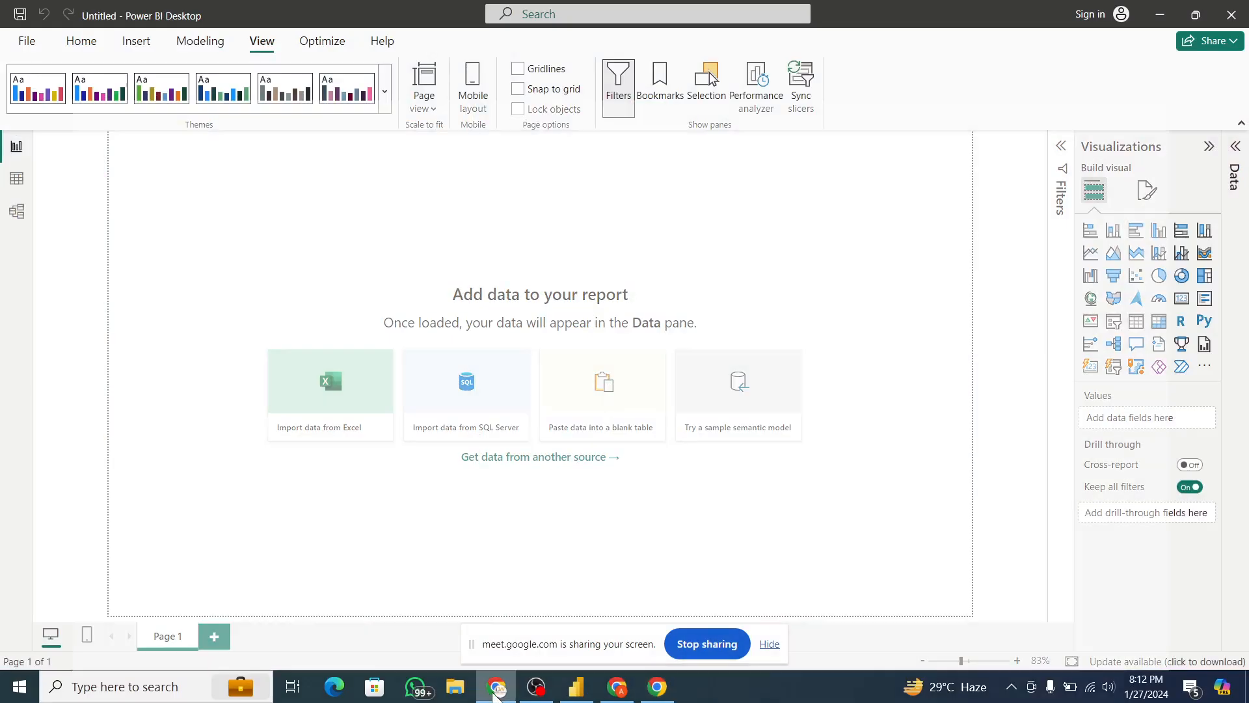
- Switch to the Google Meet call, turn the camera off, and return to Power BI with the screen-sharing bar moved off the canvas
click(496, 689)
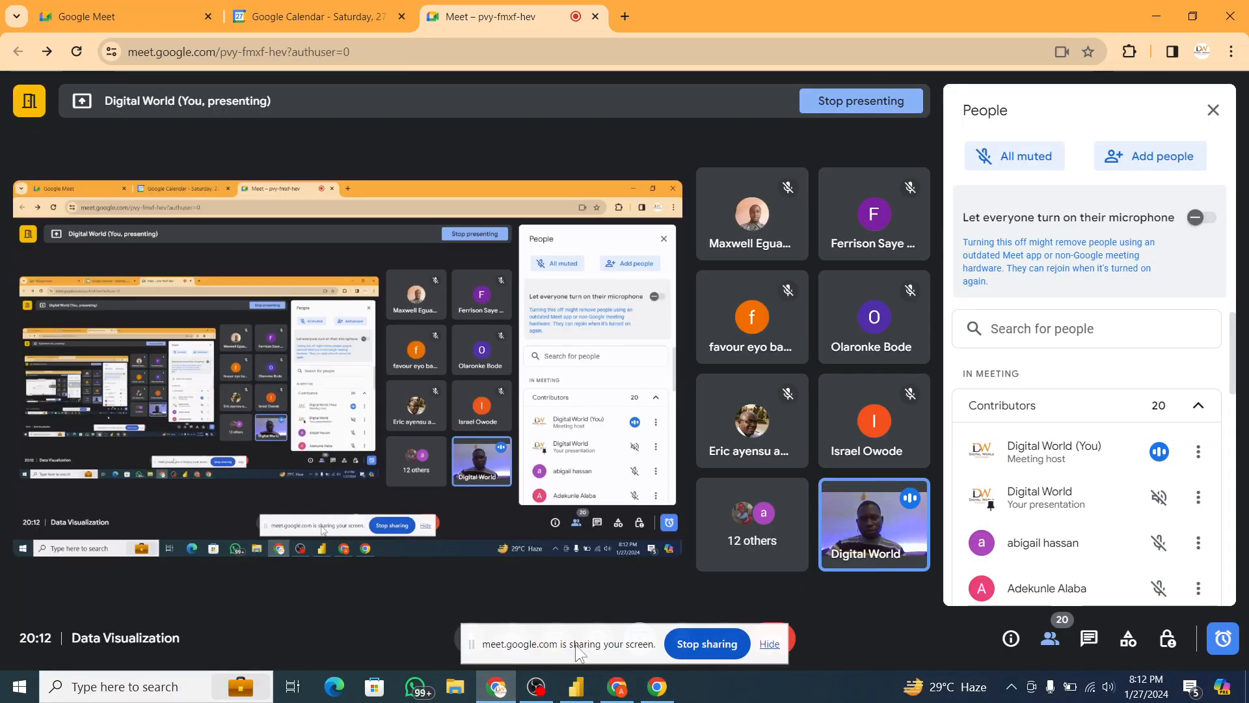
drag(574, 647, 555, 525)
click(513, 641)
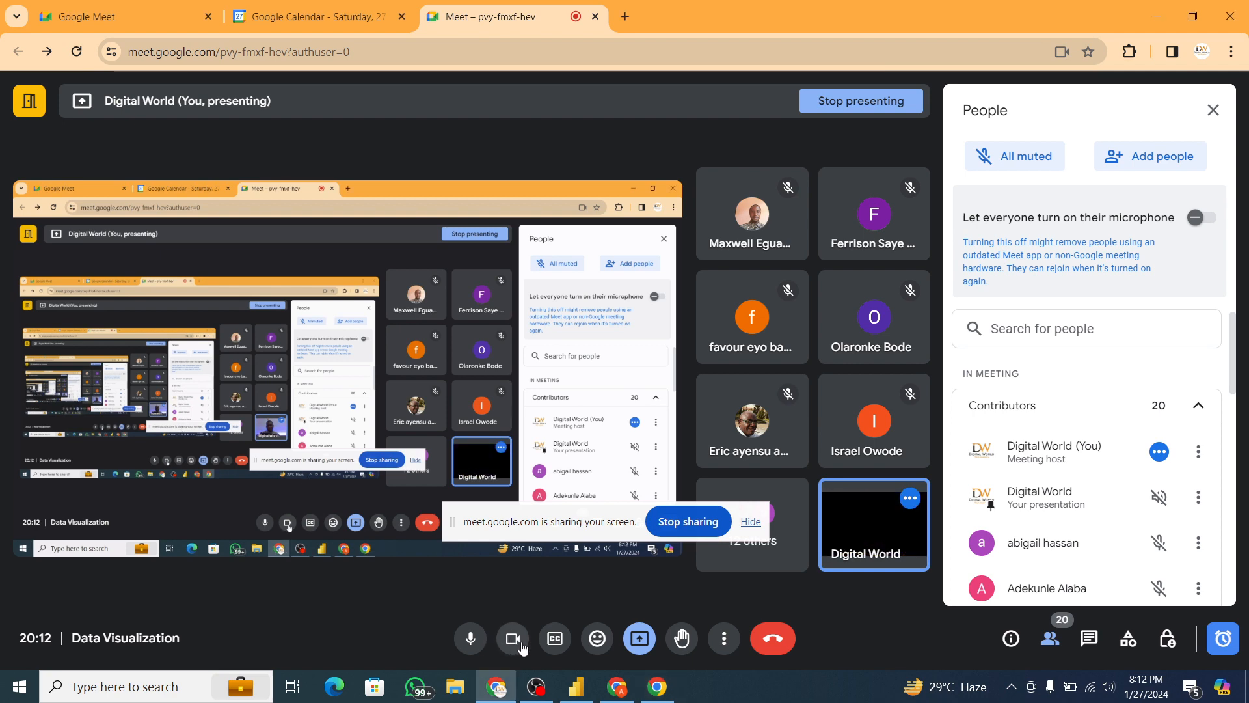
click(1156, 16)
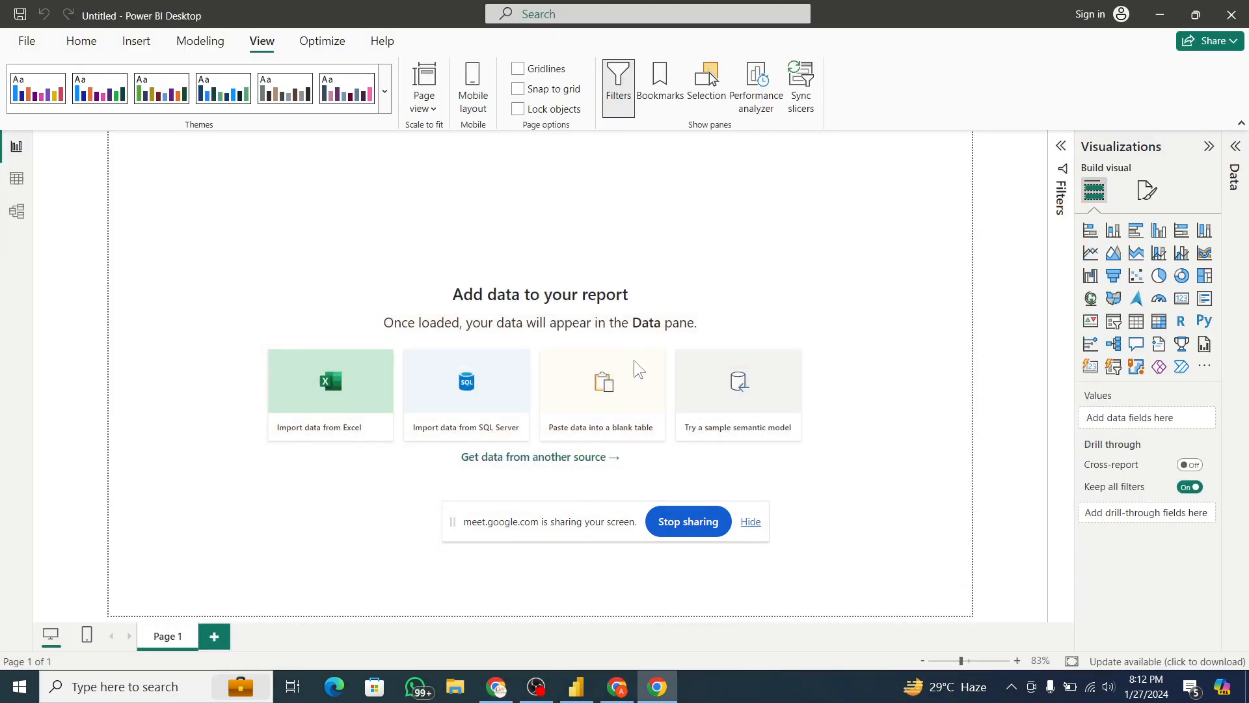
drag(609, 526, 514, 645)
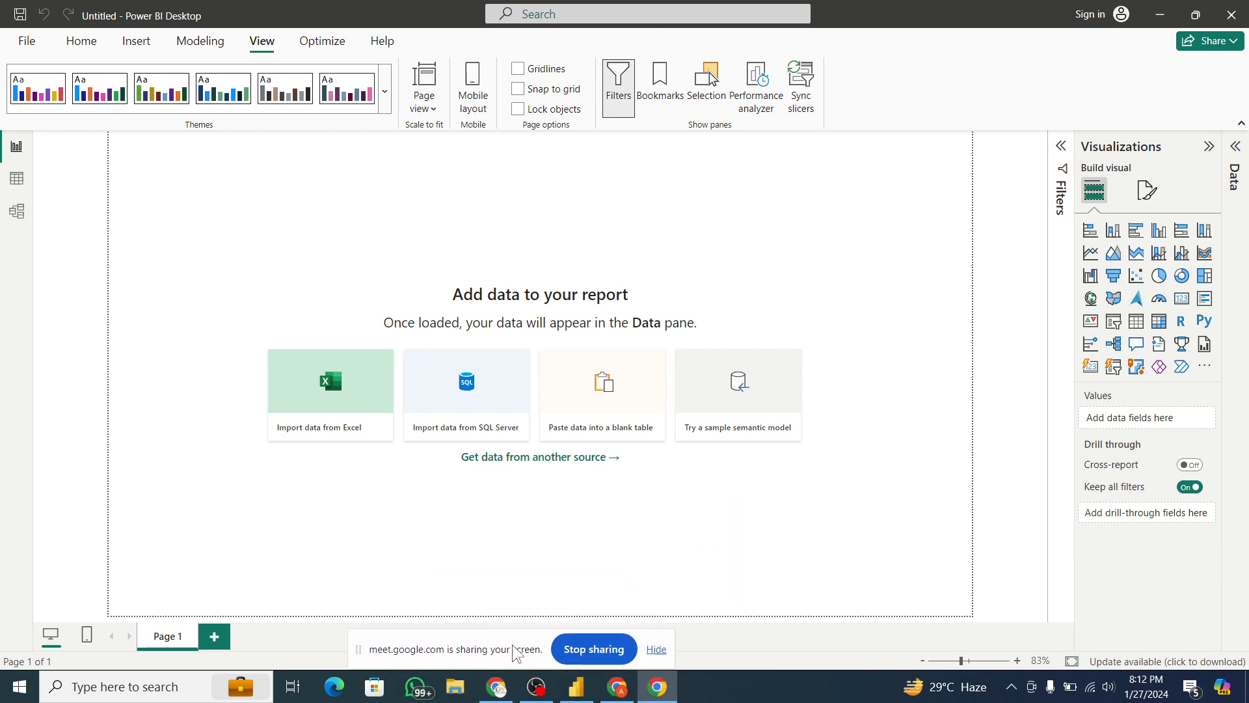
- Expand the Filters and Data panes beside the report canvas
click(76, 46)
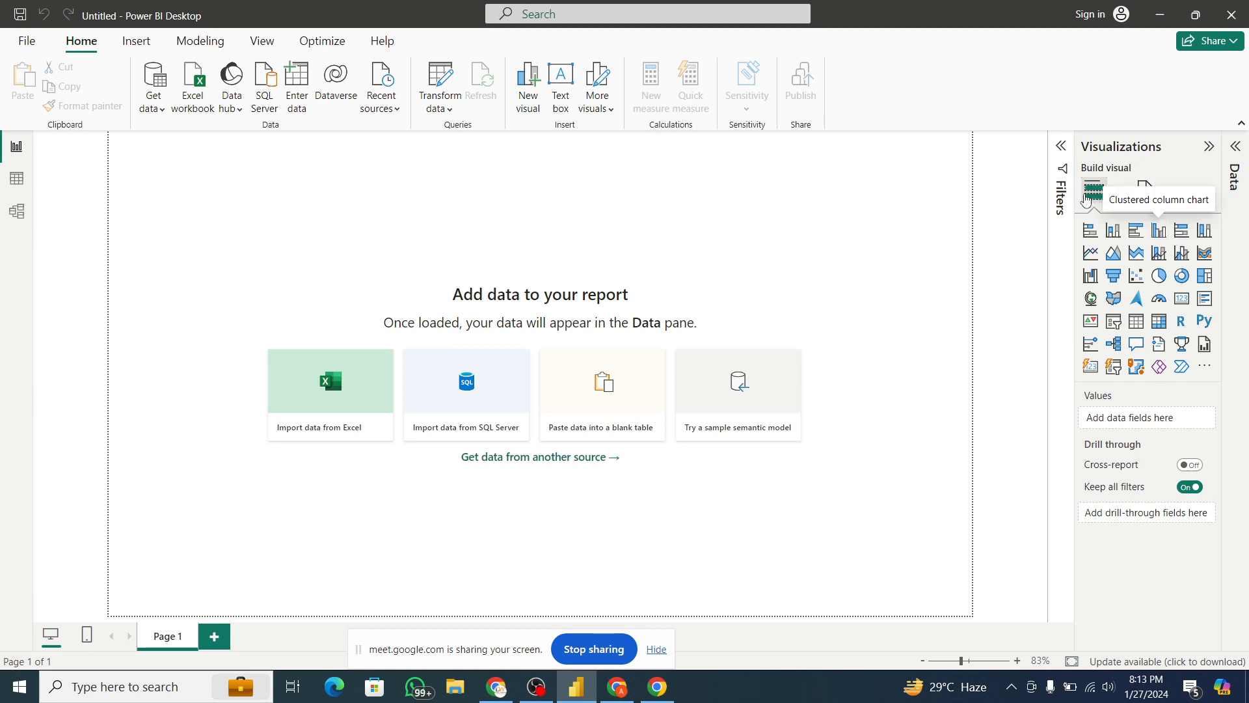
click(1061, 147)
click(1061, 147)
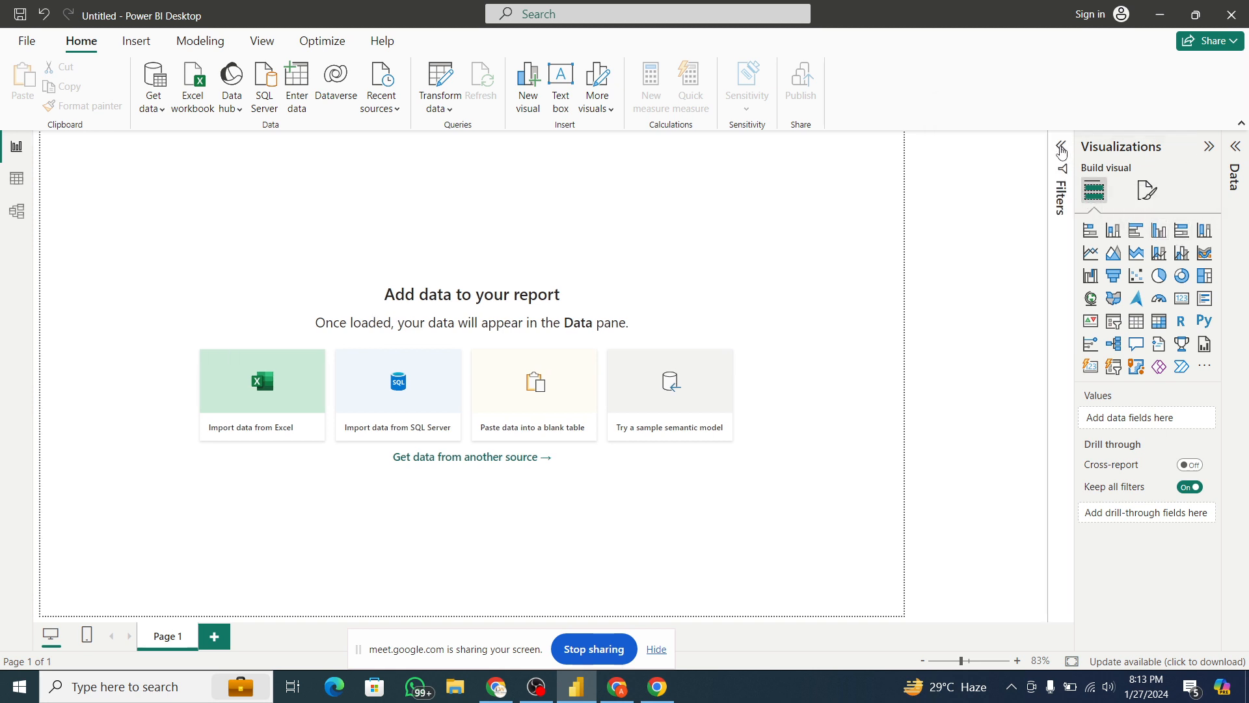
click(1061, 147)
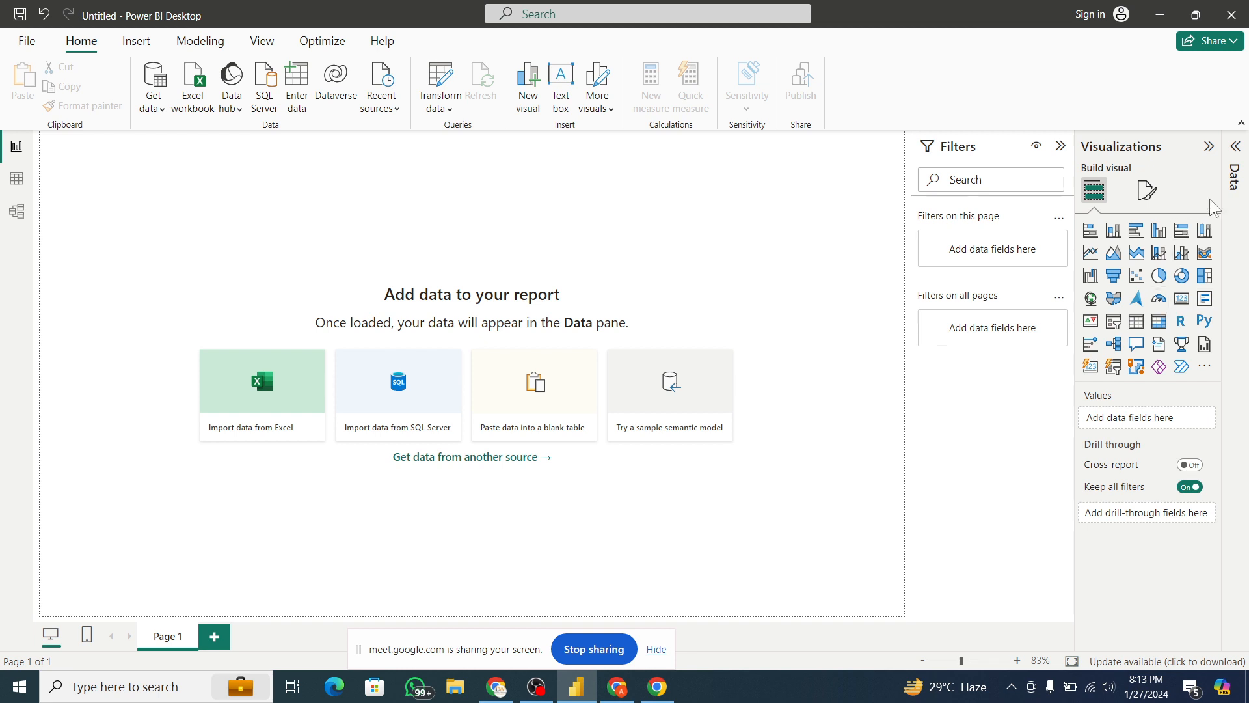
click(1235, 384)
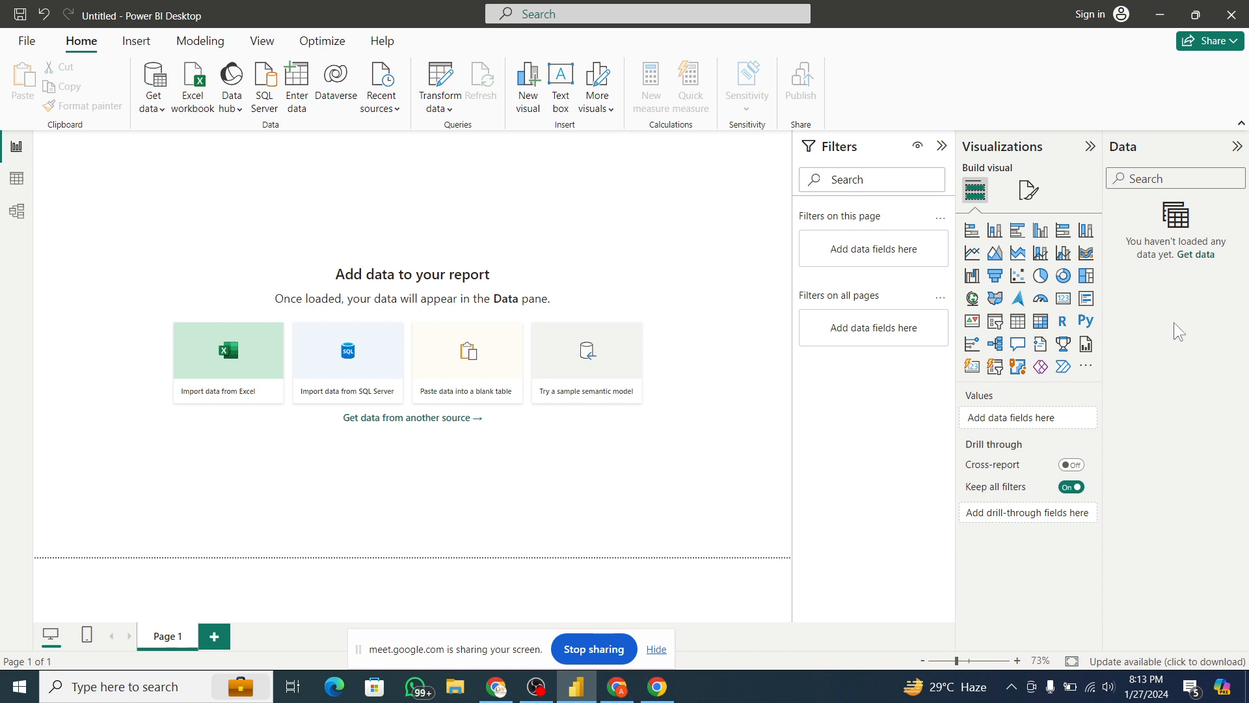
- Collapse the Data, Visualizations and Filters panes to give the report canvas more room
click(1235, 155)
click(1211, 156)
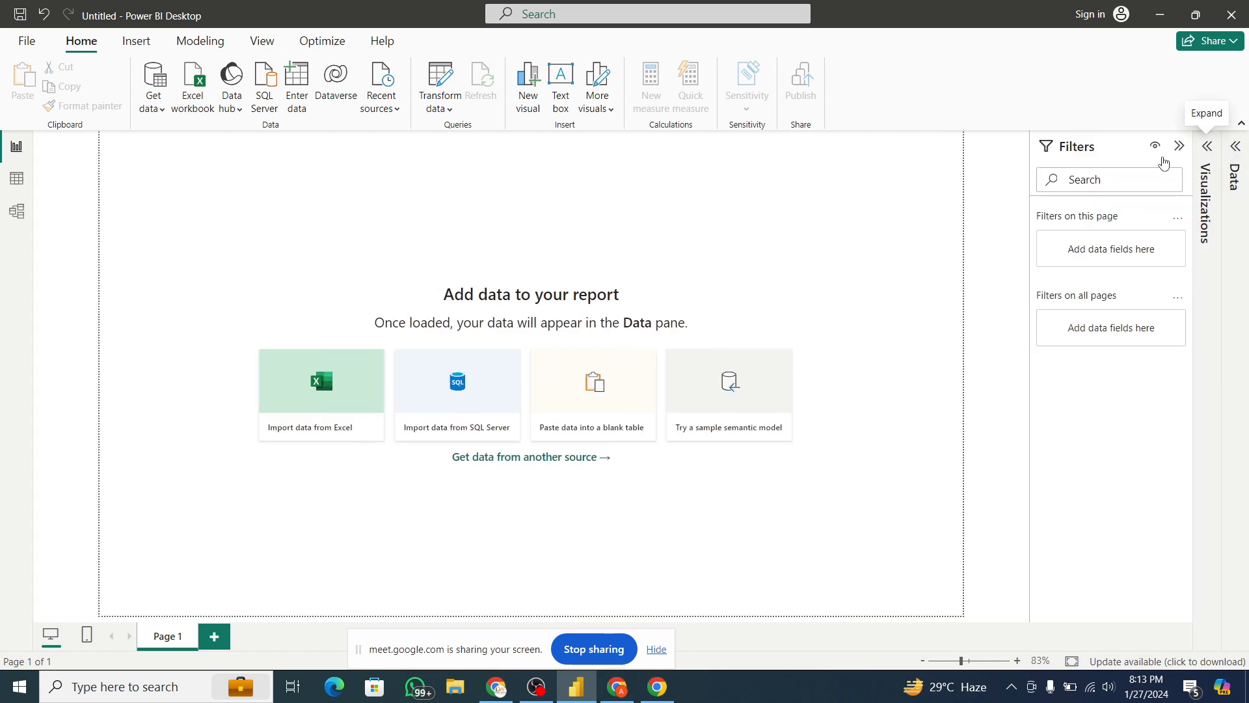
click(1178, 150)
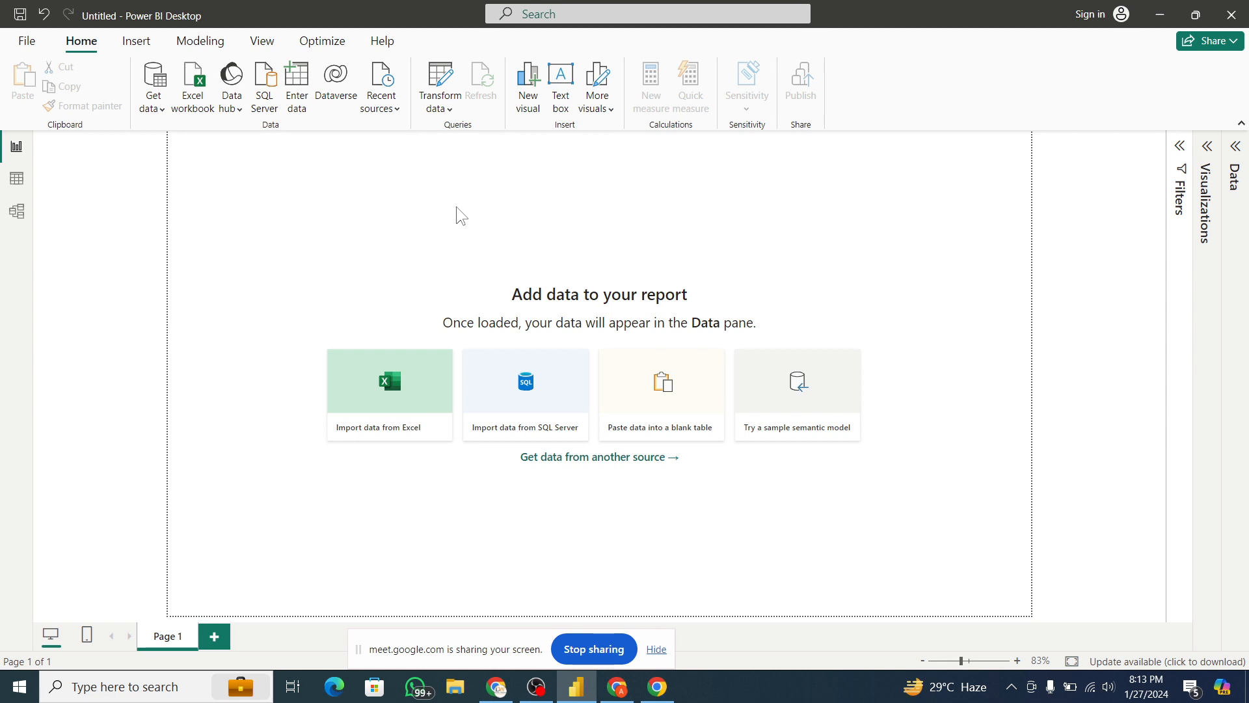
- Set the page view to Fit to width and reduce the report canvas zoom to 74%
click(260, 42)
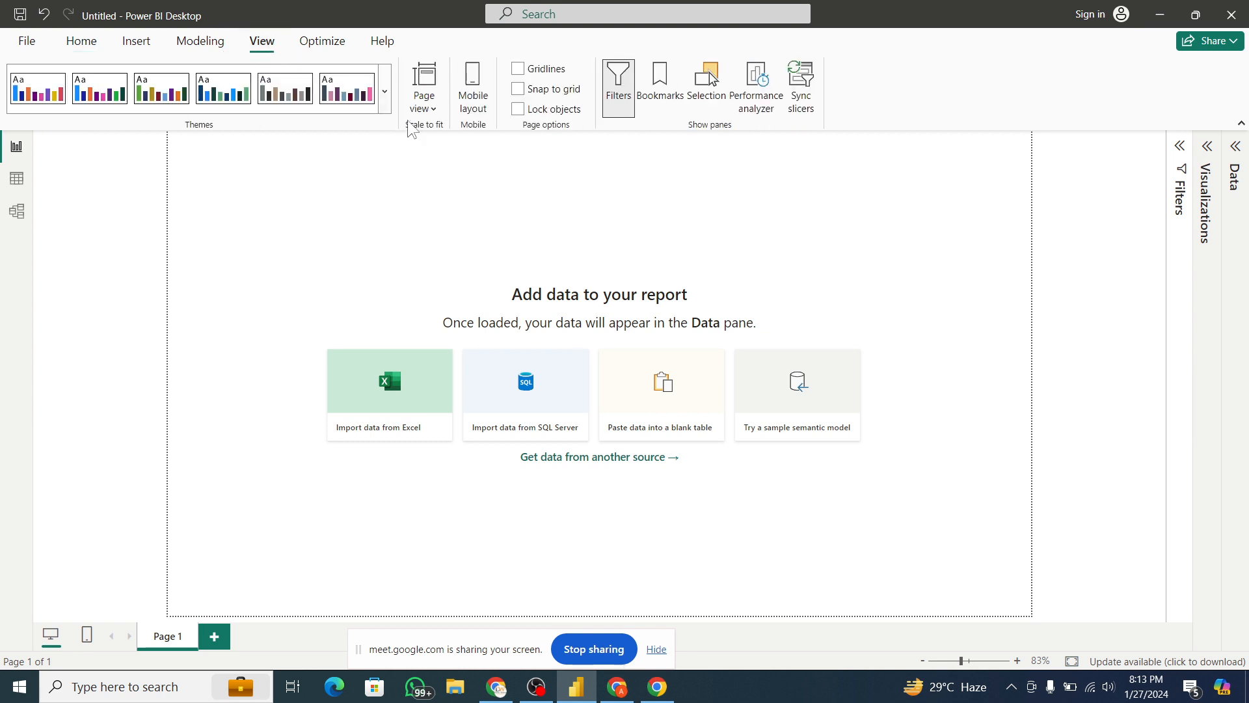
click(421, 116)
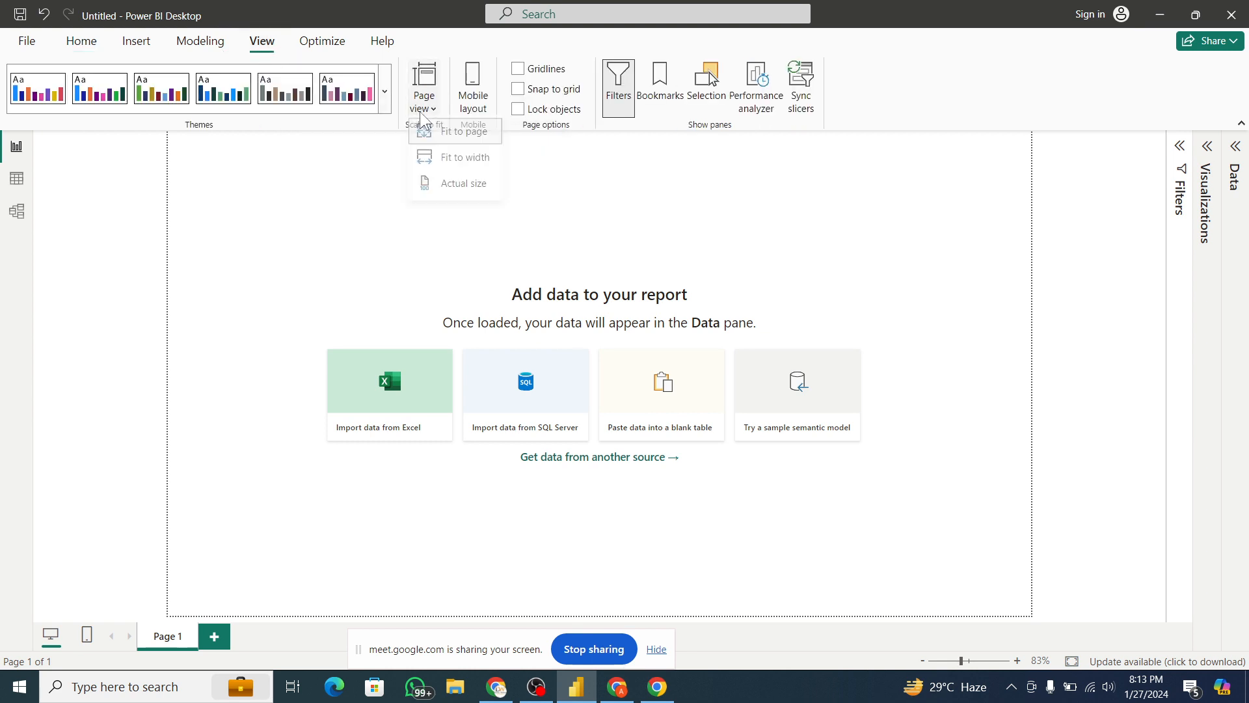
click(478, 162)
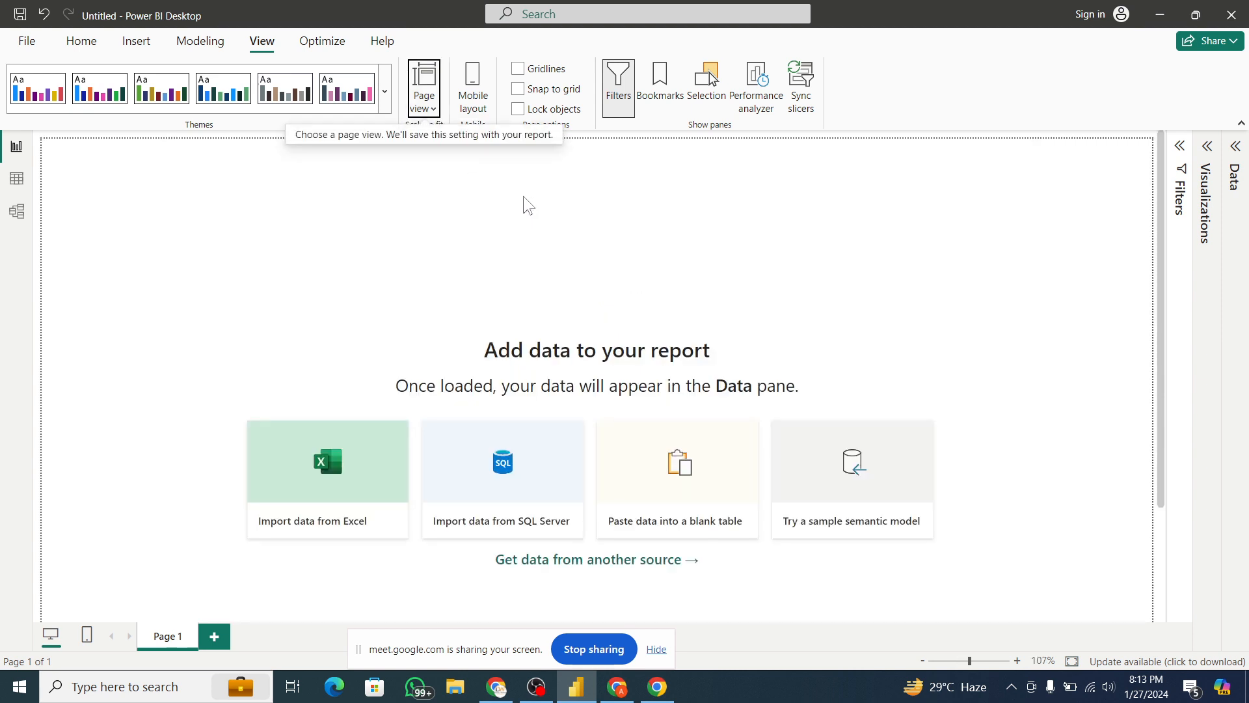
click(427, 115)
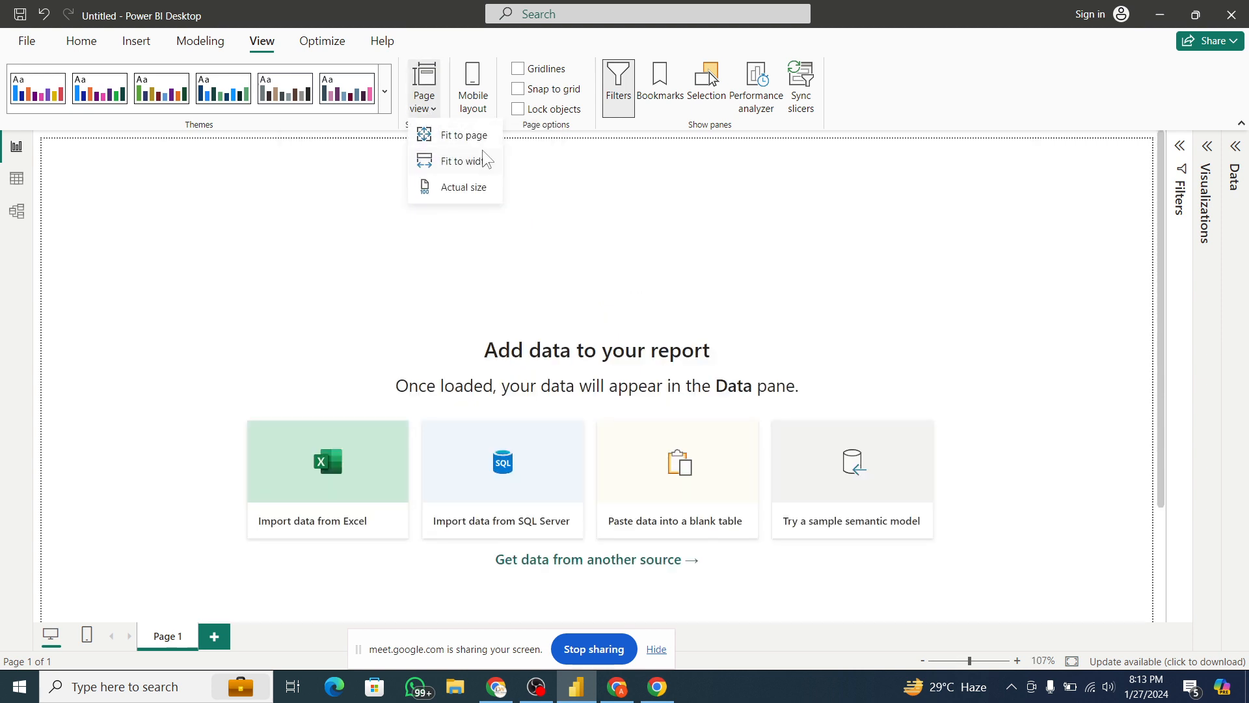
click(833, 335)
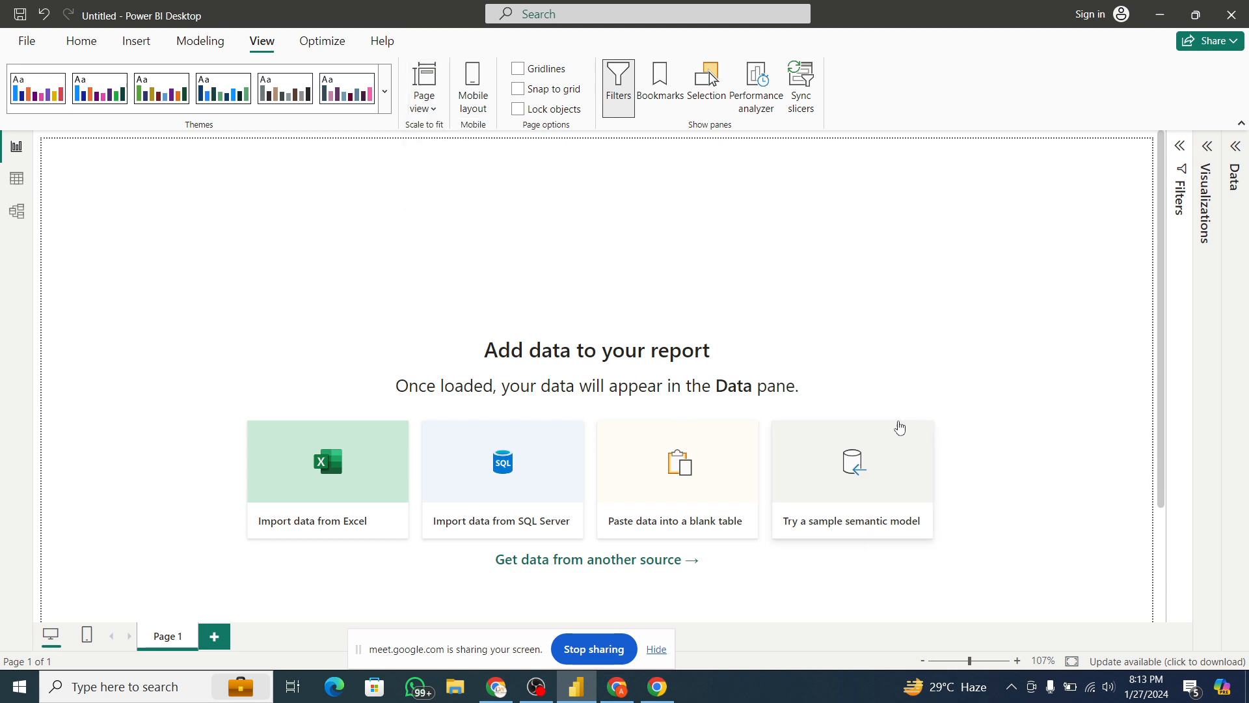
click(963, 667)
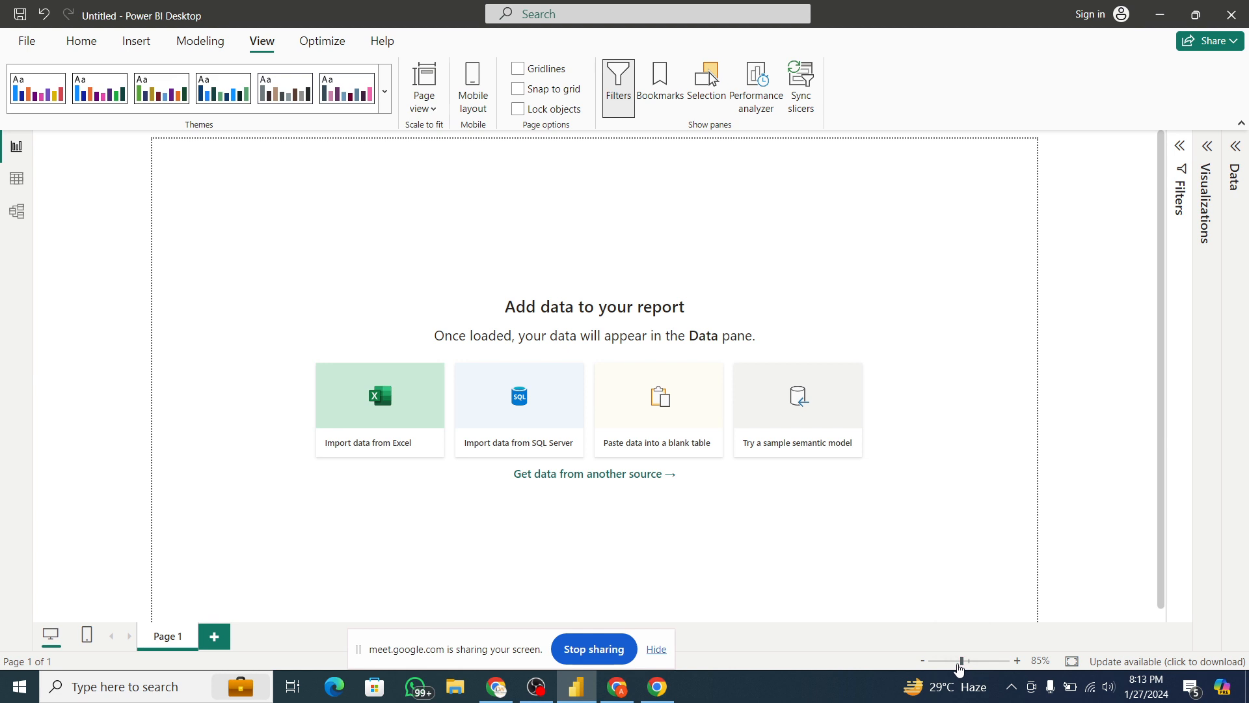
click(956, 664)
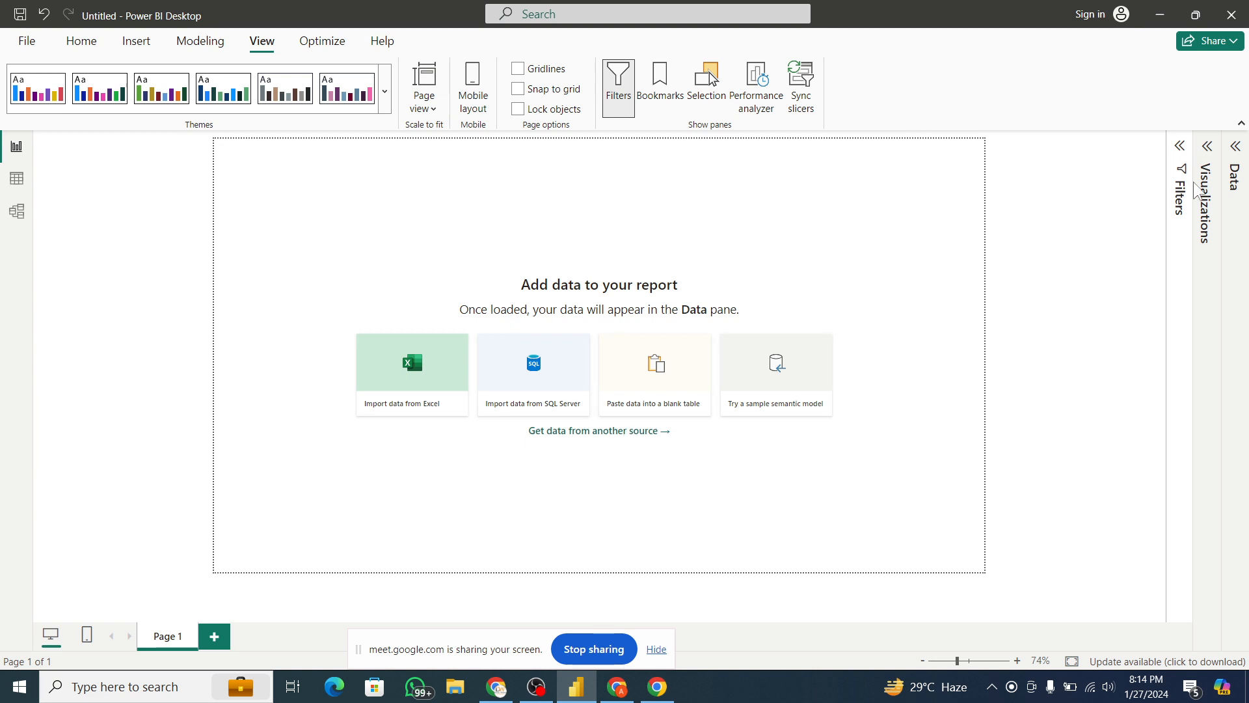
- Try out a stacked area chart in the page's upper-right corner and lower middle, and delete it
click(1205, 153)
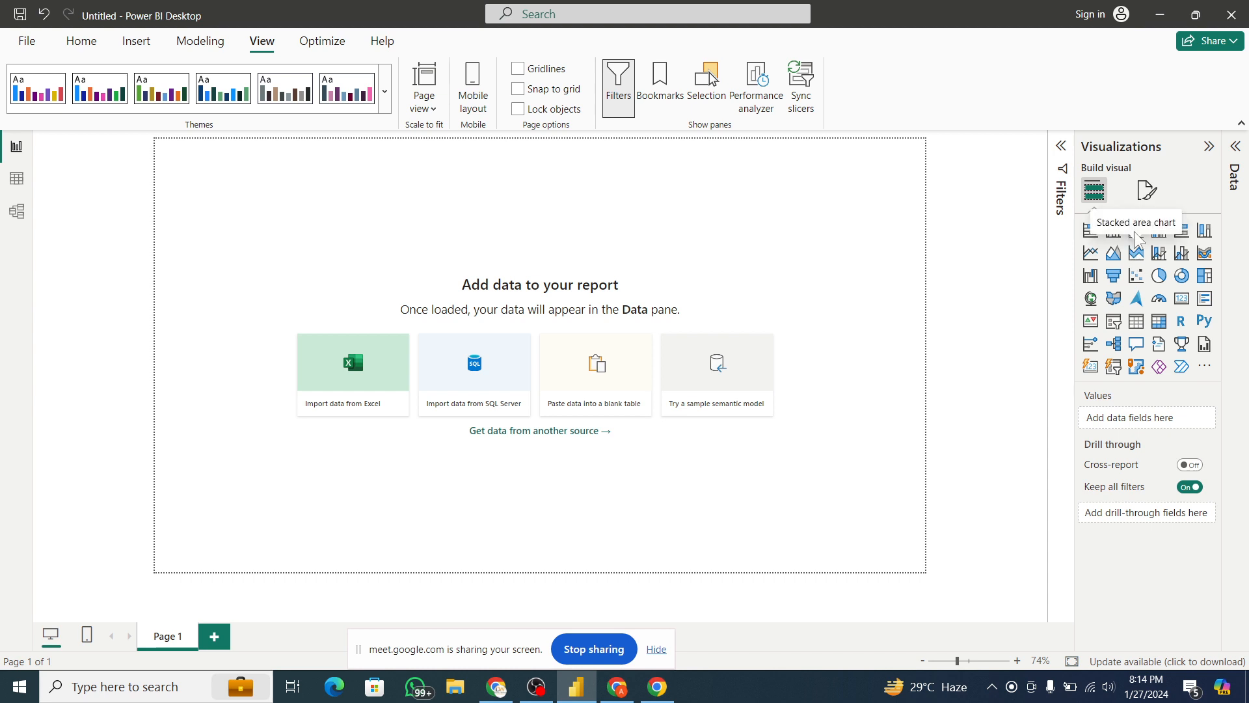
click(1140, 264)
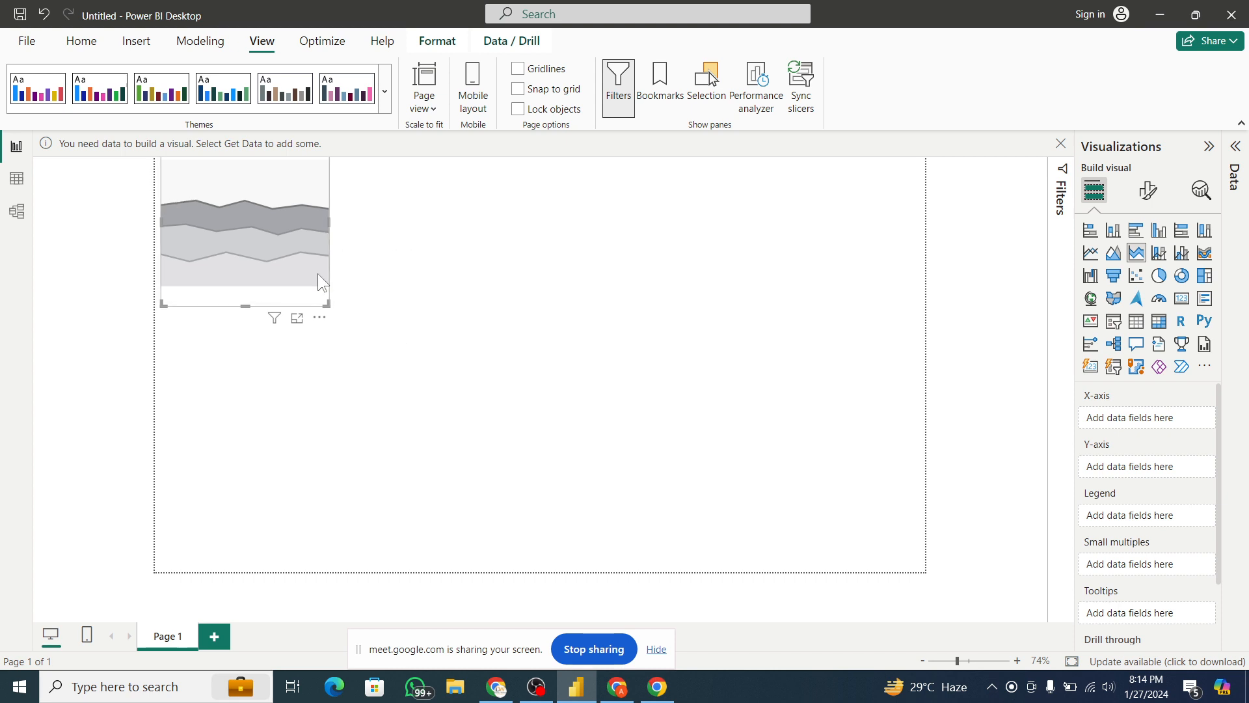
drag(299, 174, 947, 172)
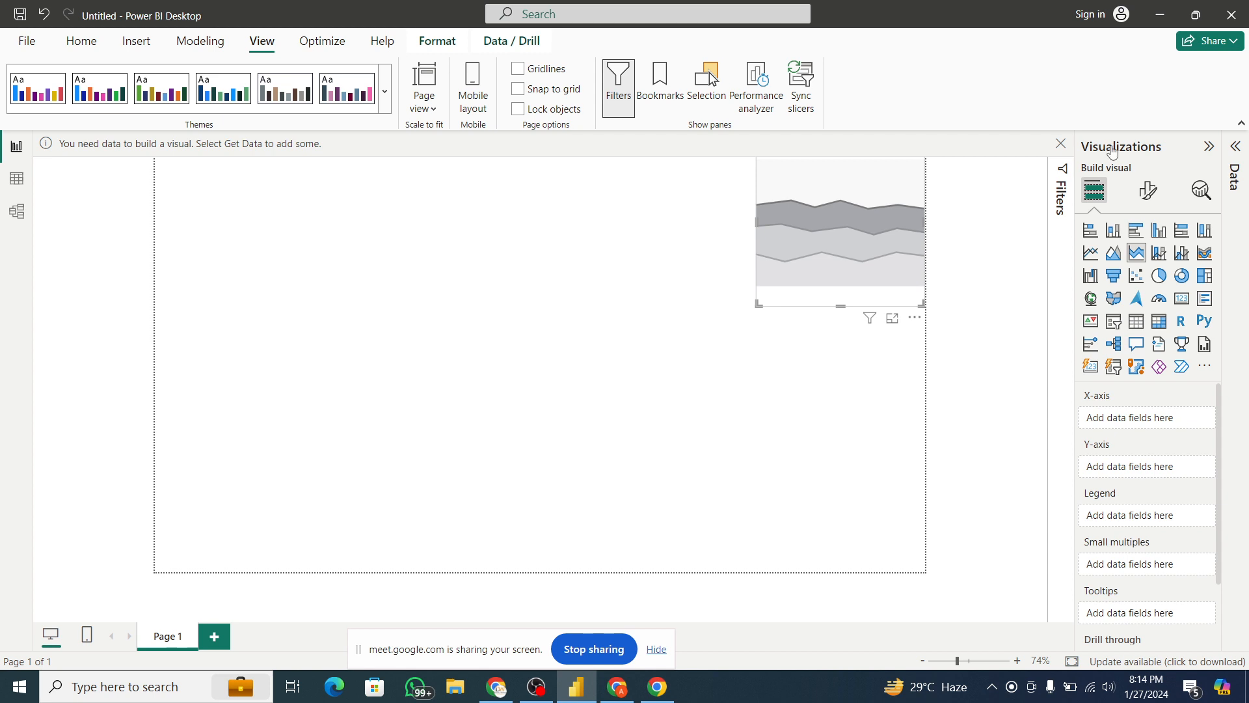
click(1060, 144)
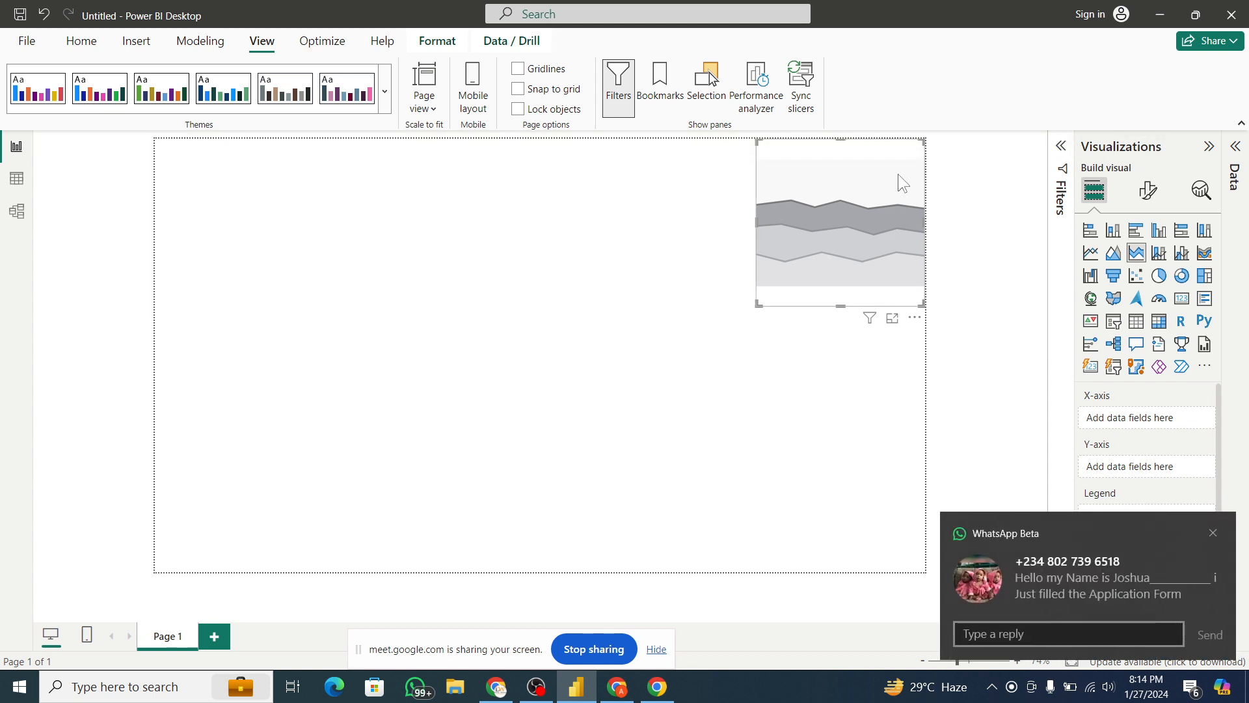
drag(881, 180, 689, 535)
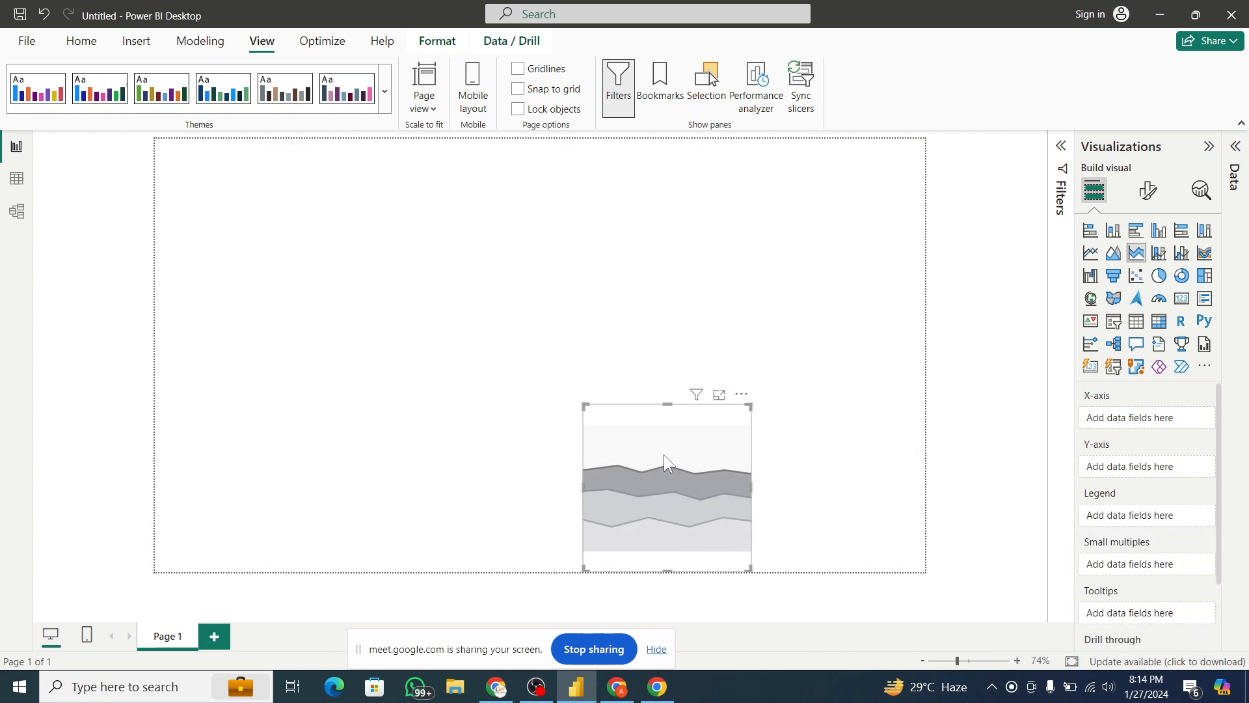
key(Delete)
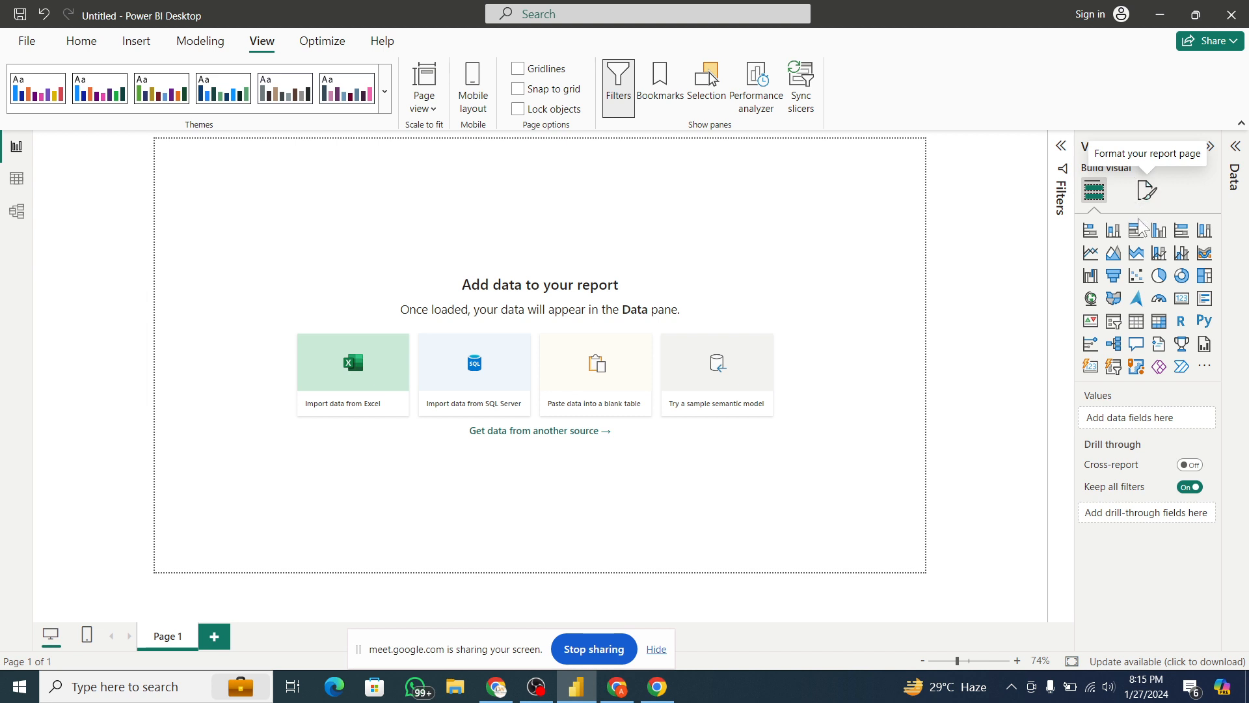
- Place a stacked column chart in the page's upper area and inspect its analytics and formatting options
click(1119, 232)
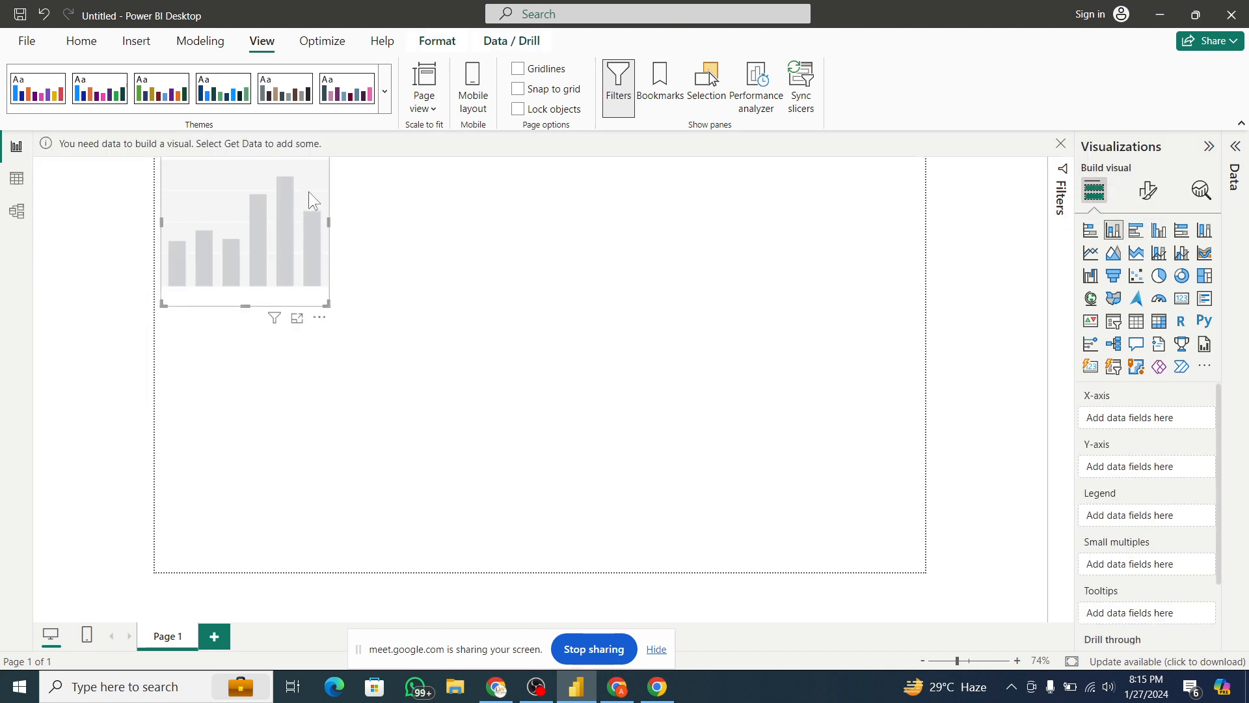
drag(308, 191, 410, 373)
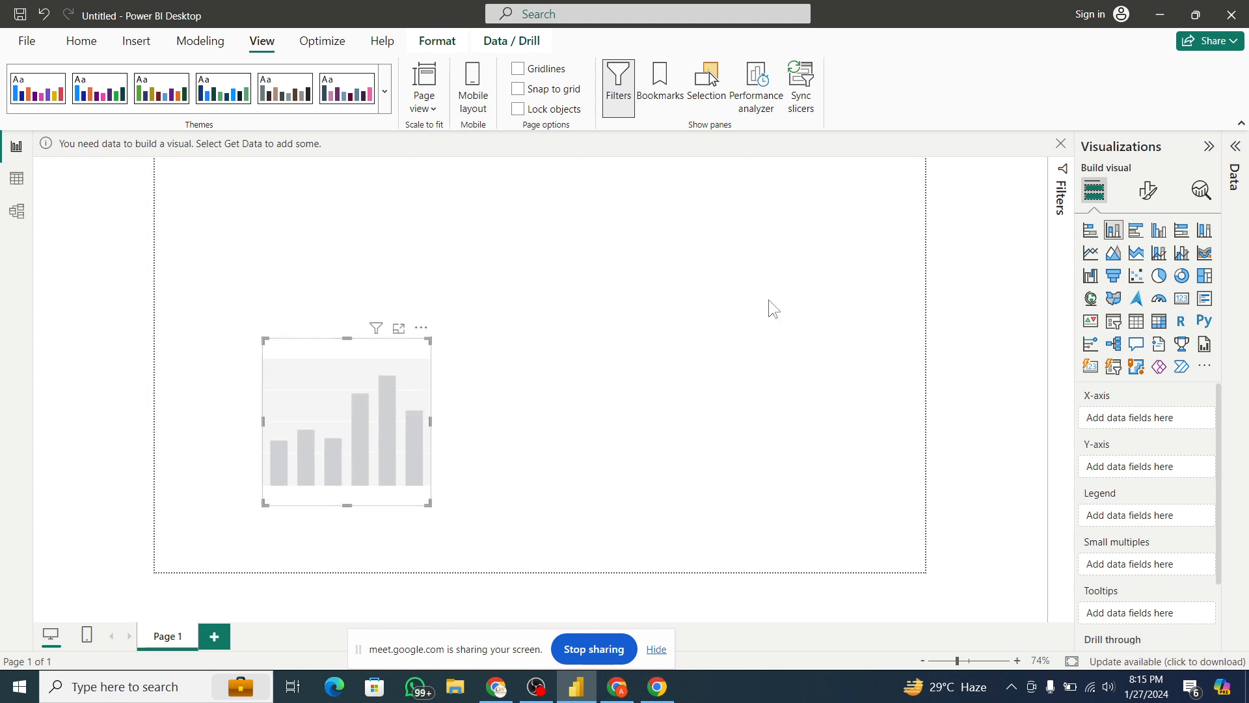
click(1201, 195)
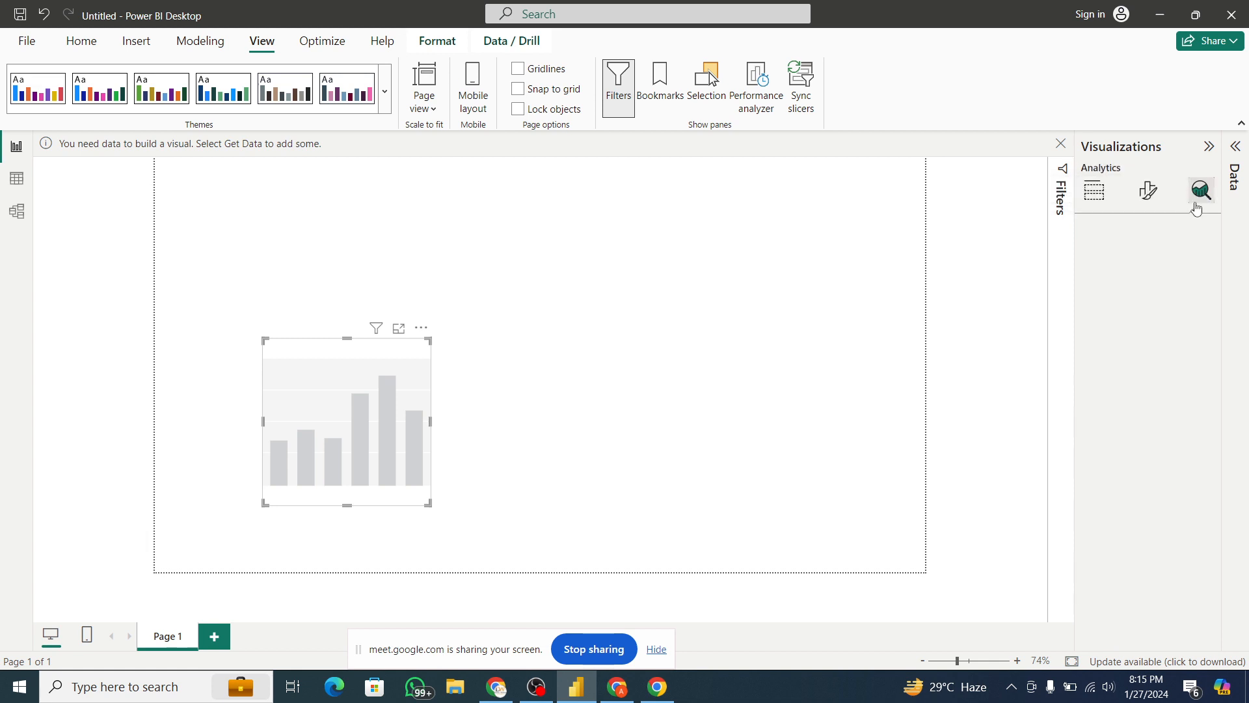
click(1146, 189)
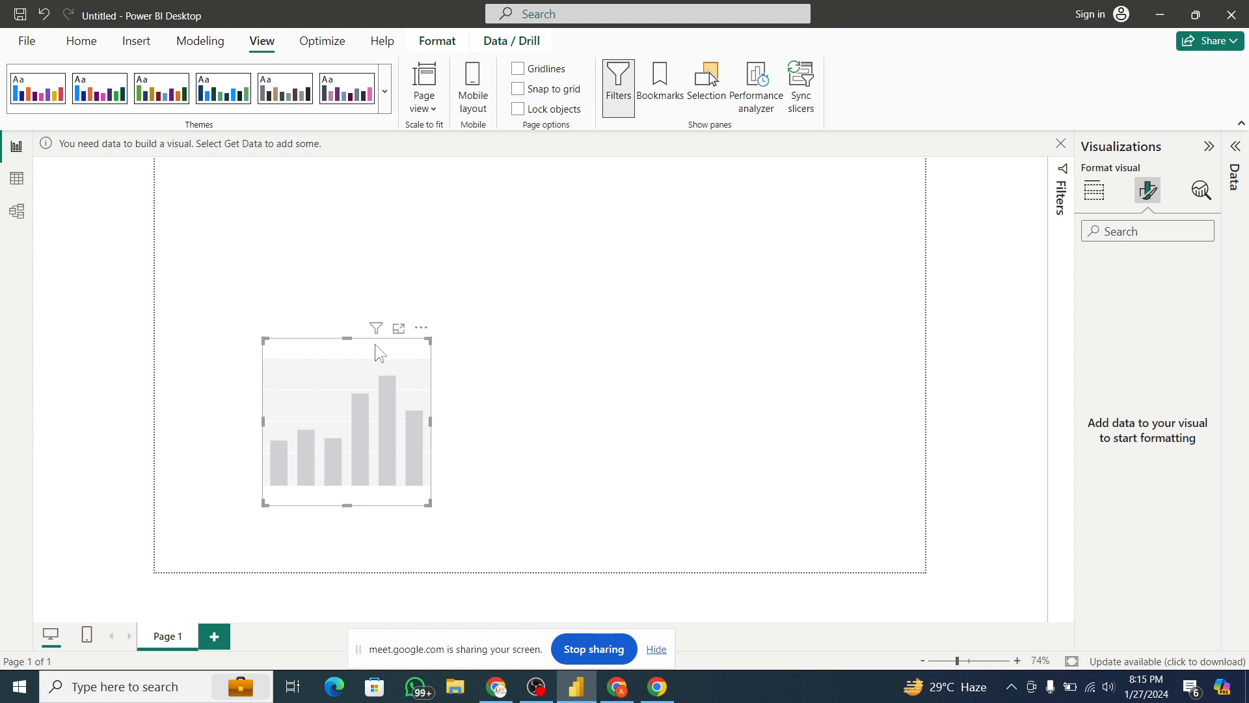
drag(376, 350, 455, 215)
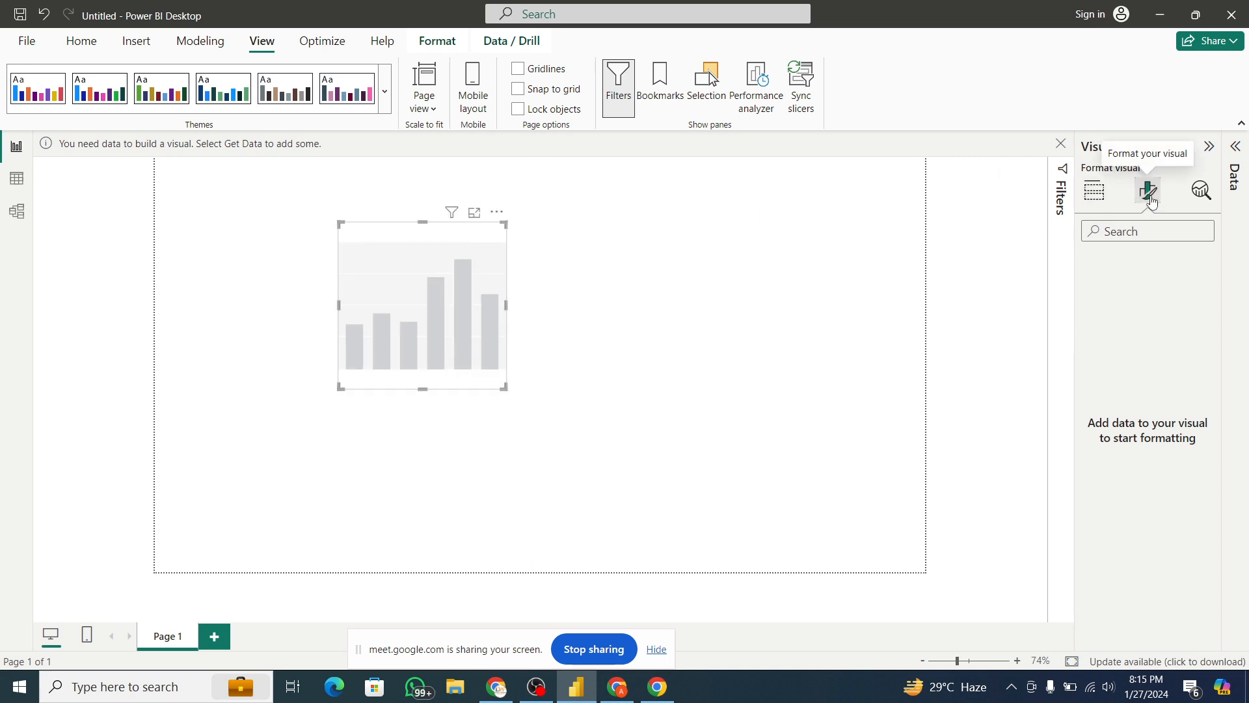
- Delete the stacked column chart from the report page
click(871, 291)
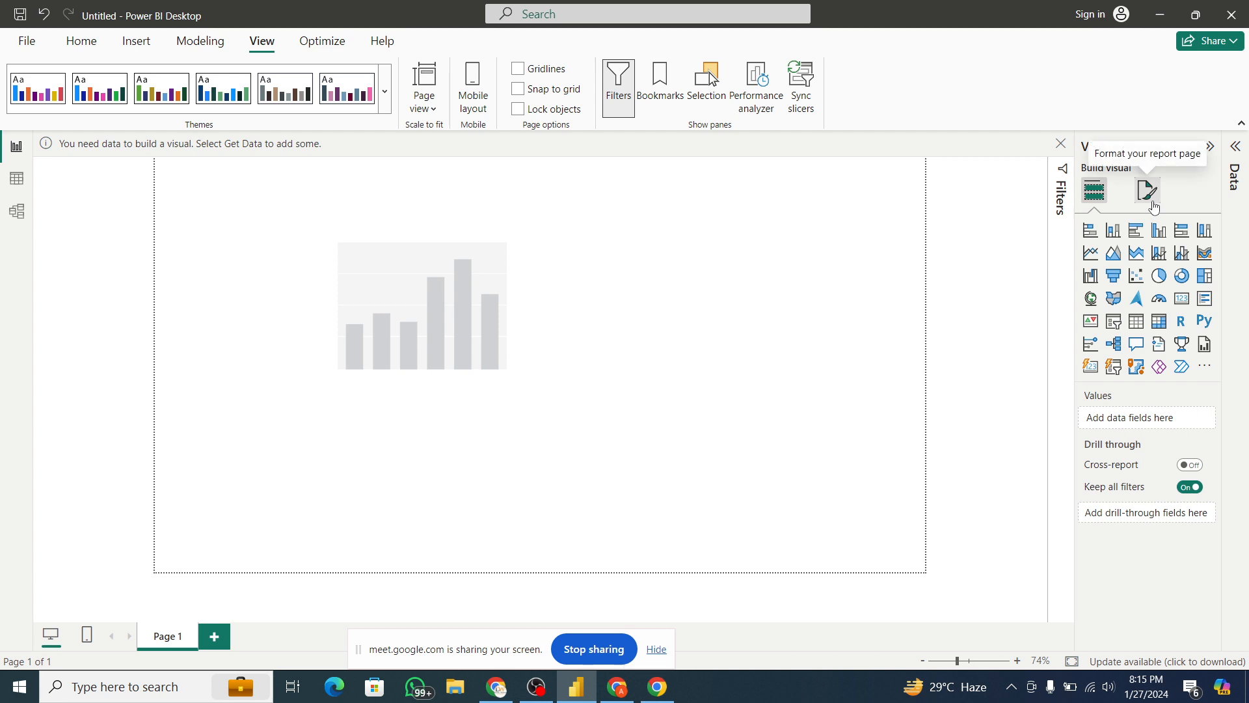
click(495, 252)
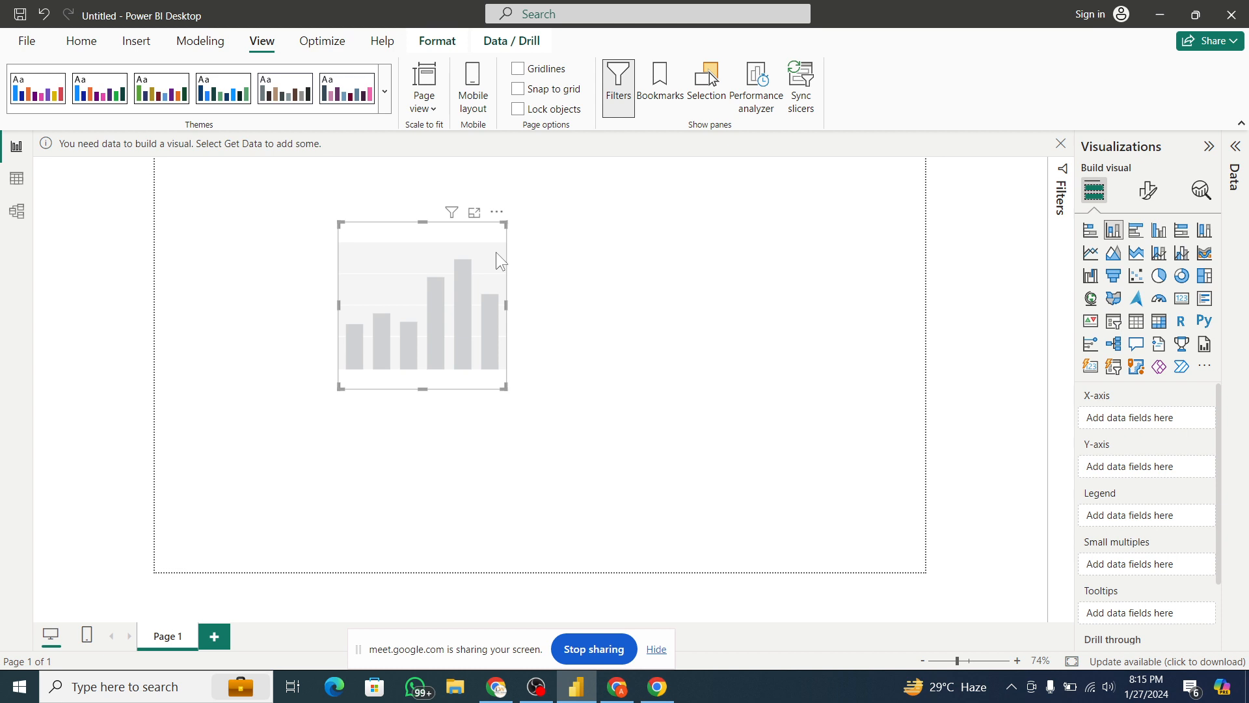
key(Delete)
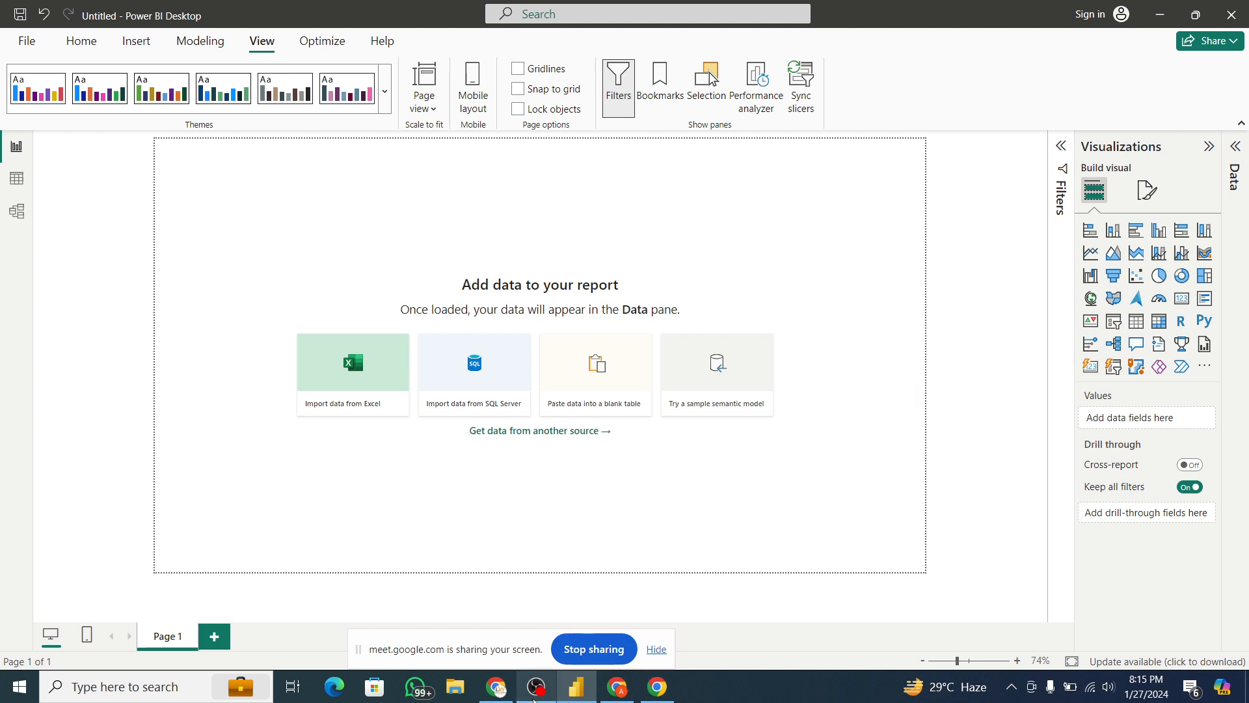
- Open the page information settings in the page formatting options and rename the report page to "Ist Visual"
mouse_move(536, 684)
mouse_move(564, 621)
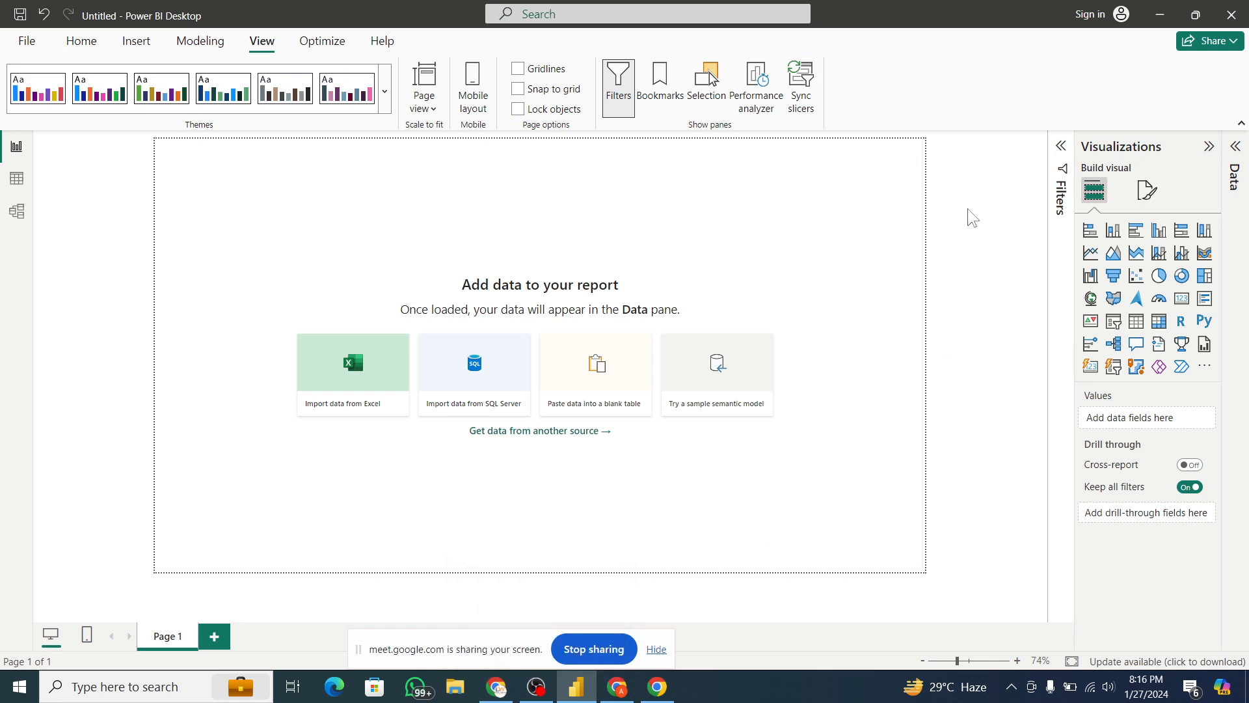
click(1149, 188)
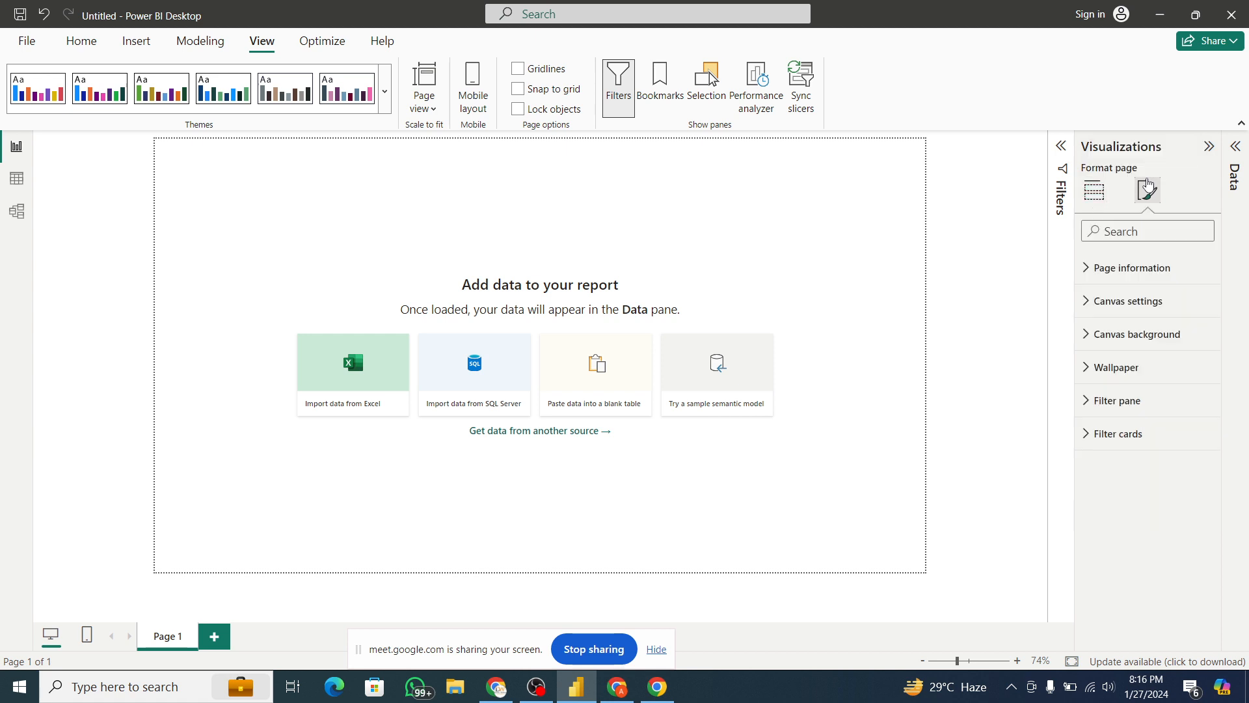
click(1095, 273)
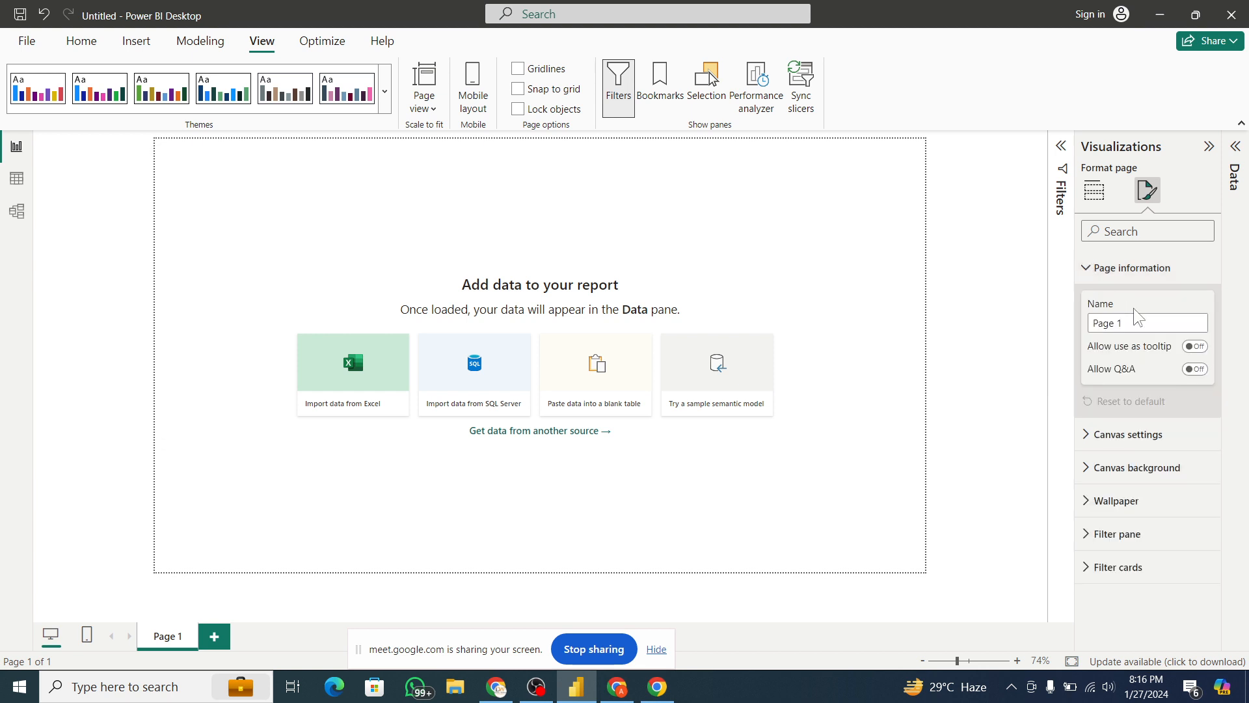
drag(1149, 322, 1092, 327)
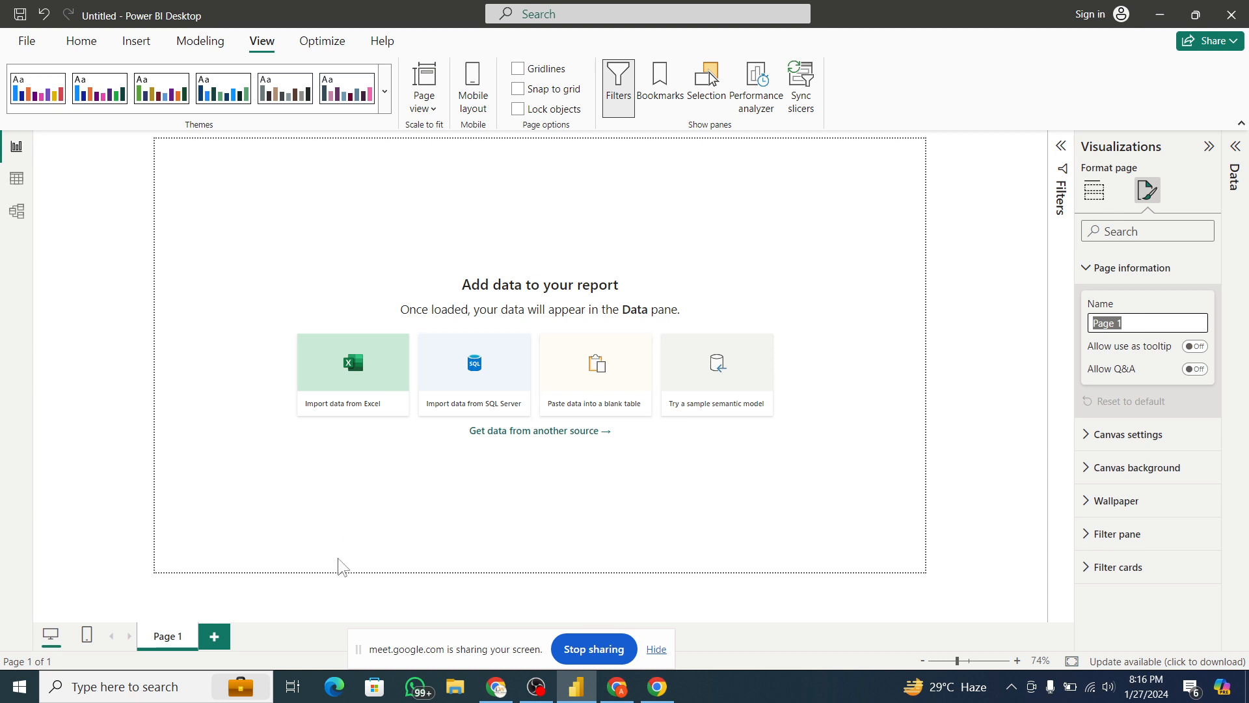
right_click(165, 647)
click(205, 634)
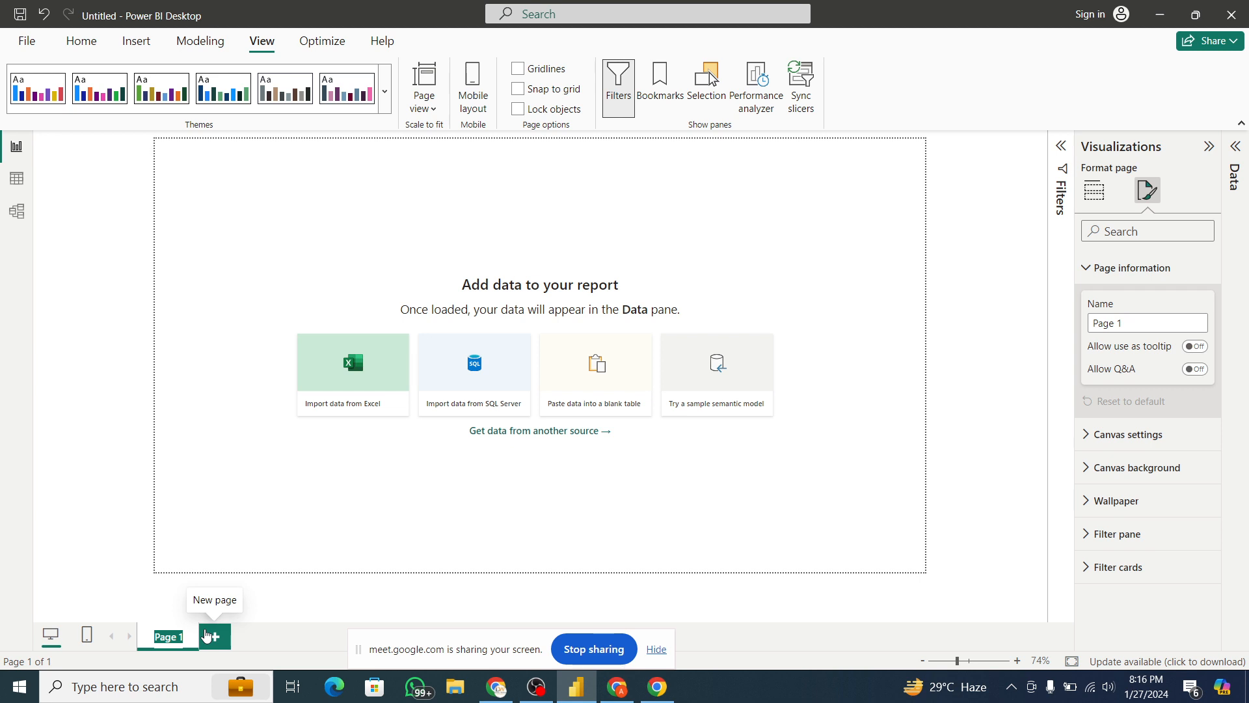
text(lst)
text( V)
text(isua;)
key(BackSpace)
text(l)
key(Return)
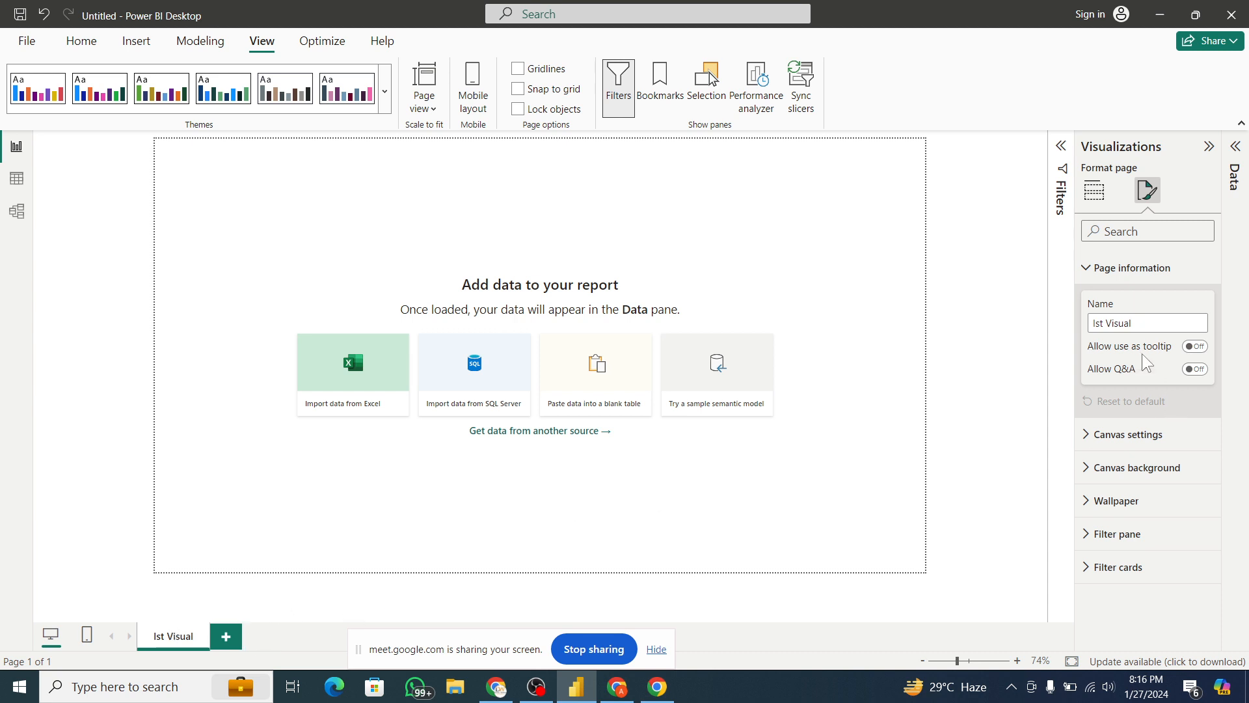
- Try out the page's Allow use as tooltip and Allow Q&A options, switching each on and back off
click(1194, 347)
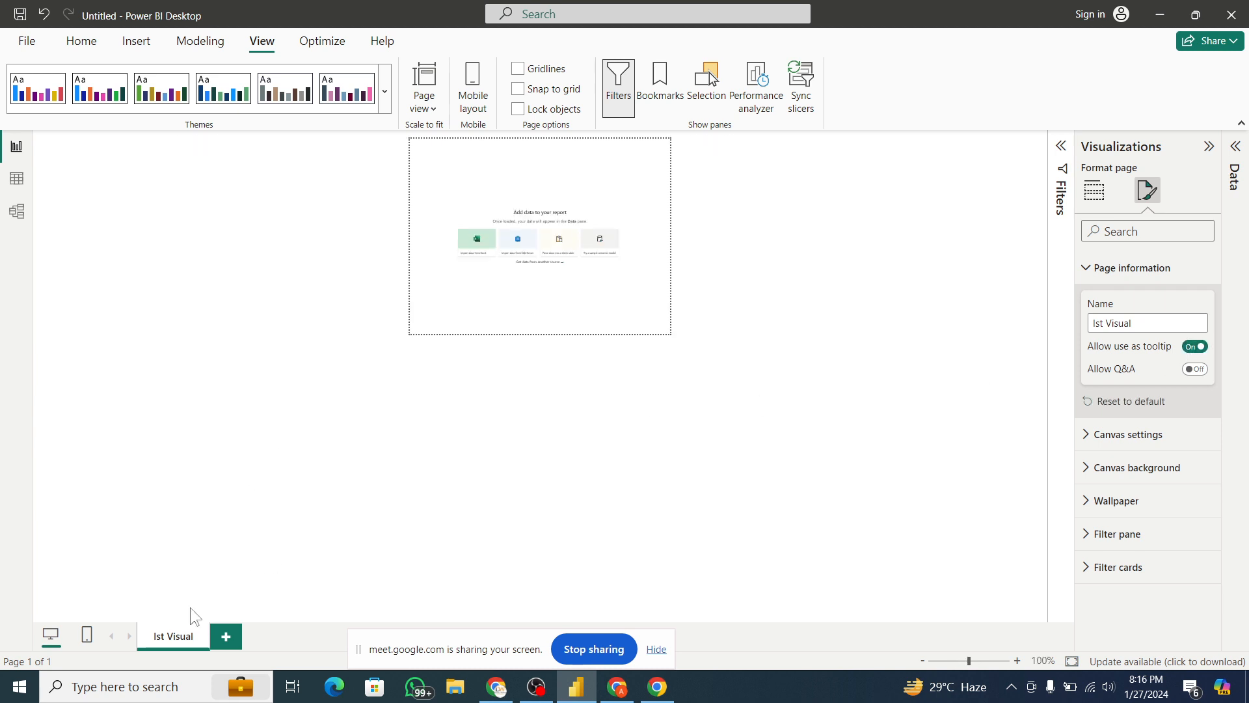
click(1200, 347)
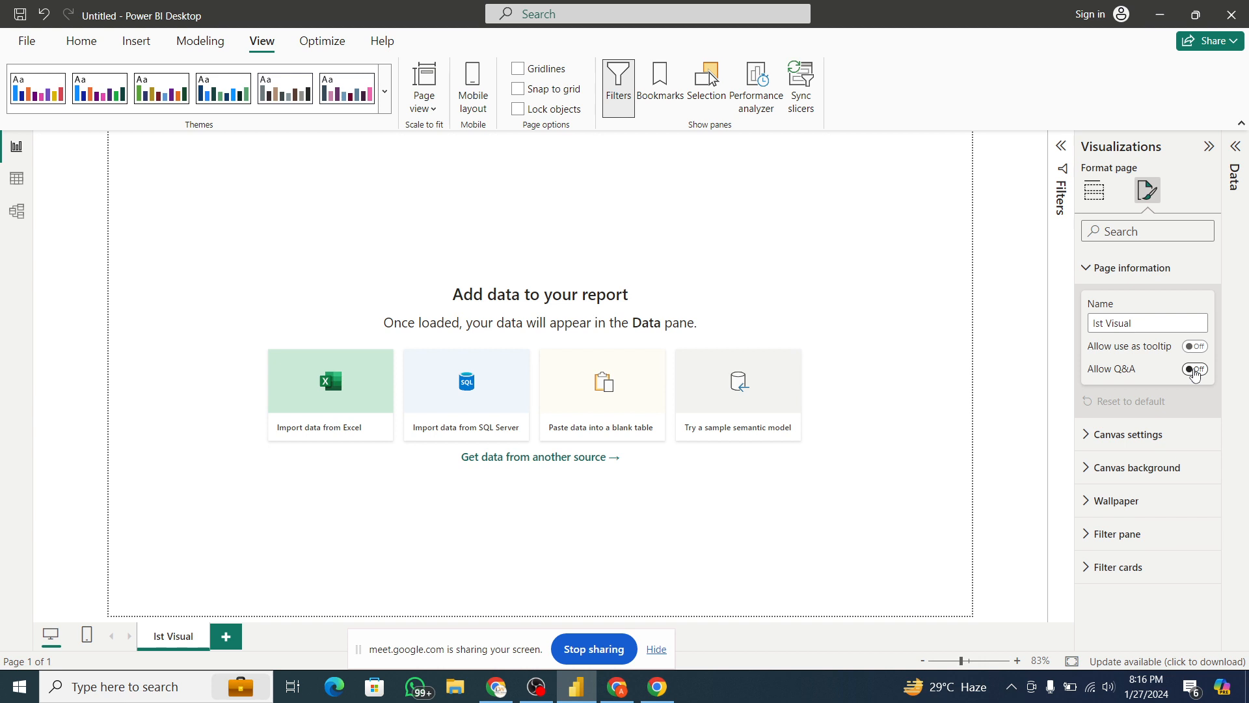
click(1195, 370)
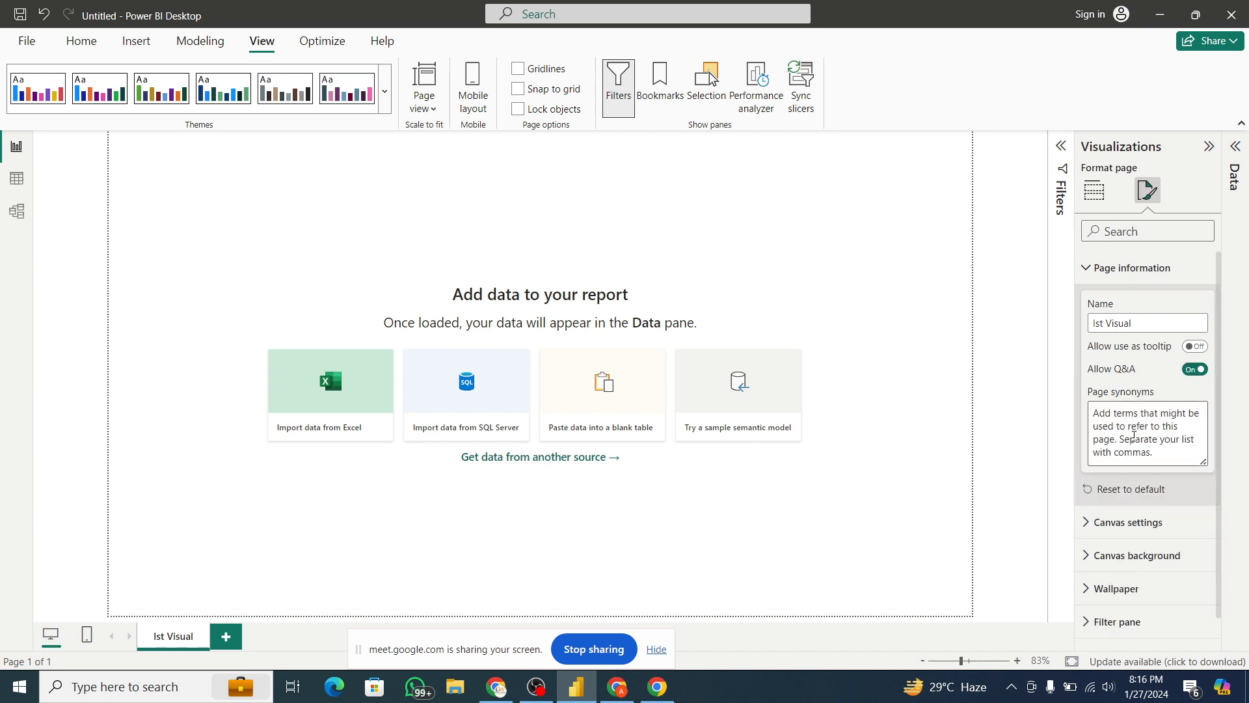
click(1134, 435)
click(1197, 370)
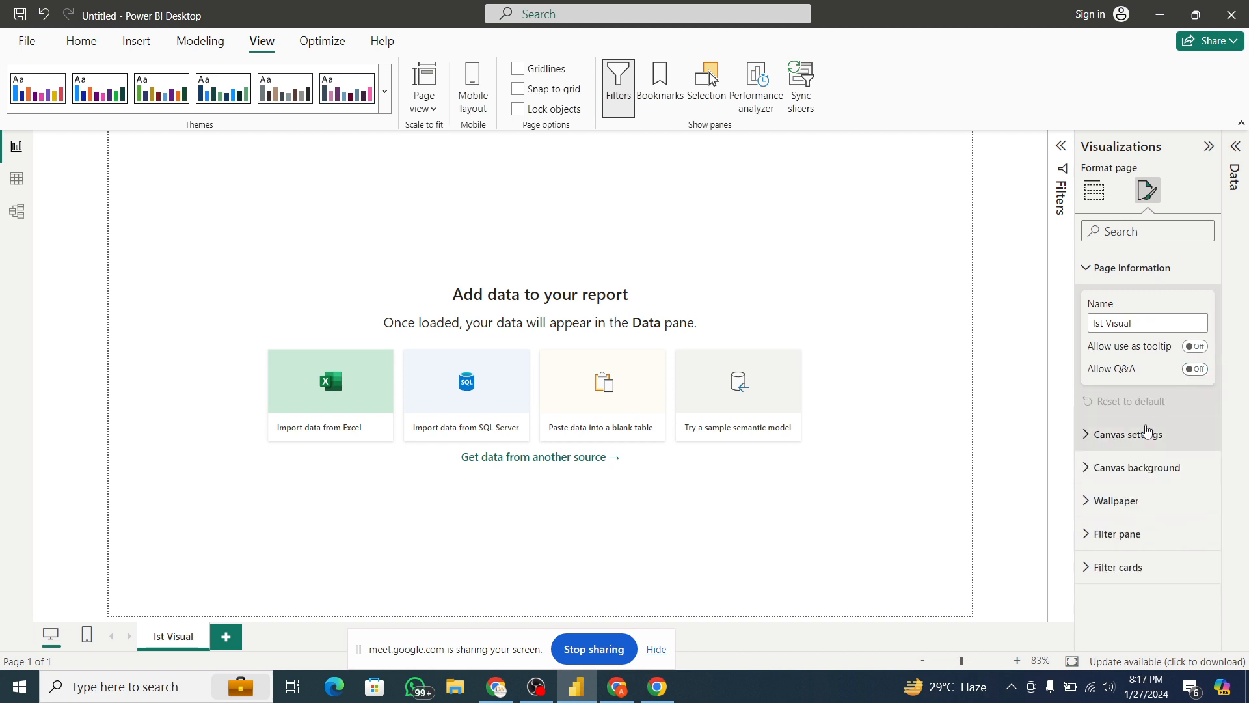
click(1091, 272)
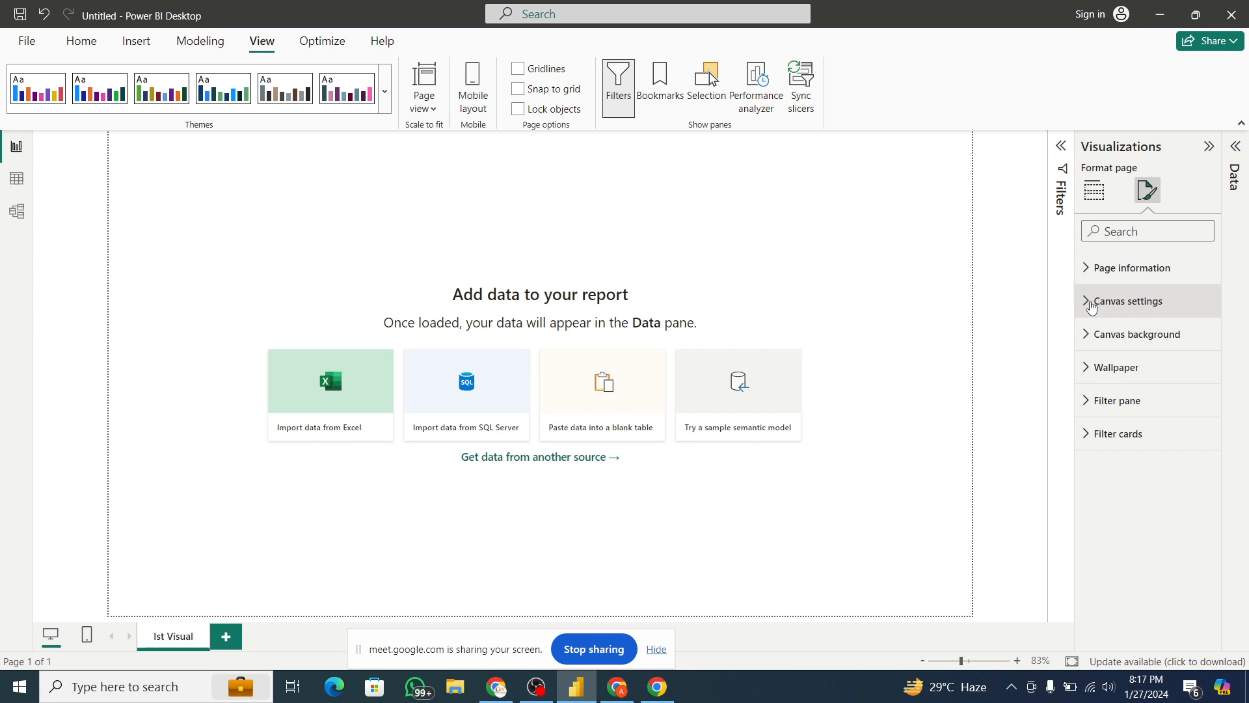
- Try out the 4:3 and Letter canvas types in the page's canvas settings
click(1092, 306)
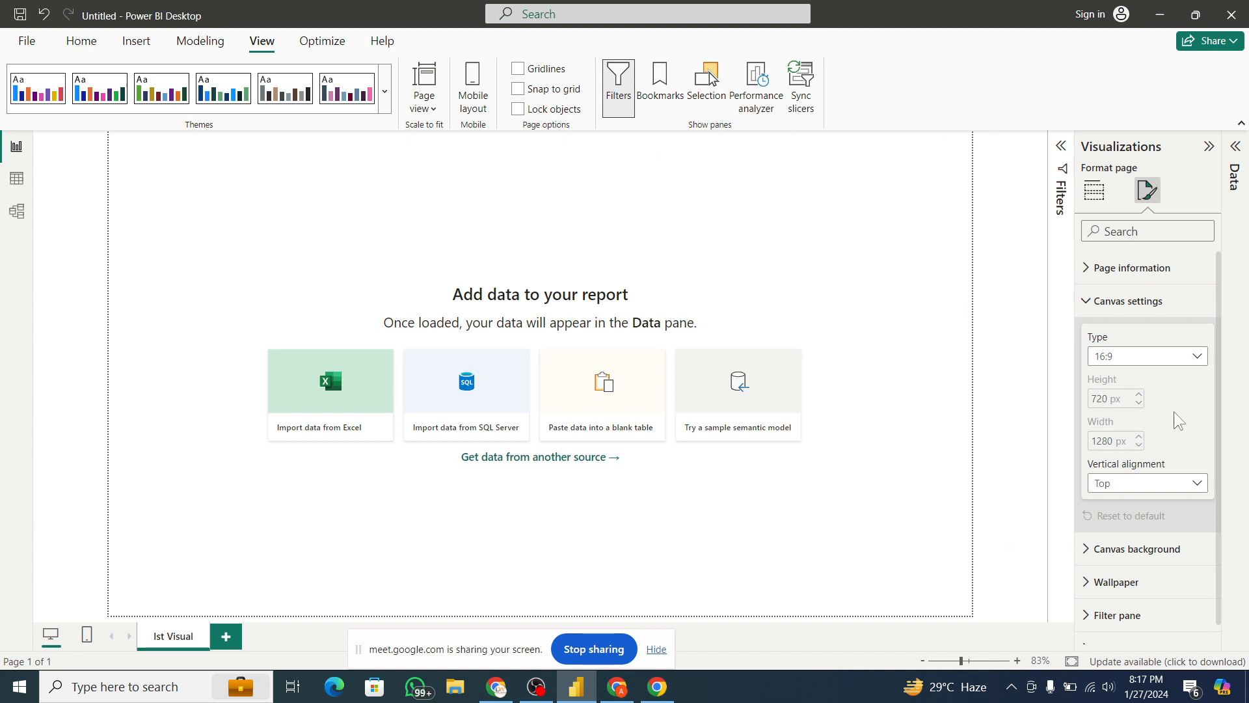
click(1153, 355)
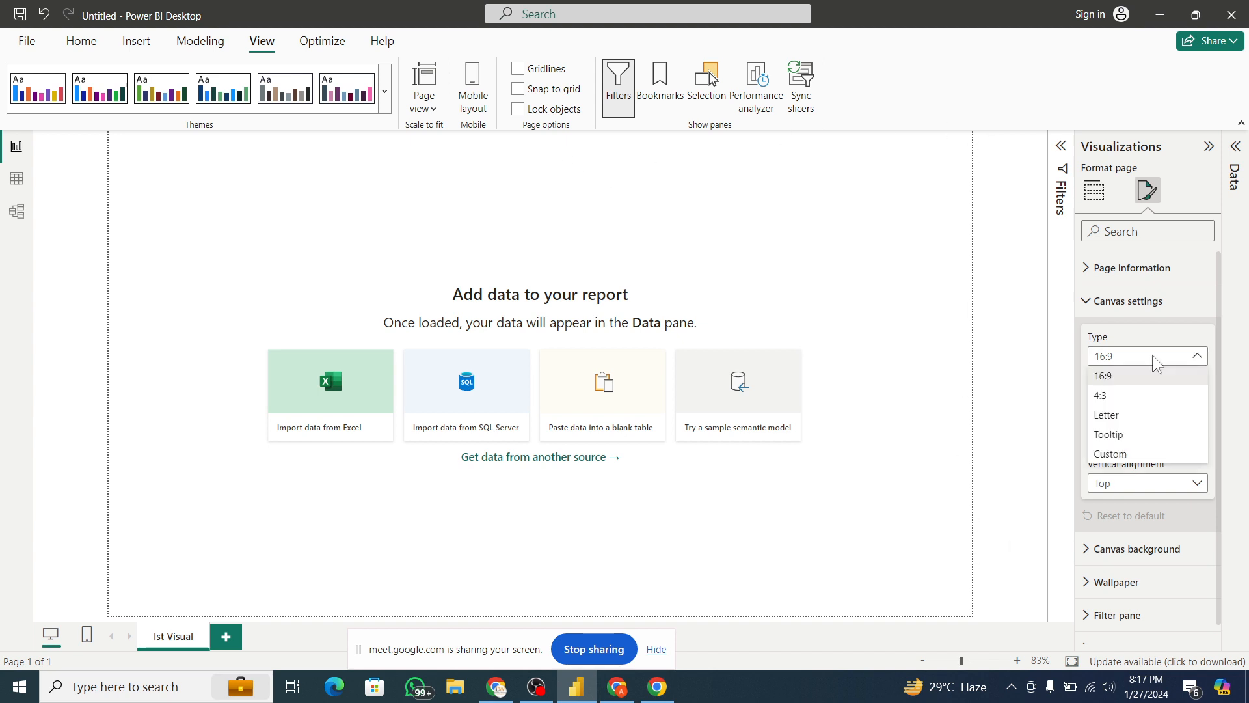
click(1141, 396)
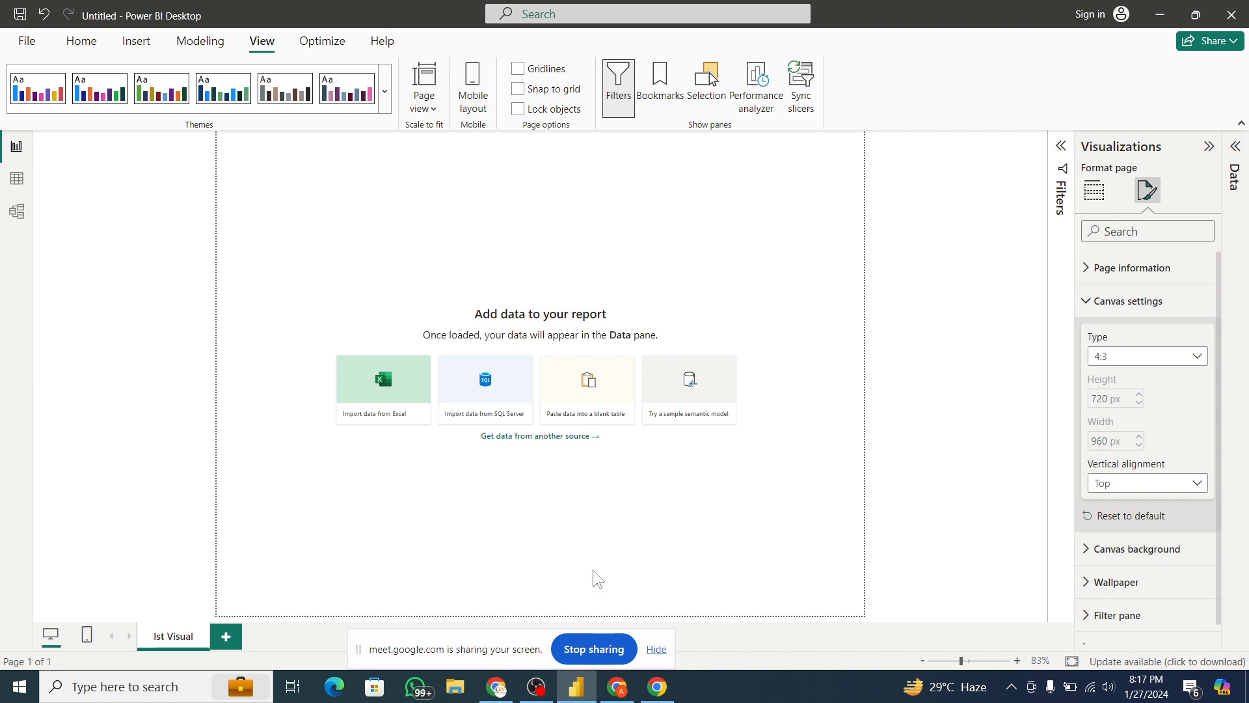
click(1181, 363)
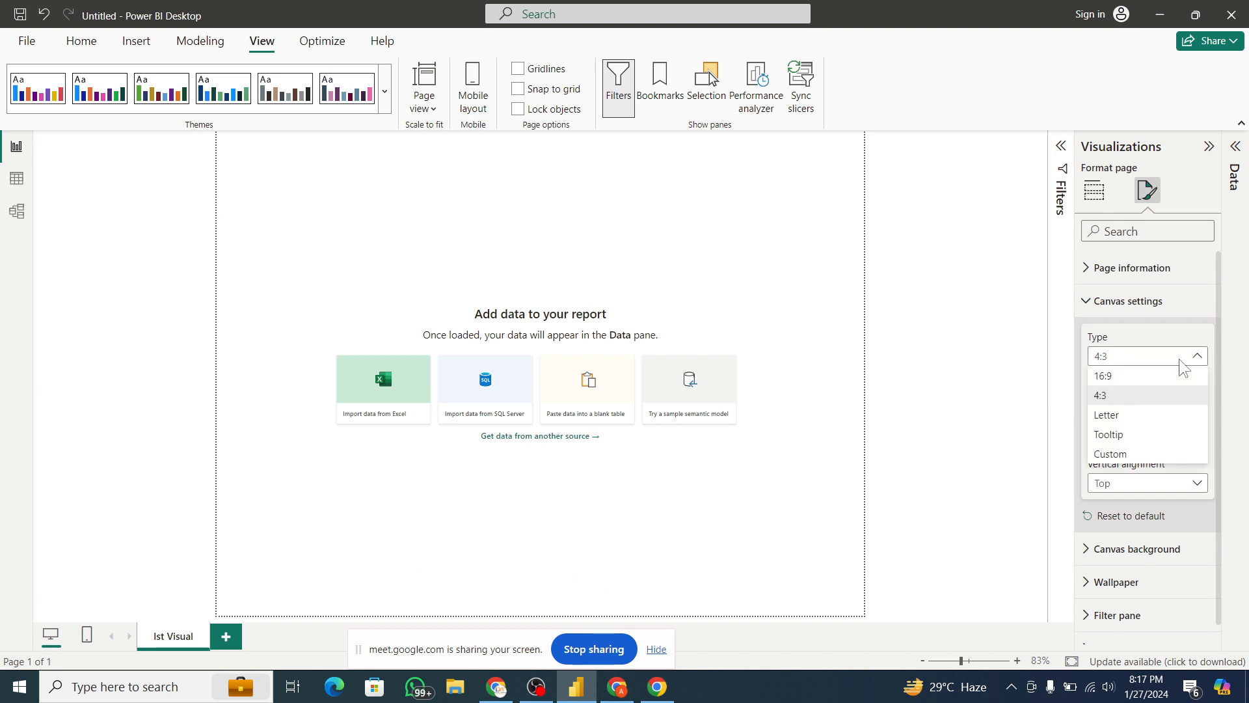
click(1121, 417)
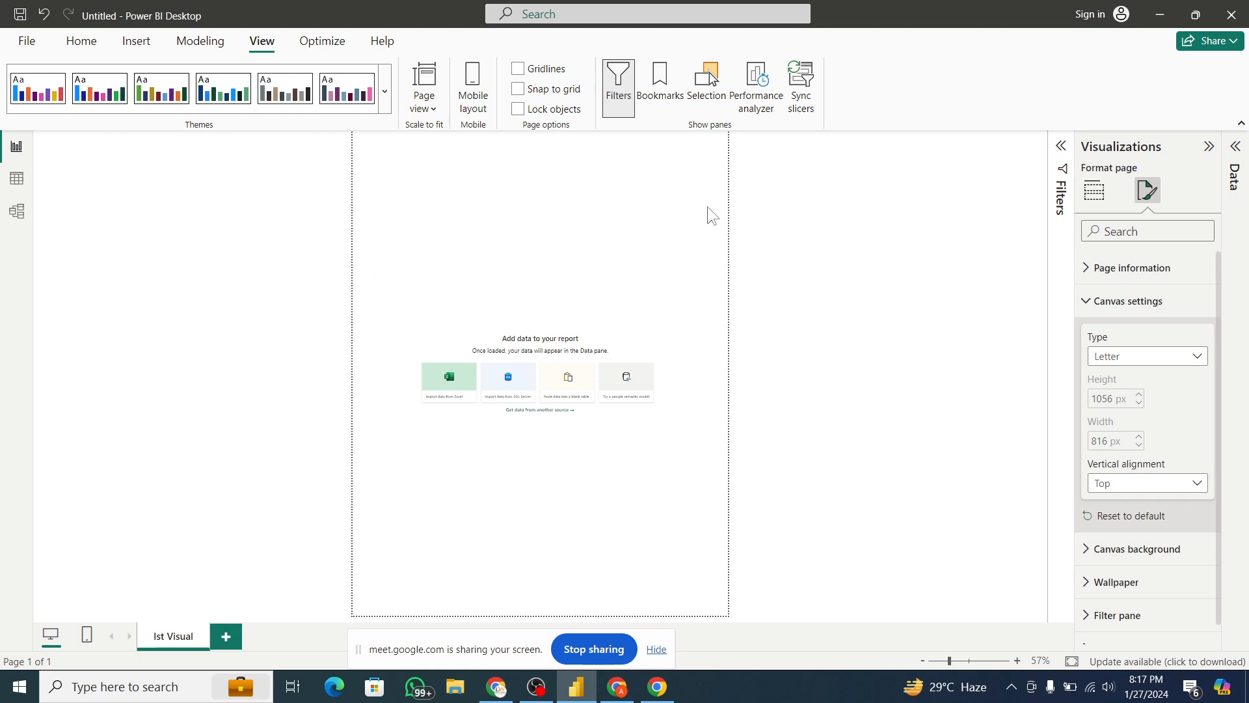
- Try the Custom canvas type, check its height and width fields, and return the canvas type to 16:9
click(1095, 190)
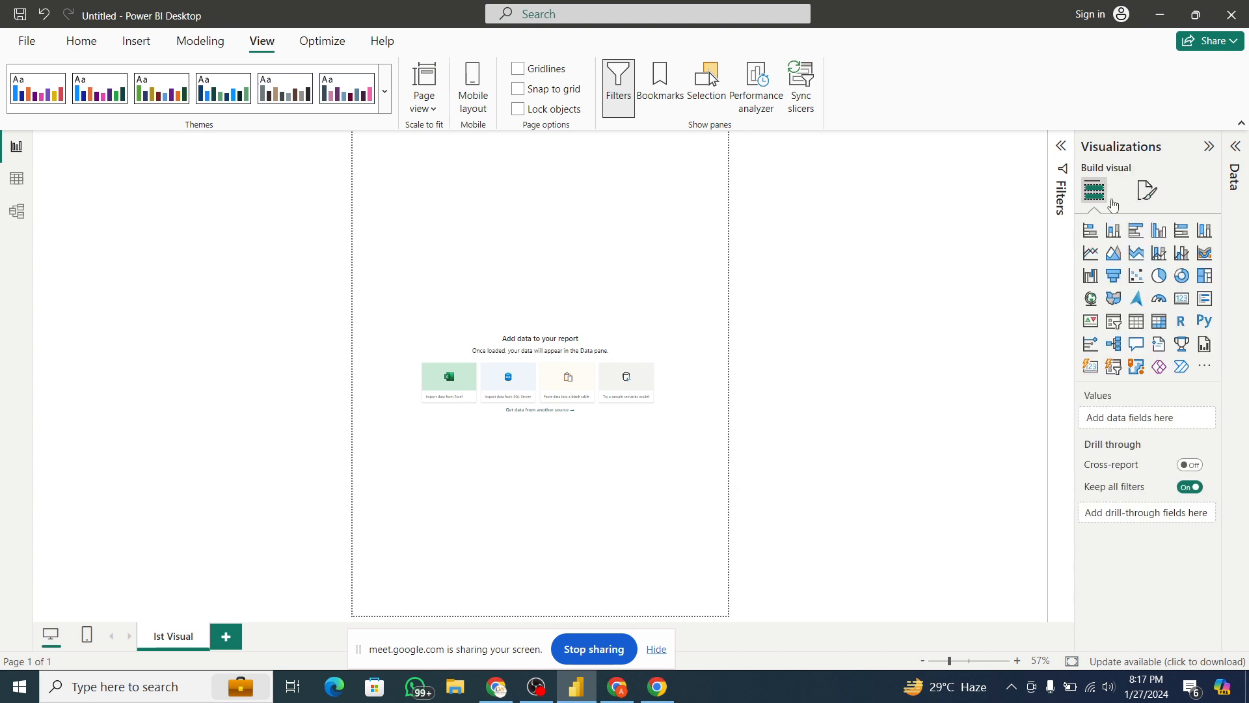
click(1147, 190)
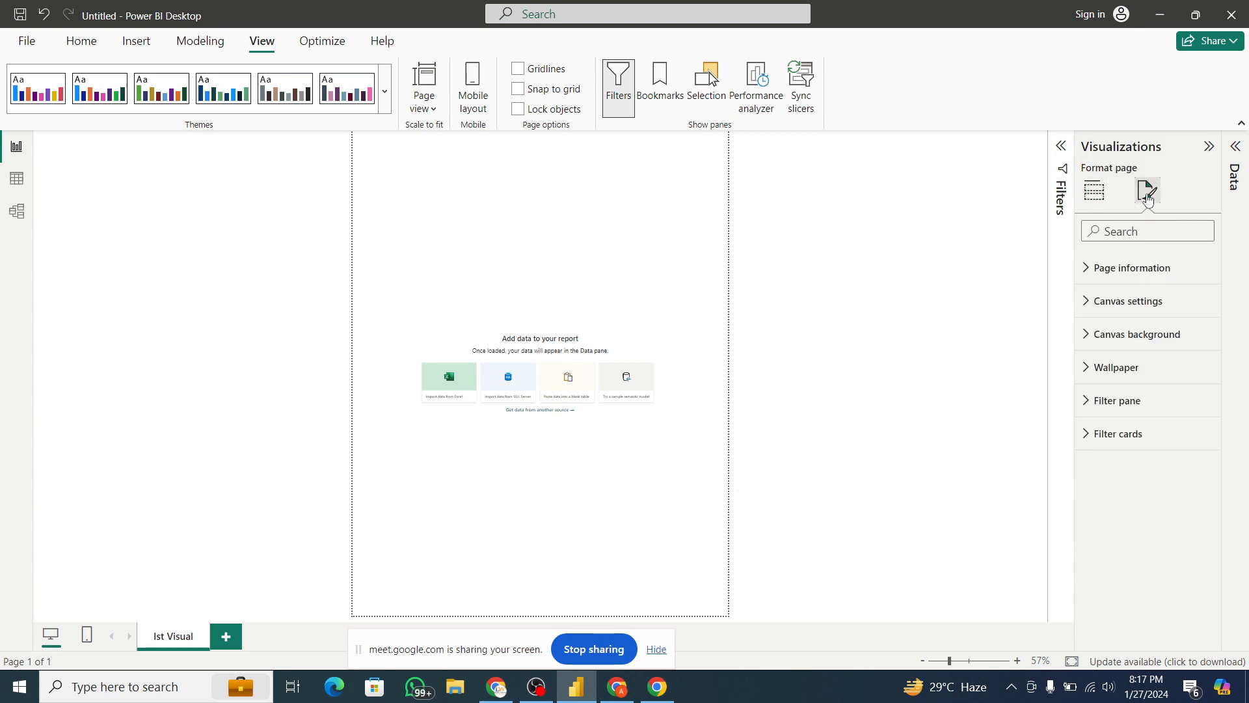
click(1097, 314)
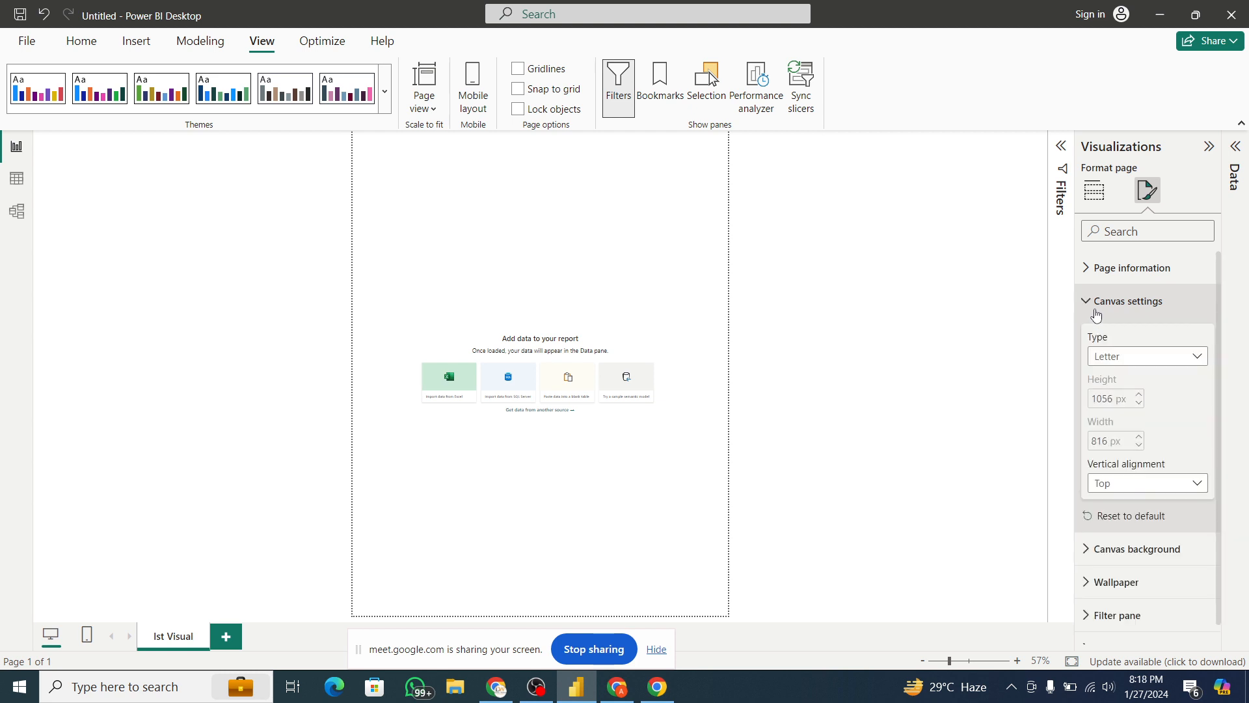
click(1171, 358)
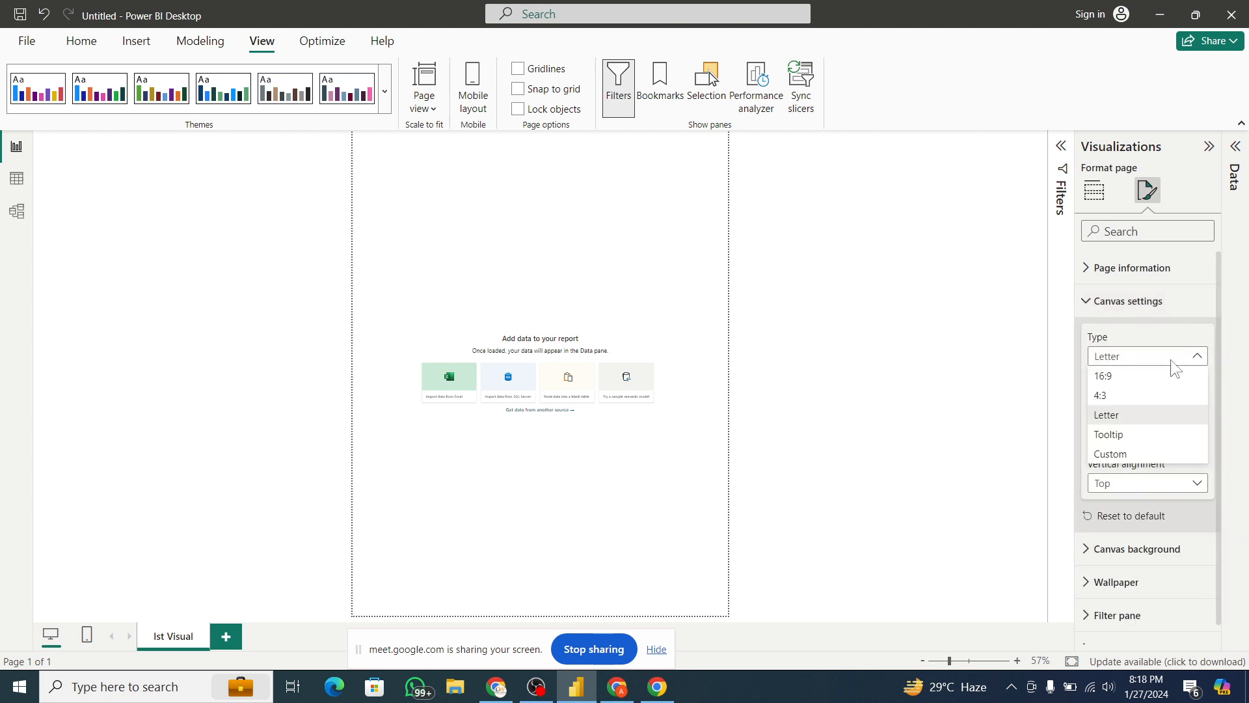
click(1146, 455)
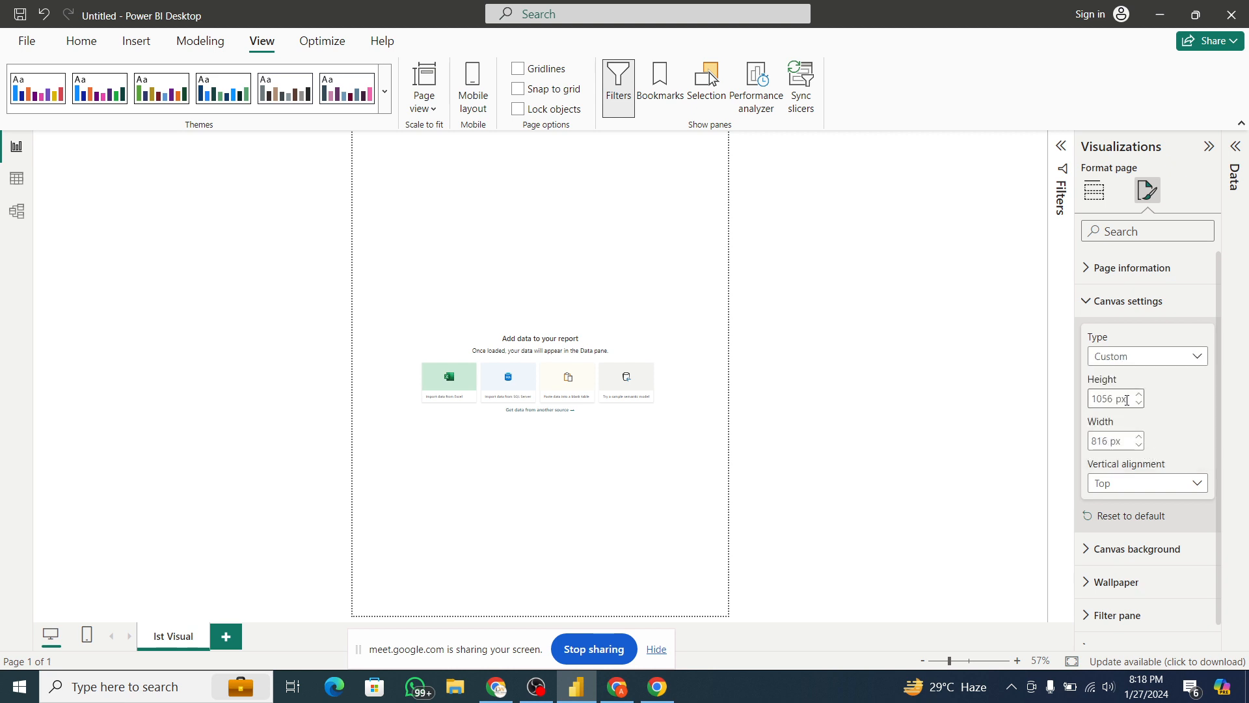
drag(1114, 401, 1092, 401)
click(1094, 442)
double_click(1093, 442)
click(1194, 357)
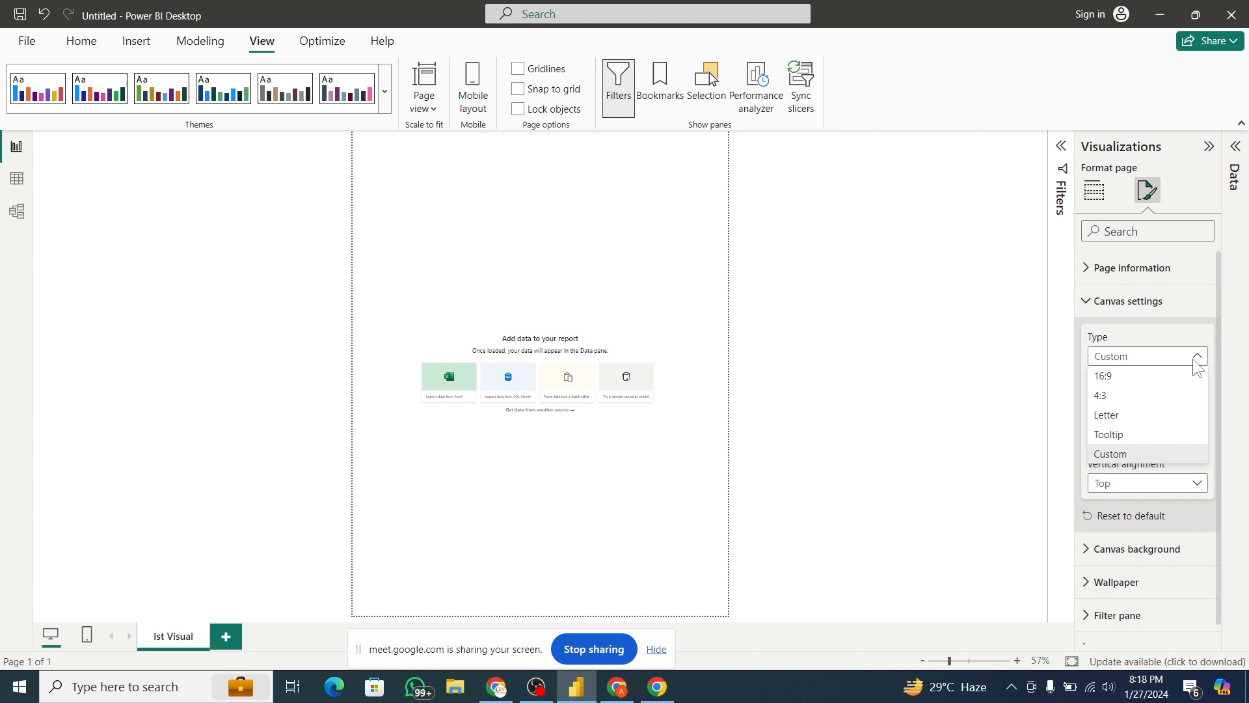
click(1140, 377)
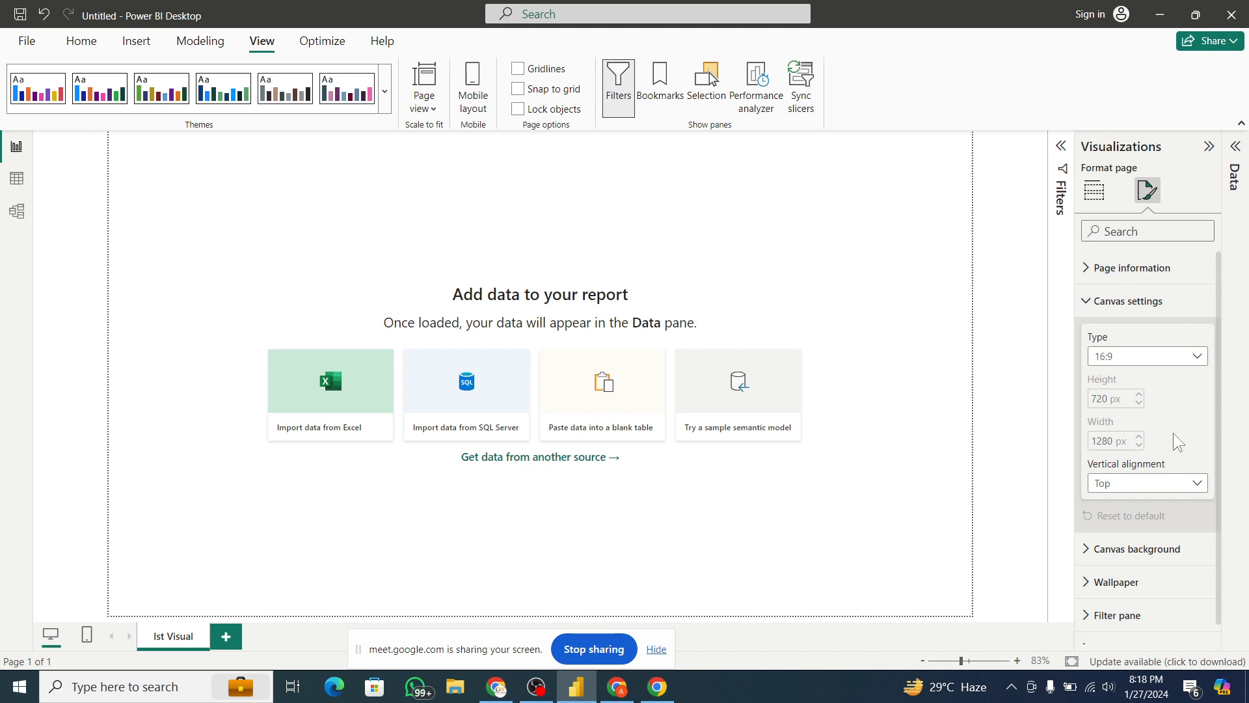
- Reduce the canvas zoom to 68%, compare Top and Middle vertical alignment, and keep the page aligned to Middle
drag(957, 662, 954, 661)
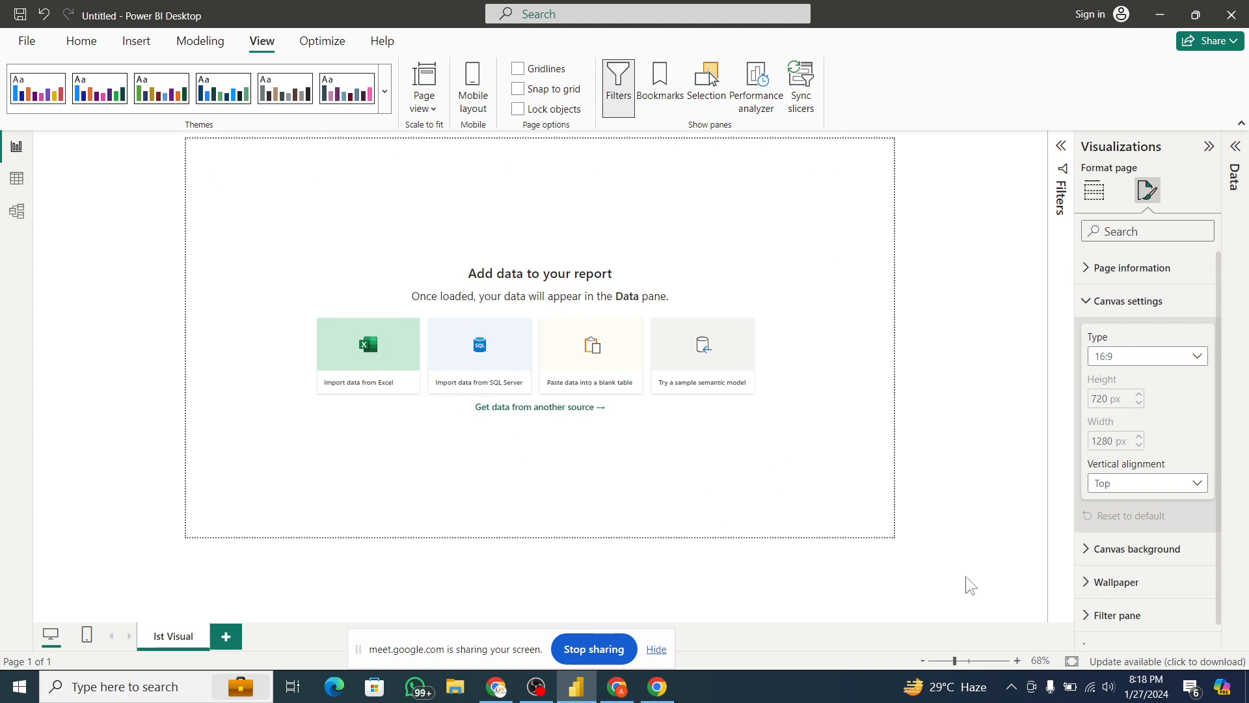
click(1168, 493)
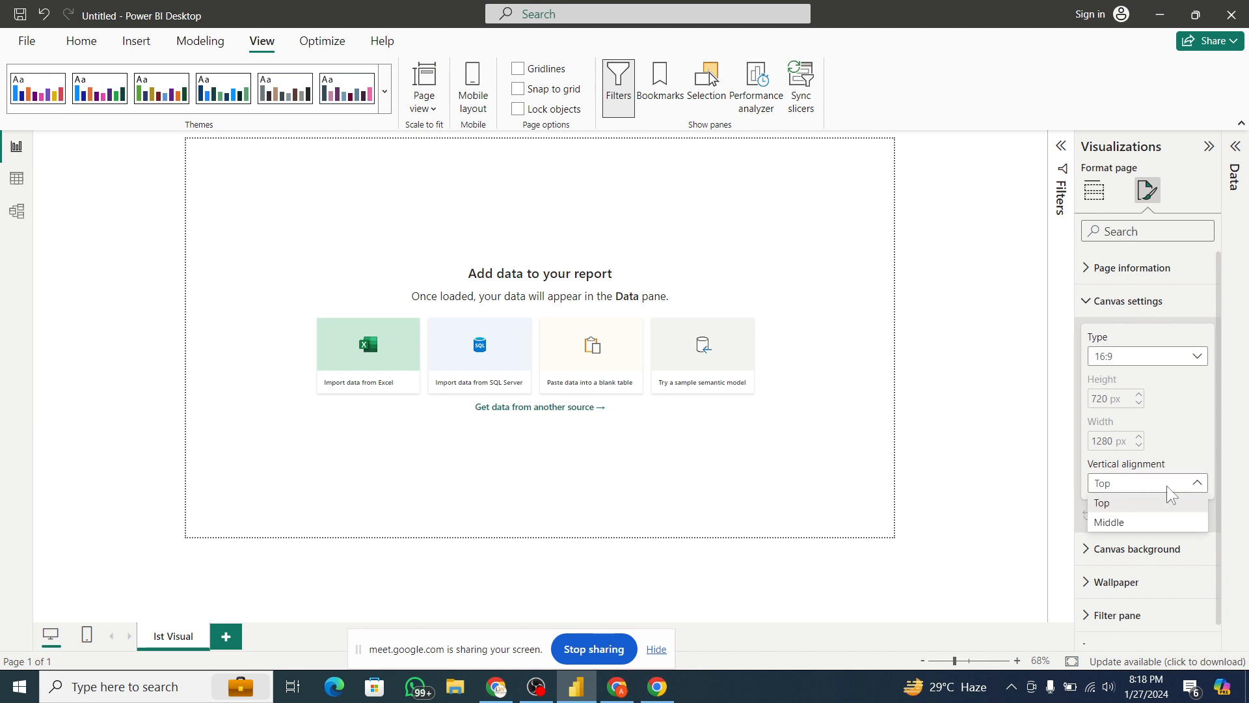
click(1110, 522)
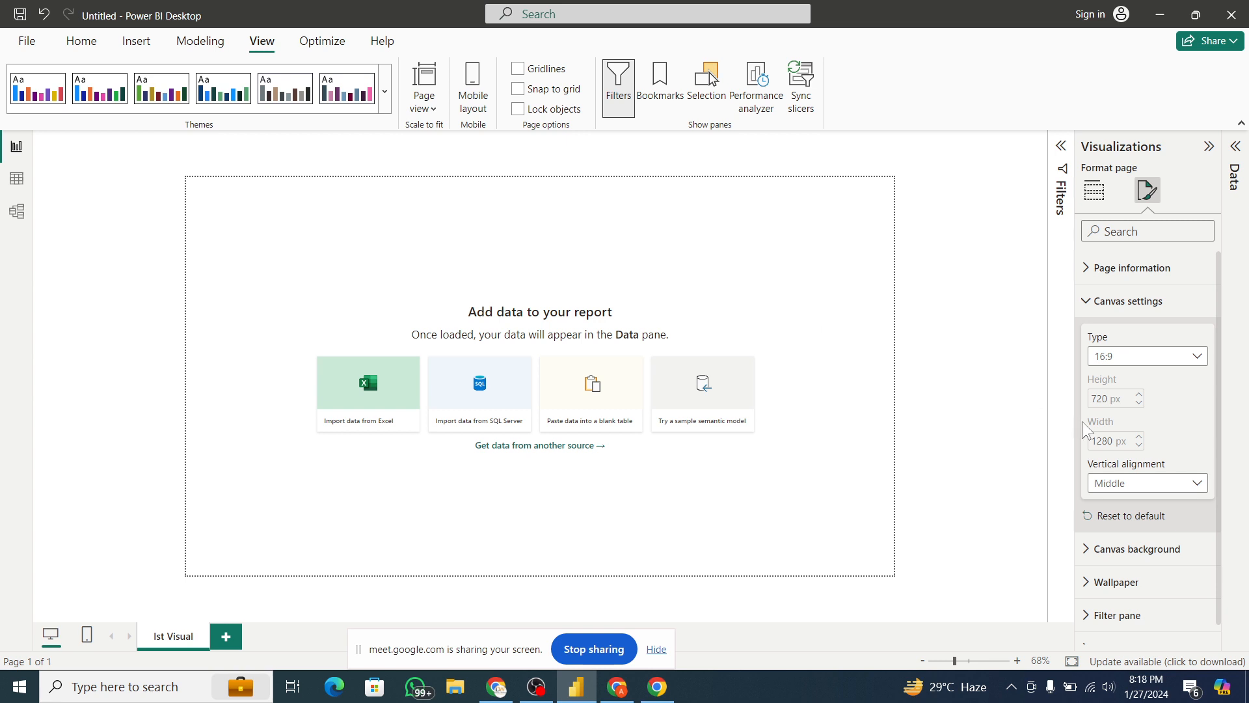
click(1143, 488)
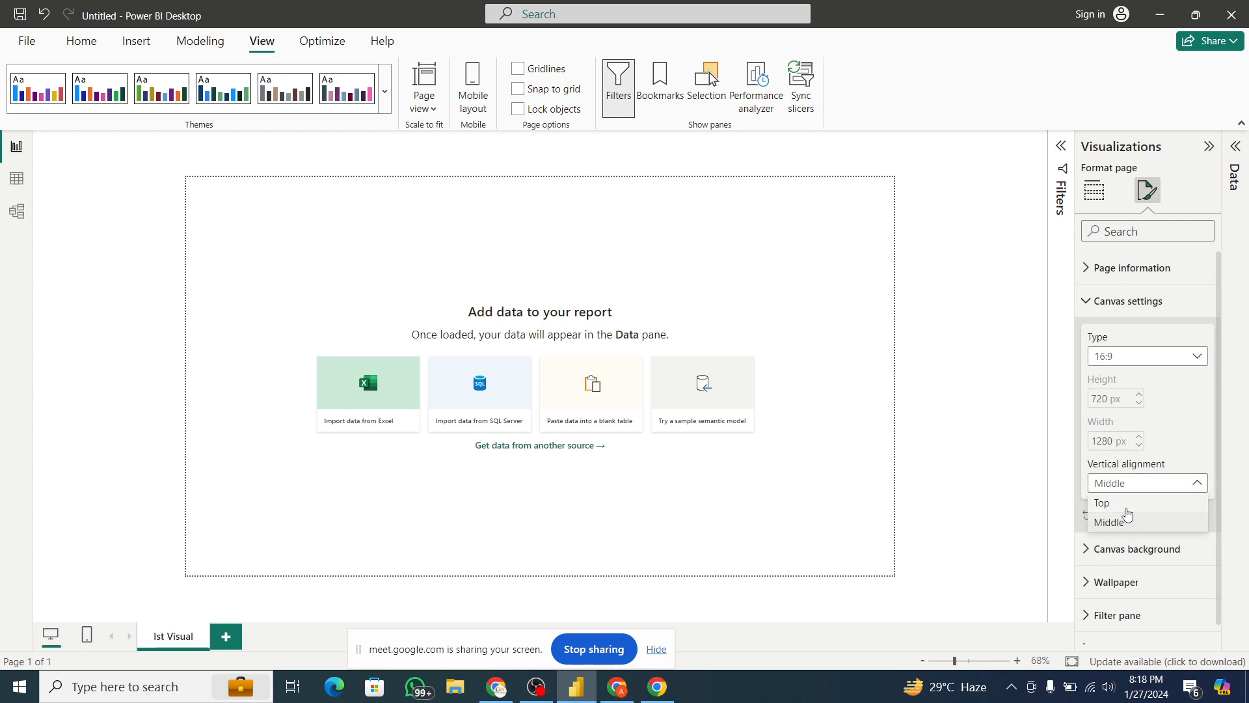
click(1126, 509)
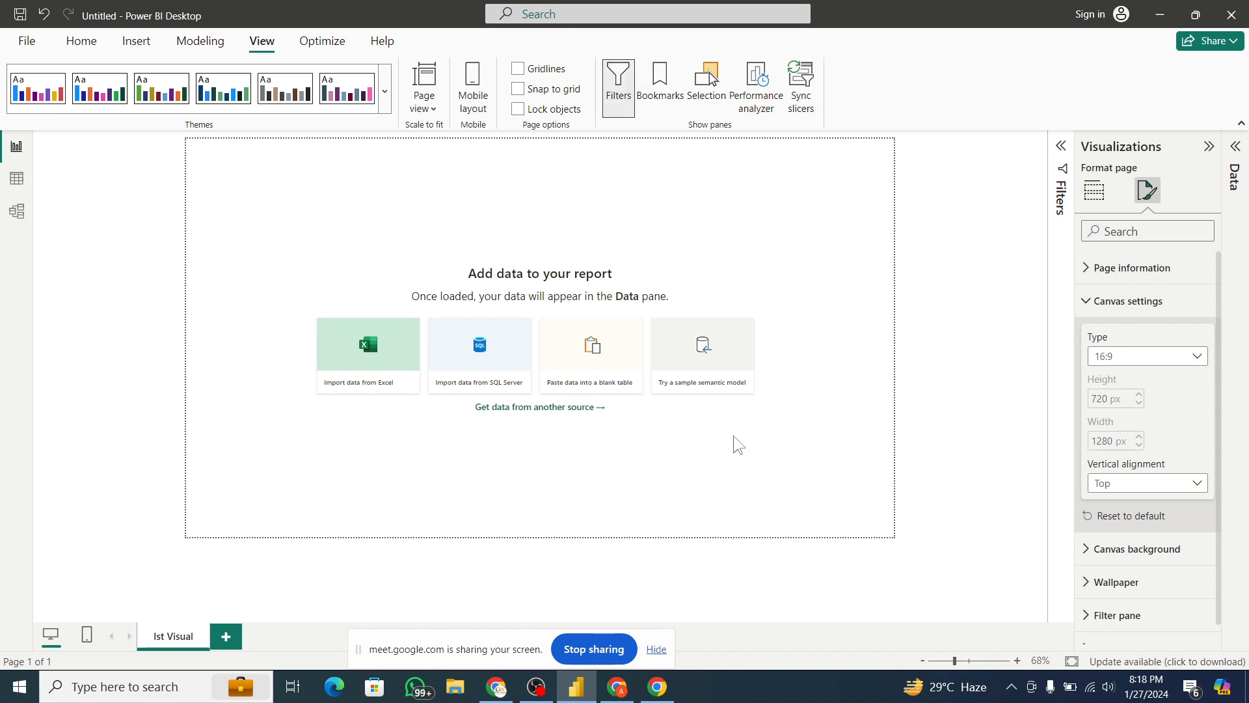
click(1104, 489)
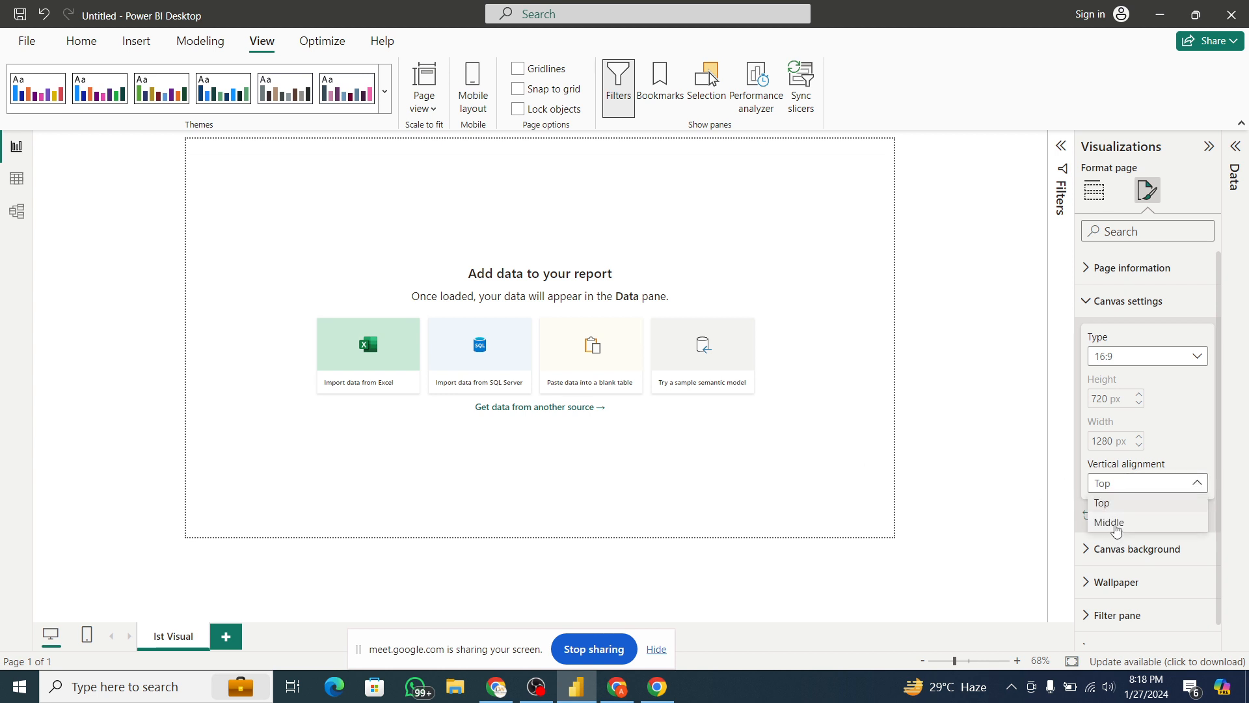
click(1113, 525)
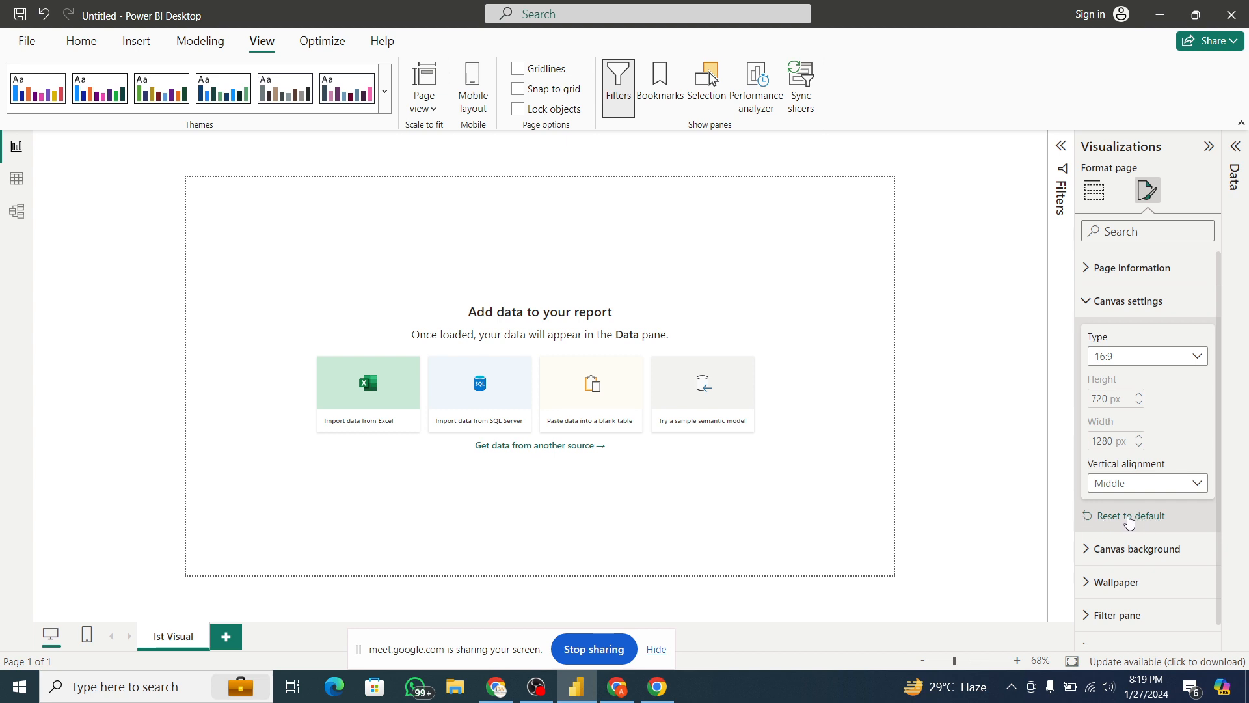
click(1097, 303)
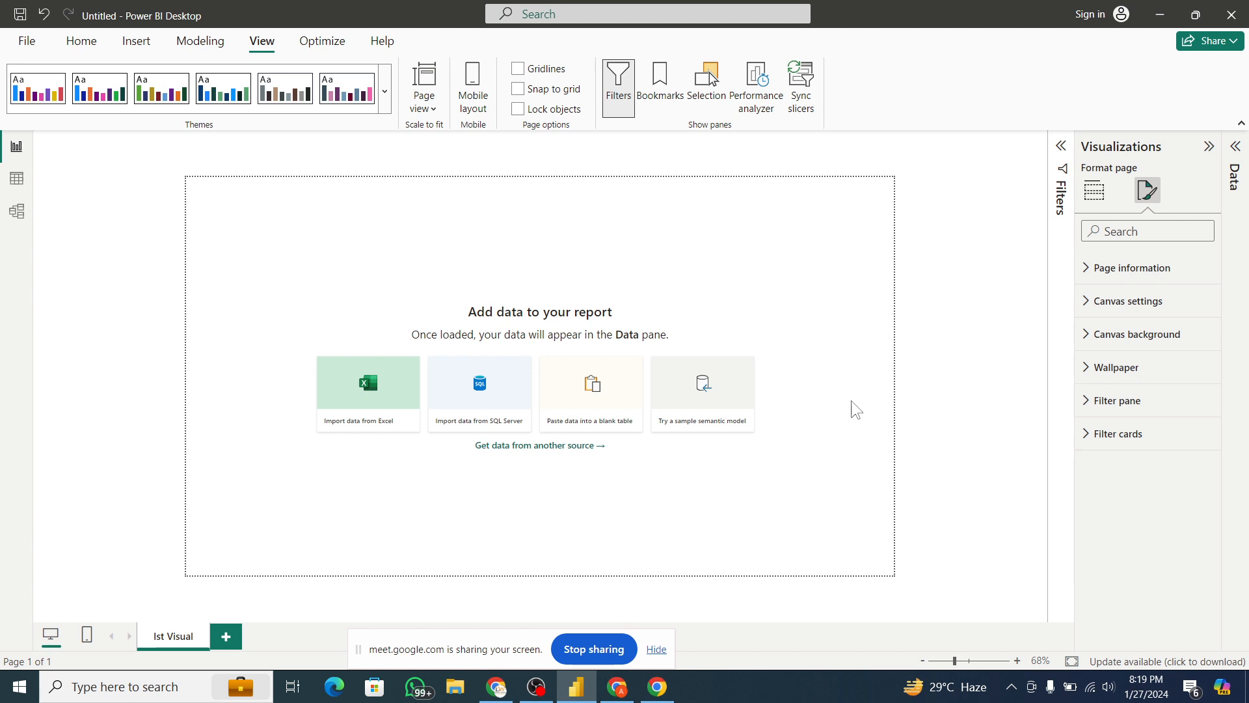
- Give the canvas background a light purple theme color and set its transparency to 0%
click(1083, 337)
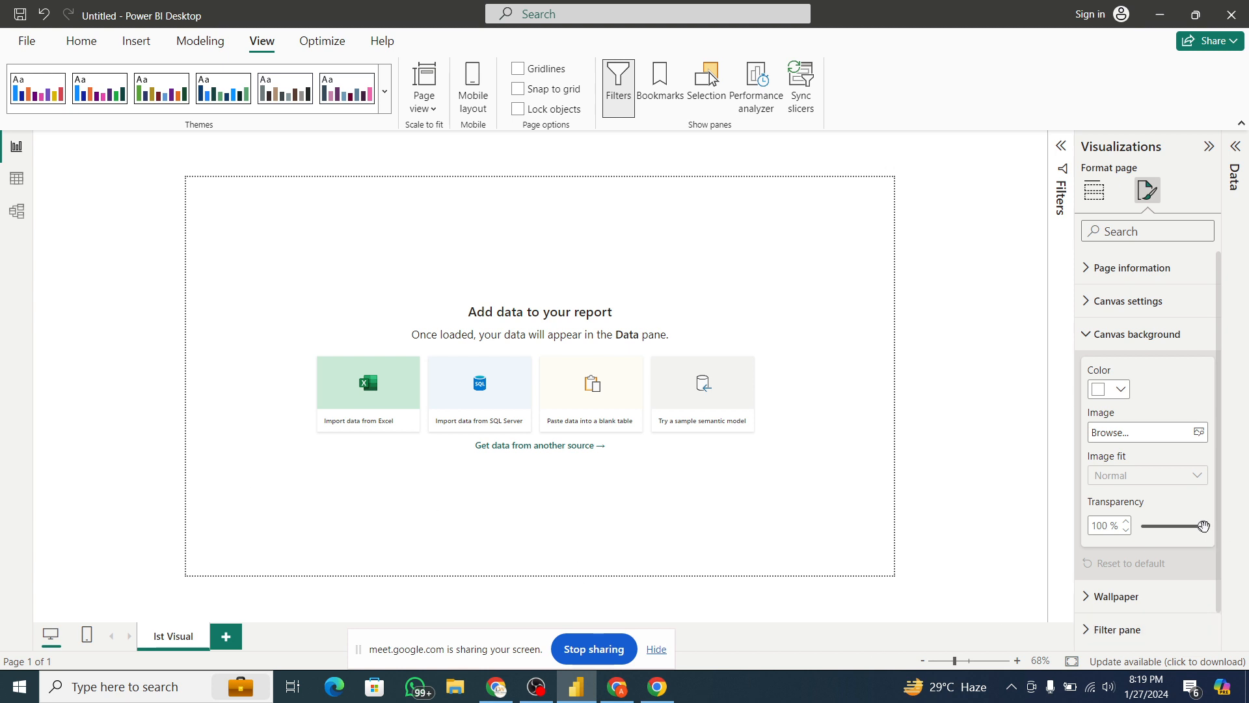
click(1111, 392)
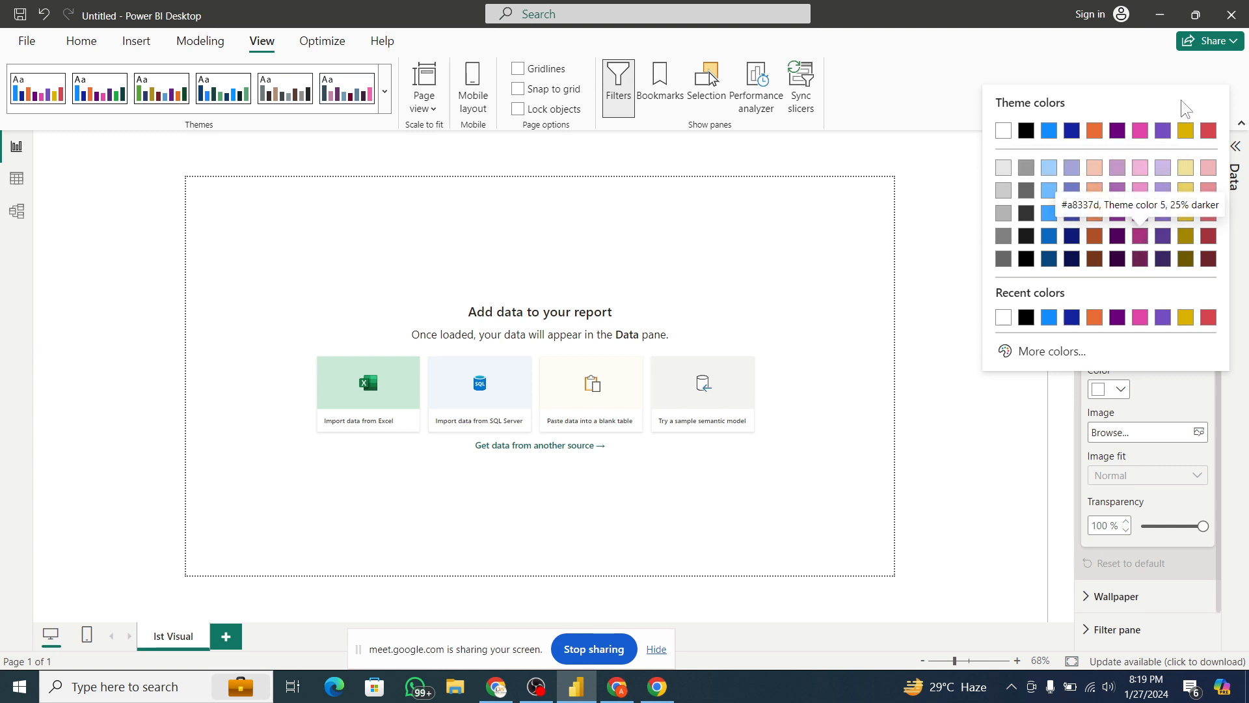
click(1164, 169)
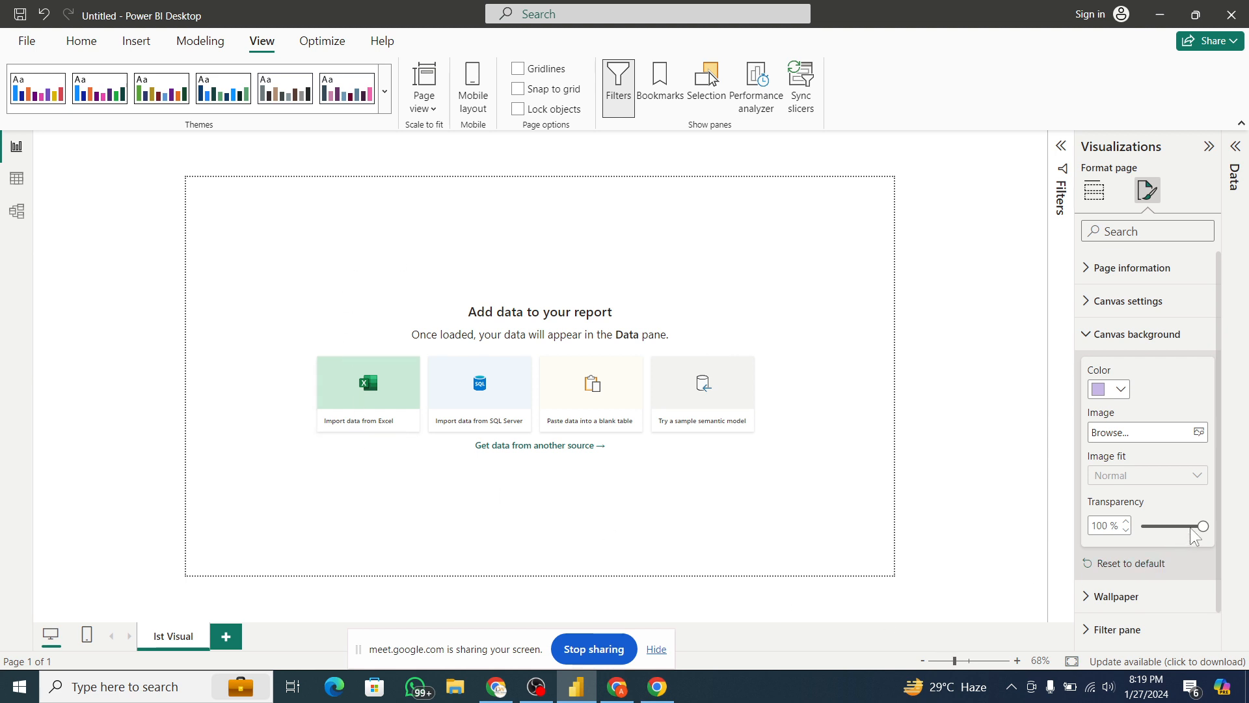
drag(1198, 532, 1139, 527)
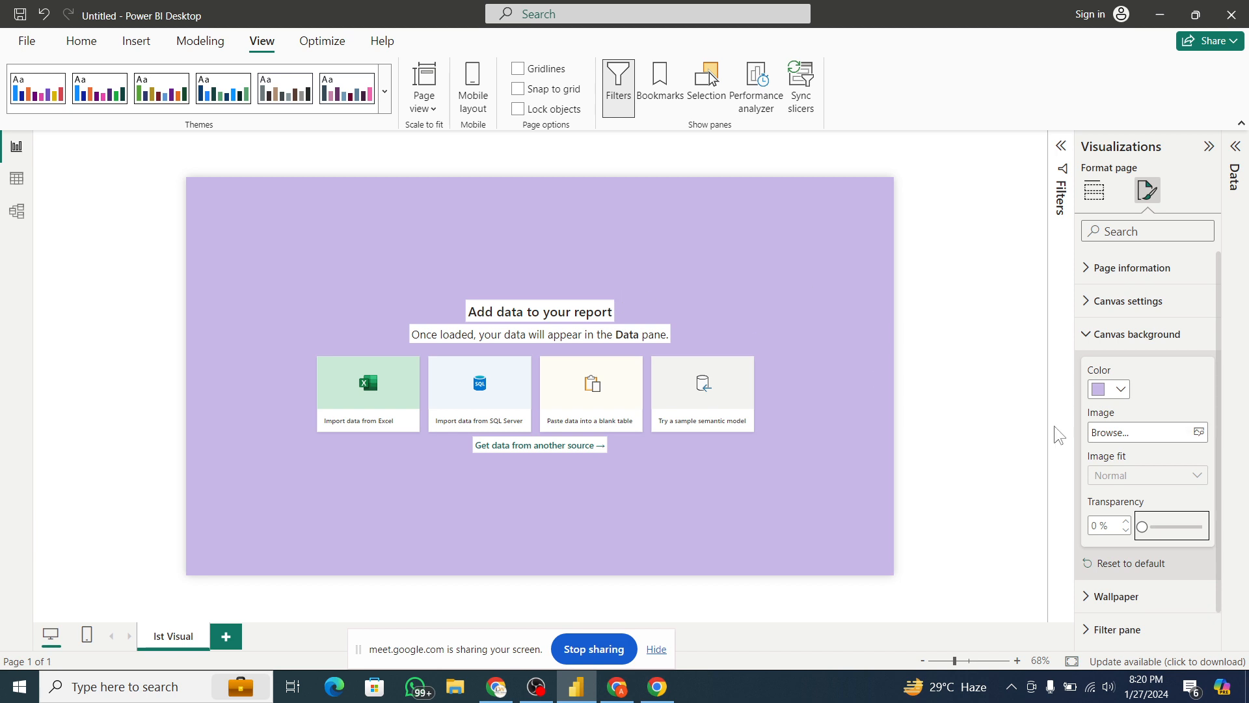
- Insert the image Green Modern How To Make Money Online YouTube Thumbnail from Downloads as the canvas background
click(1199, 434)
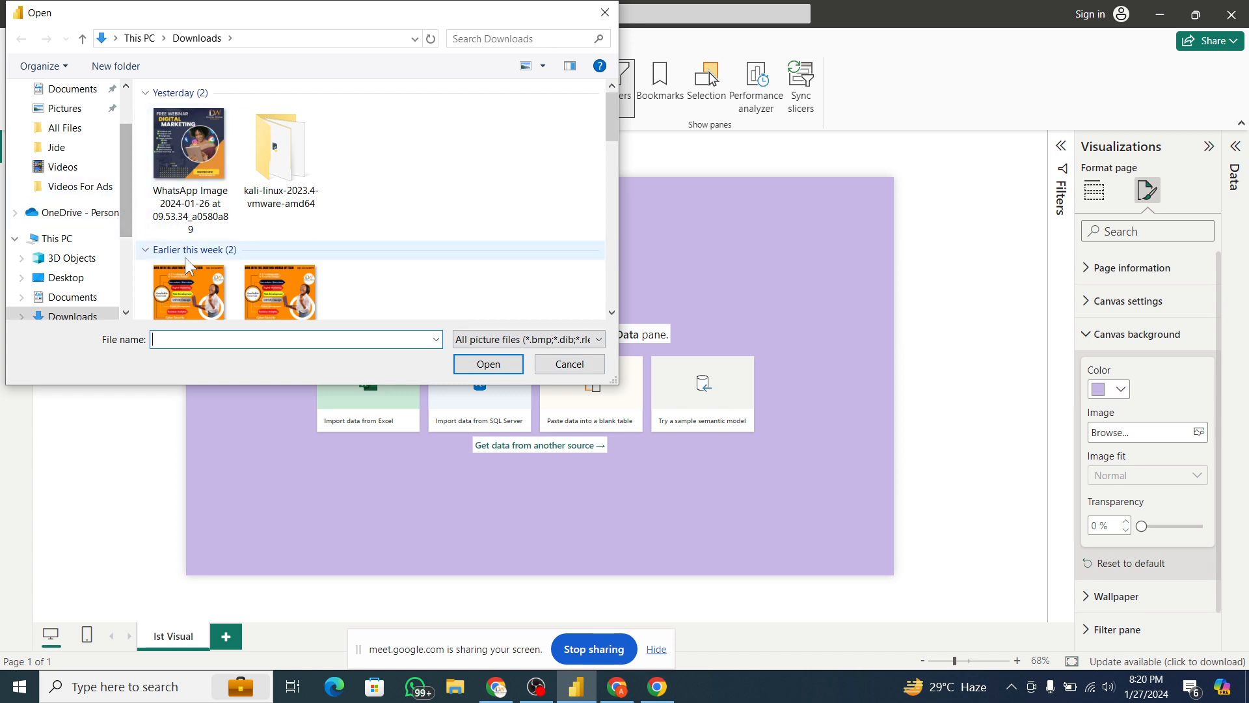
drag(607, 133, 596, 199)
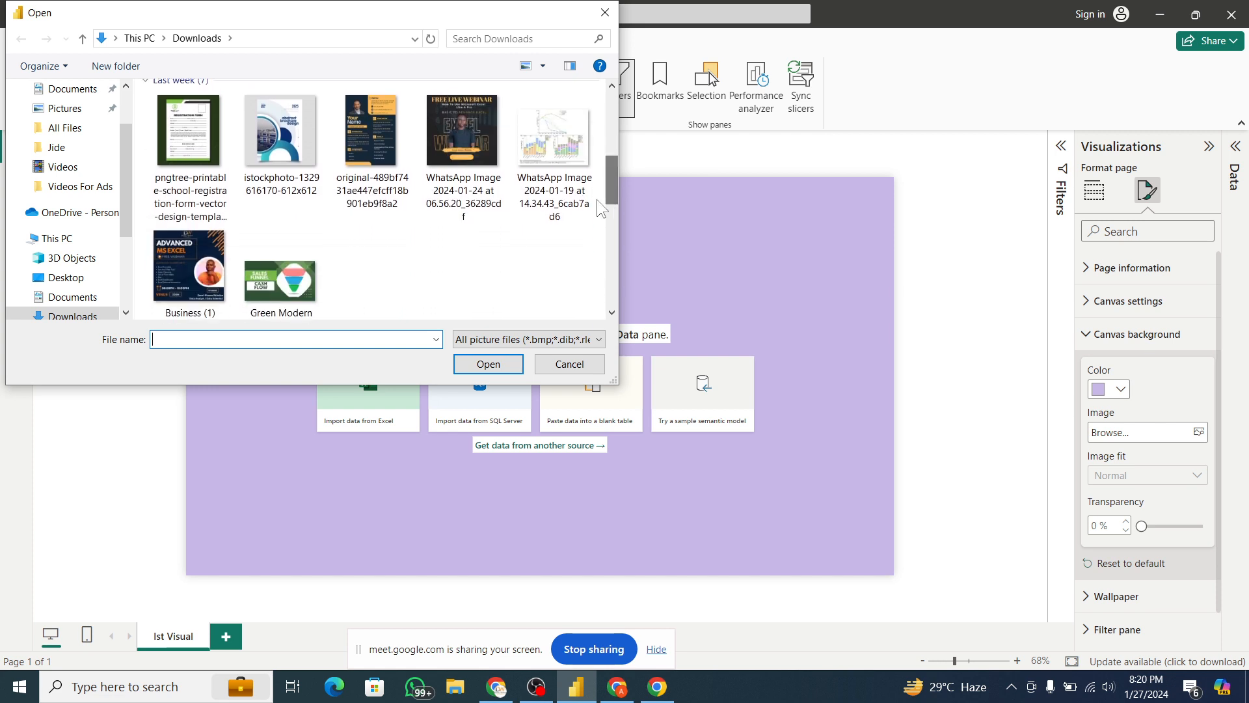
click(302, 280)
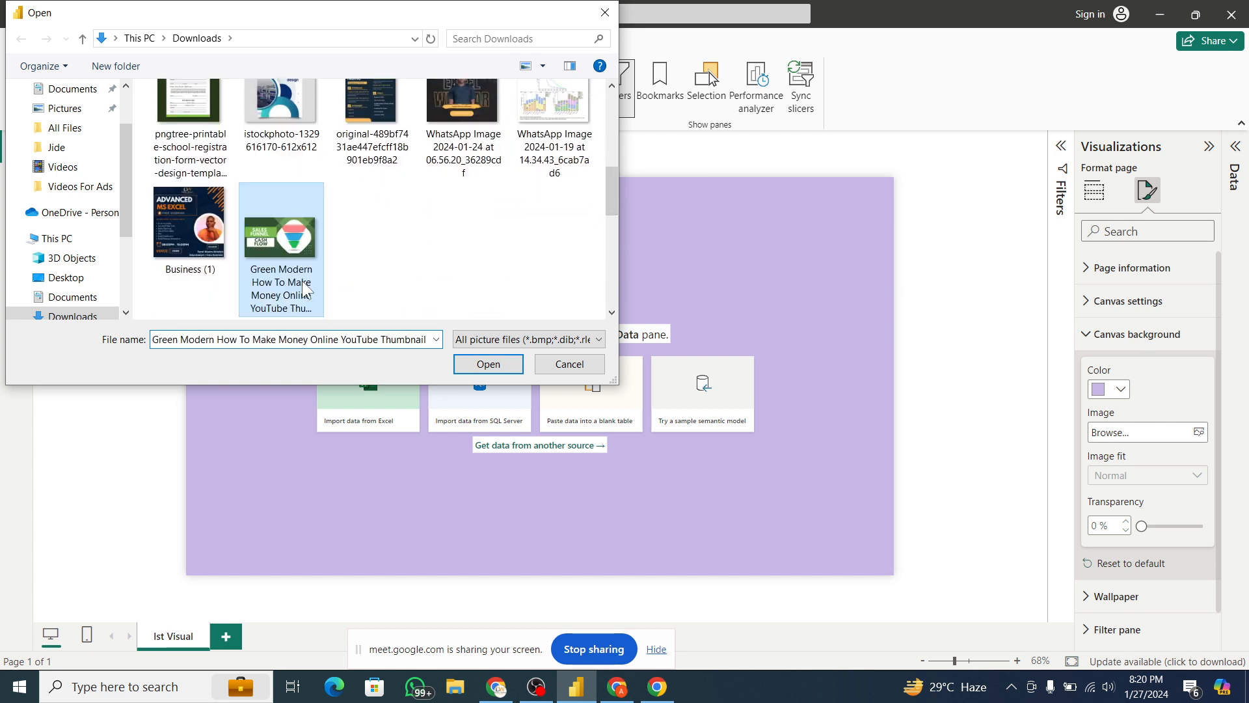
click(500, 381)
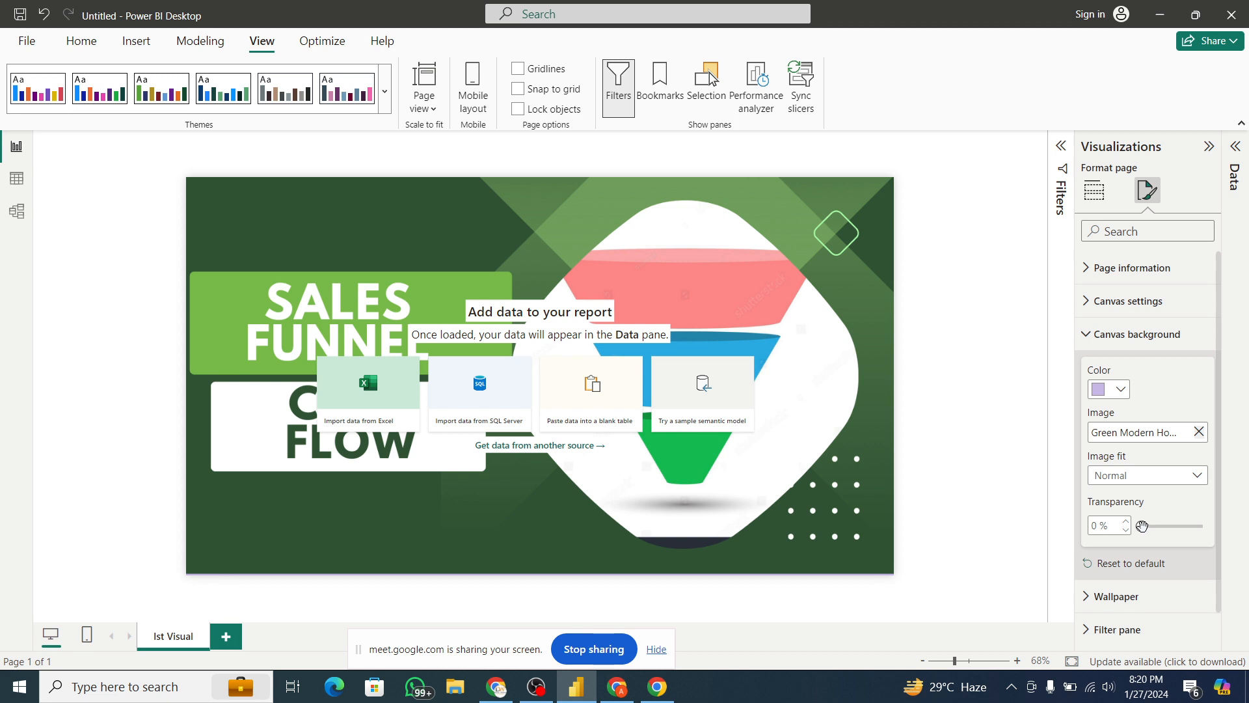
- Try canvas background transparencies of 78% and 100%, and bring the transparency to 54%
drag(1144, 525, 1189, 524)
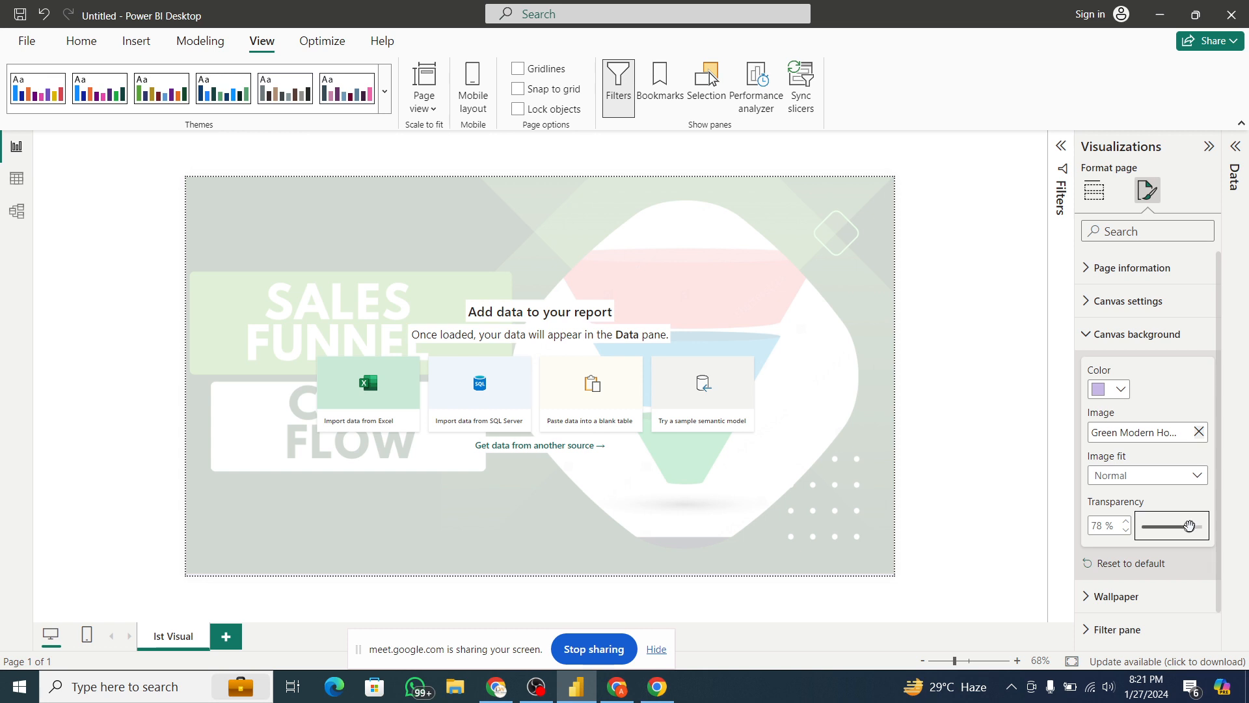
drag(1190, 526, 1218, 529)
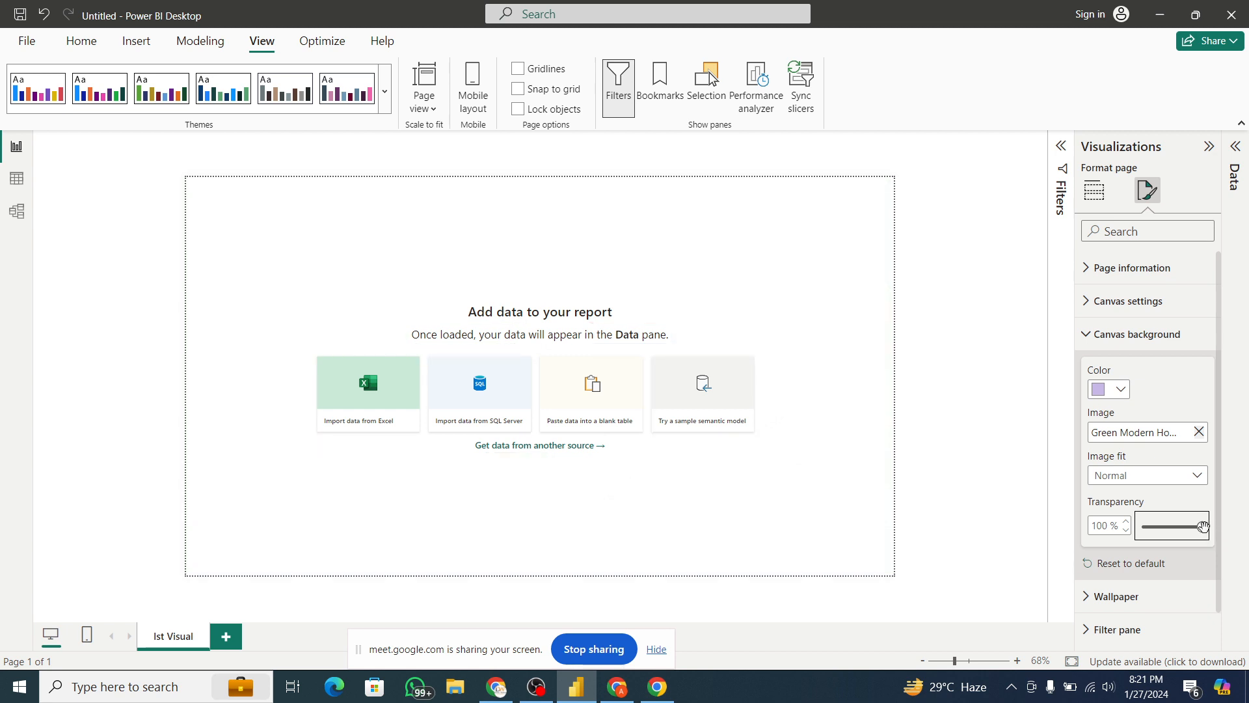
drag(1203, 527, 1173, 528)
- Remove the canvas background image and insert the same Green Modern YouTube thumbnail from Downloads again
click(1199, 432)
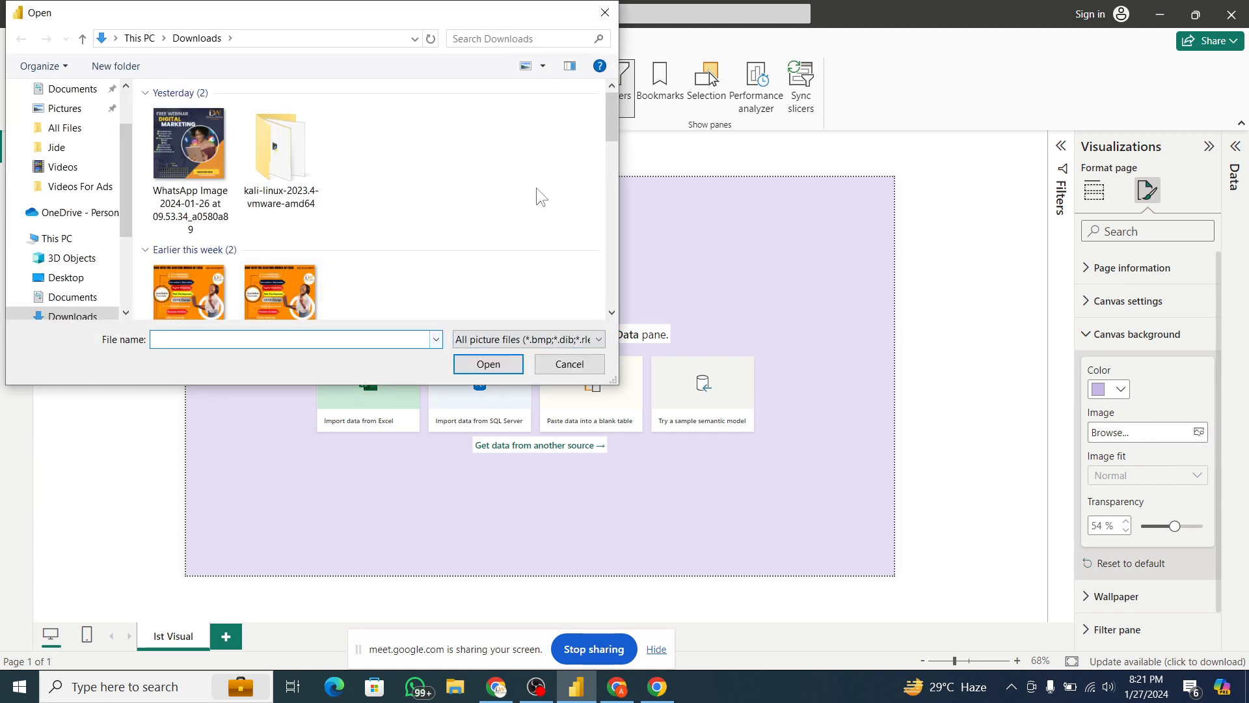
drag(609, 135, 607, 193)
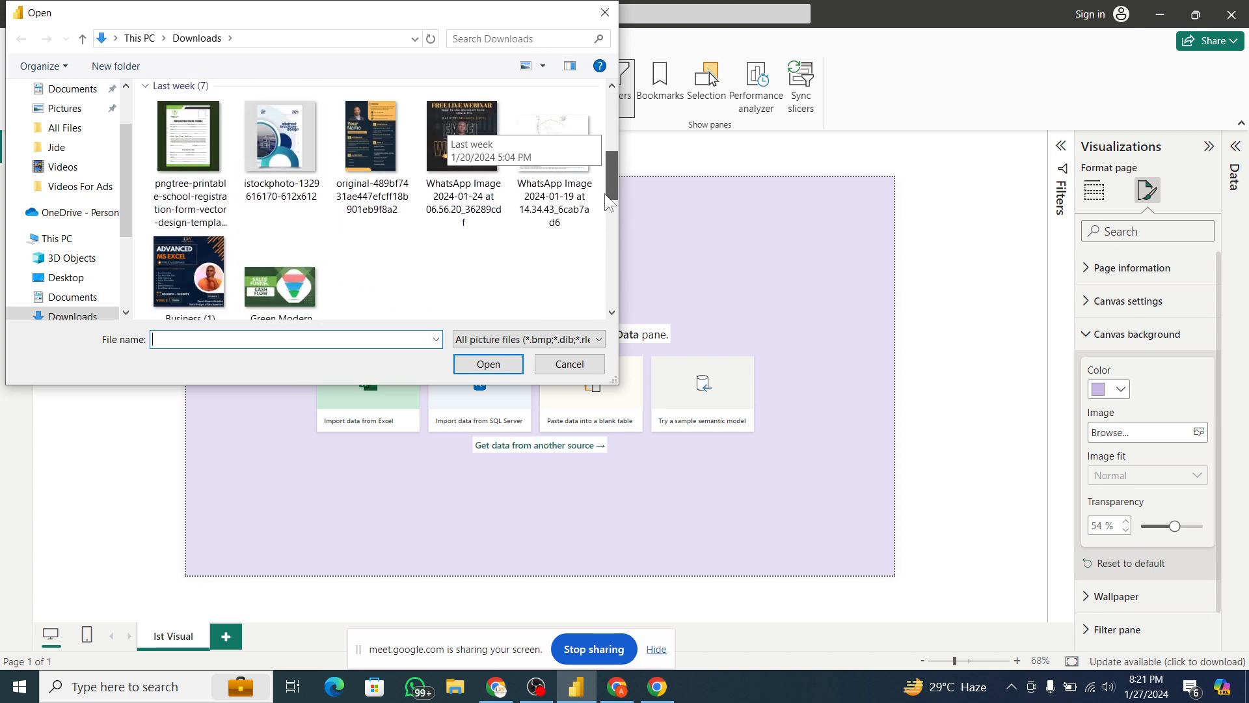
click(280, 286)
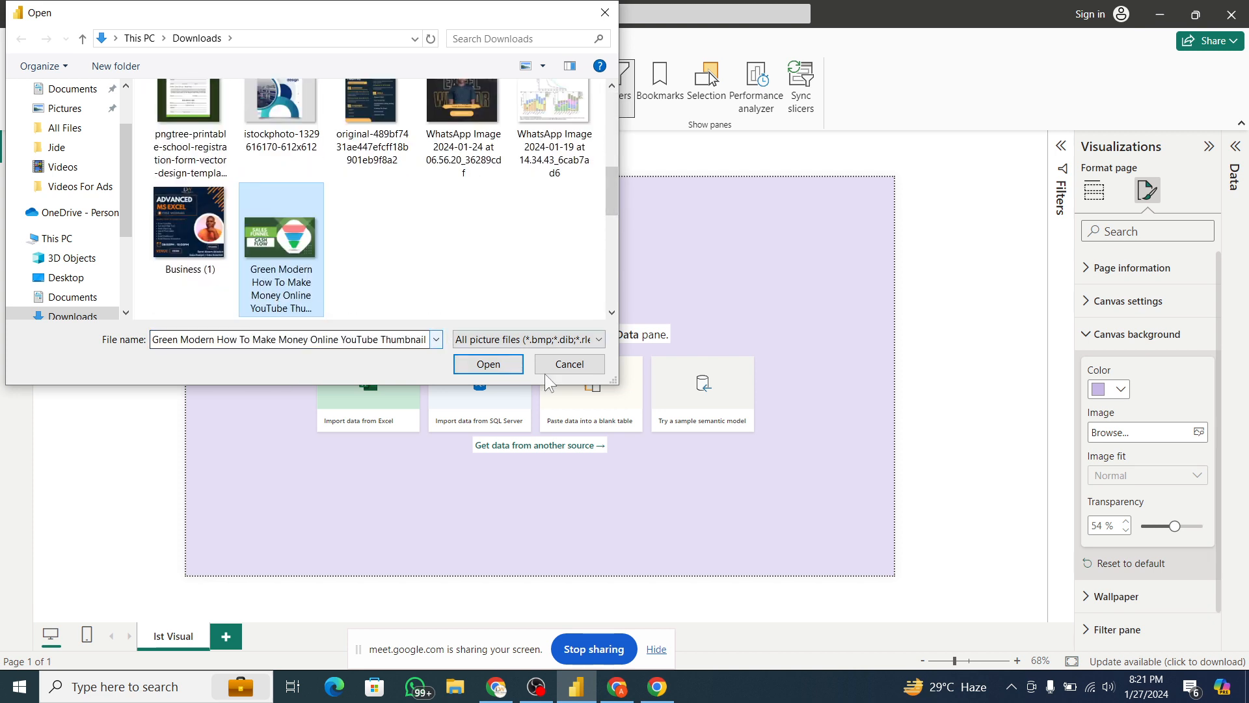
click(501, 368)
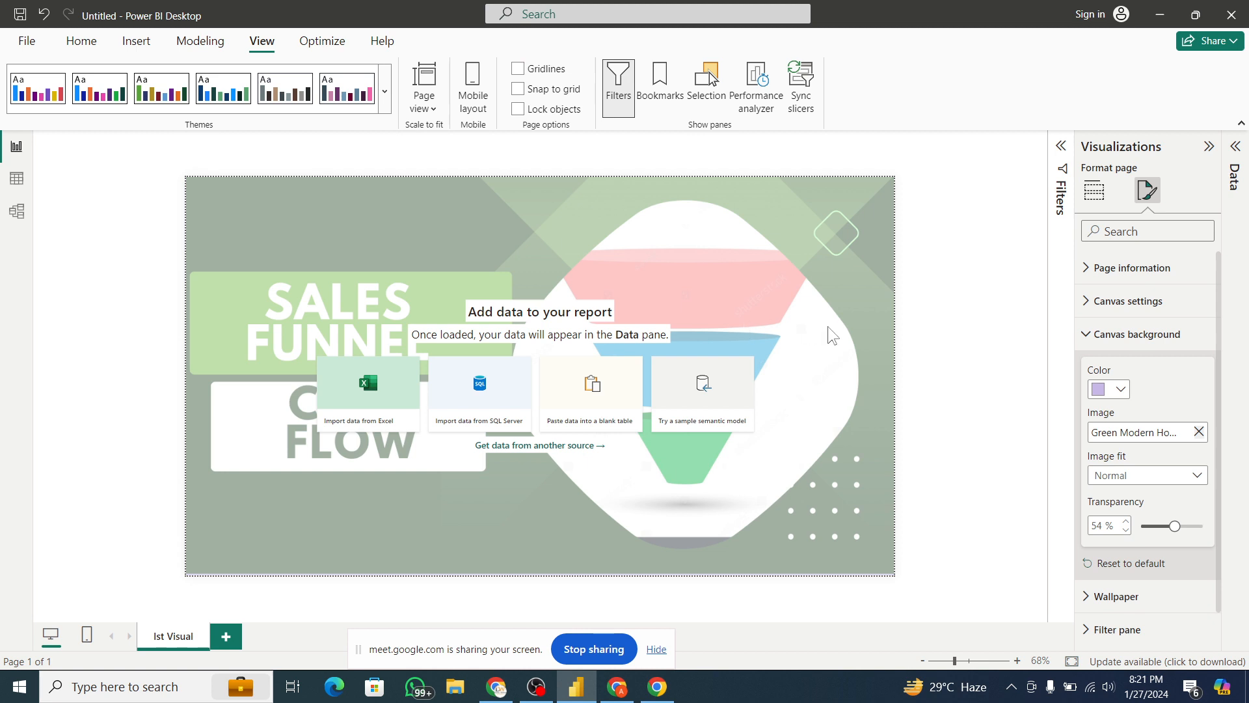
- Try the Fit and Fill image fits on the canvas background image, and return the fit to Normal
click(1188, 476)
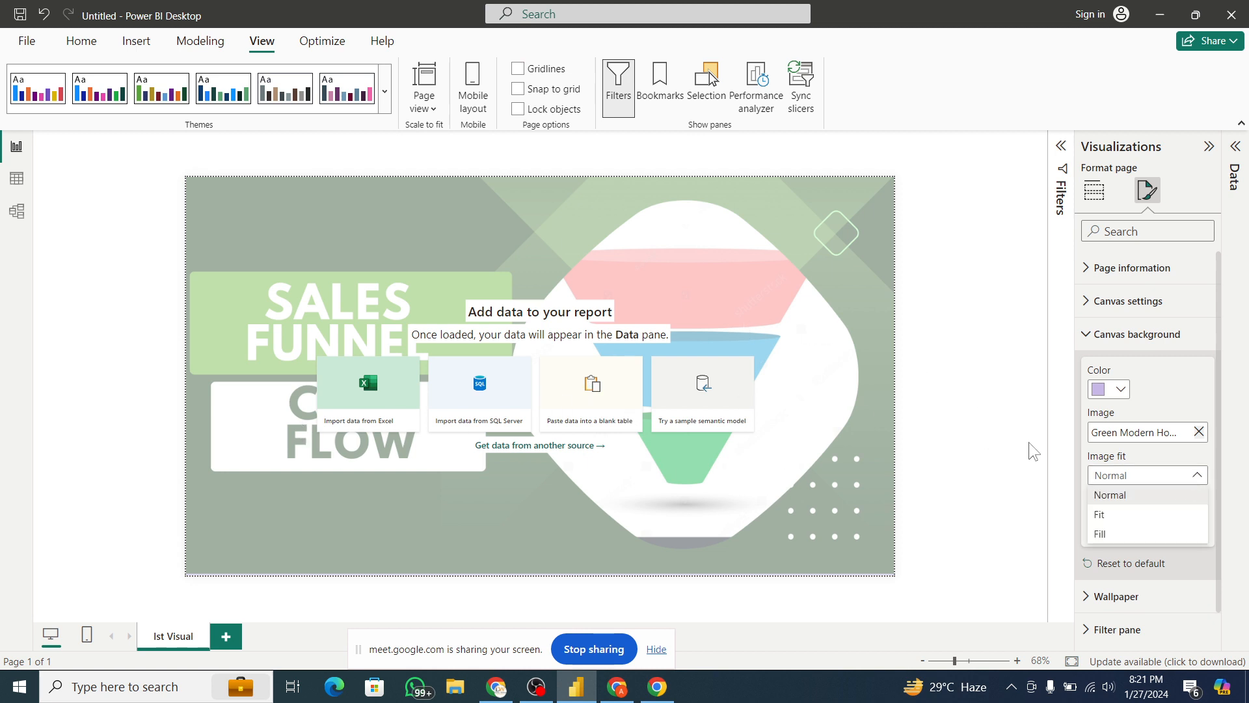
click(1120, 515)
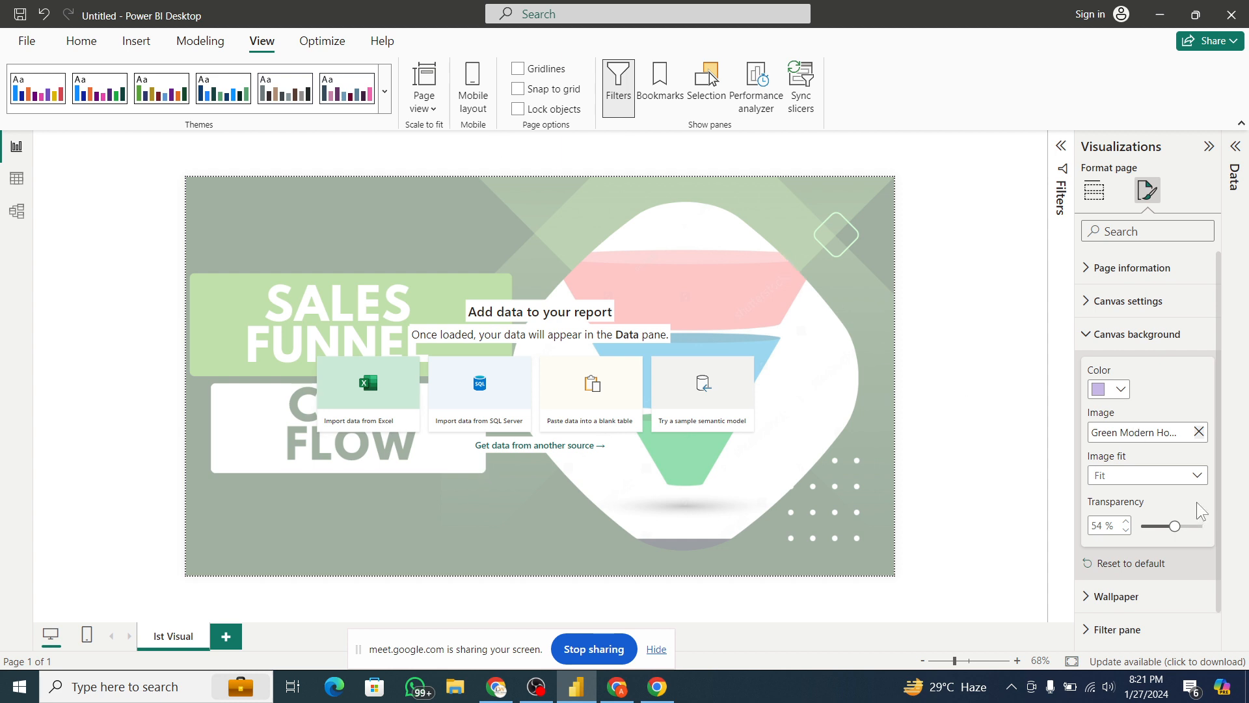
click(1197, 476)
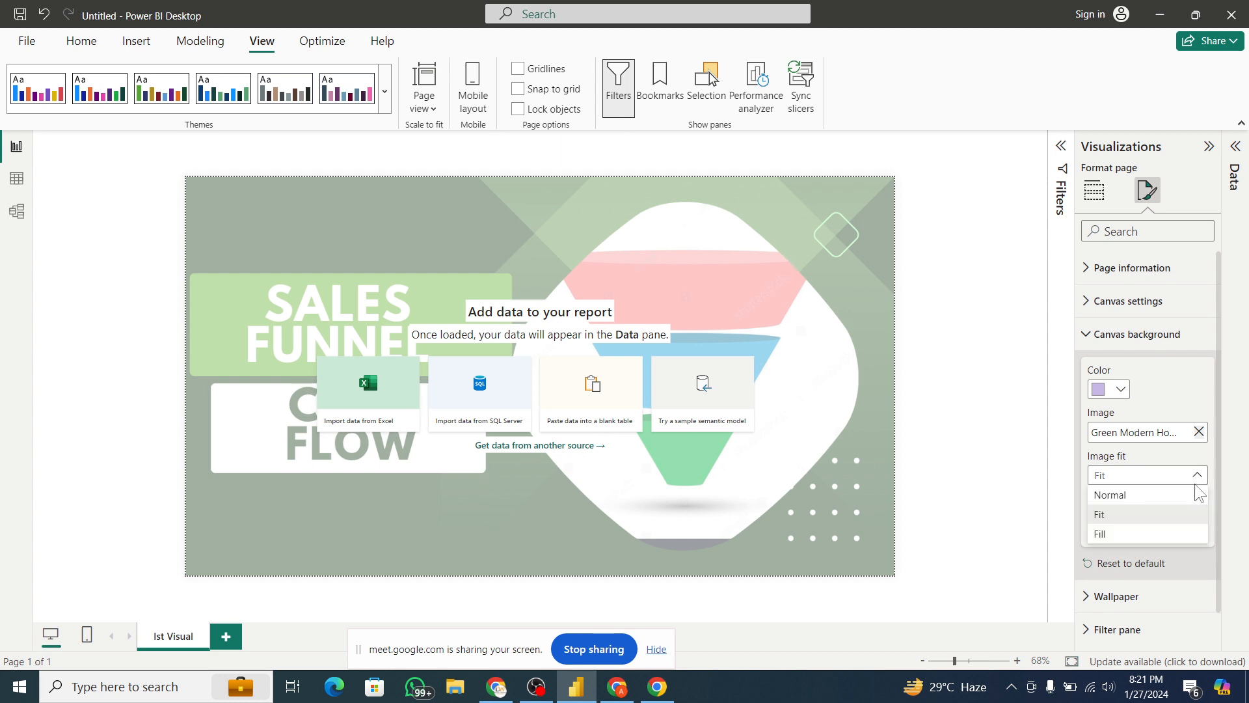
click(1102, 535)
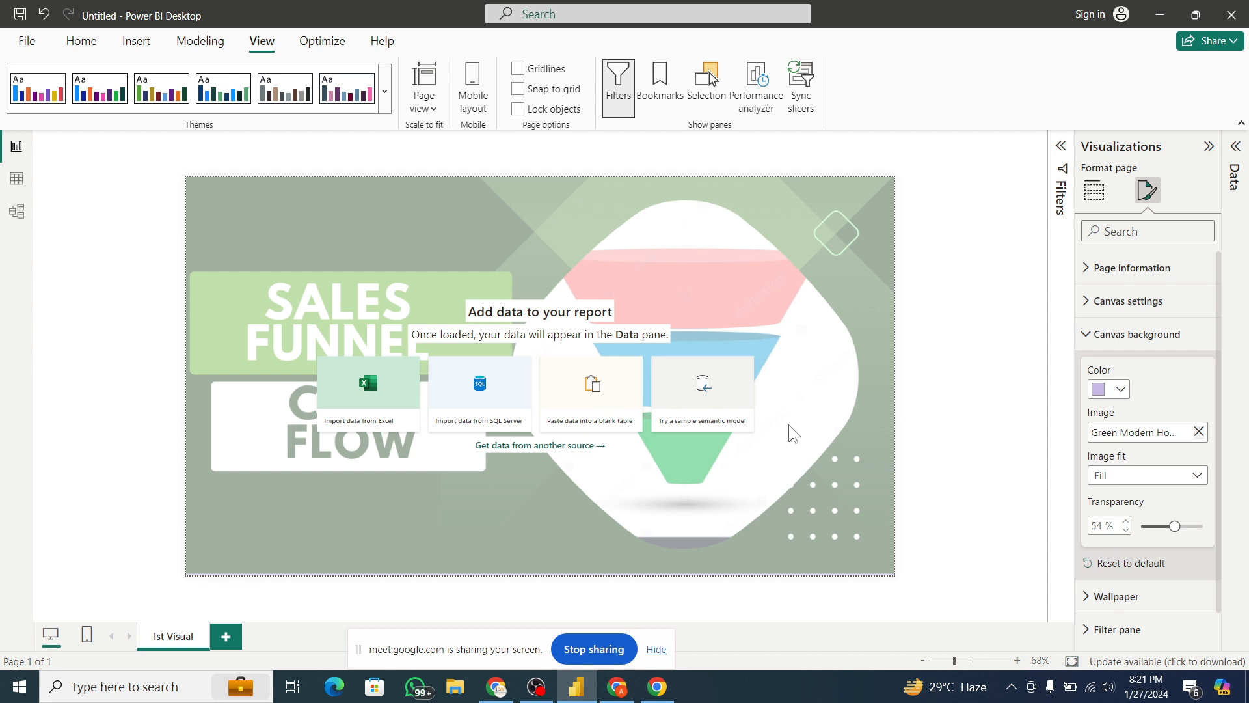
click(1196, 475)
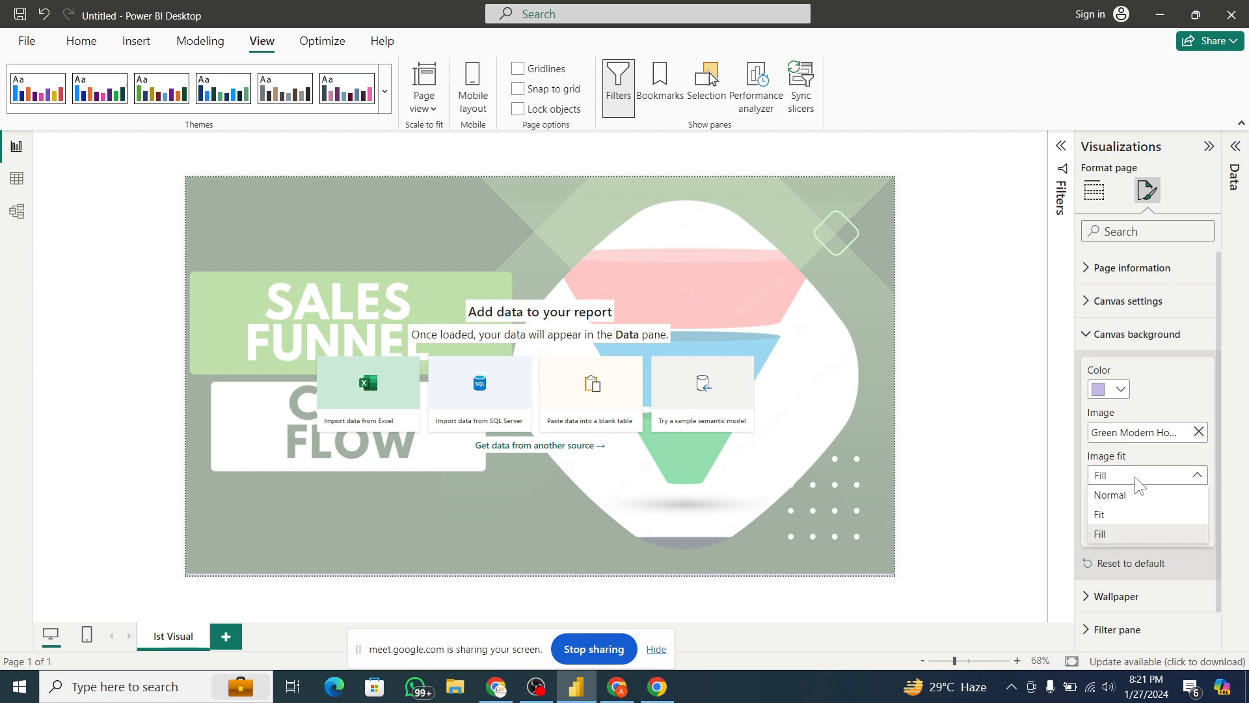
click(1132, 494)
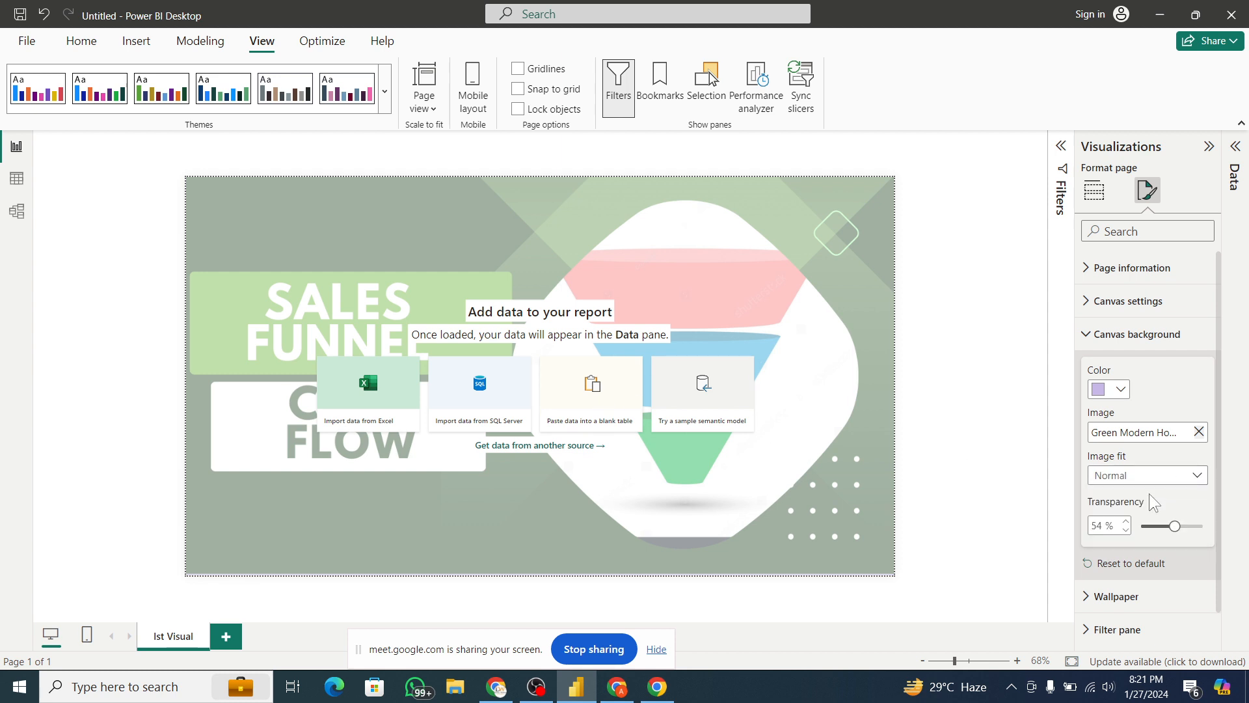
- Remove the image from the canvas background and set the background transparency to 0%
click(1199, 431)
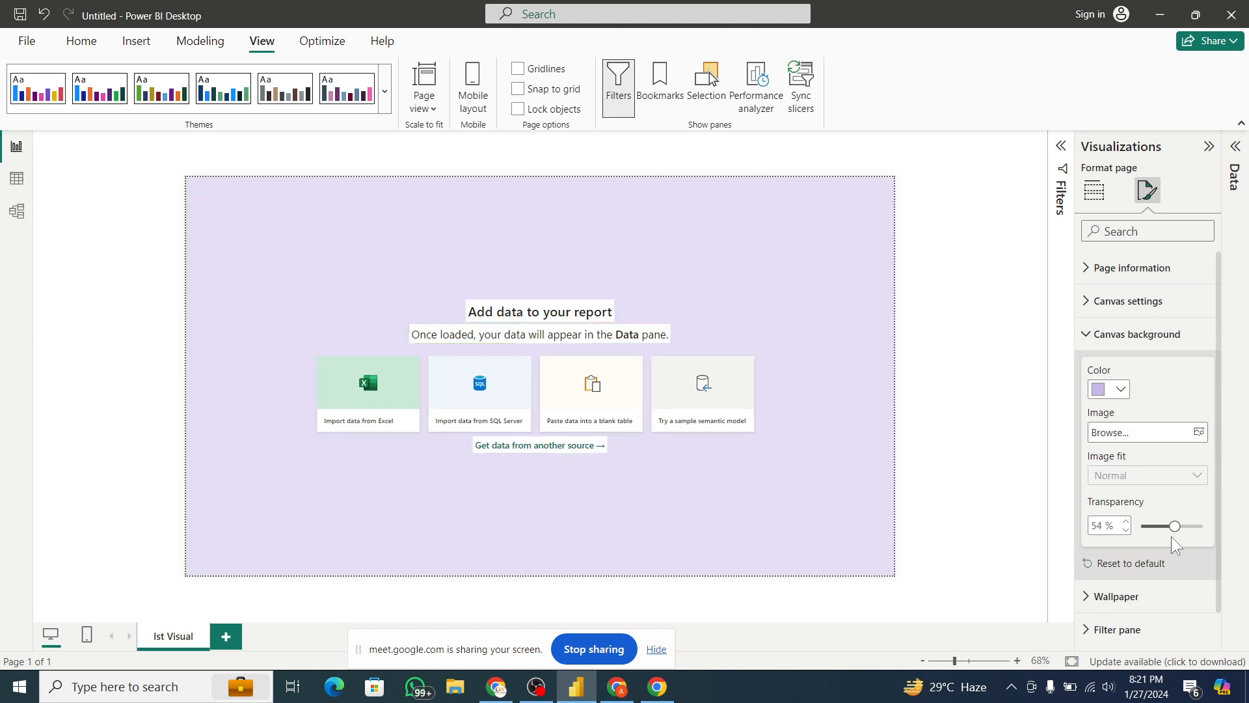
drag(1175, 527, 1133, 528)
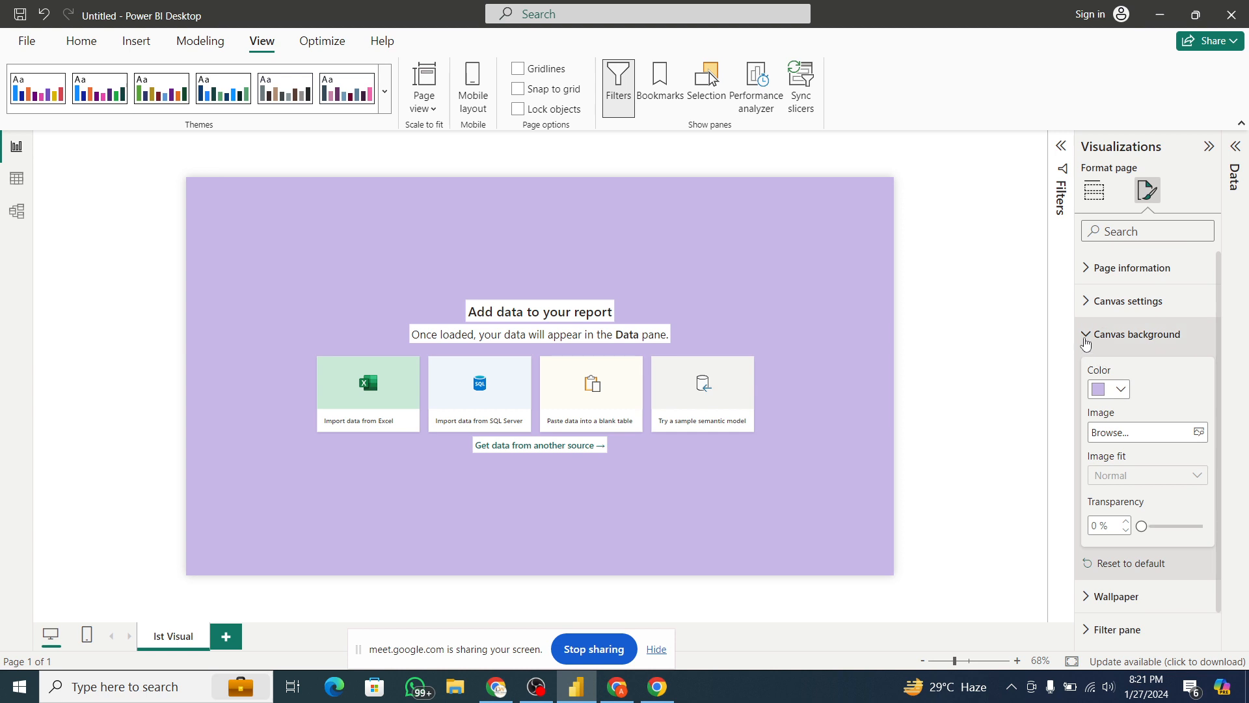
click(1164, 335)
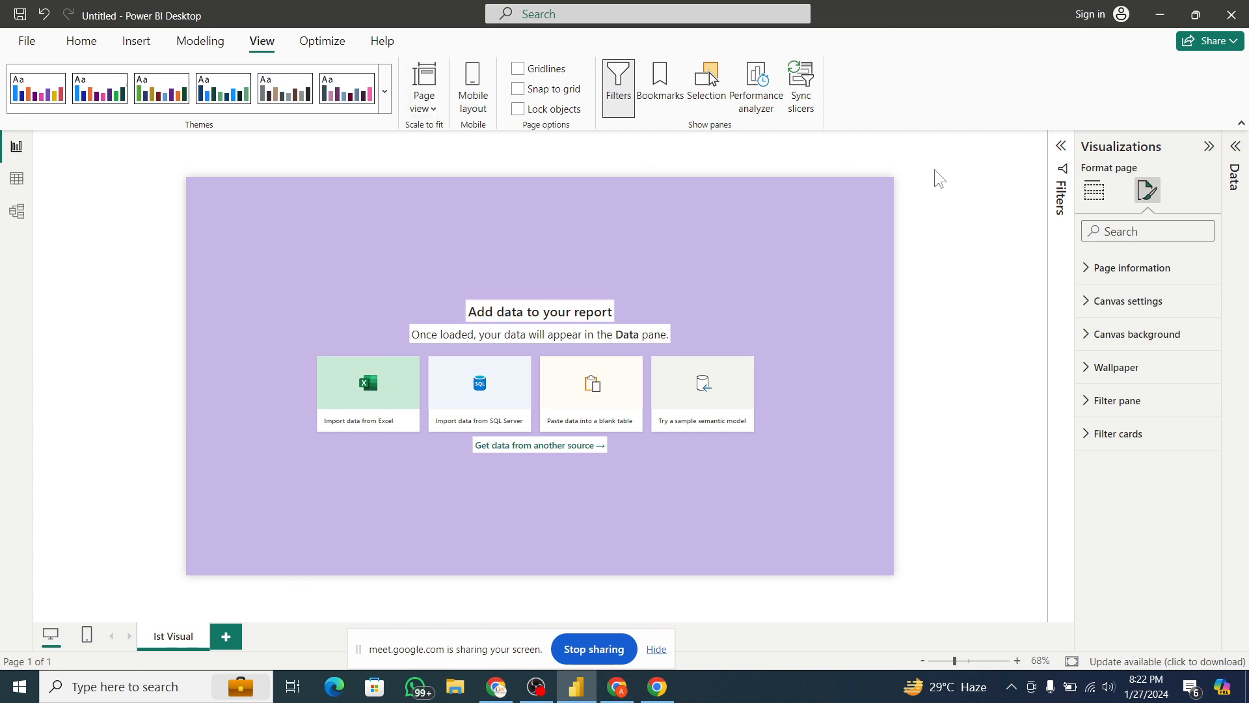
- Give the page wallpaper a light gray theme color, keeping its transparency at 0%
click(1085, 367)
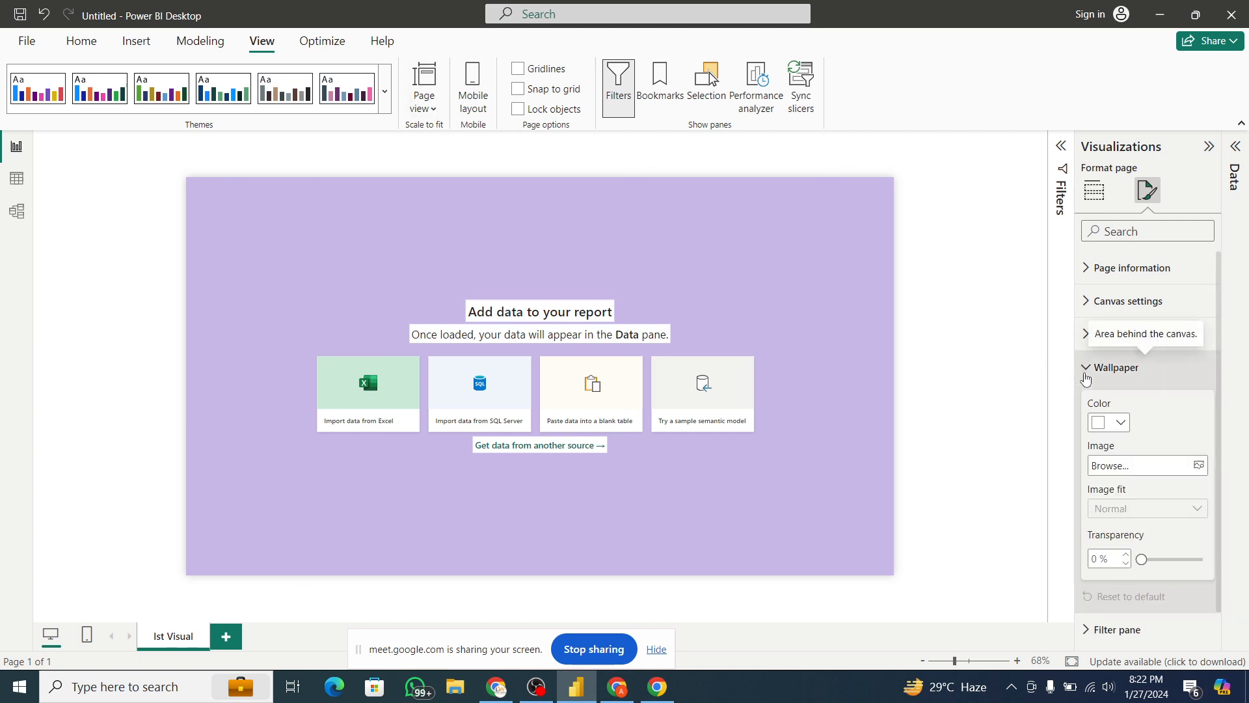
click(1123, 424)
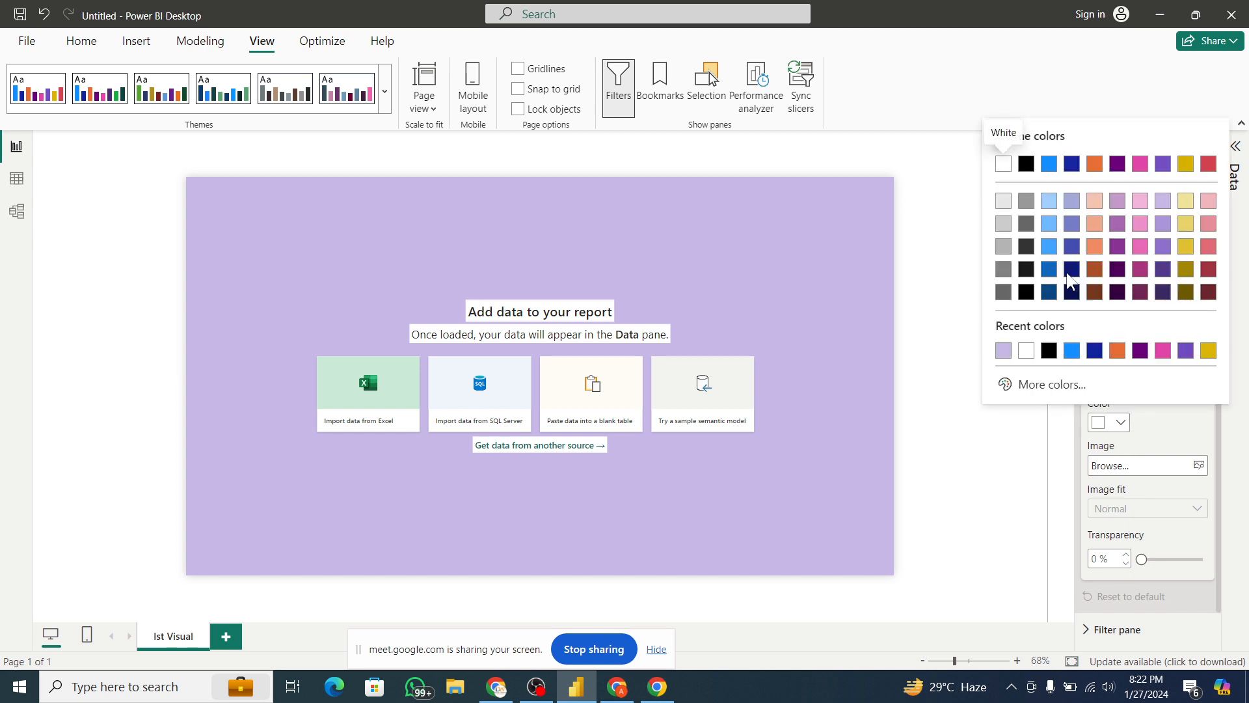
click(1004, 202)
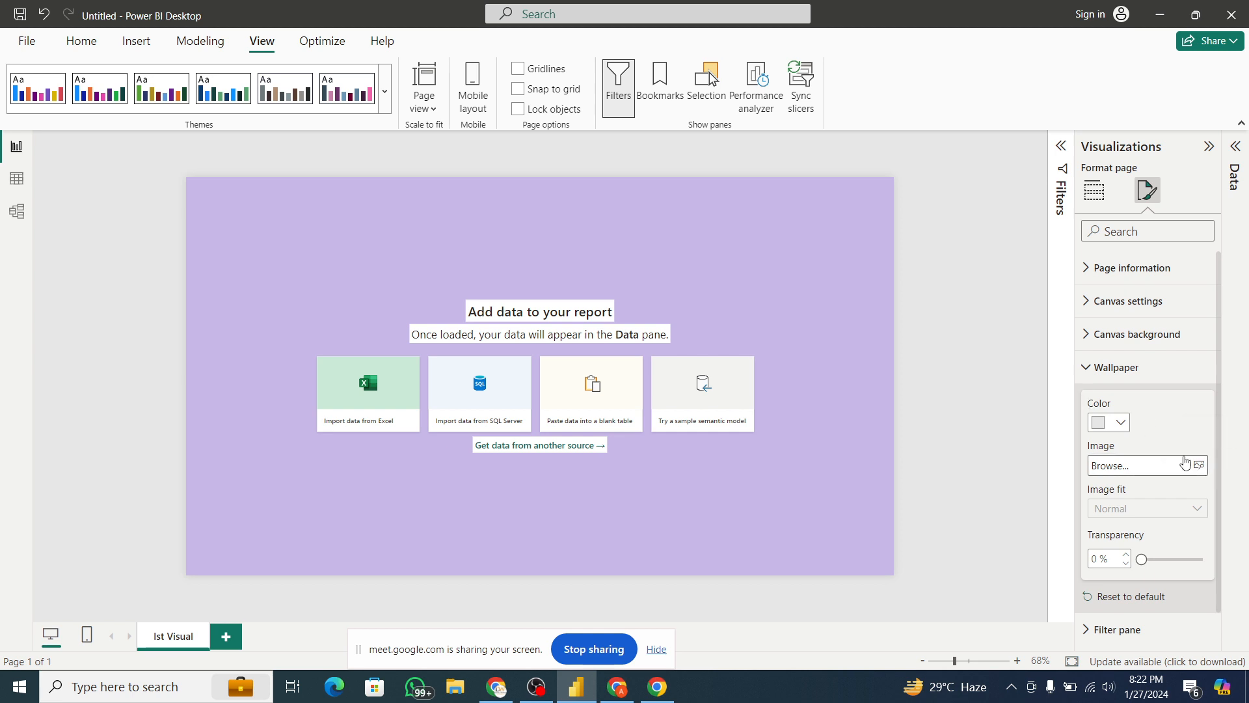
mouse_move(1143, 559)
mouse_down()
mouse_move(1212, 565)
mouse_move(1143, 560)
mouse_up()
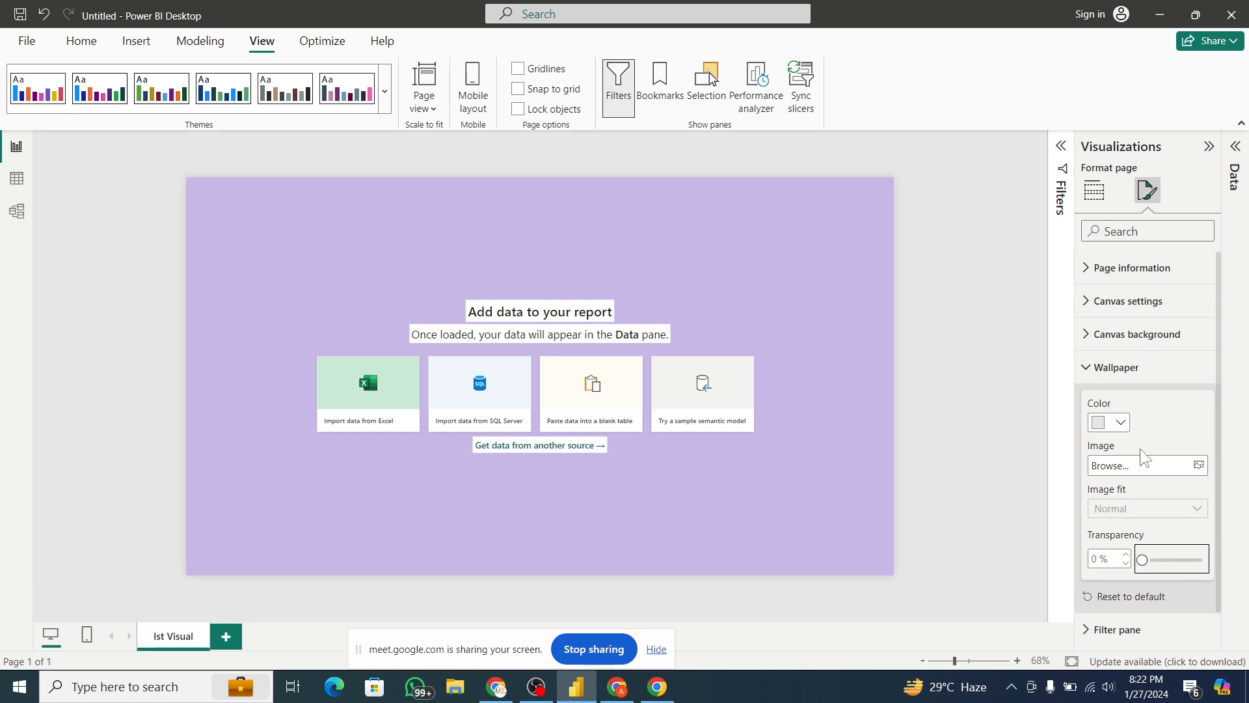
- Insert WhatsApp Image 2024-01-21 at 19.32.20_4a927e3e from Downloads as the wallpaper image and set its image fit to Fill
click(1200, 466)
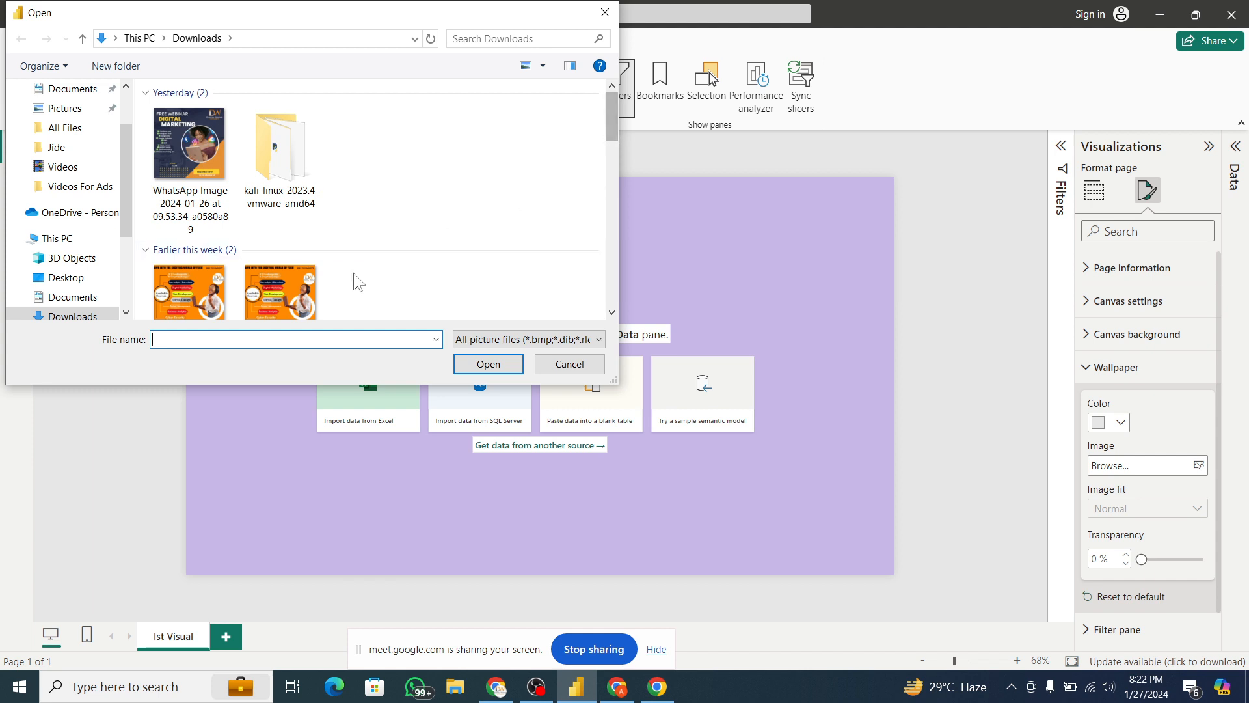
click(300, 278)
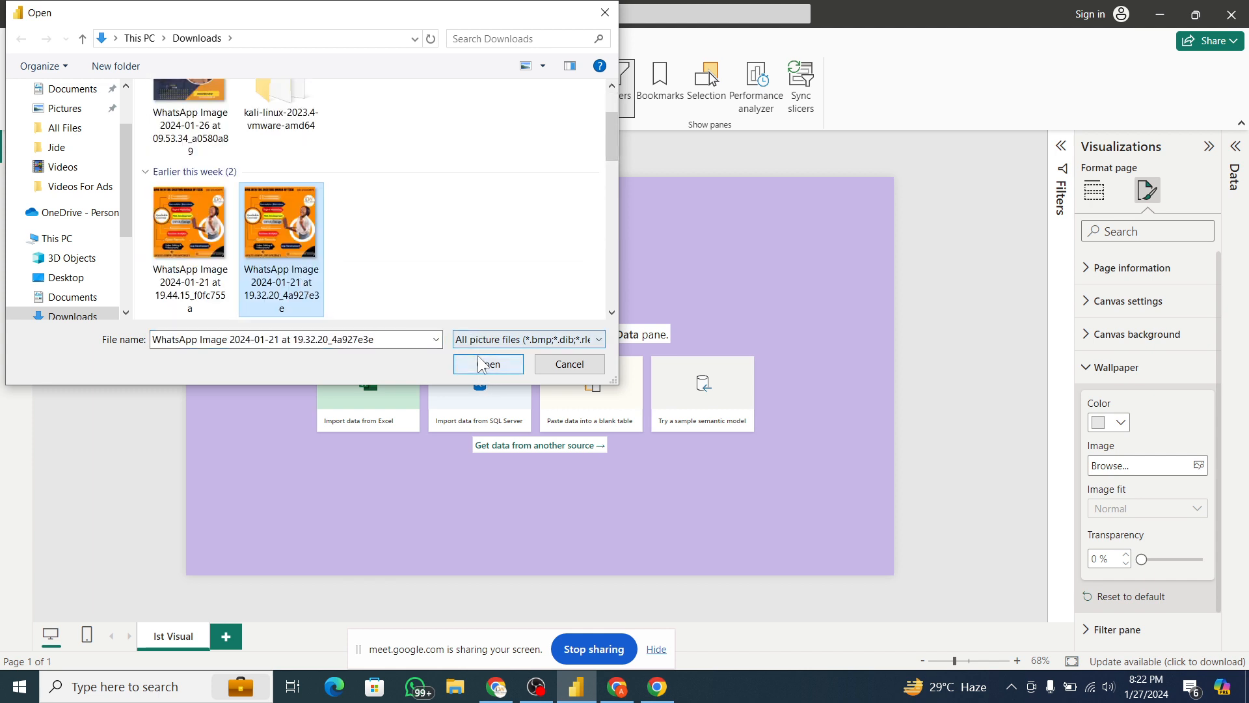
click(485, 363)
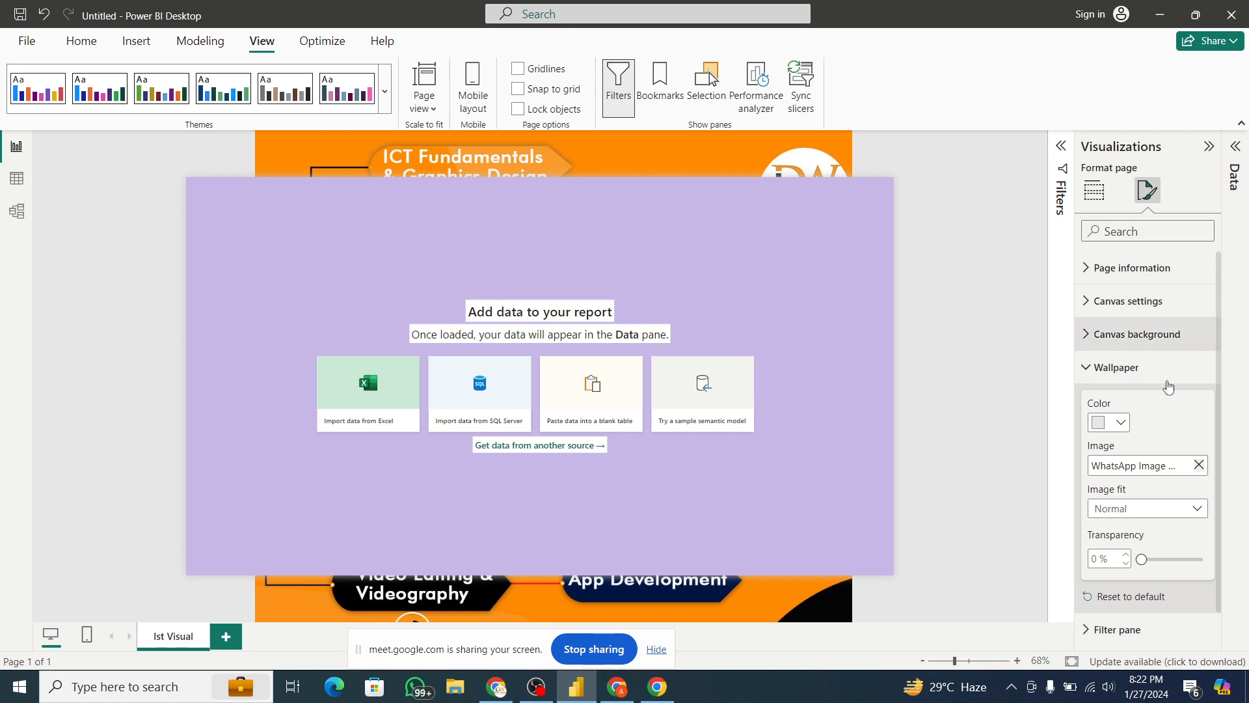
click(1181, 508)
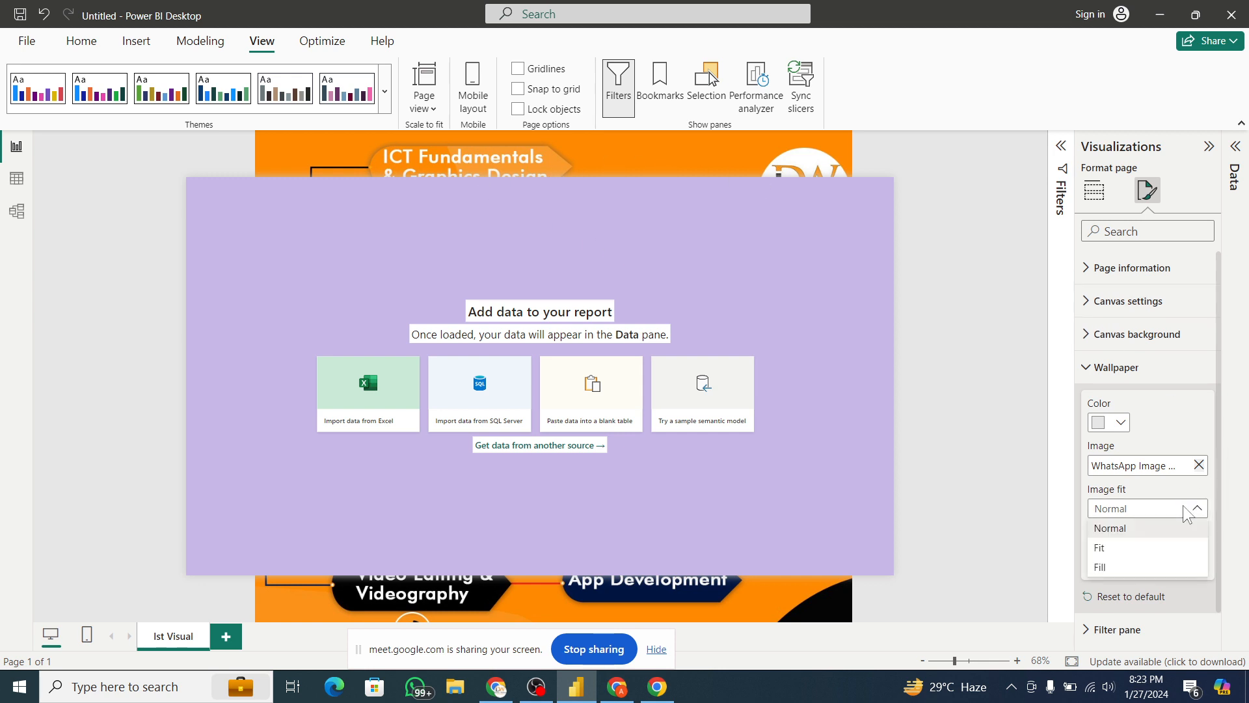
click(1115, 568)
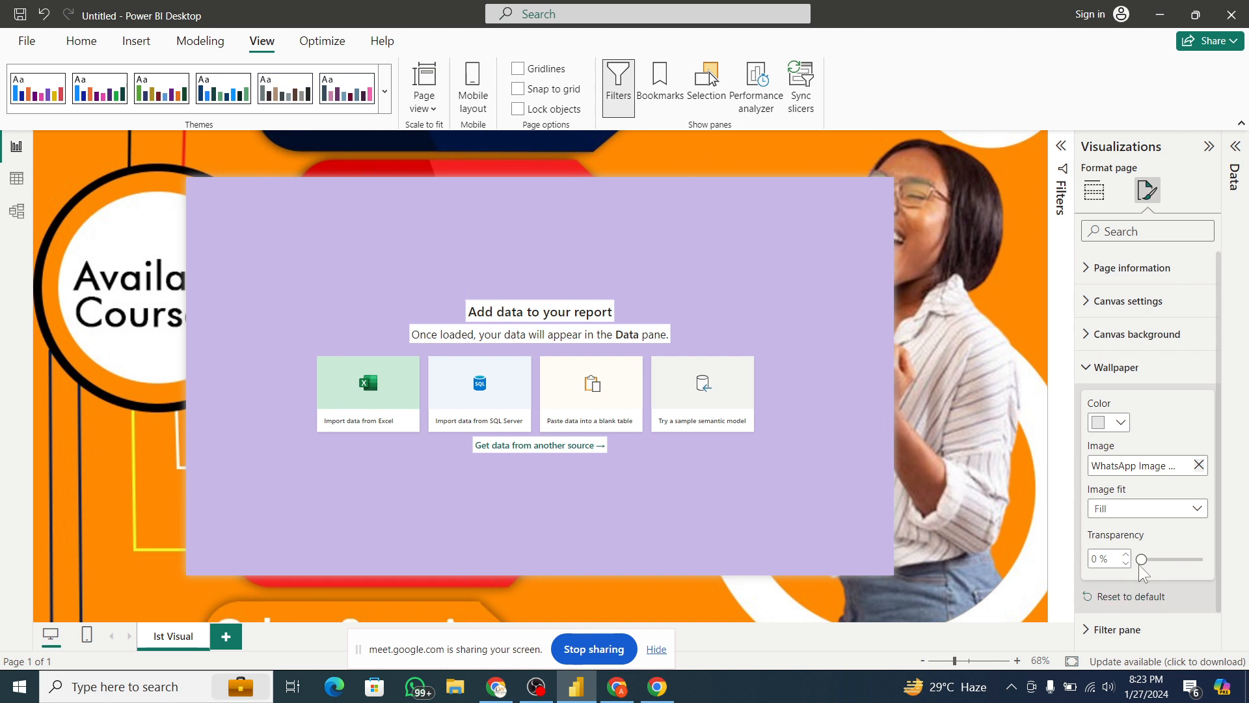
- Try wallpaper transparencies of 56%, 86% and 100%, dismissing the message notification that covers the settings
drag(1142, 561, 1175, 562)
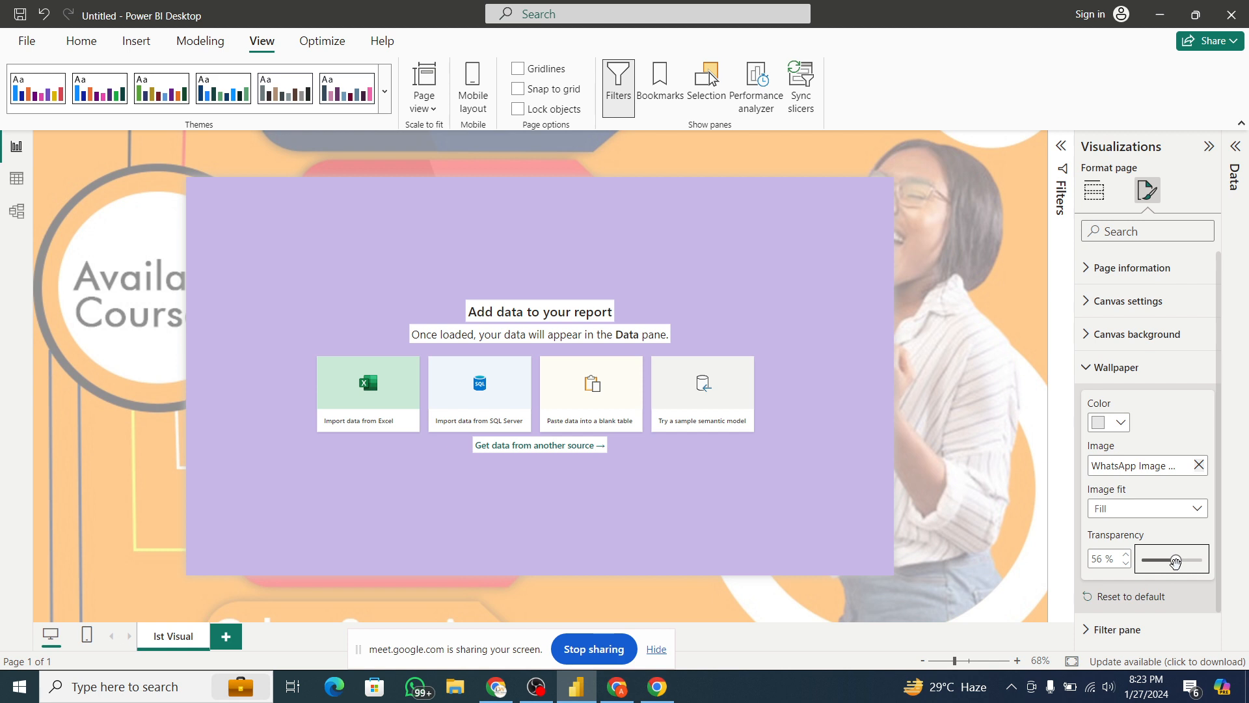
drag(1176, 564, 1194, 560)
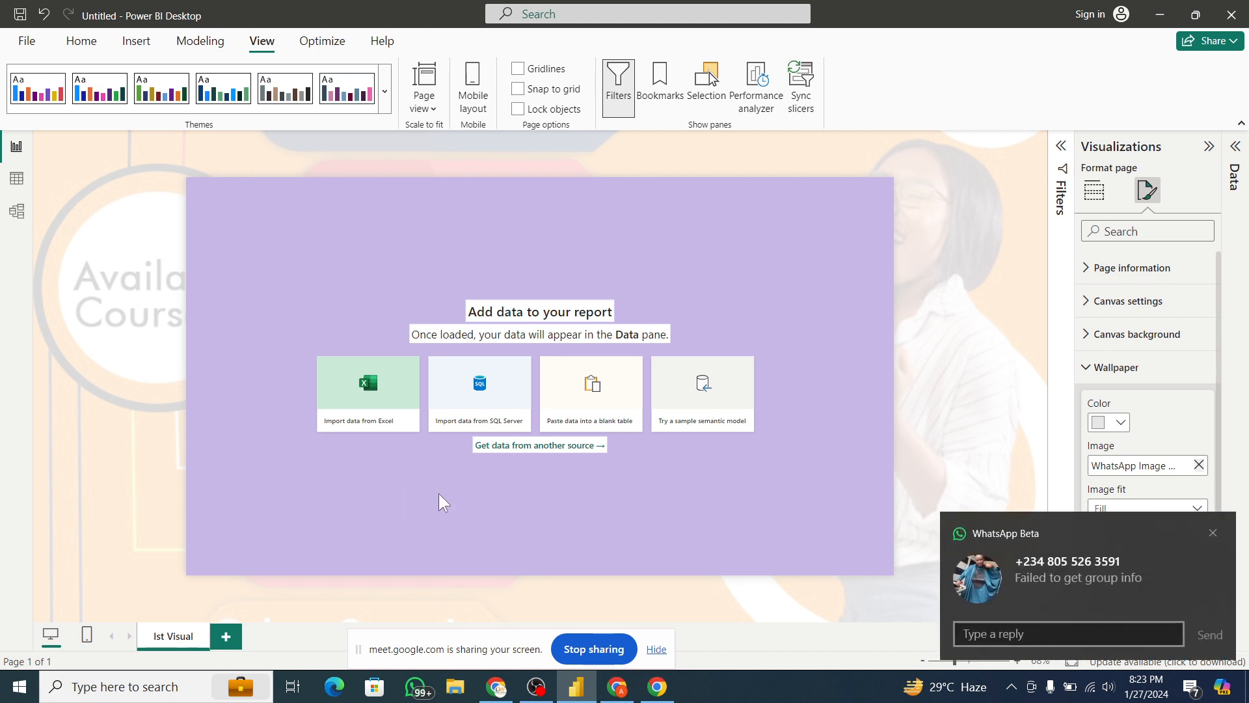
click(1212, 532)
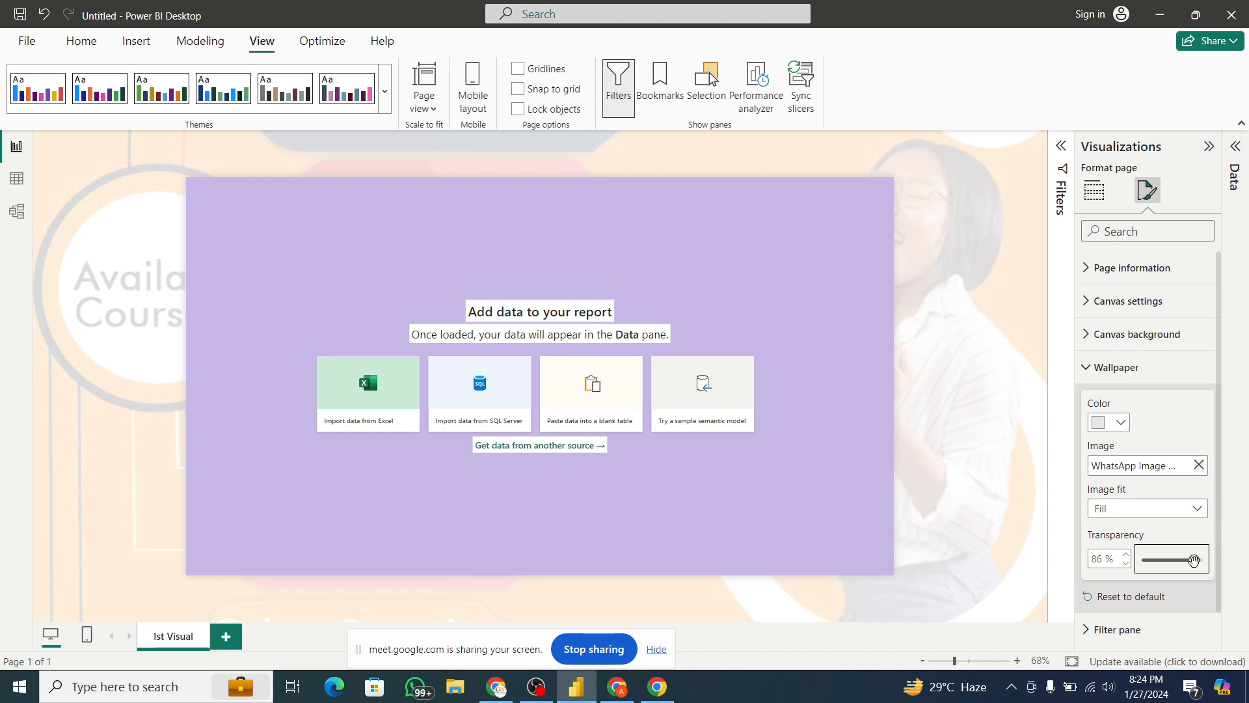
drag(1193, 560, 1204, 563)
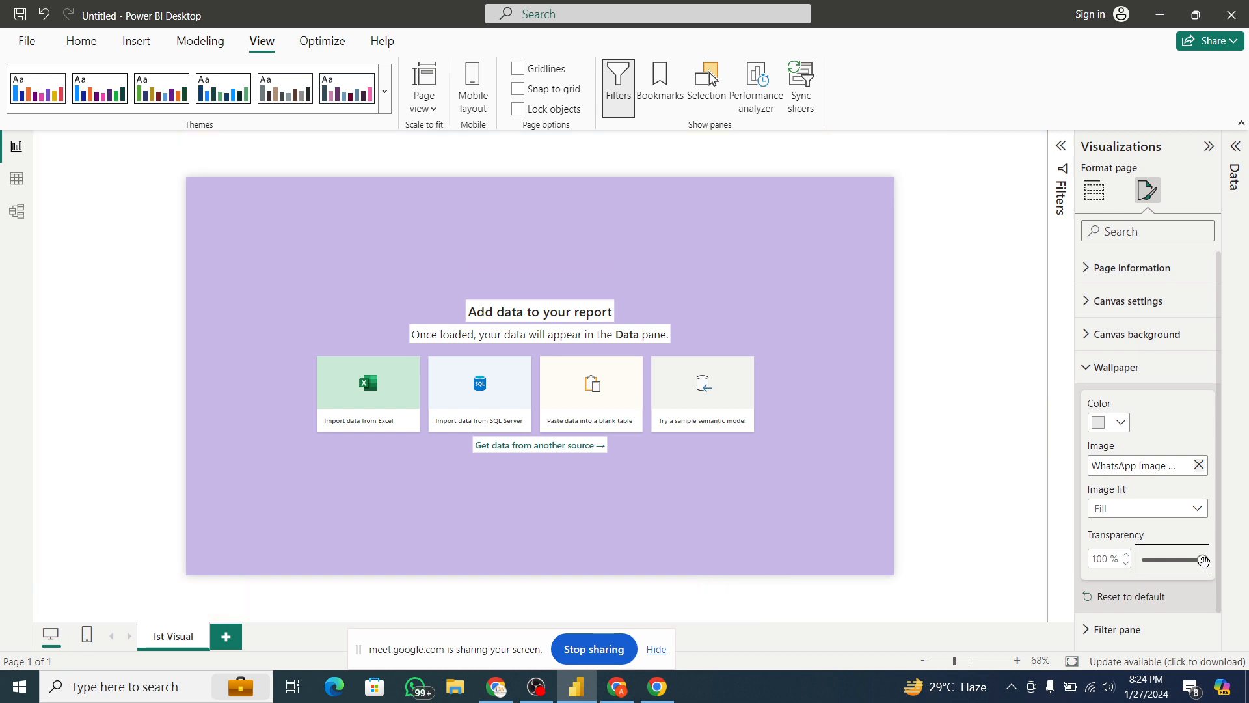
- Close the WhatsApp window opened from the notification and set the wallpaper transparency to 50%
click(1202, 546)
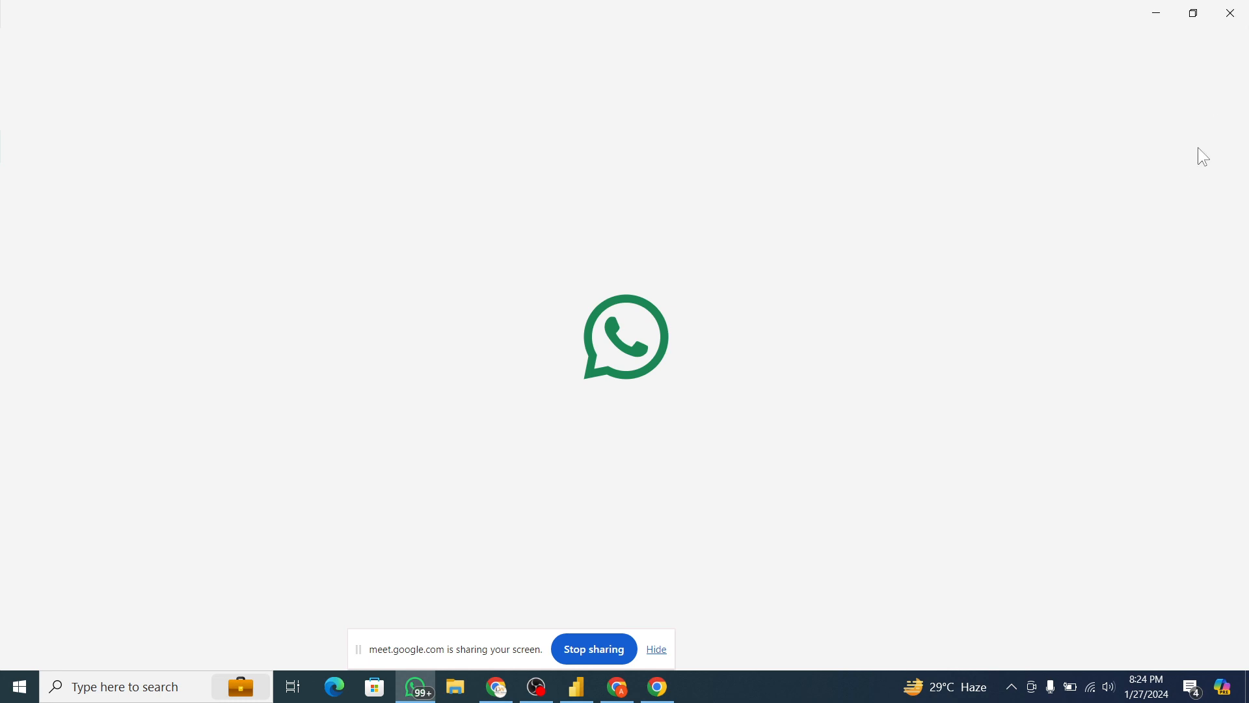
click(1237, 16)
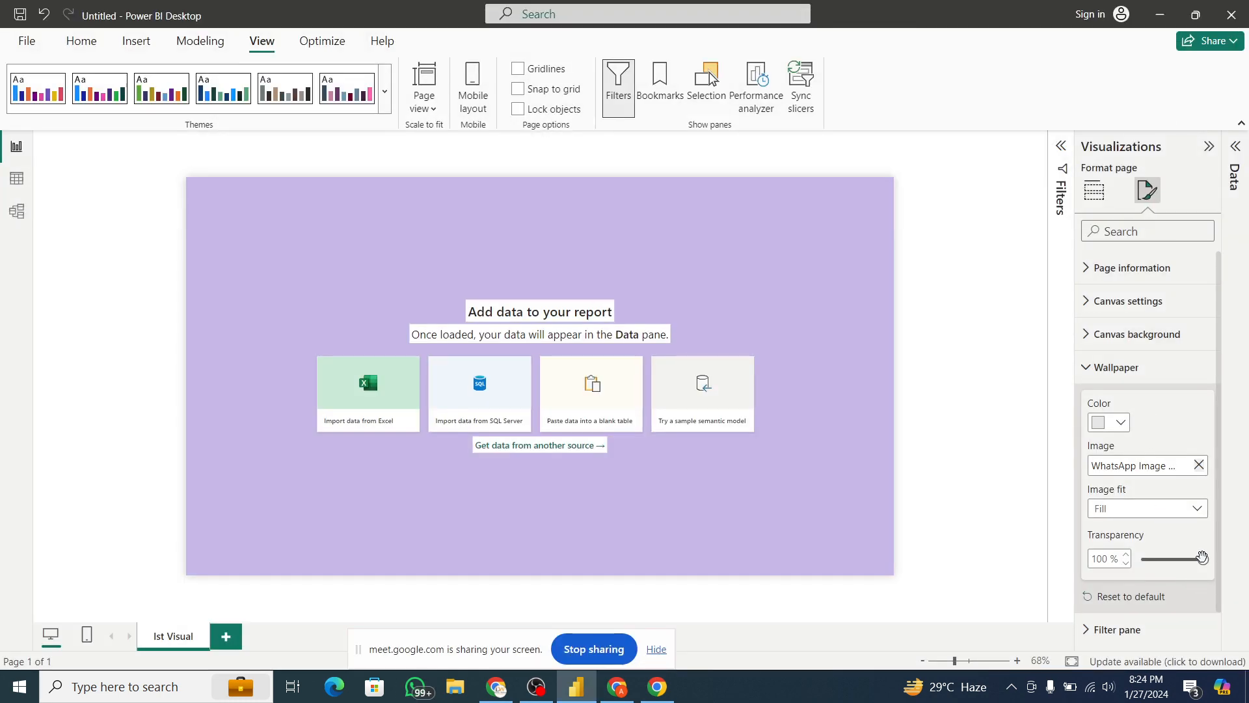
drag(1203, 559, 1172, 559)
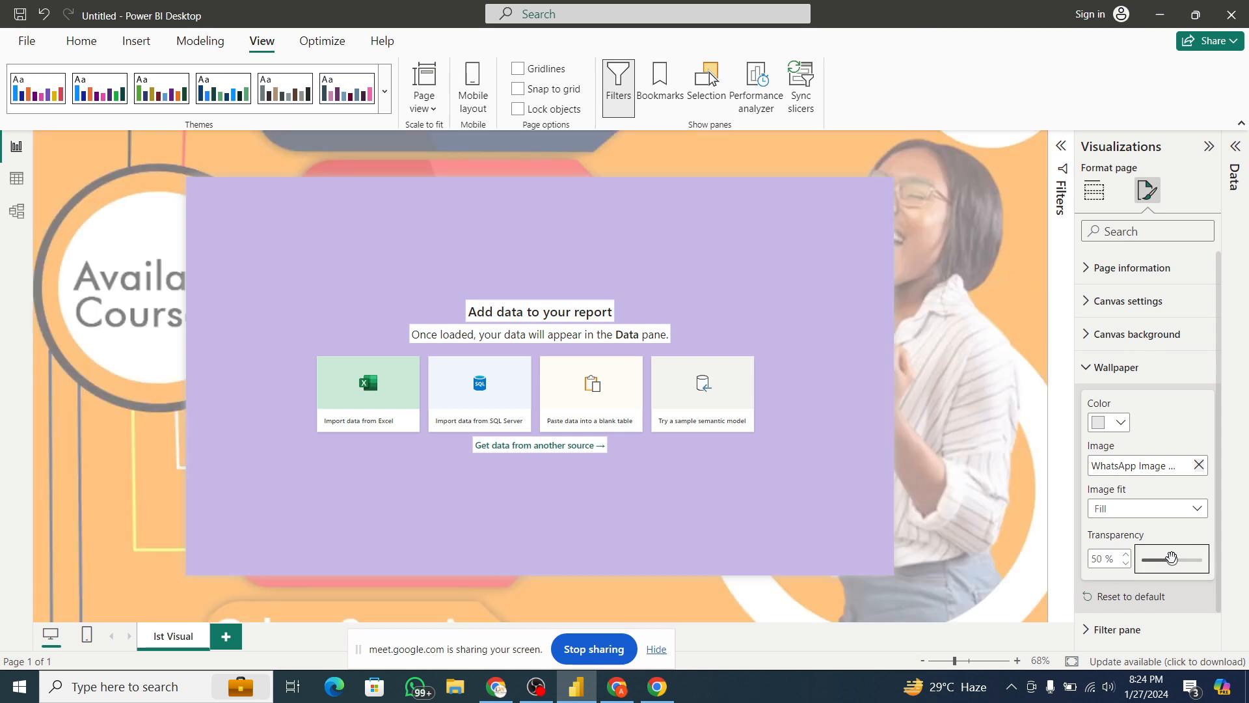
- Remove the image from the page wallpaper and set the wallpaper transparency to 0%
click(1199, 465)
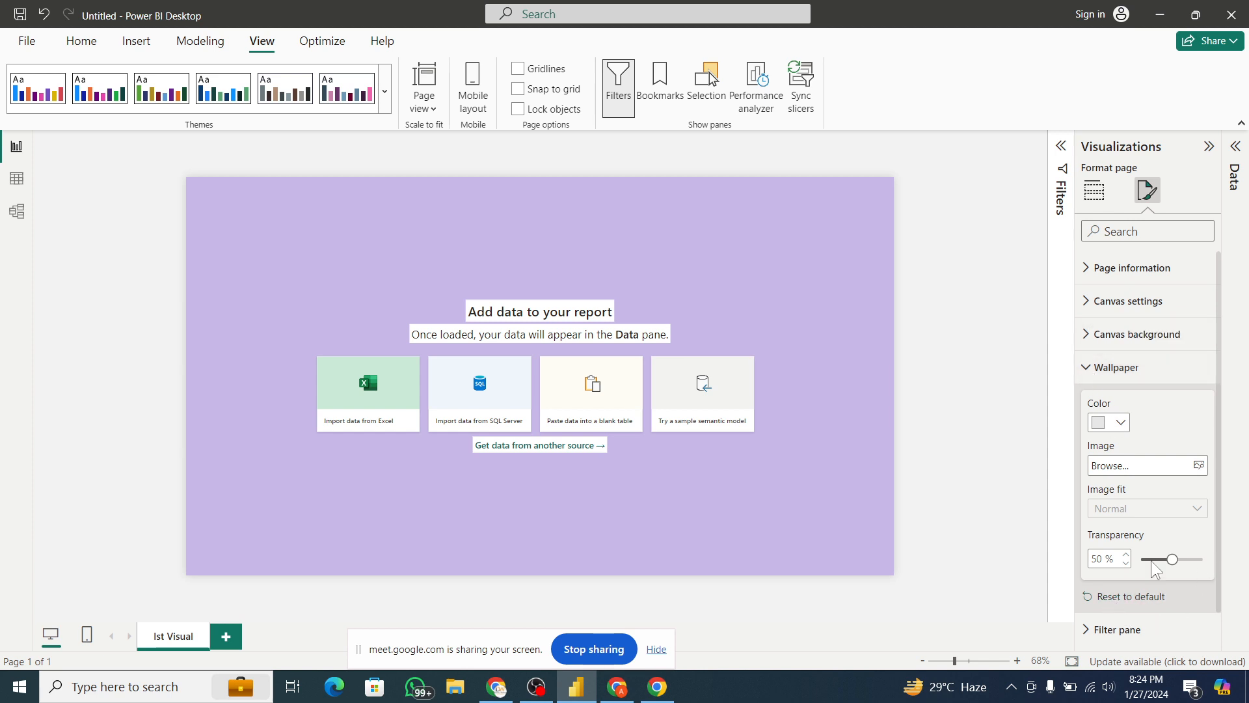
drag(1171, 559, 1140, 560)
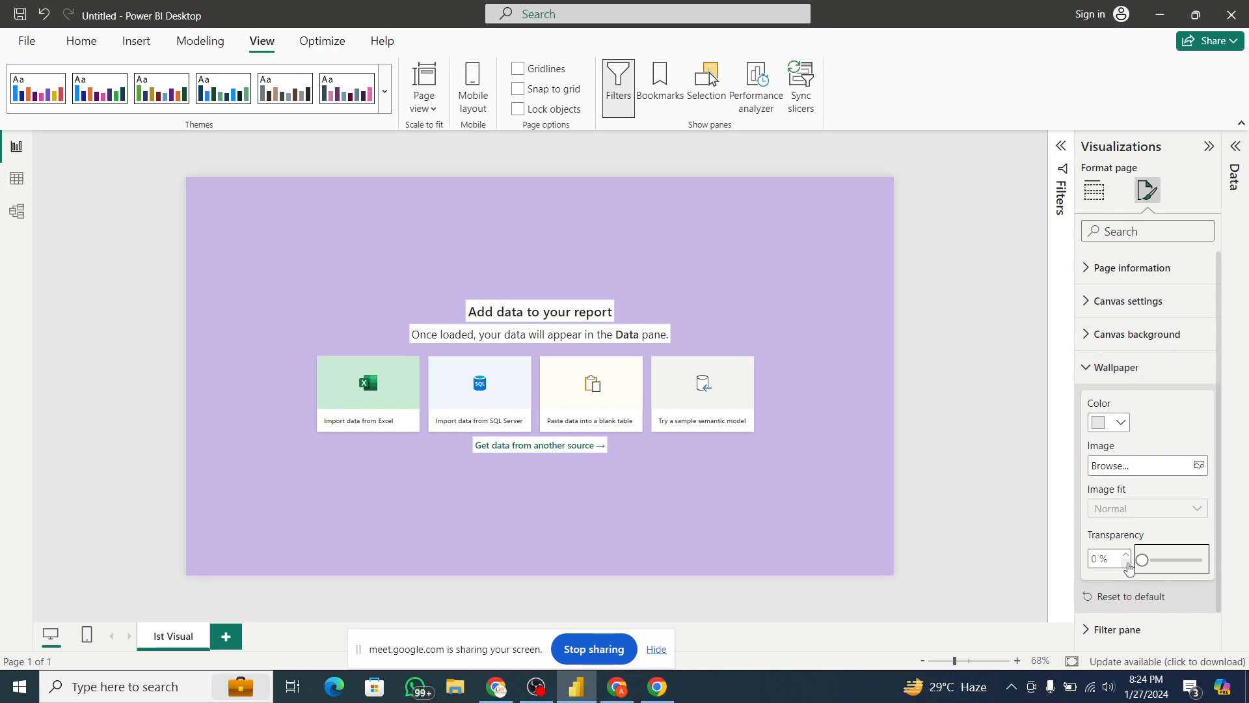
click(1083, 363)
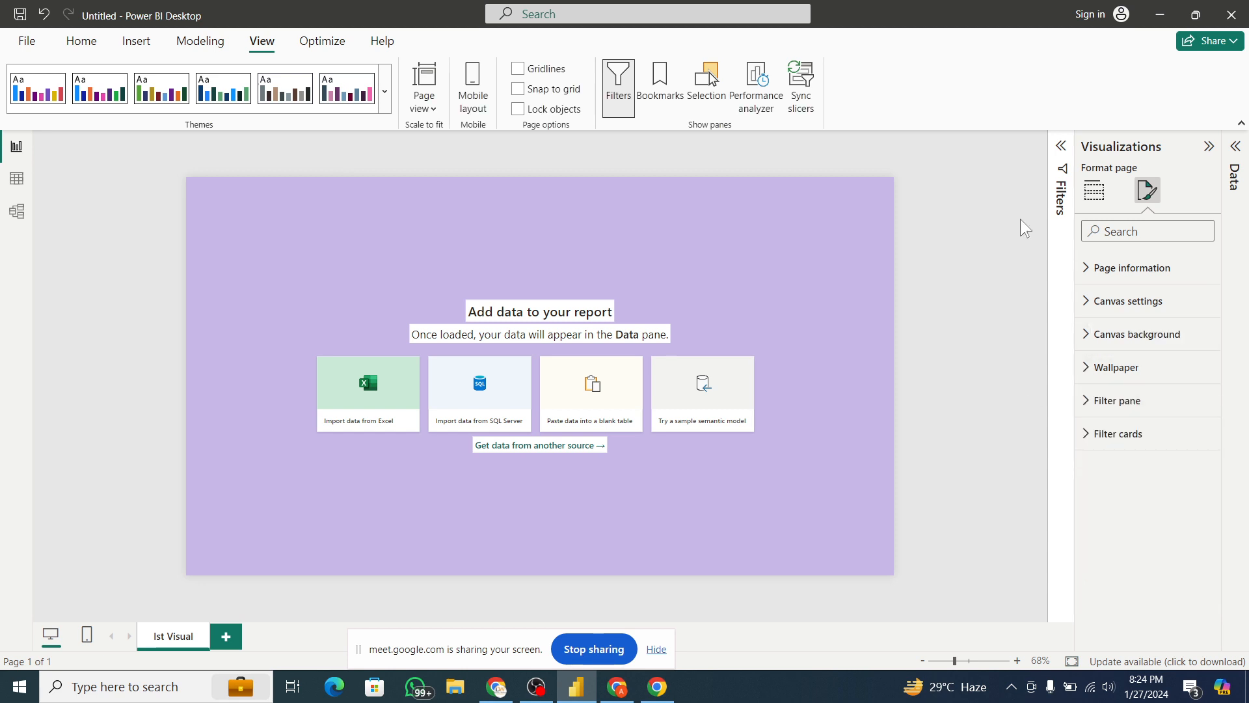
- Expand the Filters pane and give its text and icons a light gray theme color
click(1062, 145)
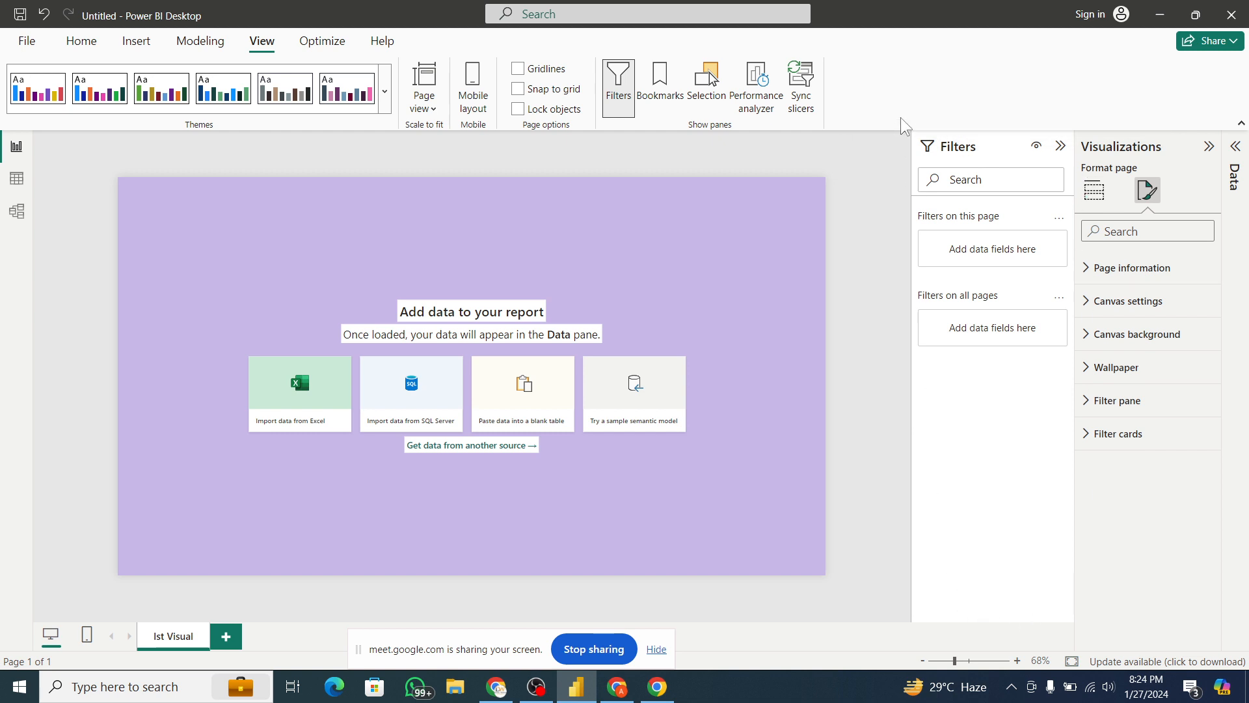
click(1091, 409)
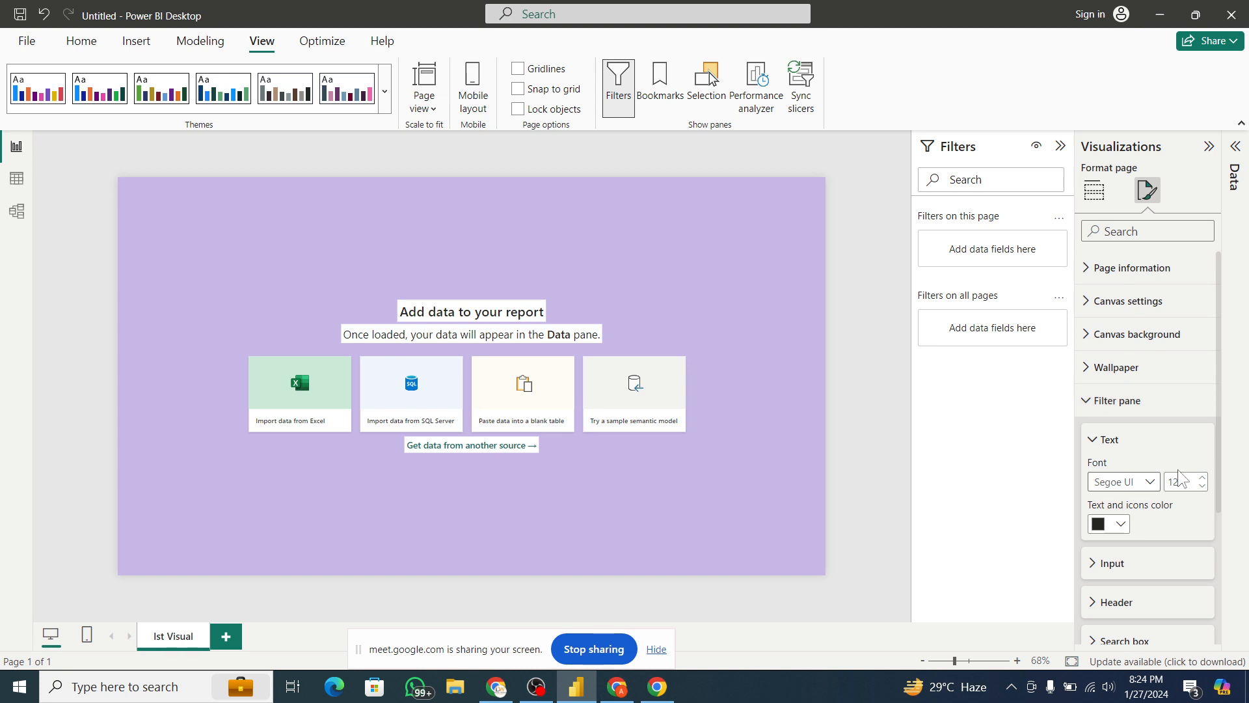
drag(1220, 447, 1218, 516)
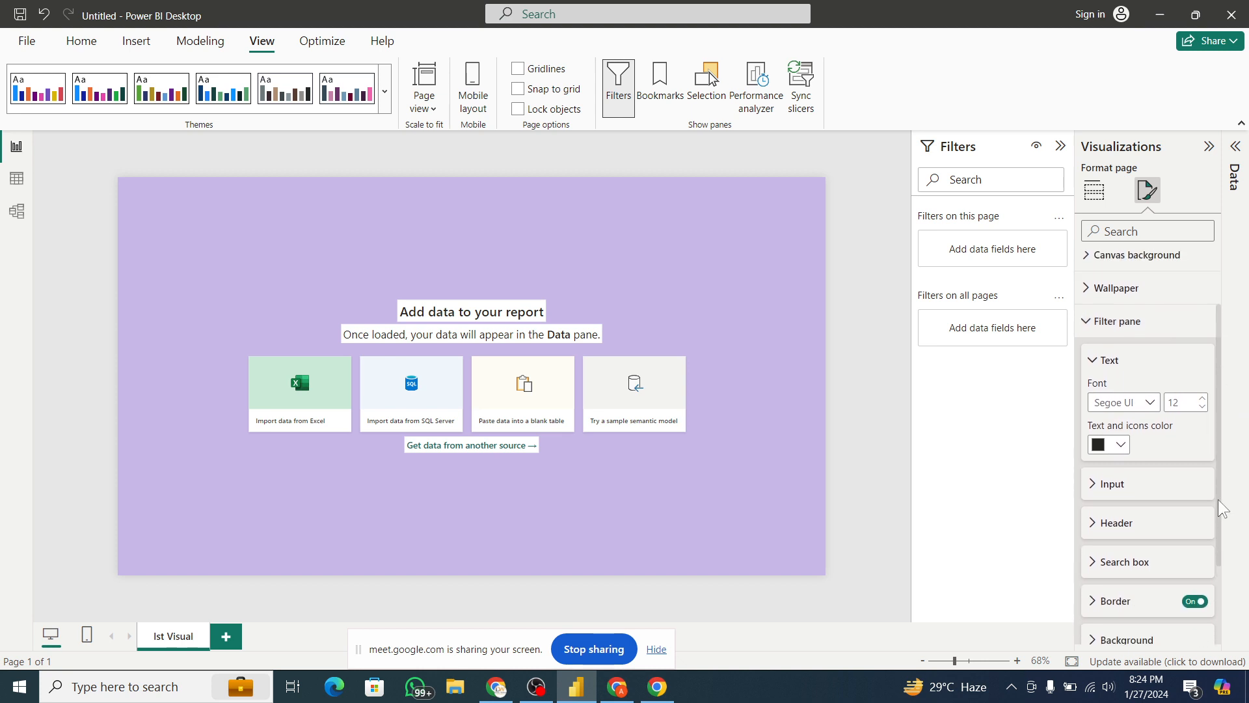
click(1123, 445)
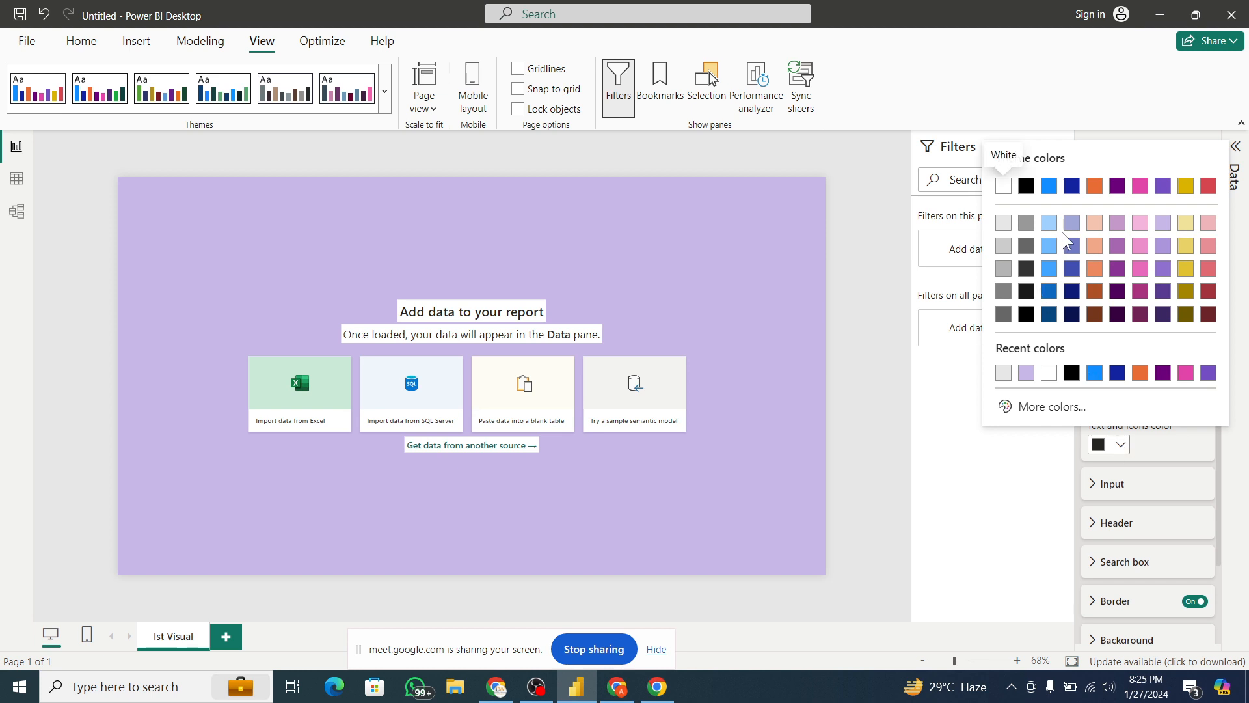
click(1004, 223)
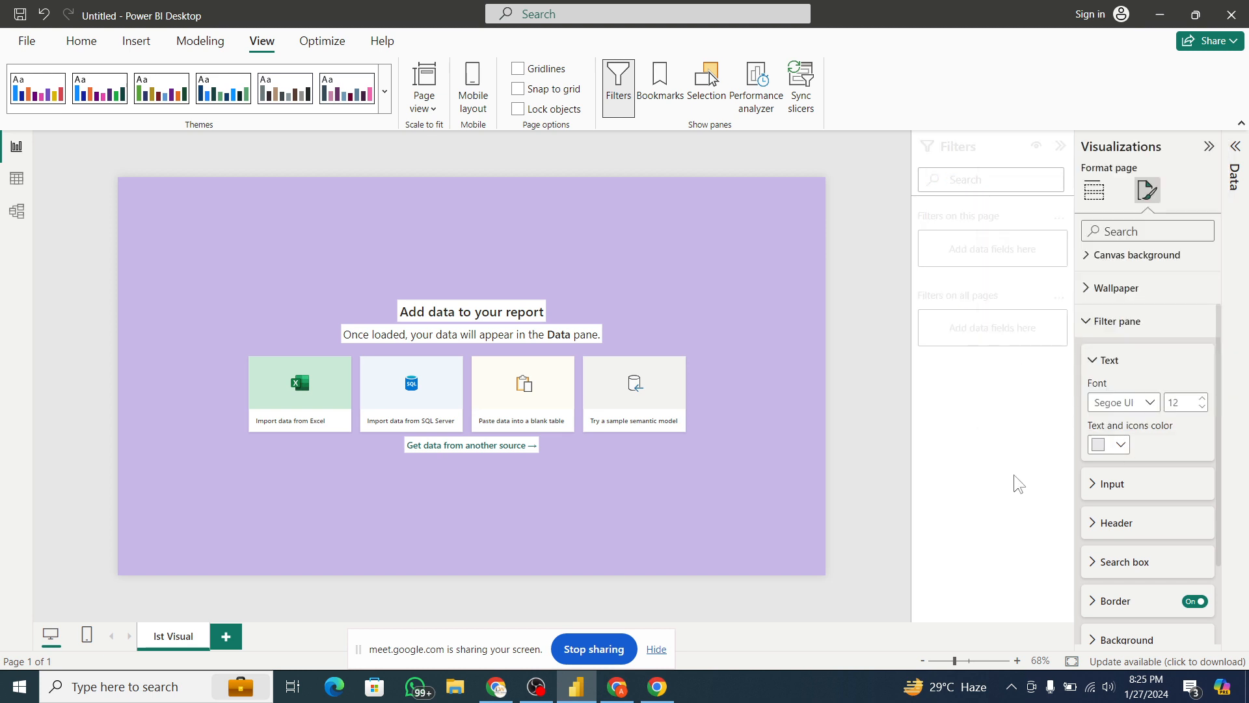
- Set the filter pane's text and icons color to black
click(1121, 445)
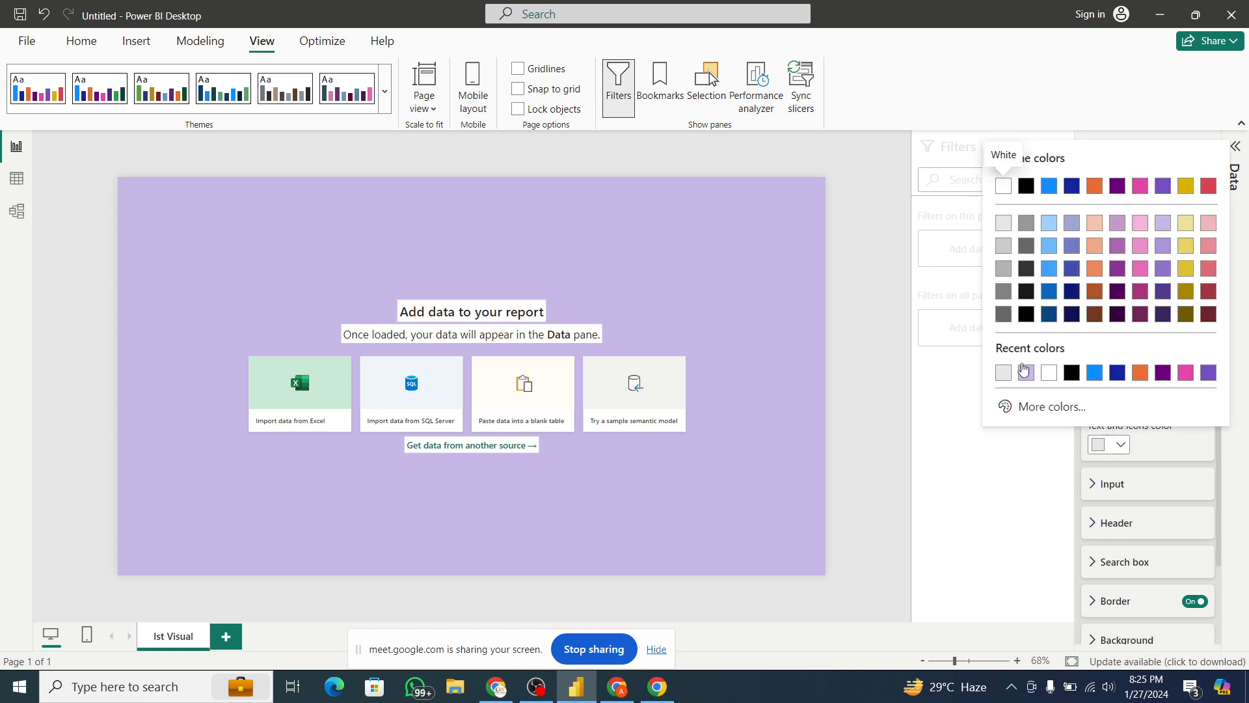
click(1026, 185)
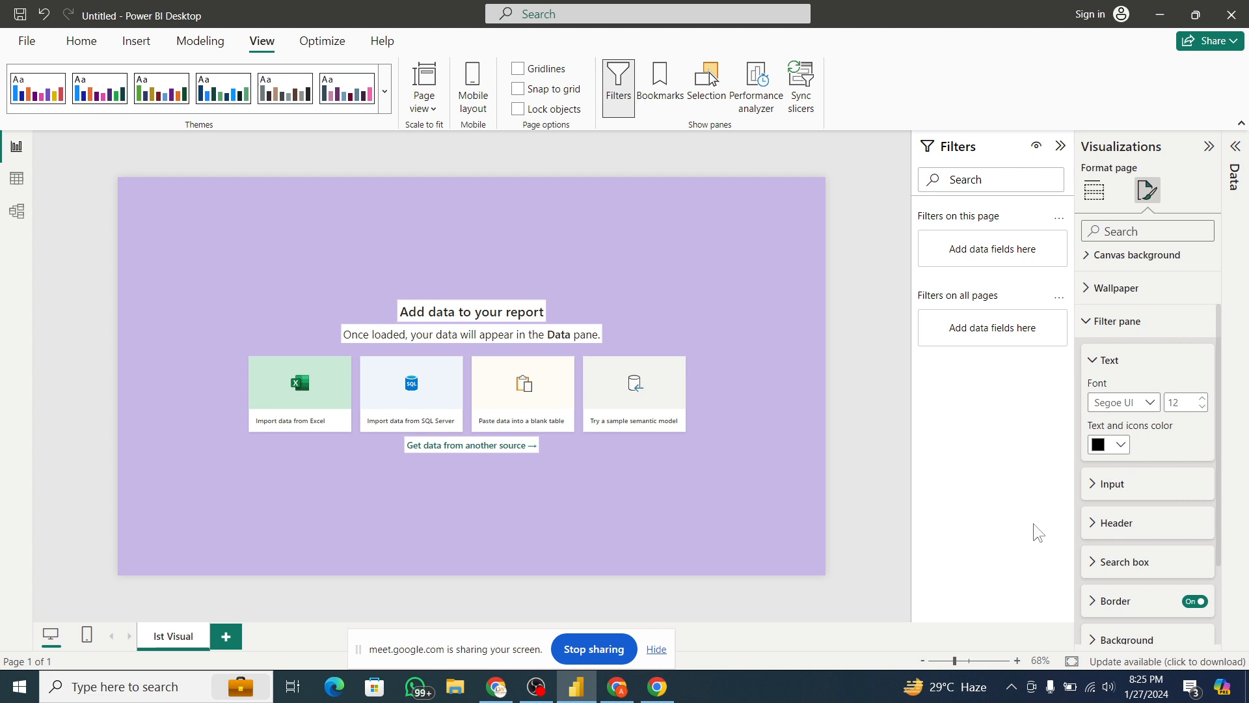
click(1095, 364)
click(1096, 366)
click(1095, 366)
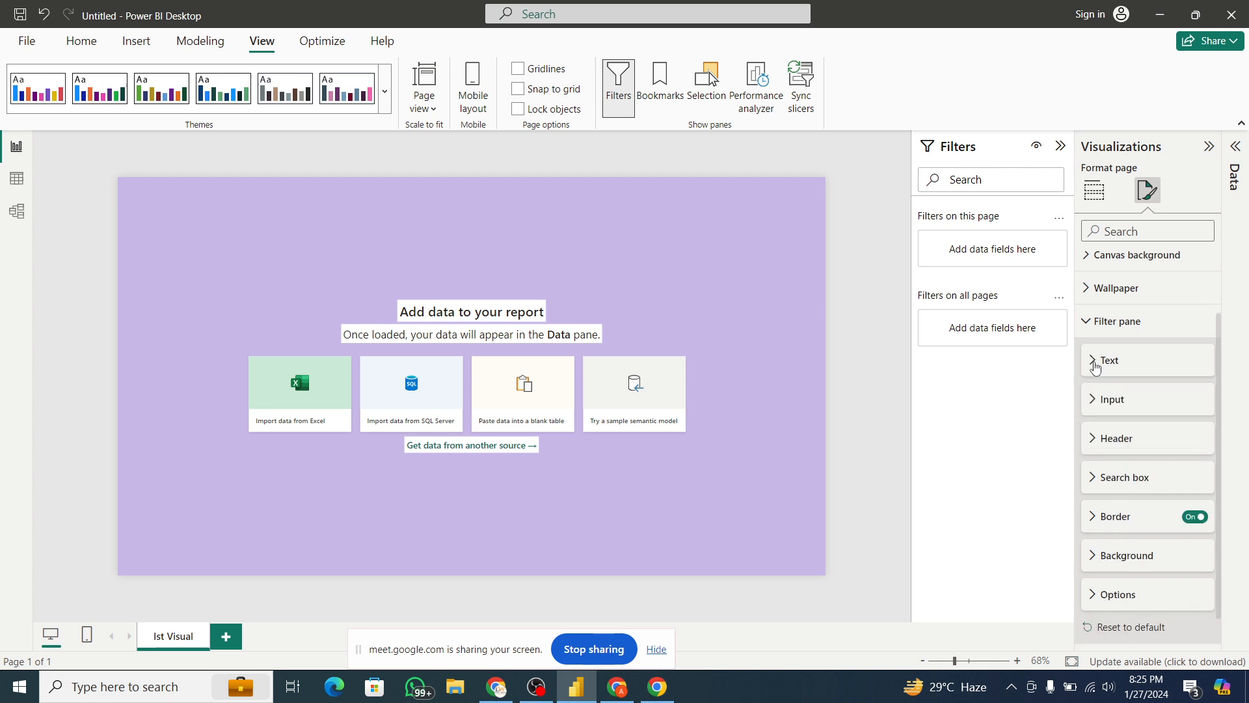
click(1095, 366)
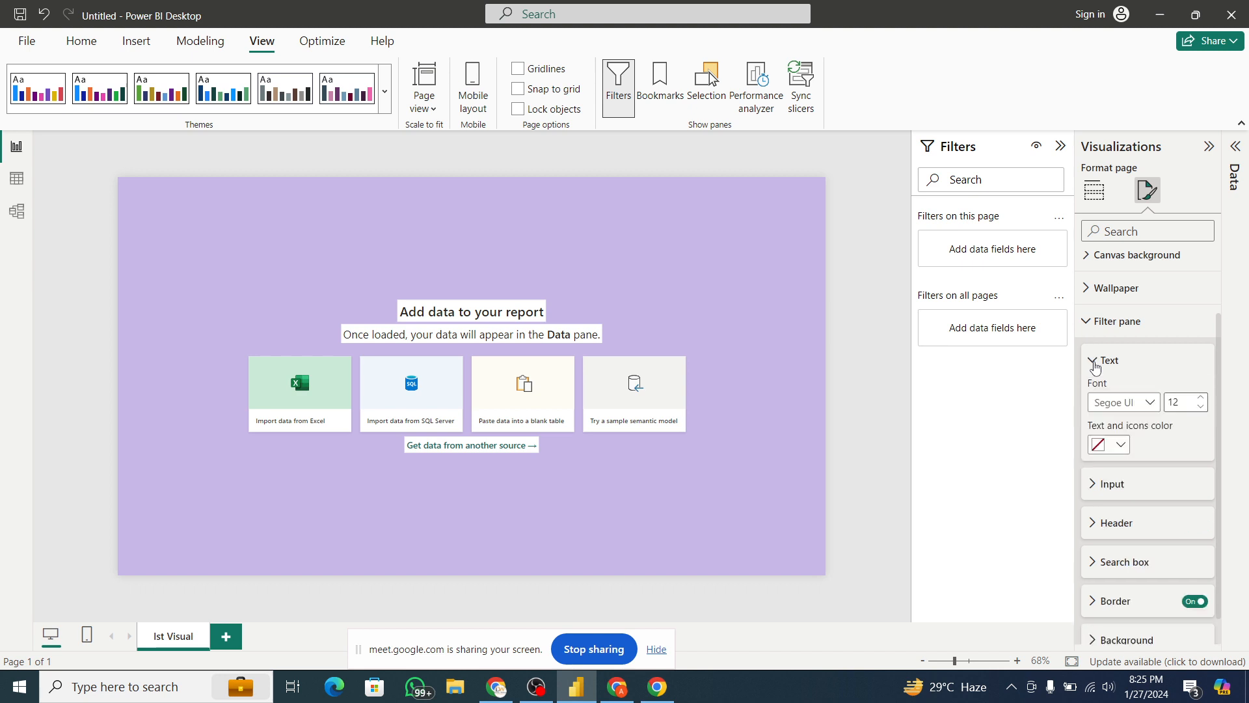
- Try a font size of 19 for the filter pane's text
click(1202, 397)
click(1201, 397)
click(1202, 398)
click(1202, 397)
click(1201, 397)
click(1202, 397)
click(1201, 398)
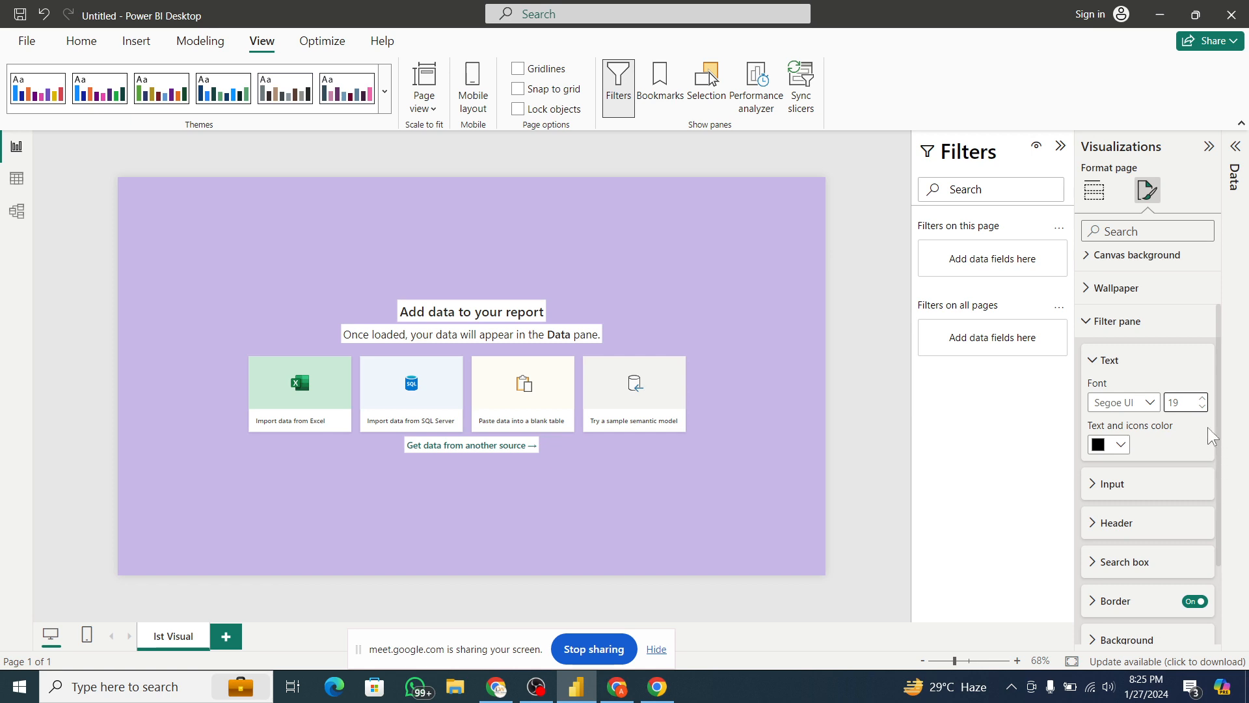
- Set the filter pane's text font size back to 12 and collapse the text settings
click(1202, 407)
click(1202, 406)
click(1202, 406)
click(1203, 407)
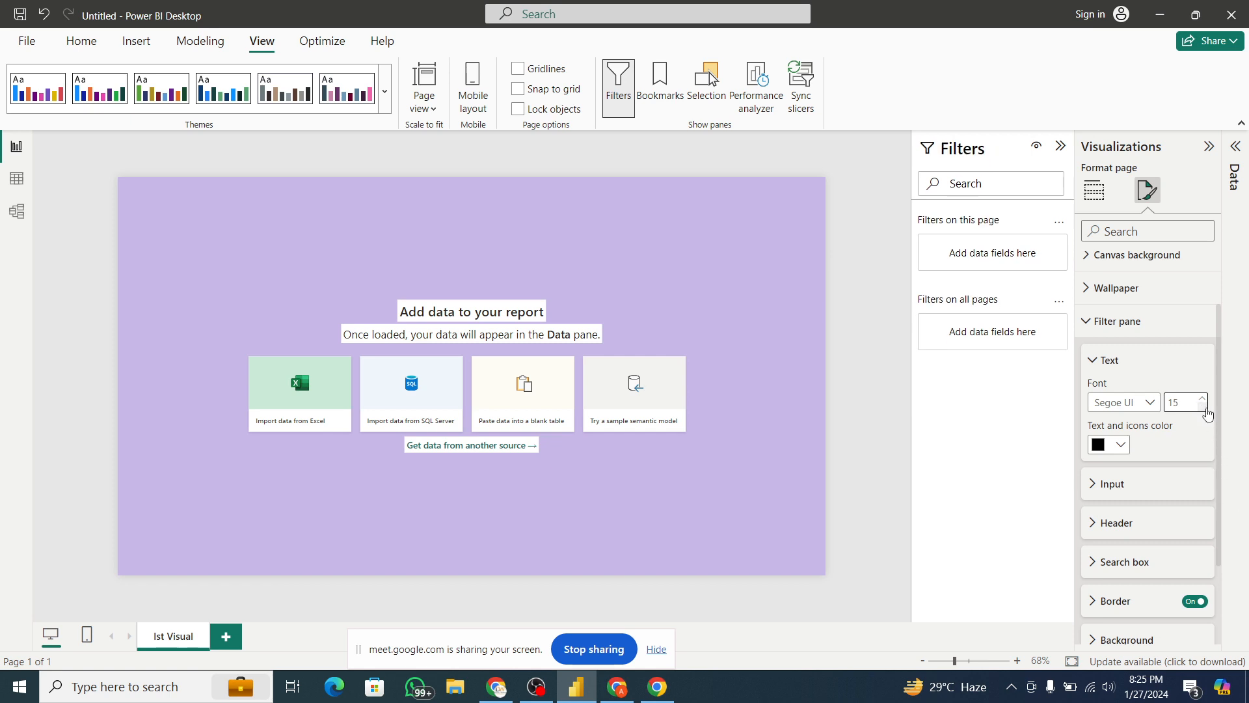
click(1203, 407)
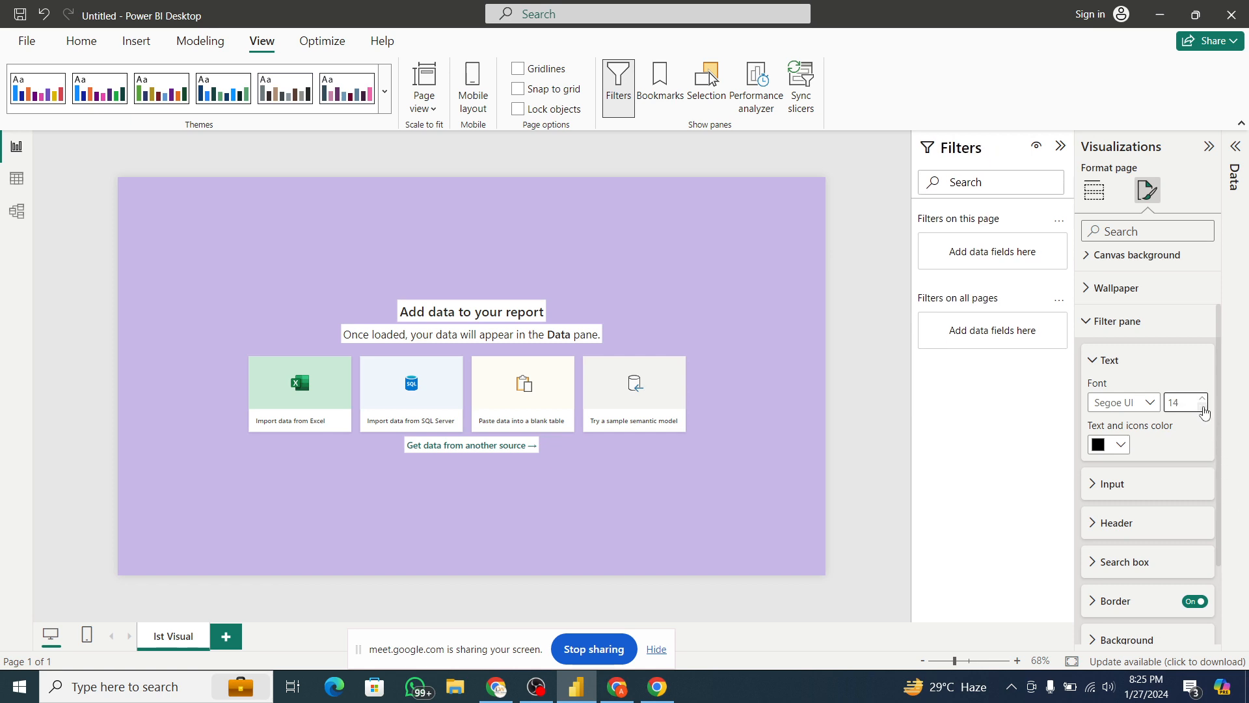
click(1203, 407)
click(1203, 407)
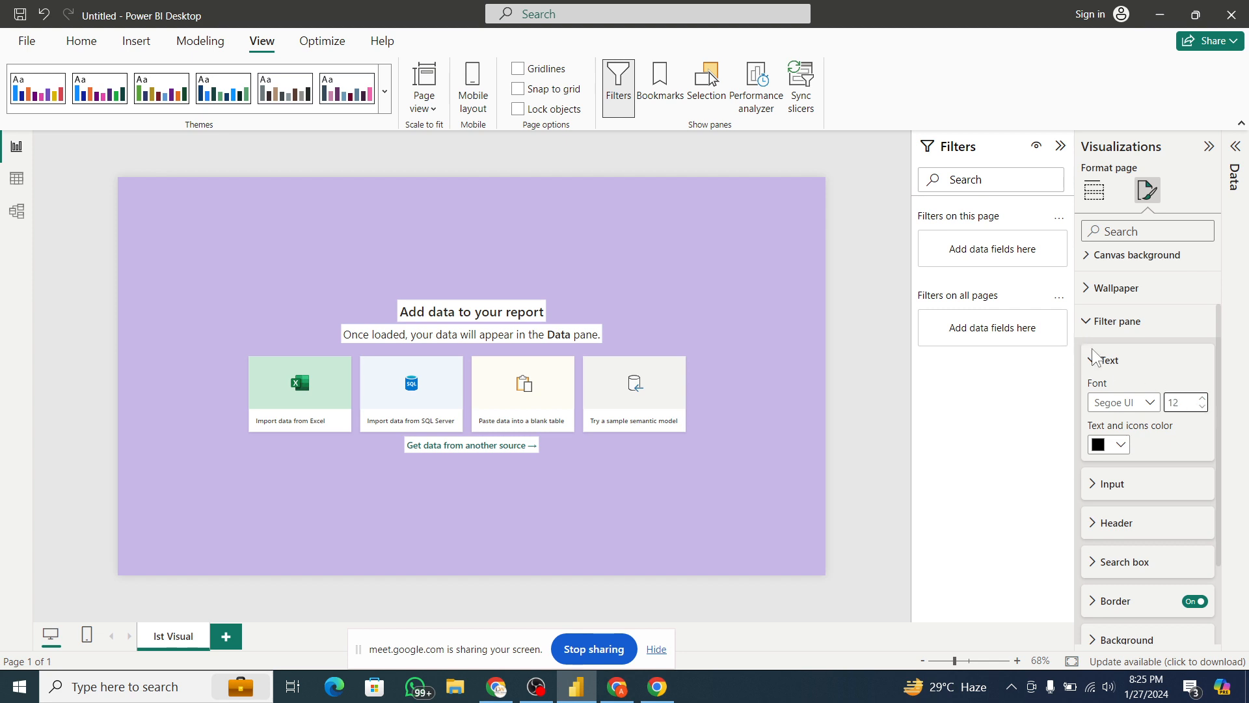
click(1108, 361)
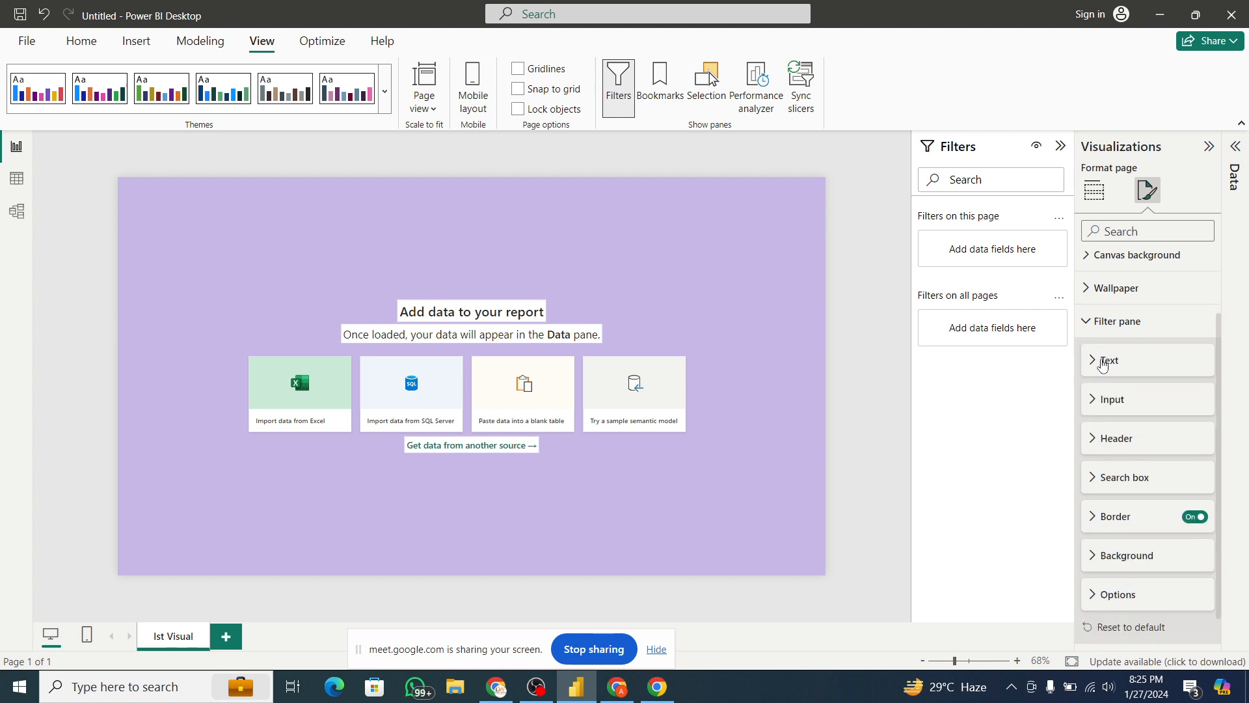
- Give the filter pane's input box a gray theme color and collapse the input settings
click(1097, 401)
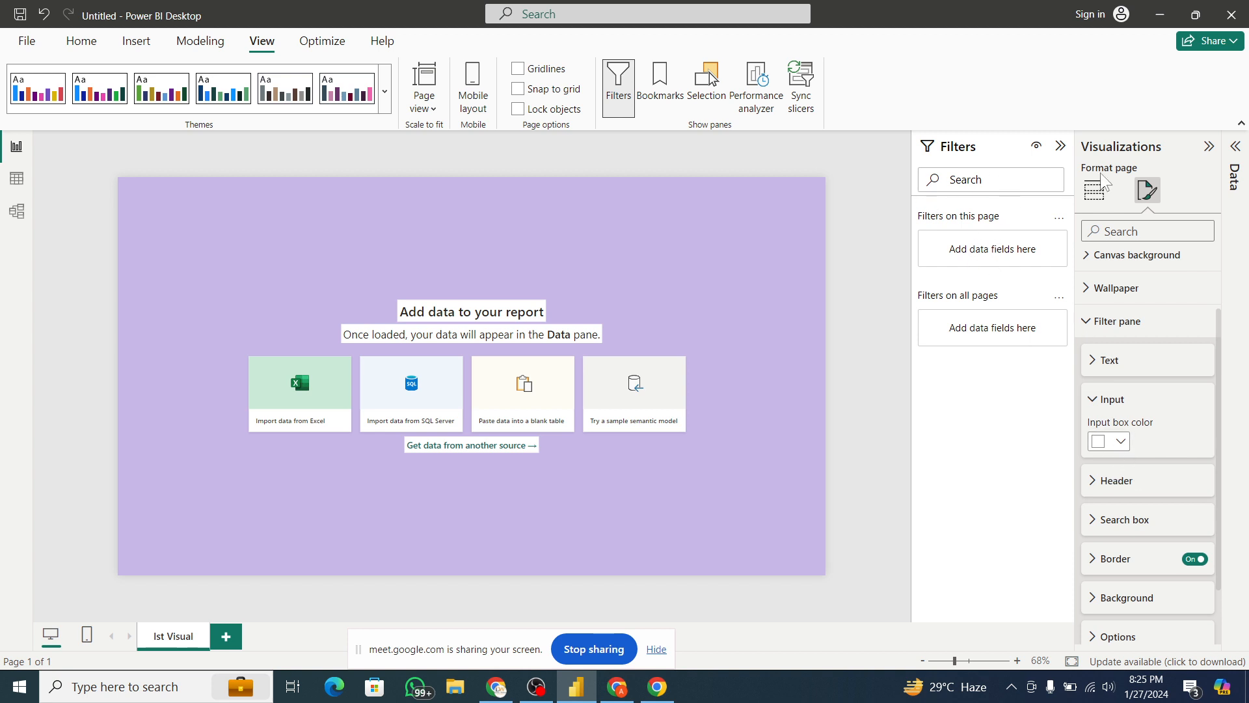
click(1121, 442)
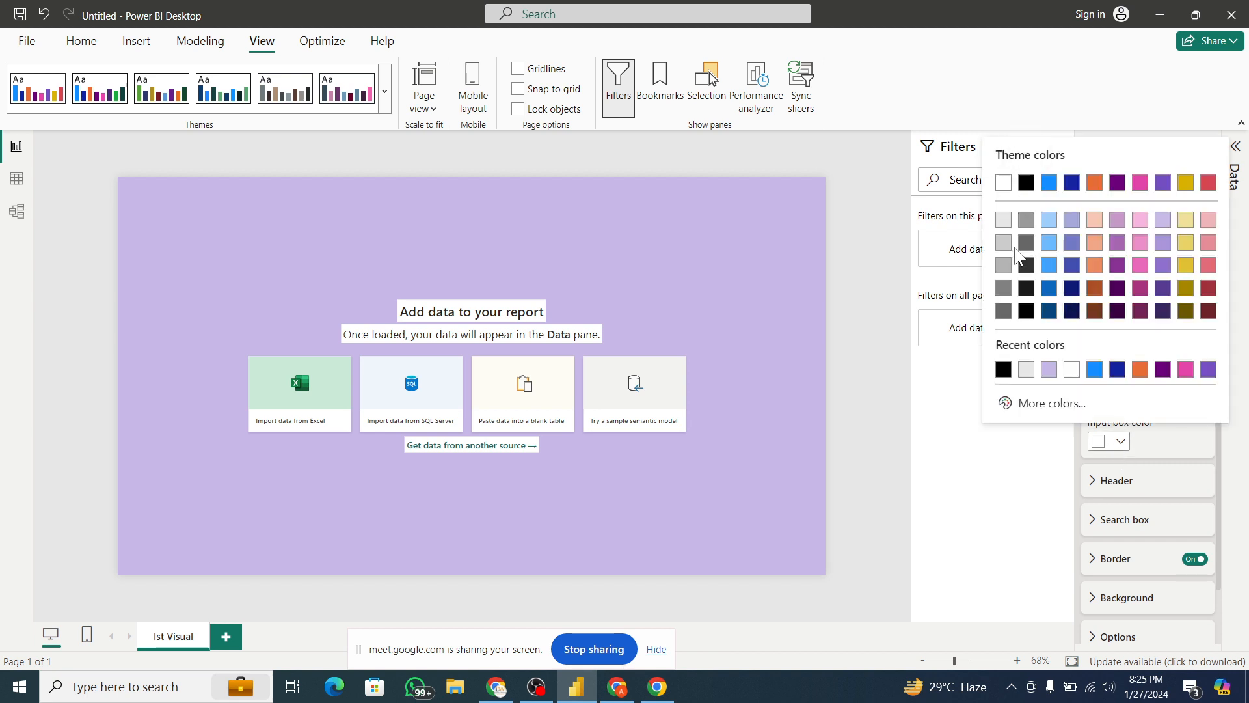
click(1004, 247)
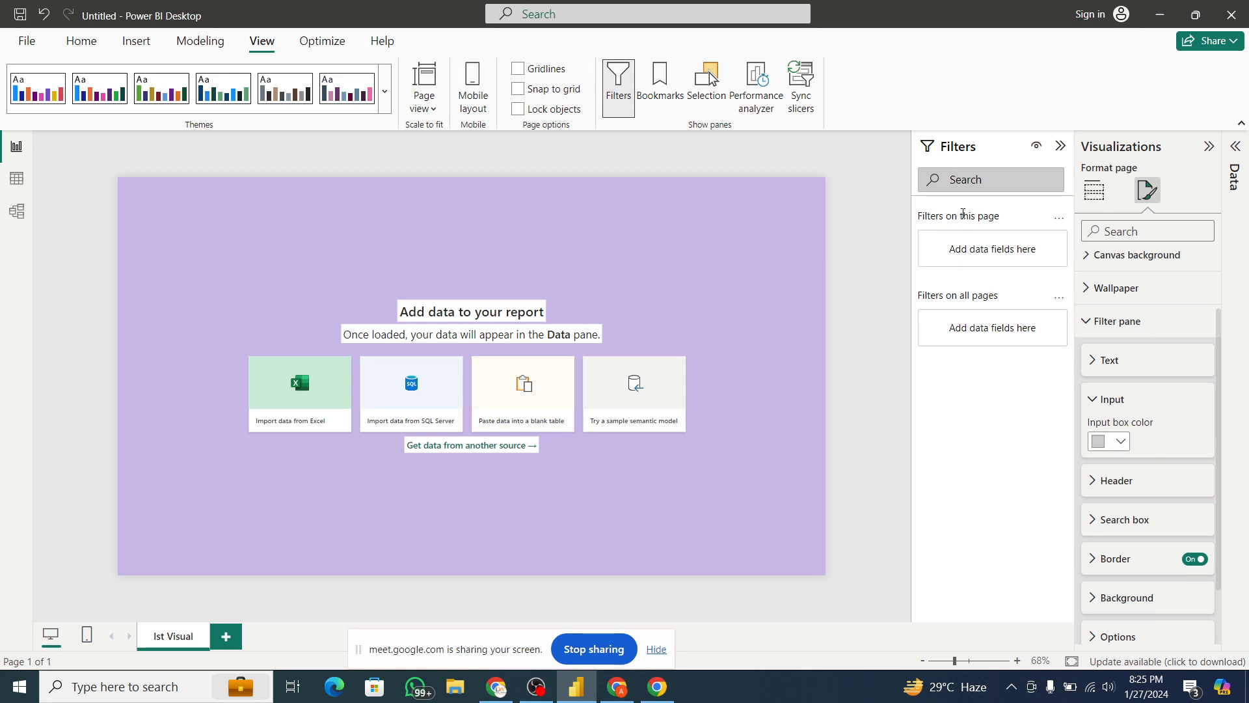
click(1099, 407)
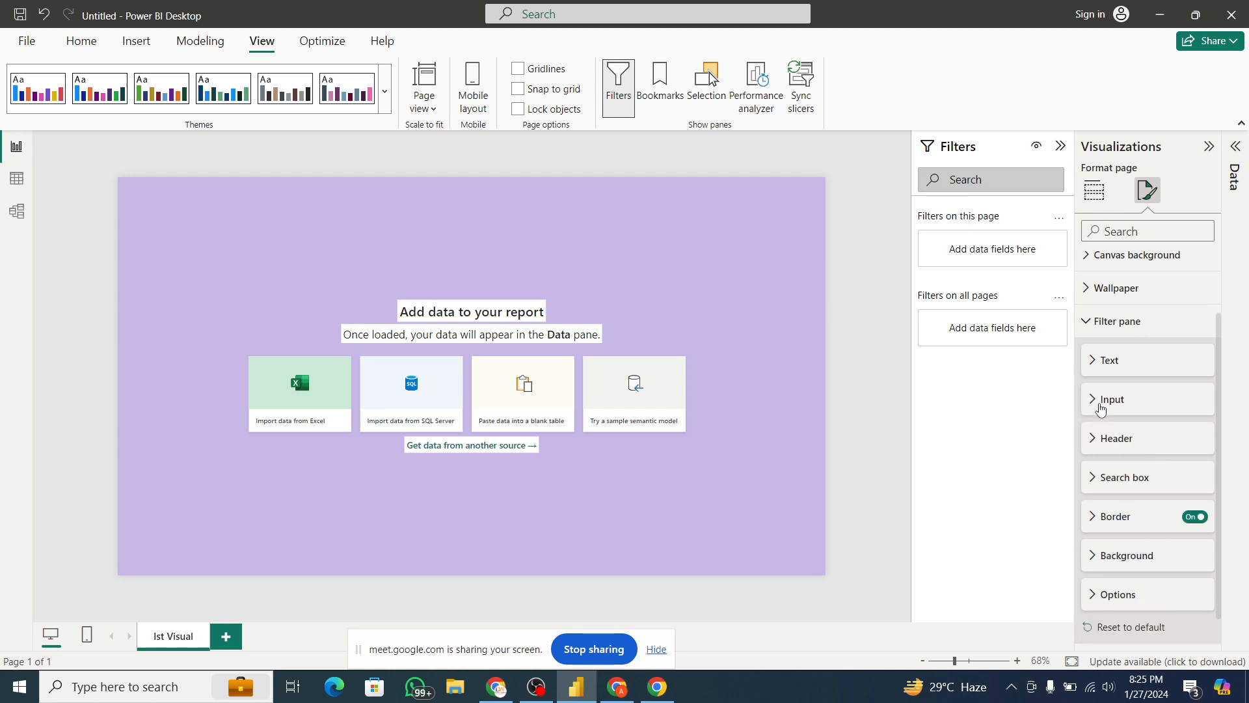
- Try filter pane header text sizes of 11 and 12 pt, and return the size to 9 pt
click(1093, 441)
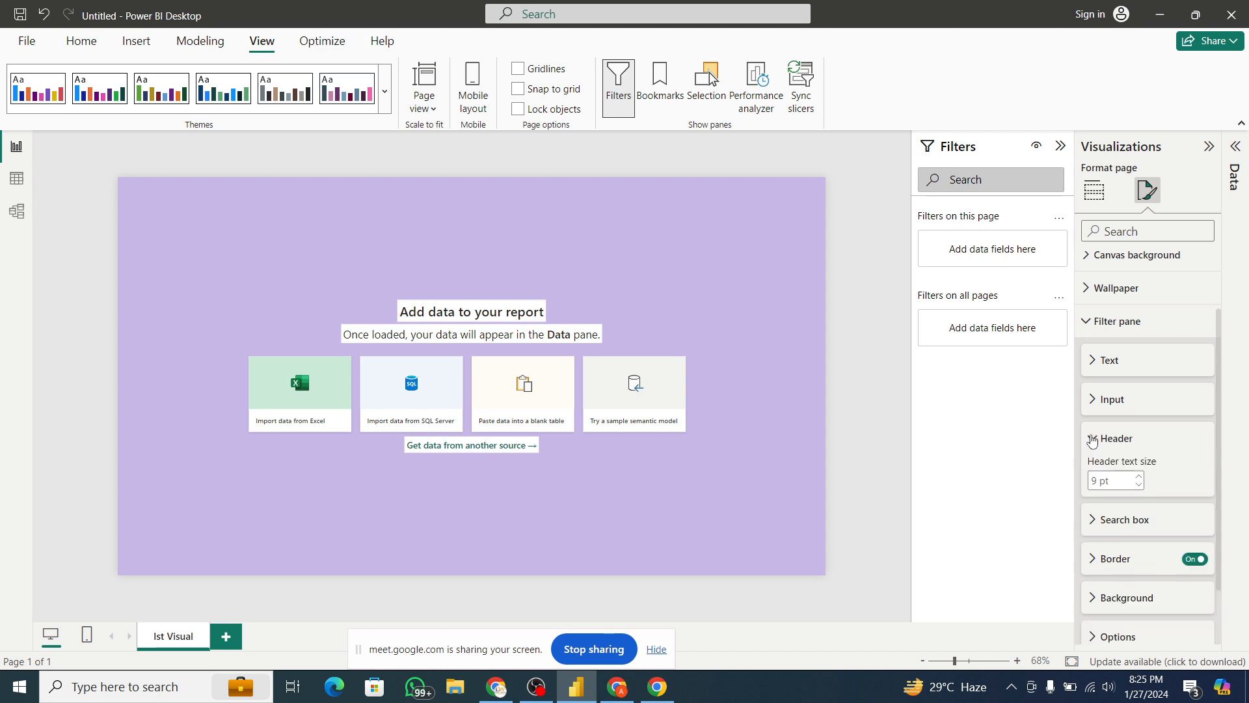
click(1139, 477)
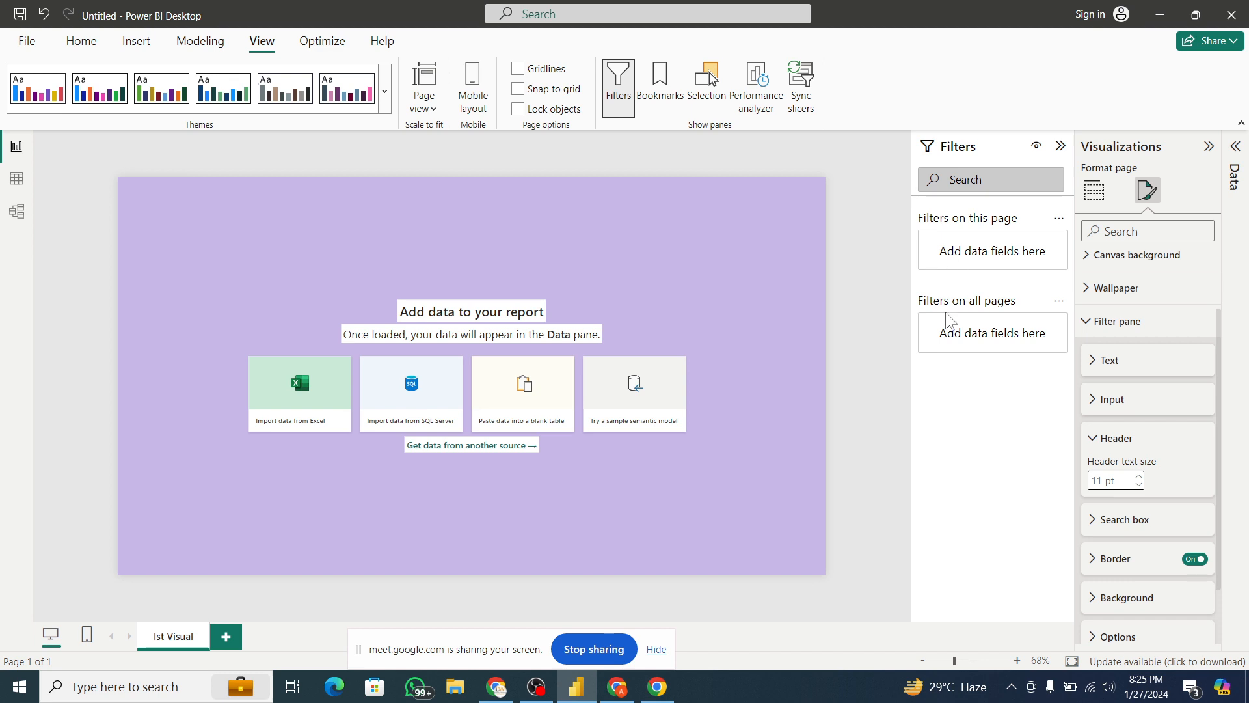
click(1140, 479)
click(1140, 479)
click(1140, 486)
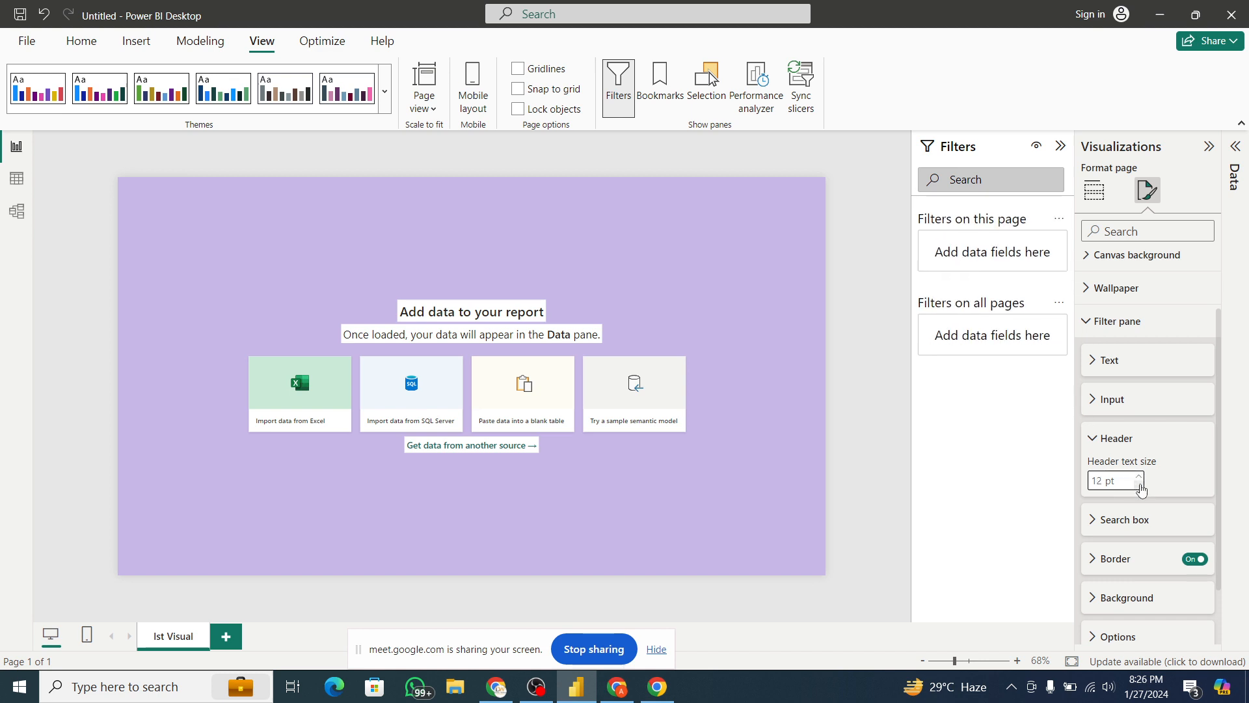
click(1141, 487)
click(1141, 487)
click(1140, 487)
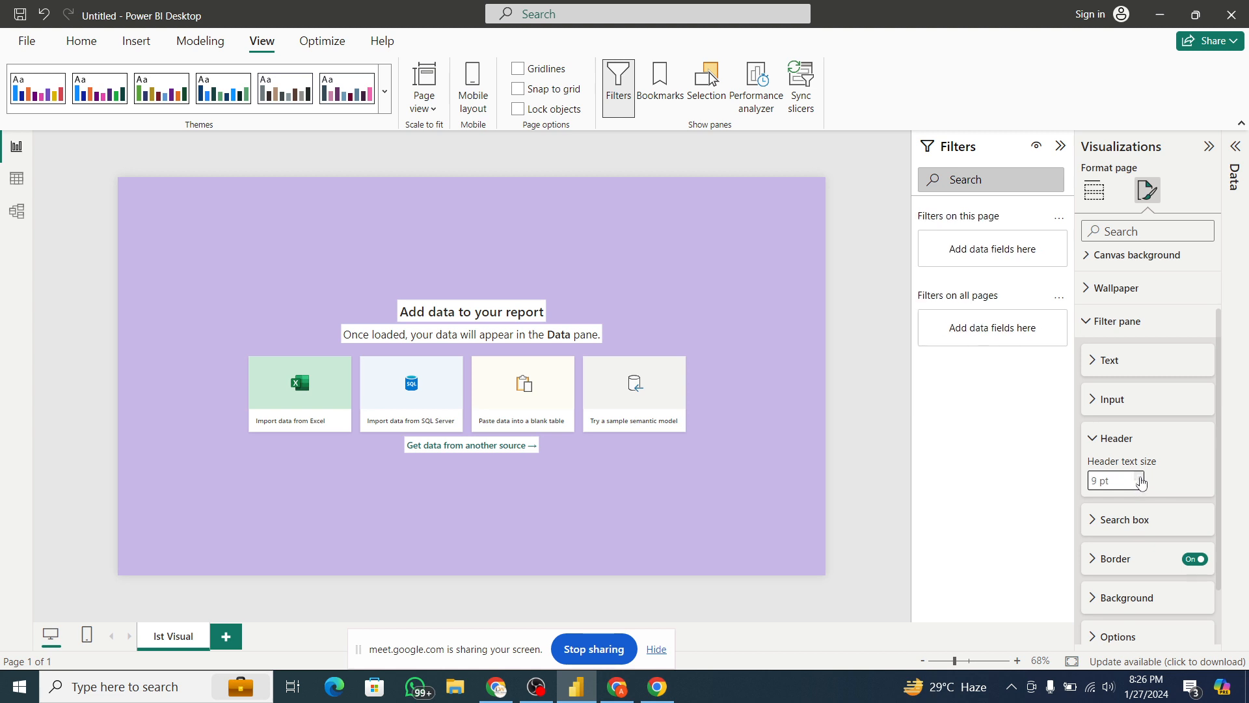
click(1101, 440)
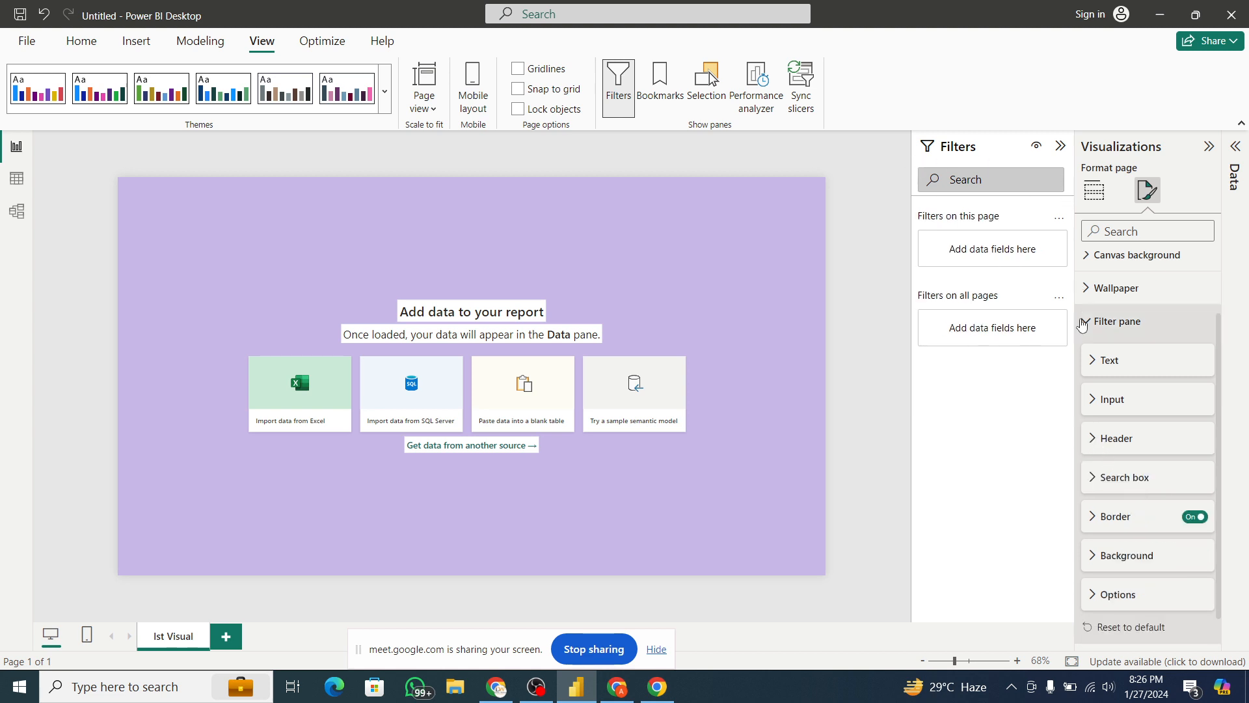
- Try a search text size of 15 pt for the filter pane's search box
click(1100, 477)
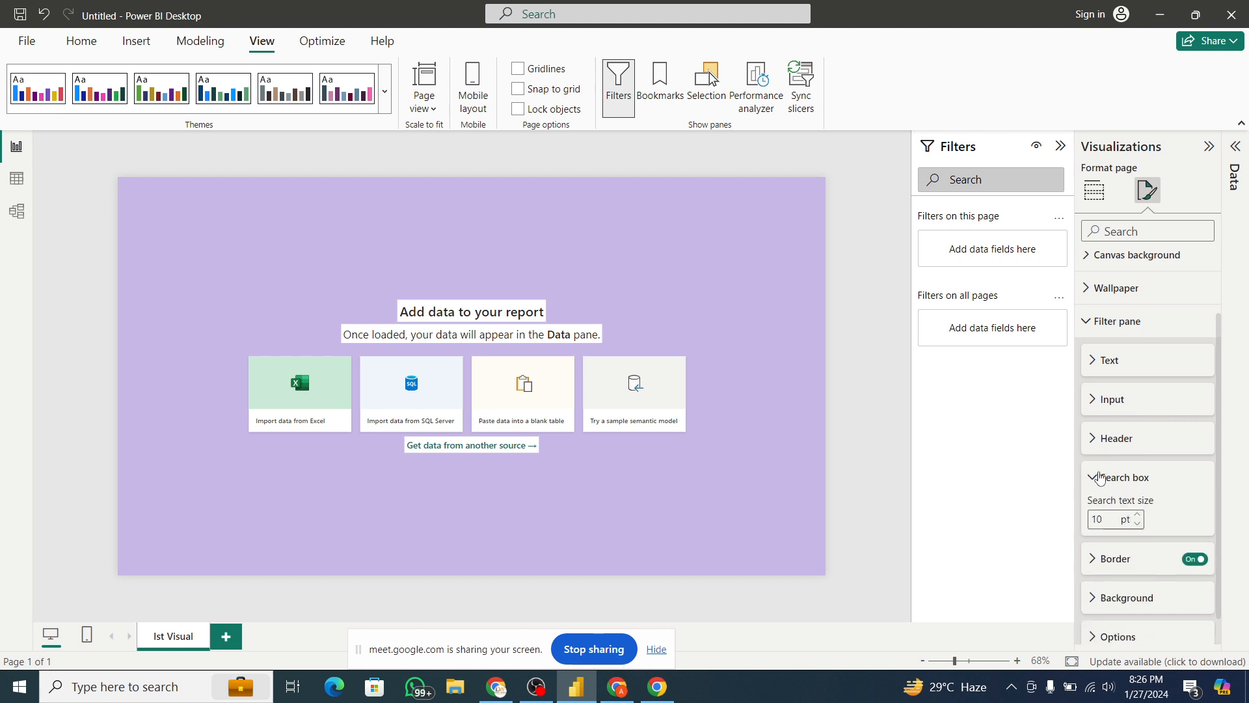
click(1138, 516)
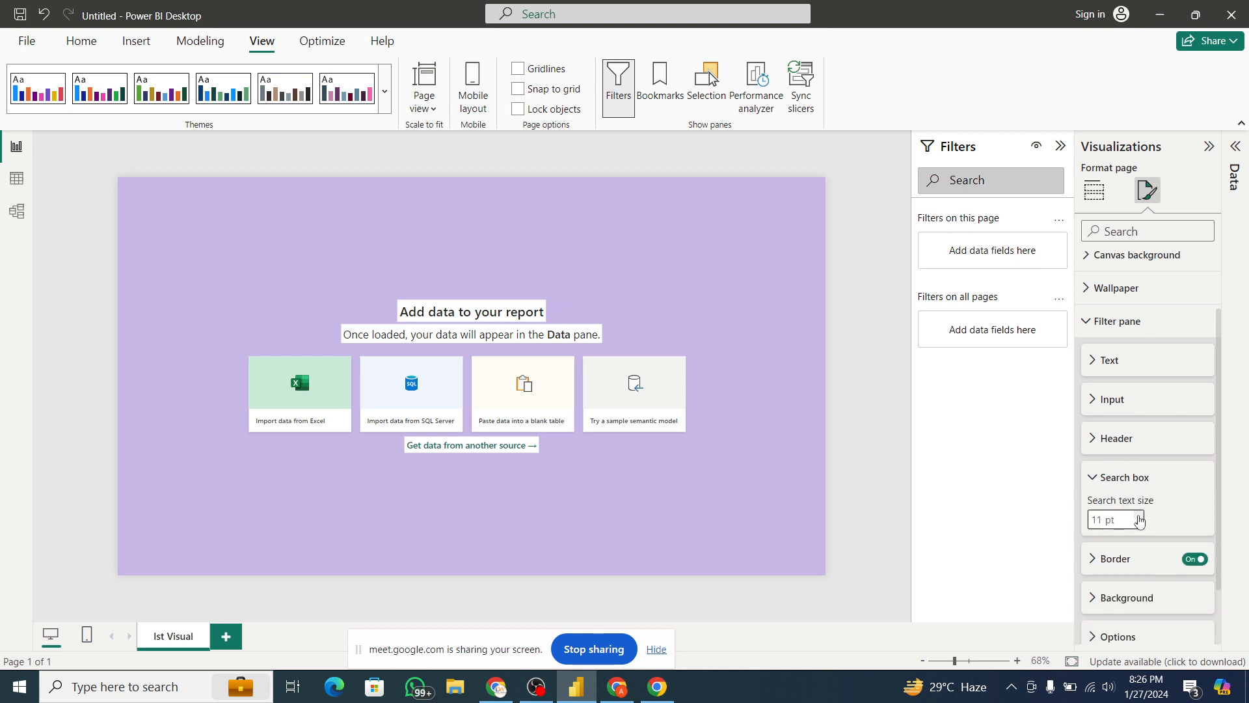
click(1138, 516)
click(1139, 516)
click(1139, 516)
click(1139, 516)
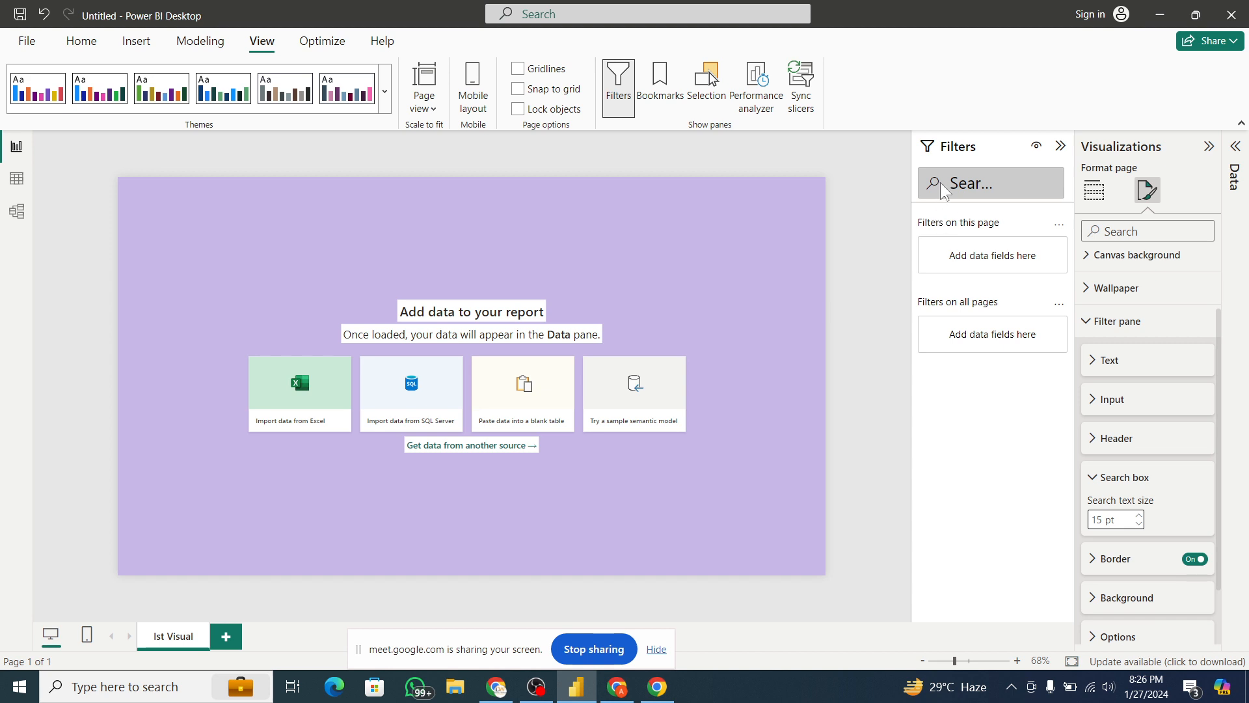
- Return the filter pane's search text size to 10 pt and collapse the search box settings
click(1138, 525)
click(1138, 524)
click(1139, 524)
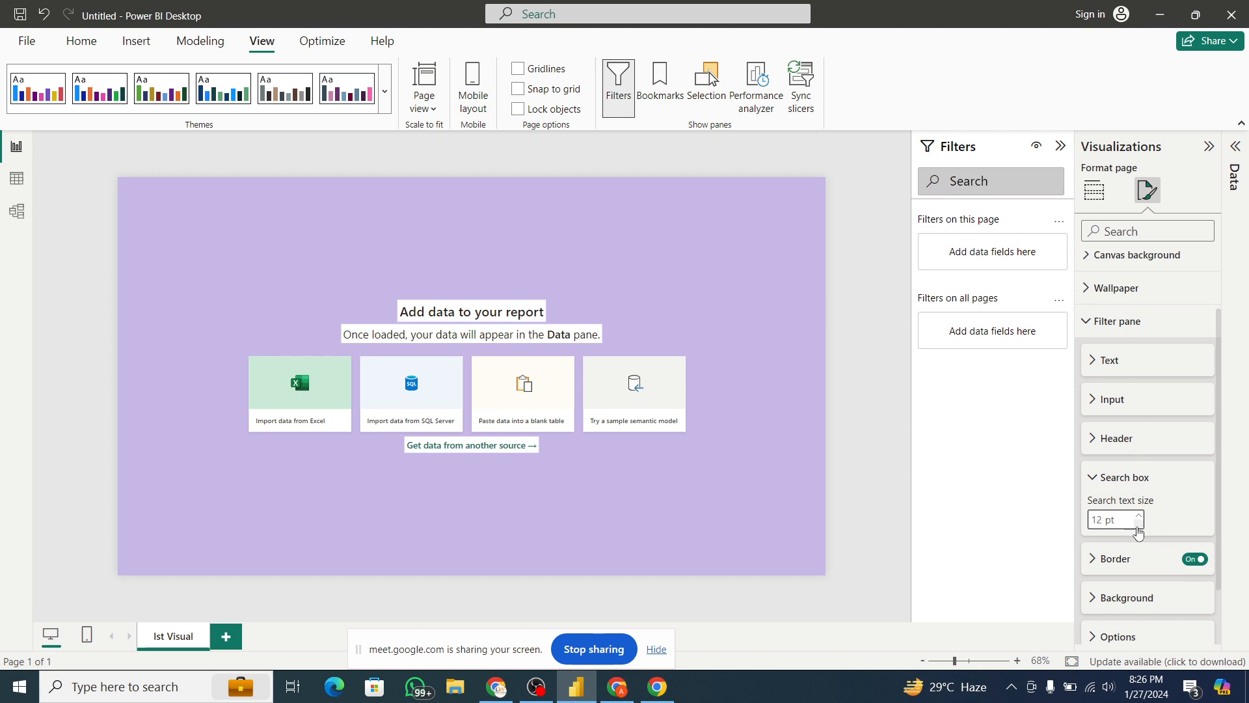
click(1138, 524)
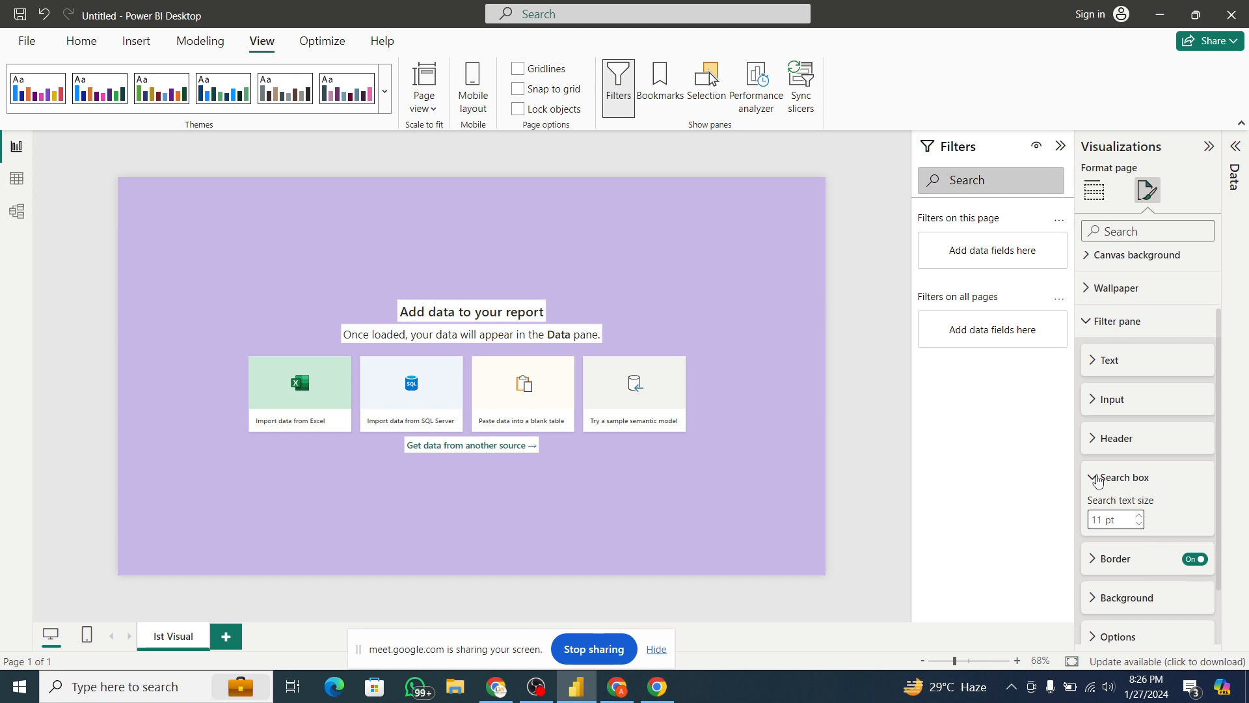
click(1140, 525)
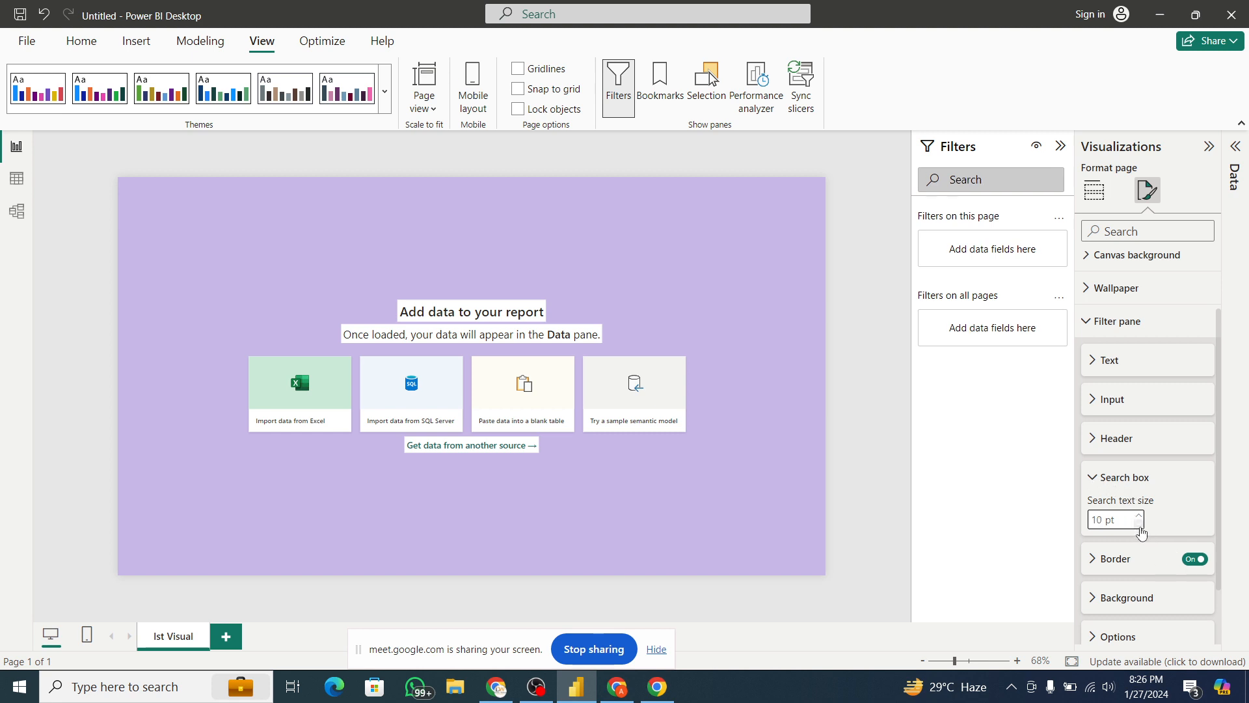
click(1093, 480)
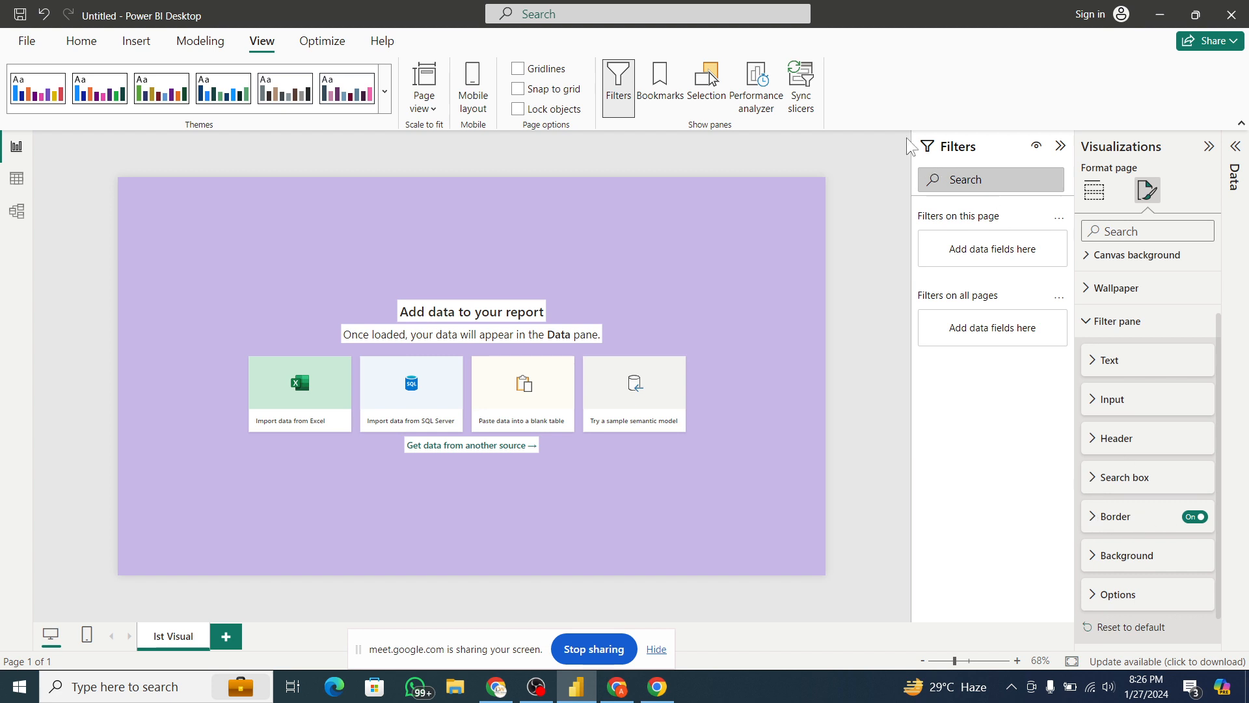
- Turn the filter pane's border off and back on
click(1197, 517)
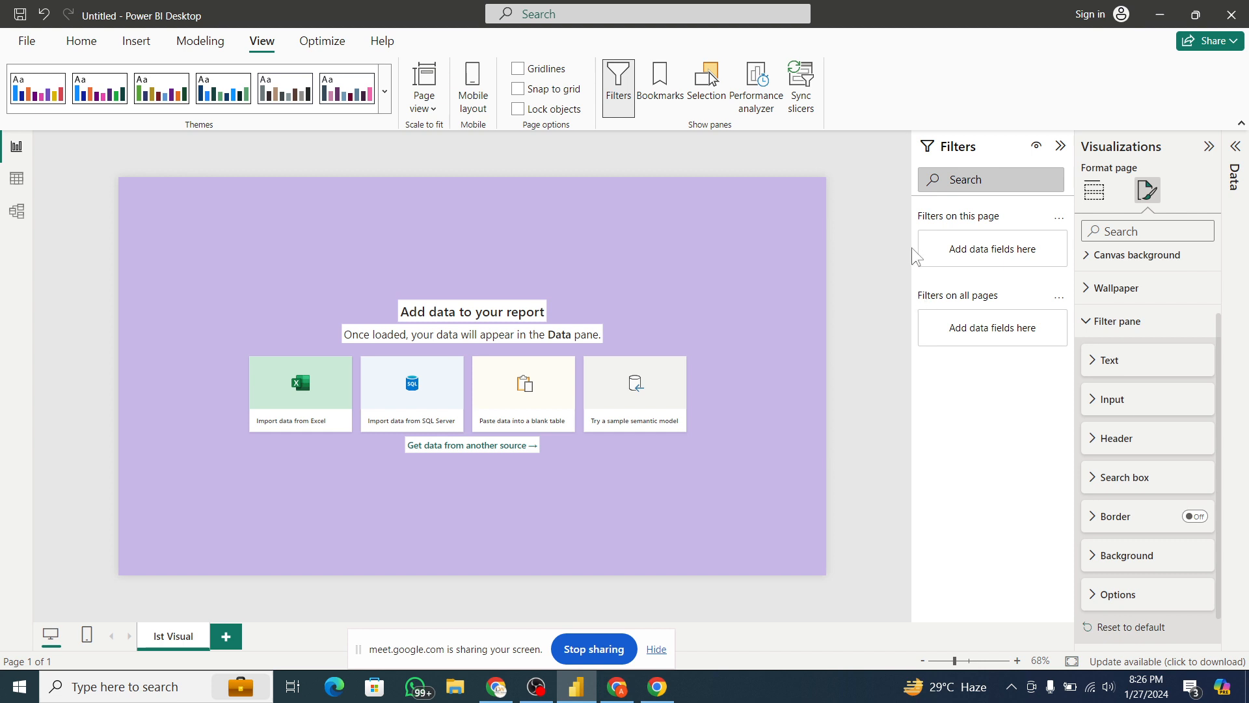
click(1191, 517)
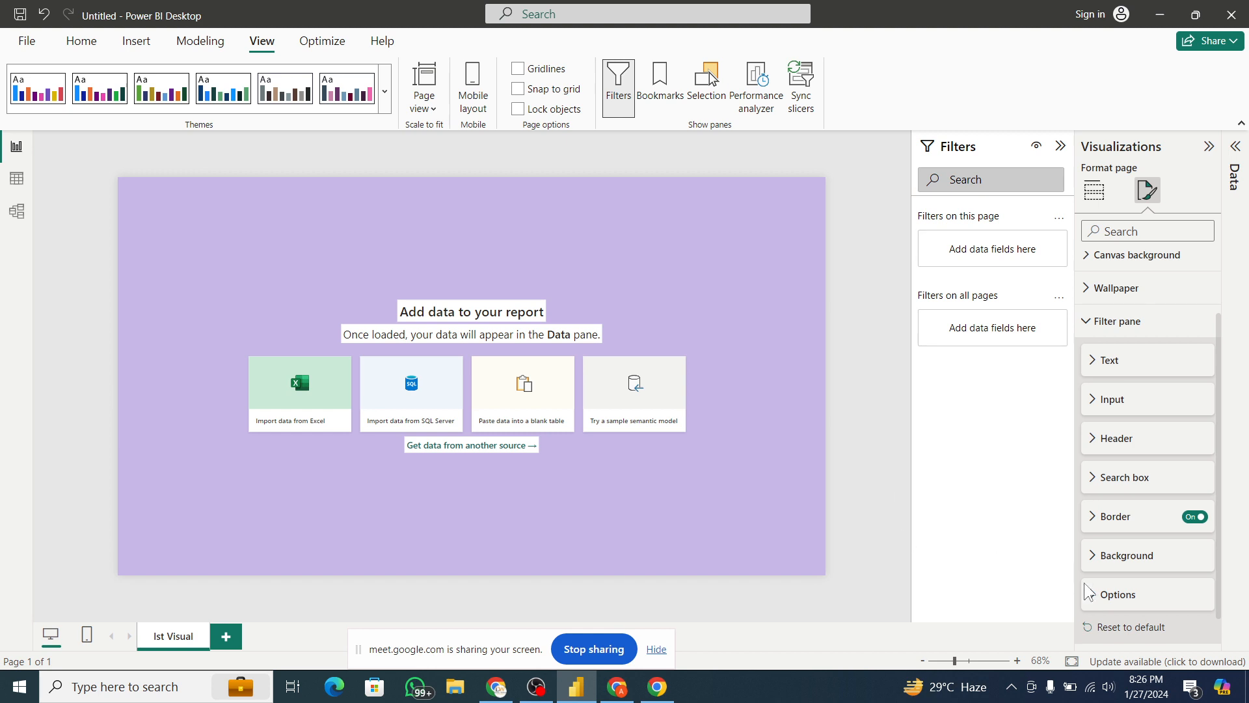
- Switch the filter pane's border off and on again, and look at its color setting
click(1202, 519)
click(1202, 519)
click(1100, 524)
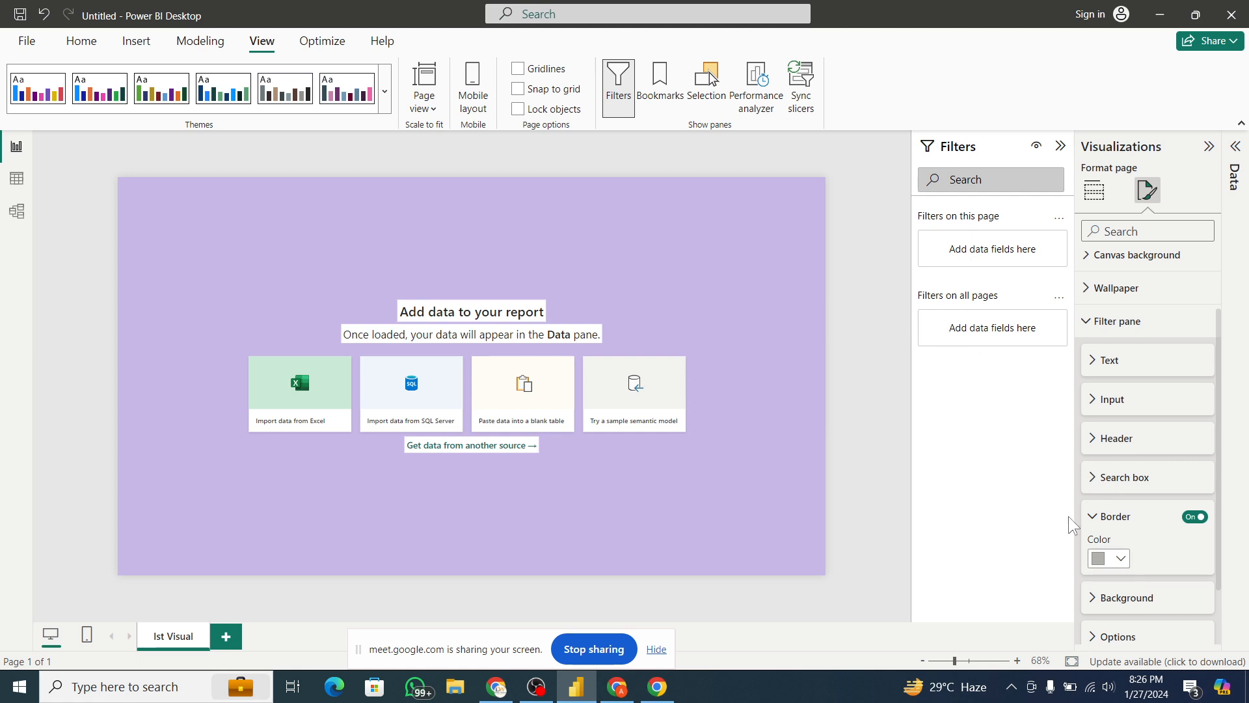
click(1098, 515)
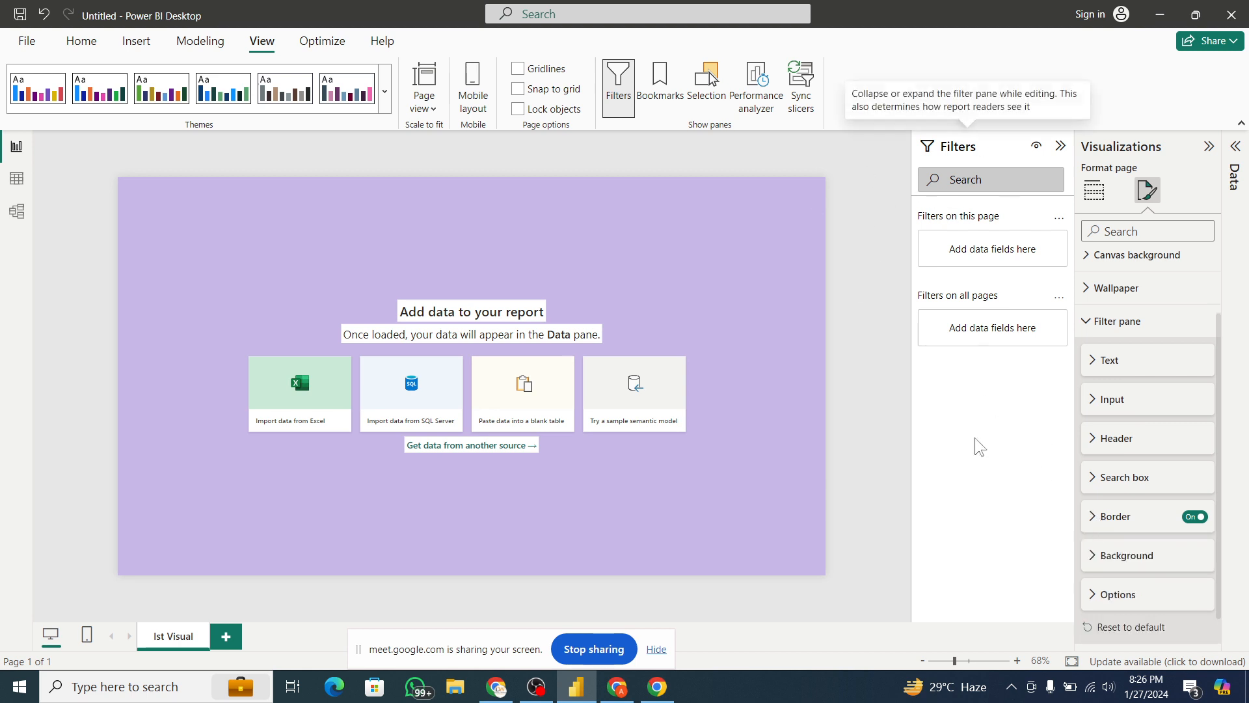
- Set the filter pane's background color to light gray and turn its border off
click(1087, 560)
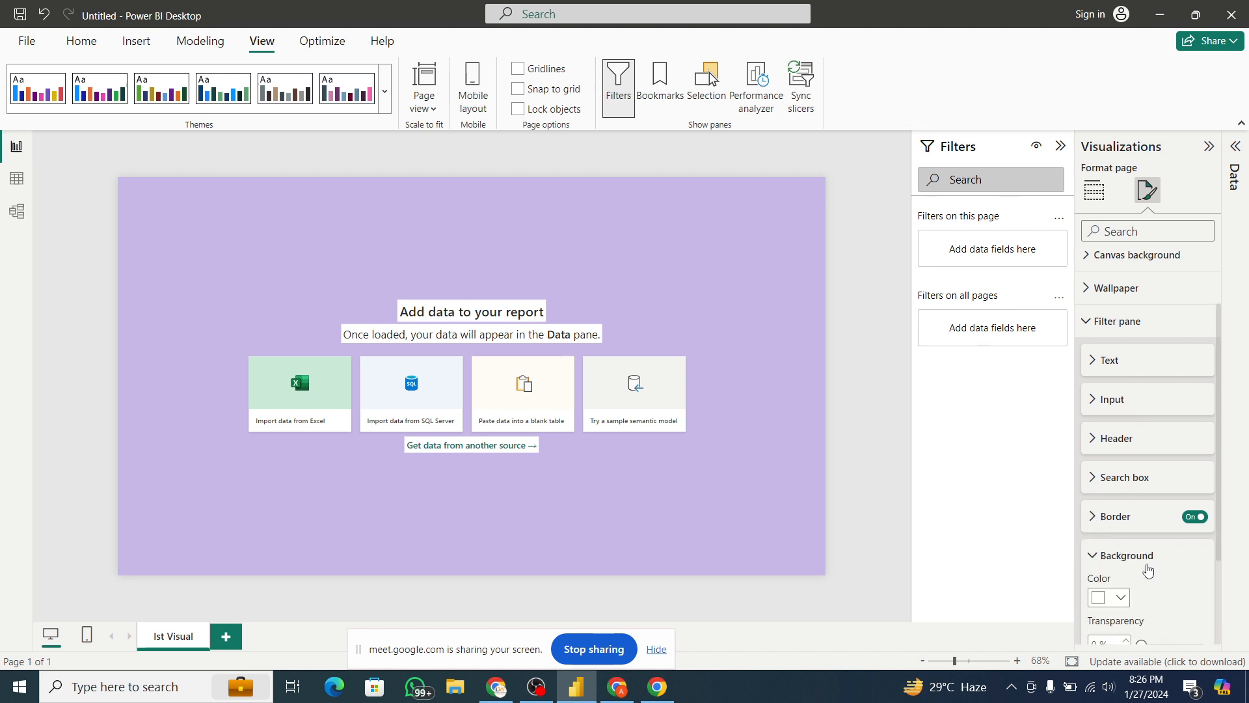
drag(1218, 453, 1218, 520)
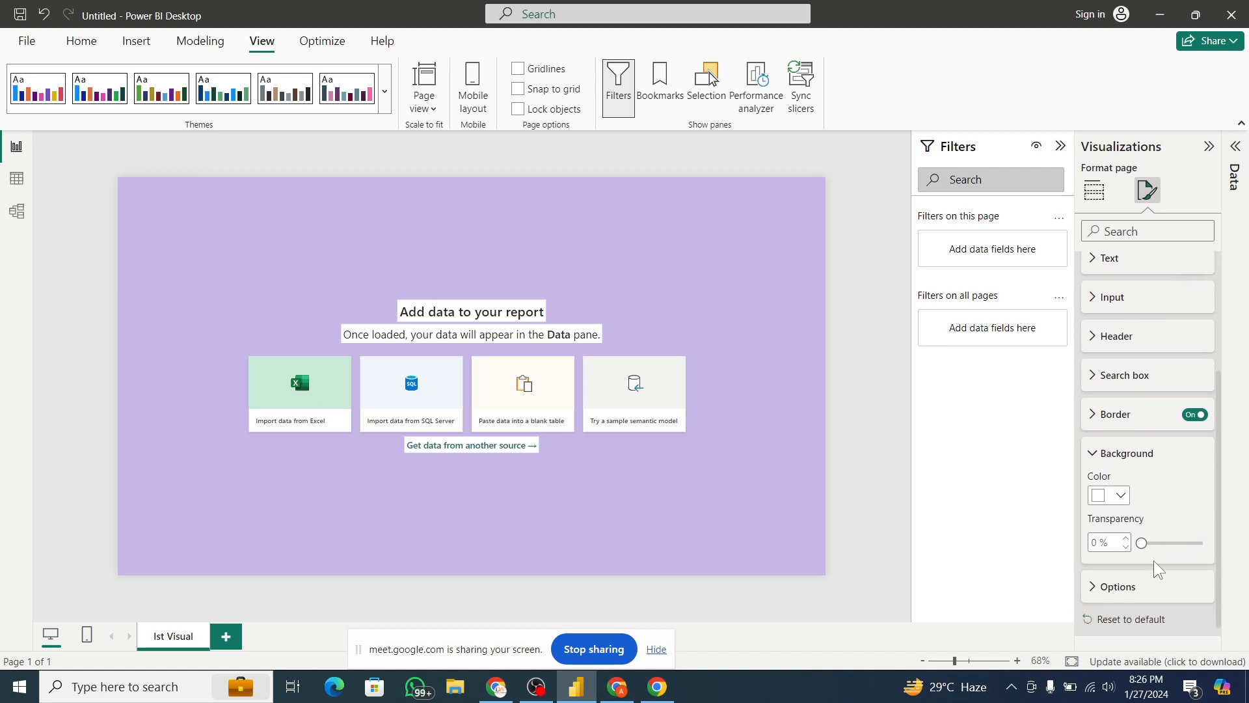
click(1122, 501)
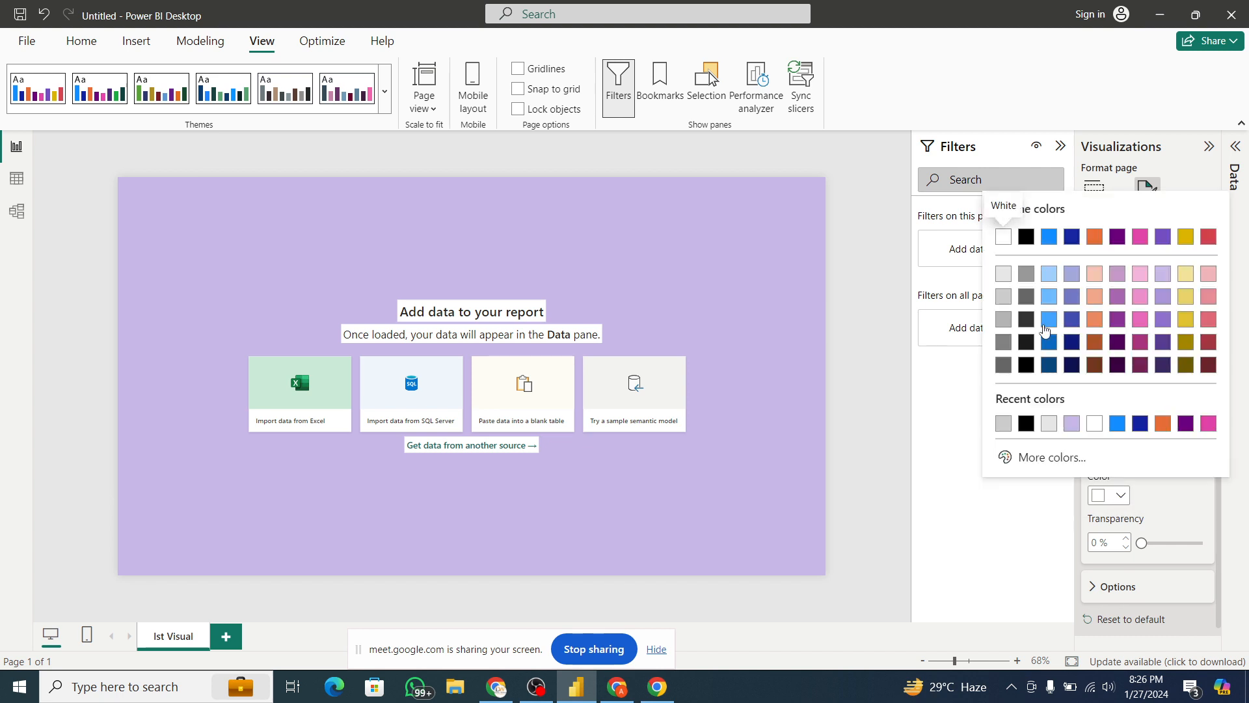
click(1004, 274)
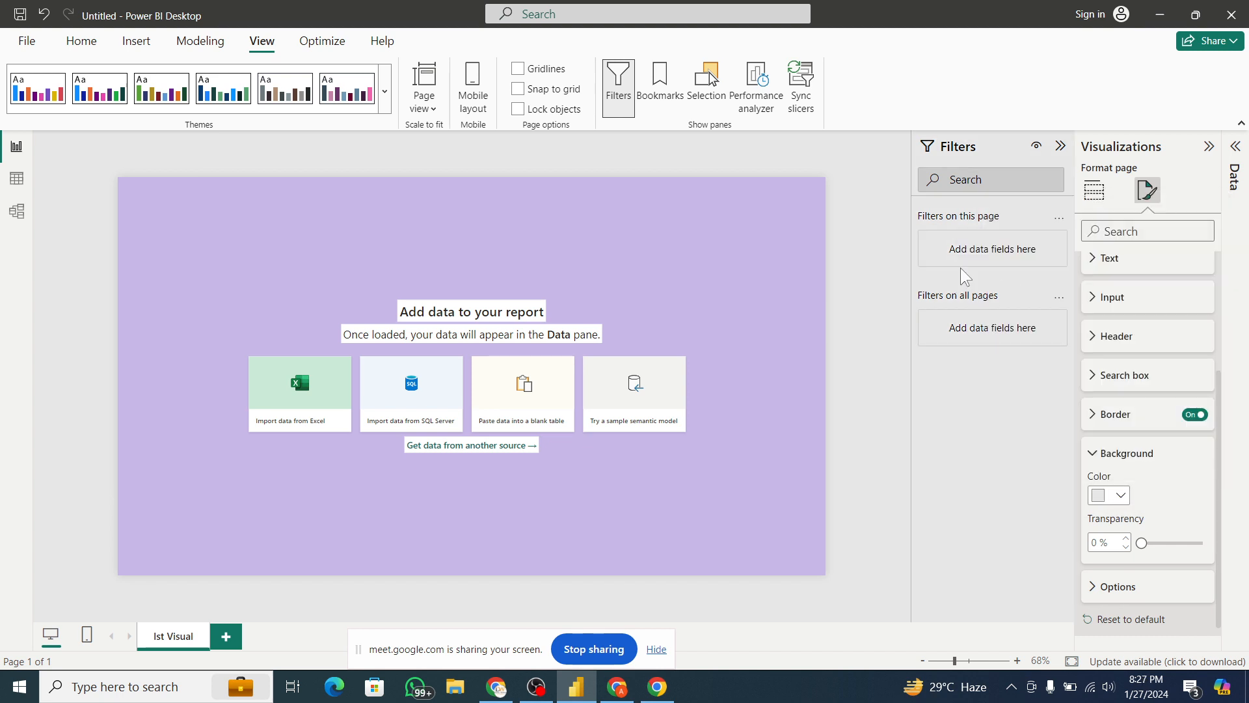
click(1195, 415)
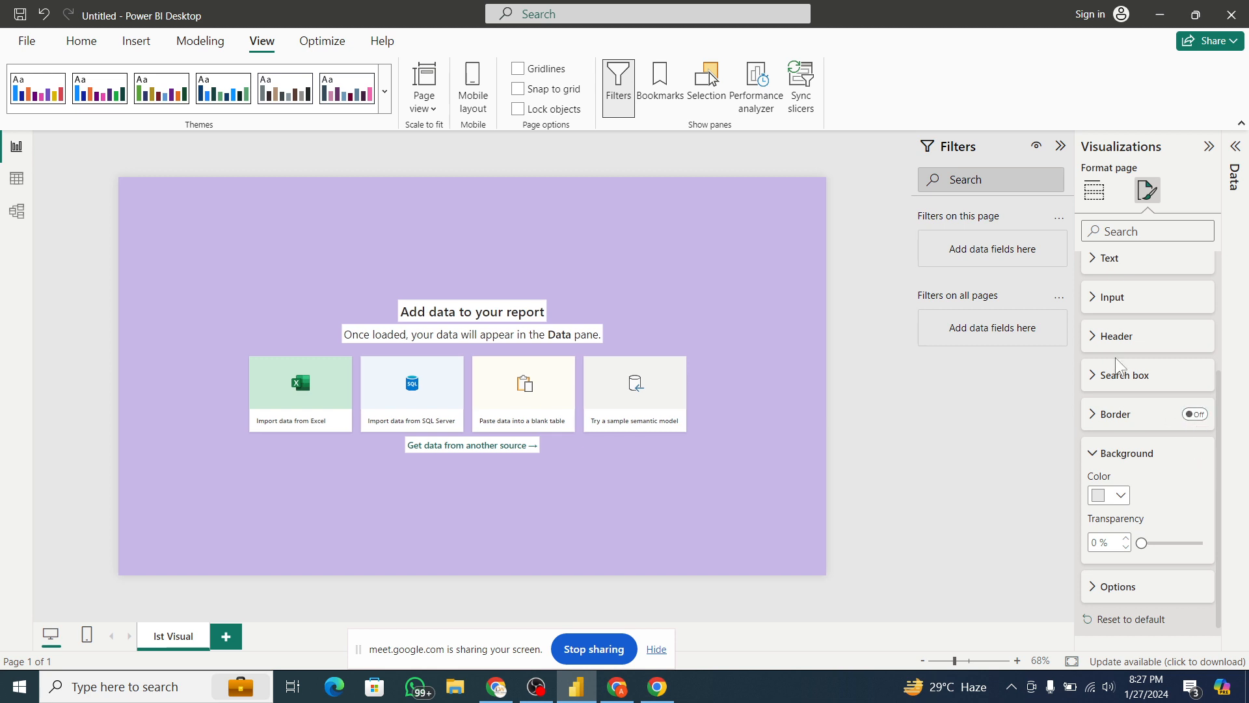
click(1100, 455)
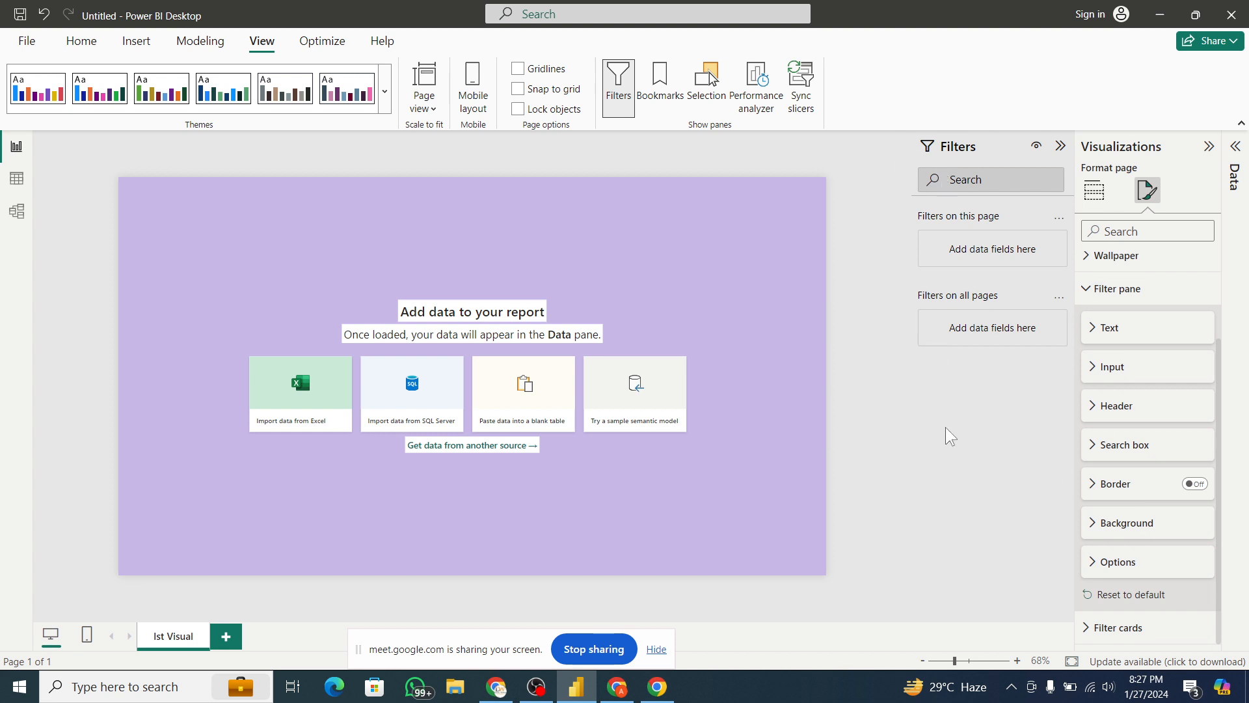
- Switch to the Google Meet call to read the in-call messages, and return to Power BI Desktop
mouse_move(496, 686)
click(509, 657)
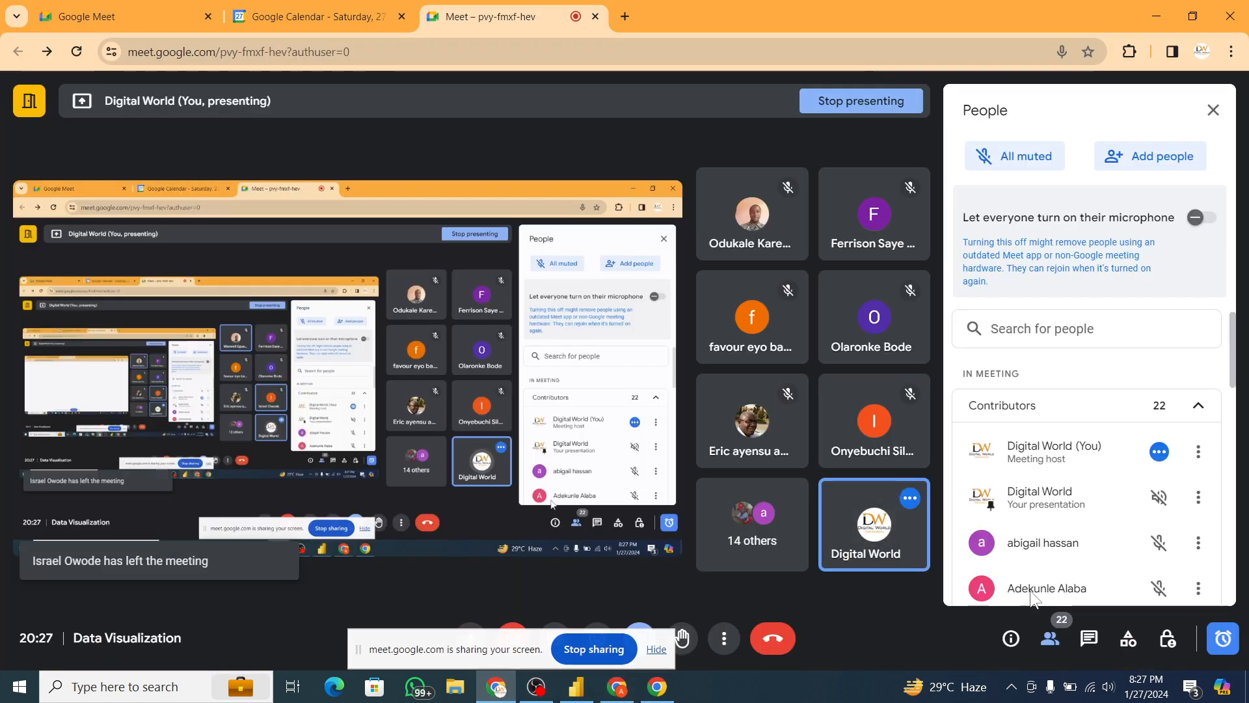
click(1088, 641)
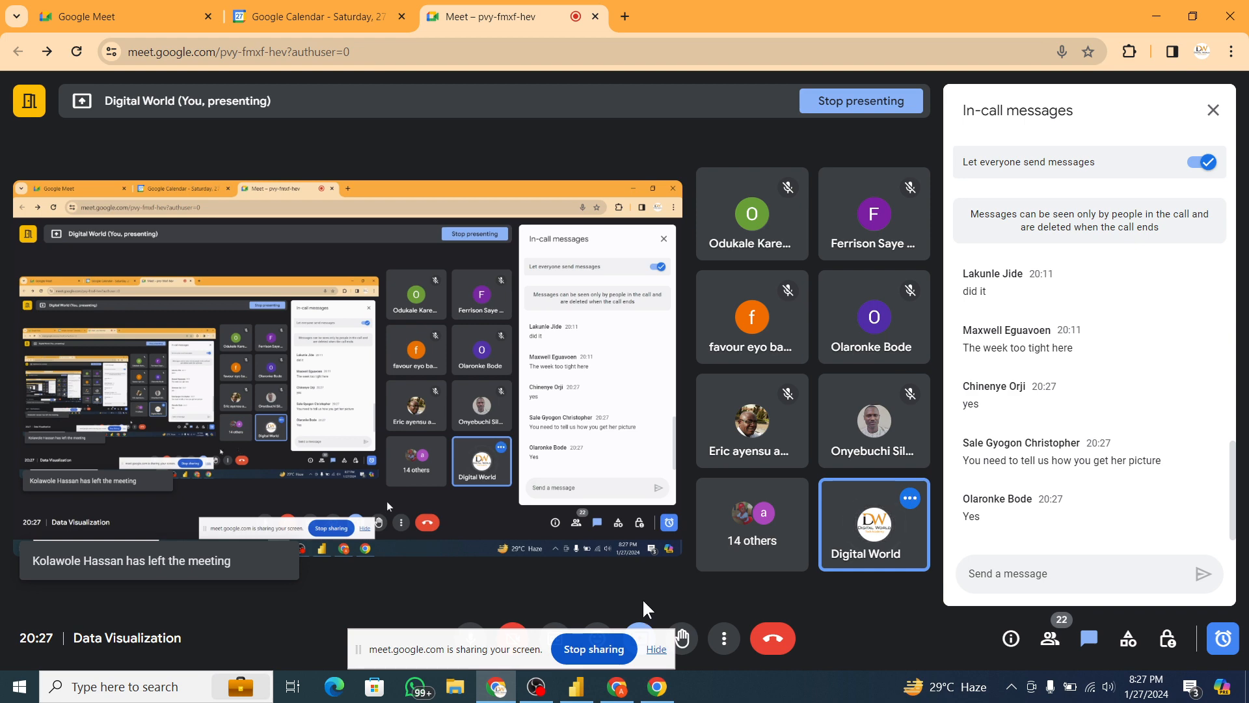
mouse_move(577, 686)
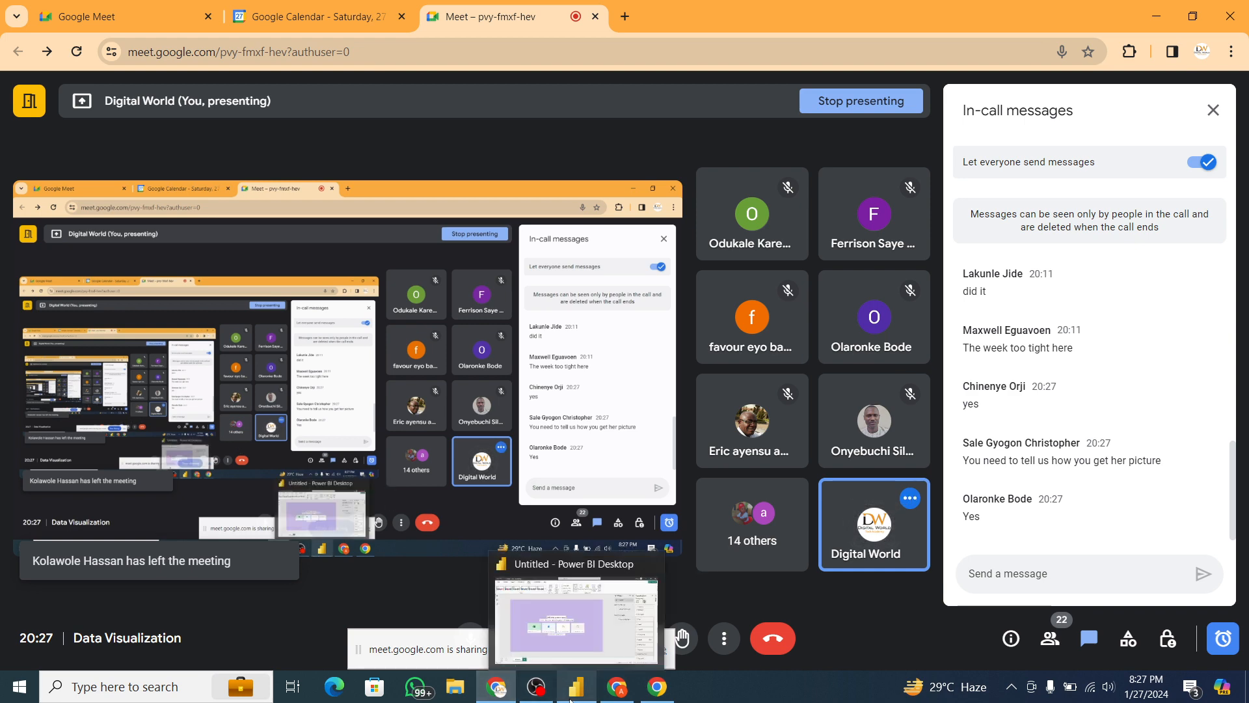
click(585, 663)
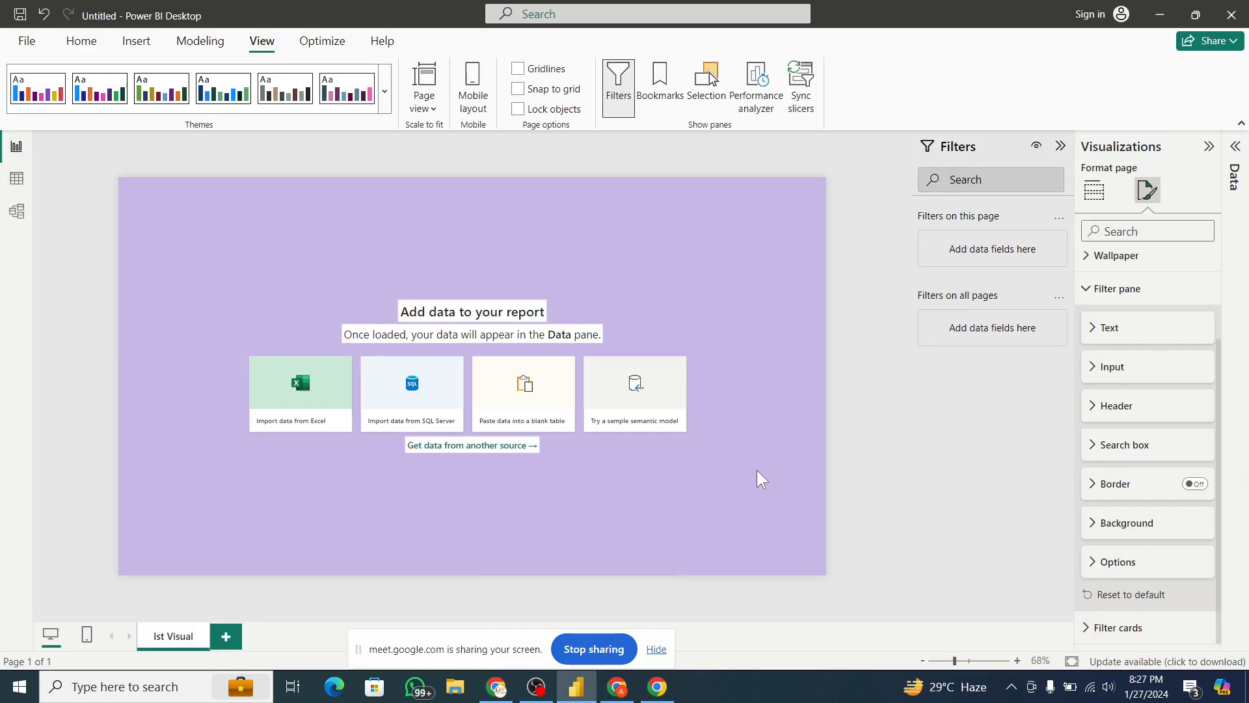
- Turn the filter pane's border on, try a pane width of about 411 px, and narrow the pane to about 191 px
click(1196, 483)
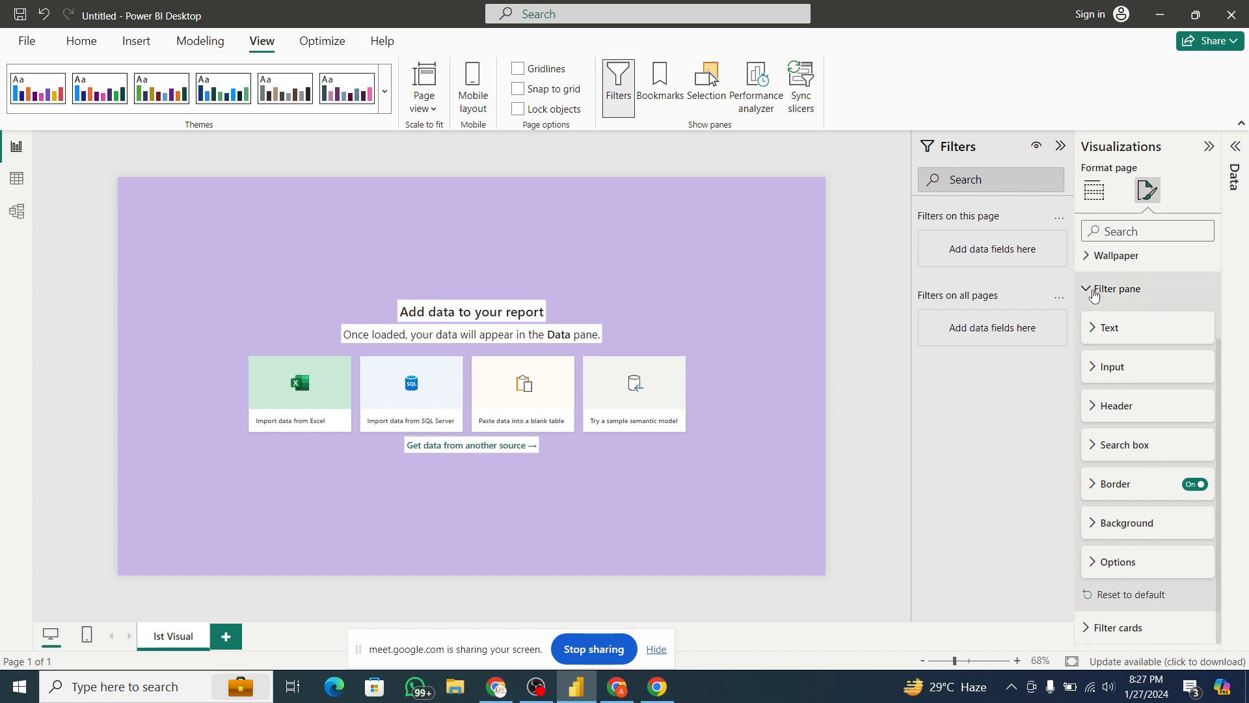
click(1097, 562)
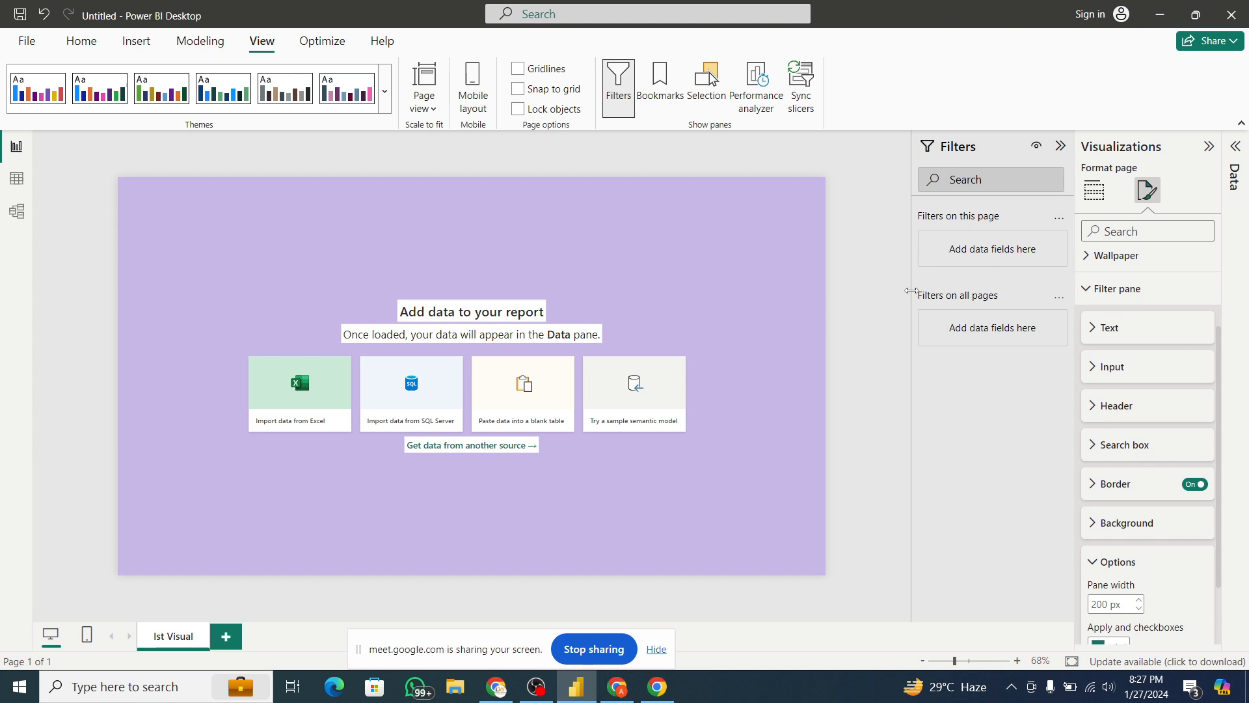
drag(911, 291, 715, 303)
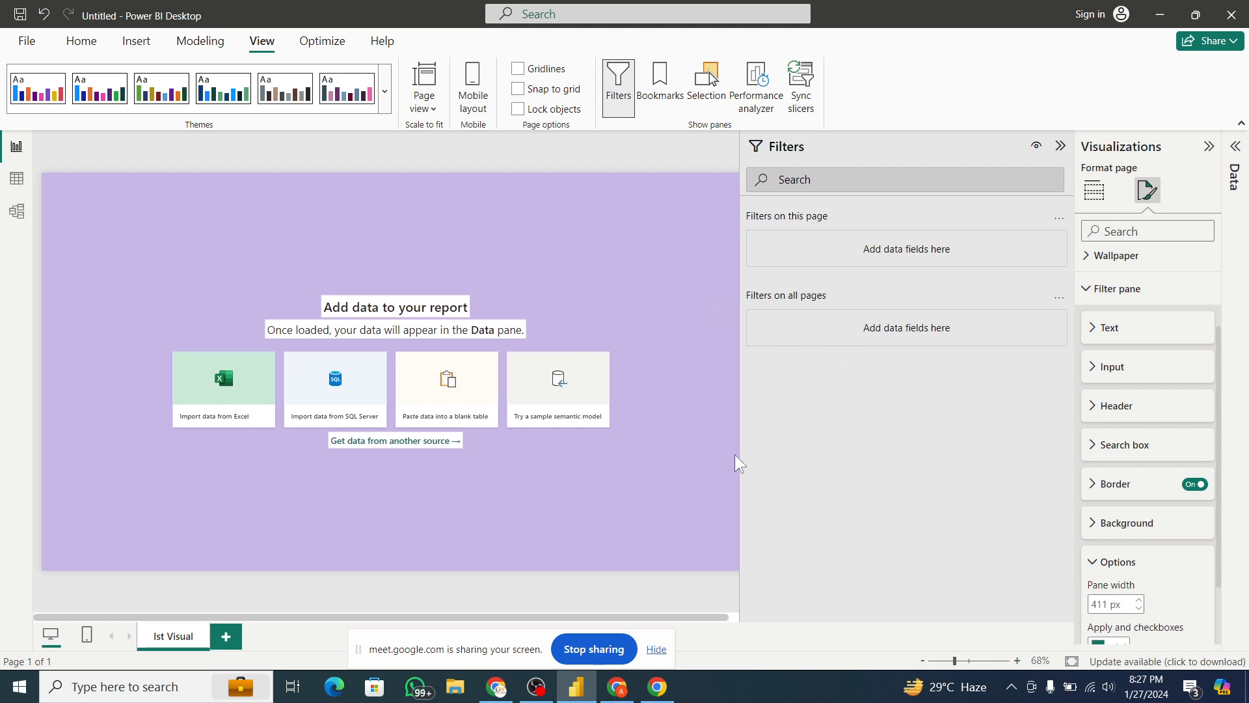
drag(740, 441, 963, 445)
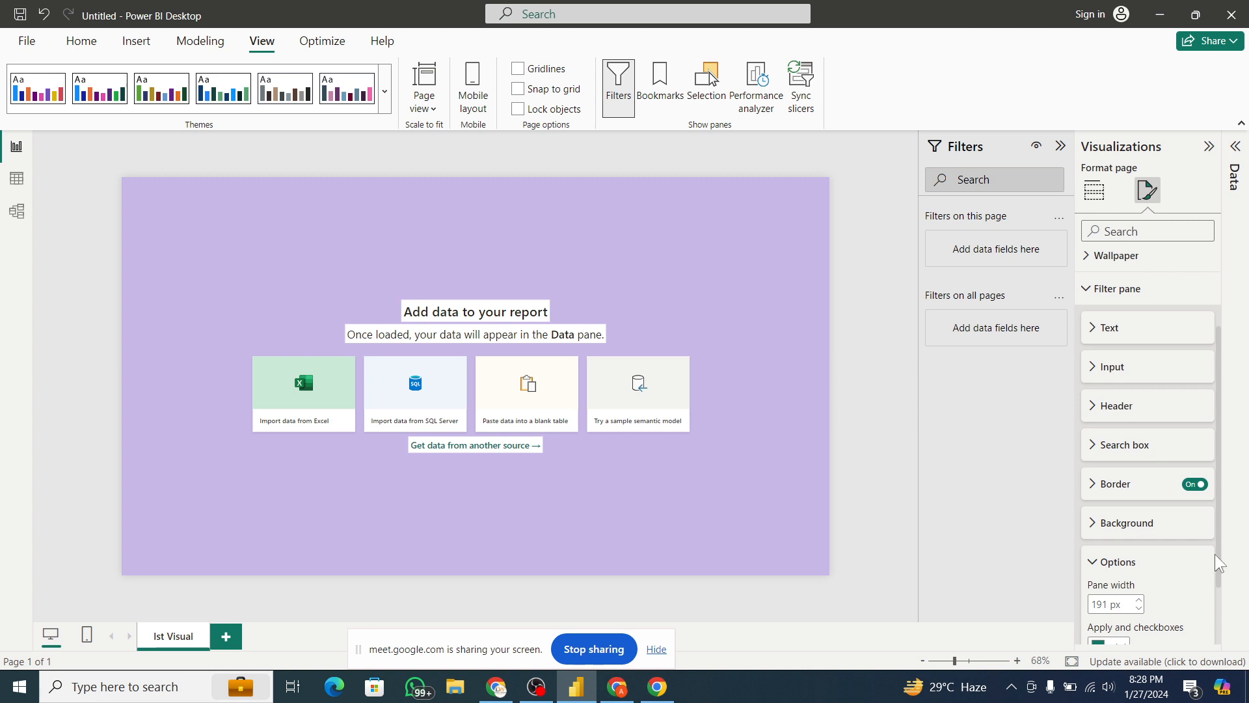
scroll(1217, 554, down, 3)
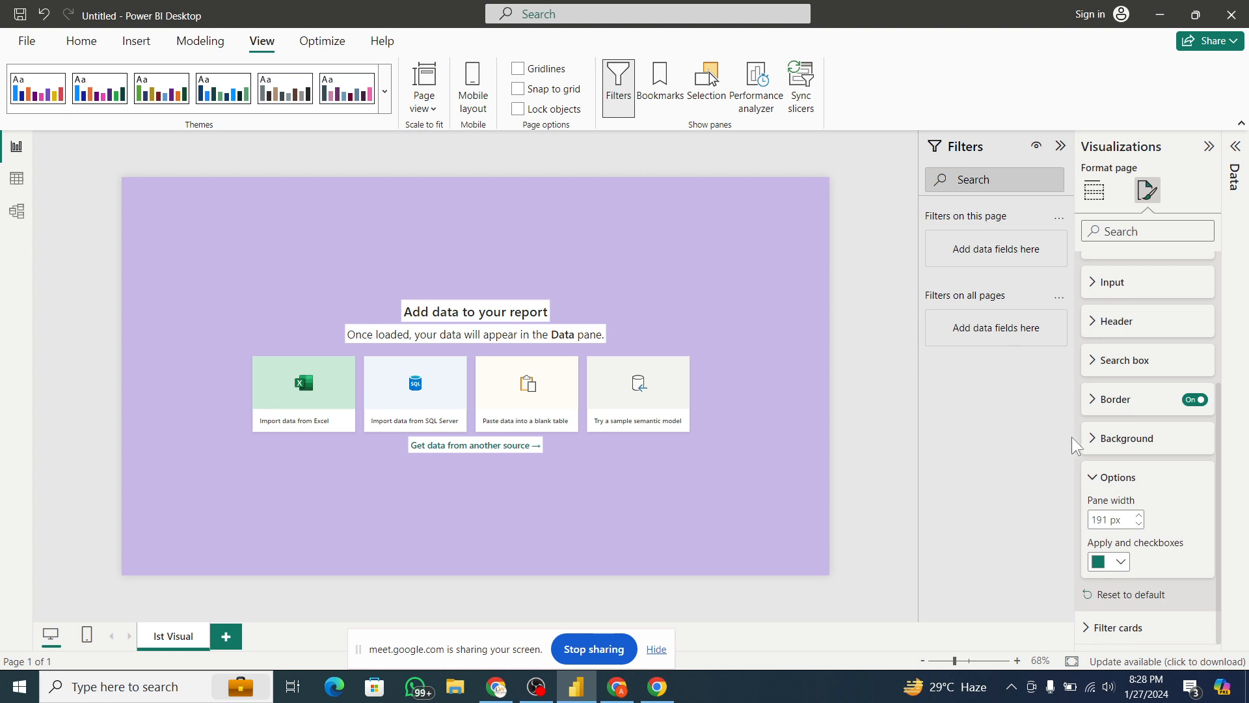
right_click(1104, 489)
click(1117, 477)
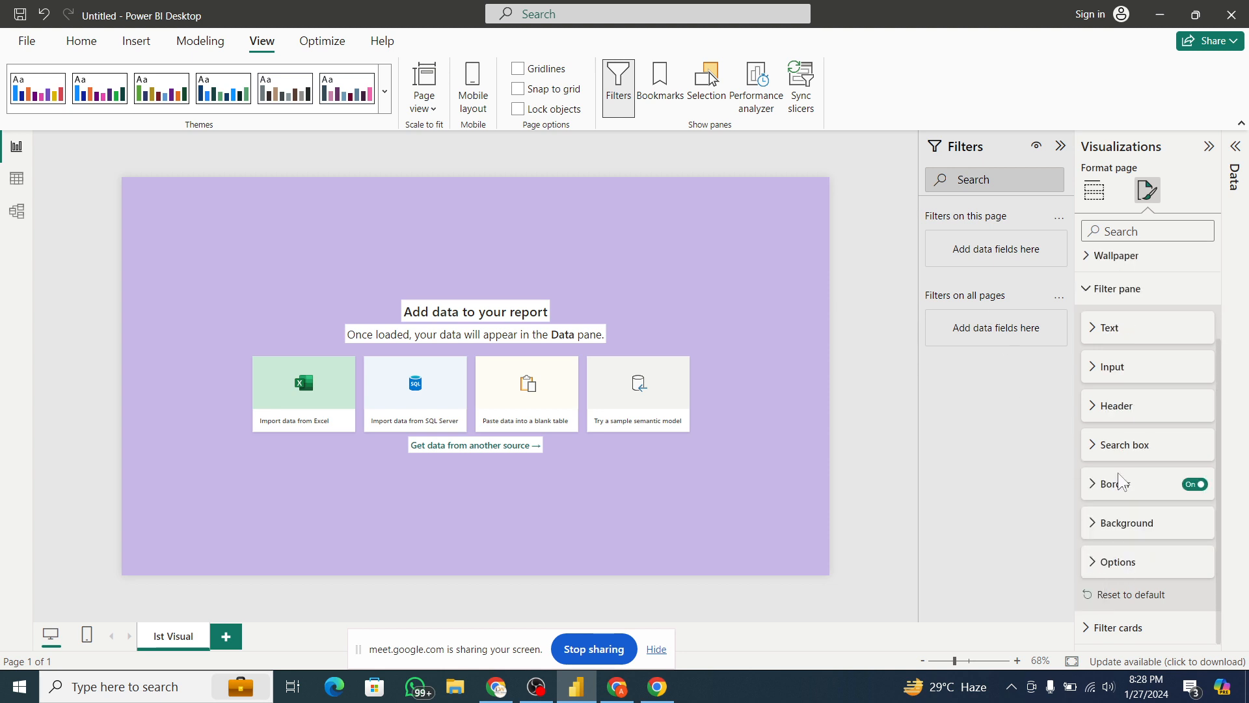
- Look through the filter cards settings, and collapse the filter cards and filter pane sections
click(1086, 641)
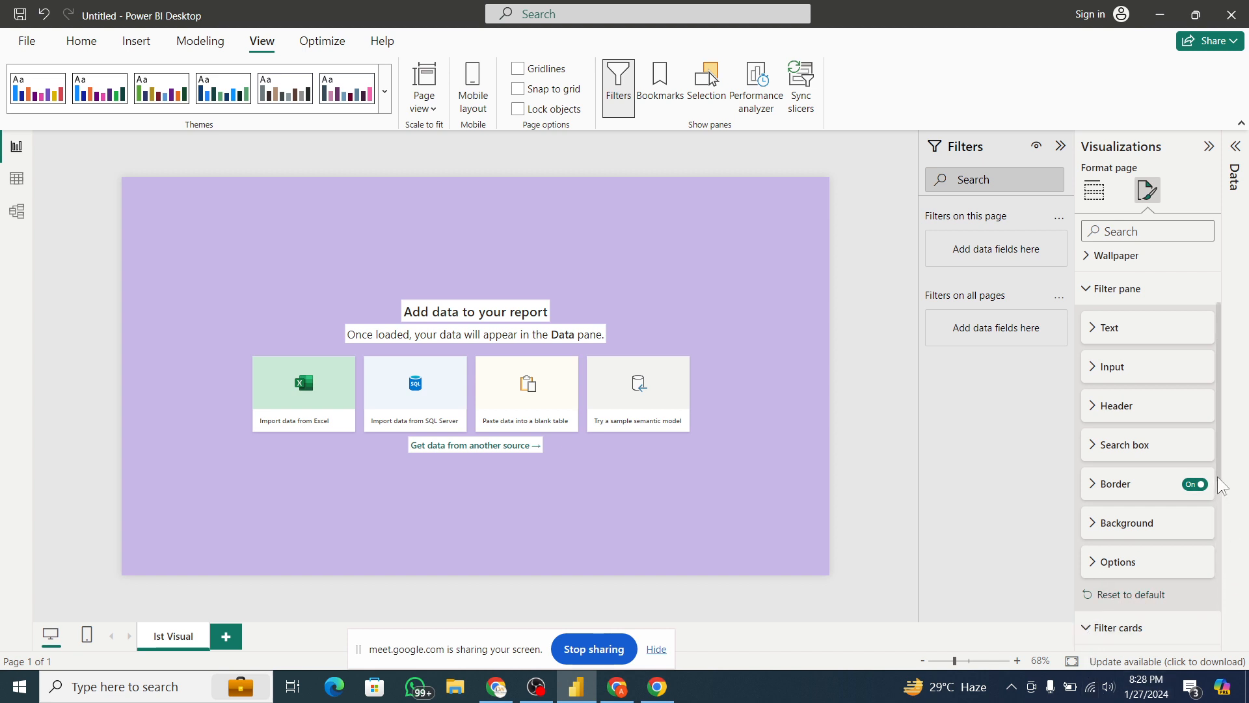
drag(1221, 485, 1211, 563)
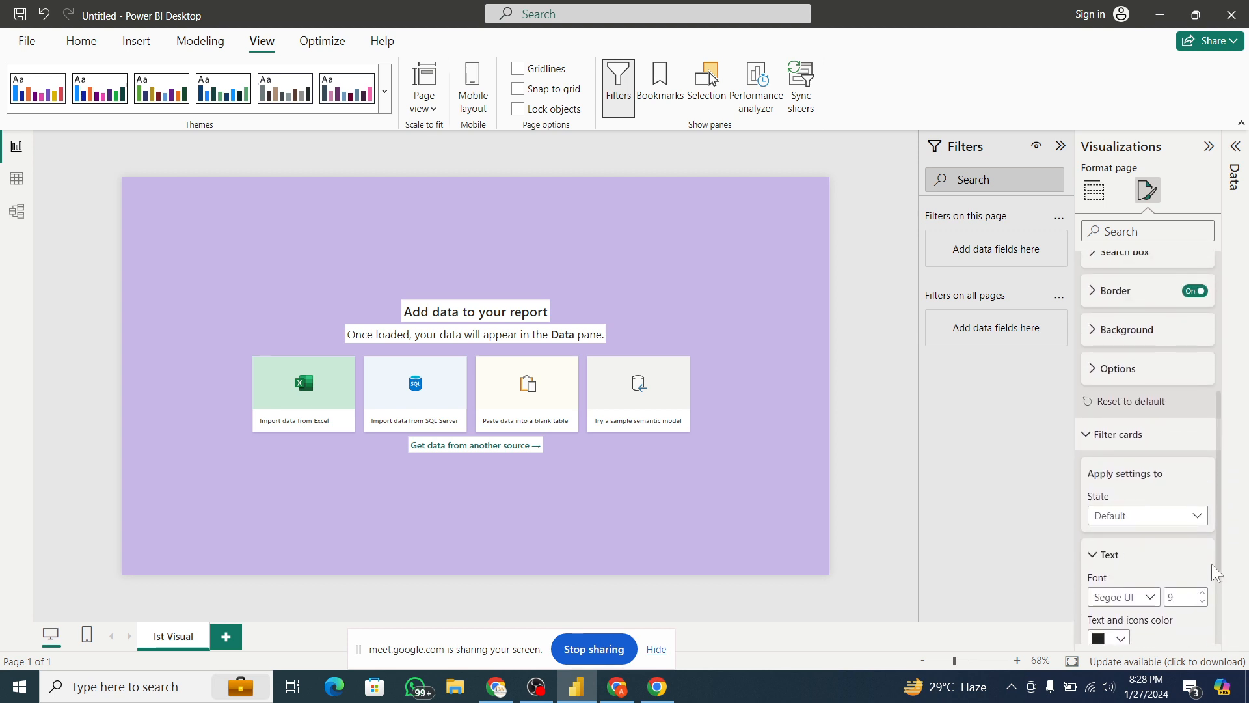
click(1092, 436)
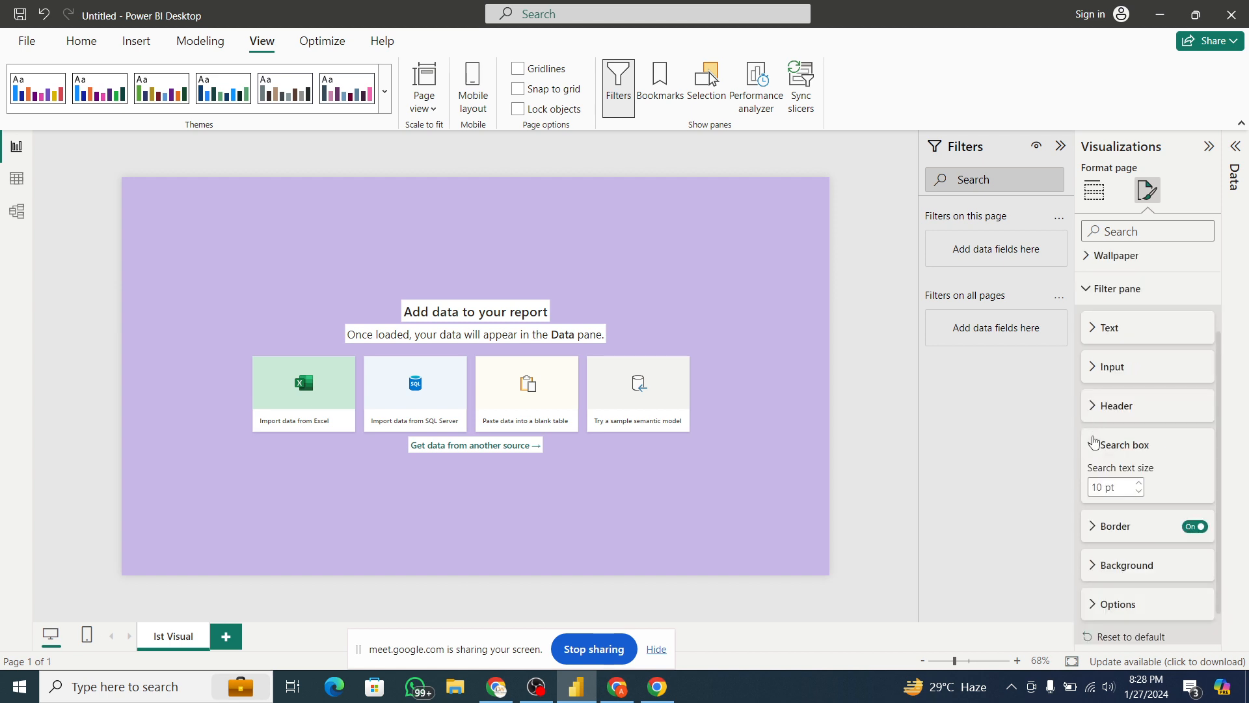
click(1095, 442)
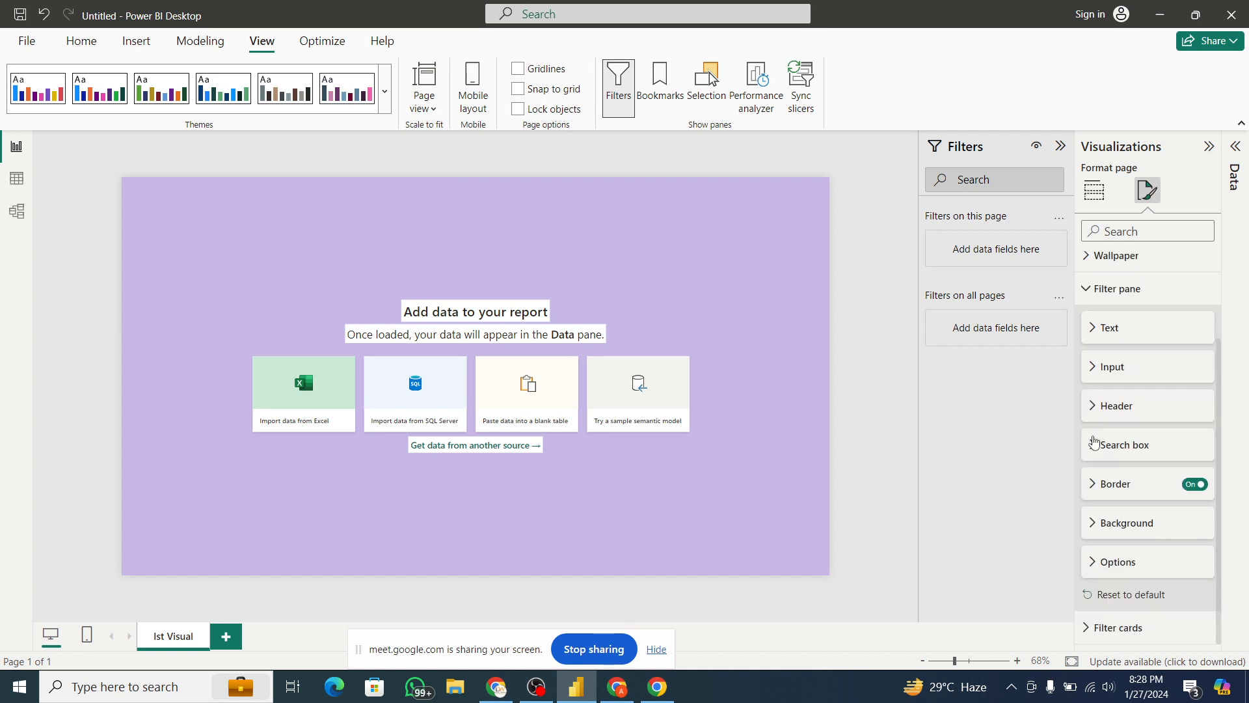
click(1105, 302)
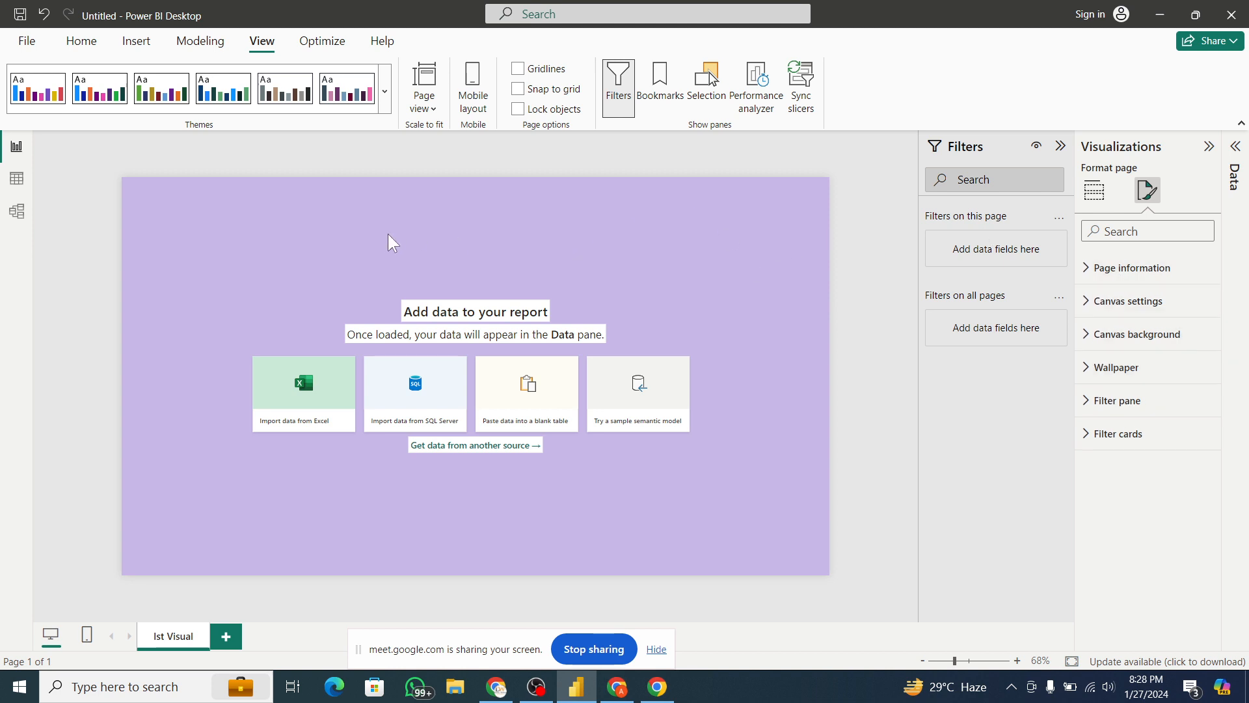
- Insert a text box on the report page
click(80, 43)
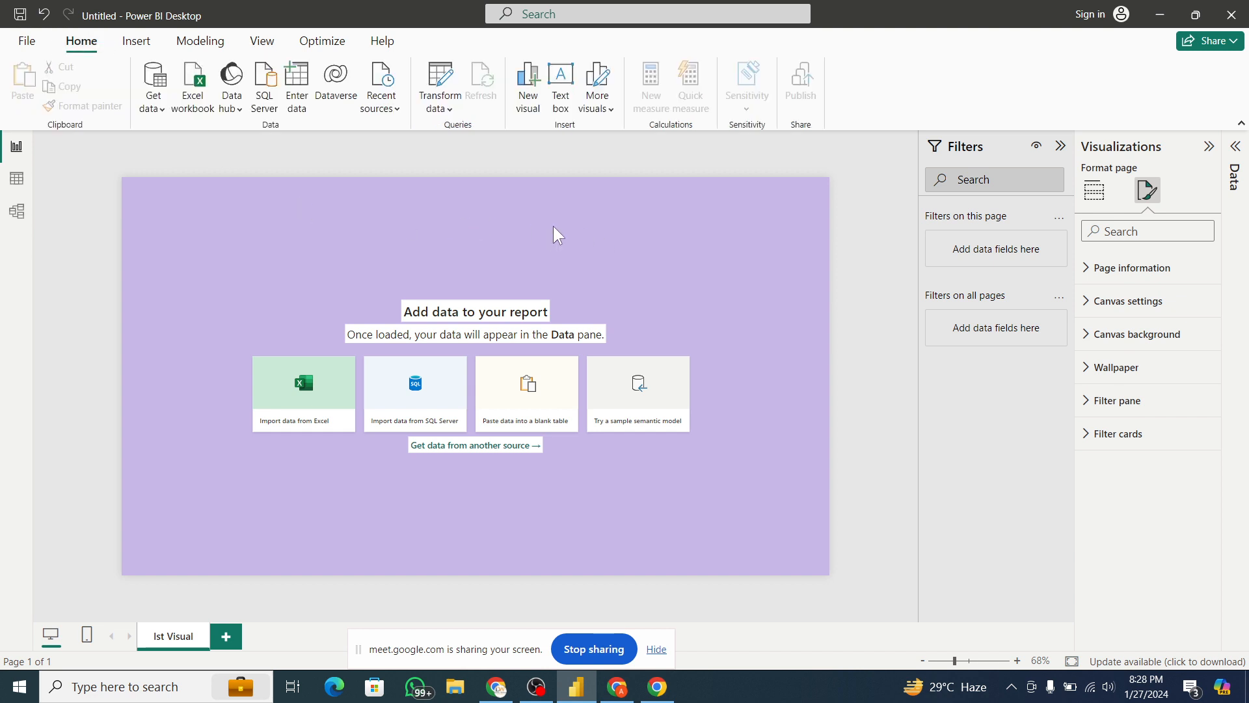
click(145, 44)
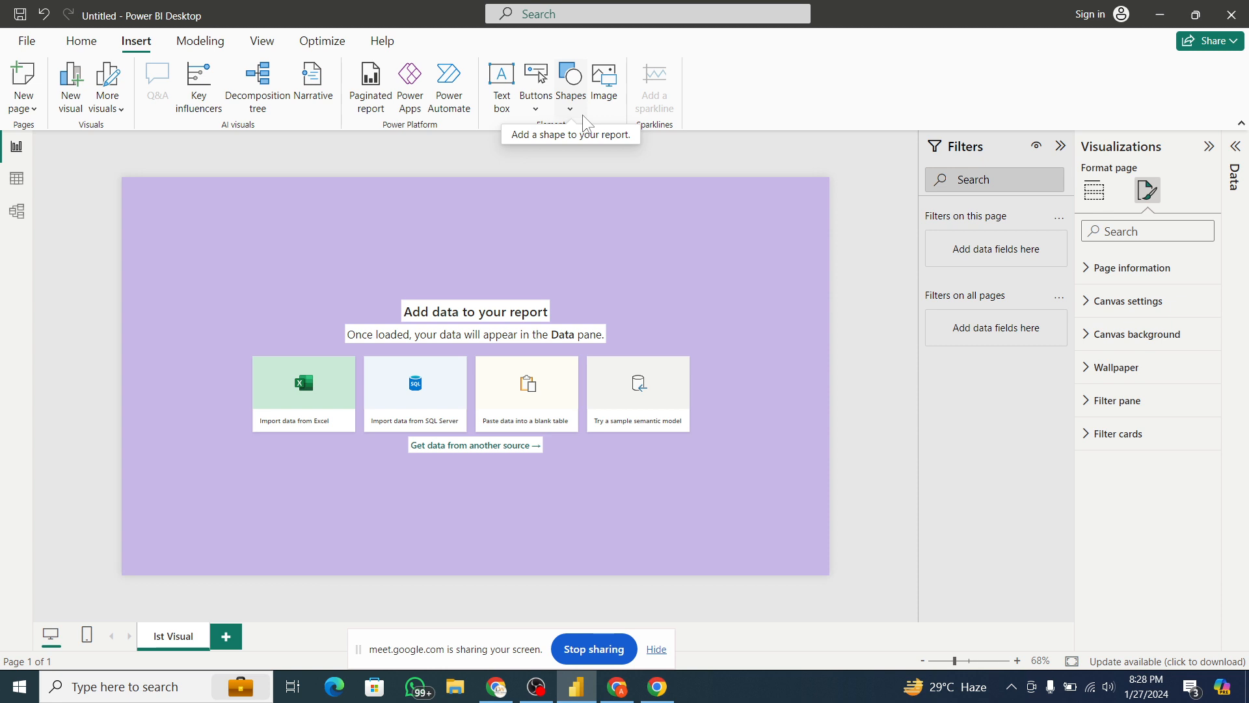
click(502, 91)
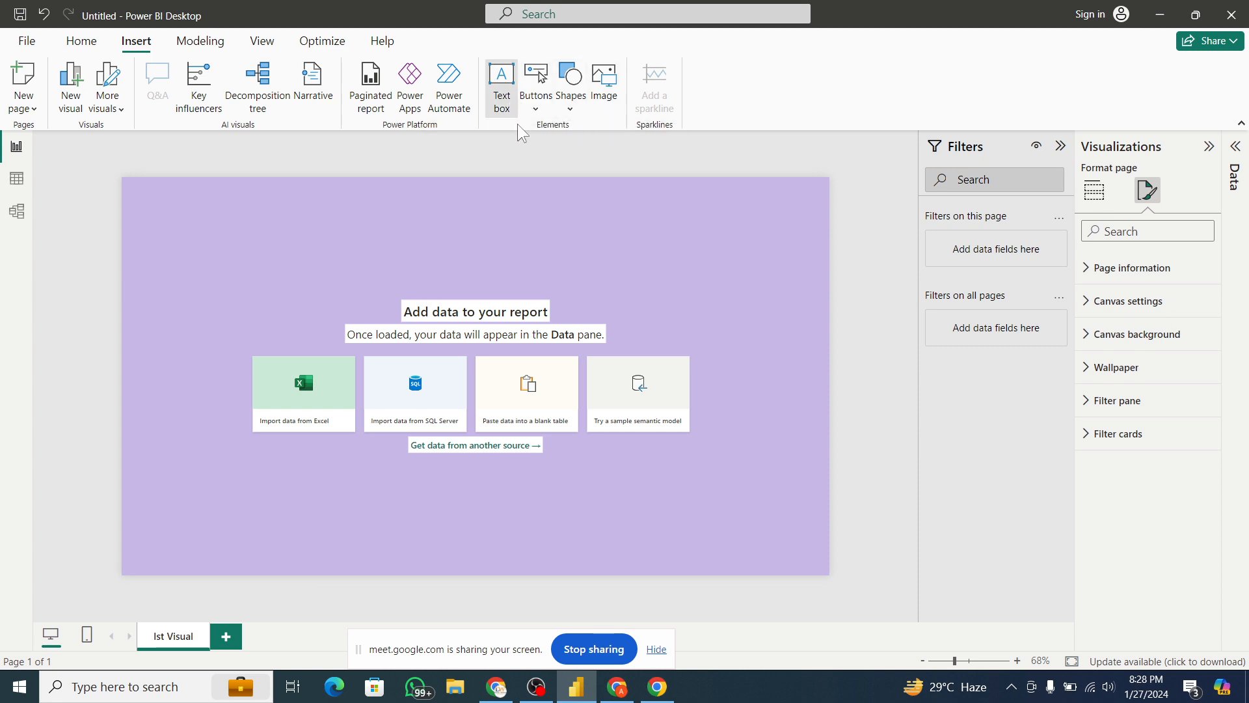
click(244, 275)
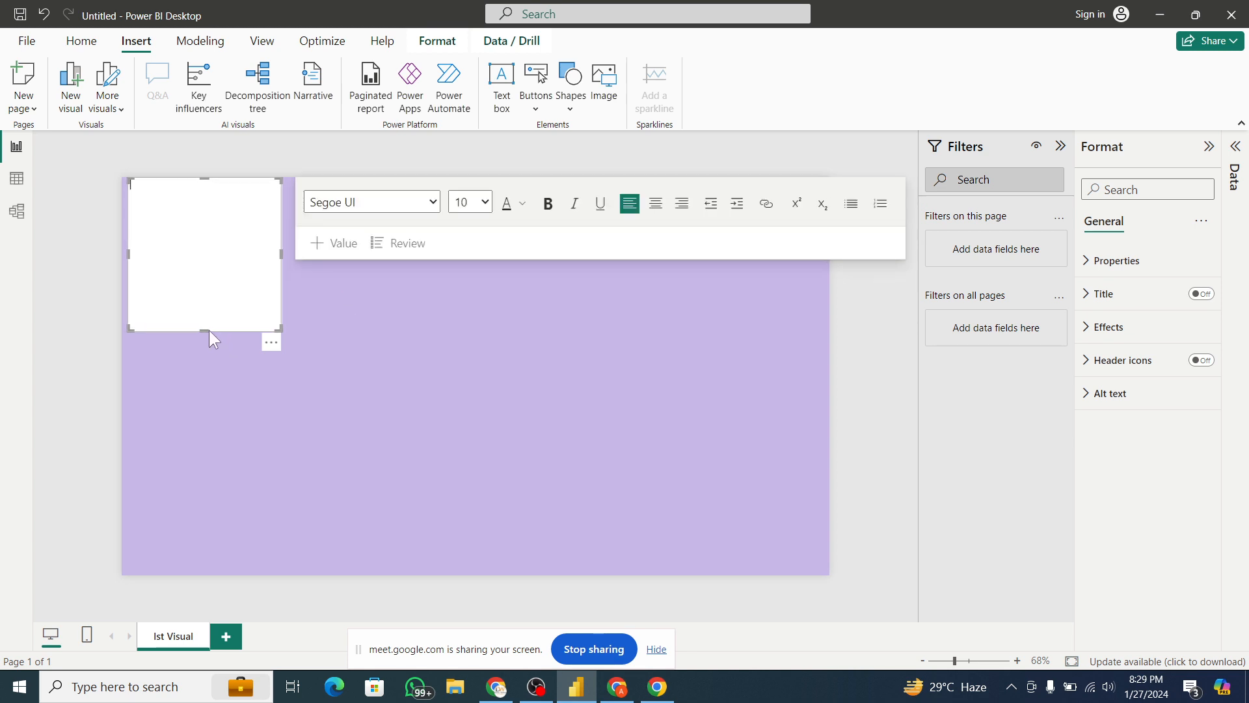
- Position and resize the text box as a thin banner spanning the full width of the page's upper edge
drag(209, 330, 186, 214)
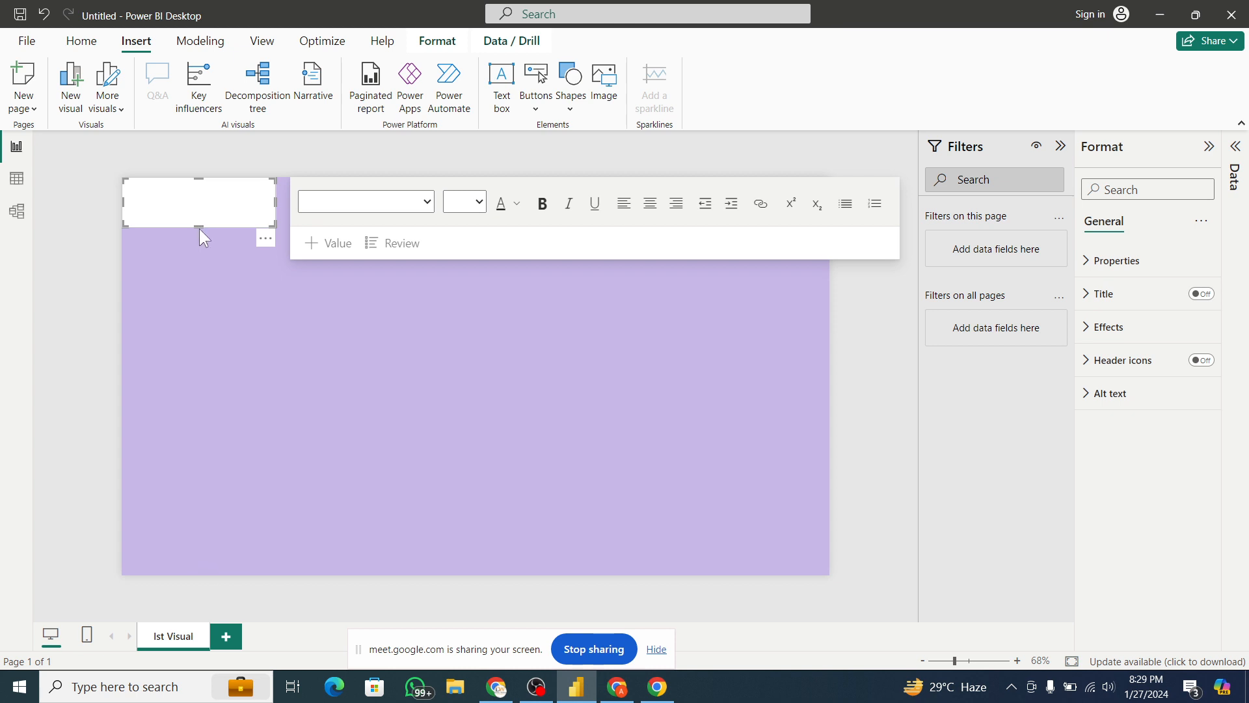
click(204, 238)
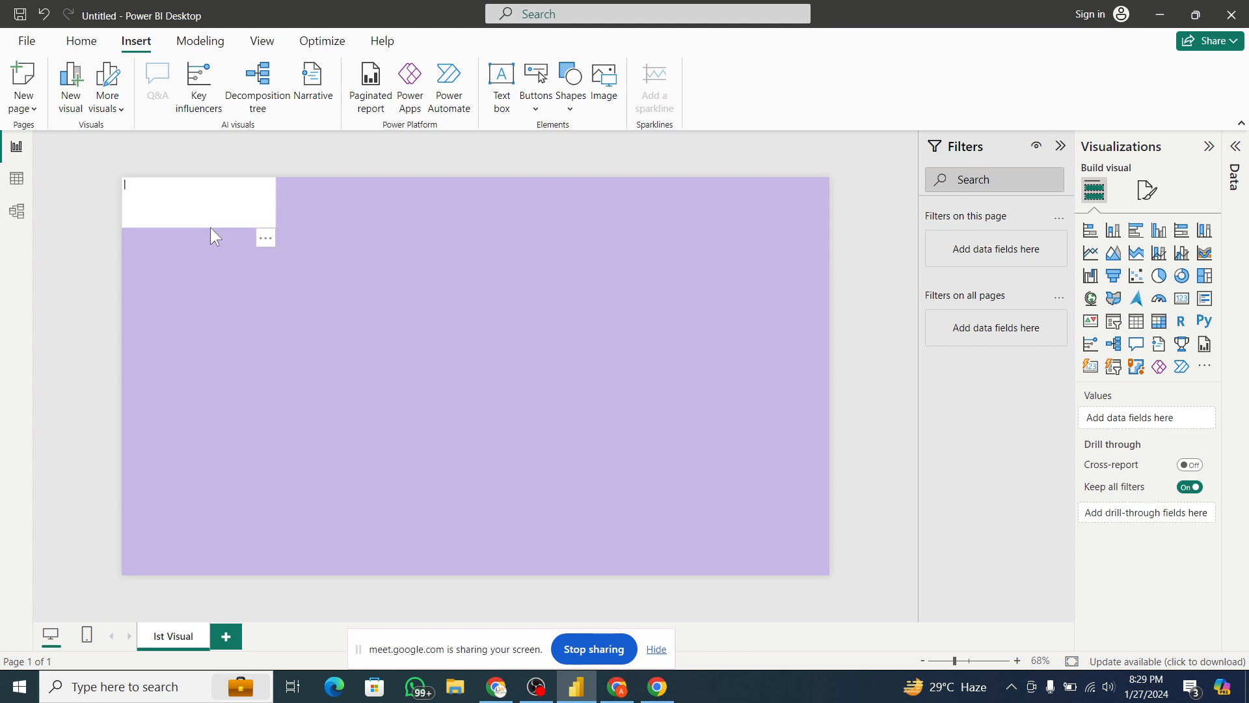
click(217, 223)
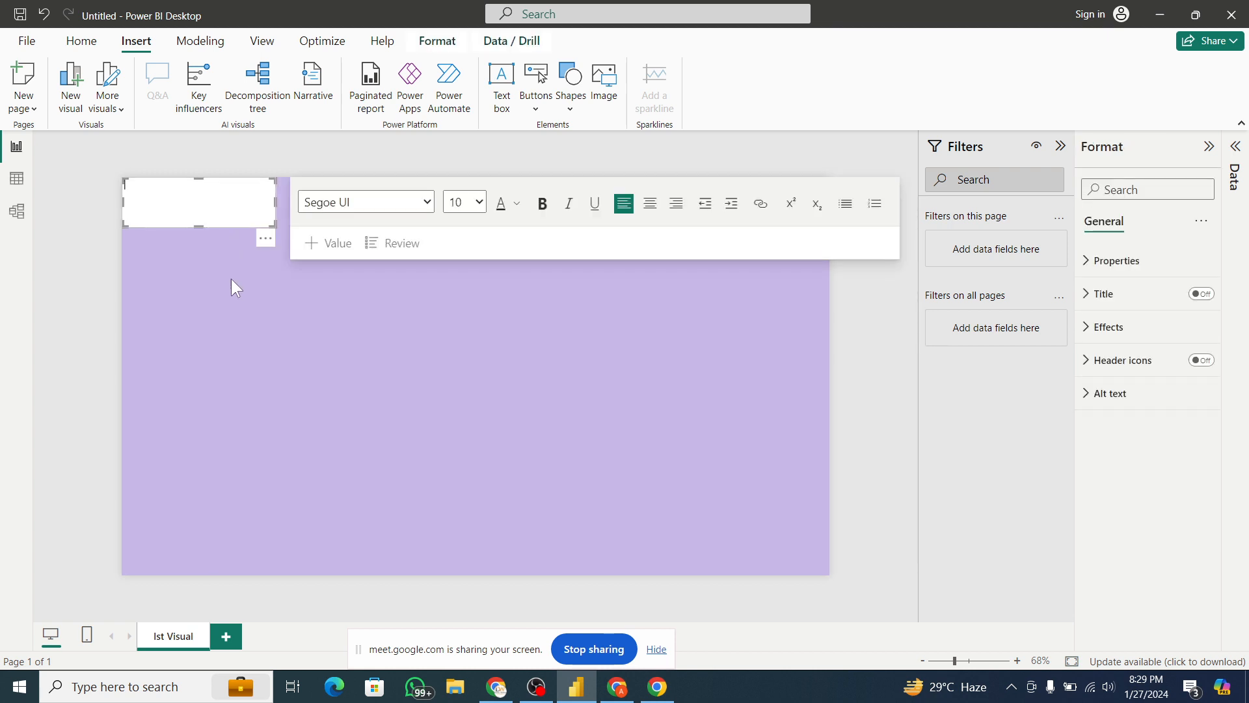
mouse_move(208, 228)
mouse_down()
mouse_move(217, 291)
mouse_move(379, 394)
mouse_move(489, 345)
mouse_move(419, 290)
mouse_move(196, 217)
mouse_up()
click(241, 224)
drag(275, 225, 691, 232)
drag(803, 224, 856, 225)
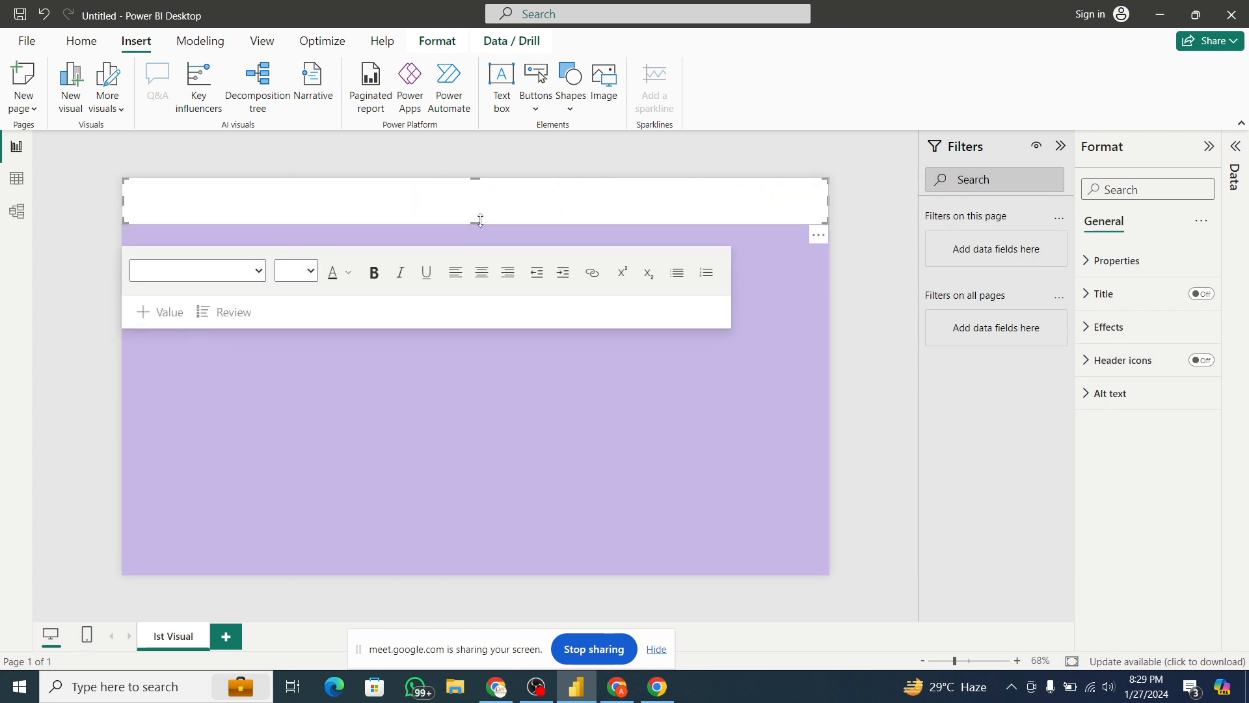
drag(481, 220, 478, 202)
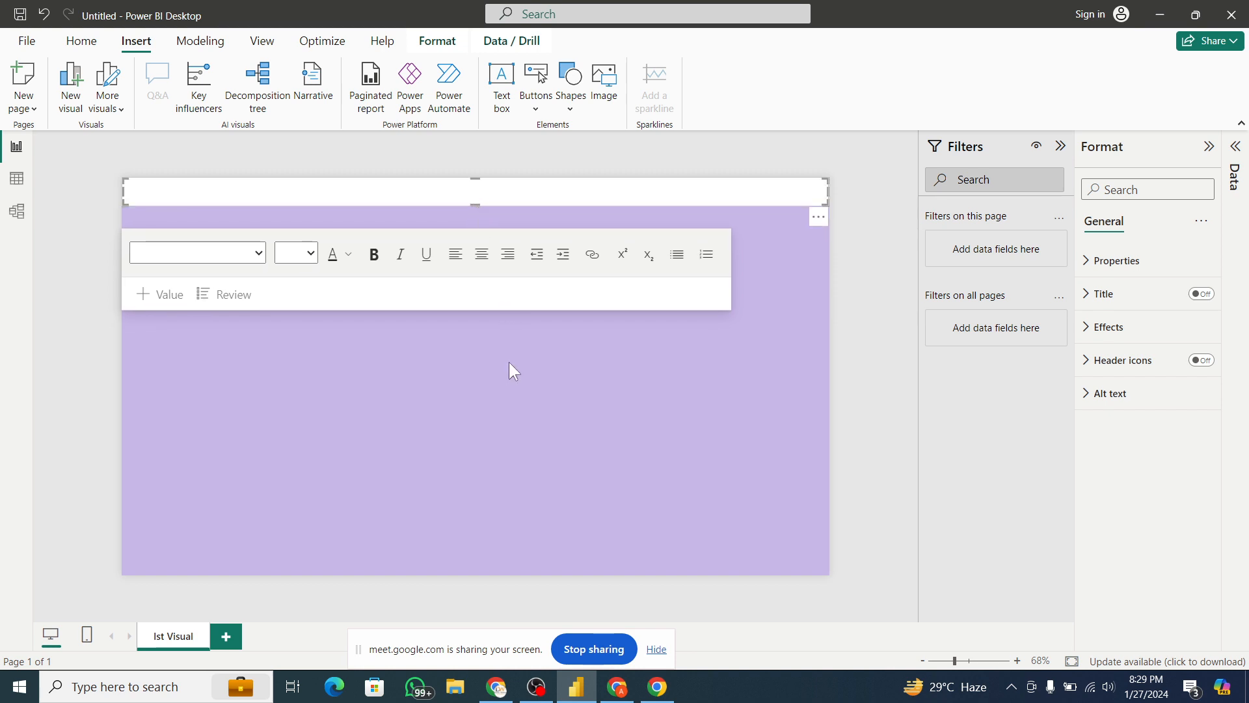
- Enter the title "My First Visual Report" in the banner text box
click(304, 187)
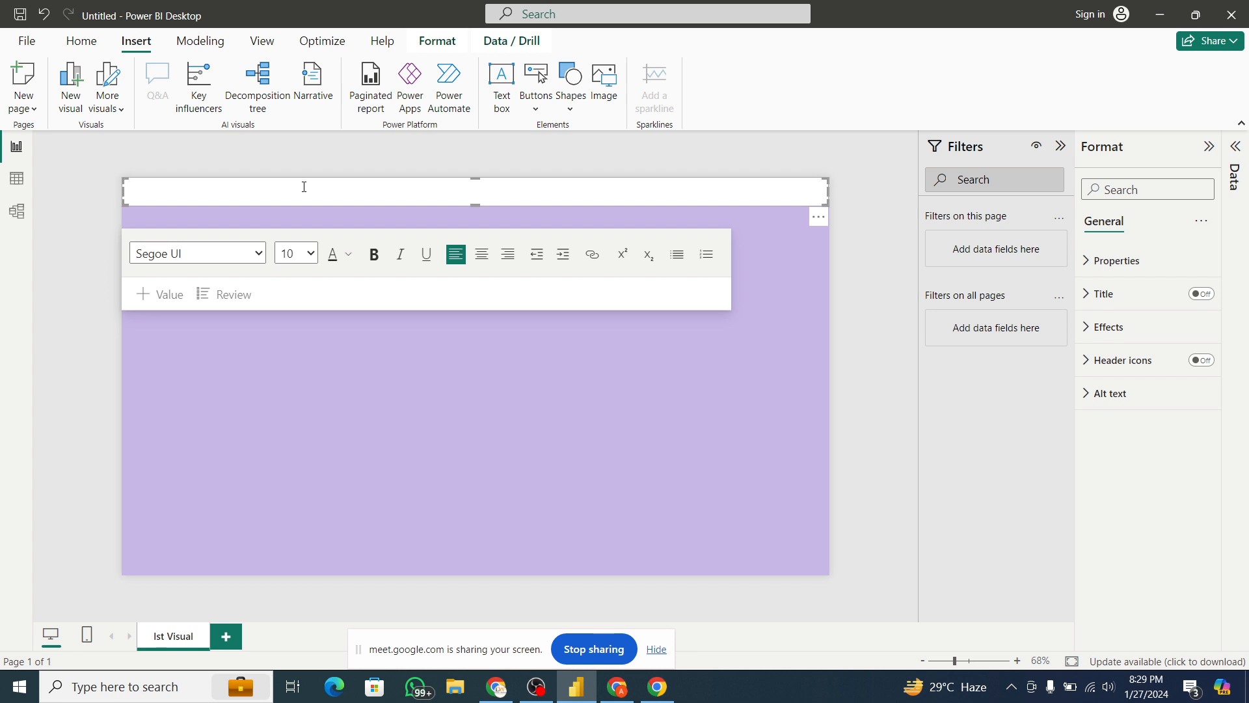
text(My Firts)
key(BackSpace)
text(st Visual Report)
- Set the "My First Visual Report" banner title to font size 24 and center it horizontally
drag(304, 187, 112, 174)
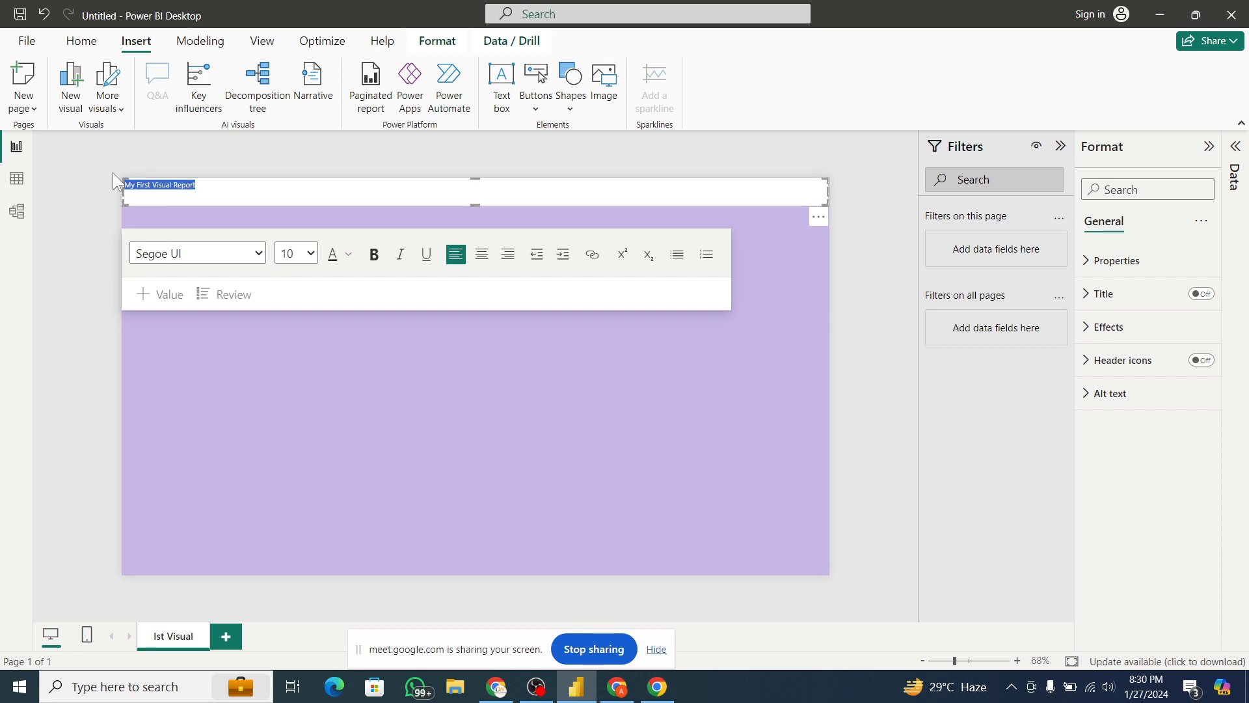
click(312, 255)
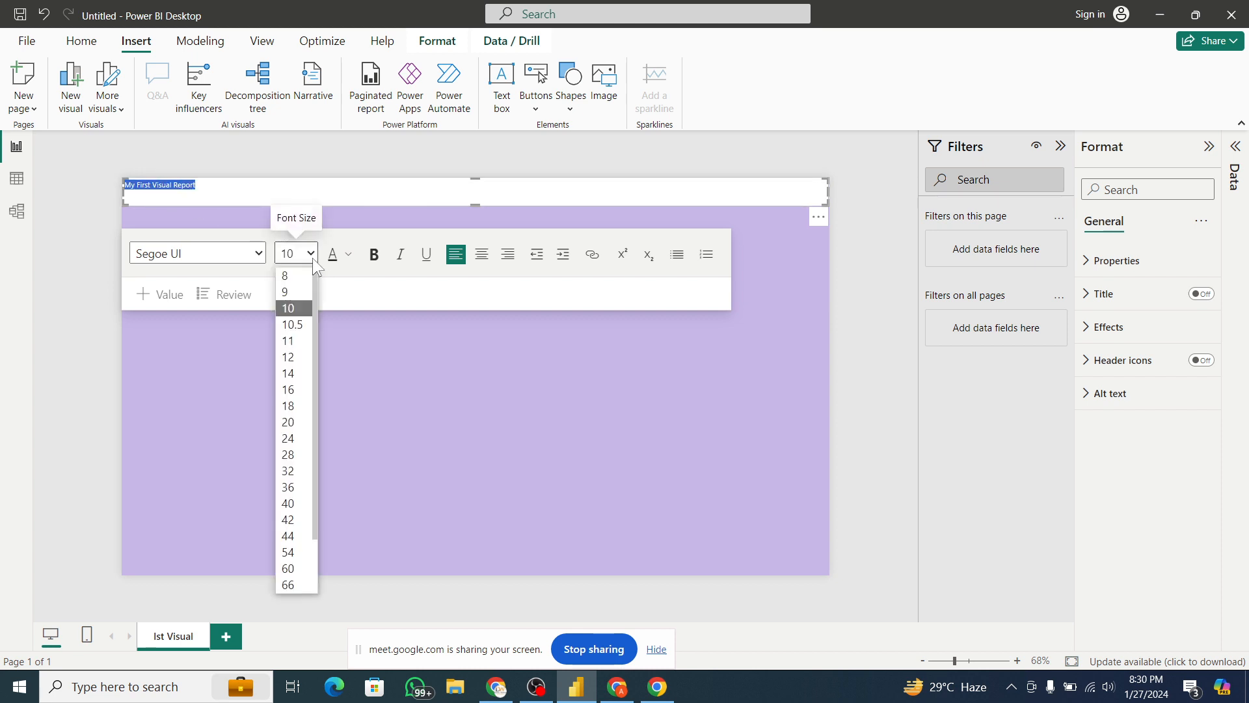
click(294, 438)
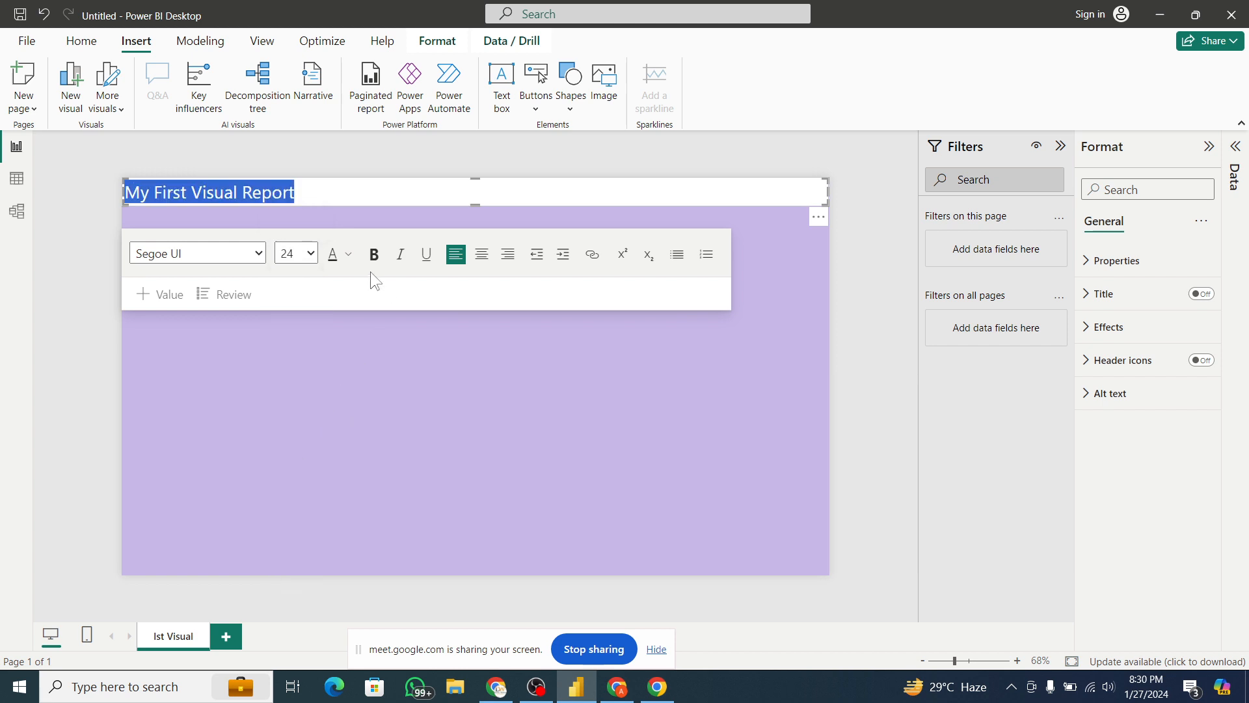
click(483, 256)
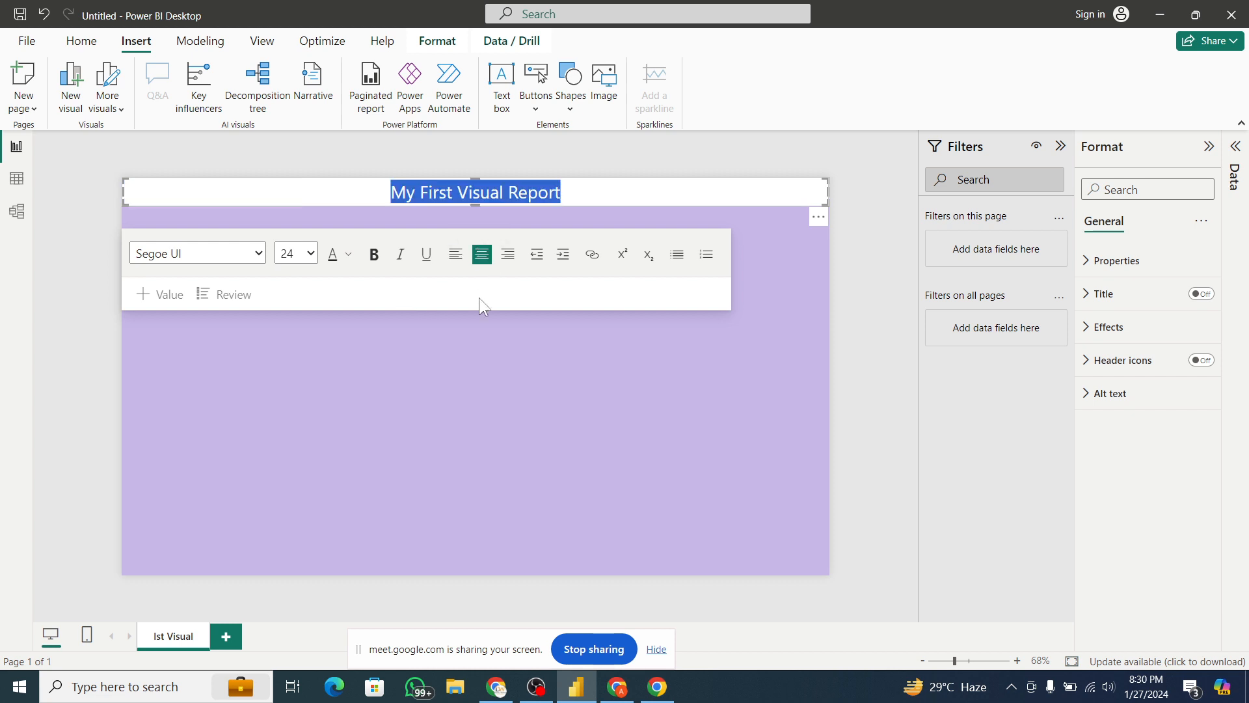
click(470, 338)
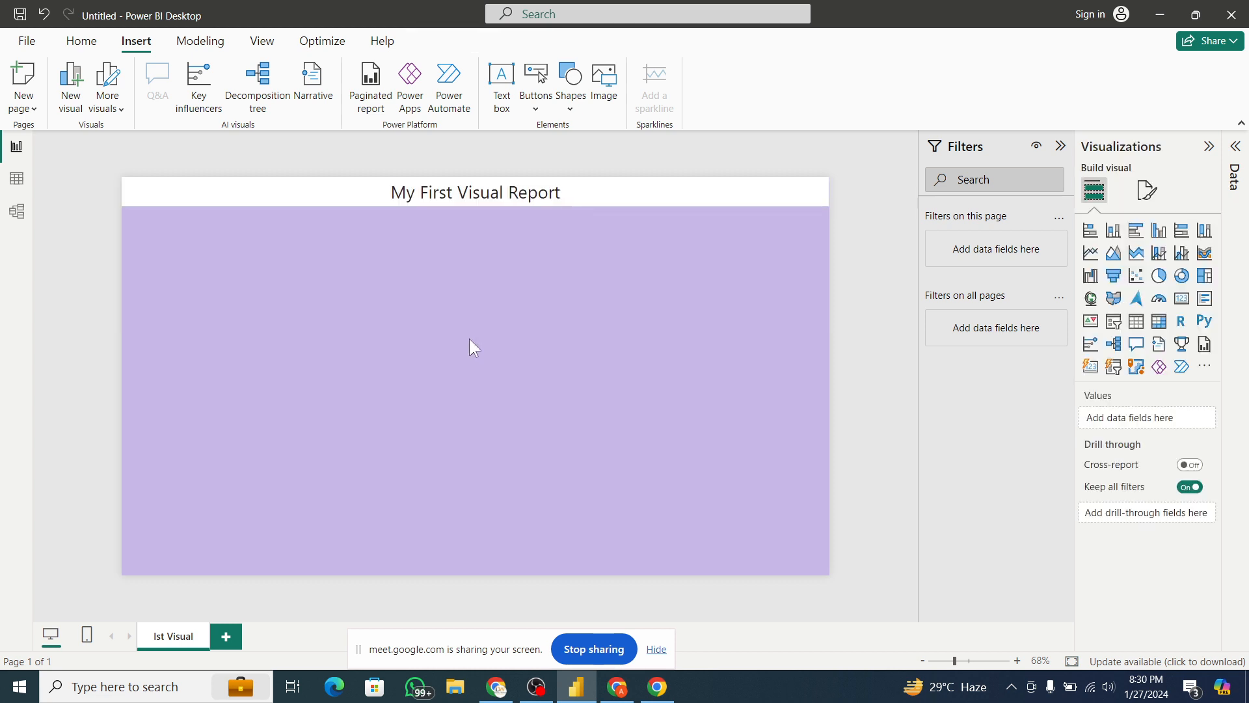
- Color the whole banner title with the orange theme color
click(424, 189)
double_click(424, 189)
triple_click(424, 189)
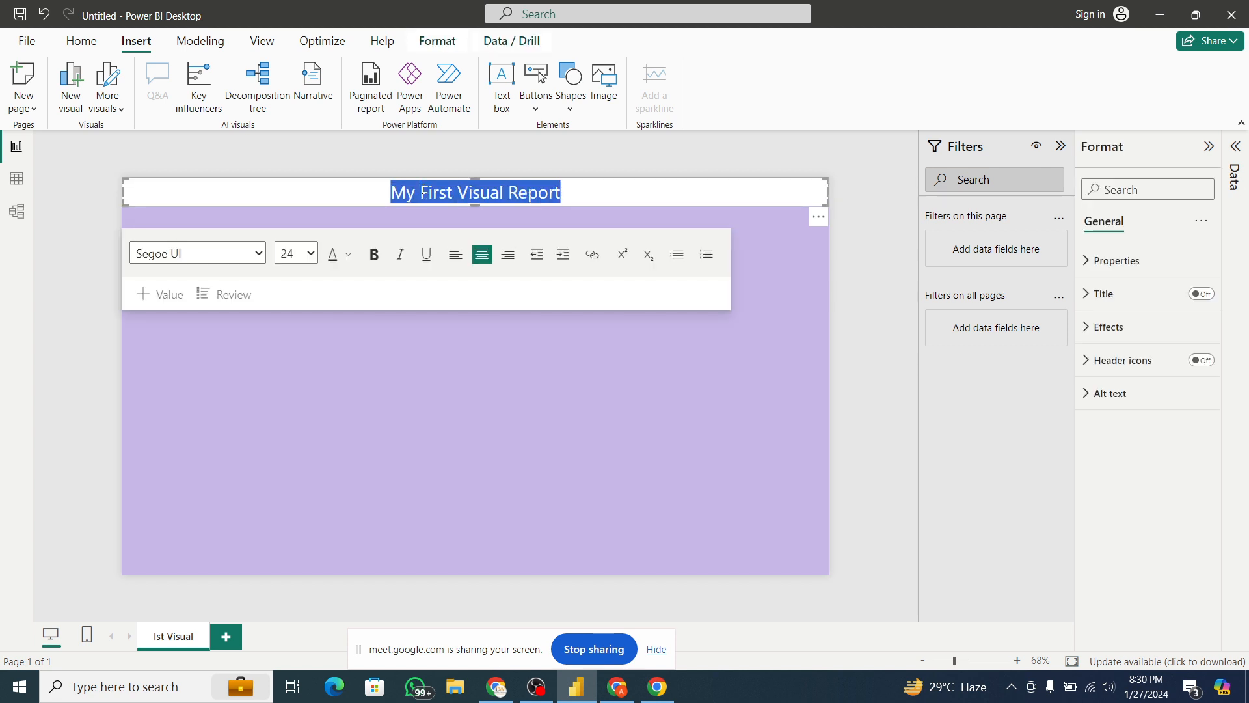
click(350, 255)
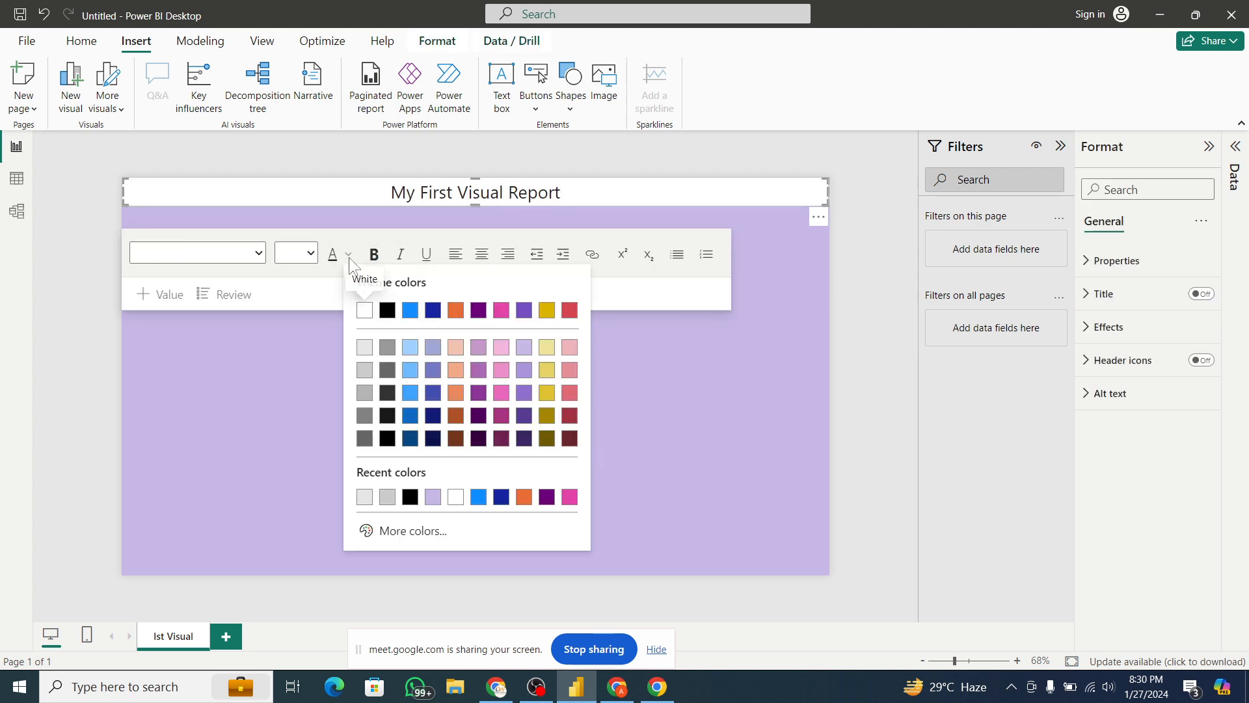
click(537, 194)
triple_click(536, 194)
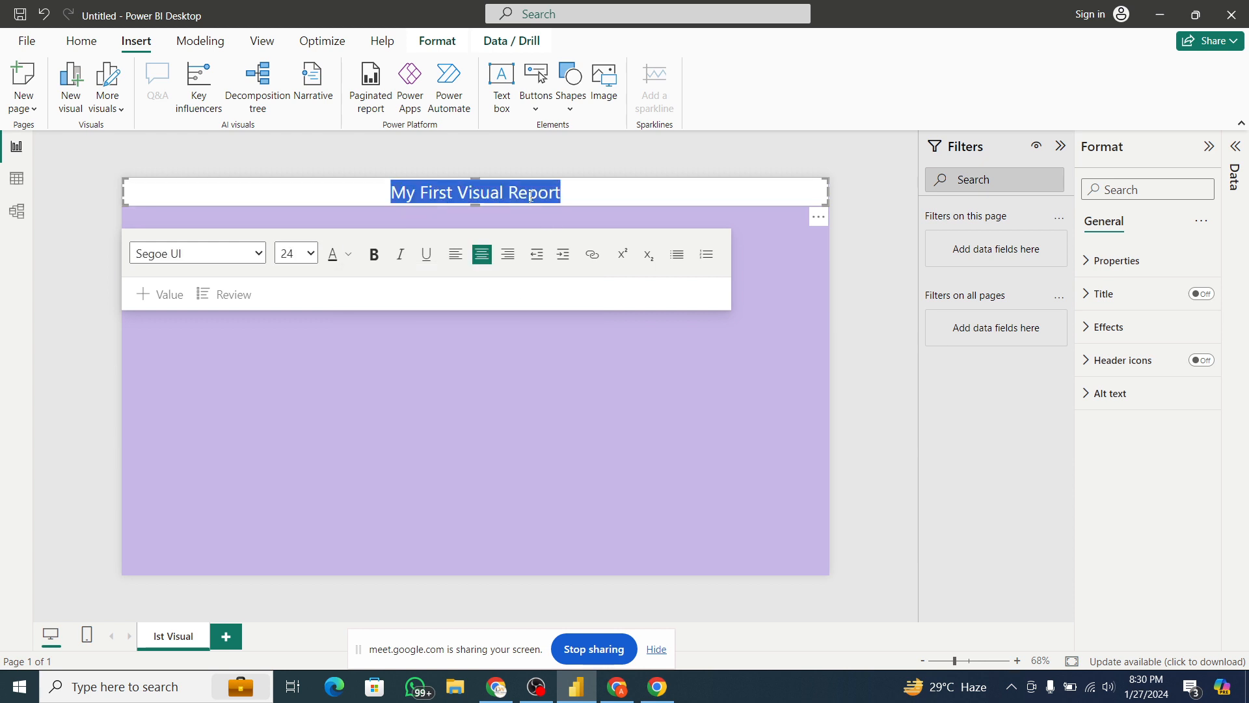
click(350, 255)
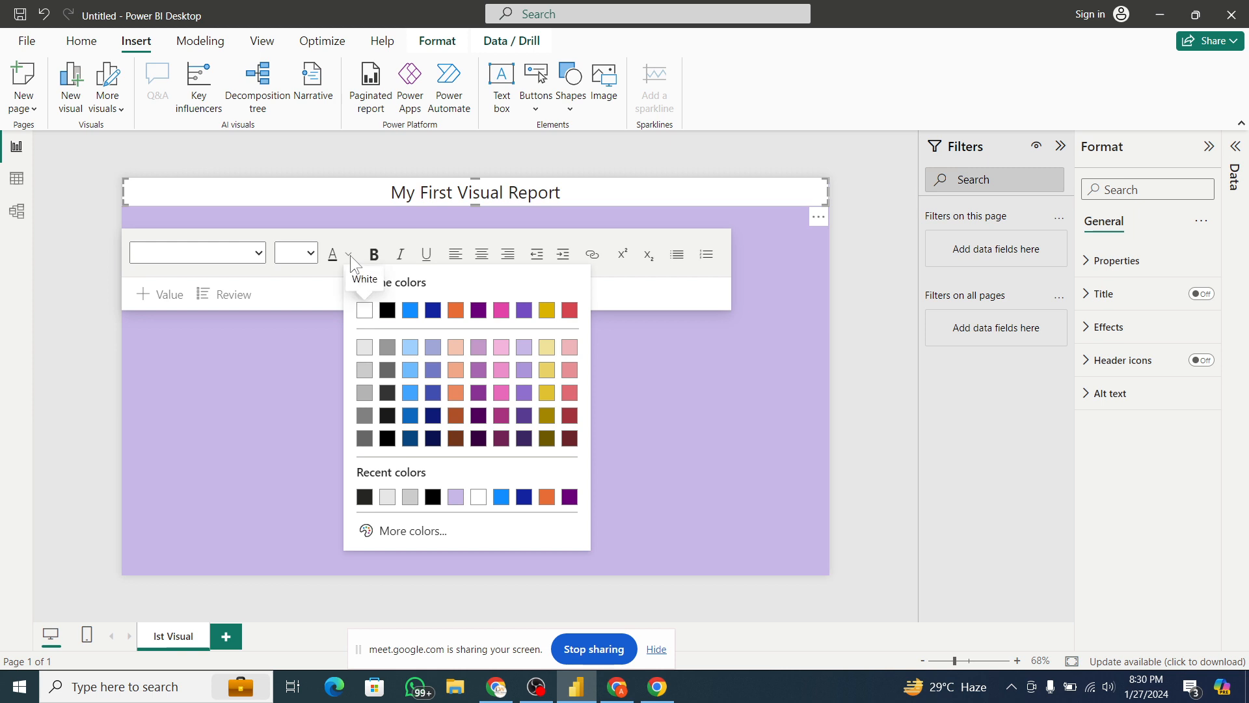
click(458, 315)
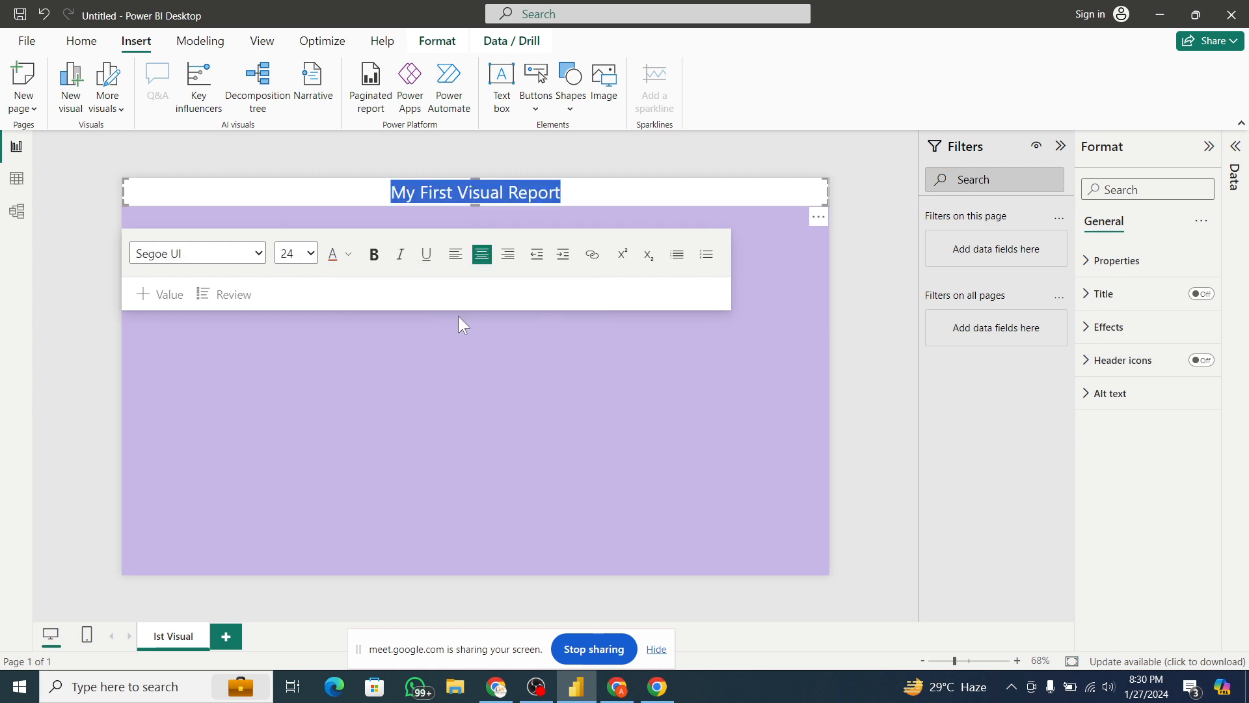
click(458, 315)
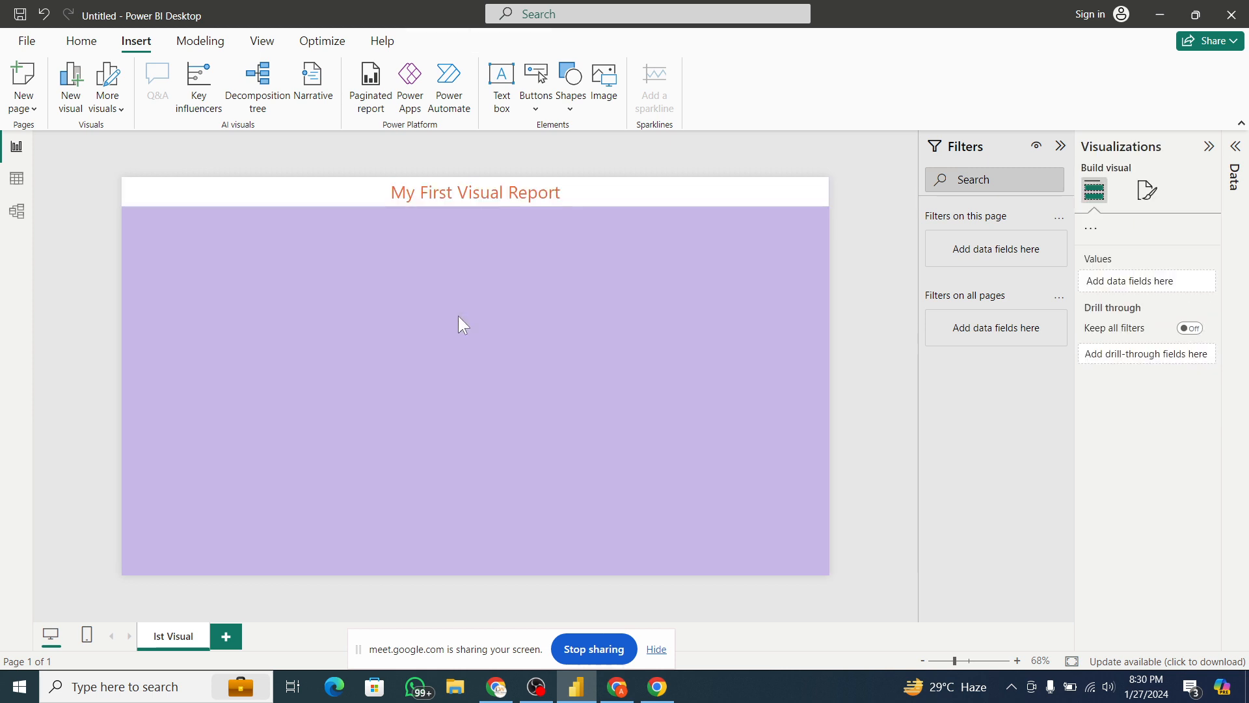
- Recolor the whole banner title with a medium shade of the dark blue theme color
double_click(474, 194)
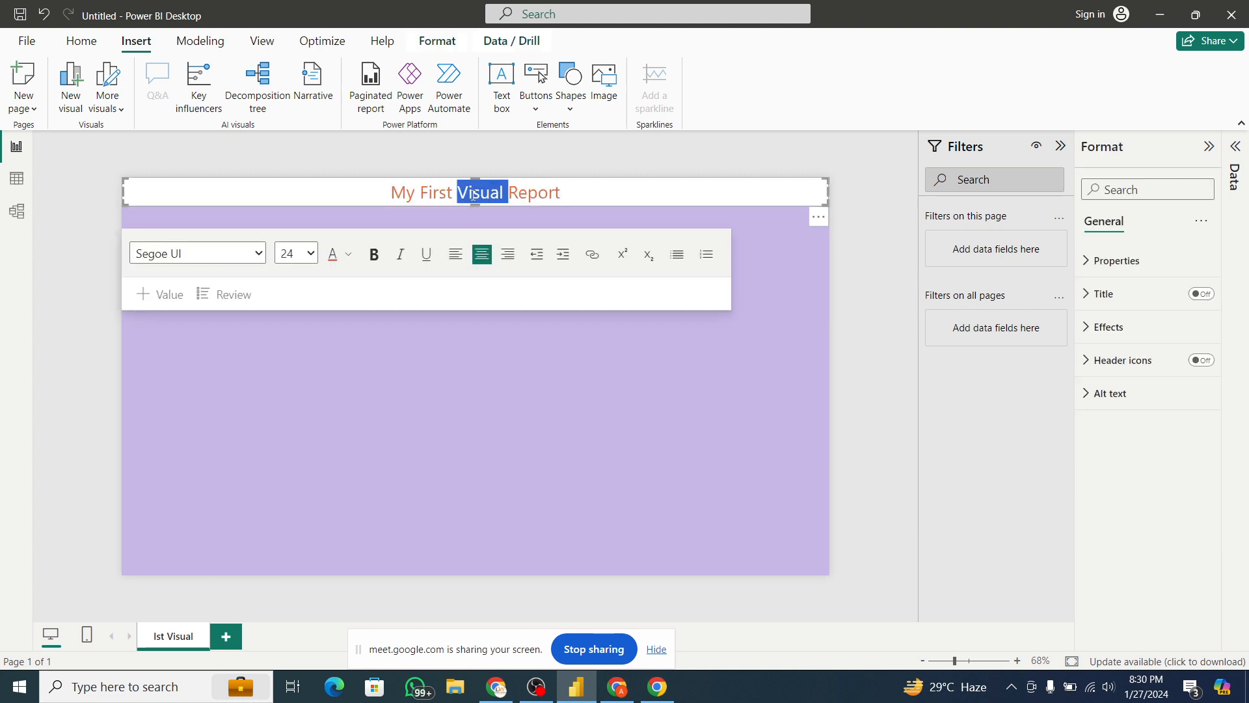
triple_click(475, 194)
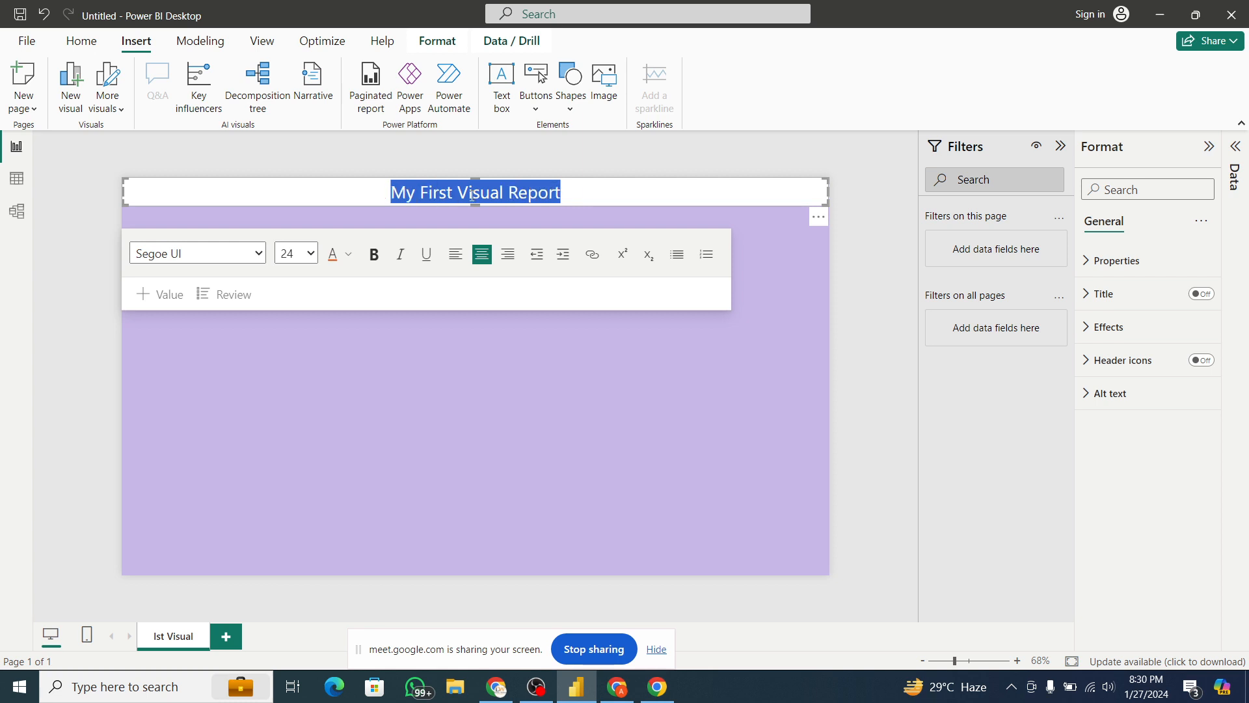
click(354, 260)
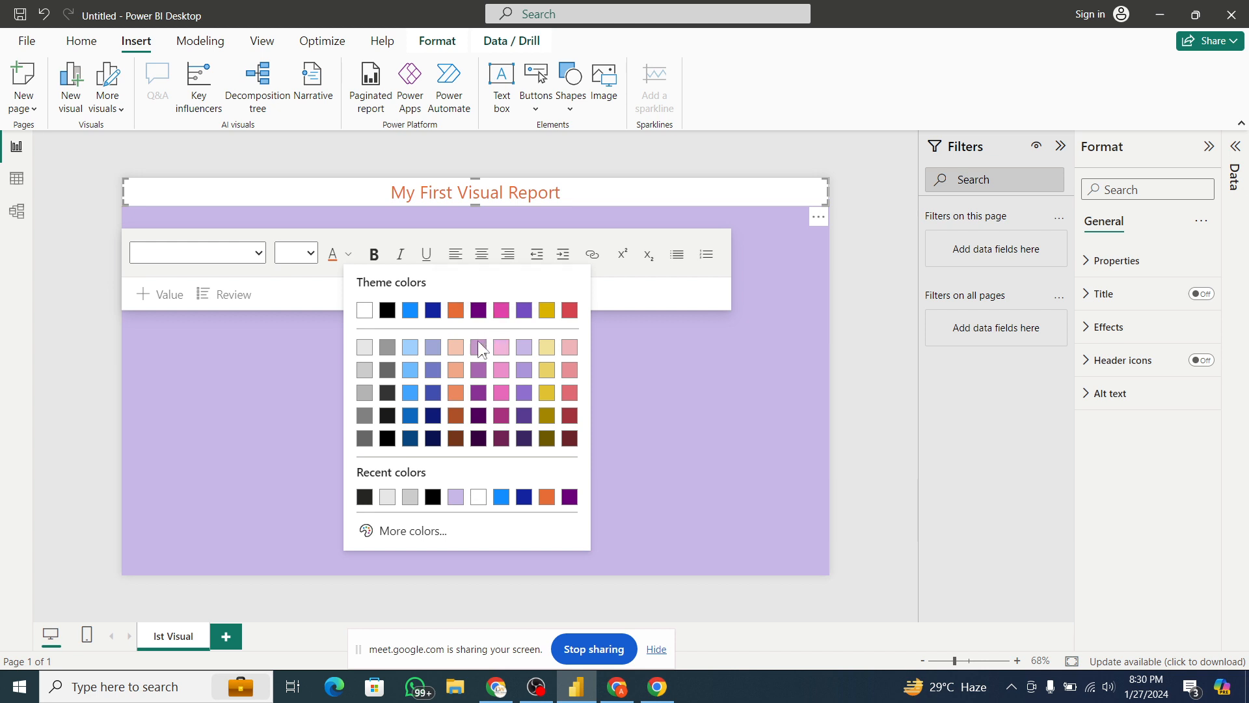
click(435, 393)
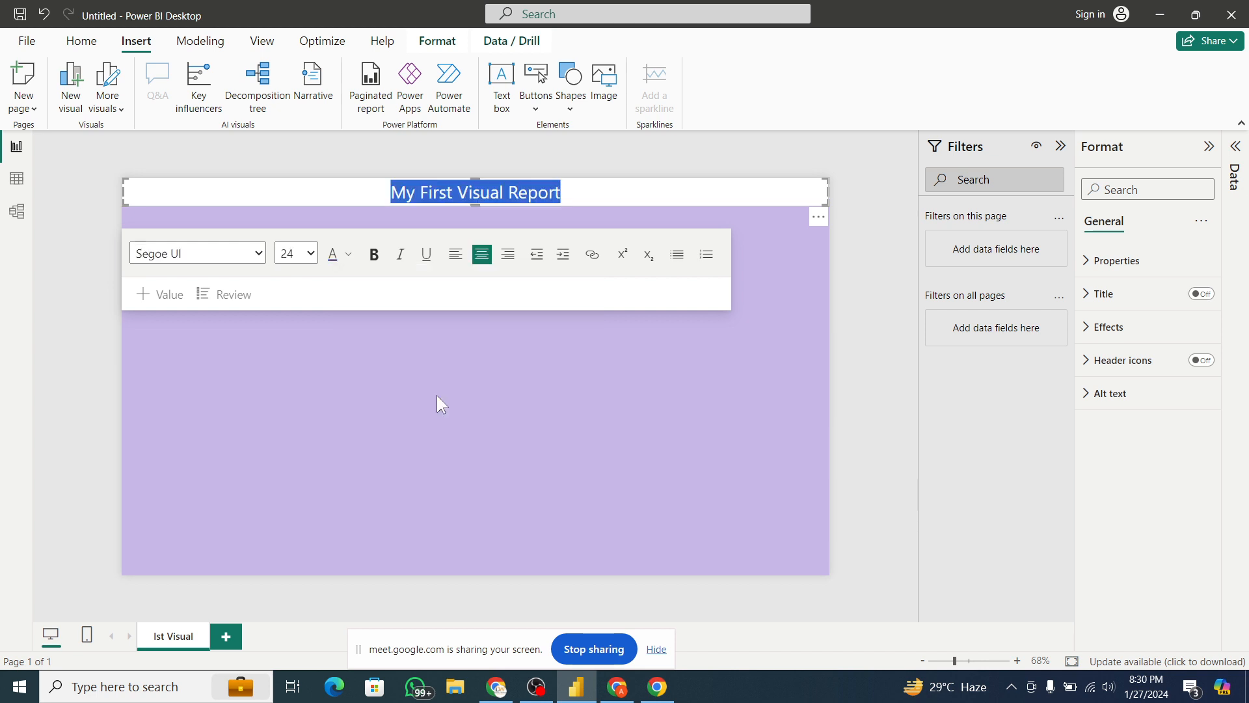
click(550, 365)
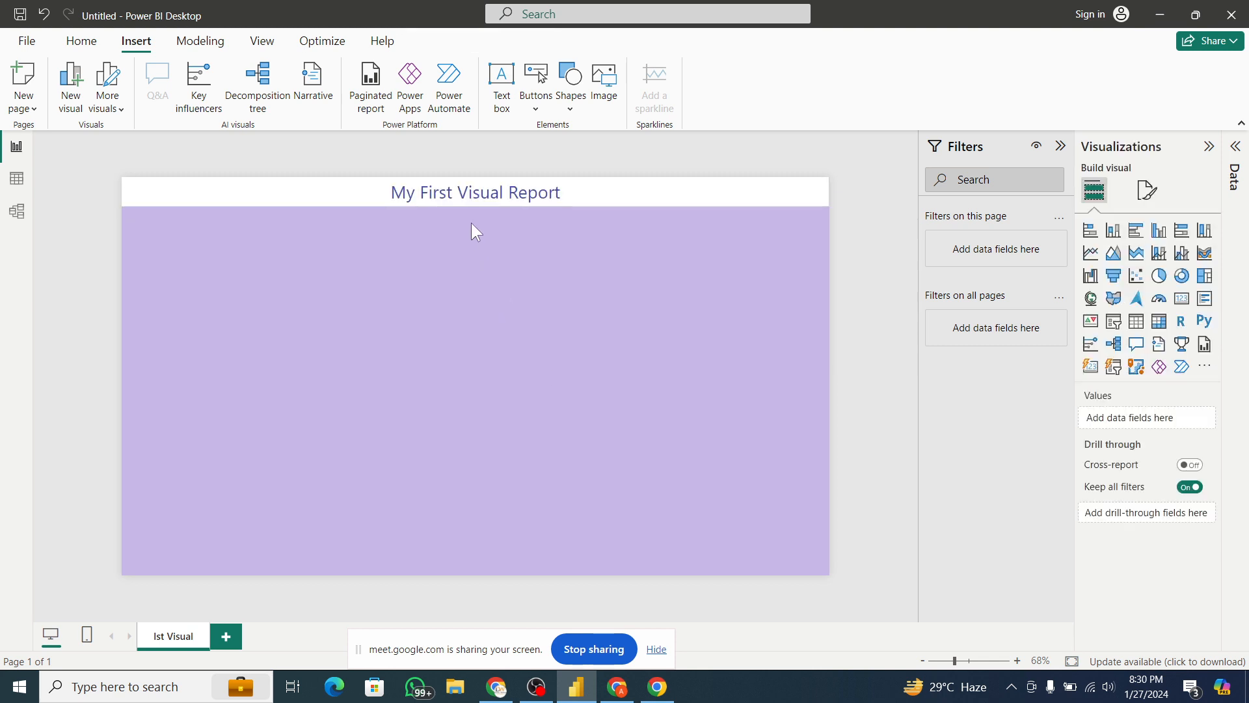
- Make the banner title bold and change its font to Tahoma
click(469, 197)
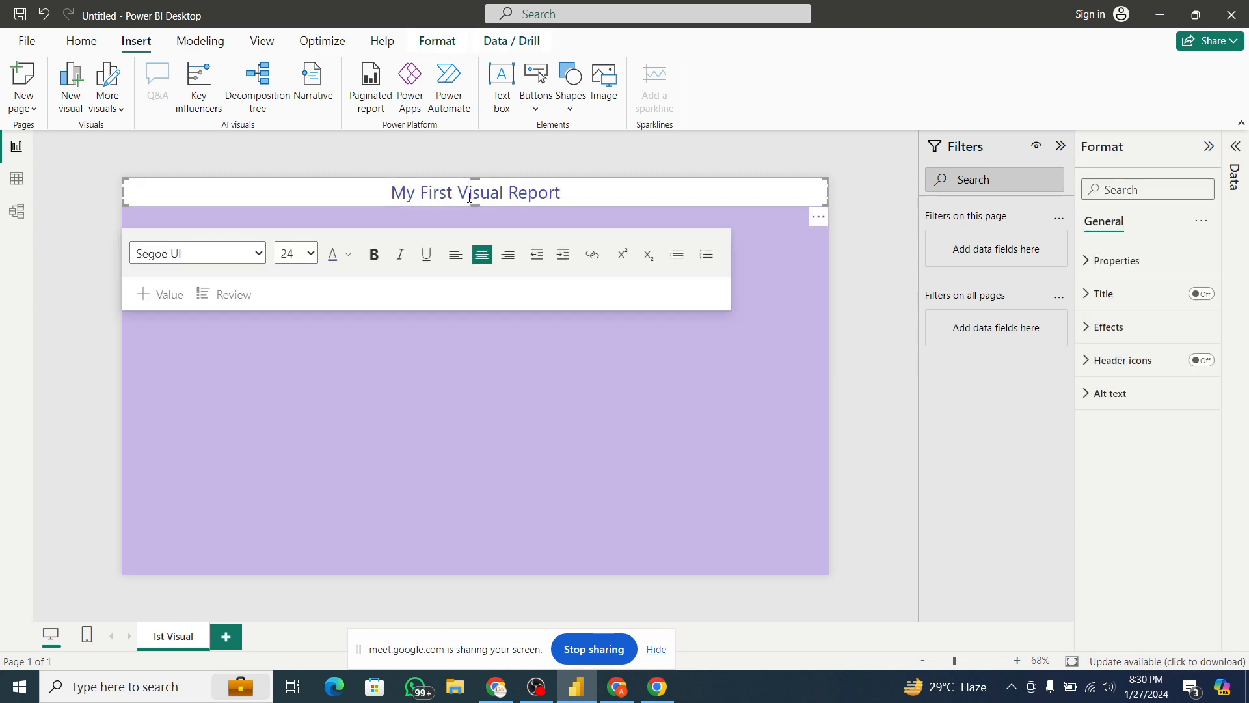
triple_click(469, 195)
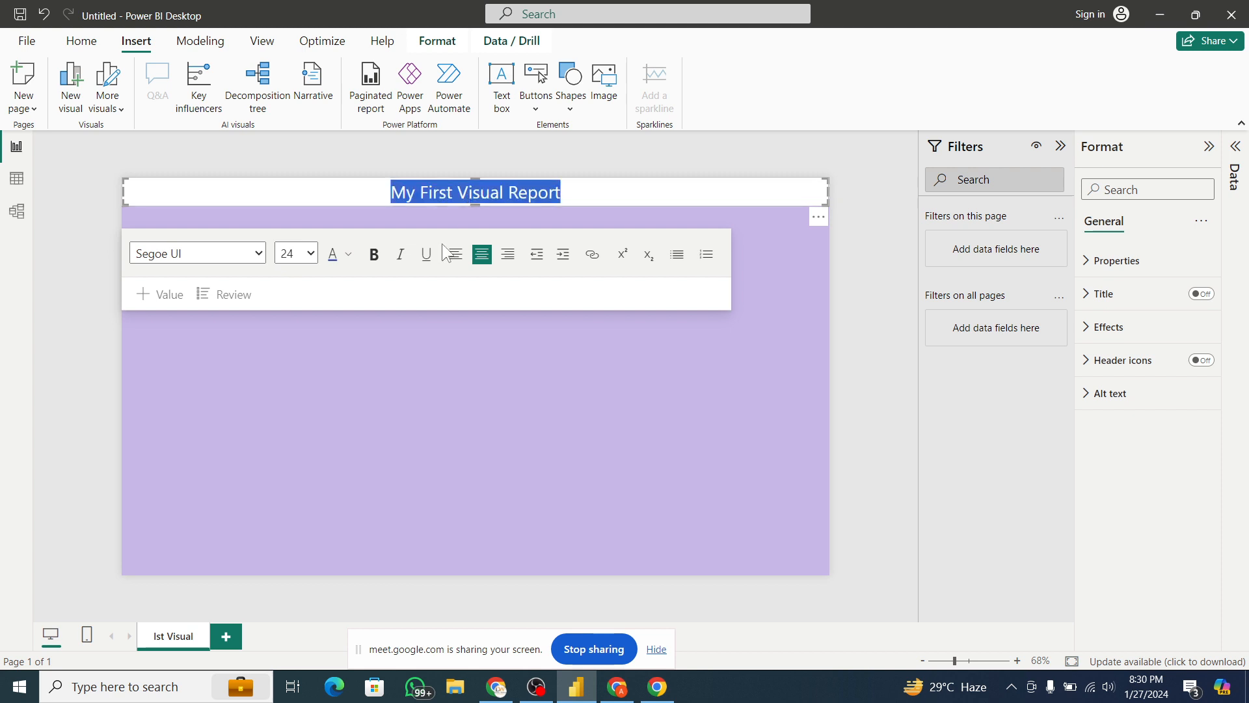
click(376, 255)
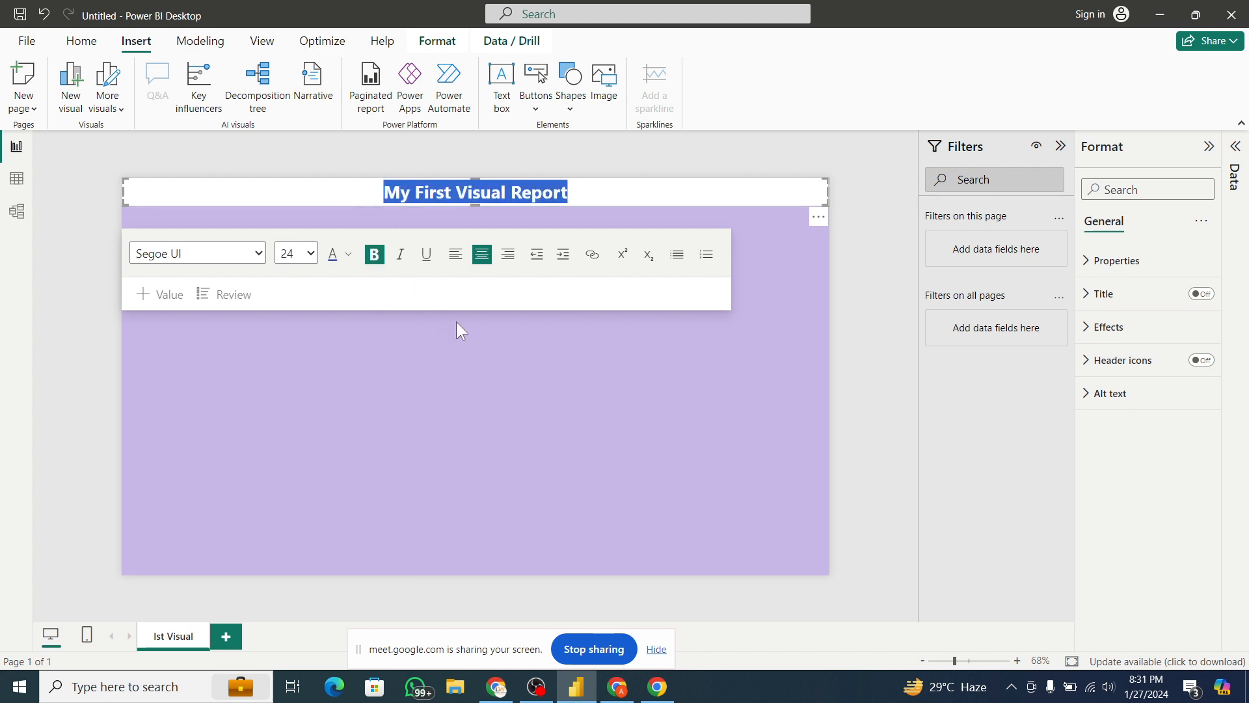
click(263, 255)
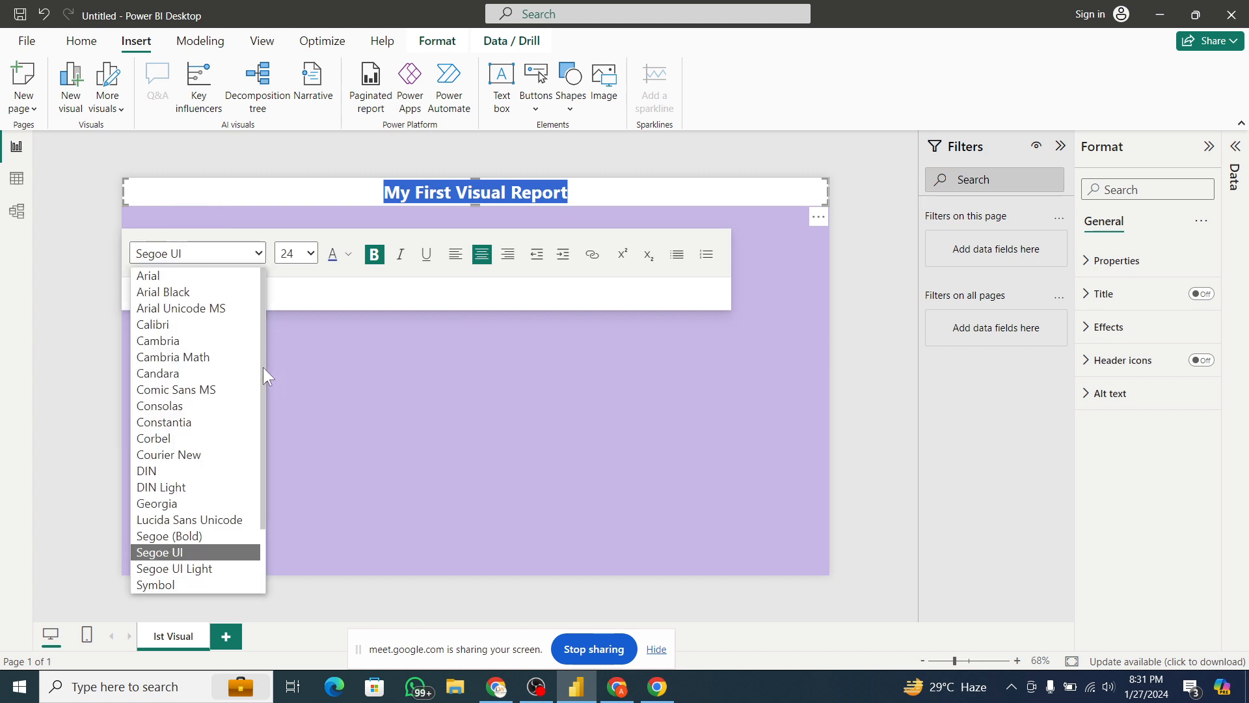
drag(262, 366, 264, 448)
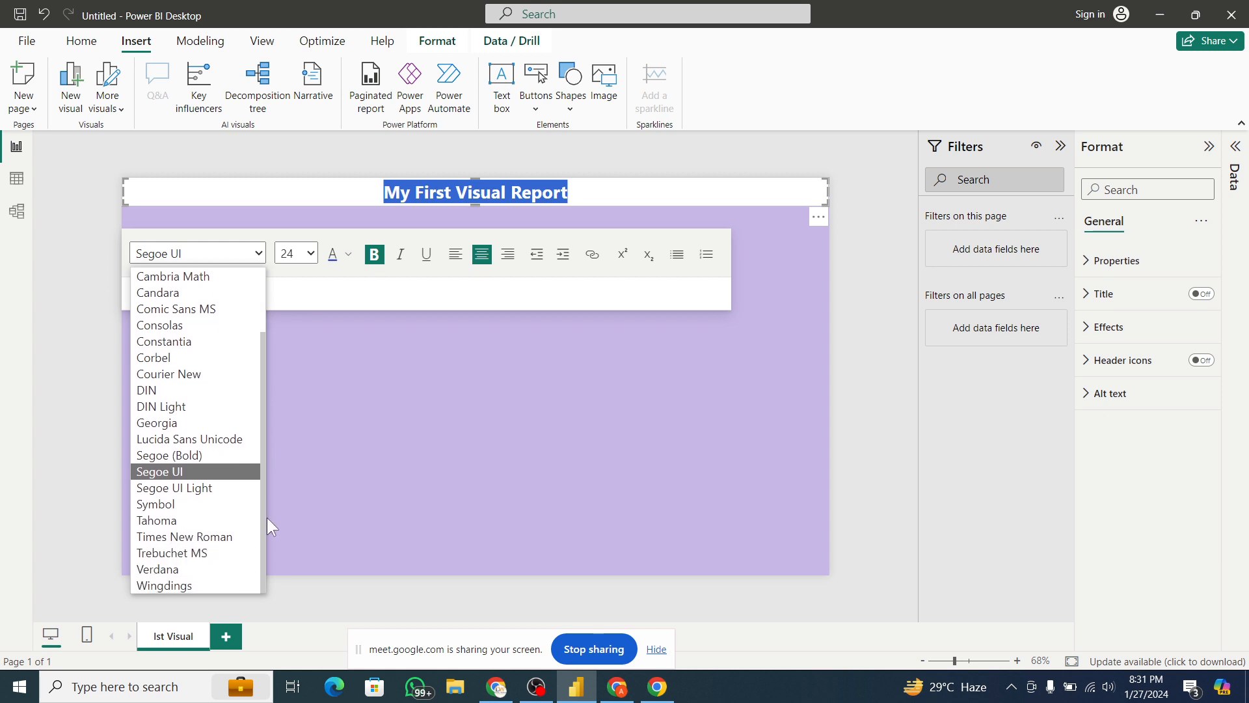
click(191, 525)
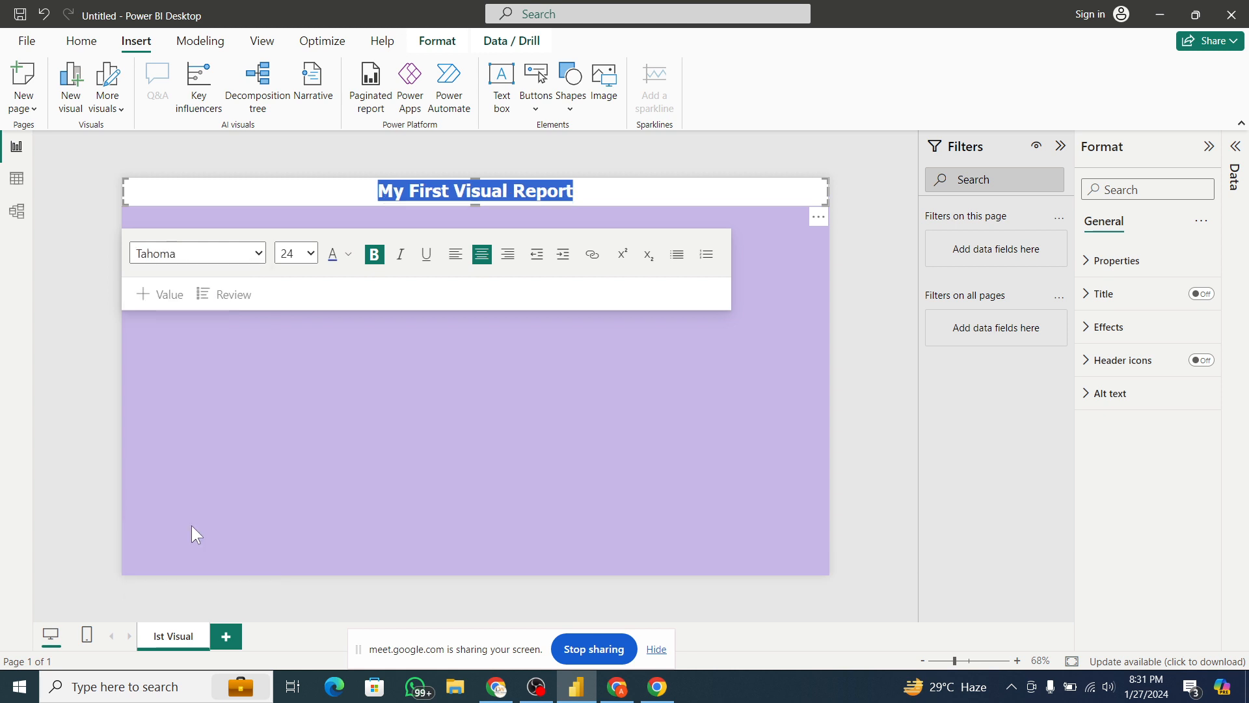
click(428, 462)
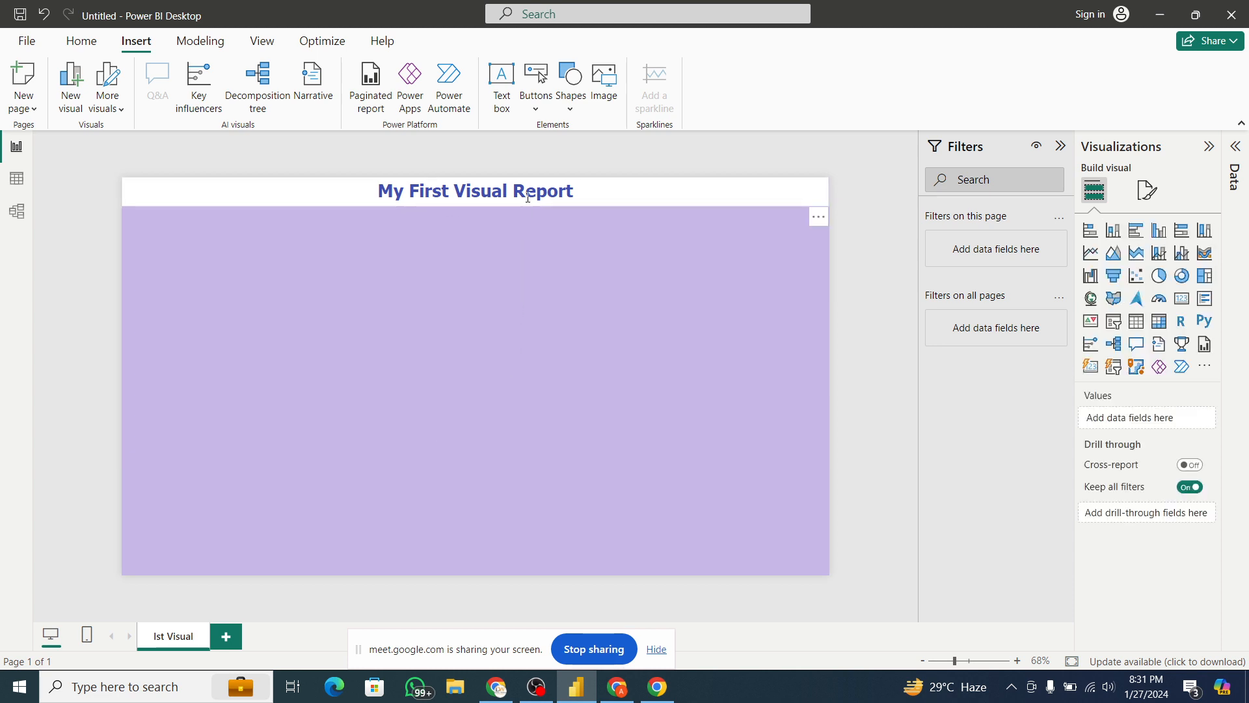
- Examine the banner text box's size, position and padding properties
click(766, 207)
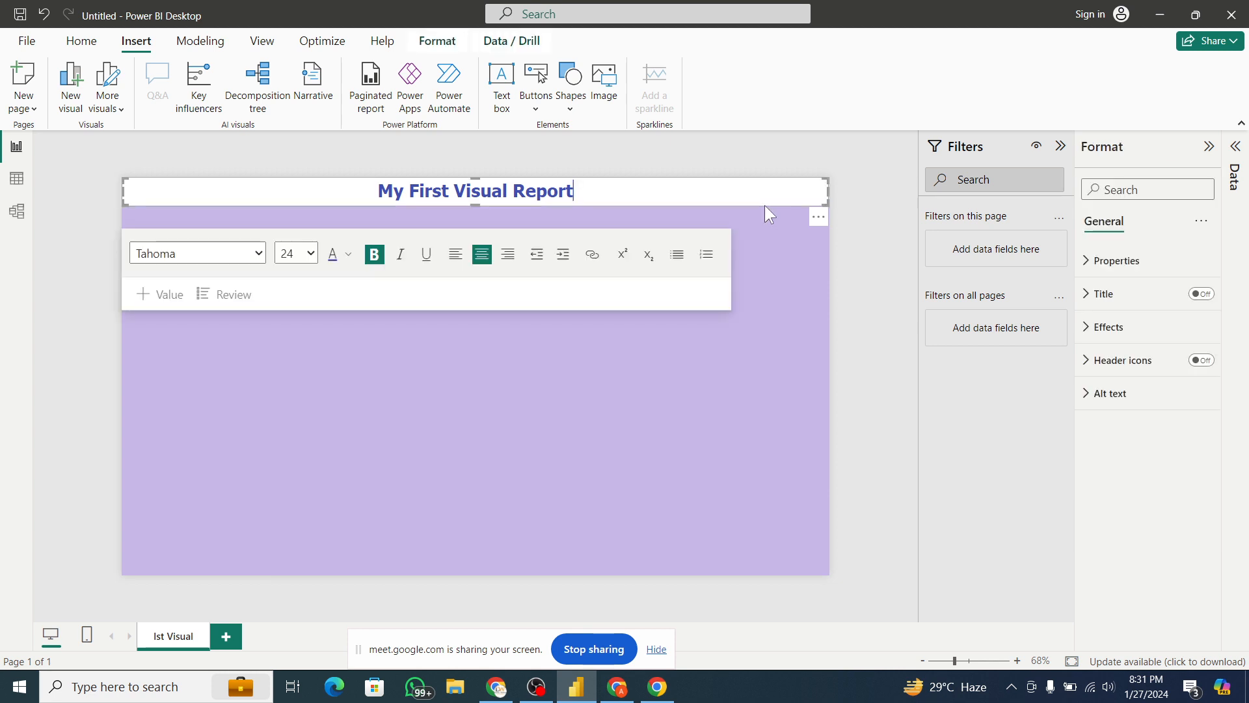
click(1104, 261)
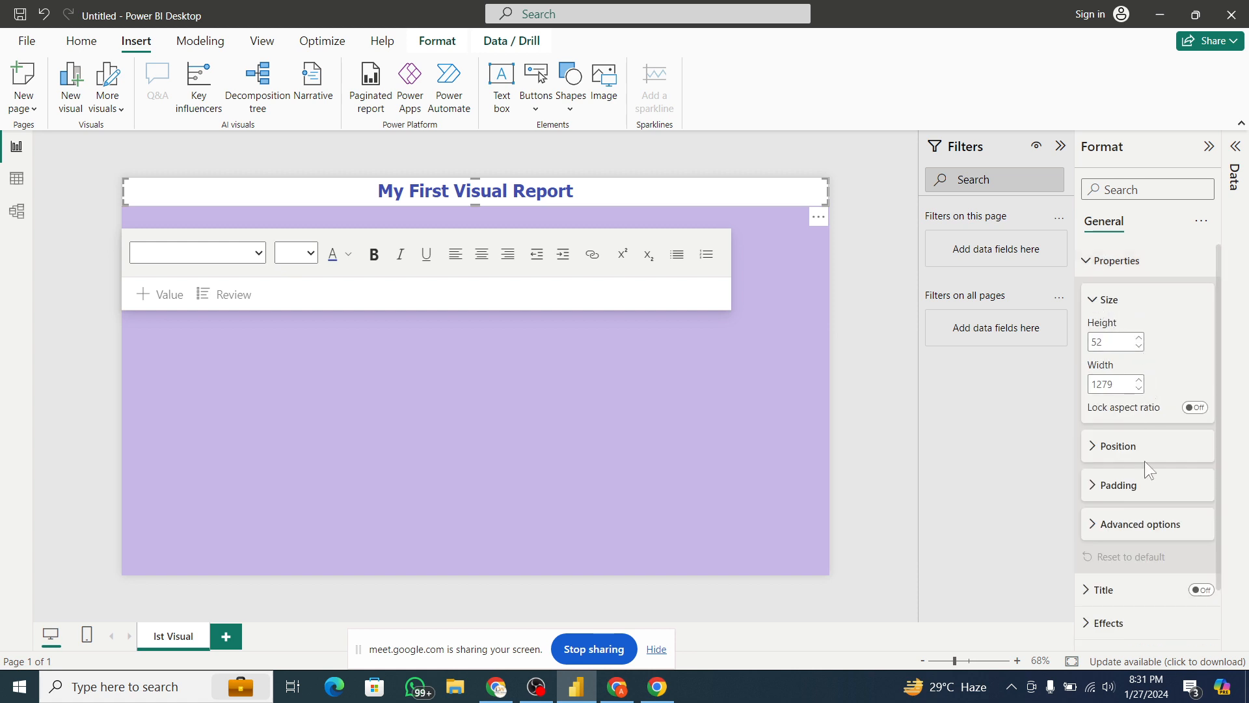
click(1108, 451)
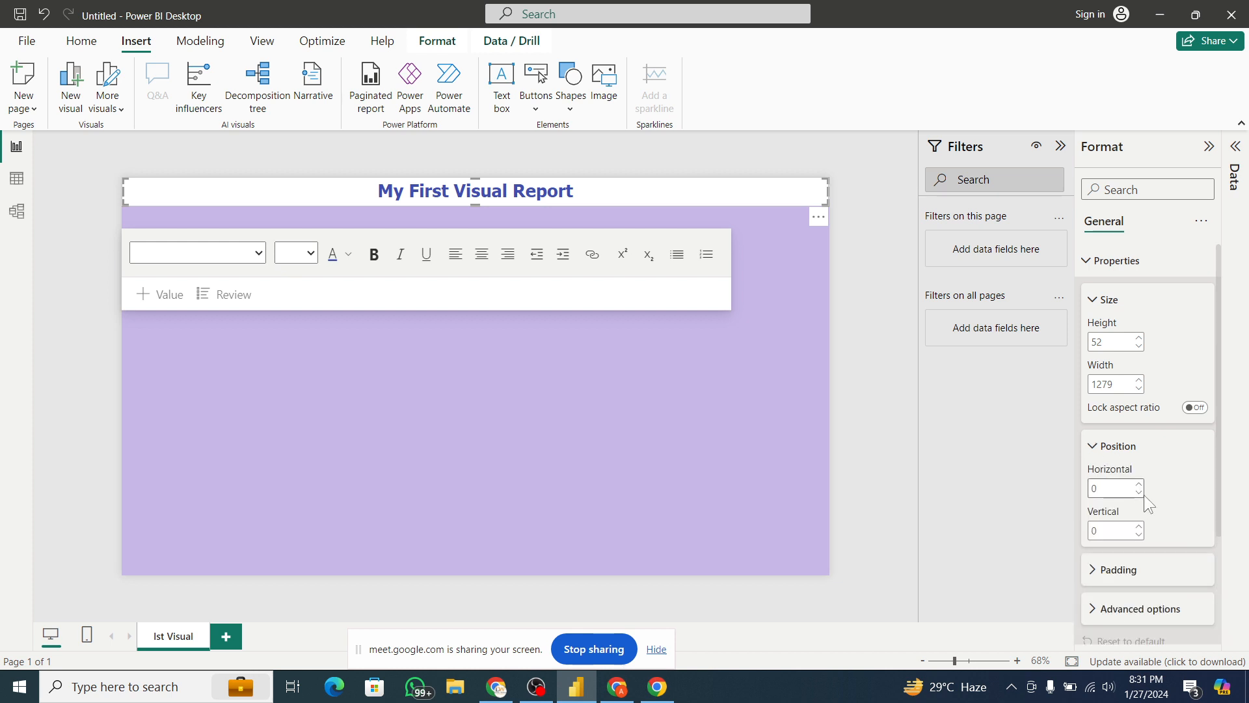
click(1093, 443)
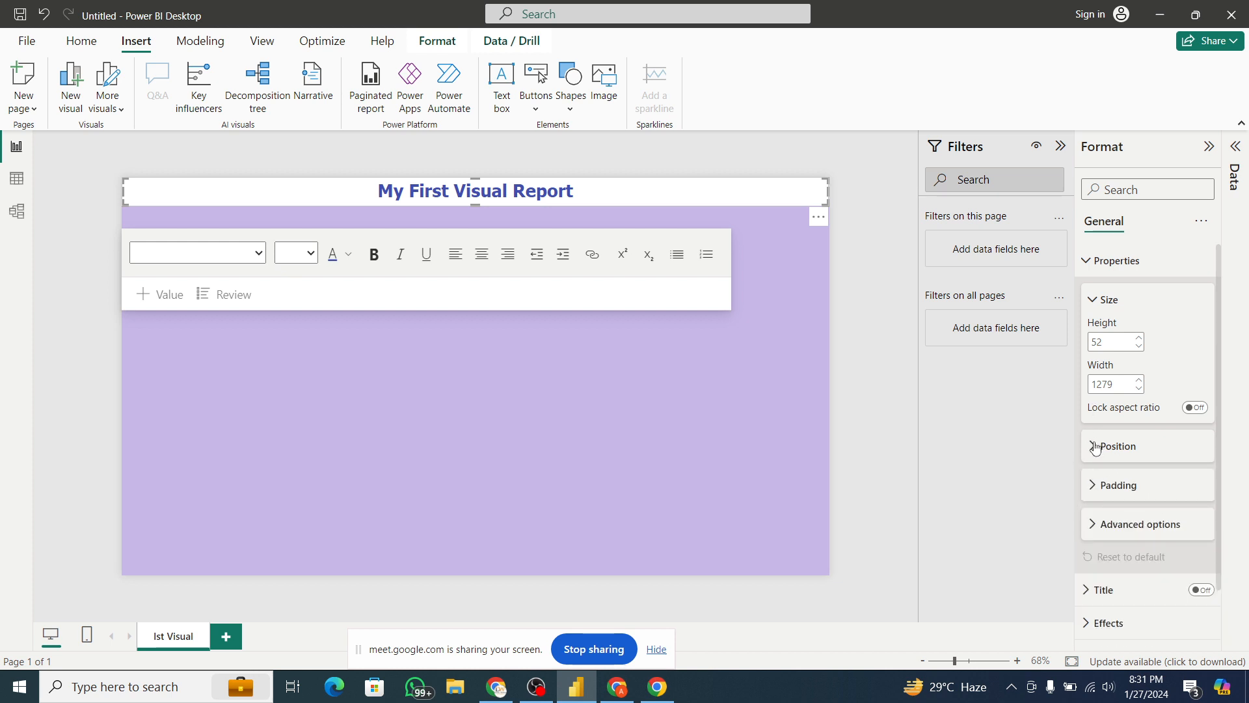
click(1091, 494)
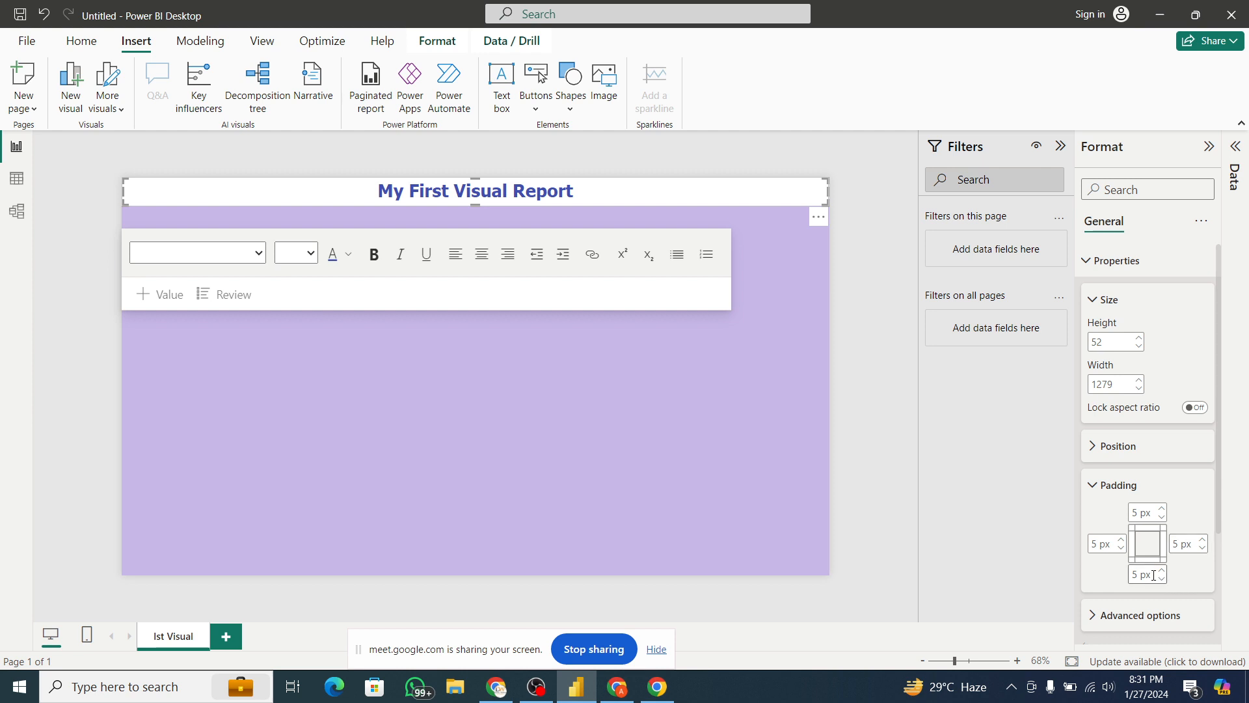
click(1093, 489)
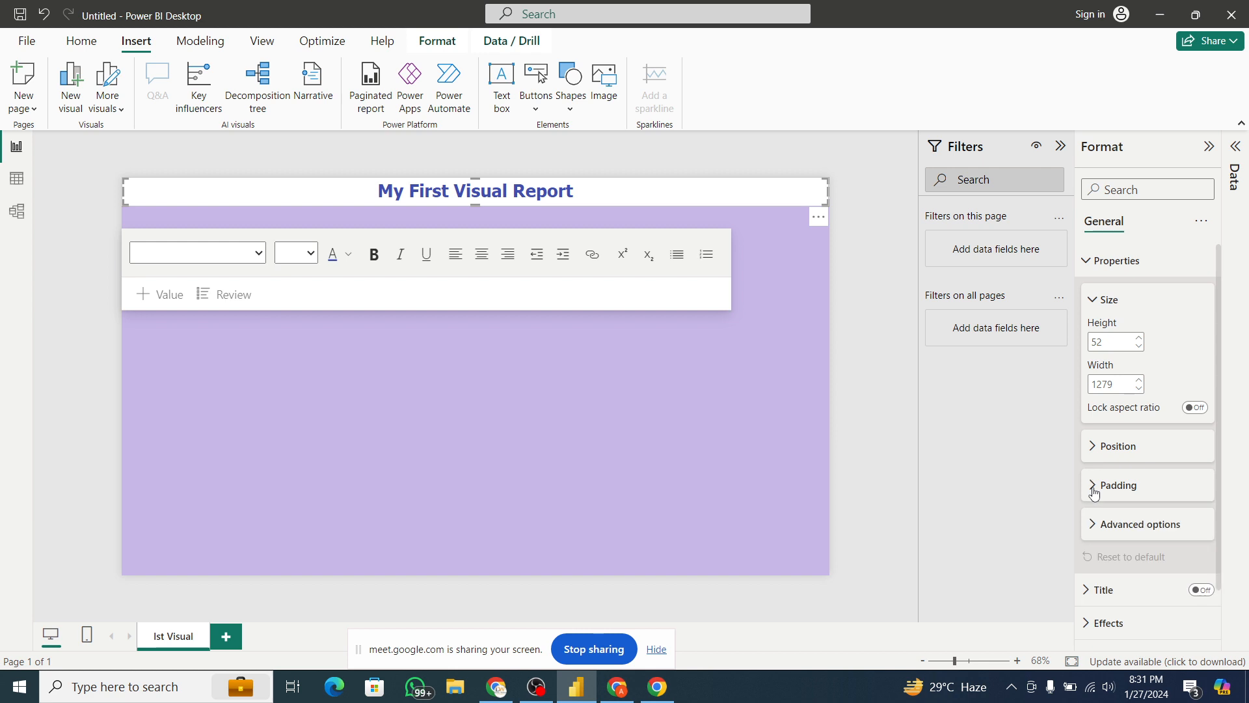
- Examine the text box's advanced options, toggle Maintain layer order and back, and collapse the properties section
click(1093, 525)
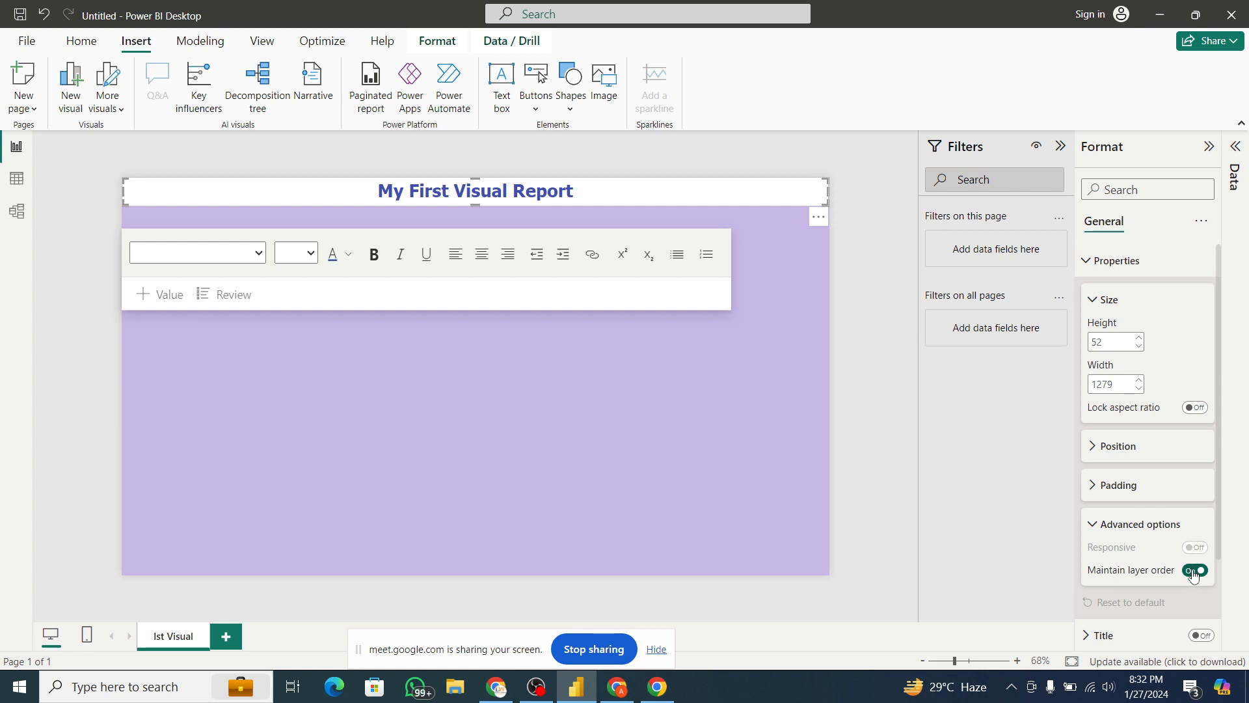
click(1193, 572)
click(1195, 570)
click(1093, 523)
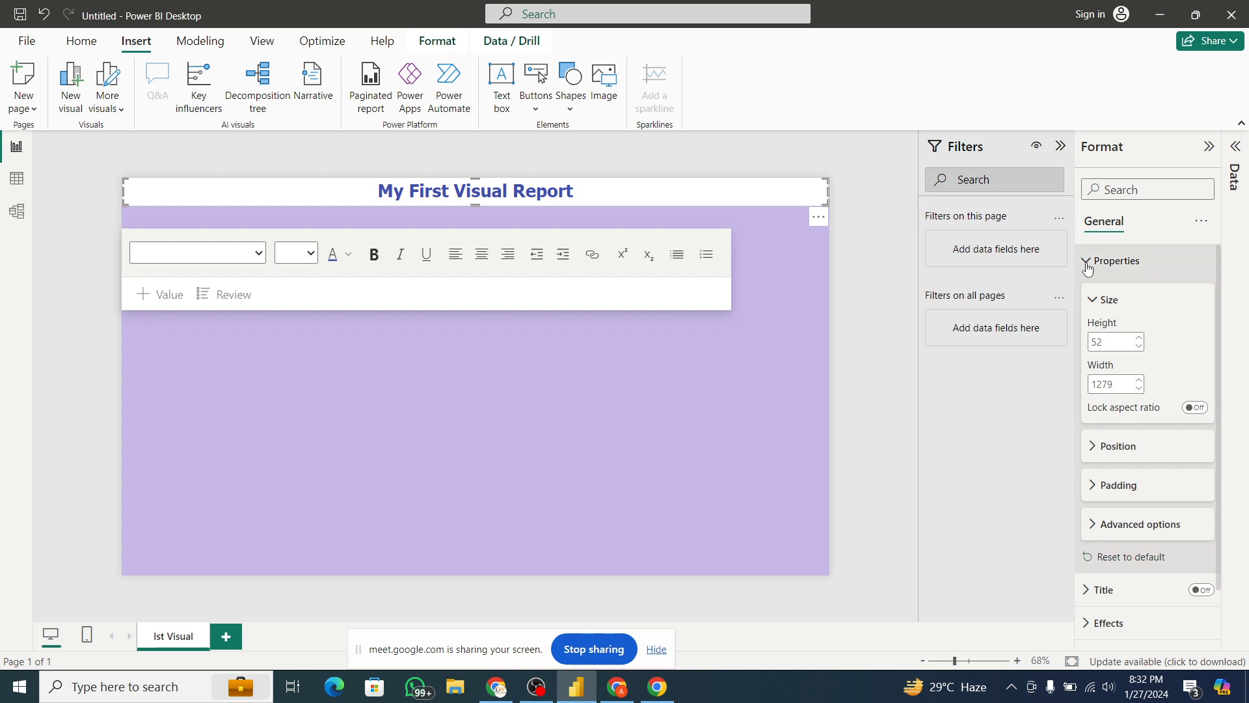
click(1097, 303)
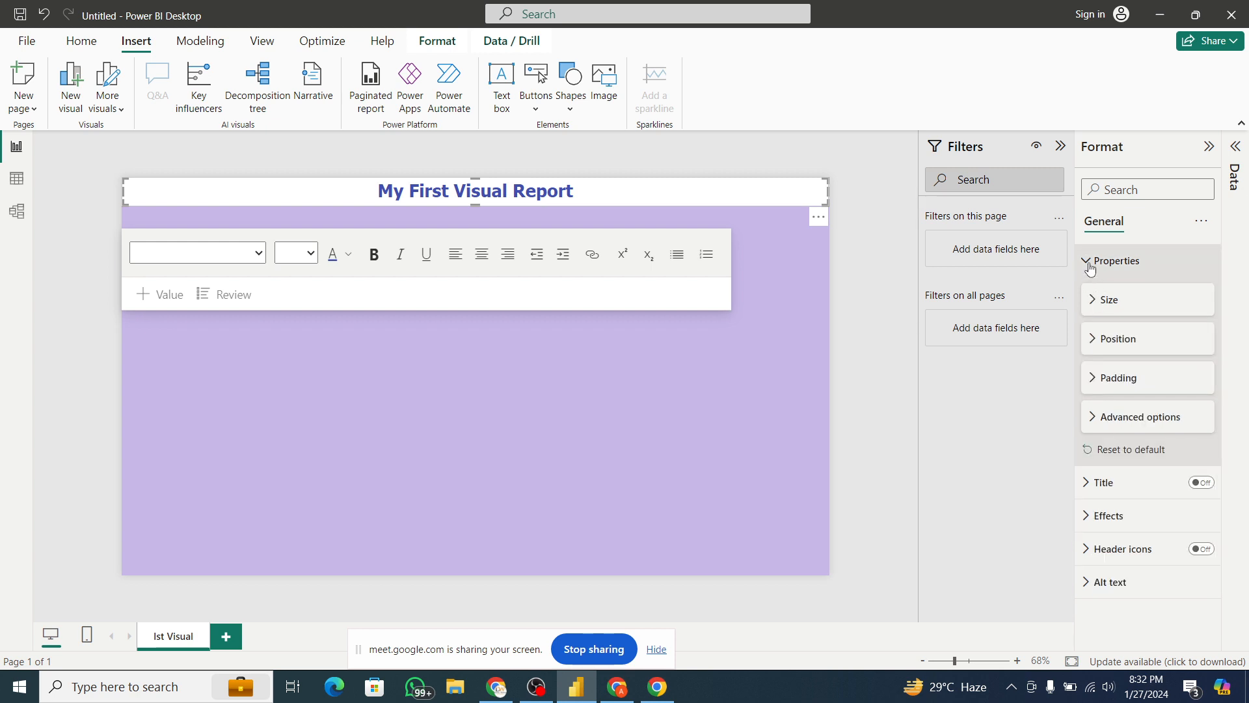
click(1090, 264)
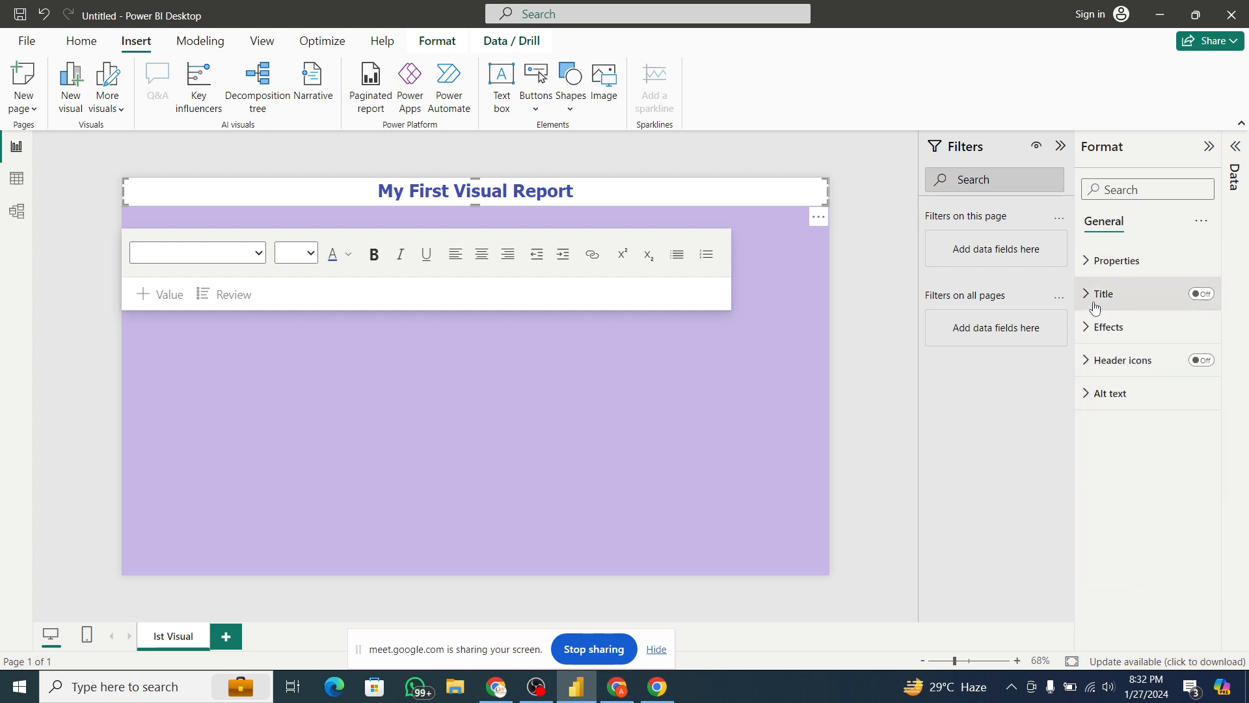
- Turn on the banner text box's title and enter "Hello WOrld" as its text
click(1201, 295)
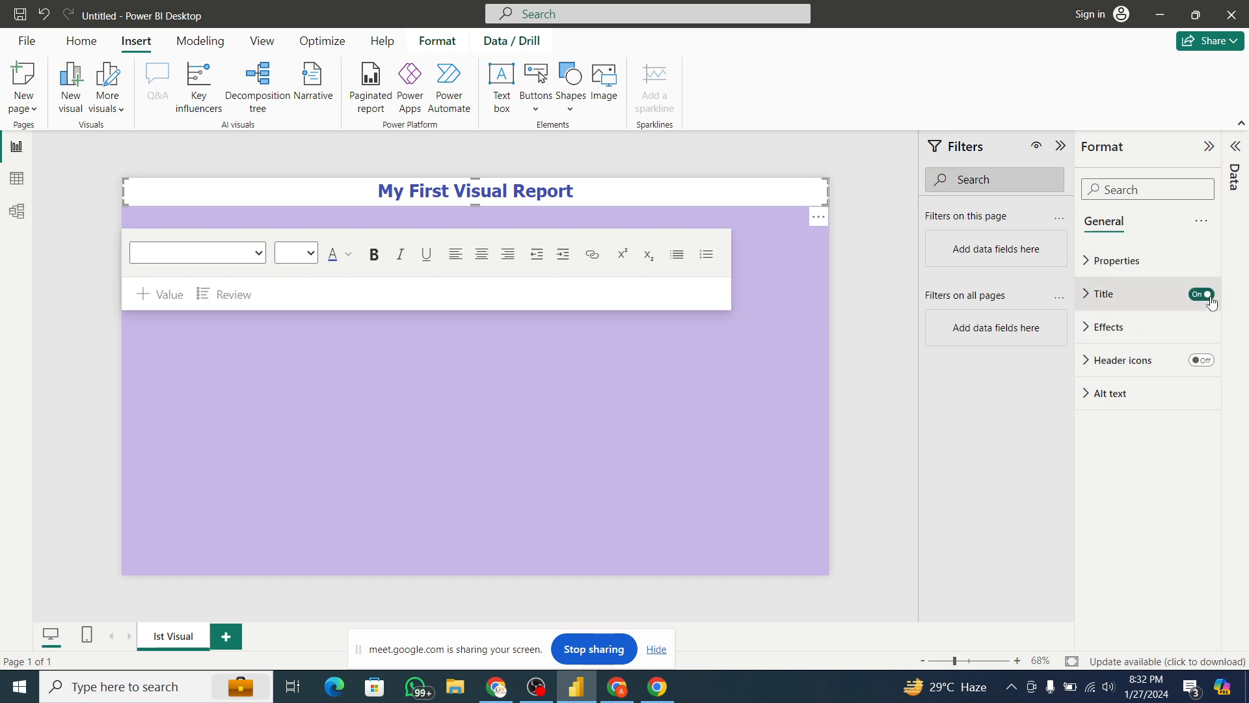
click(1104, 296)
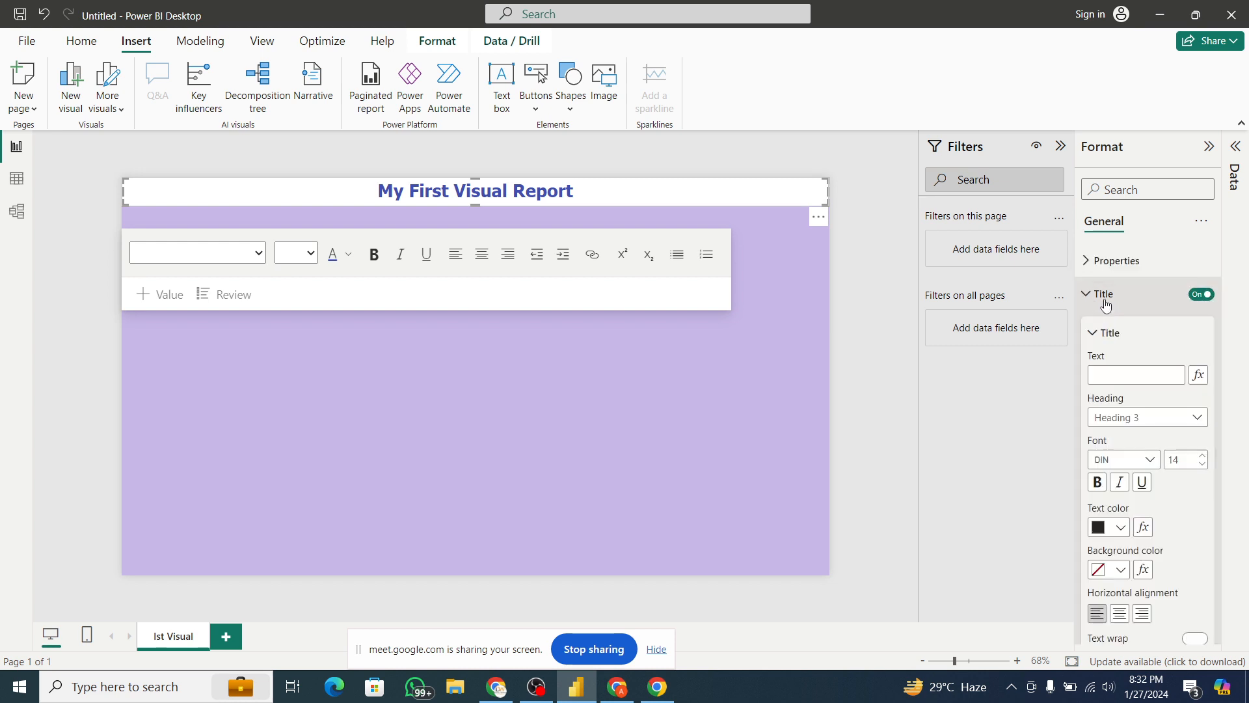
click(1124, 373)
text(Hell)
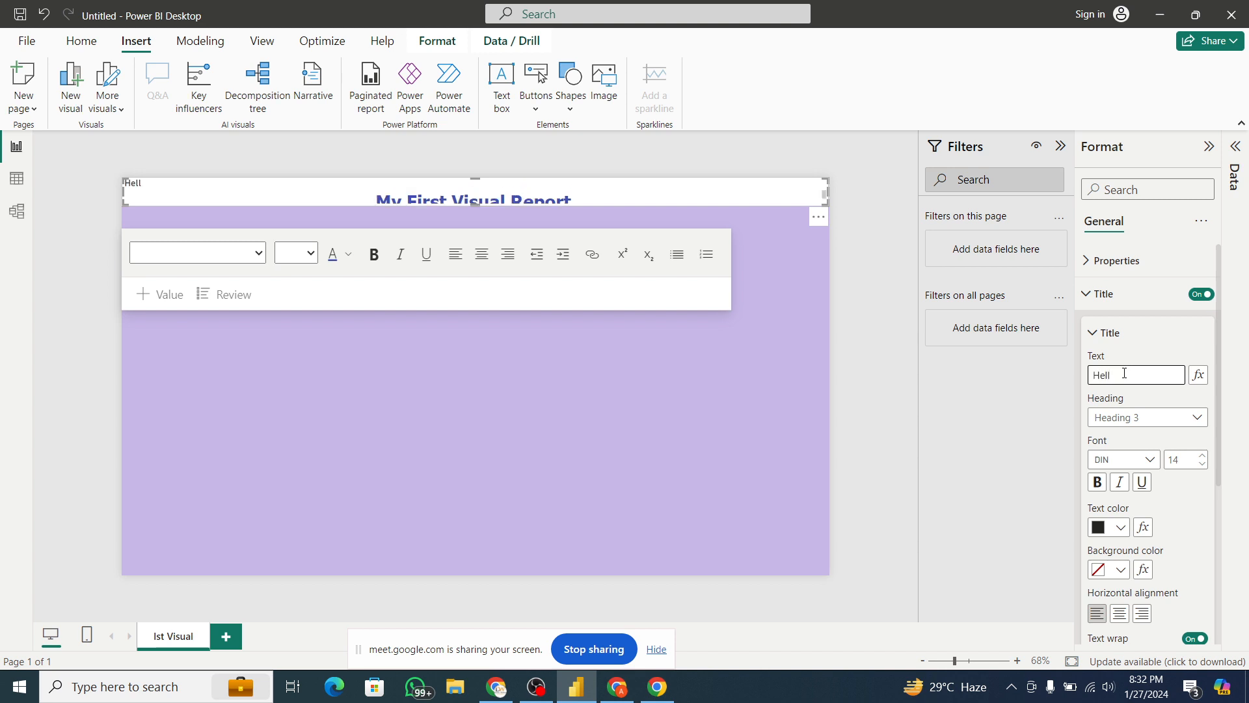
text(o WOrld)
- Clear the text box's title text
click(167, 184)
key(ctrl+a)
key(BackSpace)
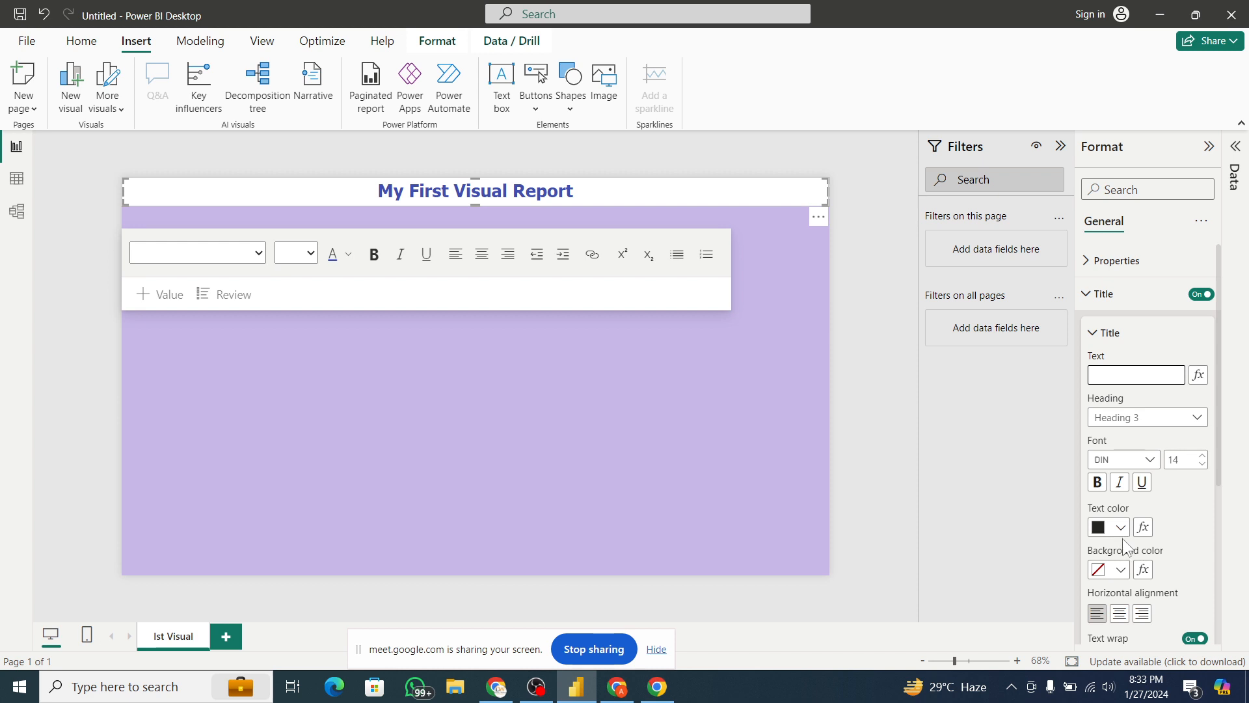
- Examine the title's text formatting and spacing options, and turn the text box's title off
click(1104, 334)
click(1104, 339)
scroll(1223, 485, down, 1)
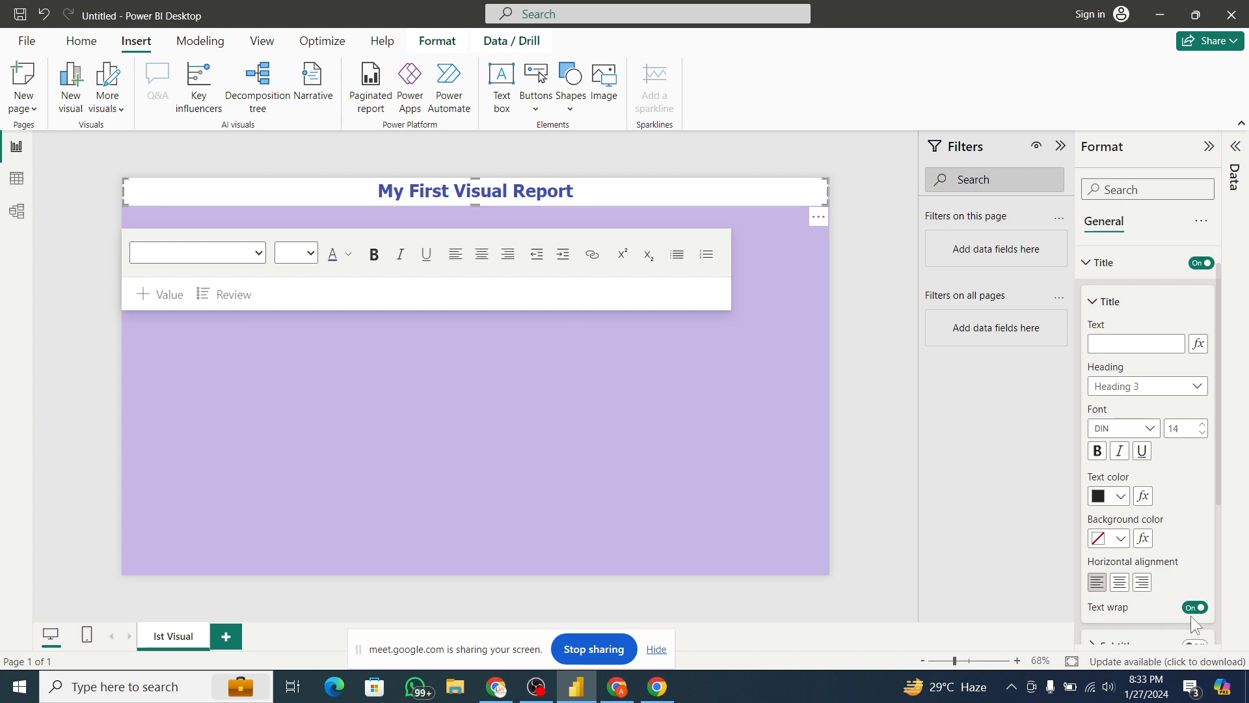
click(1099, 307)
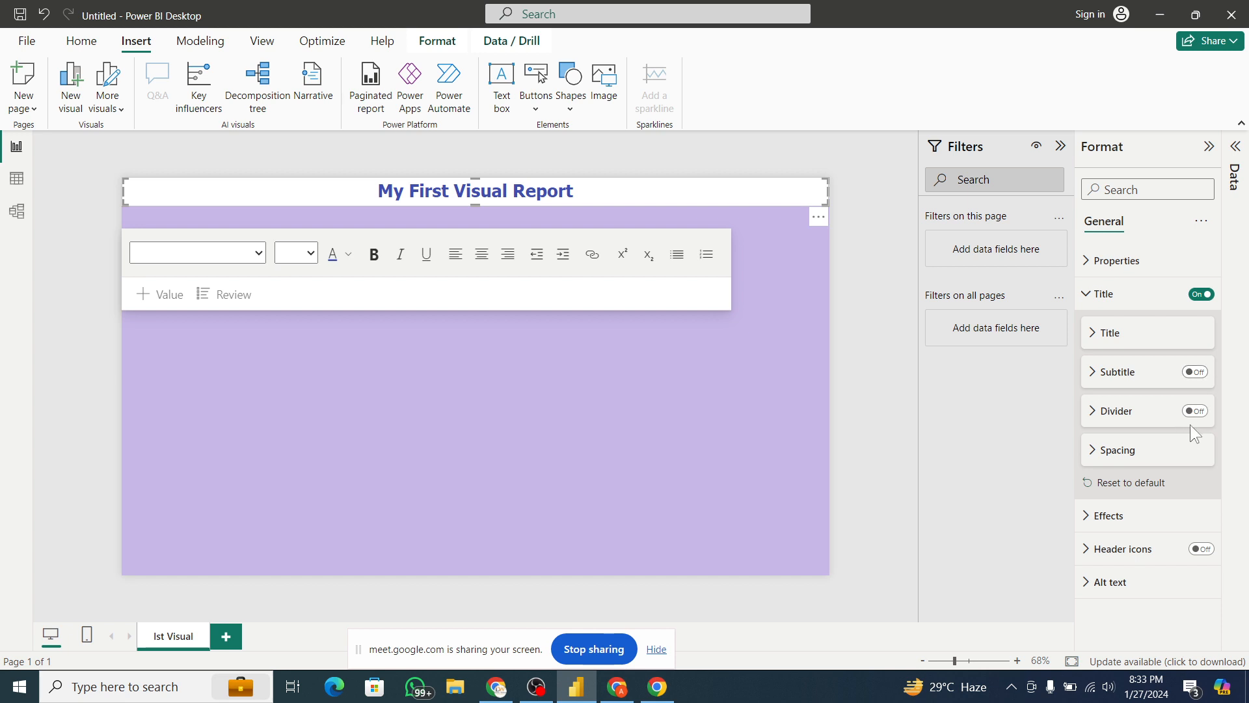
click(1101, 455)
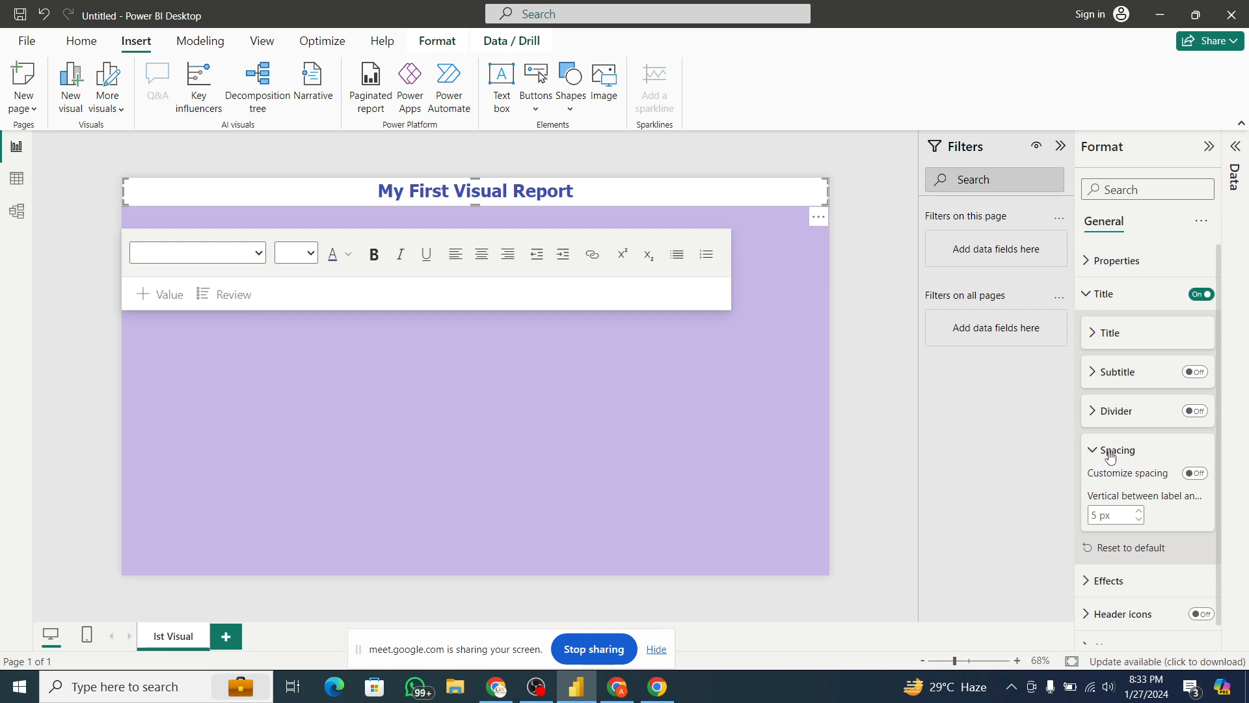
click(1111, 455)
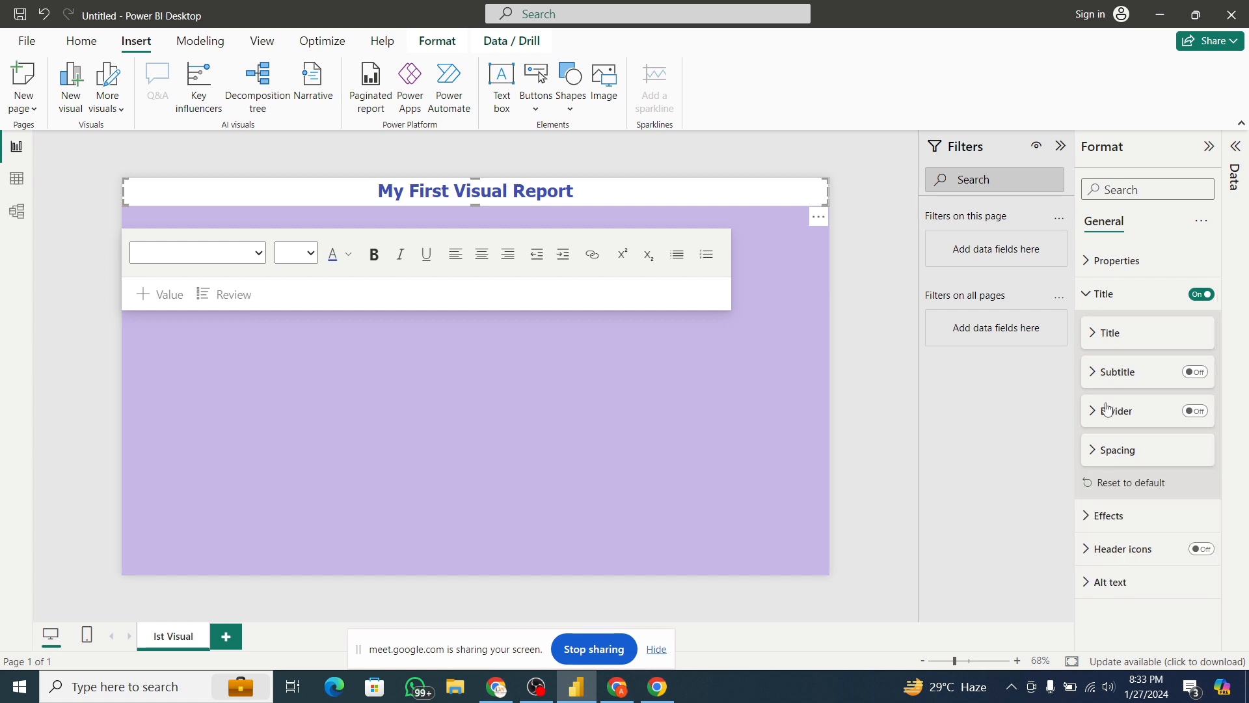
click(1099, 307)
click(1201, 296)
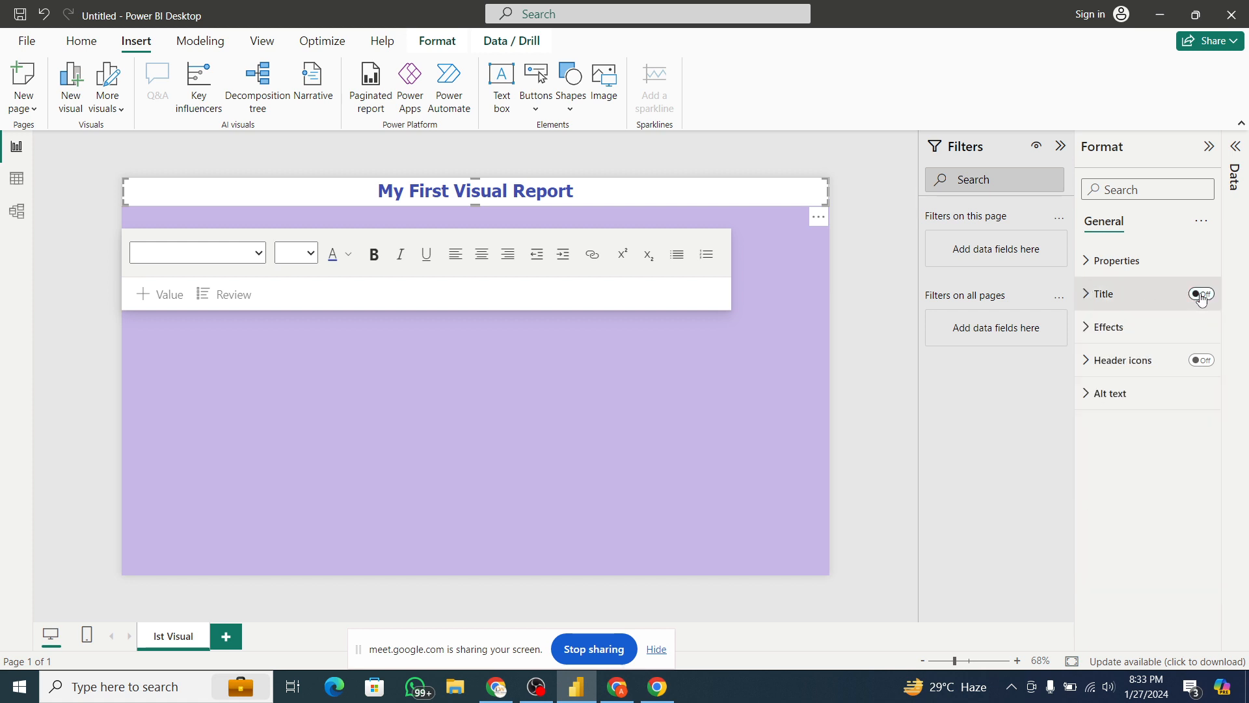
- Set the banner text box's background color to the lightest gray shade of the white theme color
click(1097, 328)
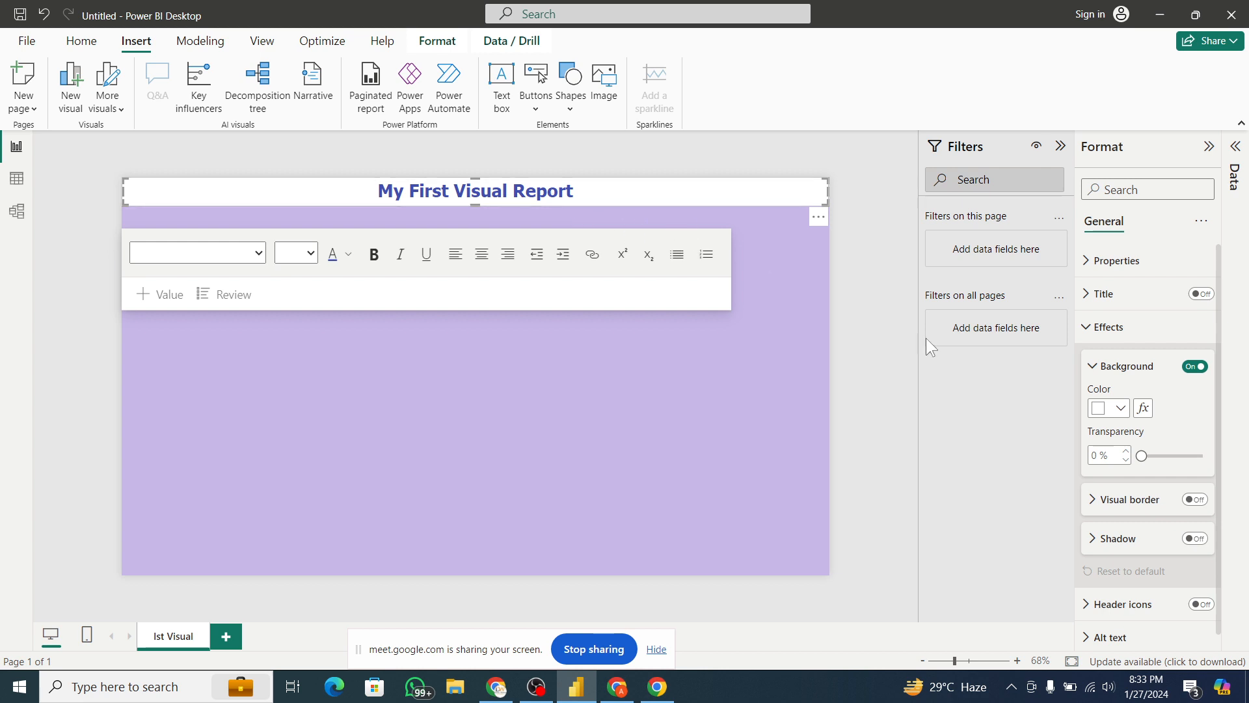
click(1121, 409)
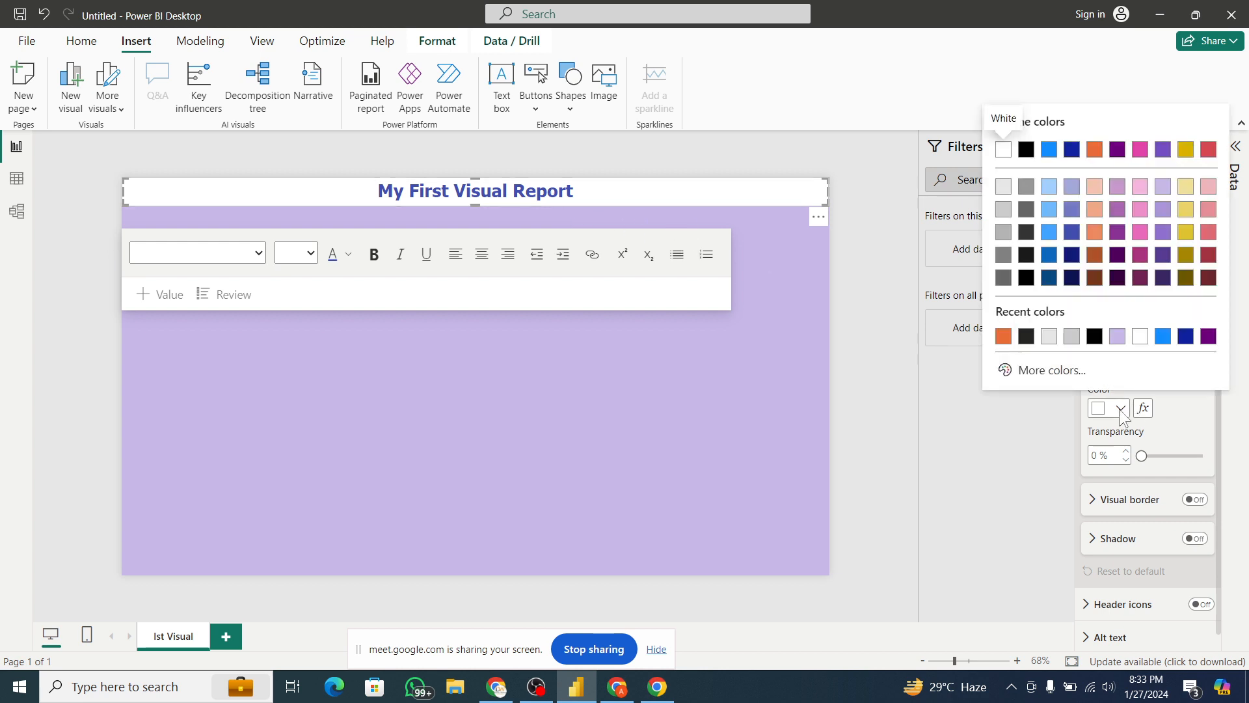
click(1003, 187)
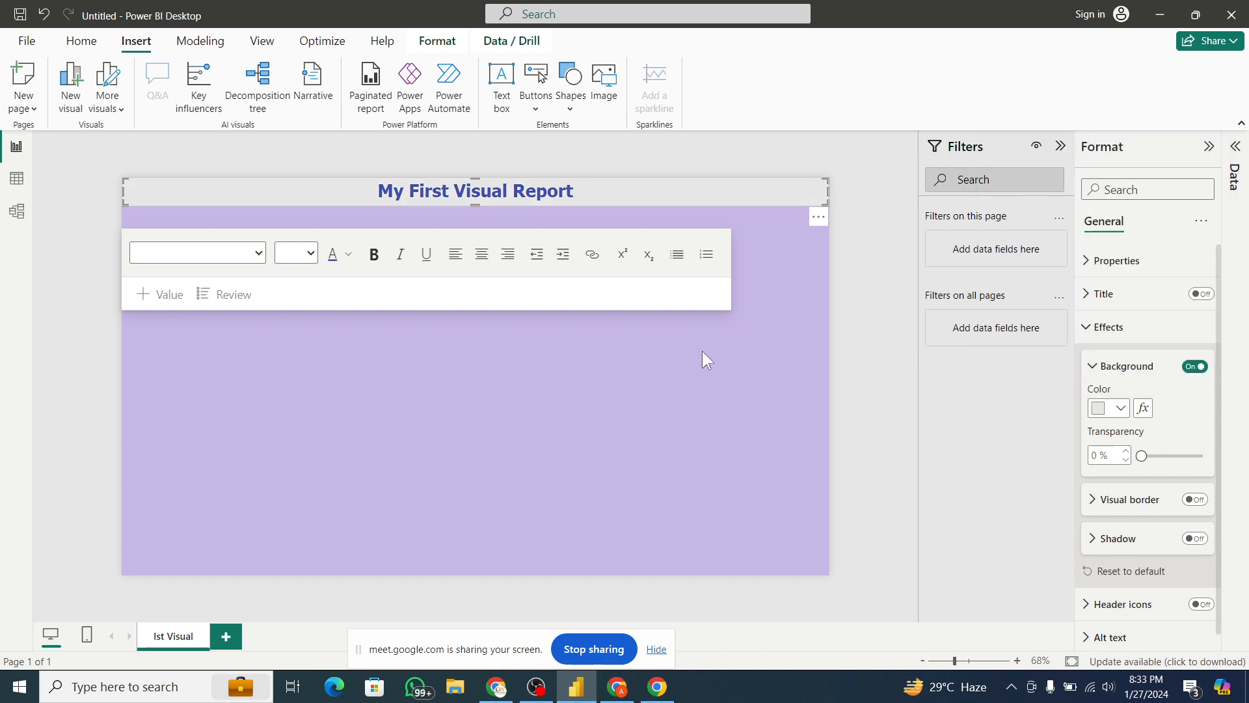
click(703, 352)
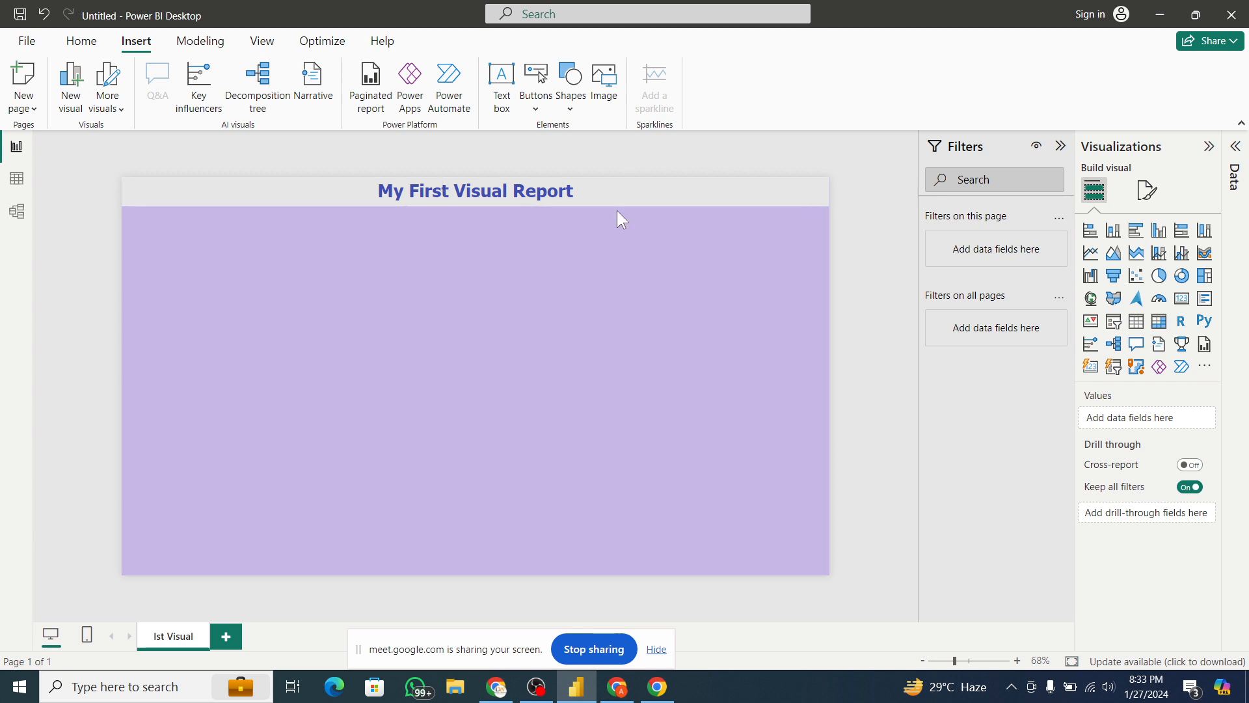
- Set the banner background's transparency to 26%
click(742, 197)
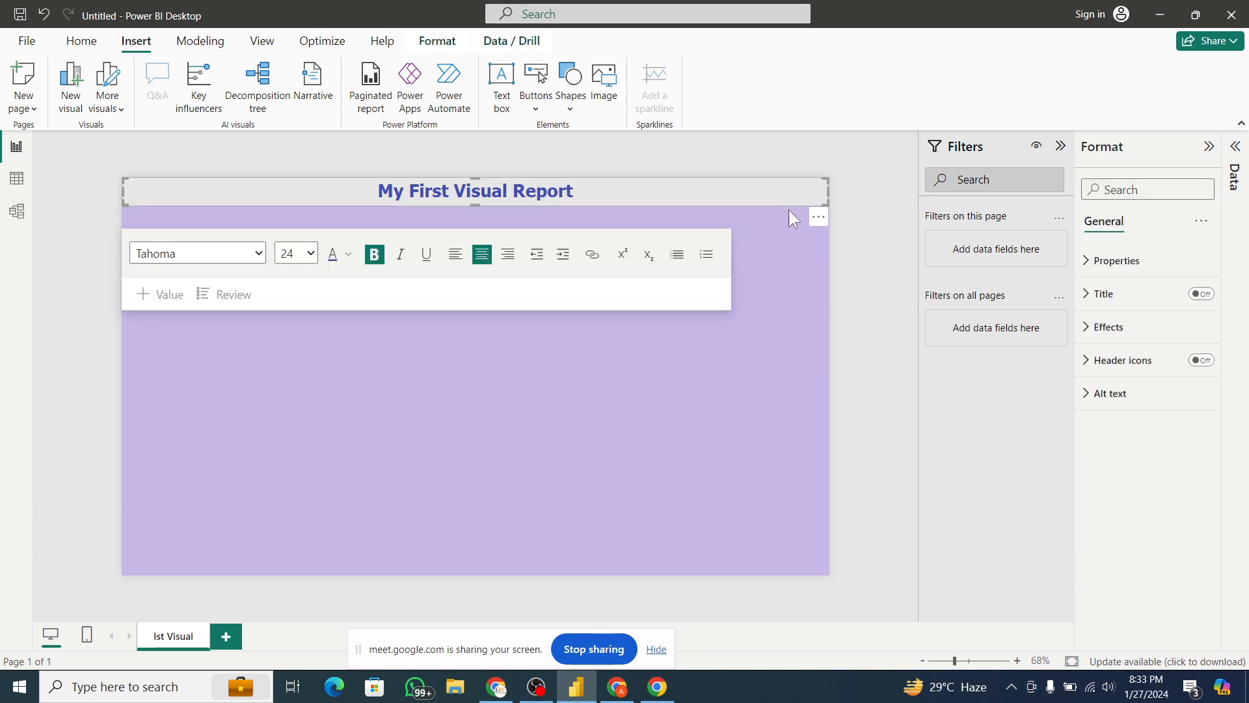
click(1094, 326)
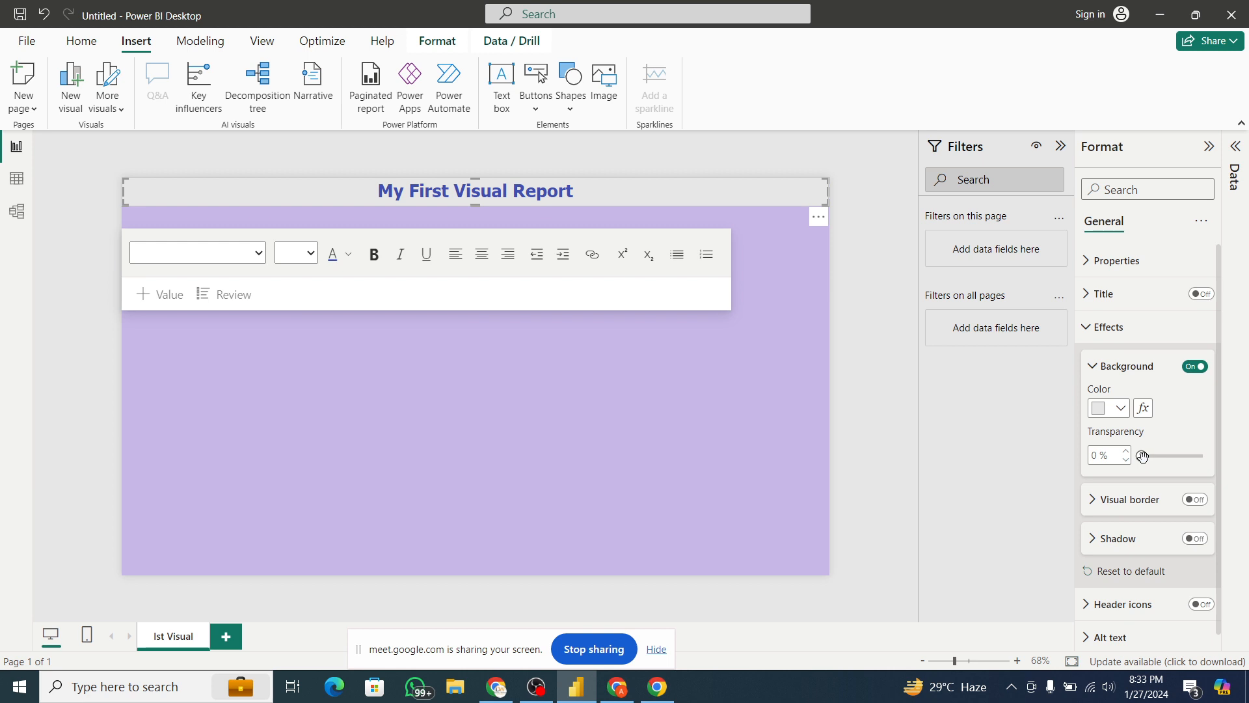
mouse_move(1143, 457)
mouse_down()
mouse_move(1210, 458)
mouse_move(1158, 459)
mouse_up()
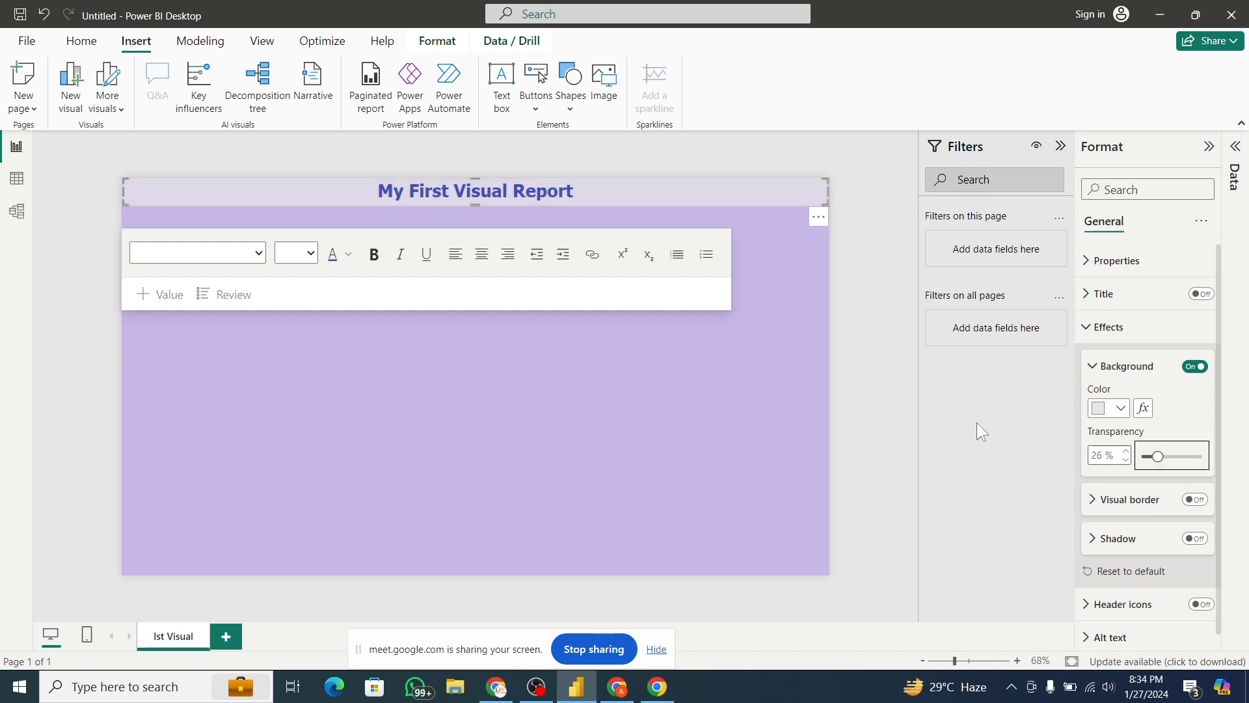
click(811, 387)
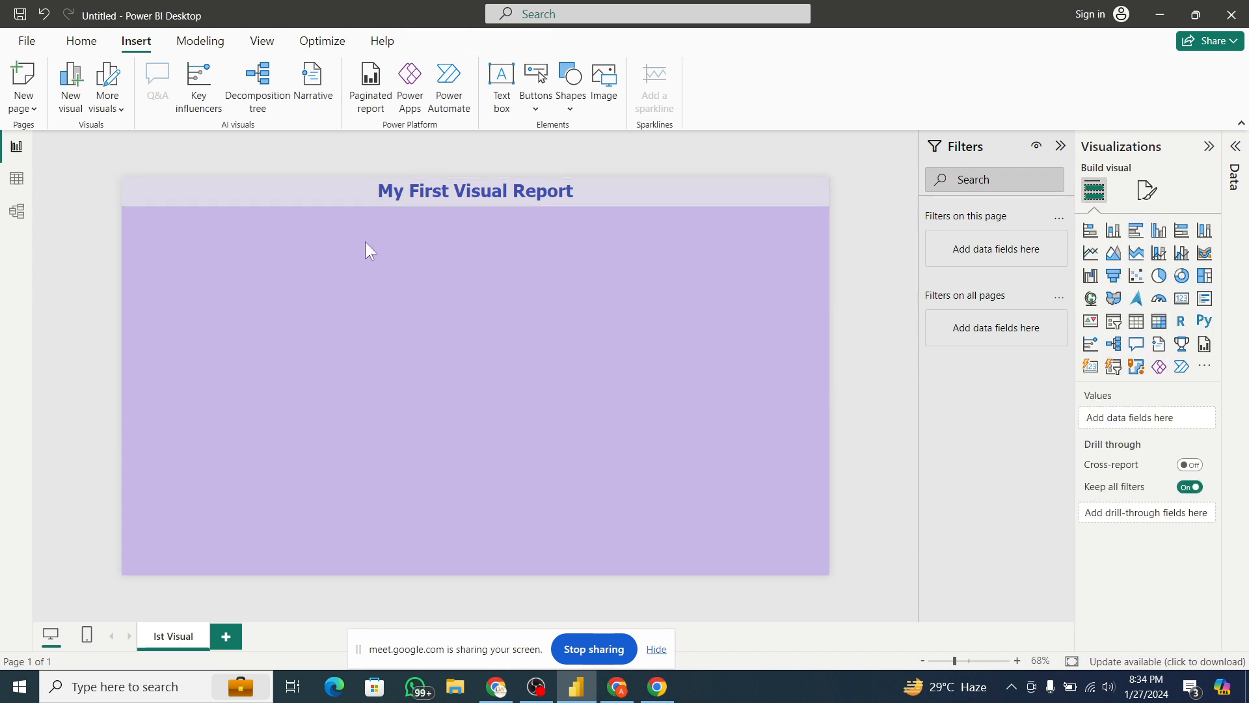
- Turn on the banner text box's visual border and set its rounded corners to 19 px
click(680, 195)
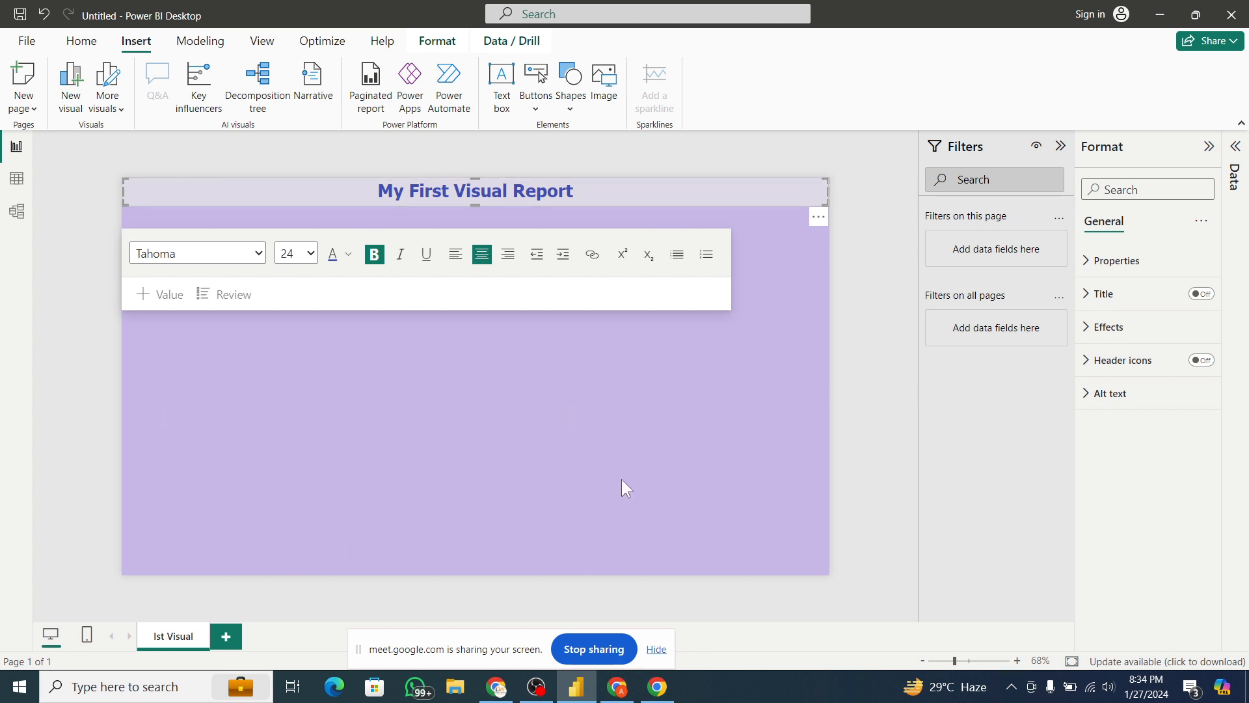
click(1120, 328)
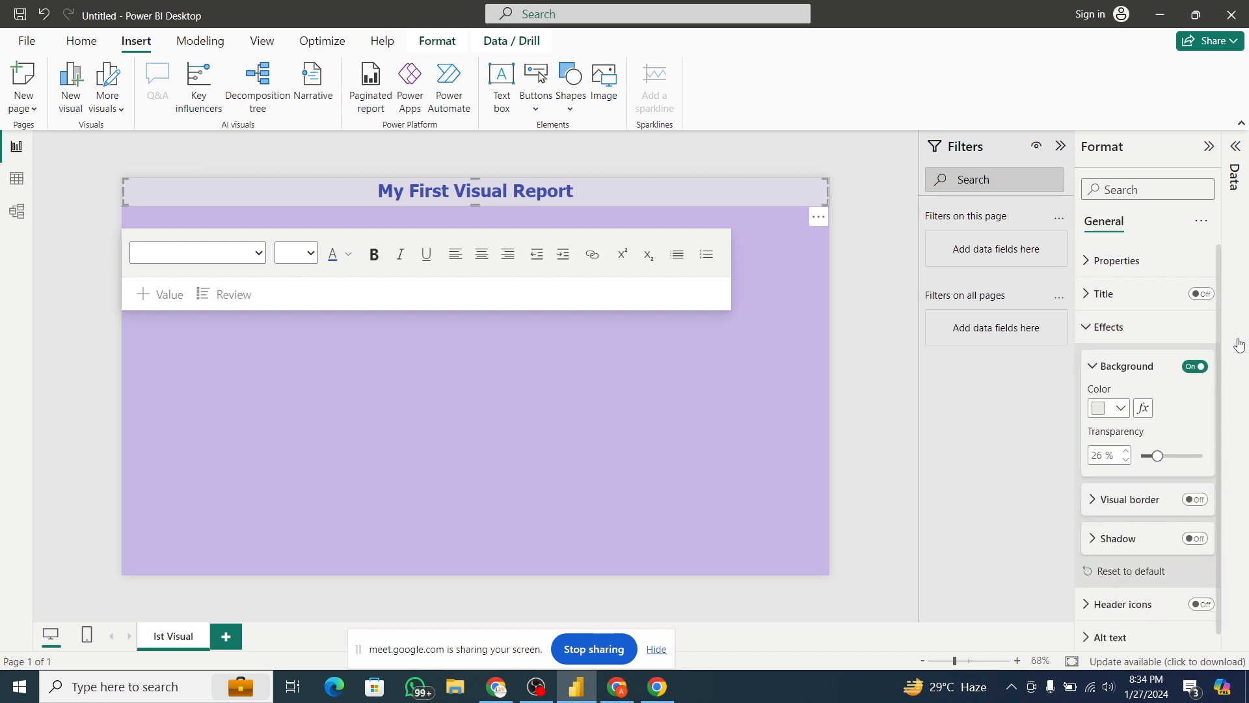
scroll(1216, 351, down, 1)
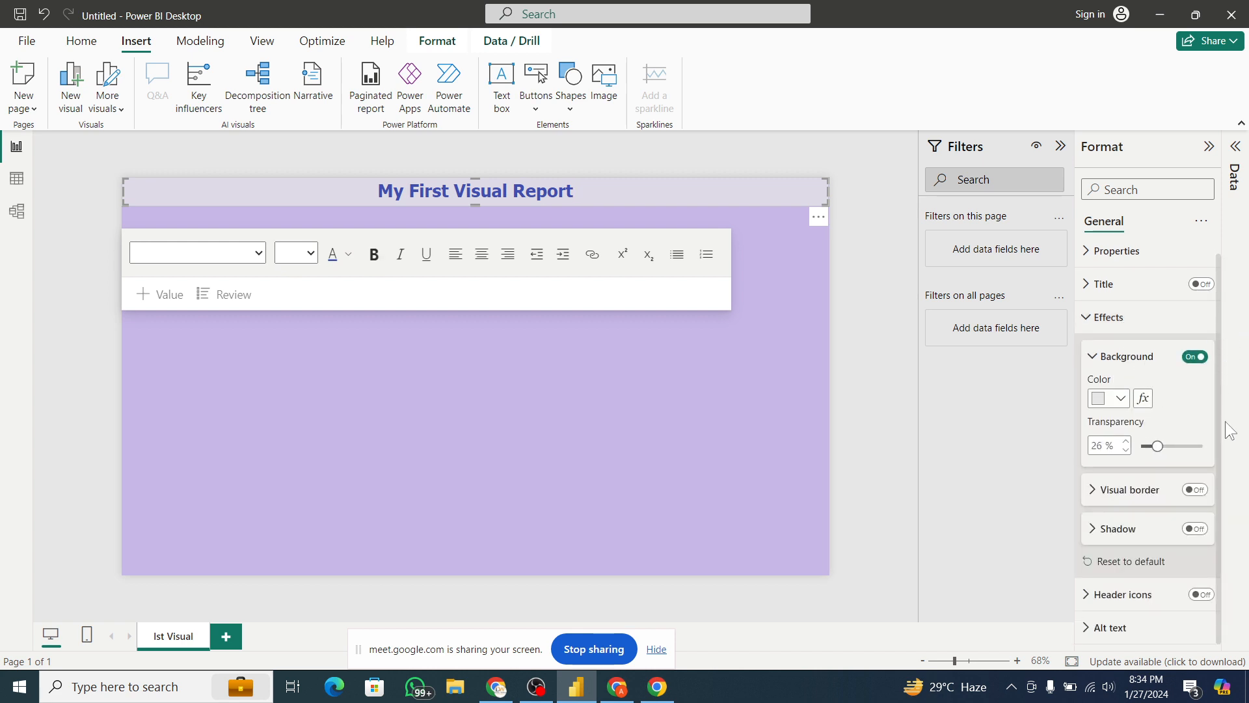
click(1091, 494)
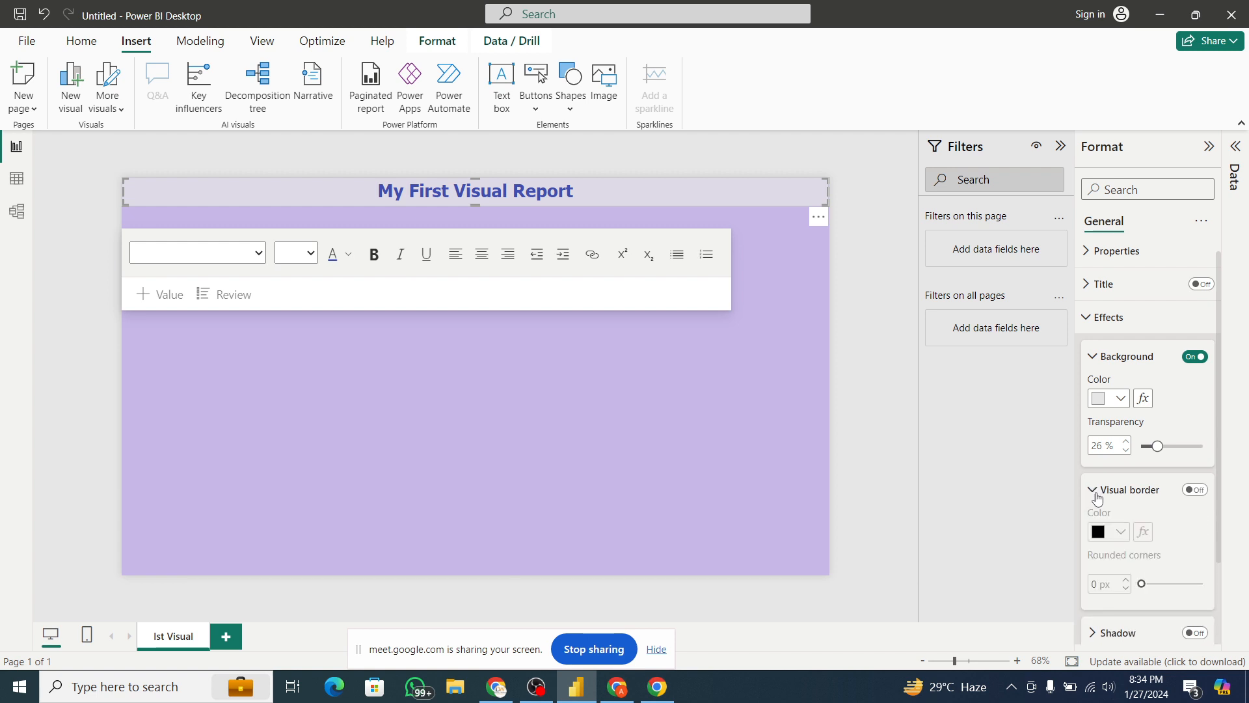
click(1198, 493)
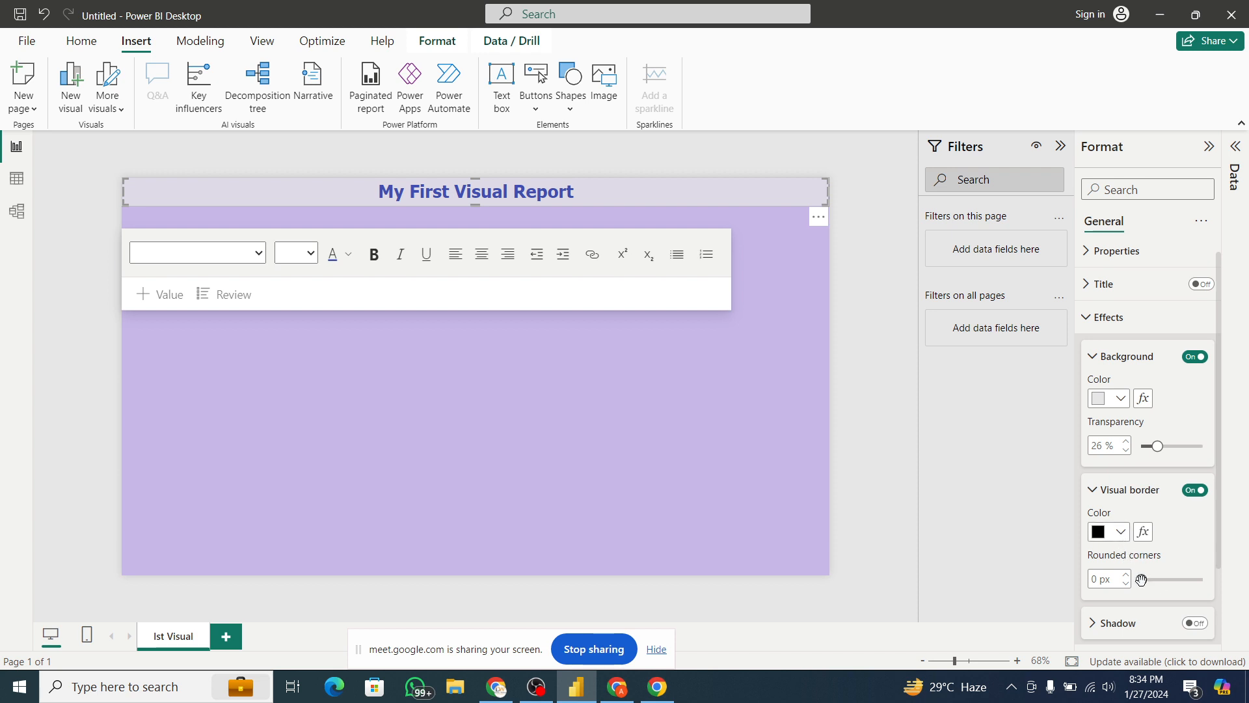
drag(1143, 580, 1179, 581)
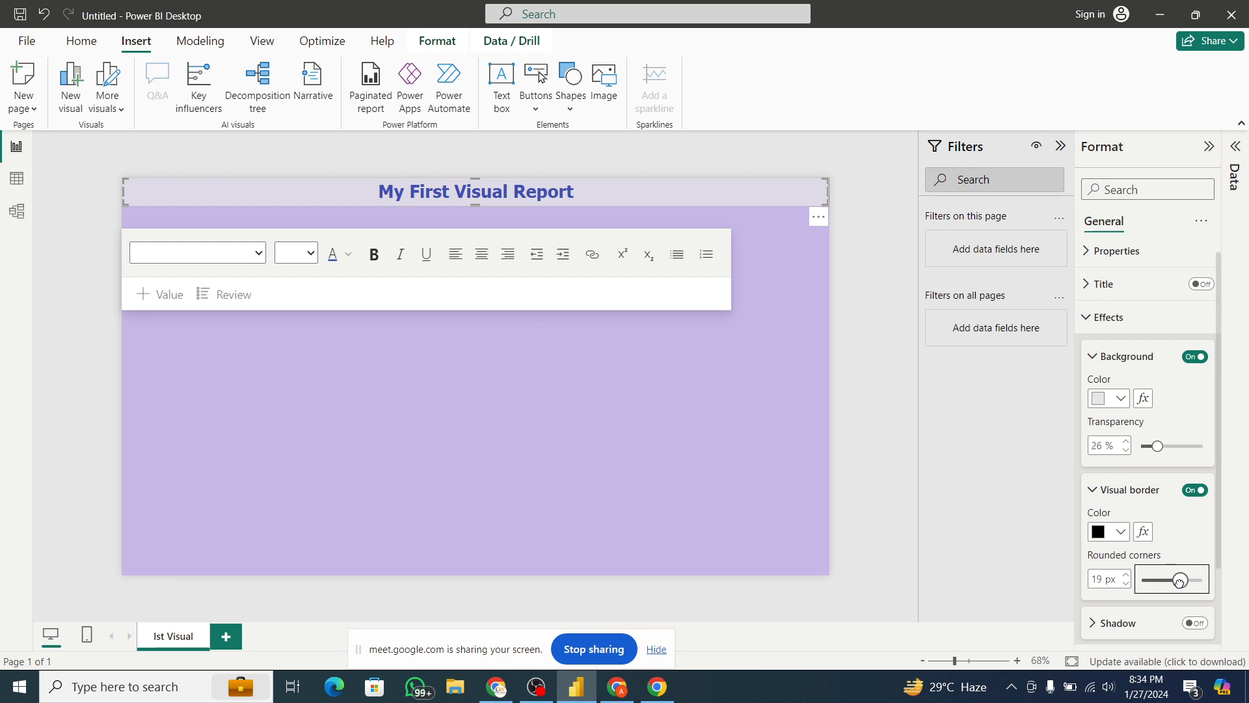
click(760, 367)
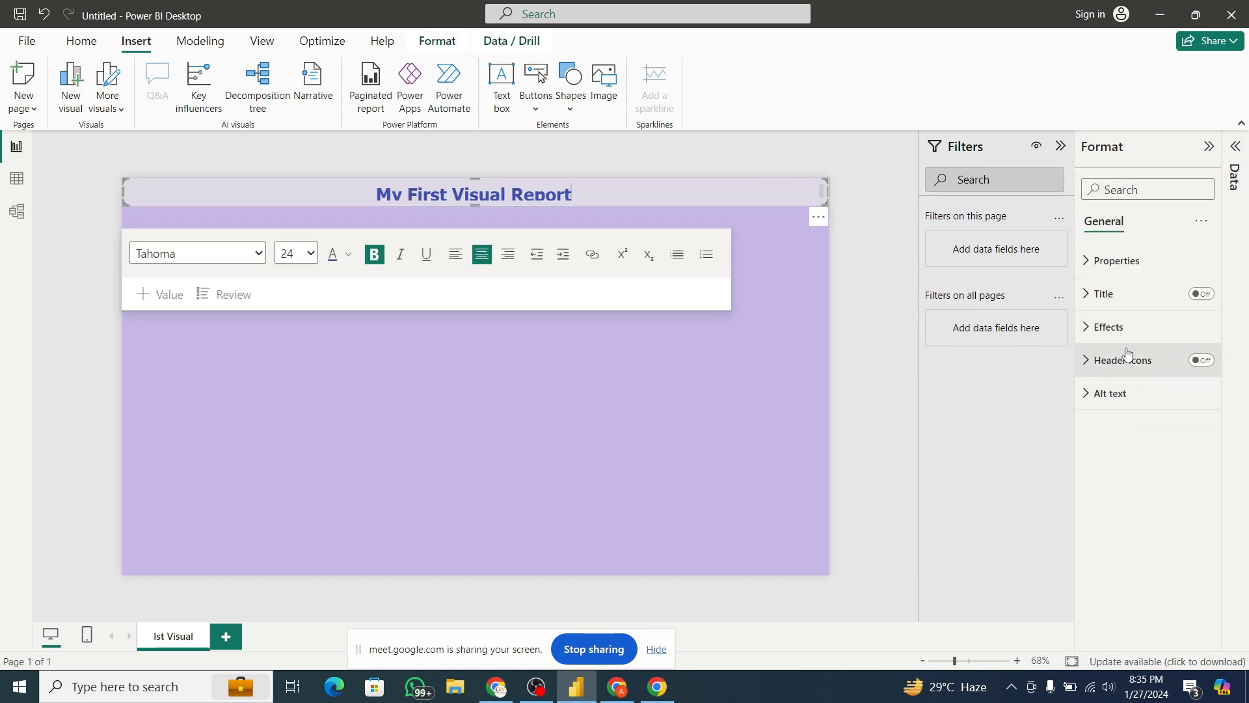
- Show the visual border effect settings of the "My First Visual Report" text box
click(1106, 330)
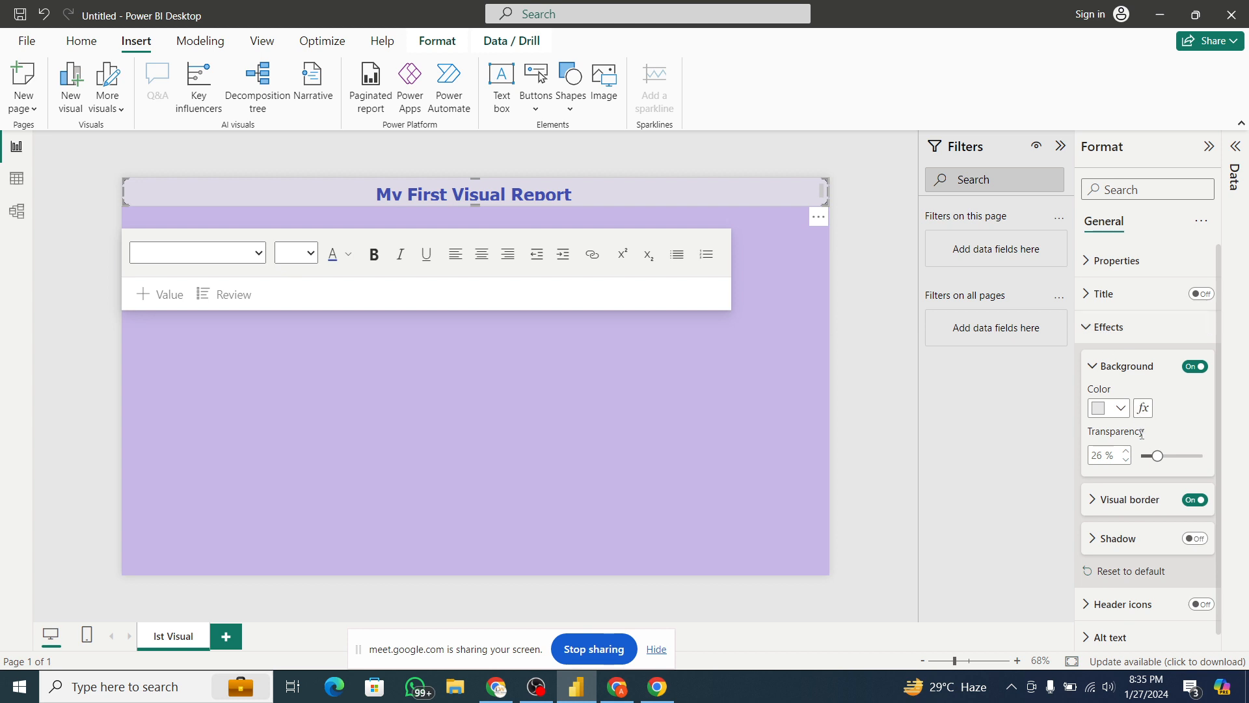
click(1119, 502)
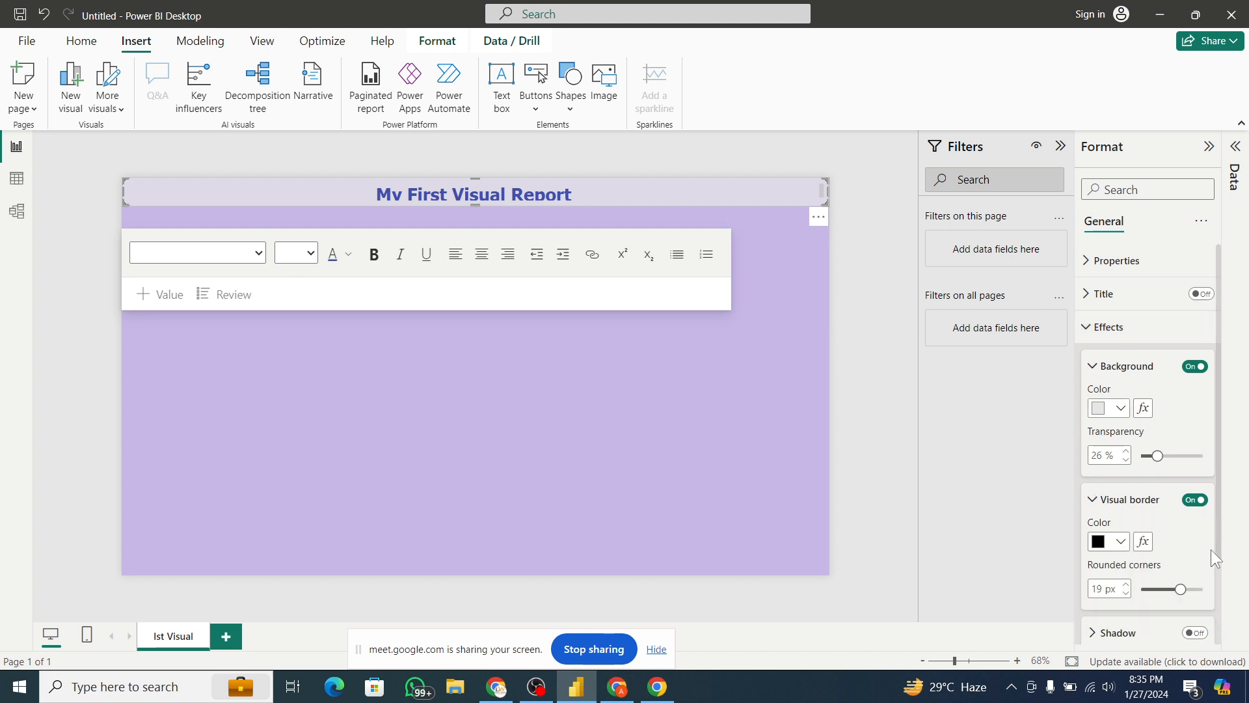
scroll(1218, 593, down, 1)
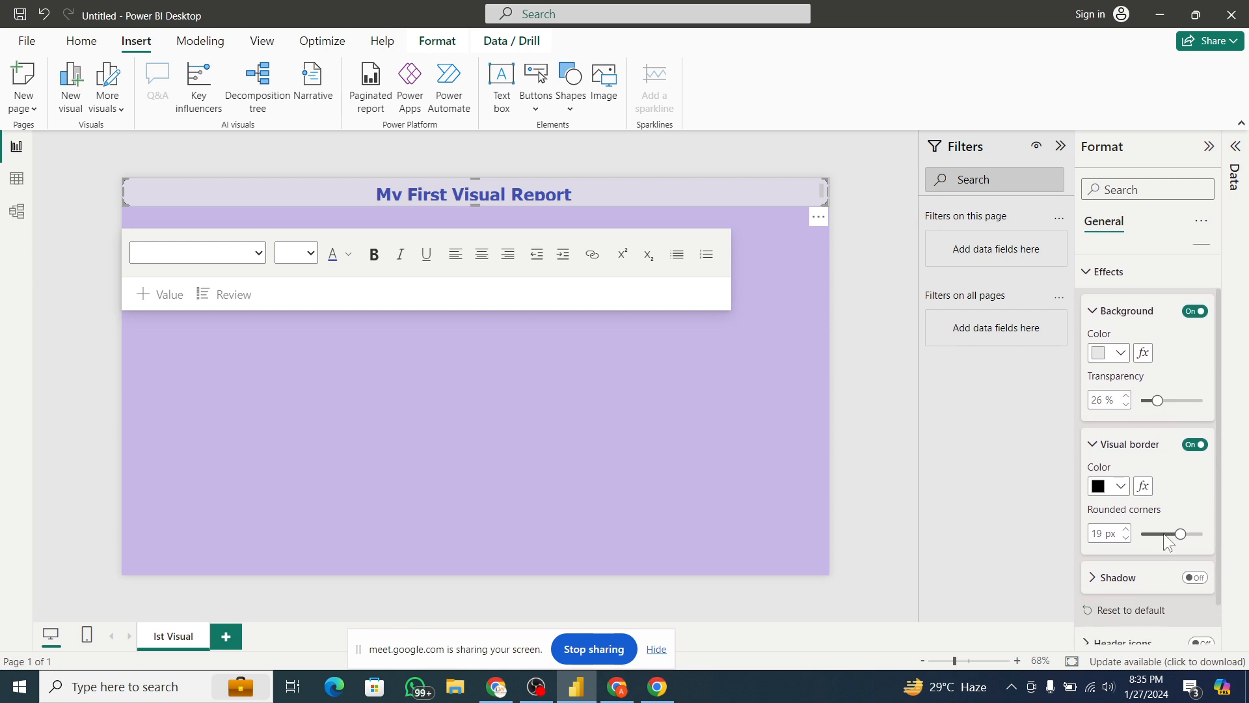
click(1109, 490)
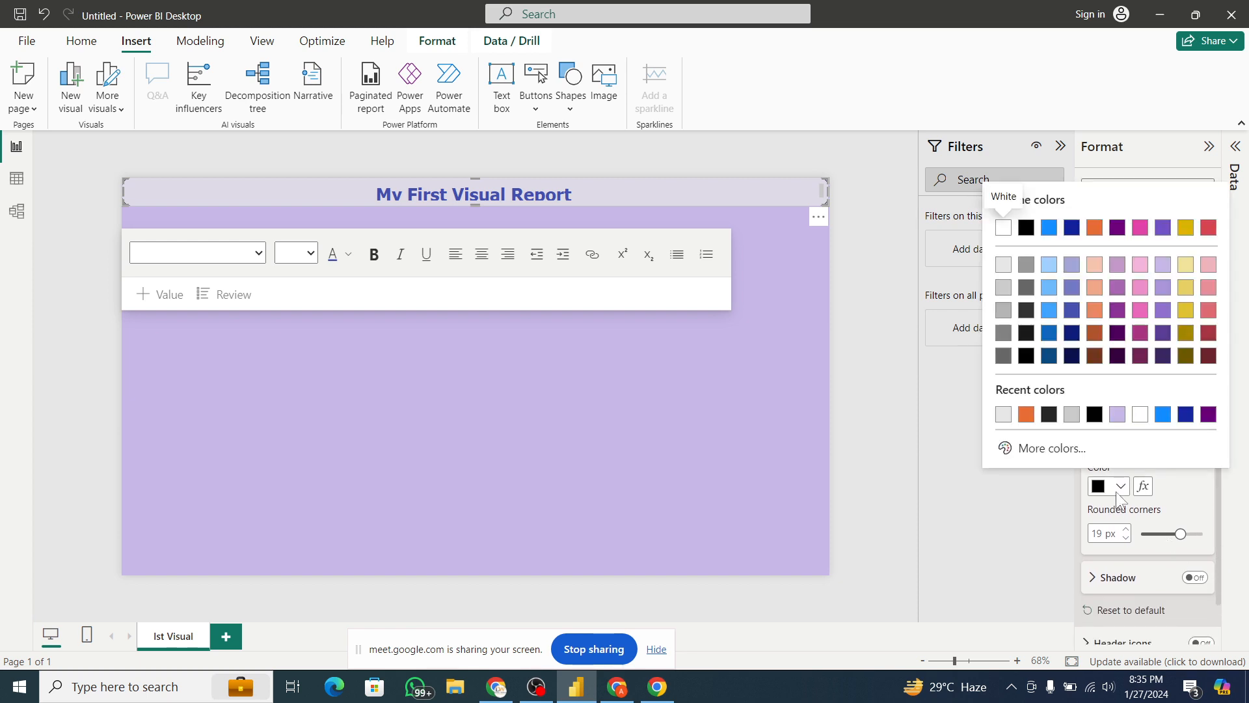
click(1154, 486)
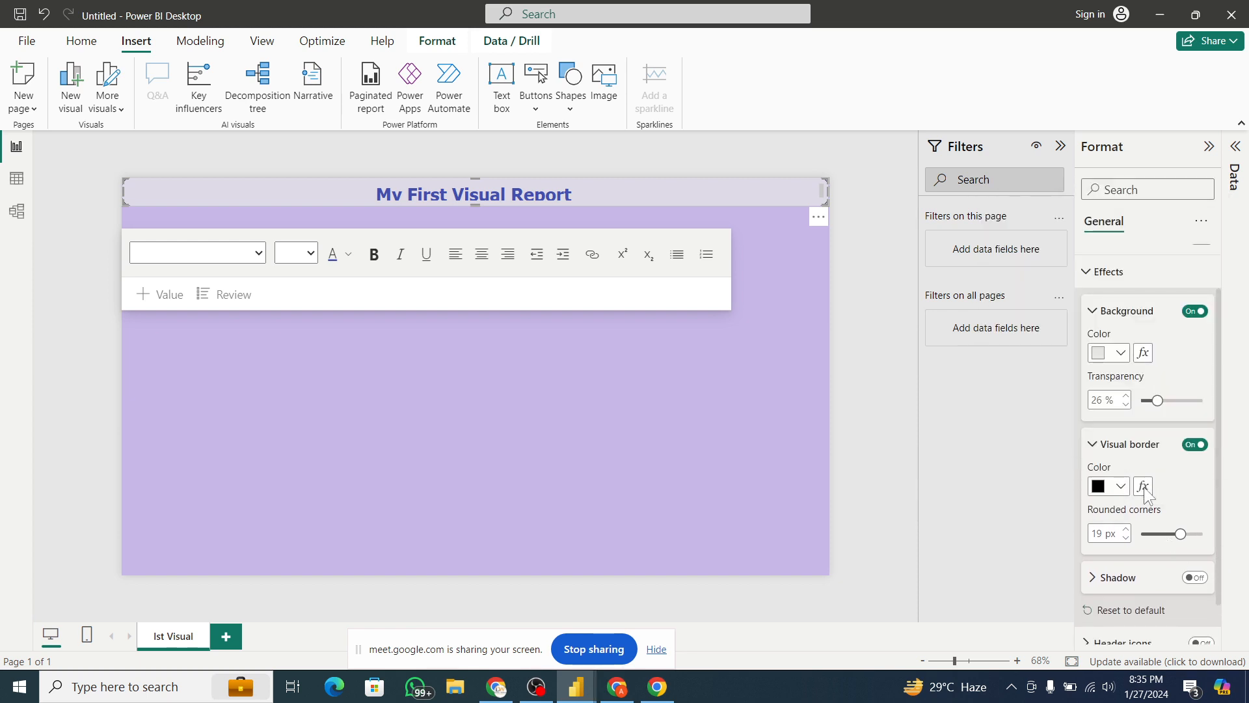
click(1143, 487)
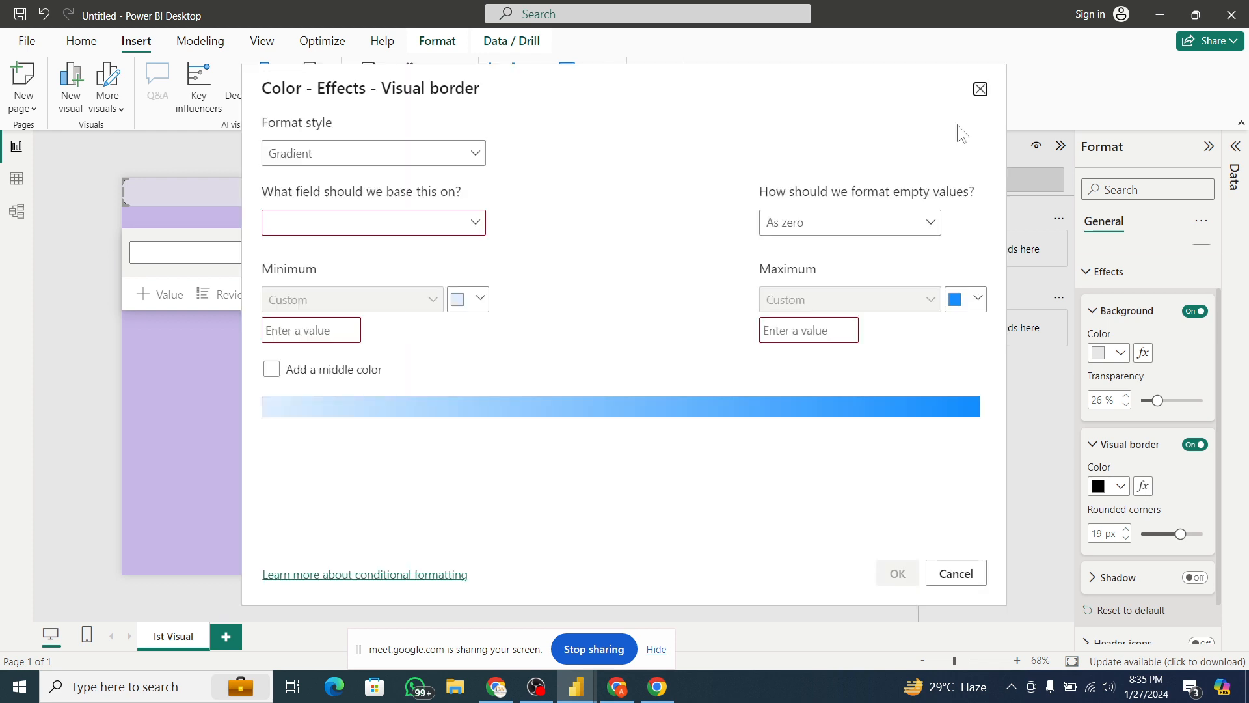
click(981, 91)
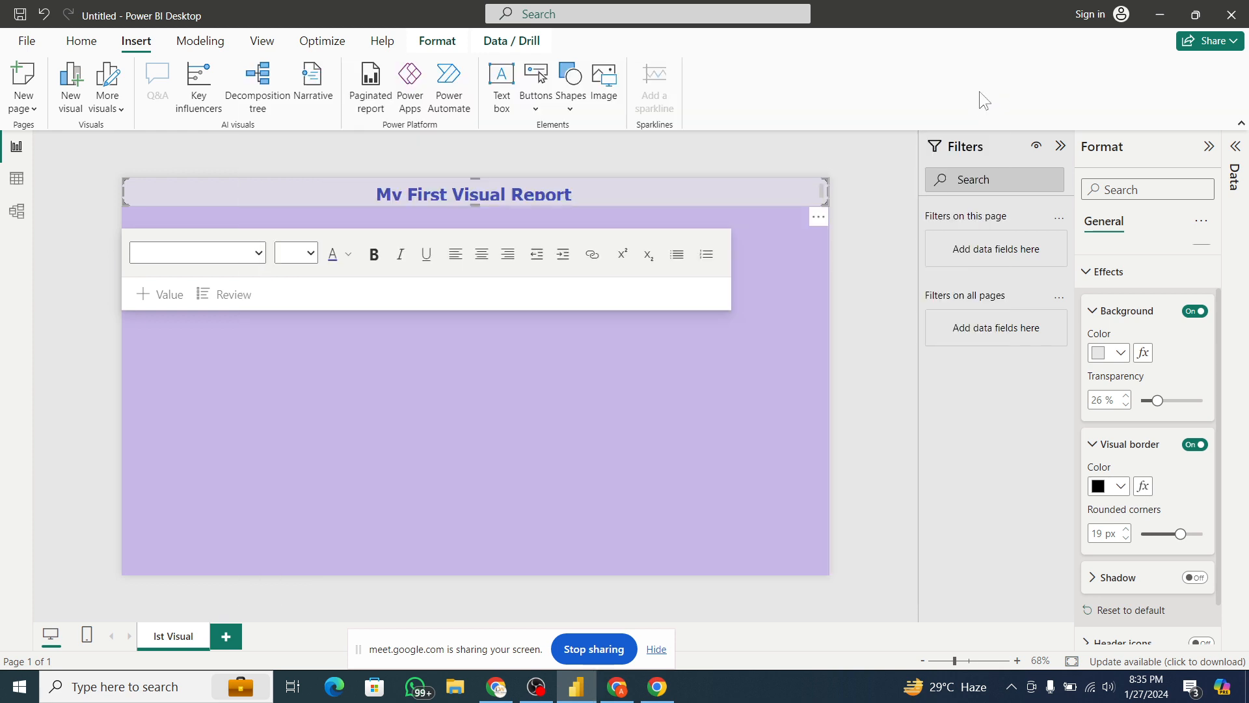
- Set the title text box's visual border color to White, 10% darker
click(1120, 486)
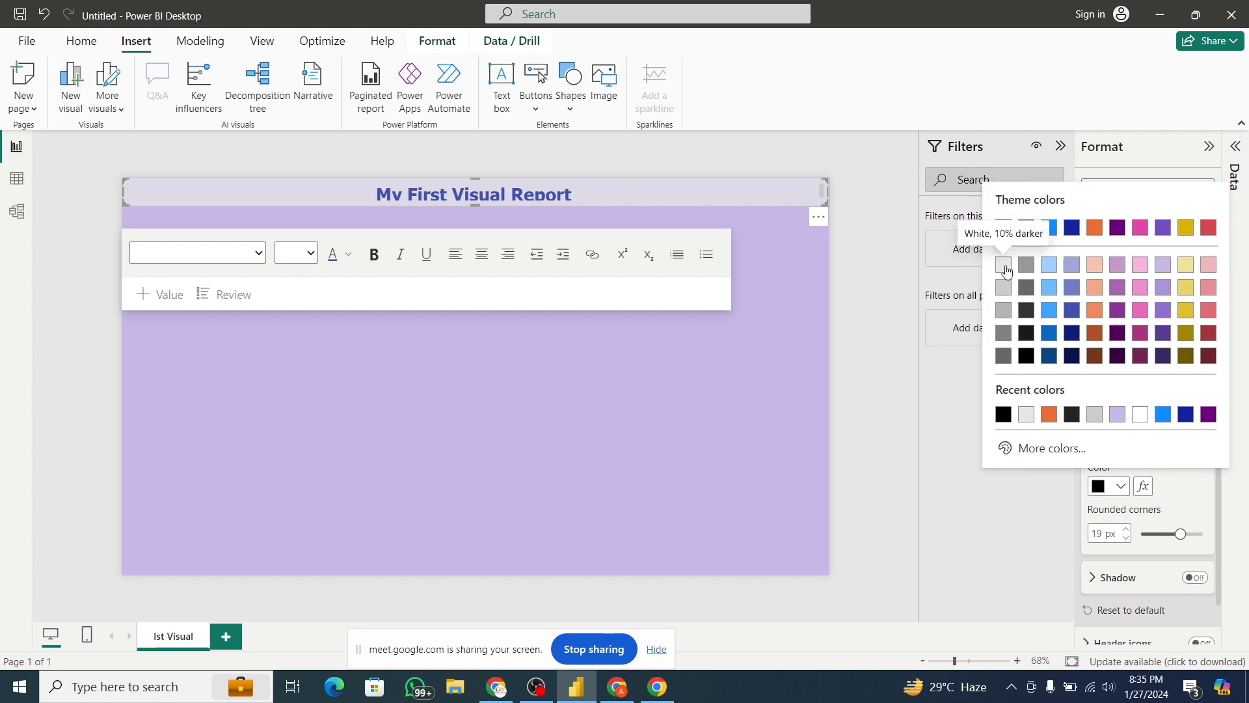
click(1003, 266)
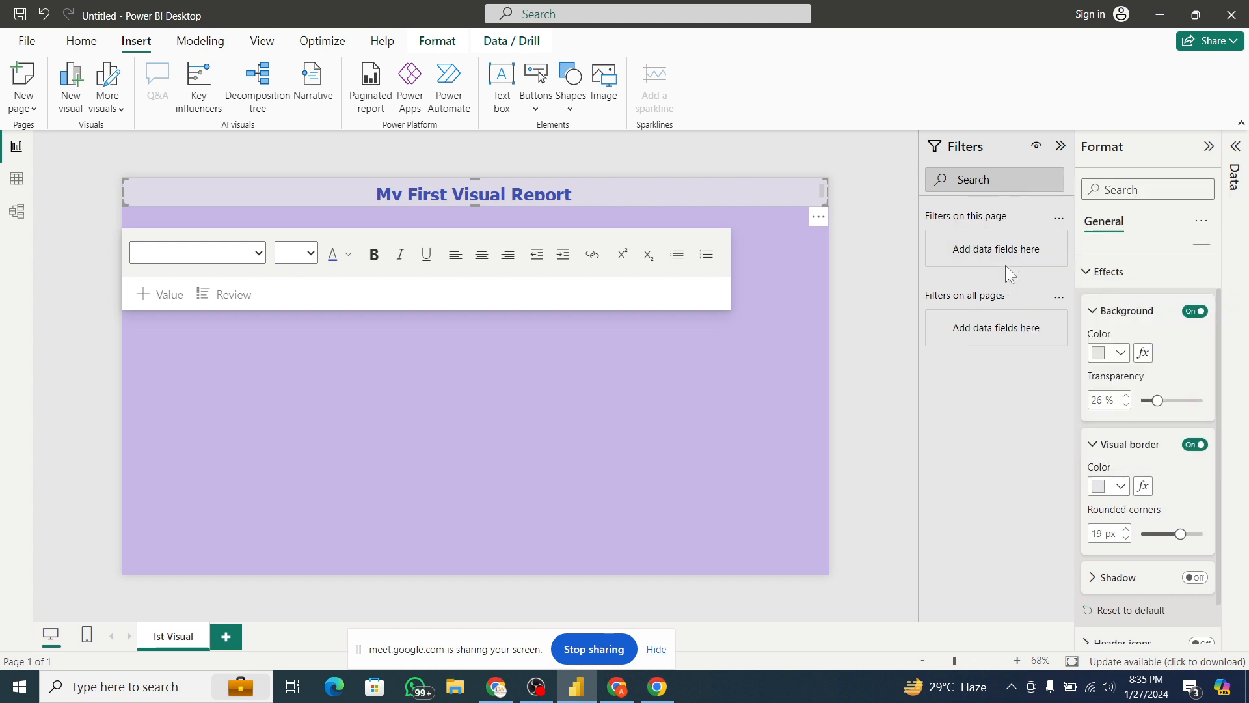
click(805, 285)
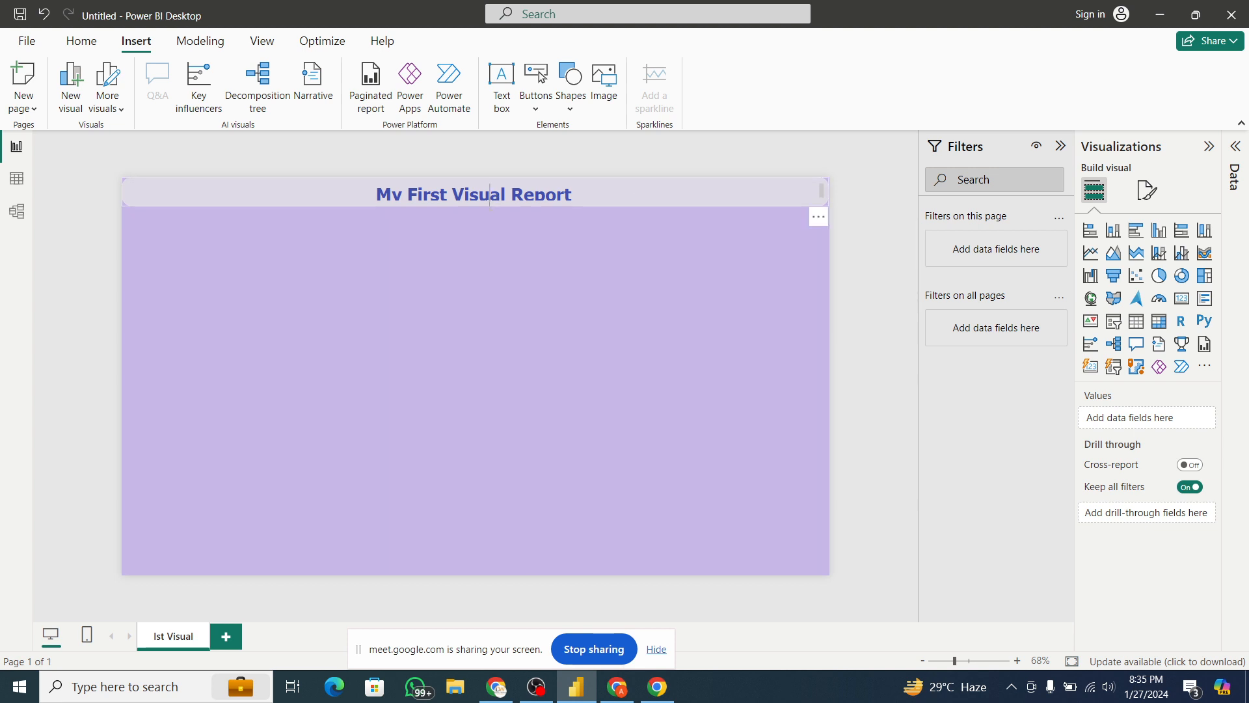
- Make the title text box slightly taller by extending its lower edge so the heading fits
click(467, 209)
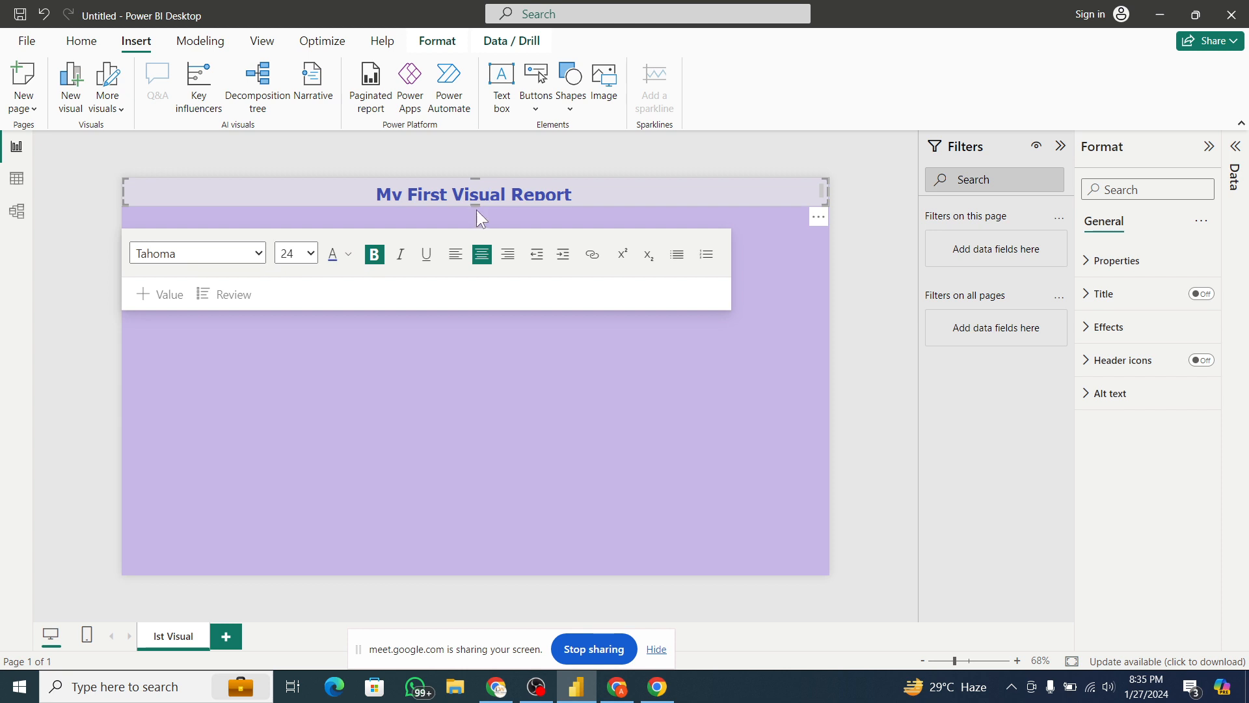
click(588, 368)
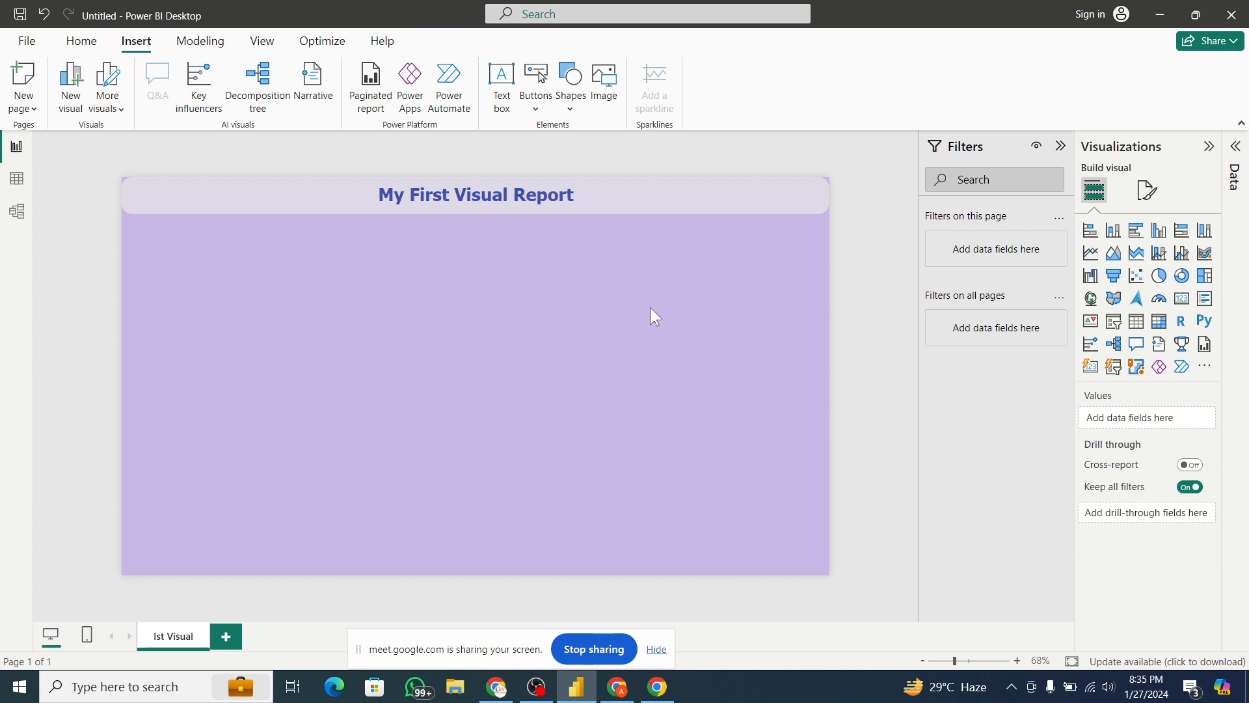
- Turn on the shadow effect for the title text box
click(650, 212)
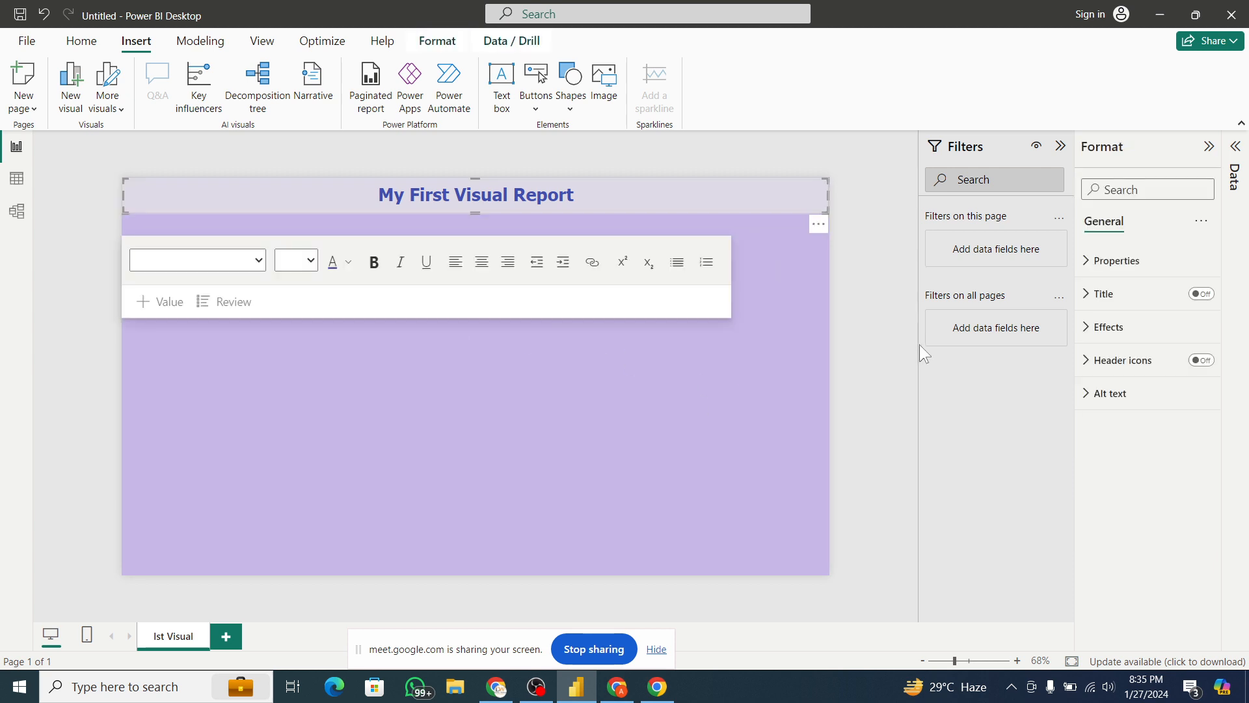
click(1108, 329)
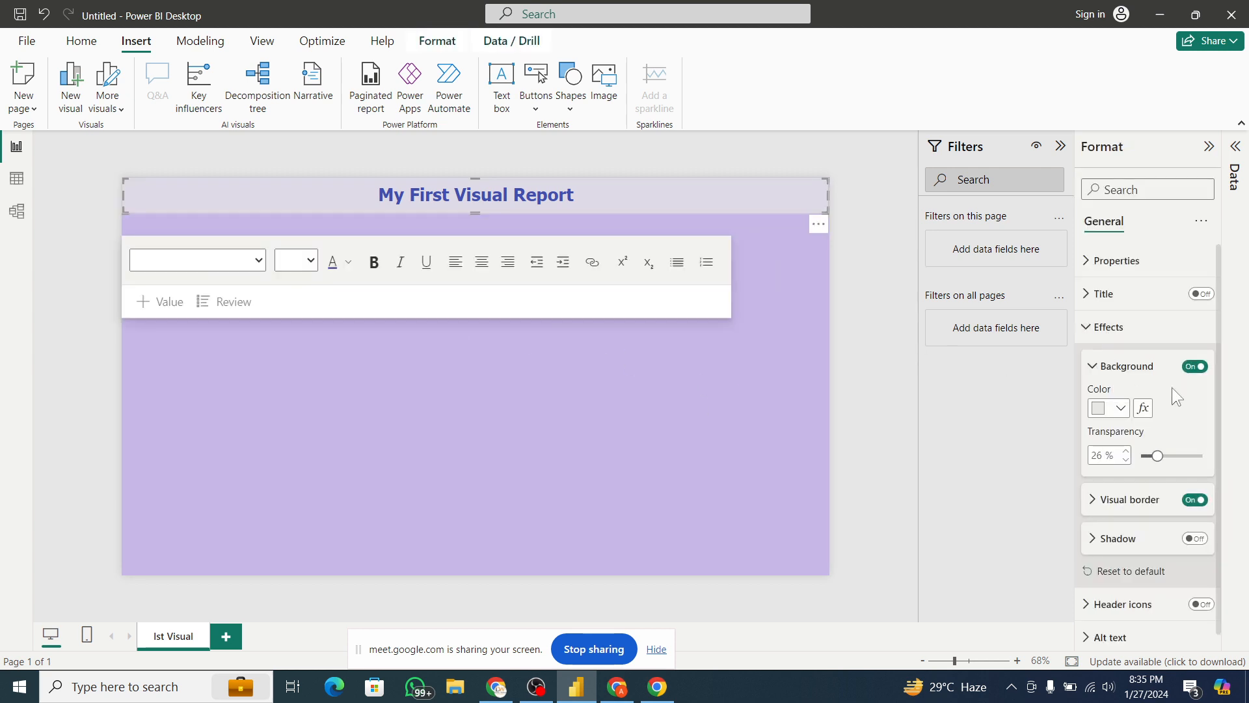
scroll(1220, 295, down, 1)
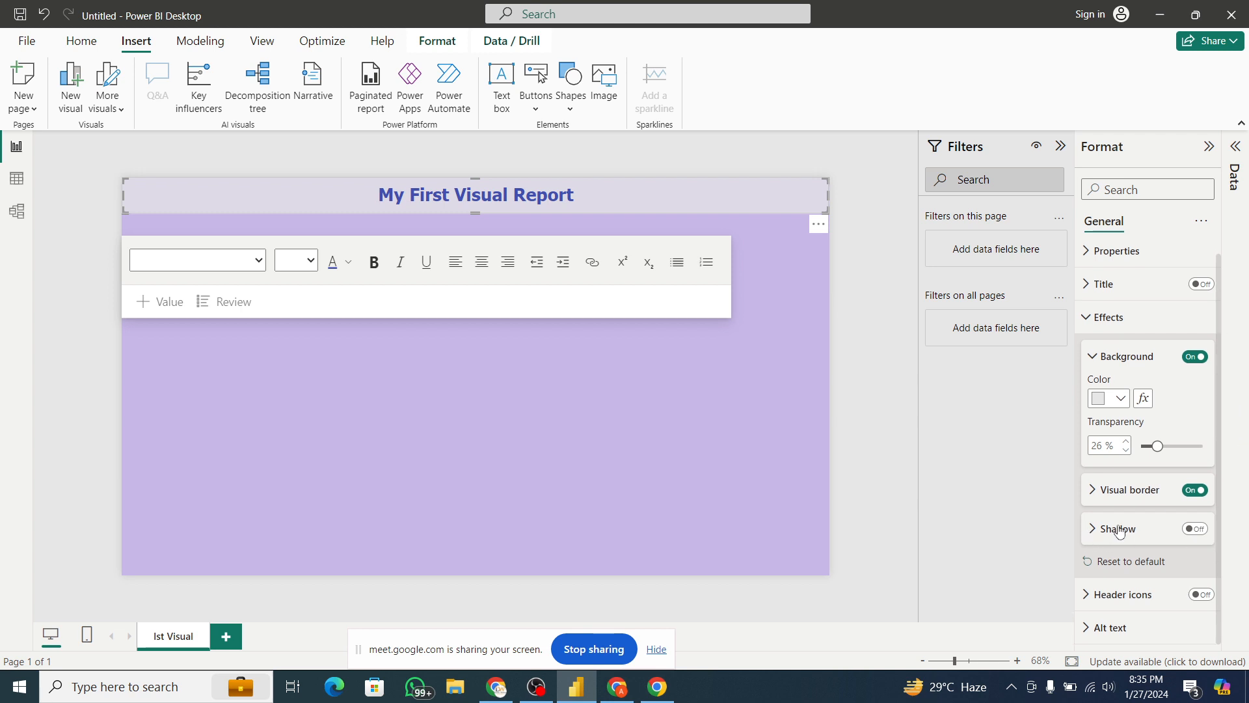
click(1197, 530)
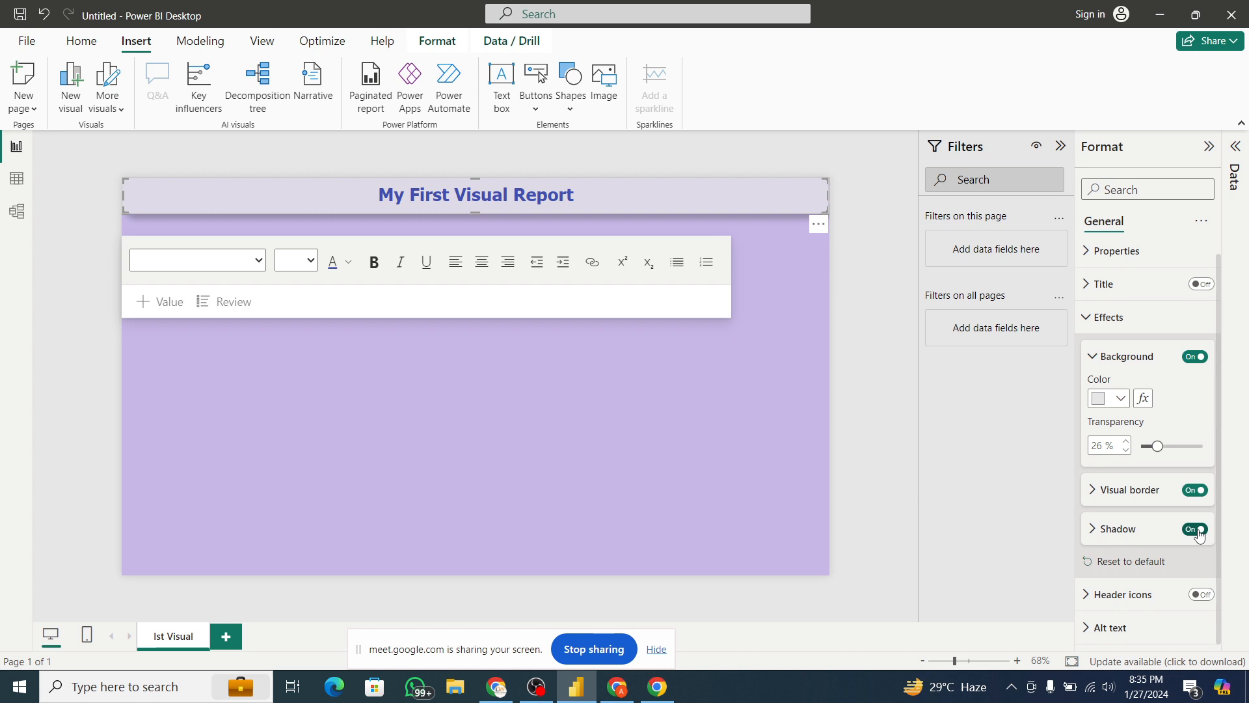
click(792, 300)
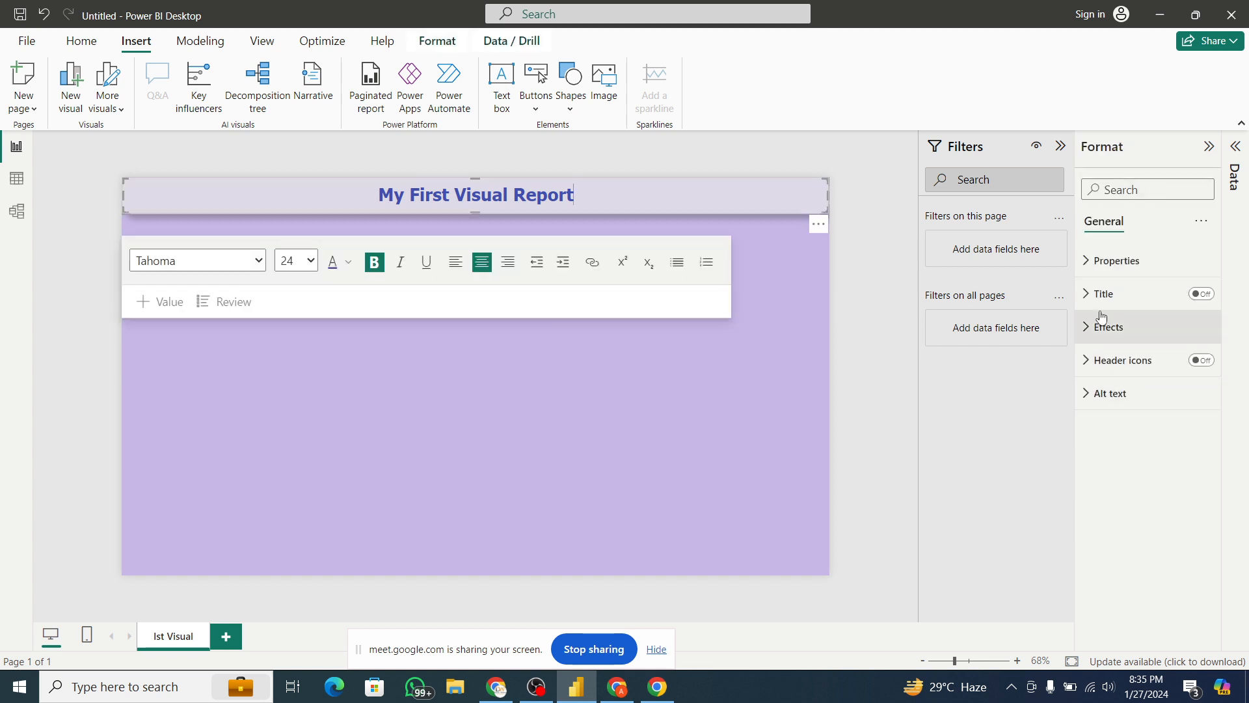
- Turn off the visual border of the title text box
click(1085, 327)
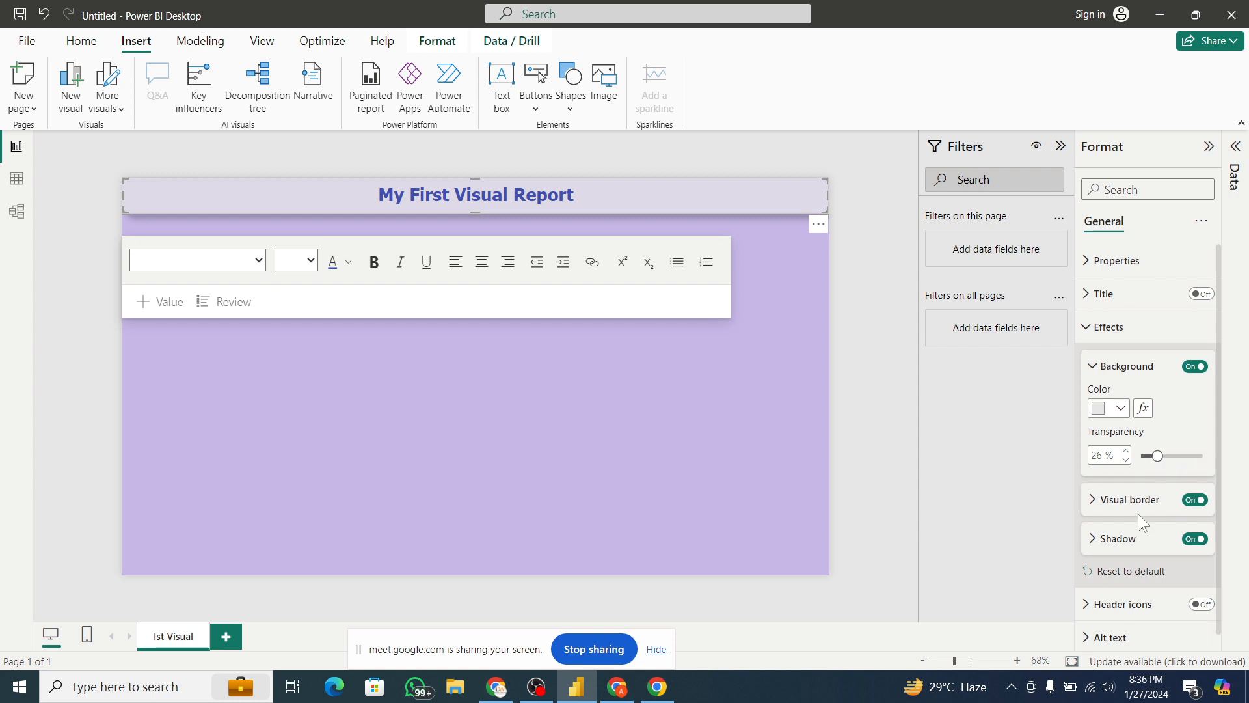
click(1194, 501)
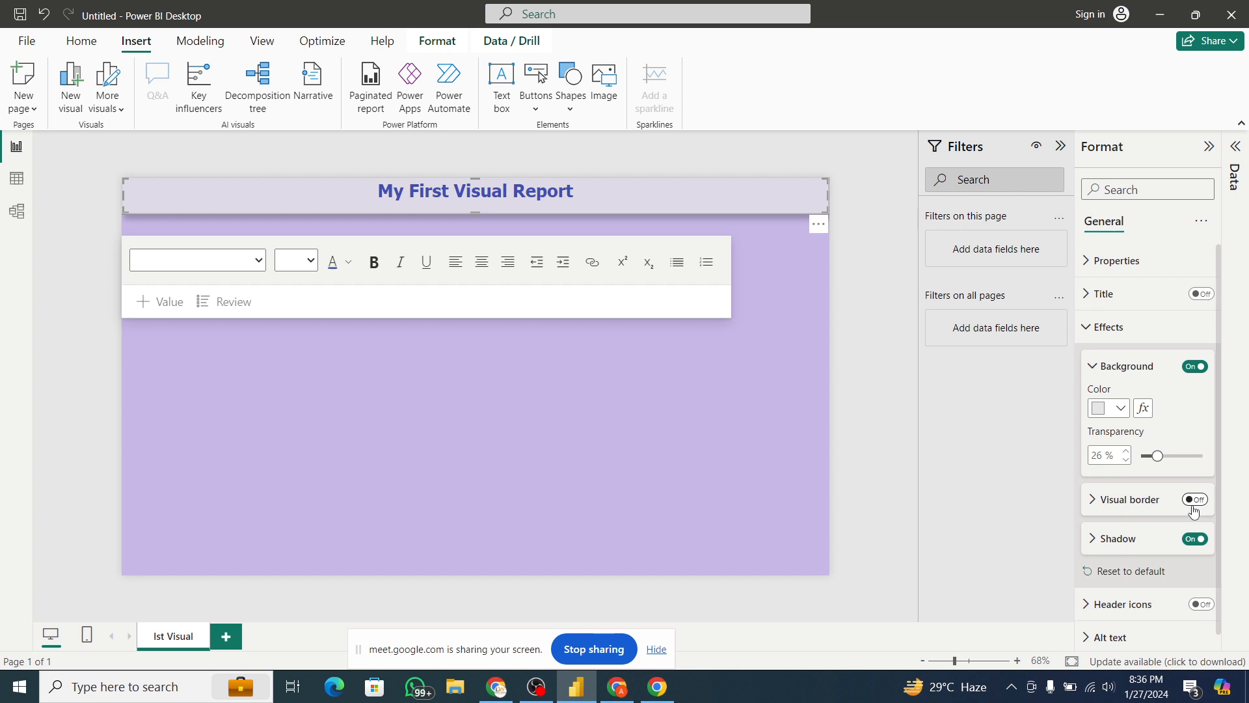
click(737, 446)
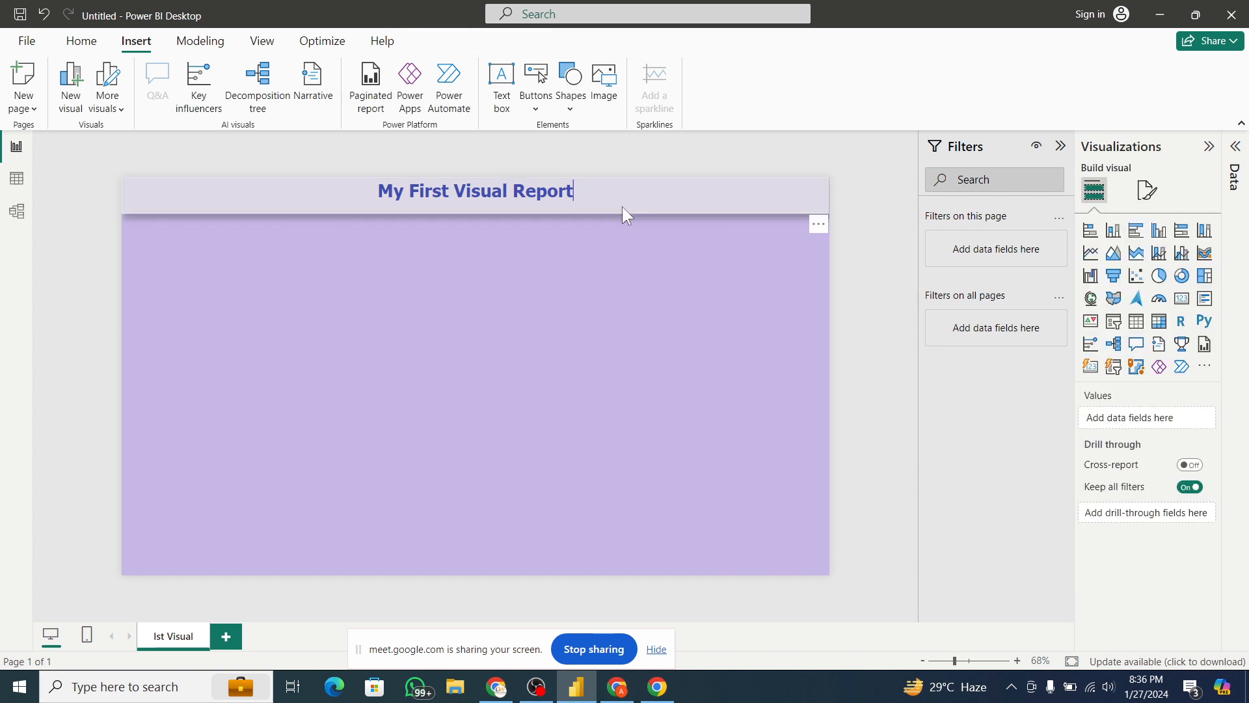
- Set the shadow offset of the title text box to Inside
click(827, 197)
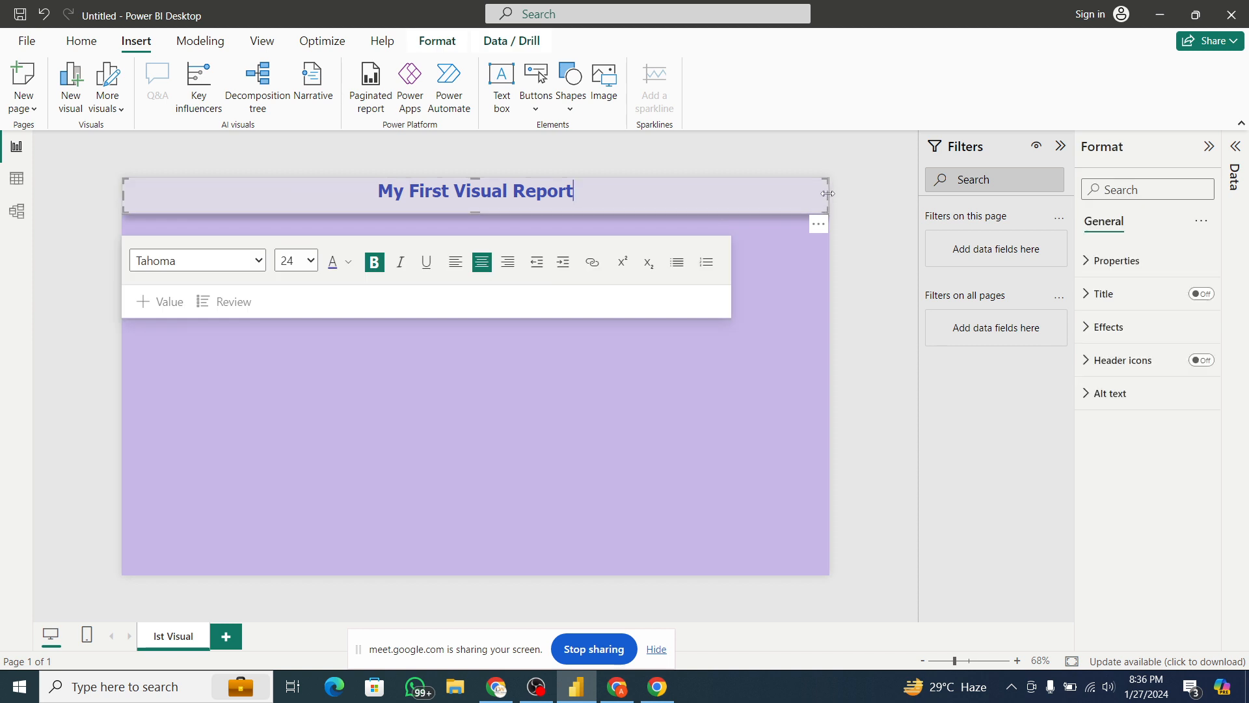
click(751, 298)
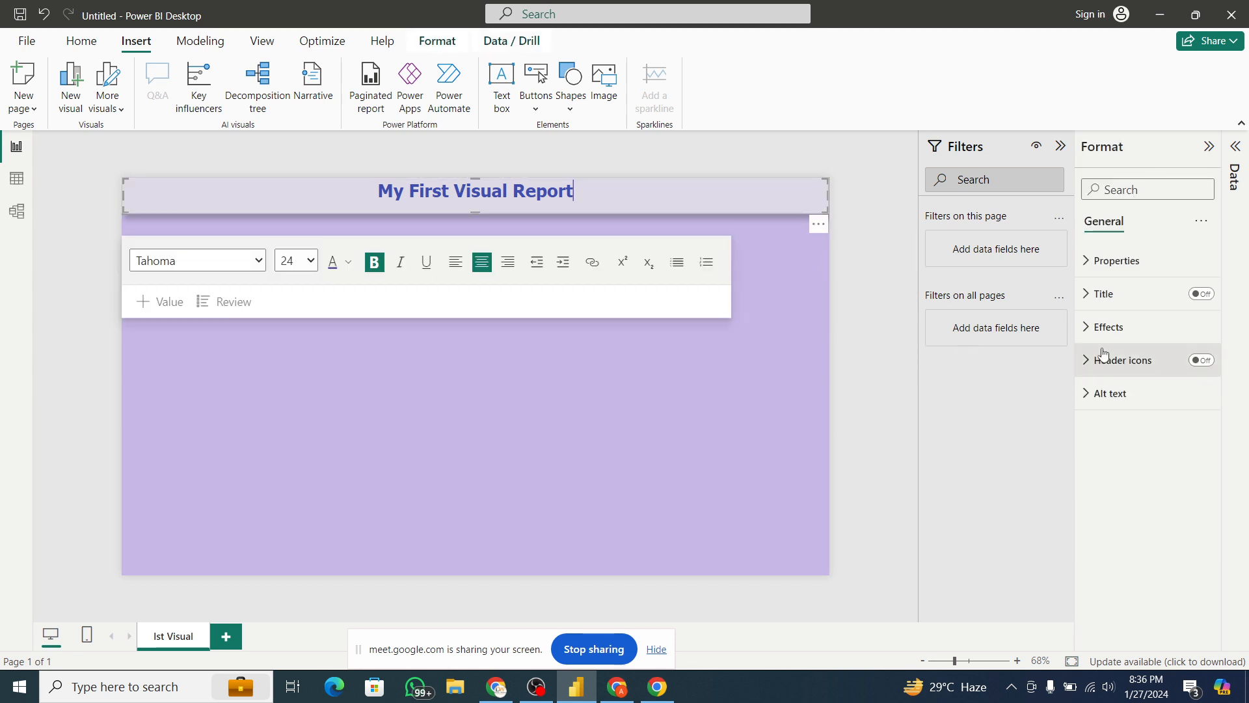
click(1103, 328)
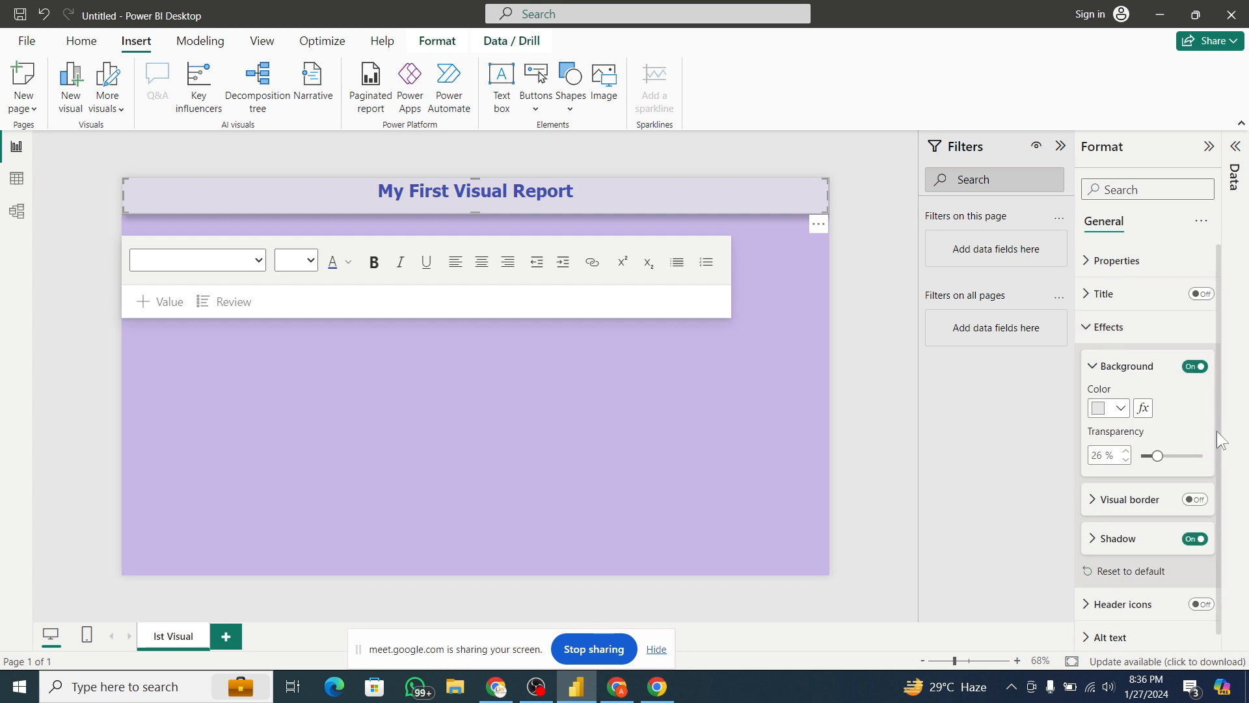
click(1092, 540)
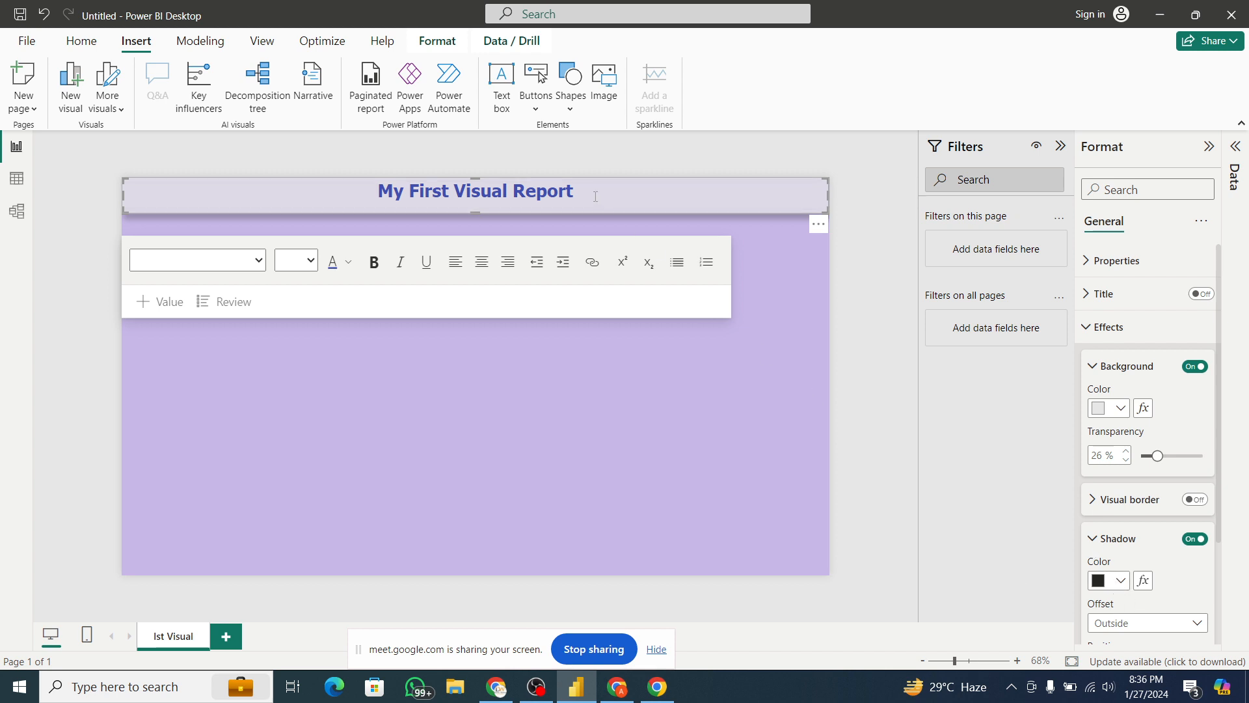
click(1119, 583)
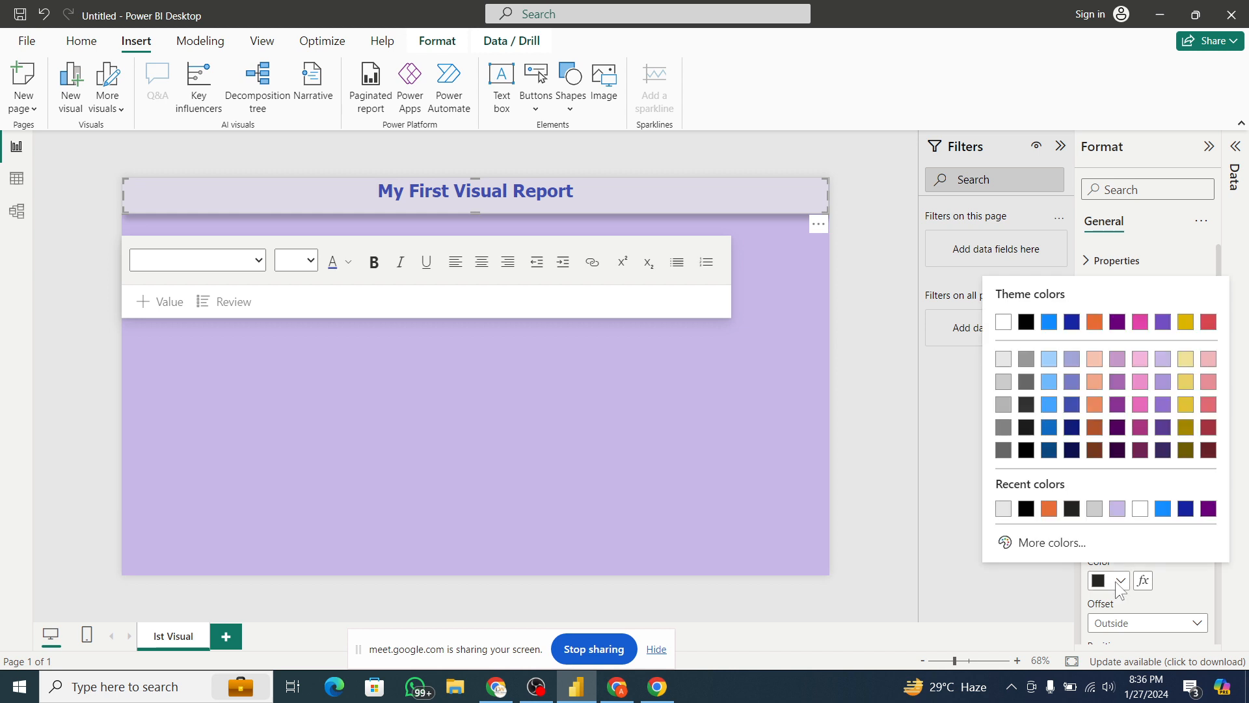
click(1202, 596)
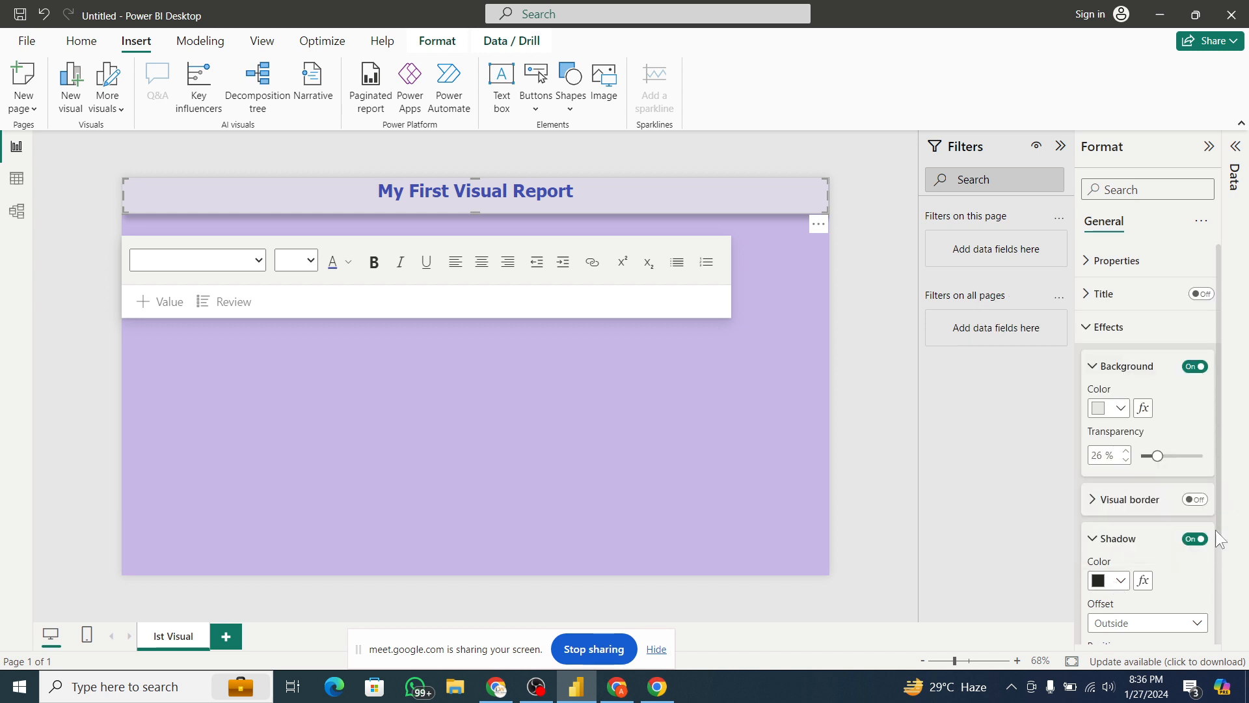
scroll(1220, 501, down, 3)
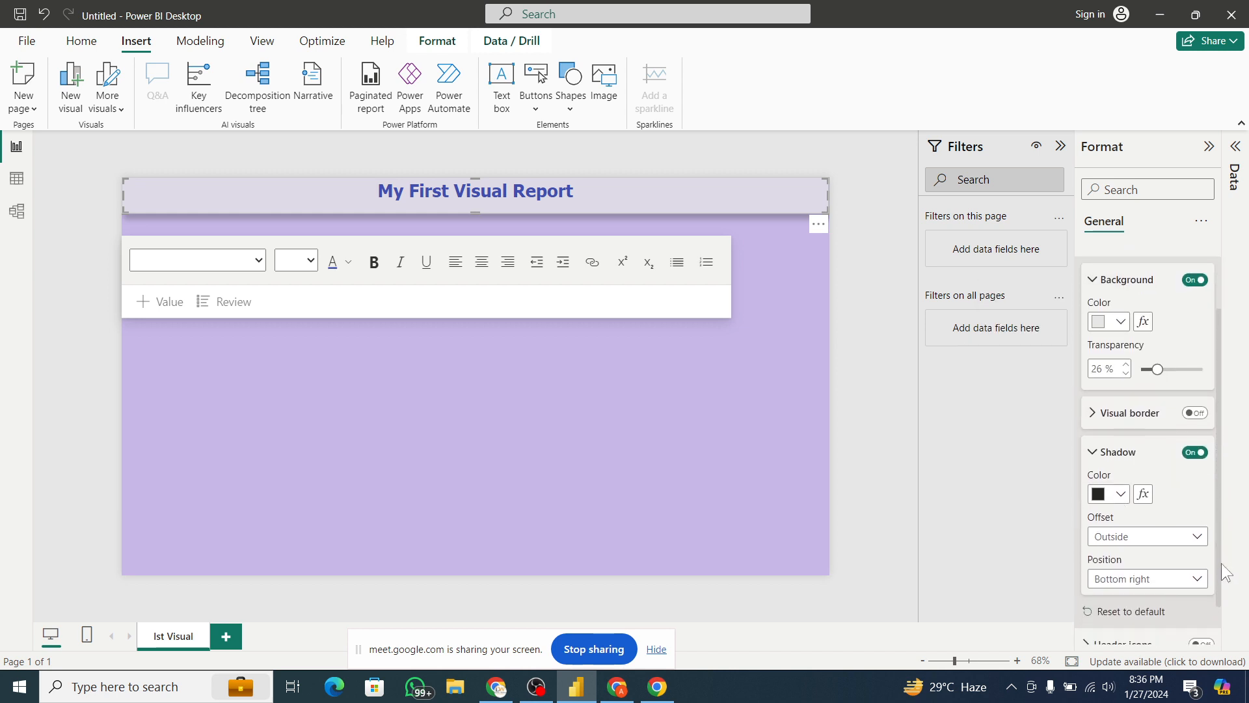
click(1194, 497)
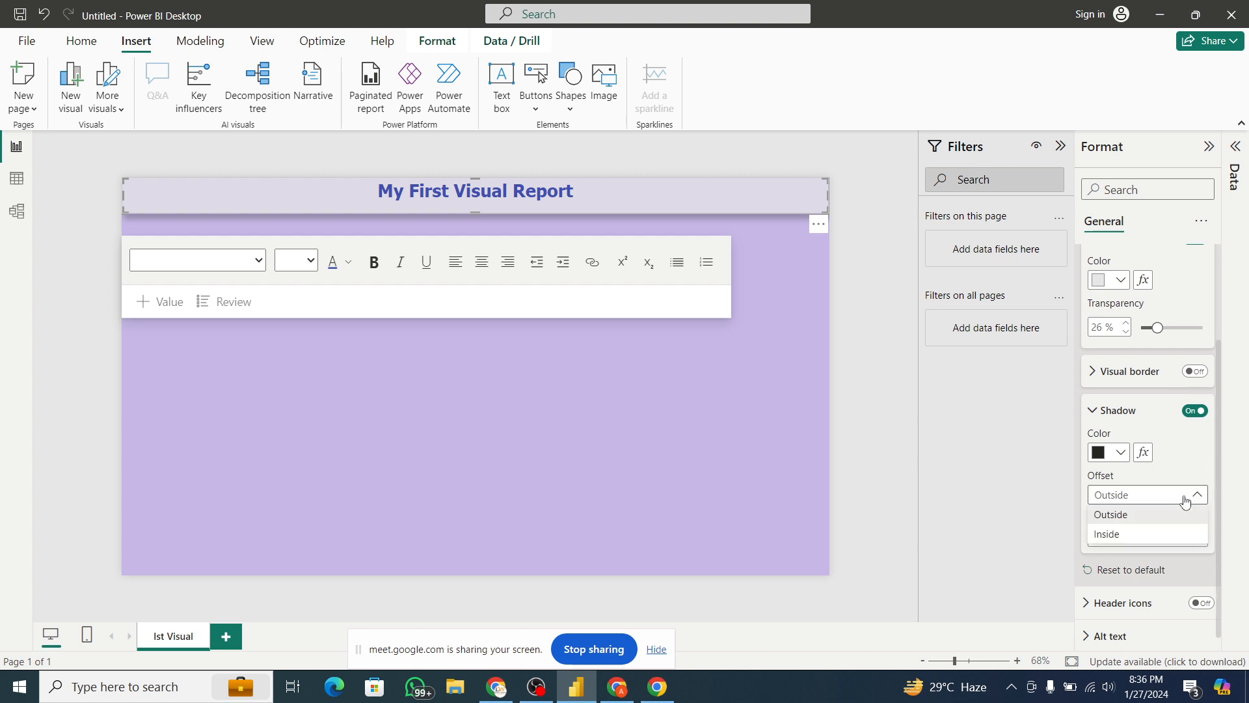
click(1143, 538)
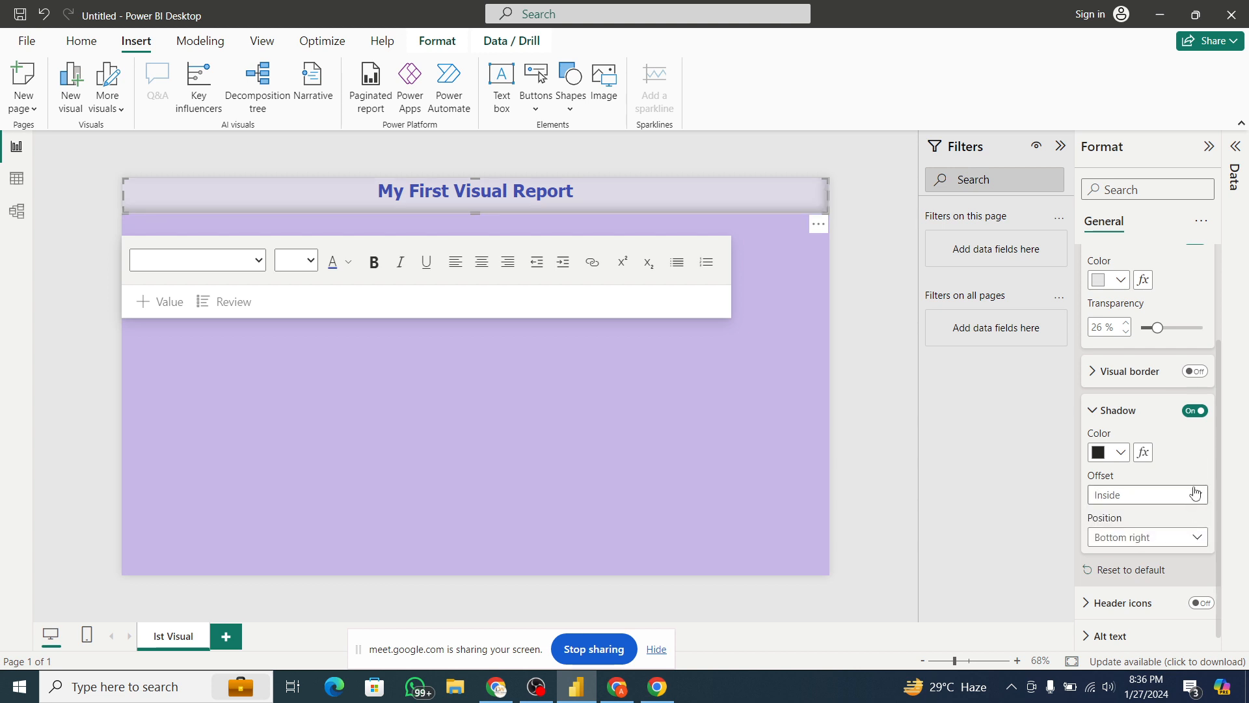
click(762, 384)
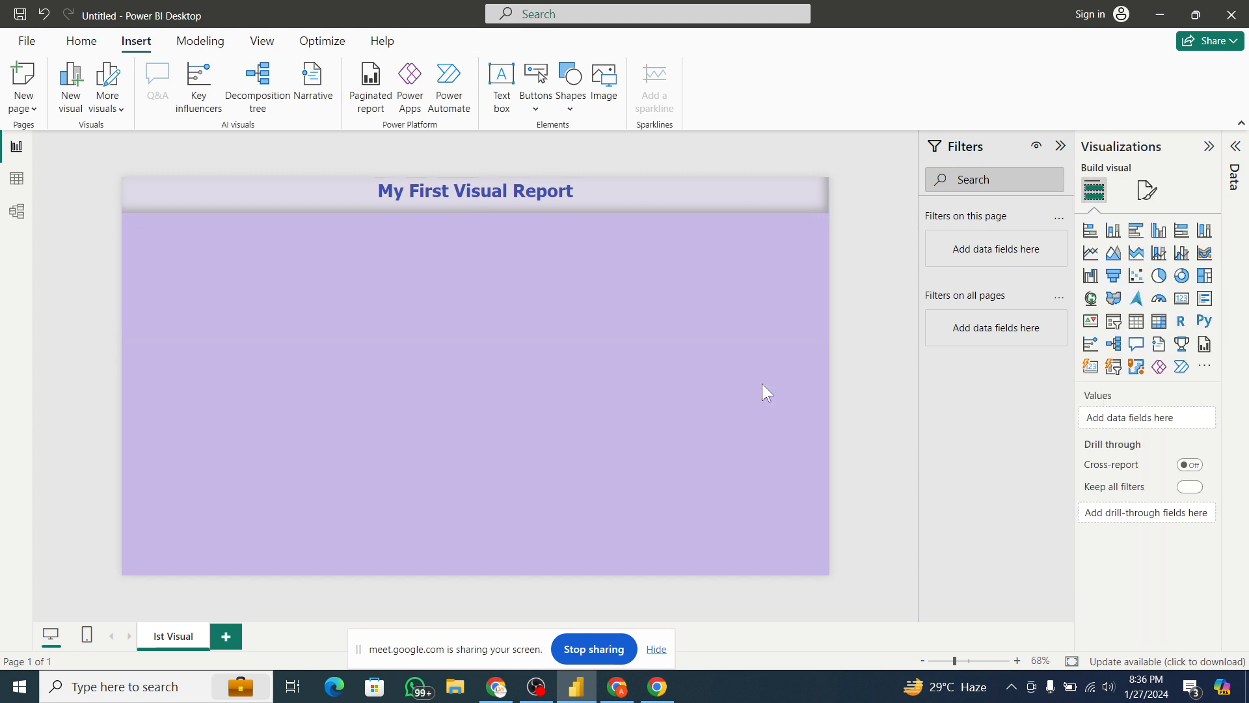
- Set the shadow offset of the "My First Visual Report" title text box to Outside
click(781, 199)
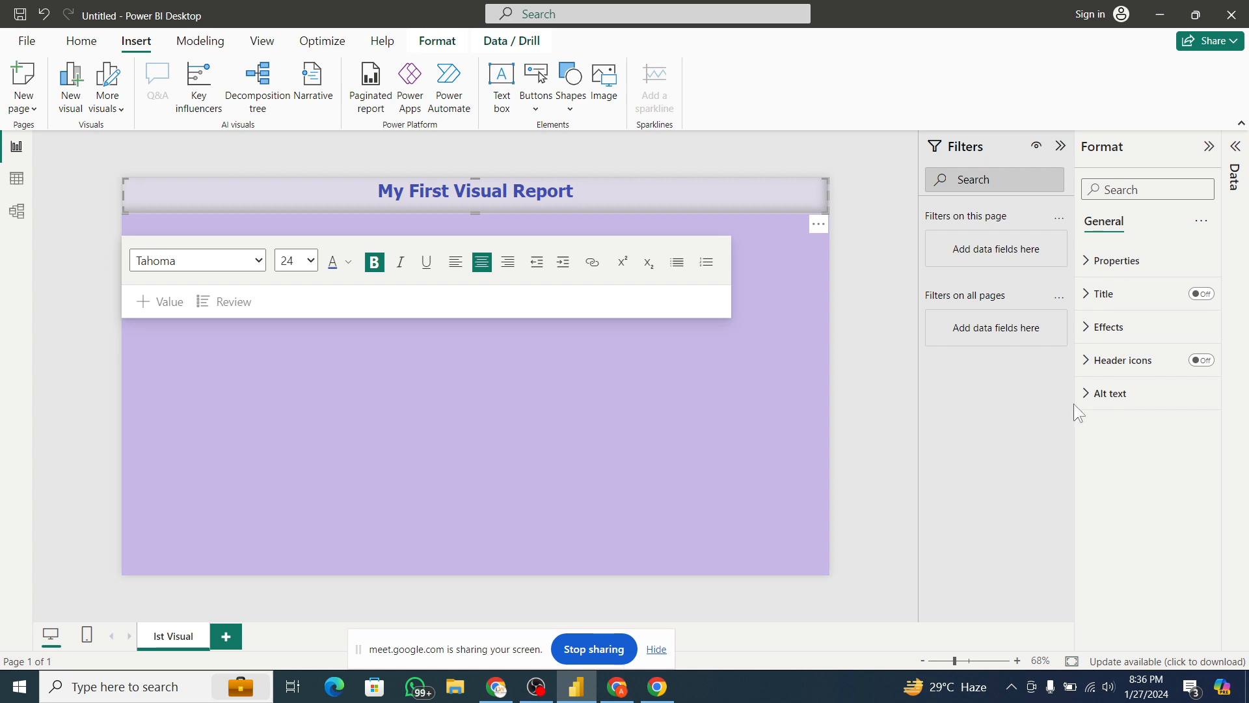
click(1095, 325)
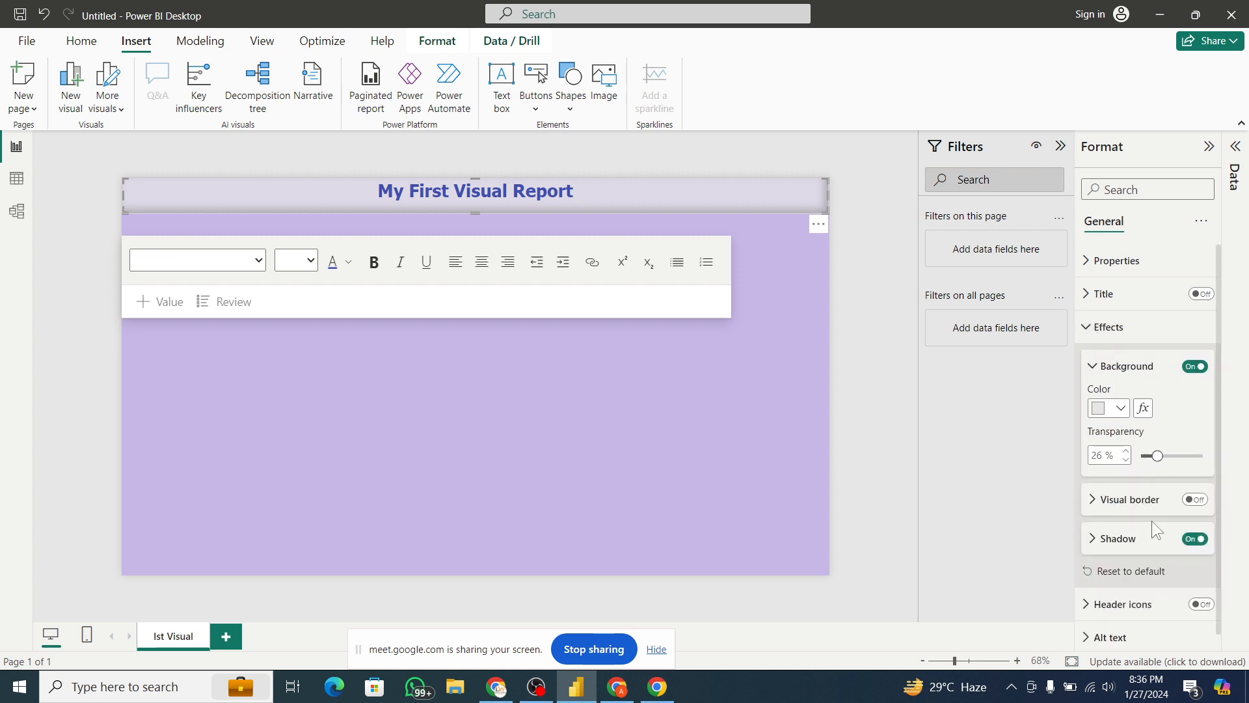
click(1102, 549)
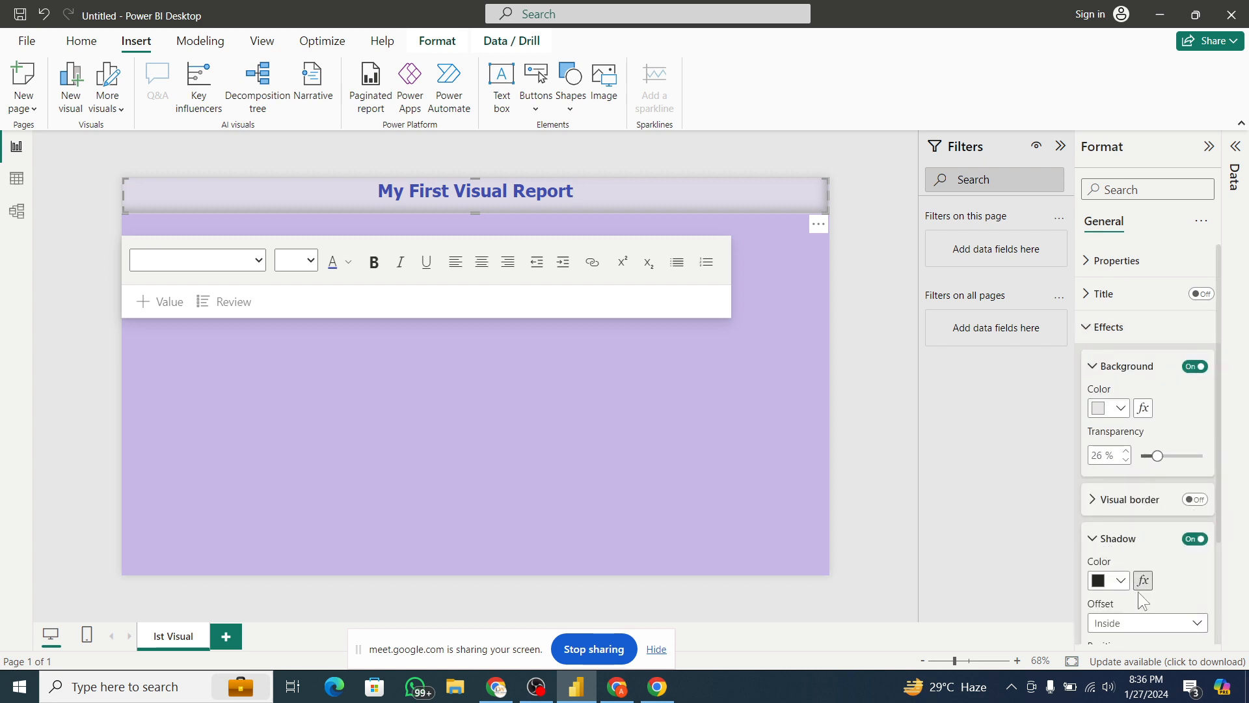
scroll(1151, 514, down, 3)
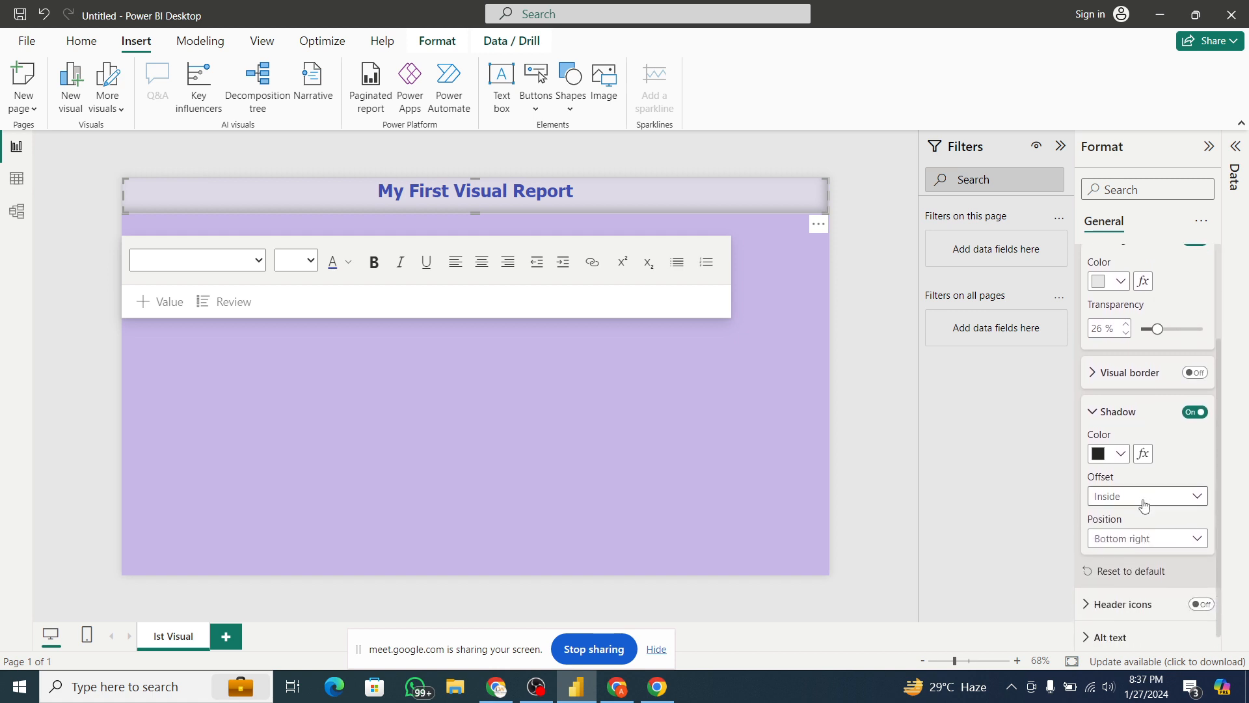
click(1144, 501)
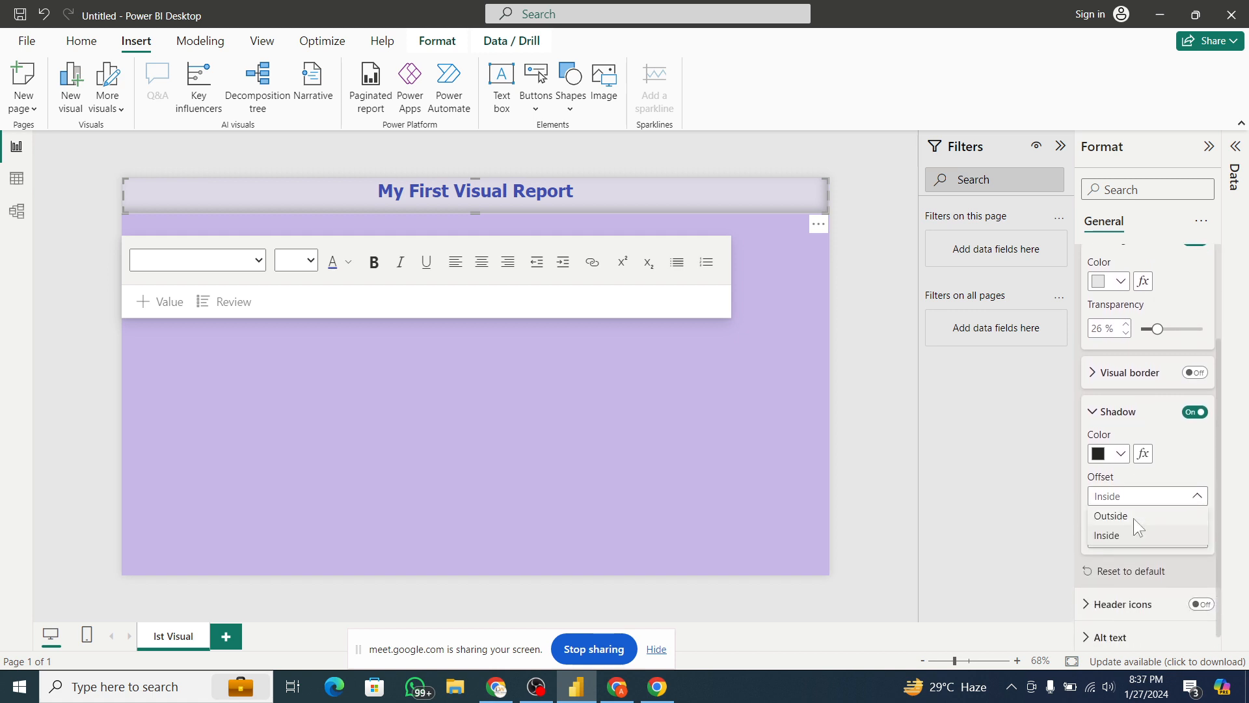
click(1134, 518)
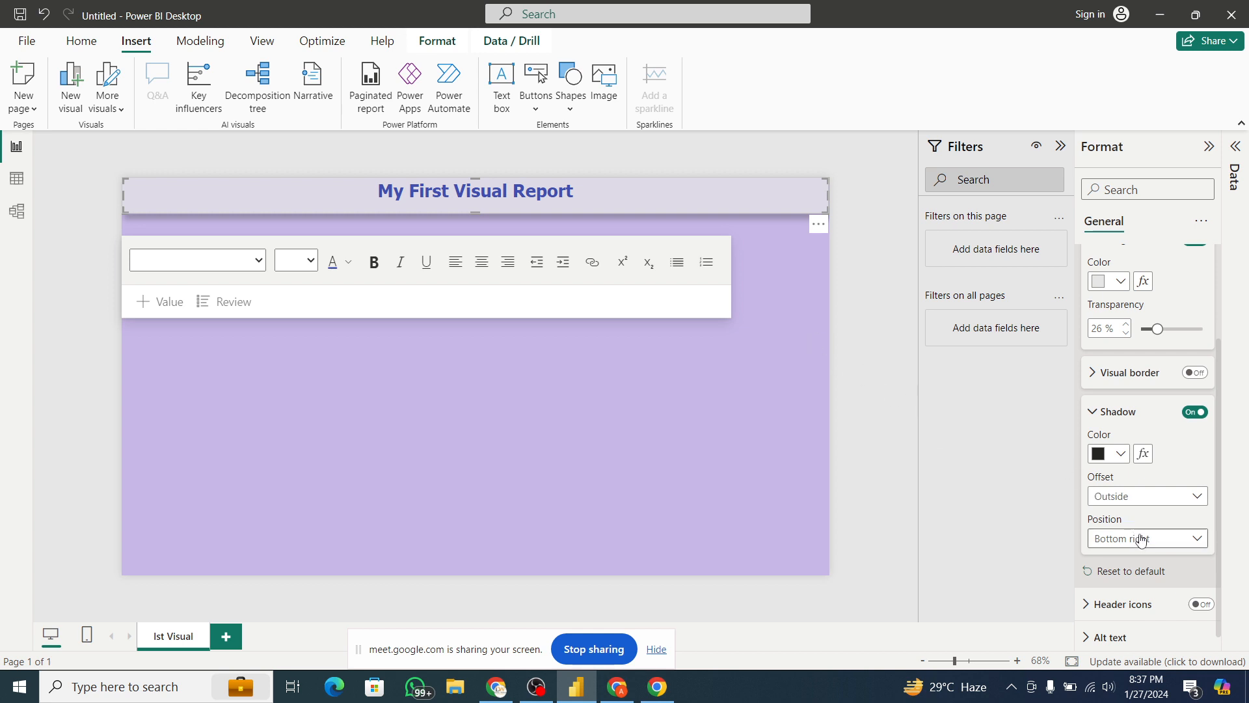
- Set the shadow position of the title text box to Bottom and deselect the text box
click(1141, 541)
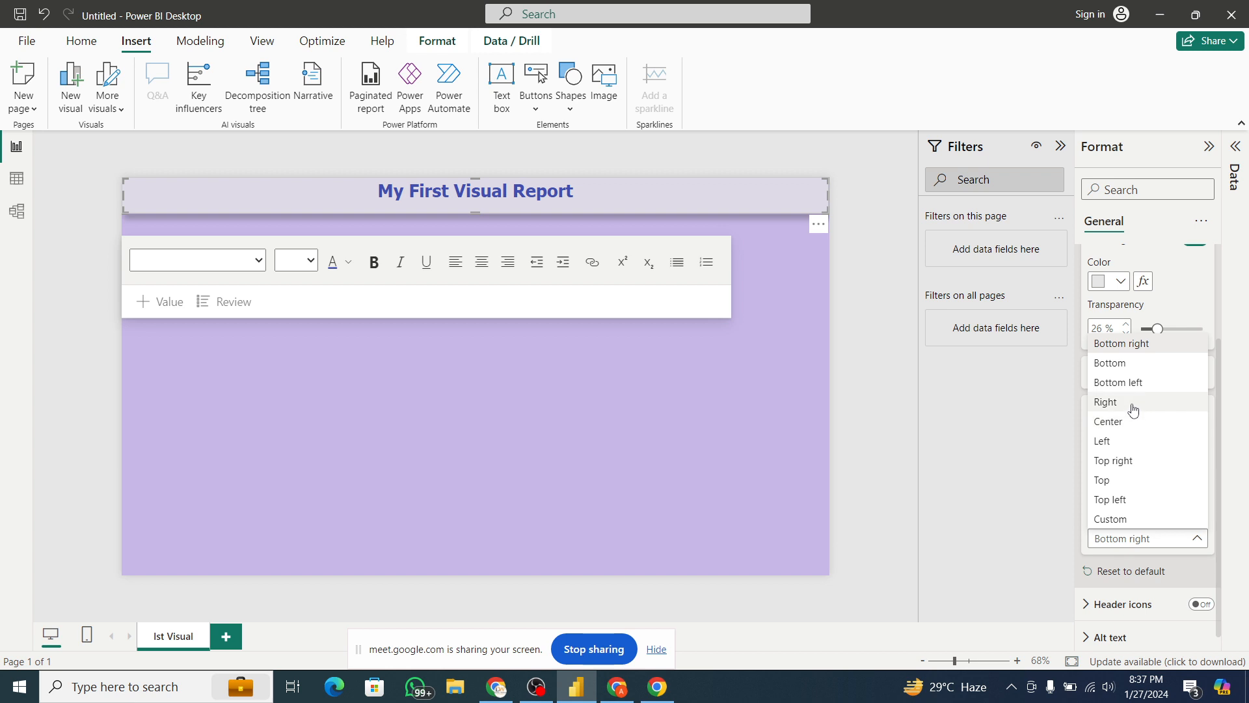
click(1128, 363)
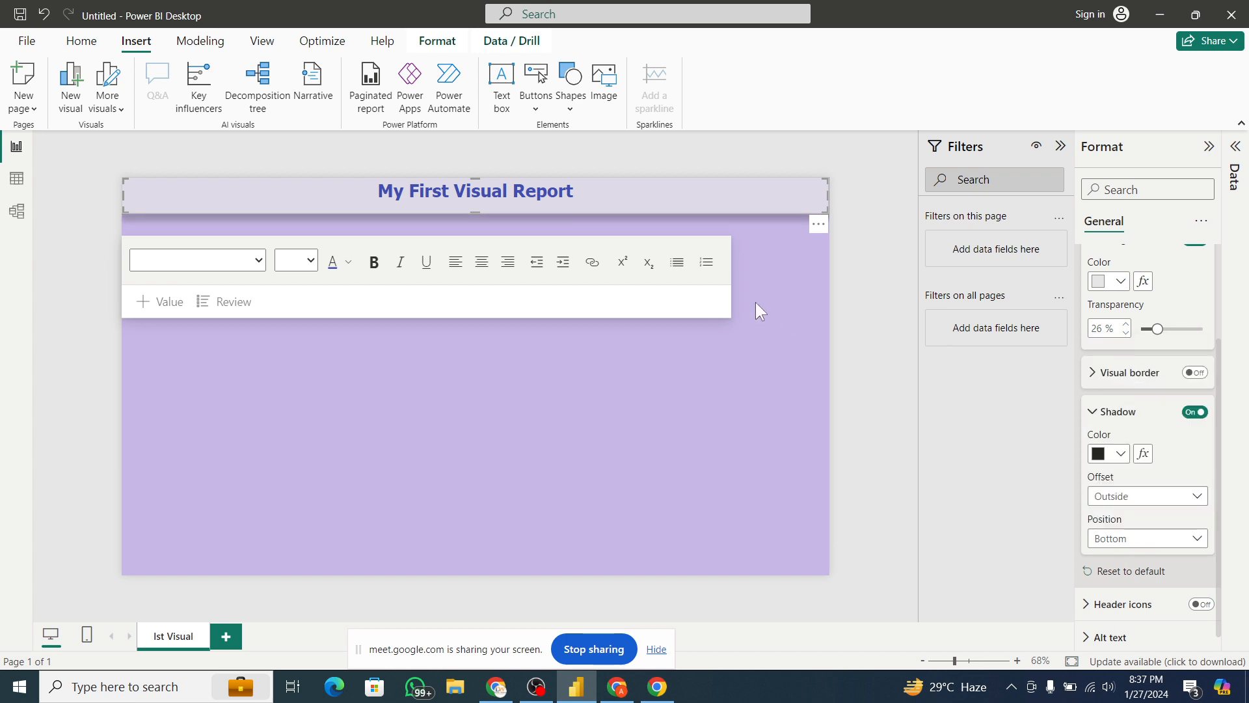
click(770, 364)
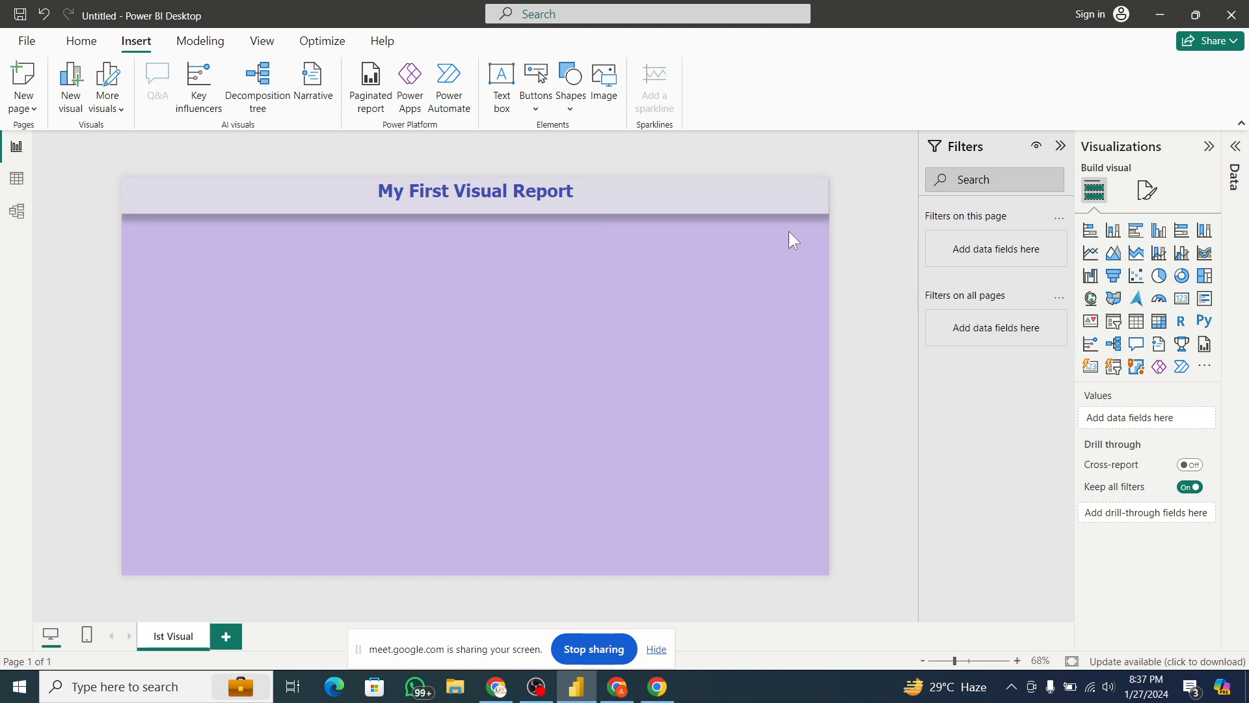
- Review the background and shadow settings in the effects of the title text box
click(717, 187)
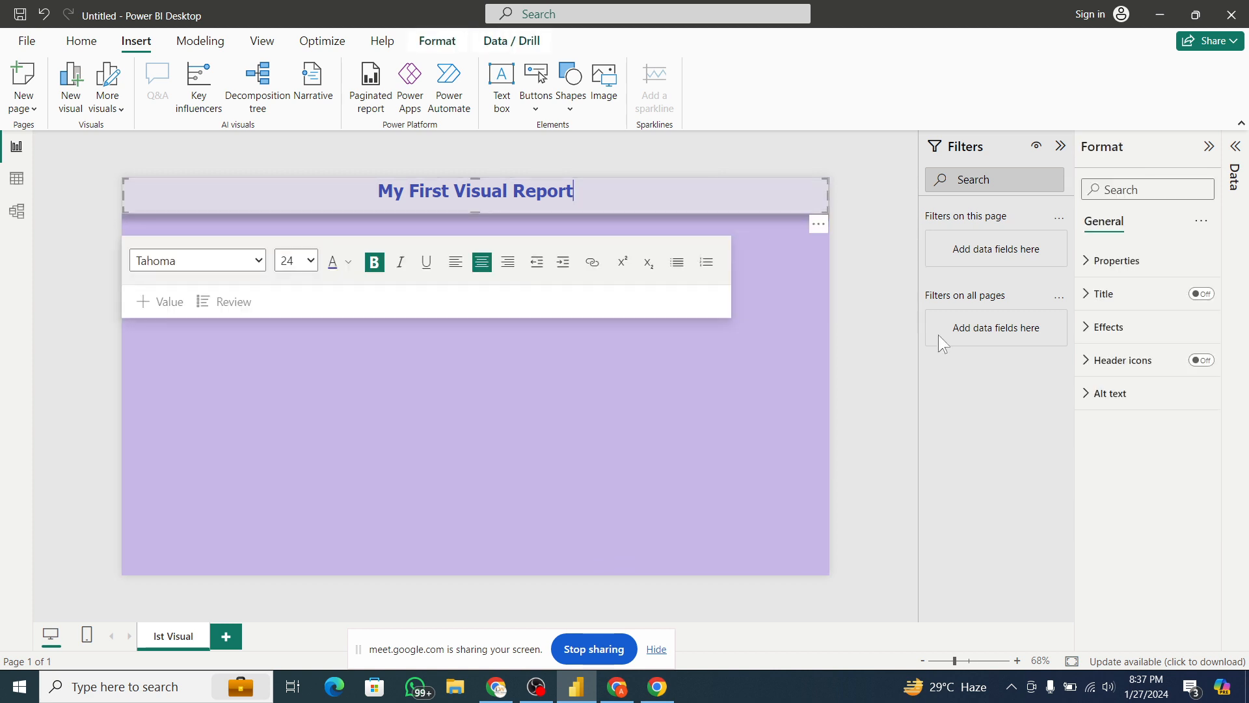
click(1101, 329)
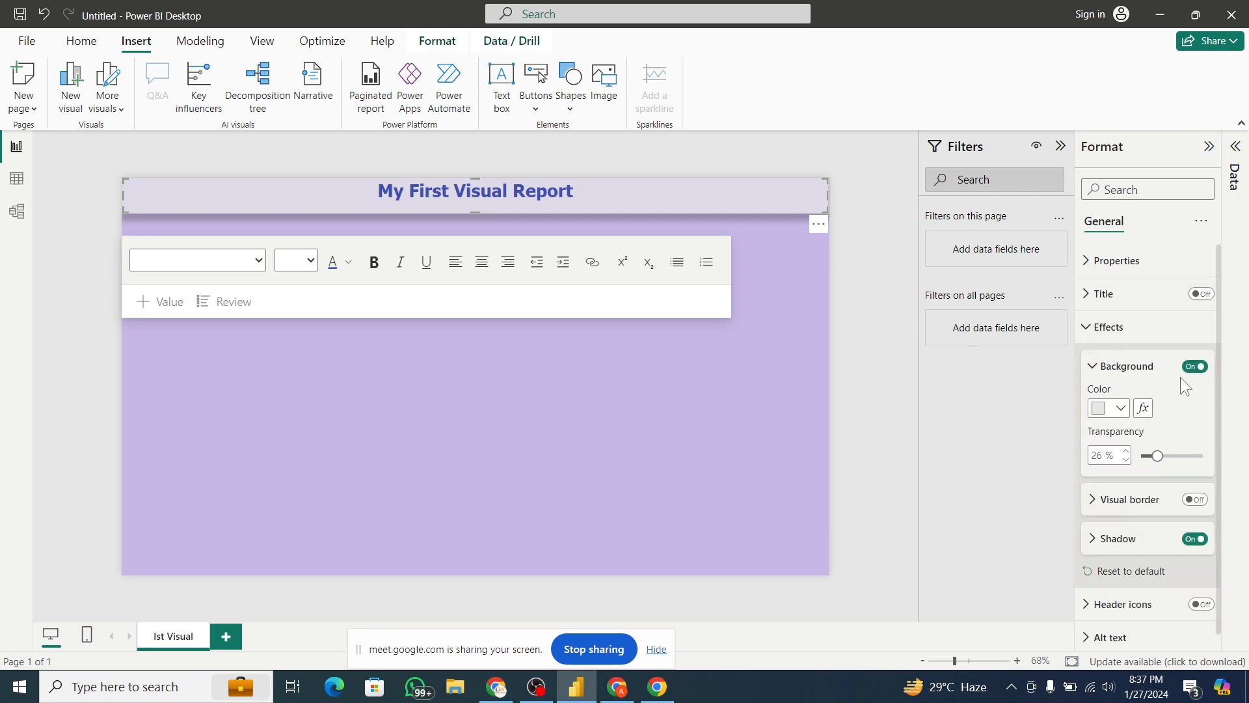
scroll(1219, 478, down, 1)
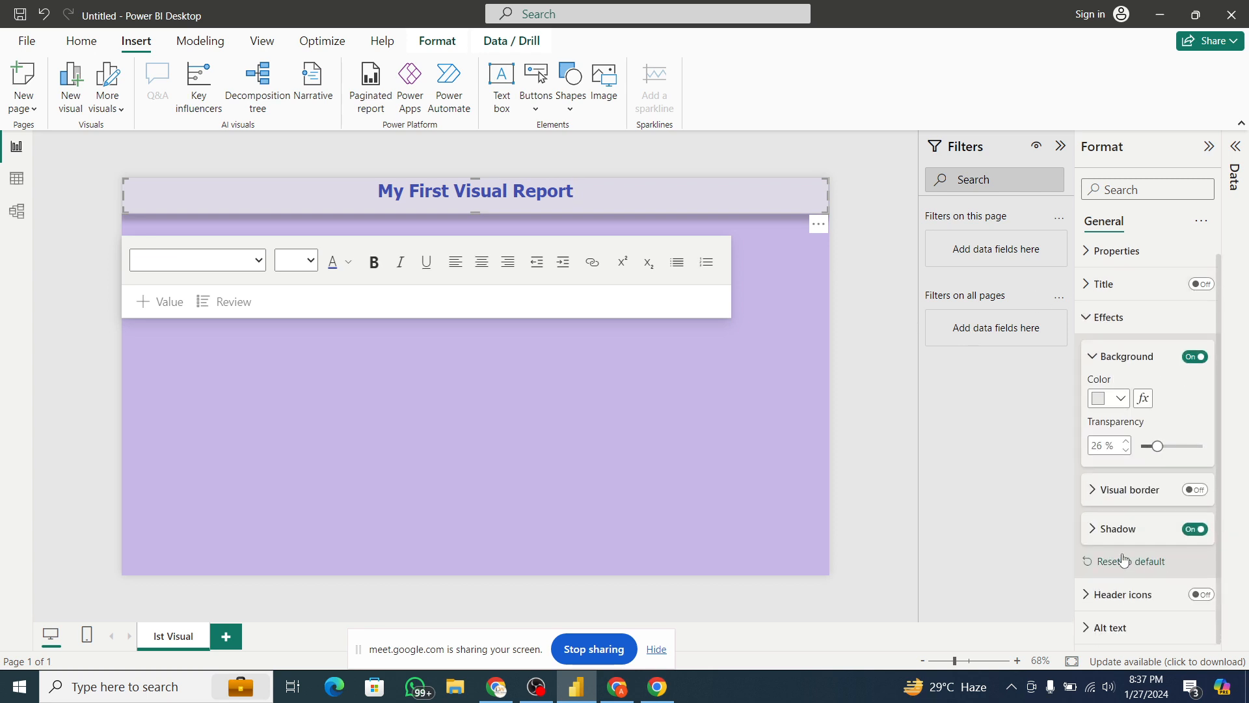
click(1100, 531)
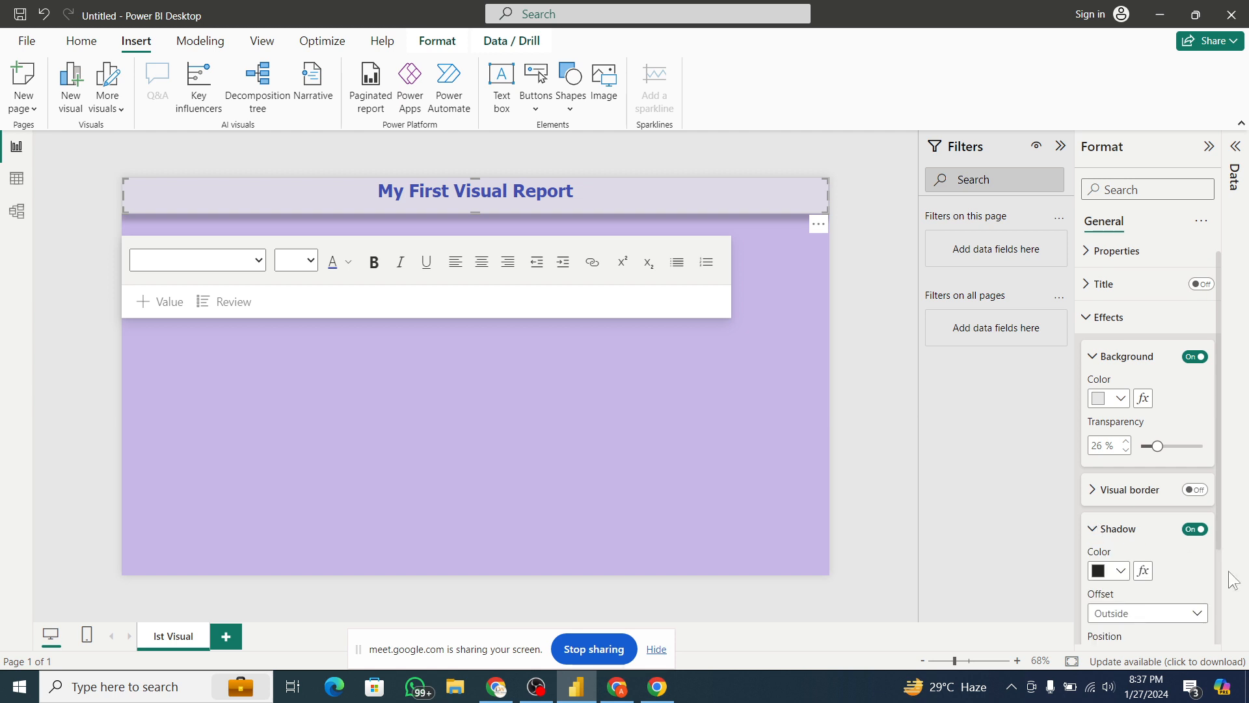
drag(1219, 546, 1216, 634)
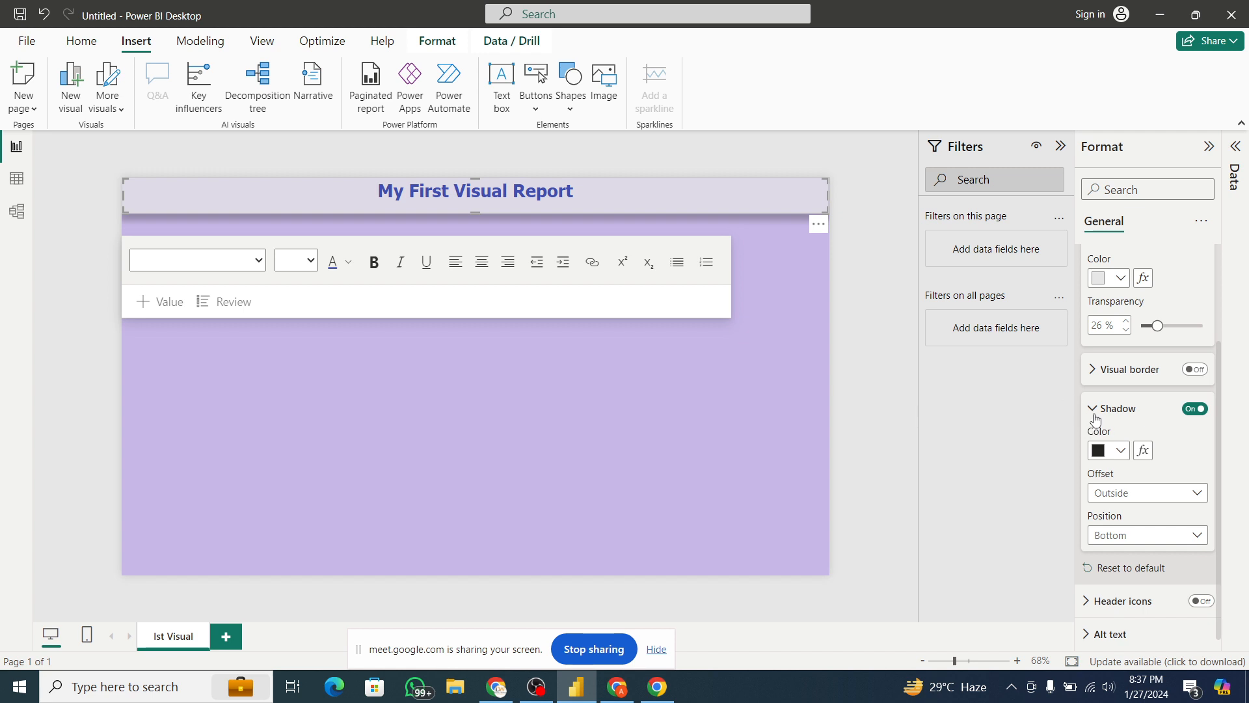
click(437, 41)
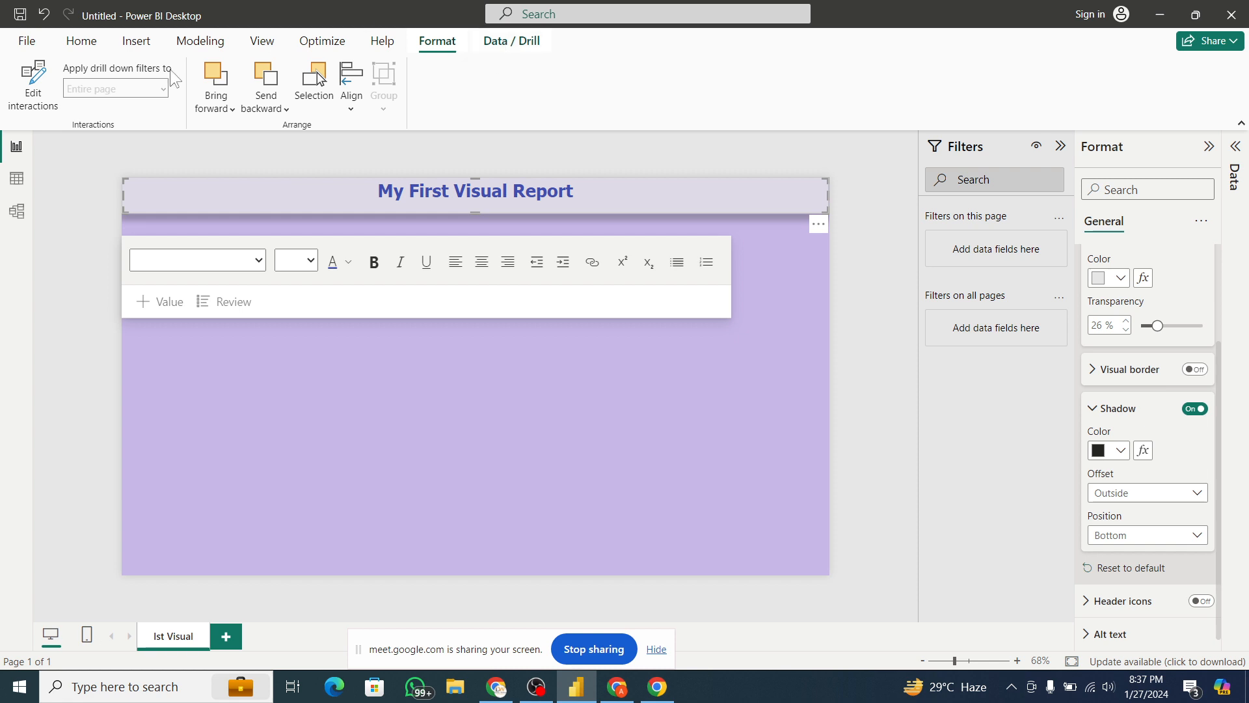
click(92, 46)
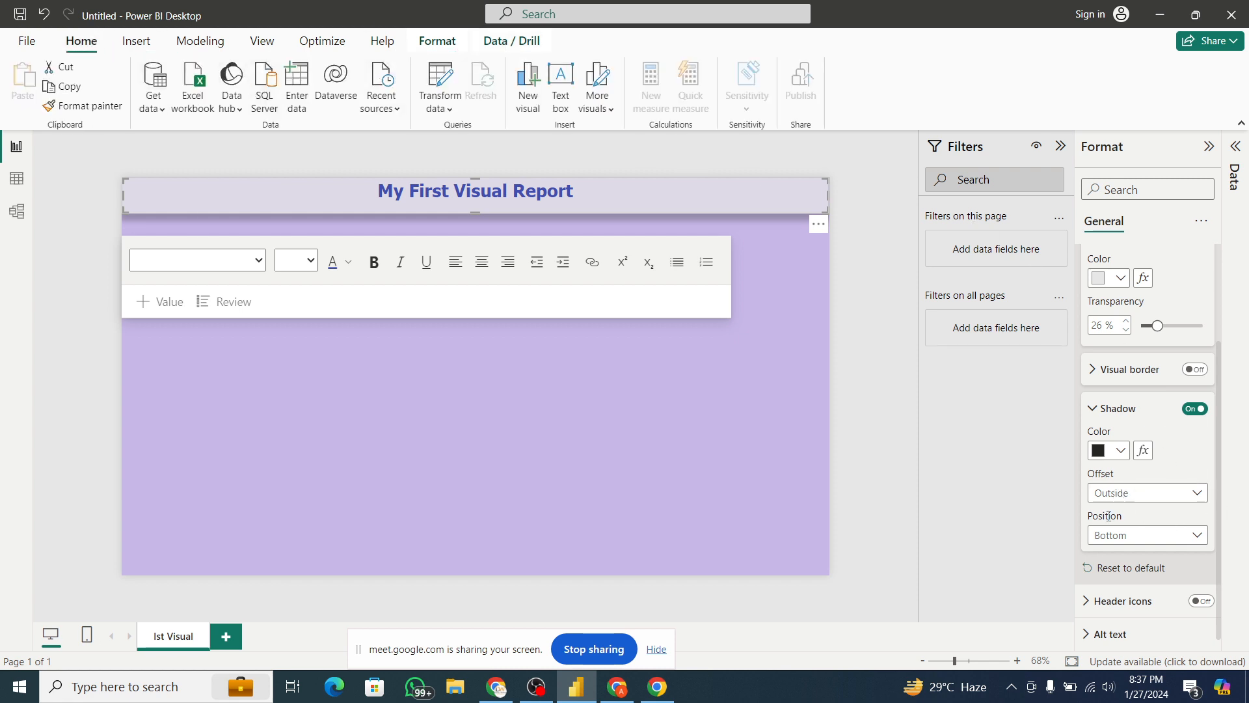
click(1093, 408)
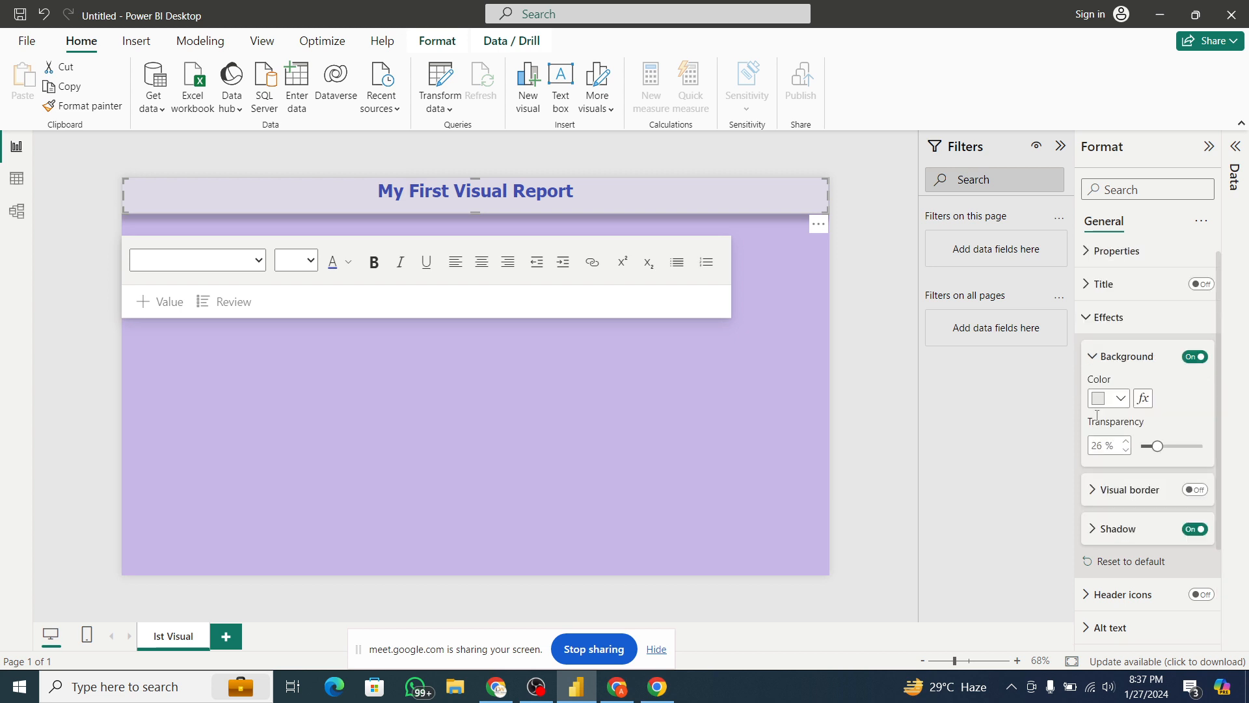
click(1092, 318)
- Turn the header icons of the title text box on and back off, viewing their color options
click(1087, 368)
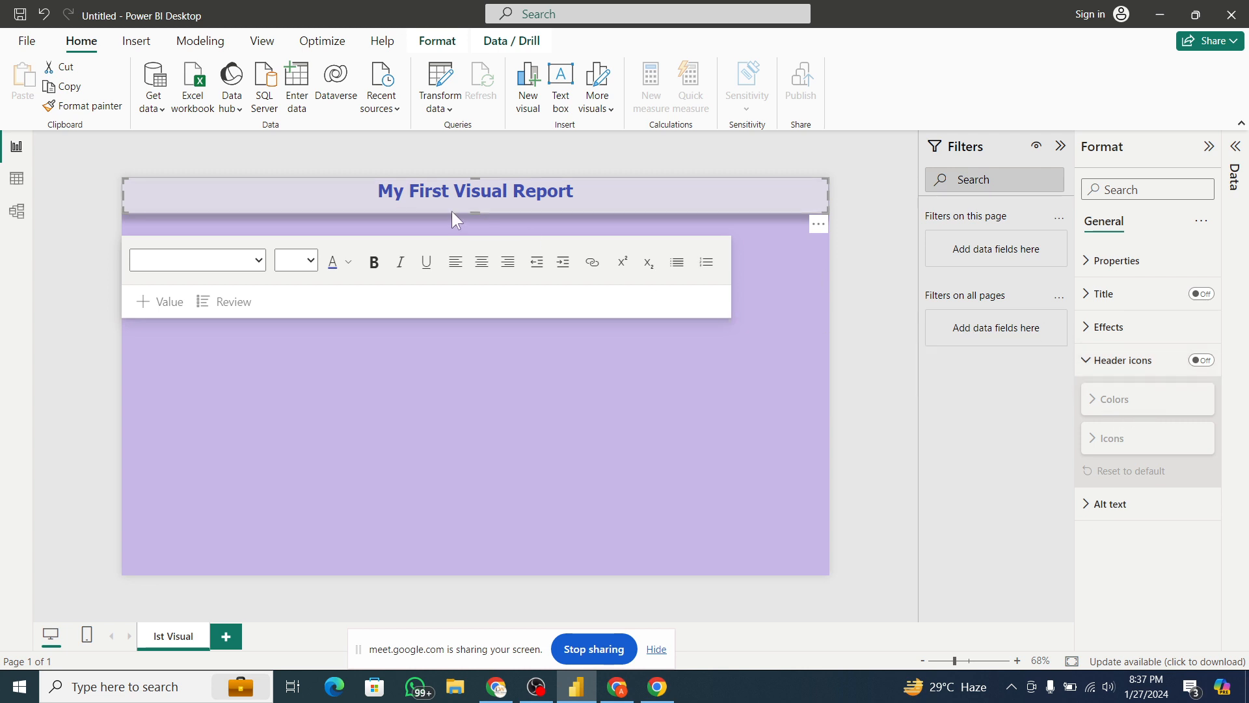
click(1202, 361)
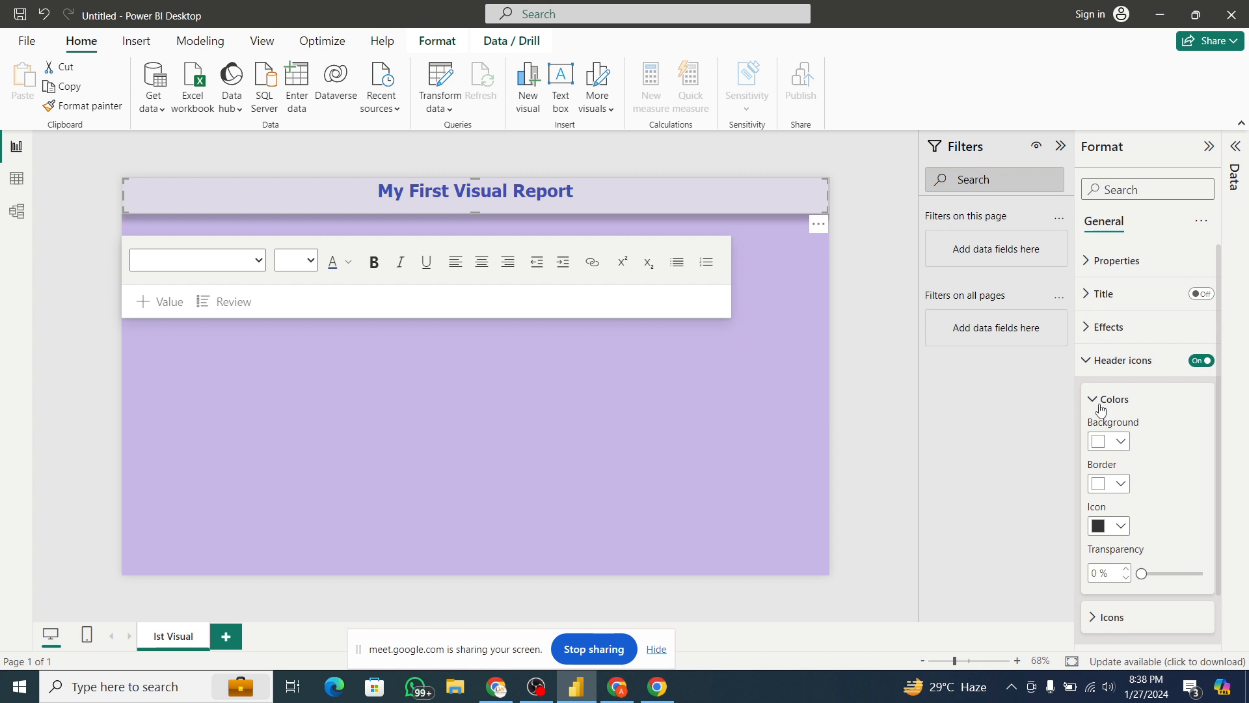
click(1196, 363)
click(1088, 370)
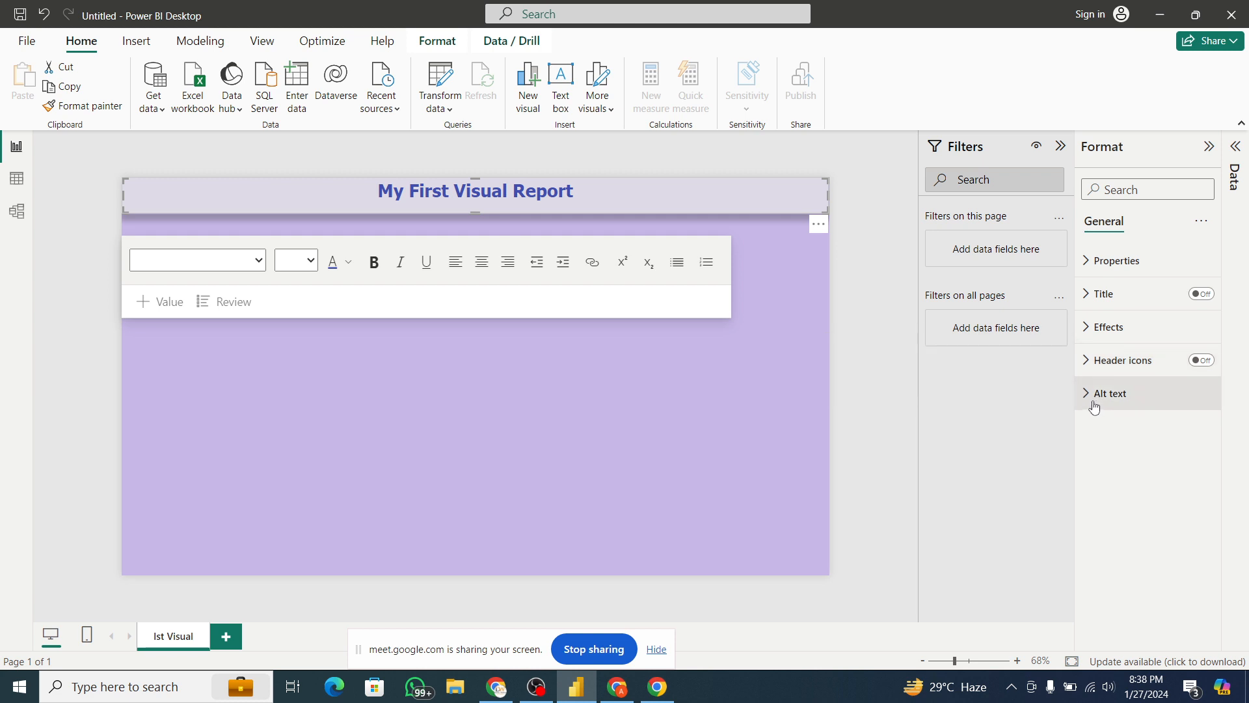
- Examine the alt text setting of the title text box without entering a description
click(1095, 403)
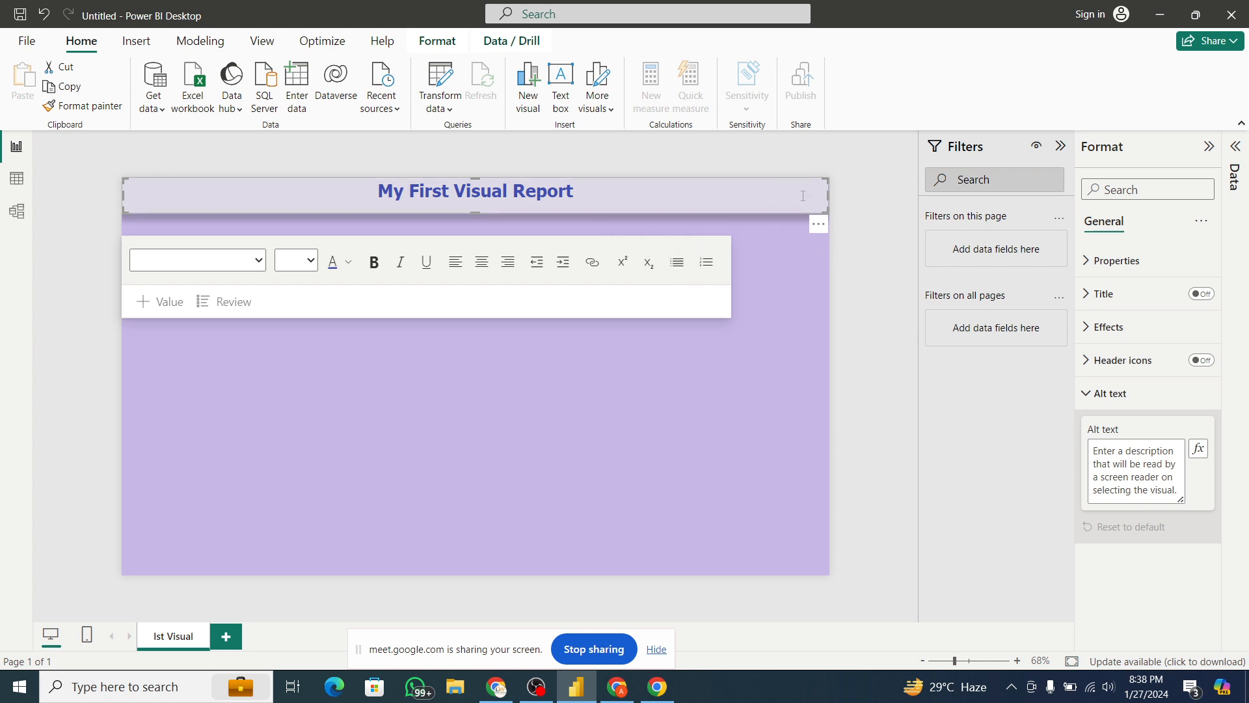
click(1117, 476)
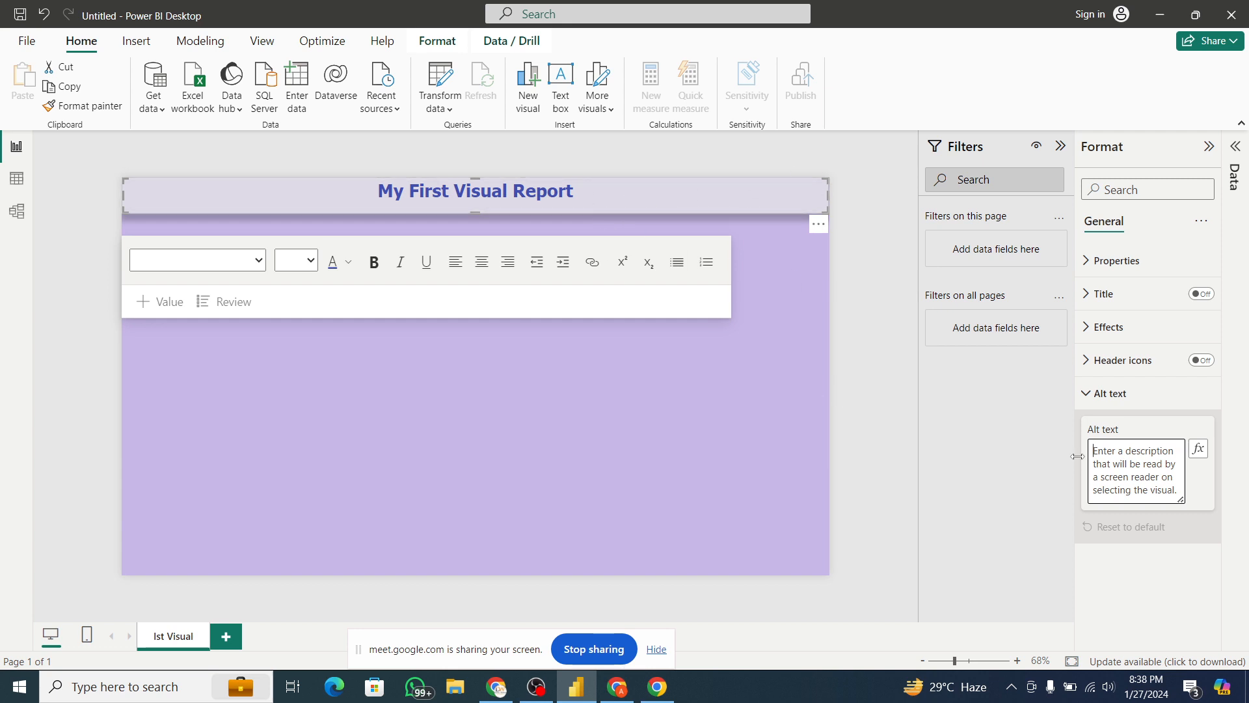
click(1125, 393)
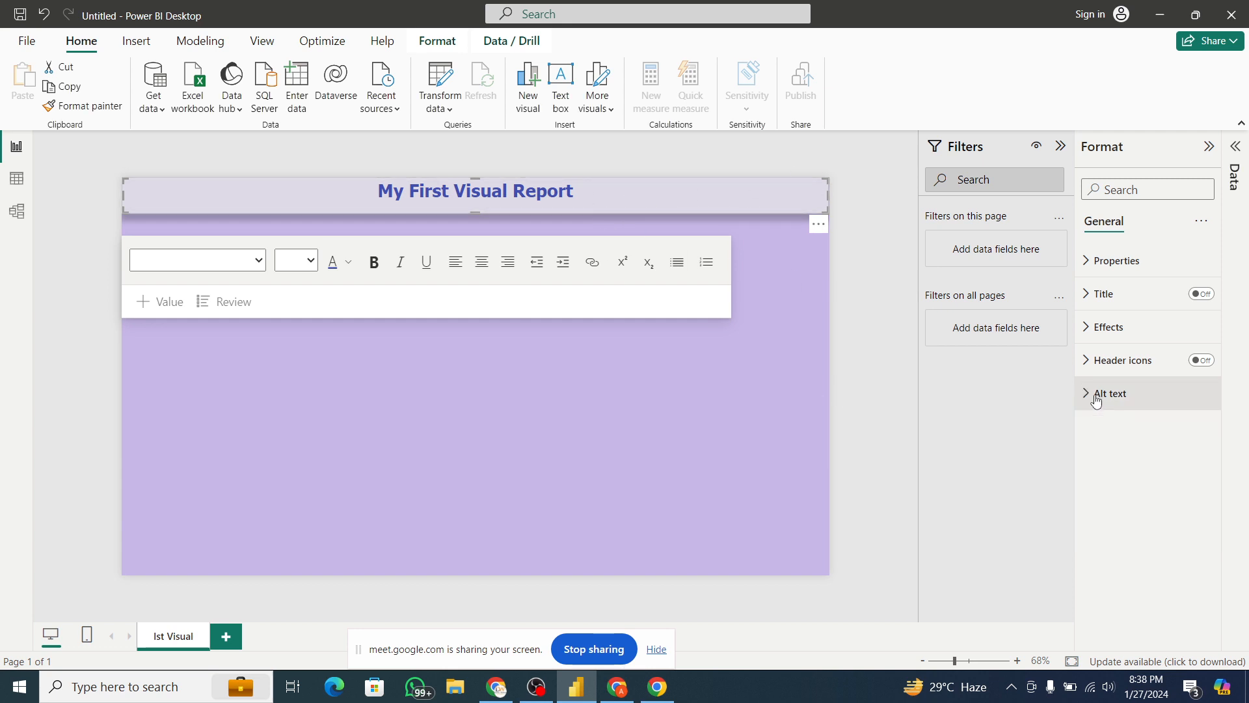
click(758, 355)
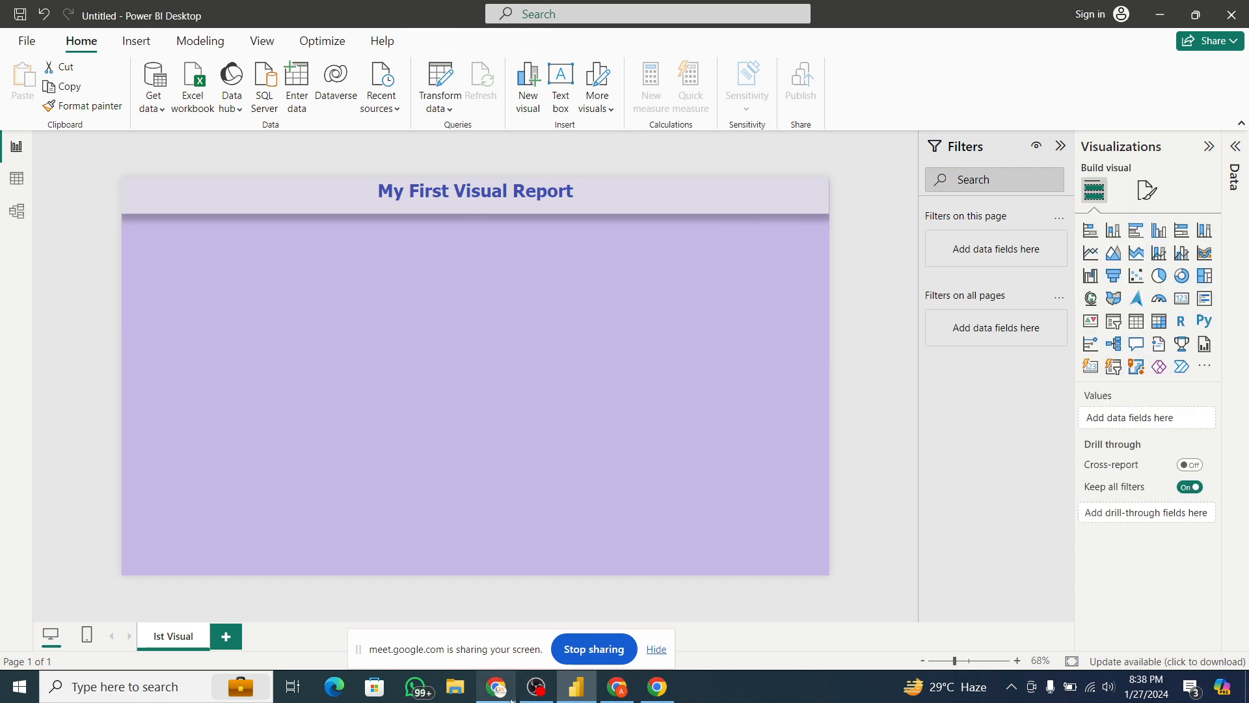
- Switch to the Google Meet call to check the in-call messages and return to Power BI Desktop
click(514, 647)
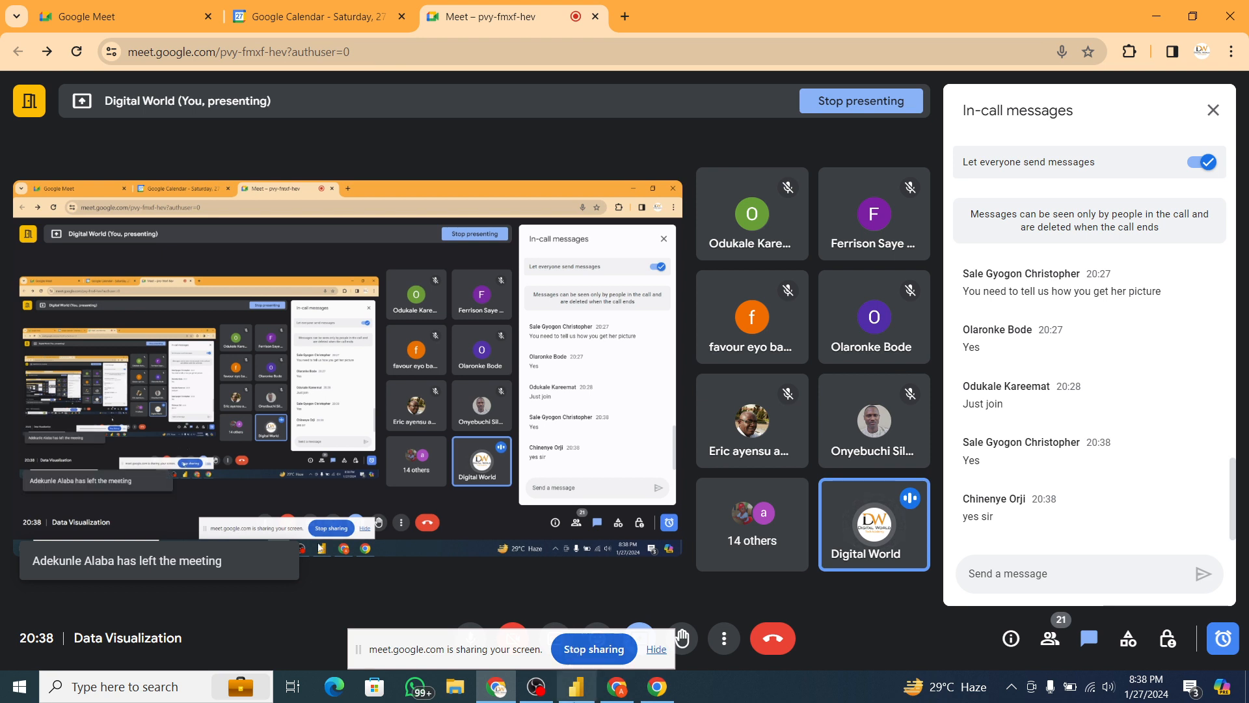
mouse_move(577, 686)
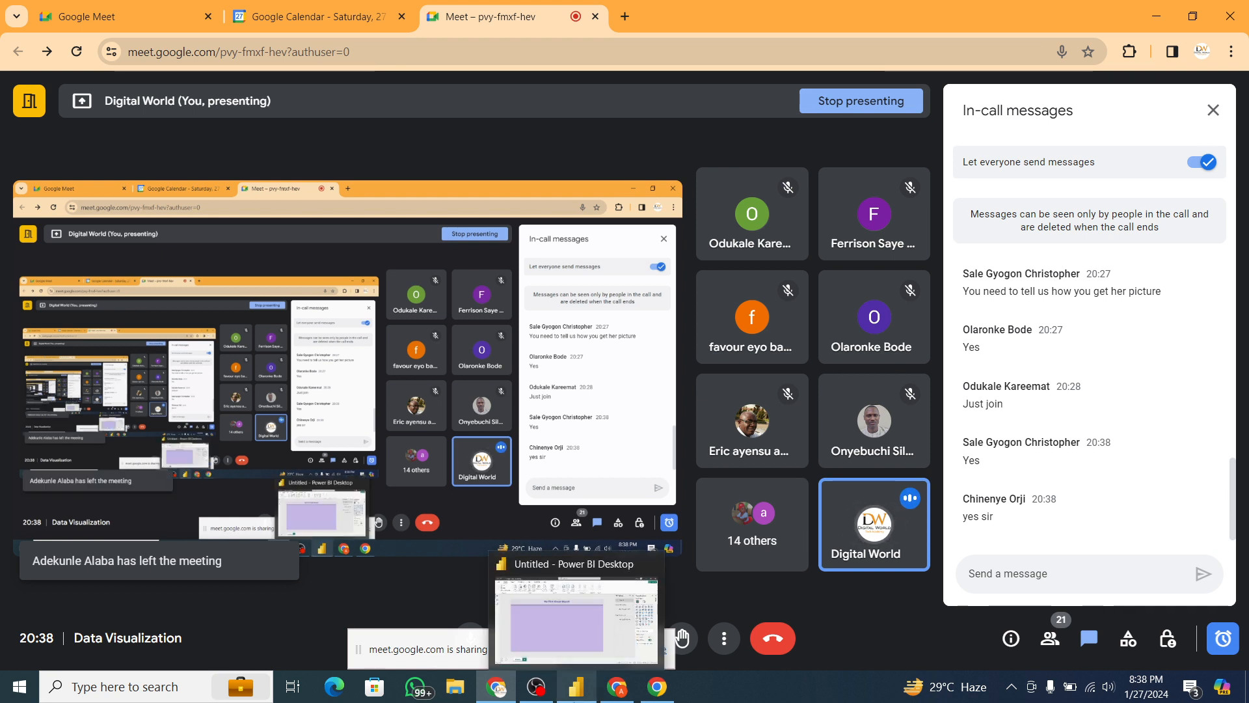
click(561, 644)
click(616, 688)
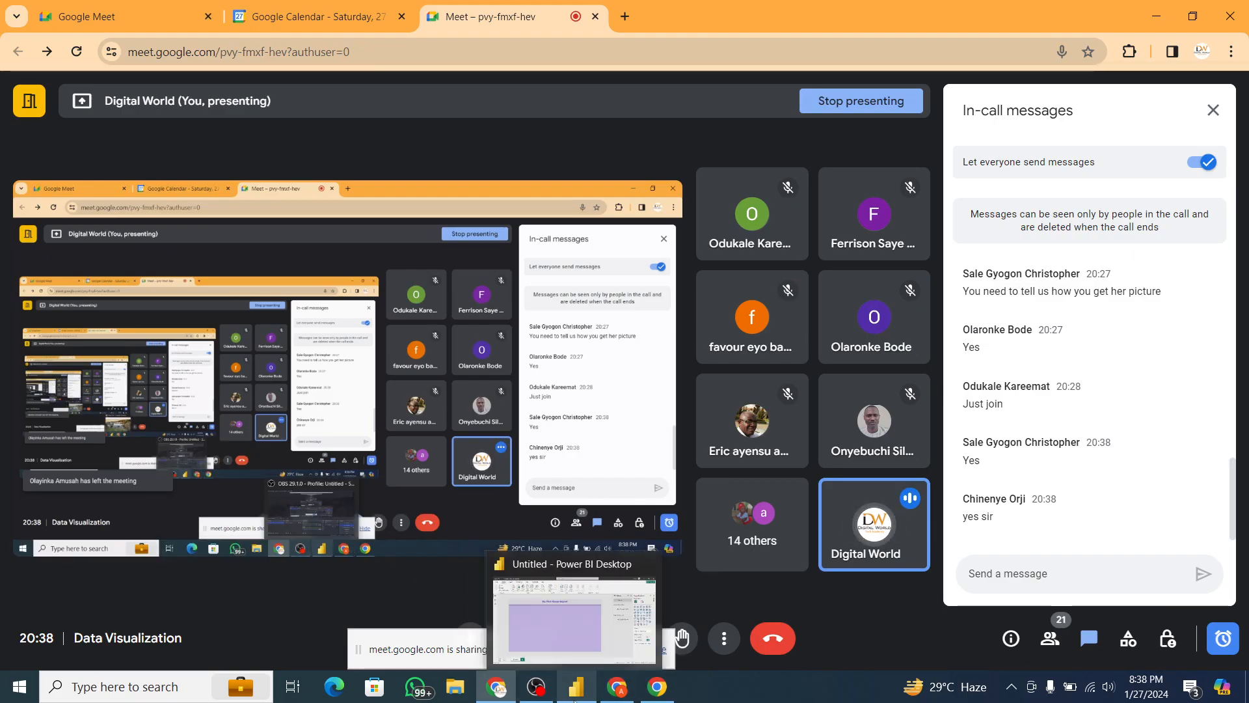
click(585, 653)
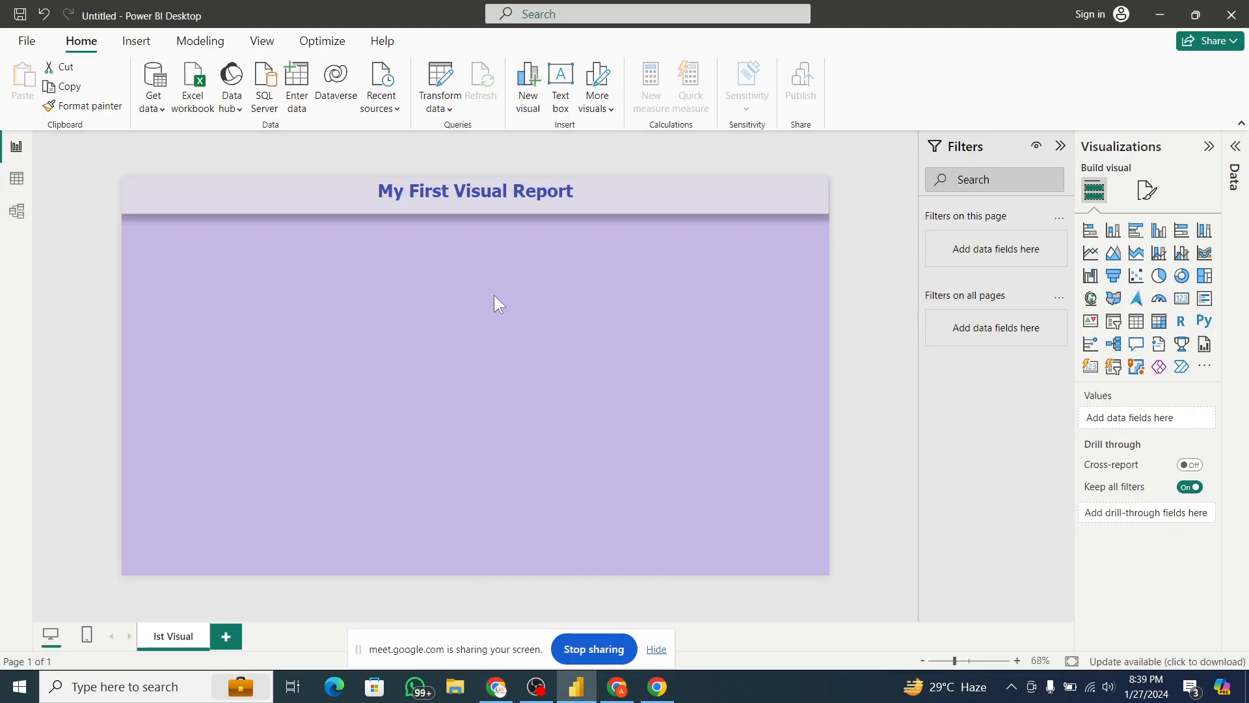
- Insert a Right arrow button and move it to the right end of the title text box
click(136, 42)
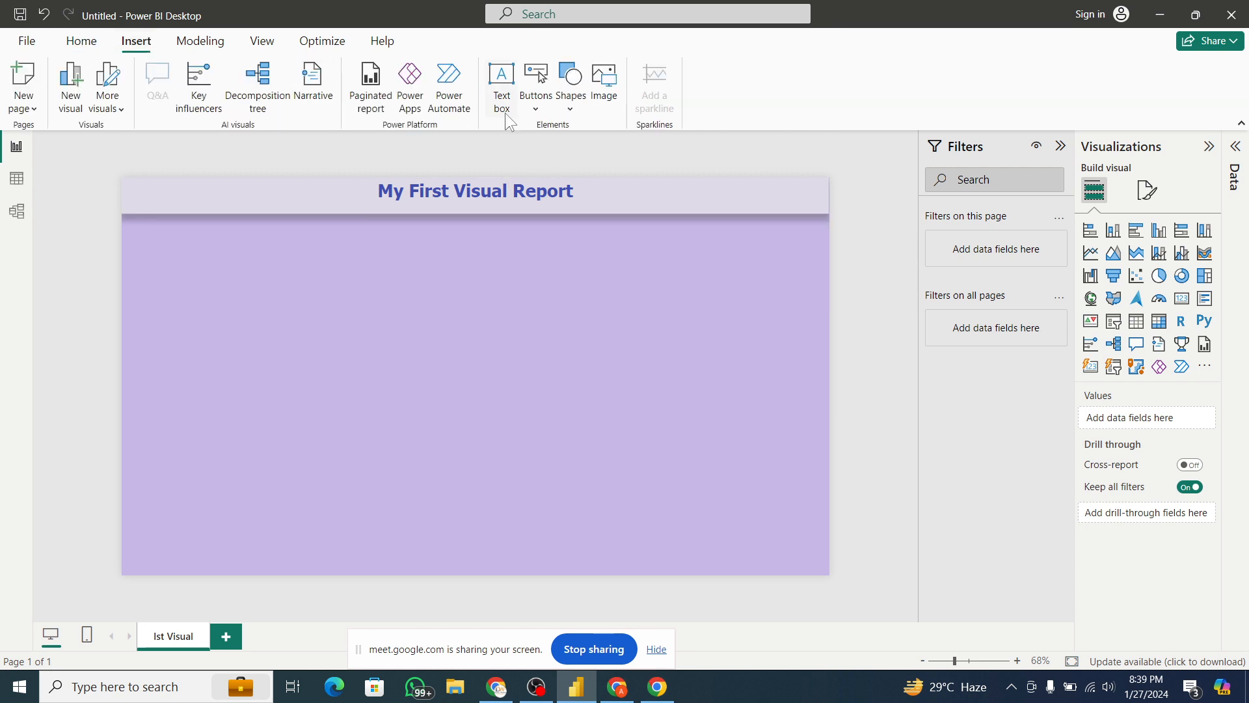
click(569, 115)
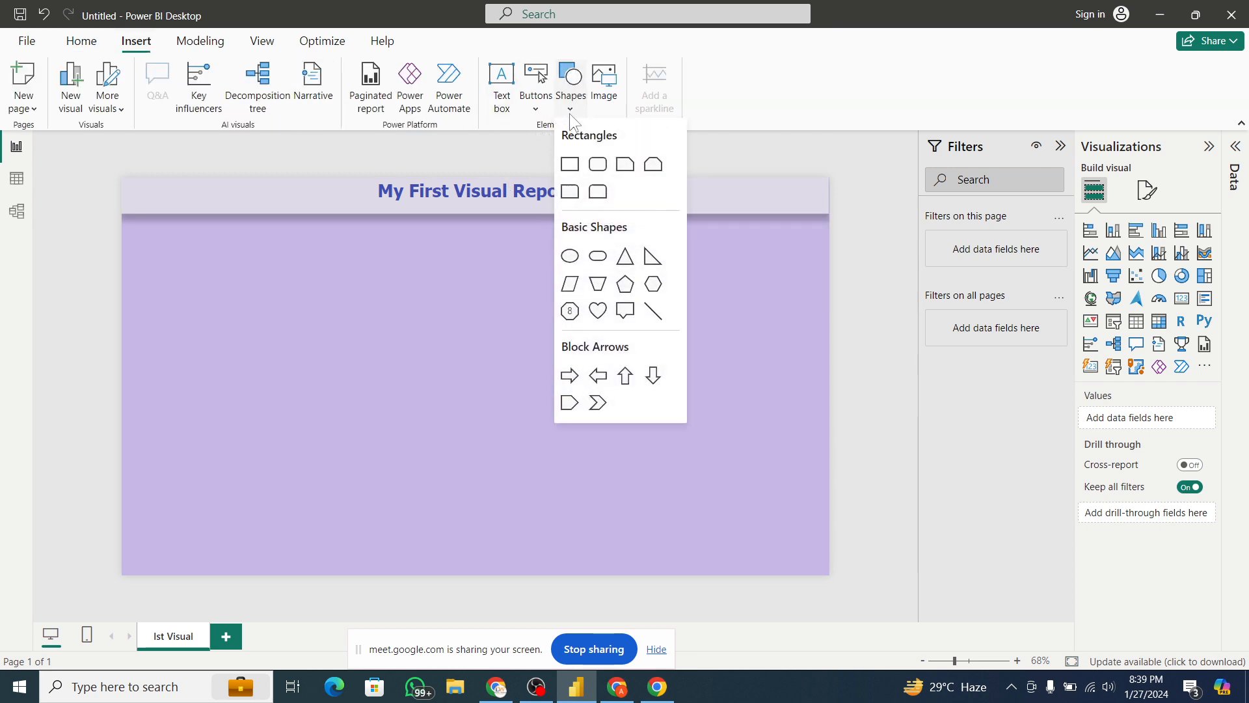
click(569, 114)
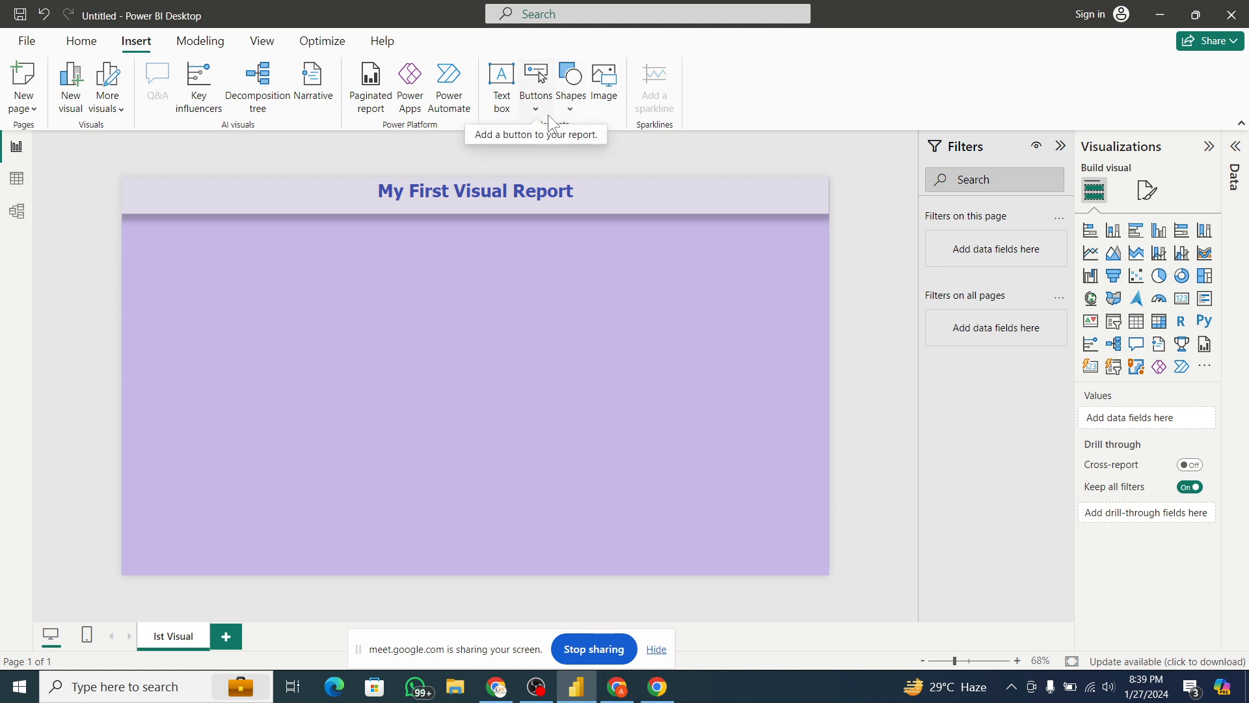
click(550, 122)
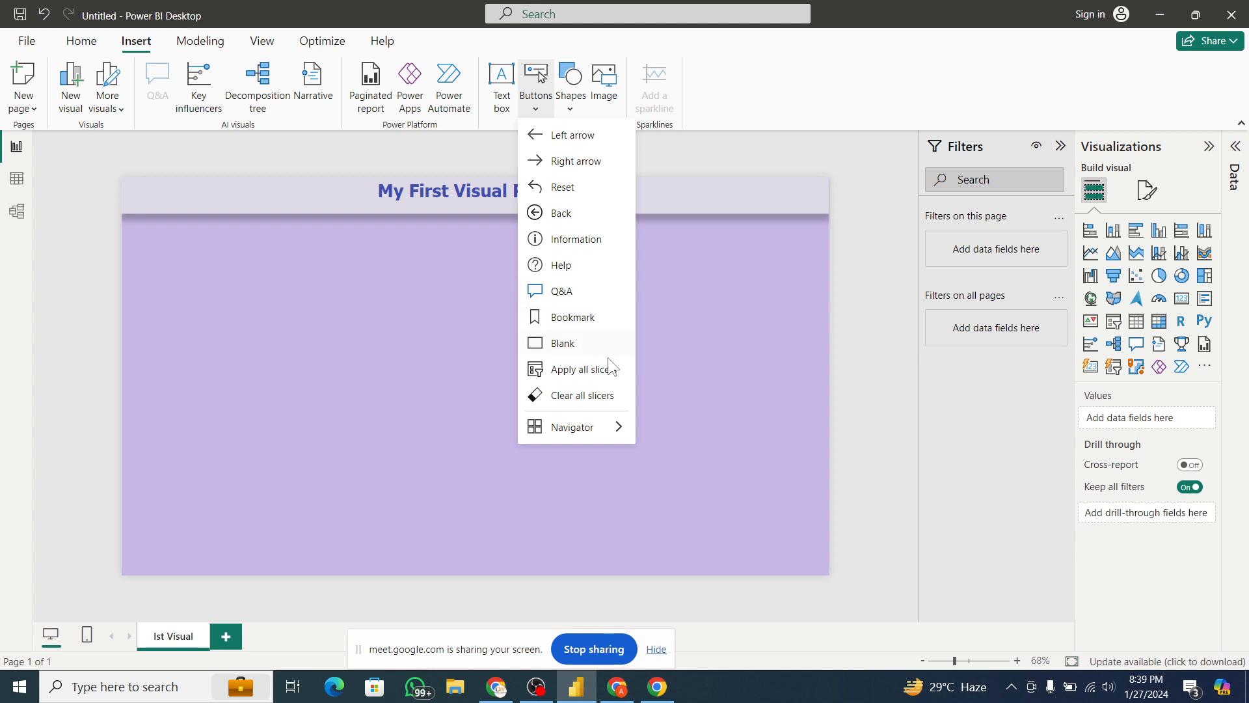
click(596, 164)
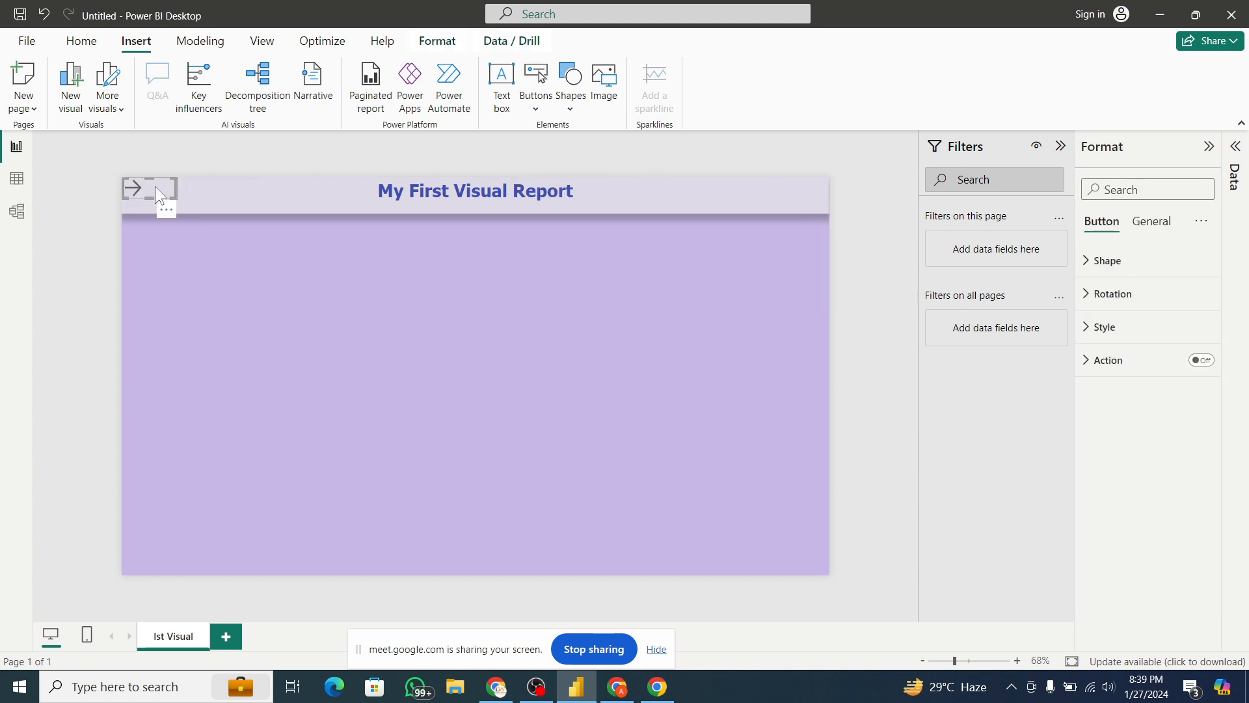
mouse_move(155, 186)
mouse_down()
mouse_move(161, 177)
mouse_move(153, 186)
mouse_up()
drag(167, 181, 822, 187)
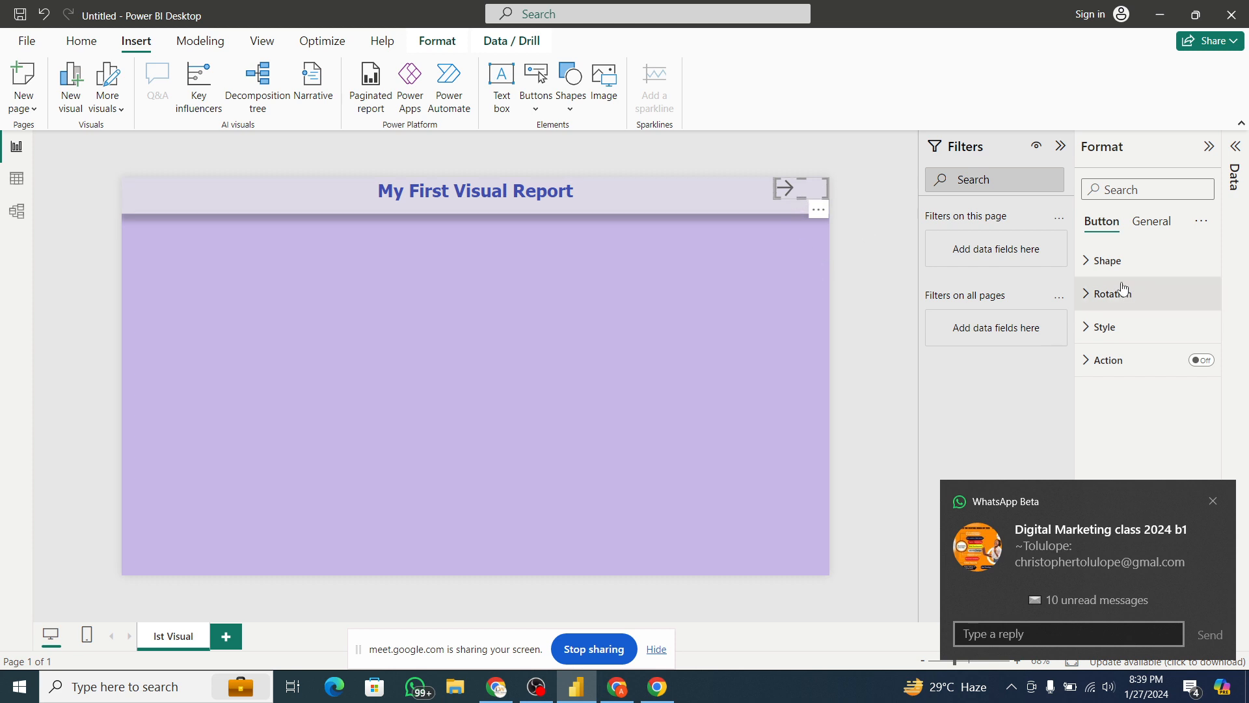
- Examine the arrow button's state and shape options, switching the state to On hover and back to Default and keeping the Rectangle shape
click(1106, 262)
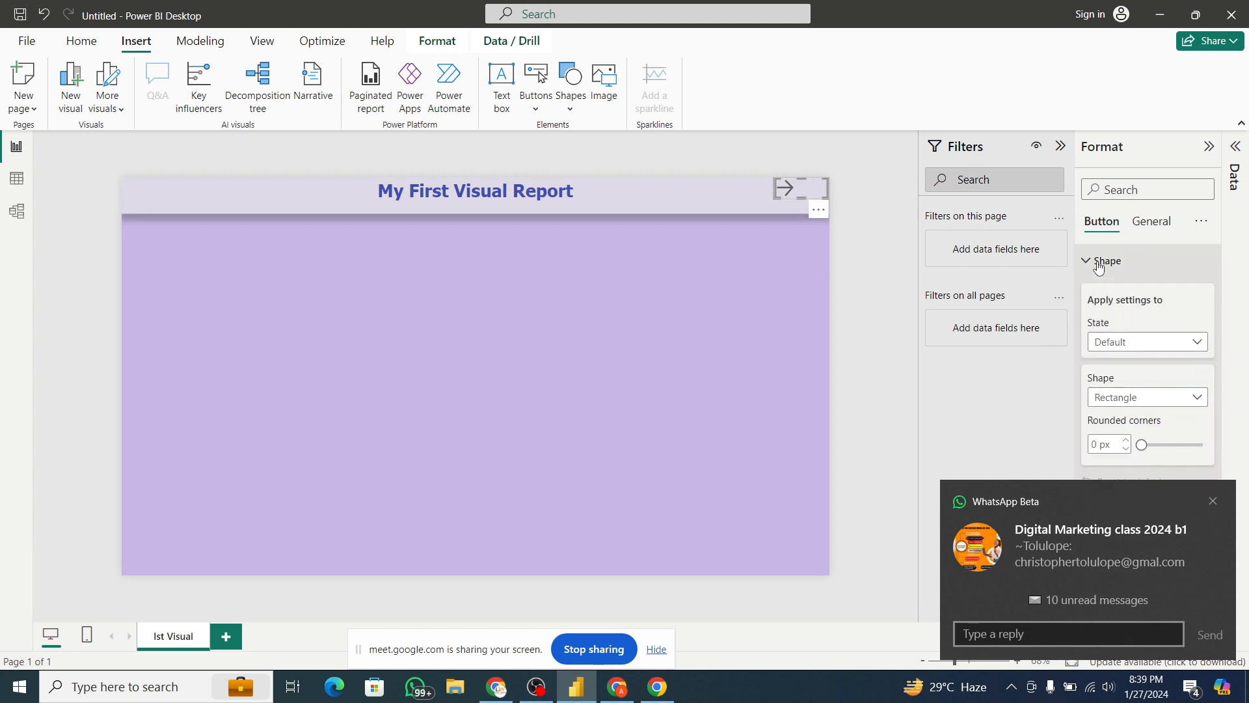
click(1175, 346)
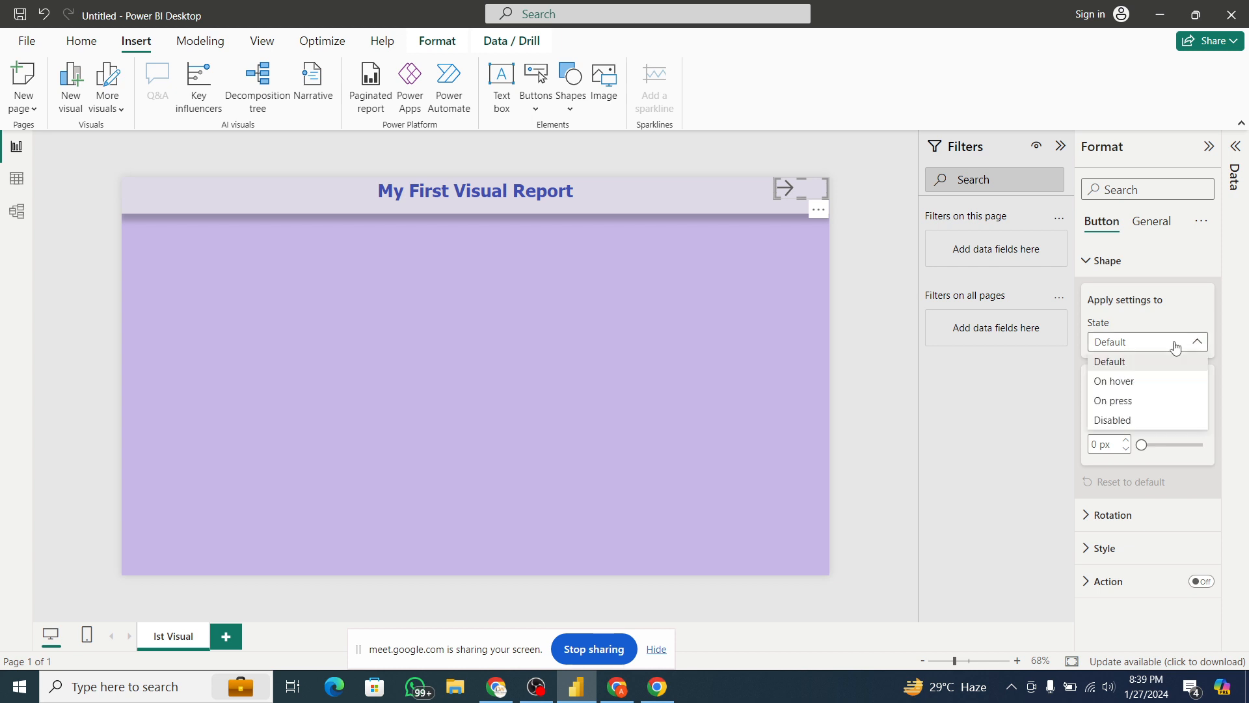
click(1142, 379)
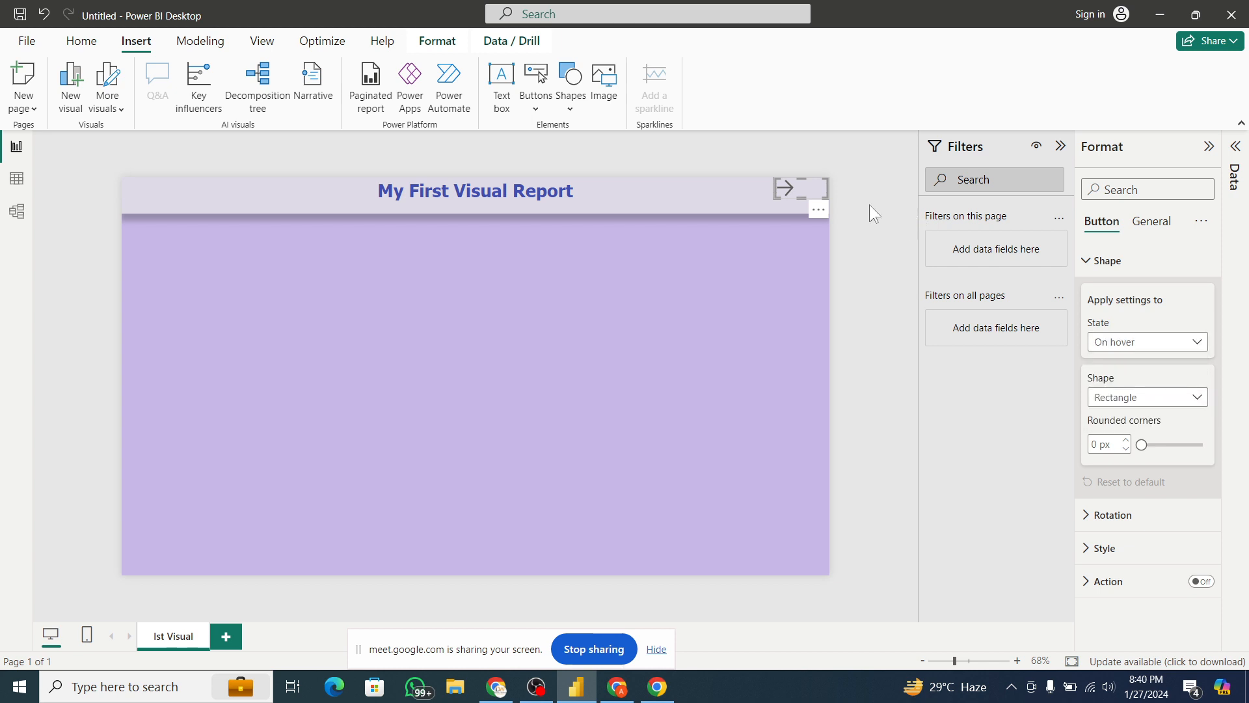
click(1162, 346)
click(1134, 366)
click(1162, 404)
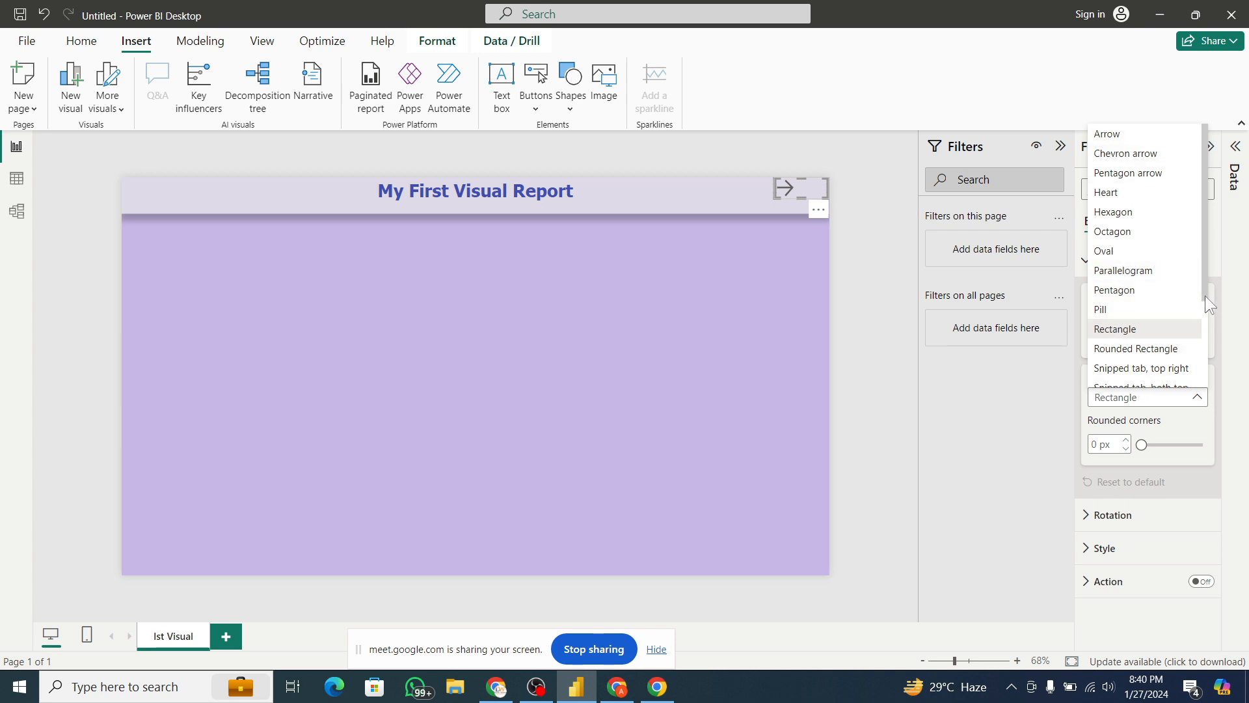
drag(1205, 296, 1205, 327)
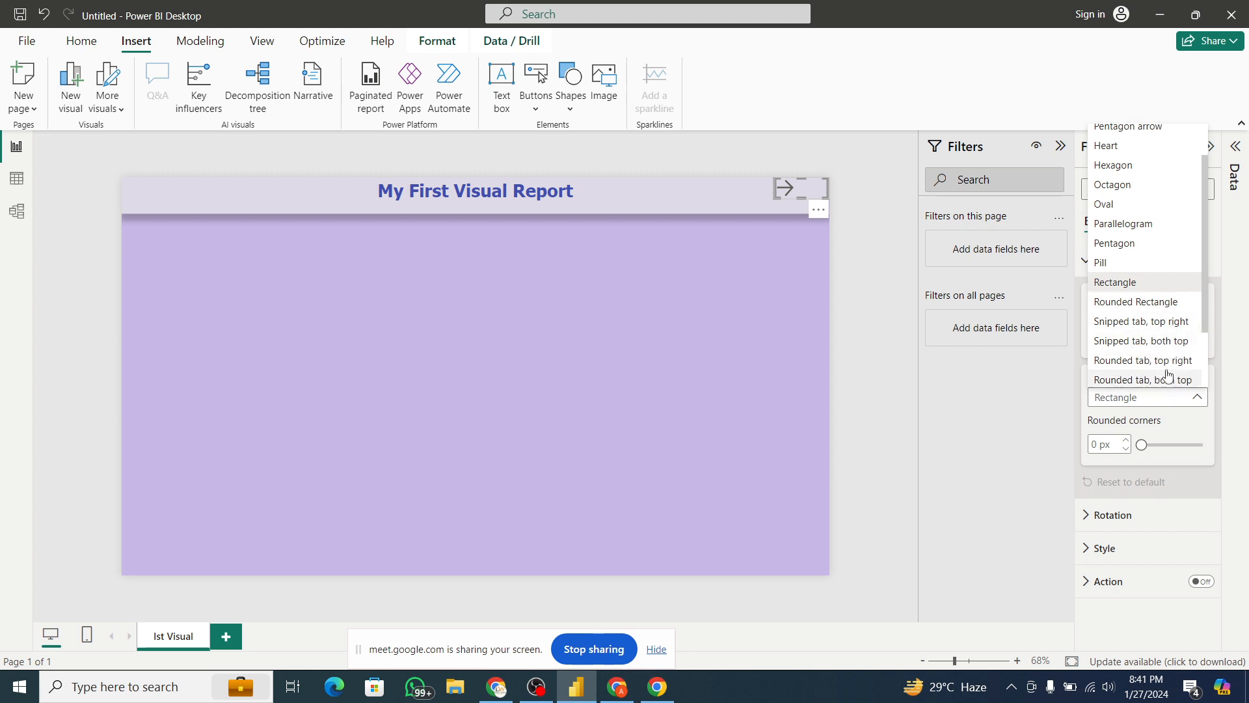
drag(1205, 325, 1217, 282)
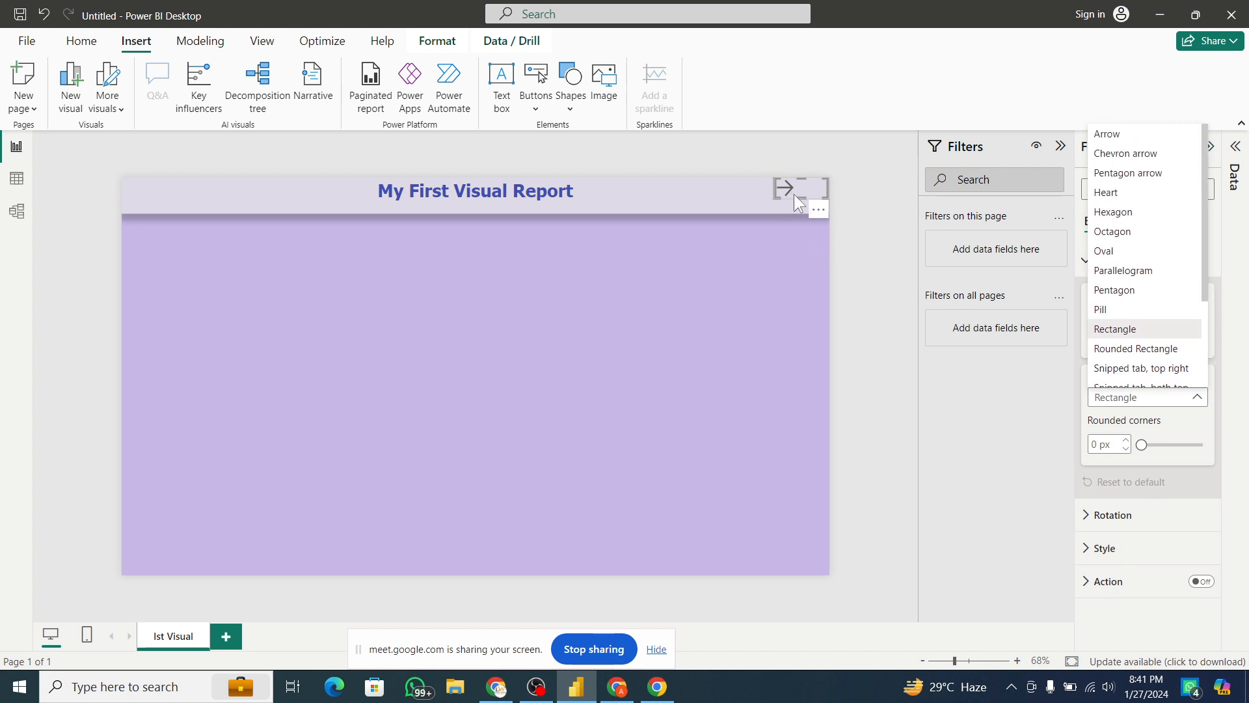
click(1178, 404)
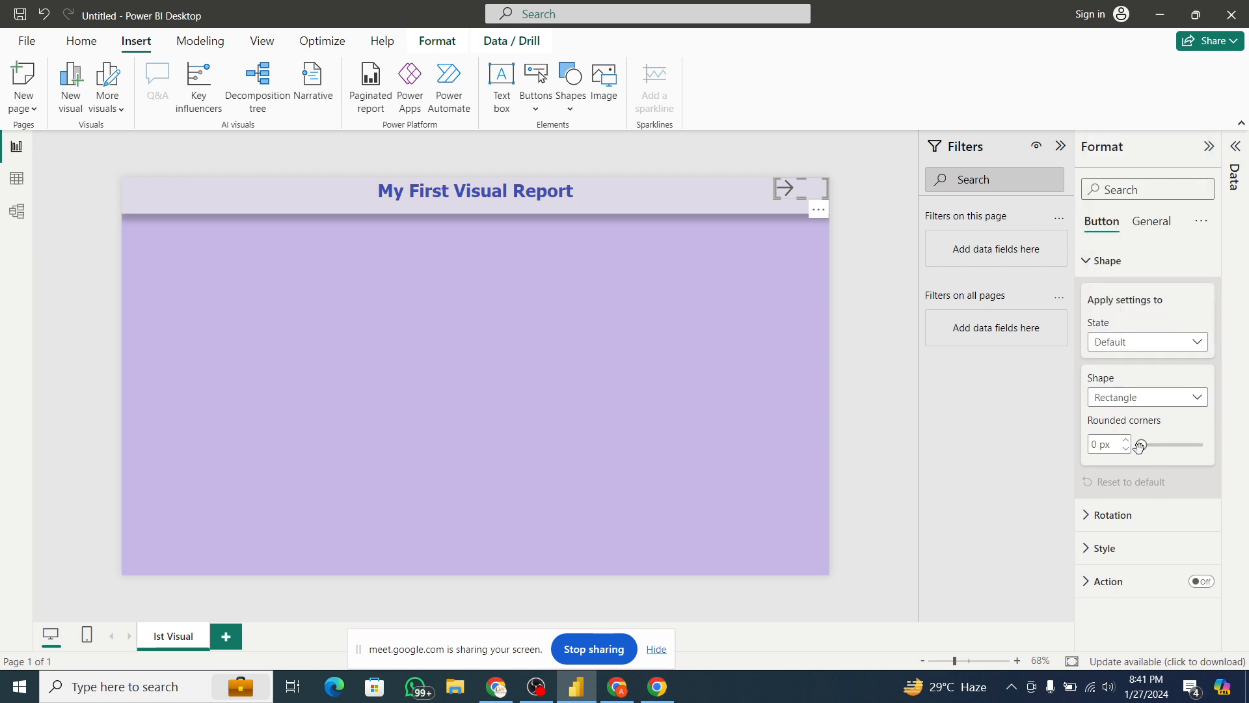
- Set the arrow button shape's rounded corners to 28 px and turn on the button's background
drag(1139, 446, 1159, 447)
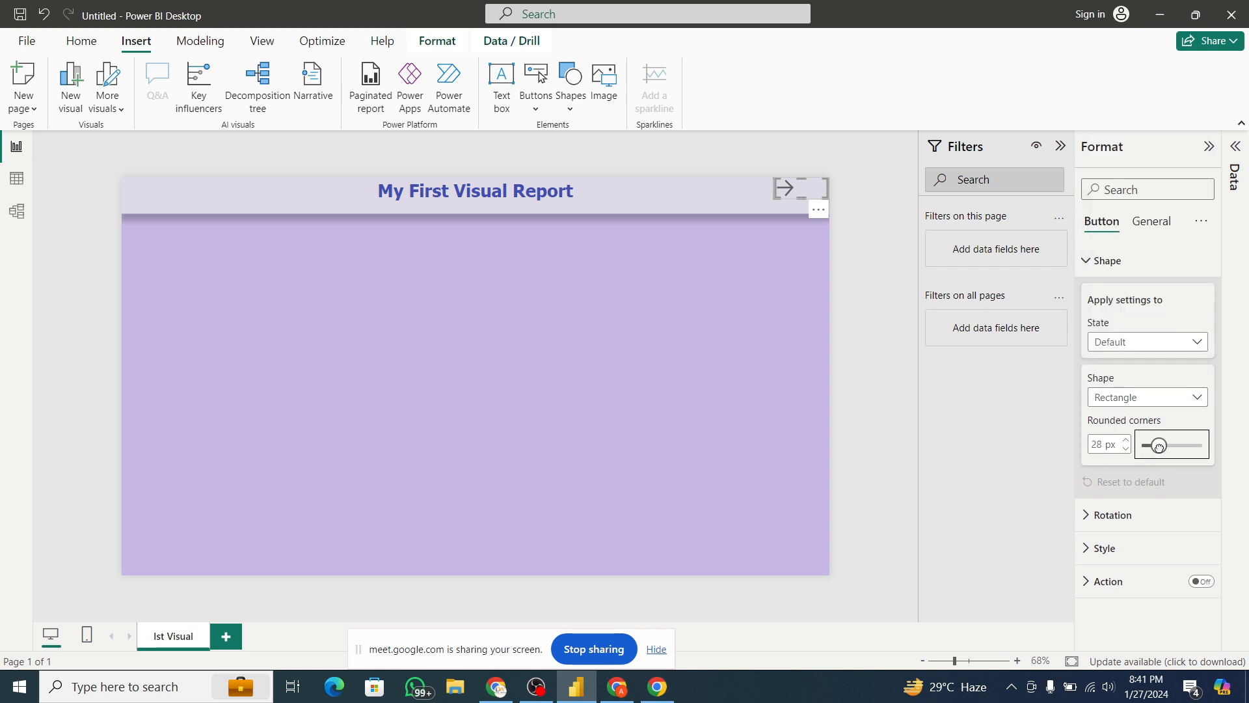
click(1150, 223)
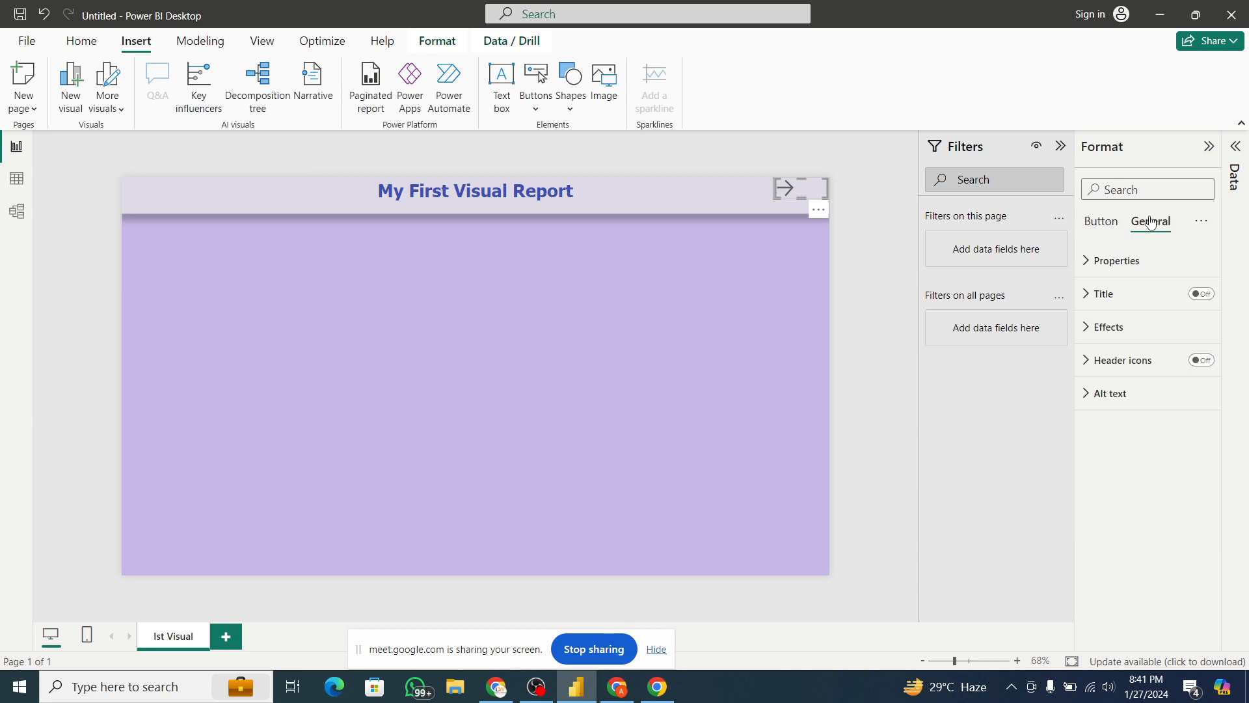
click(1102, 330)
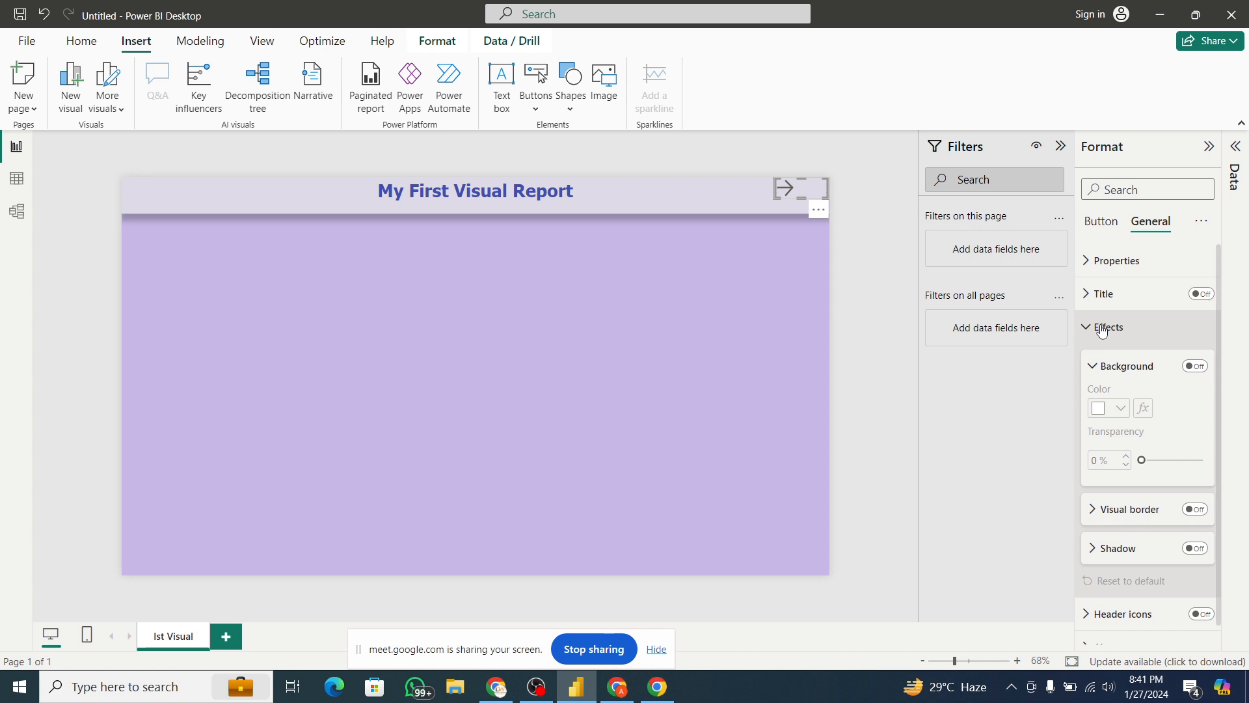
click(1194, 366)
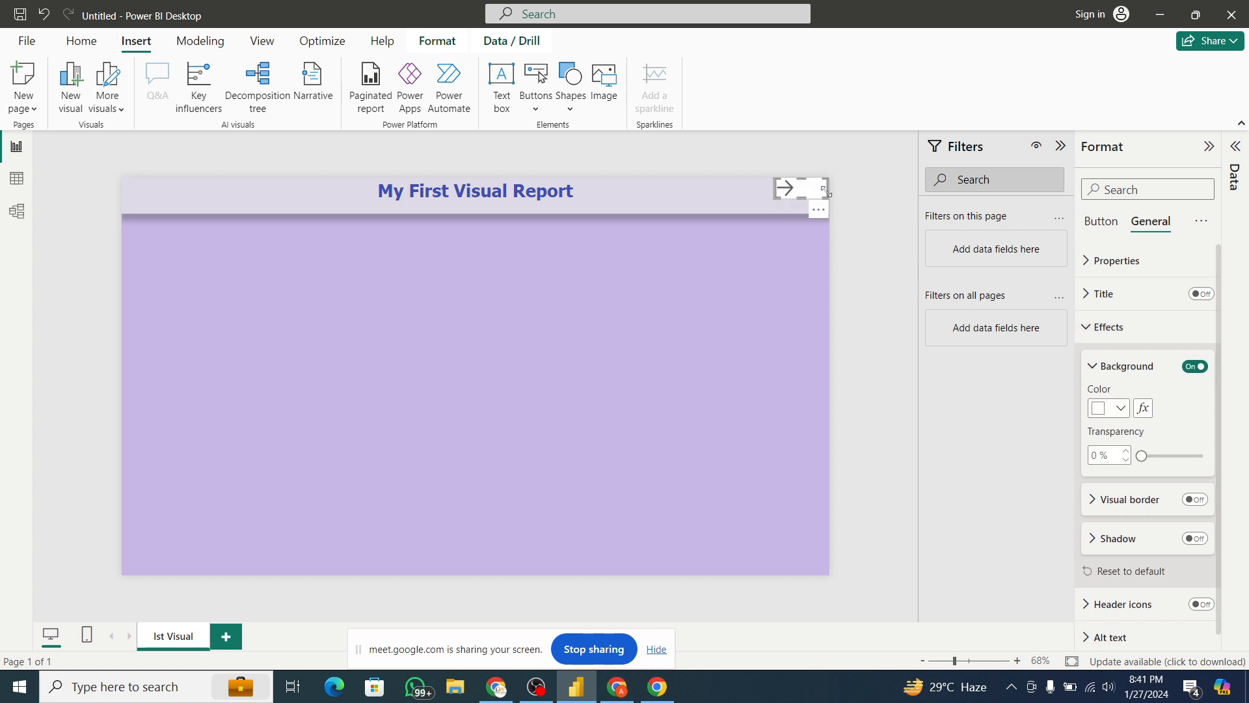
click(751, 271)
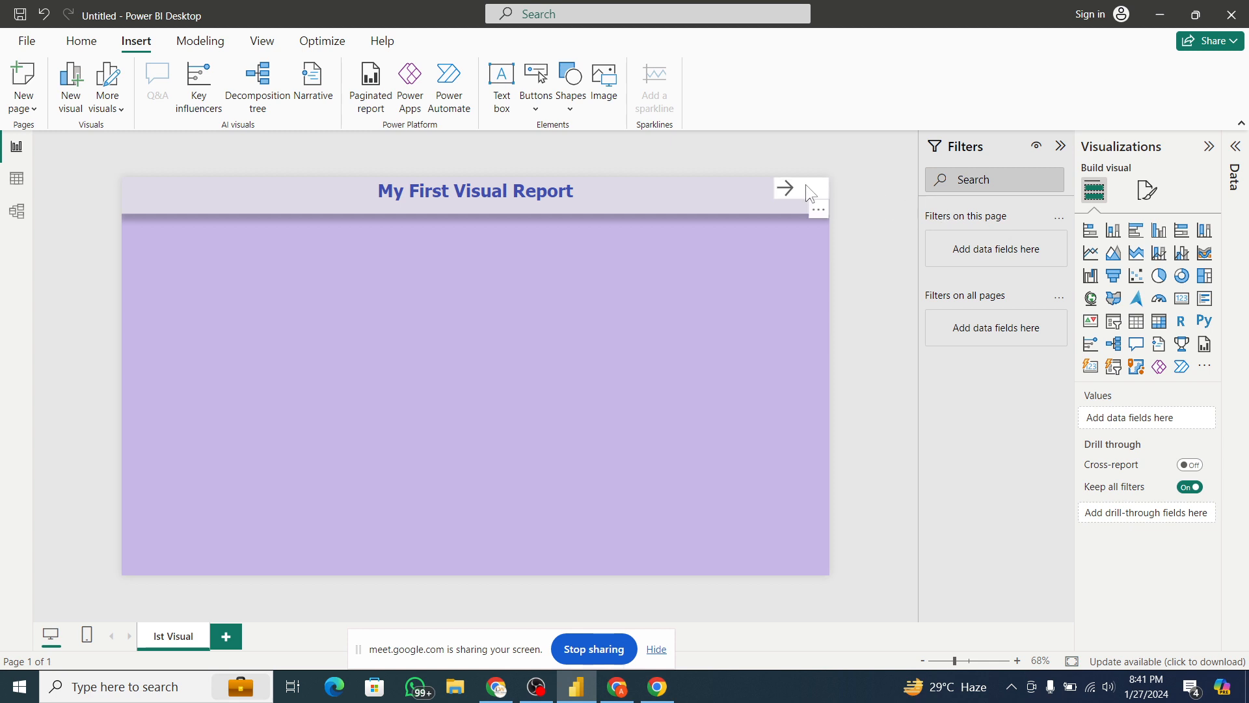
- Turn on the shadow of the arrow button and move the button slightly left within the title area
click(806, 187)
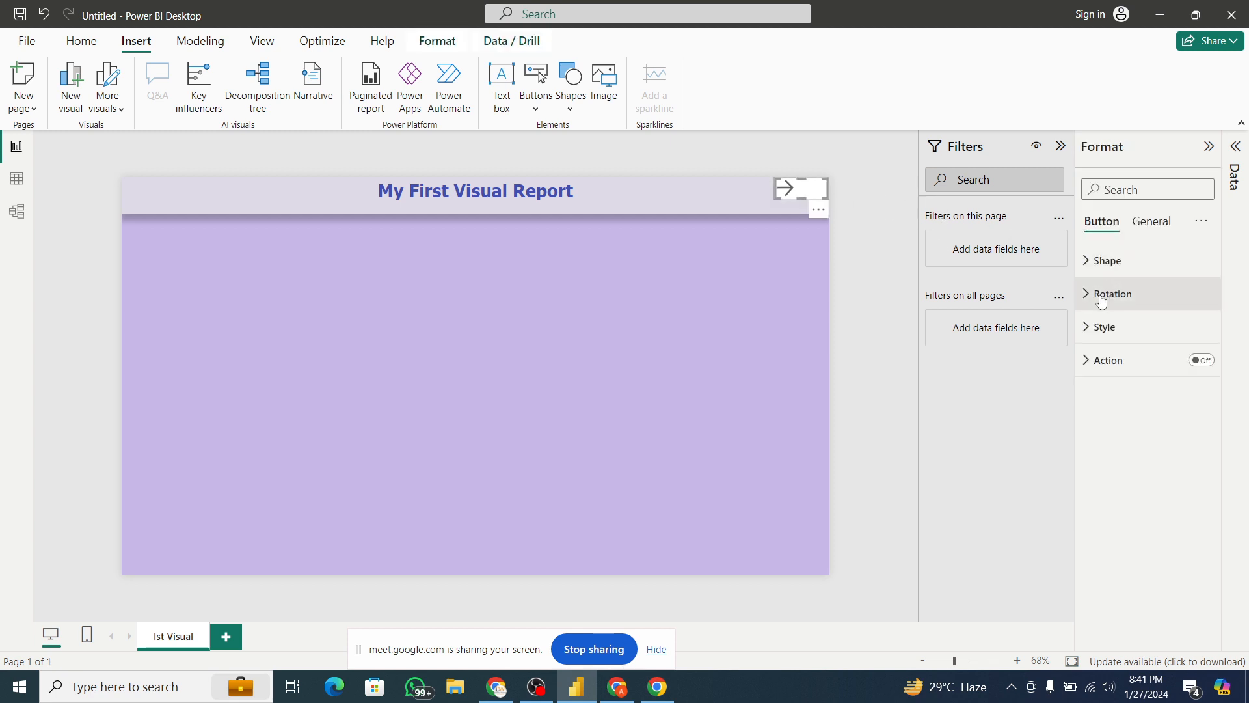
click(1153, 224)
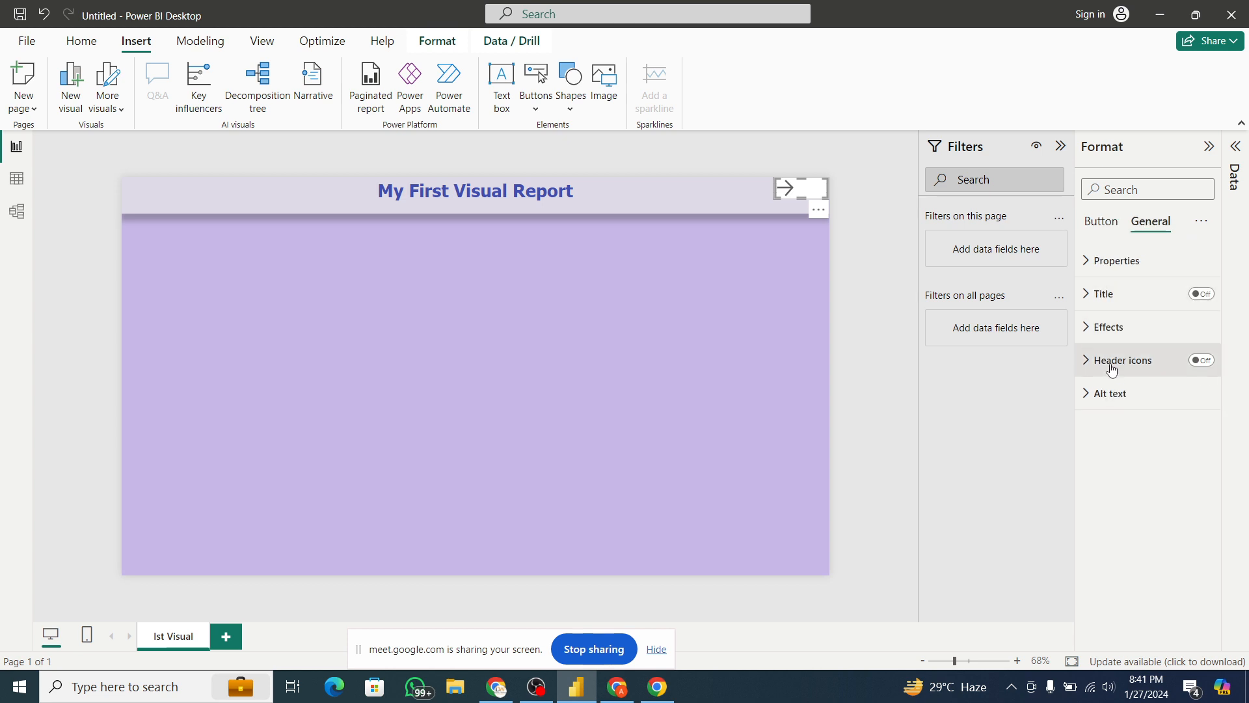
click(1123, 340)
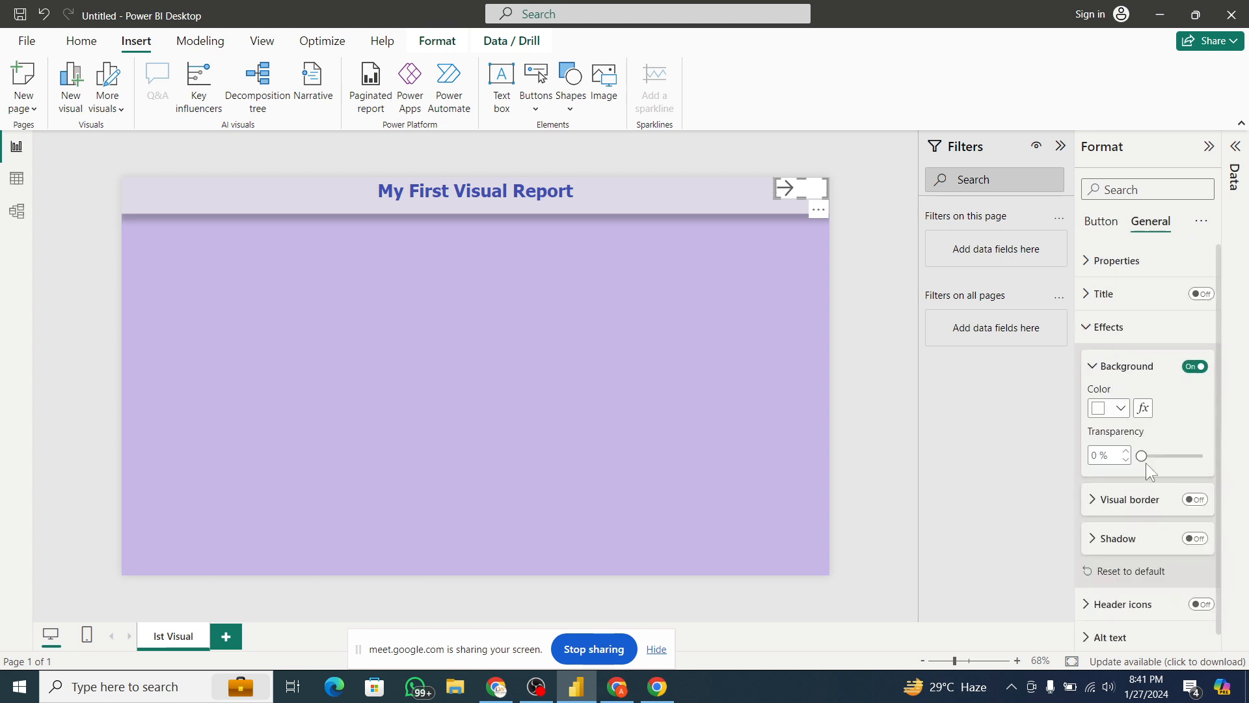
click(1193, 540)
click(791, 345)
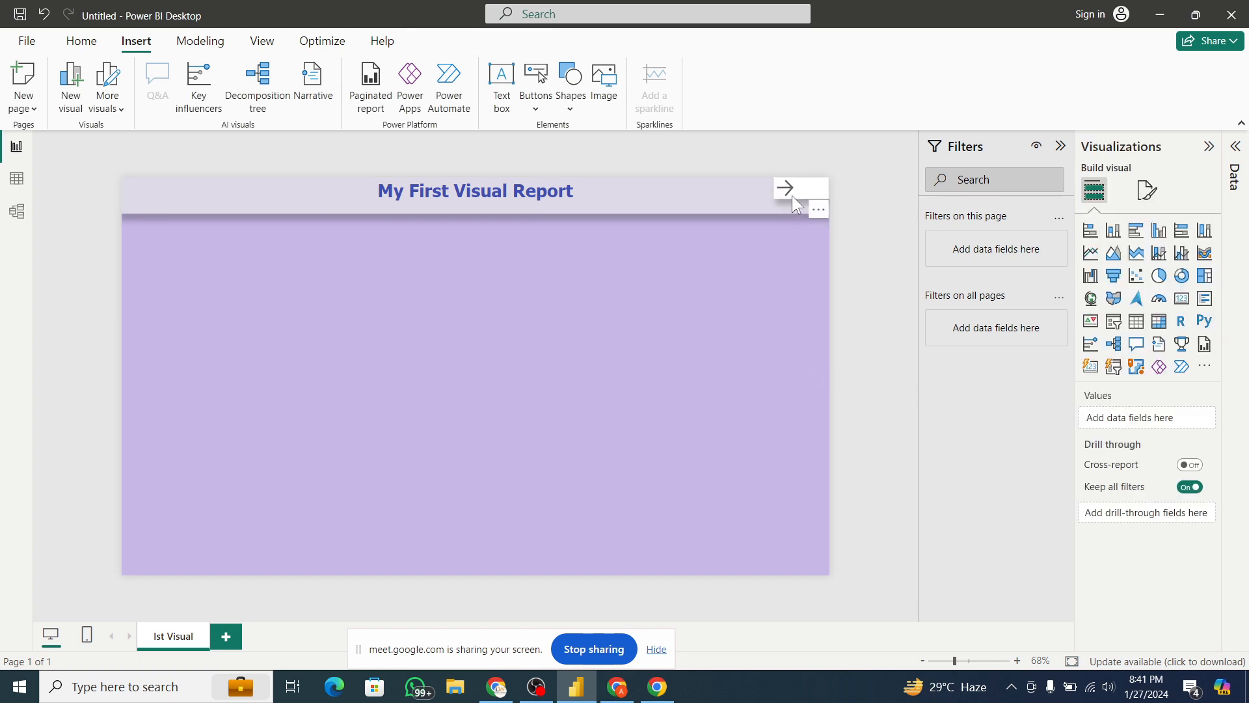
drag(790, 195, 784, 194)
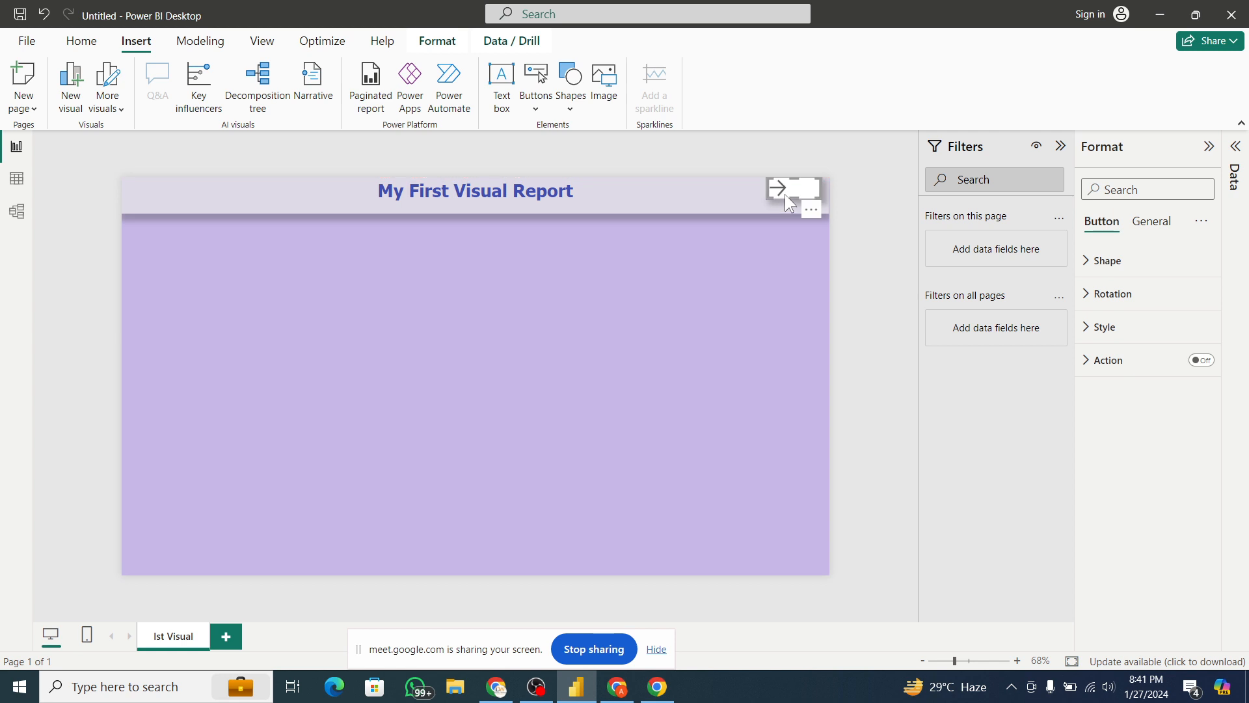
- Increase the rounded corners of the arrow button's rectangle shape beyond 28 px
click(1107, 267)
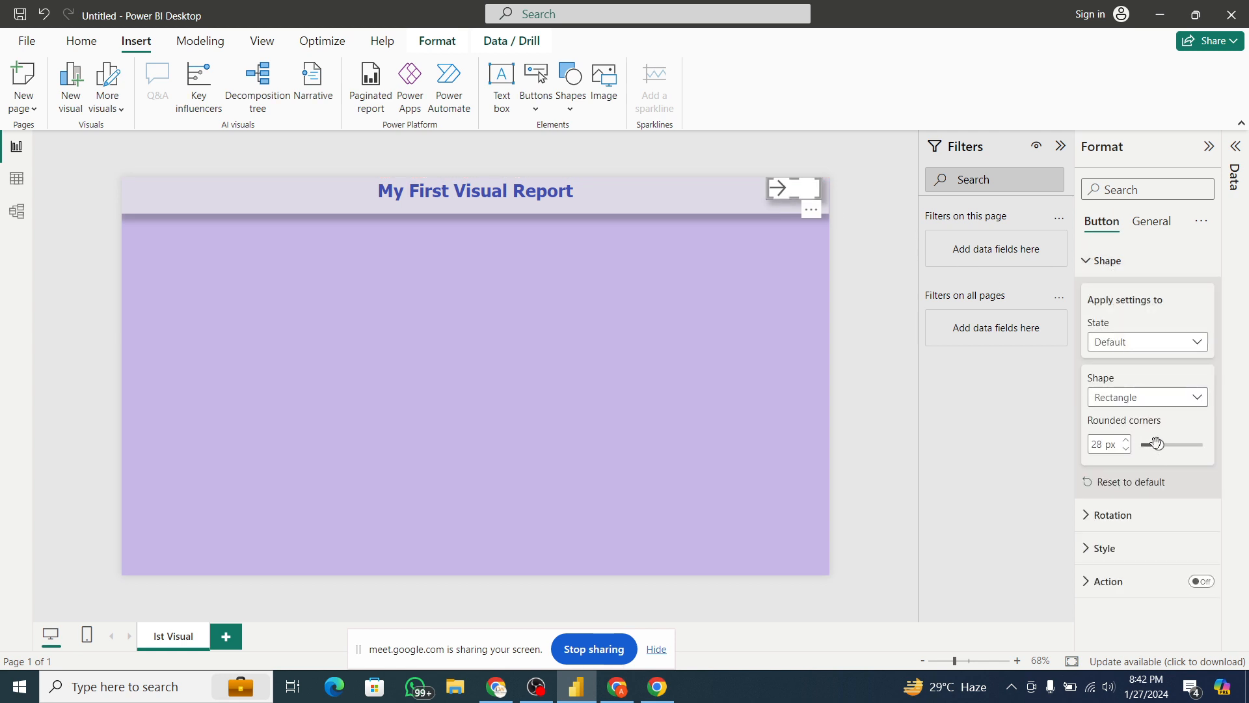
drag(1160, 445, 1180, 446)
click(818, 317)
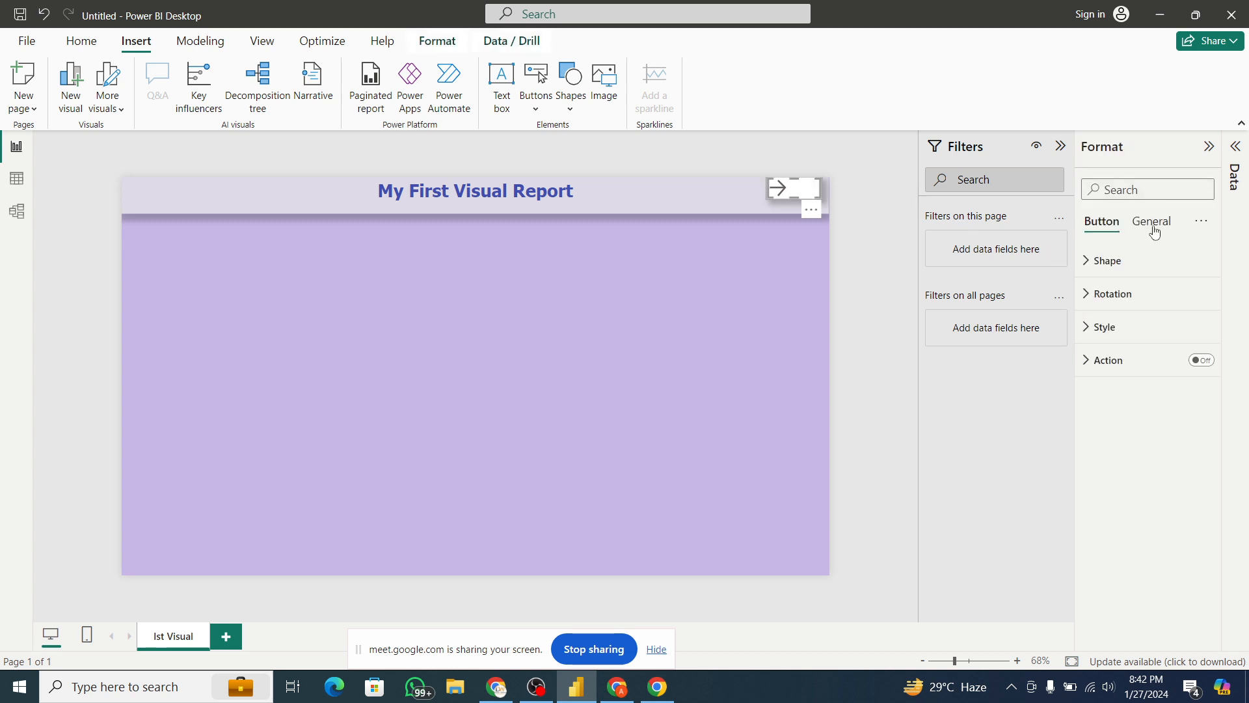
- Turn on the arrow button's visual border and set its rounded corners to 17 px
click(1152, 227)
click(1119, 333)
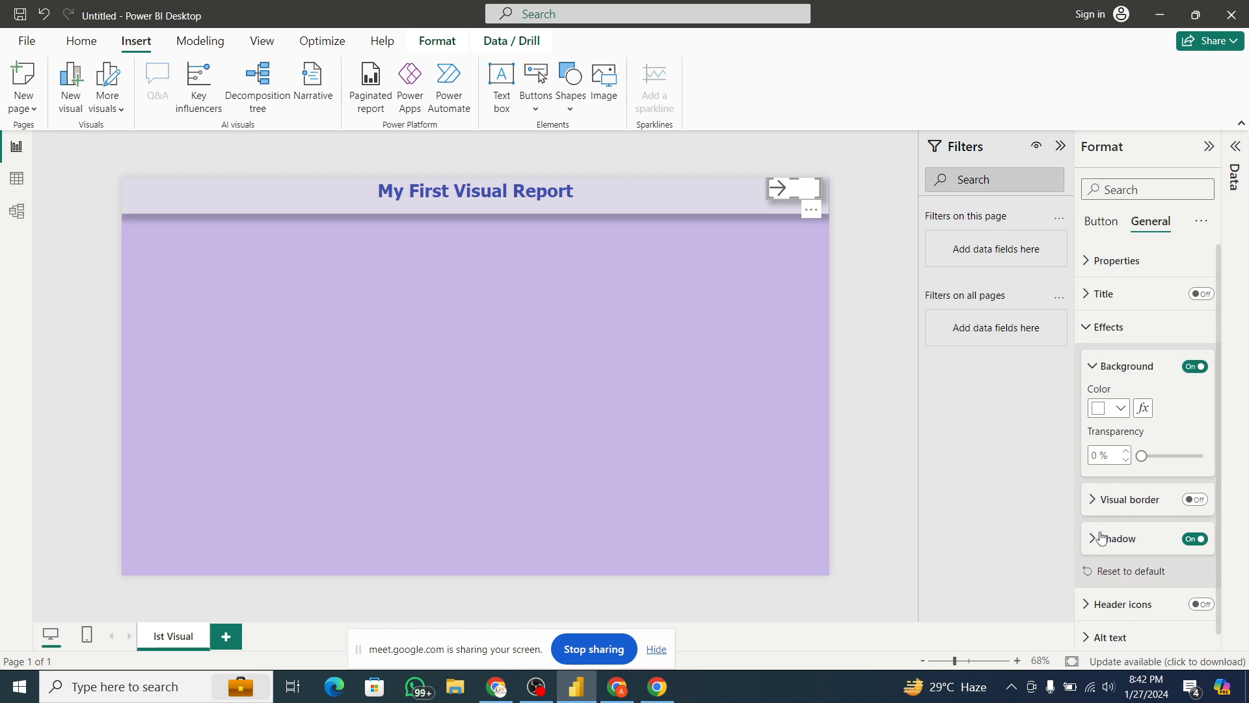
click(1189, 500)
click(1094, 499)
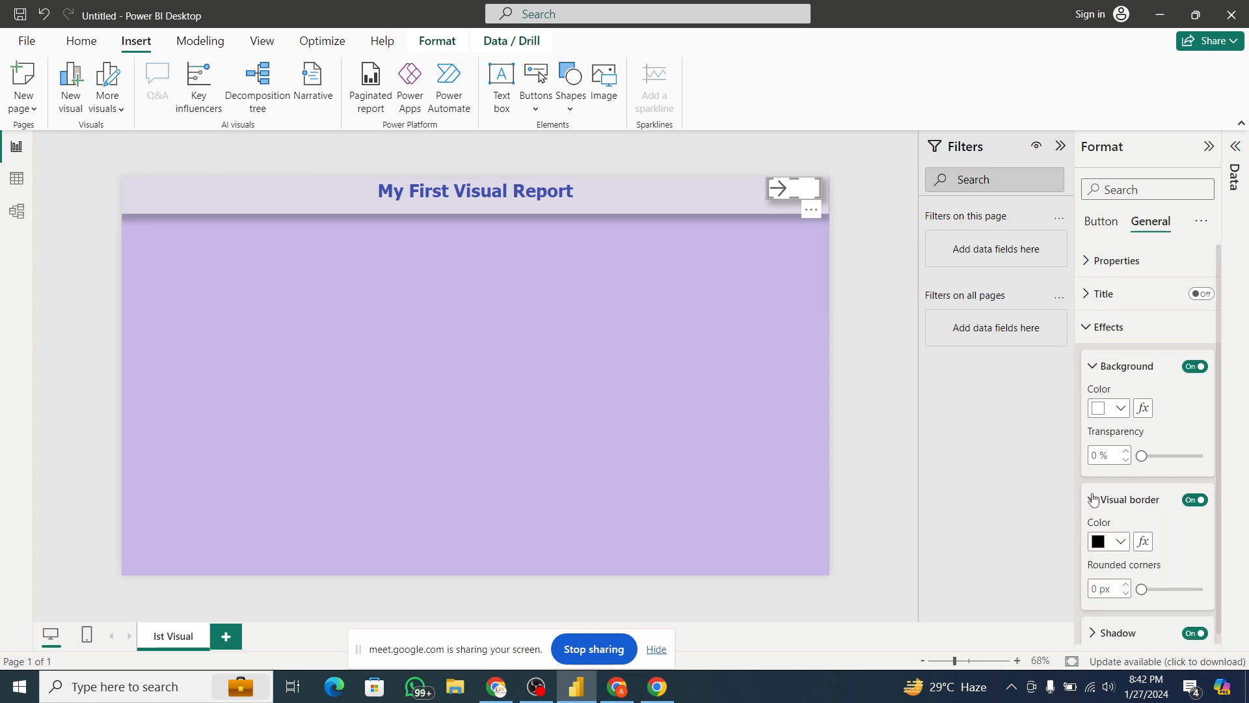
drag(1141, 589, 1176, 590)
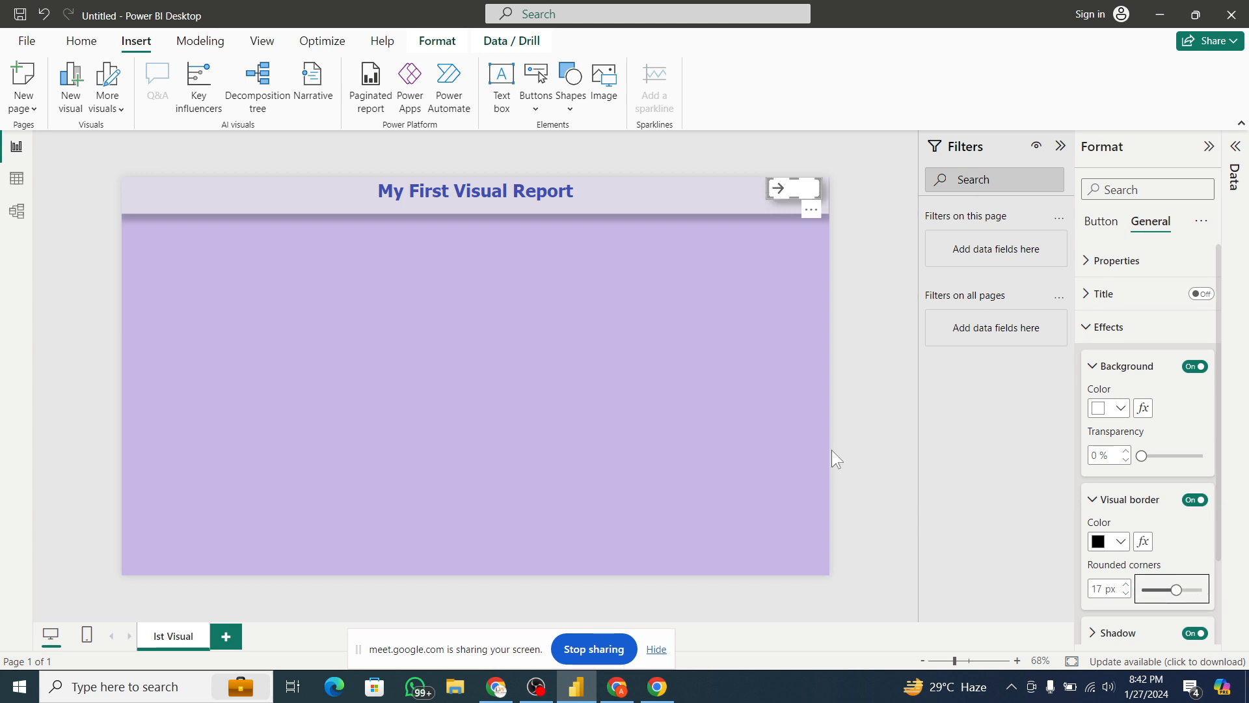
click(747, 377)
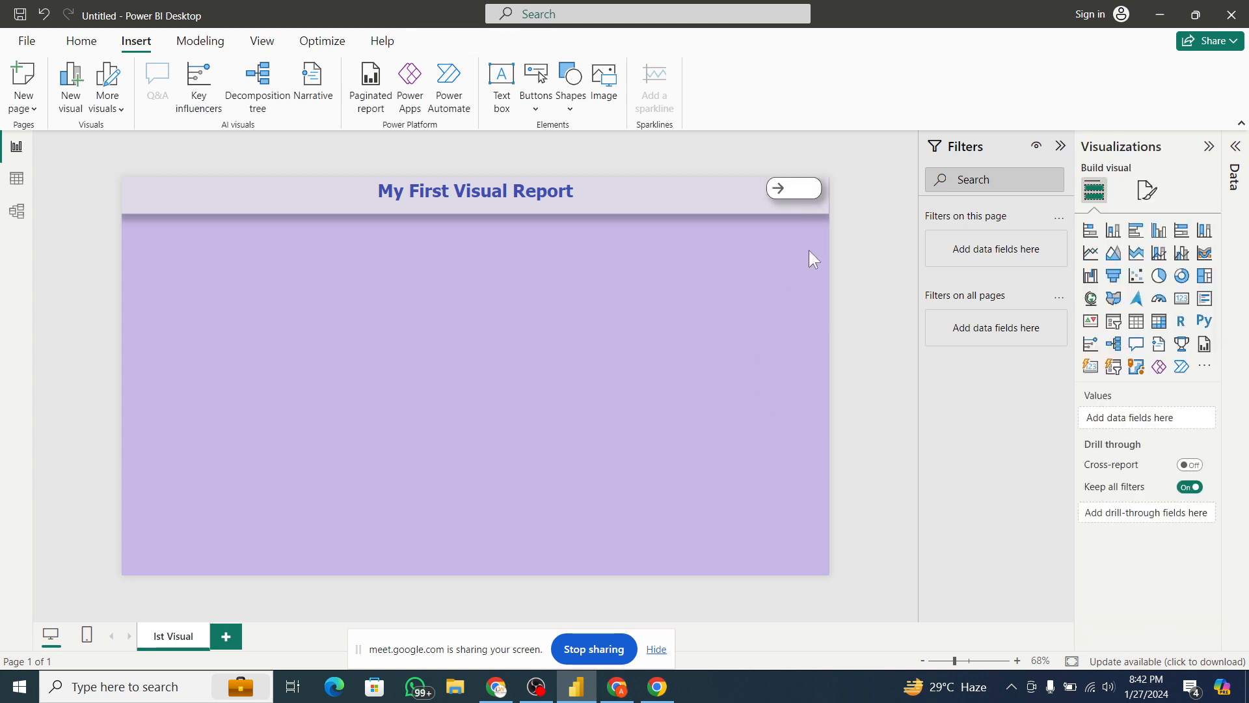
- Change the visual border color of the arrow button to White
click(806, 194)
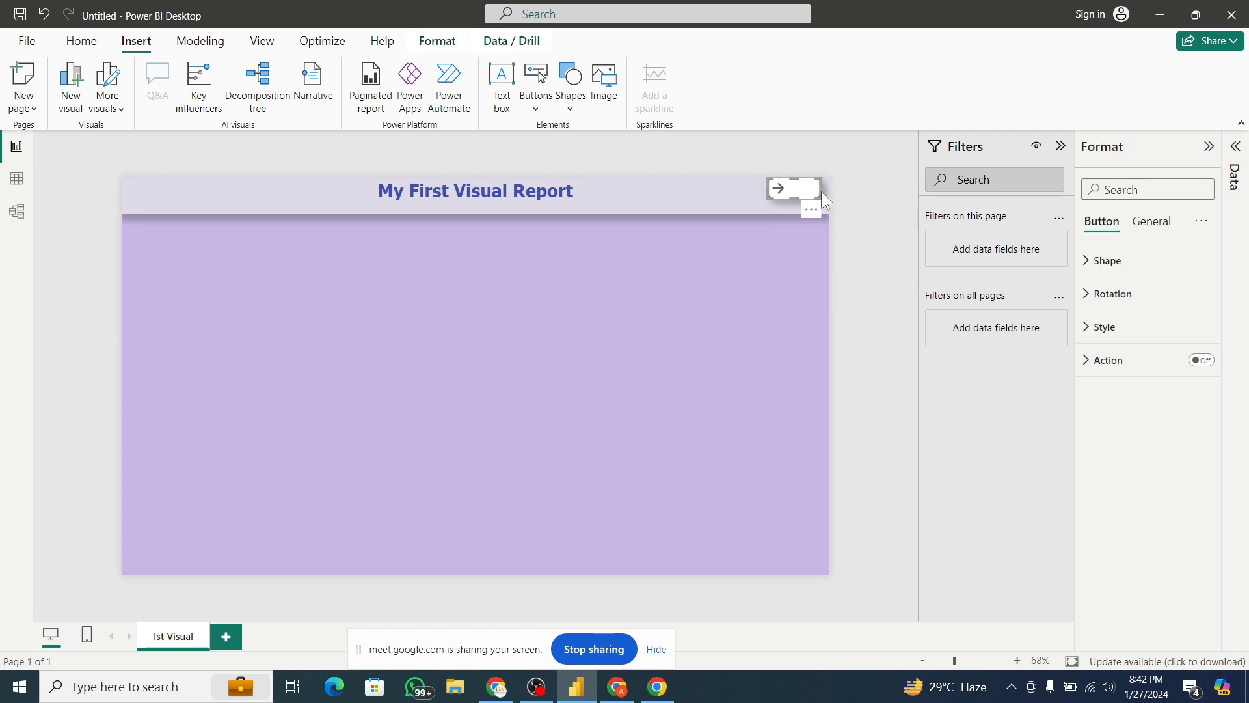
click(1152, 221)
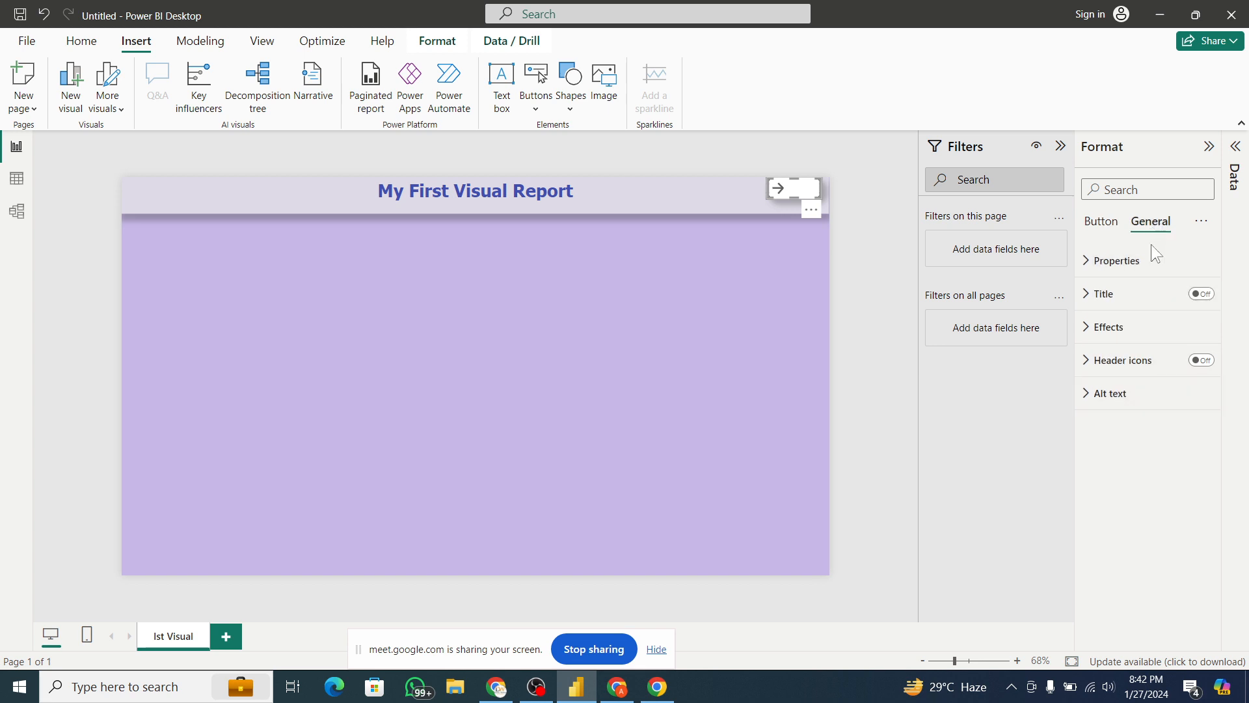
click(1109, 343)
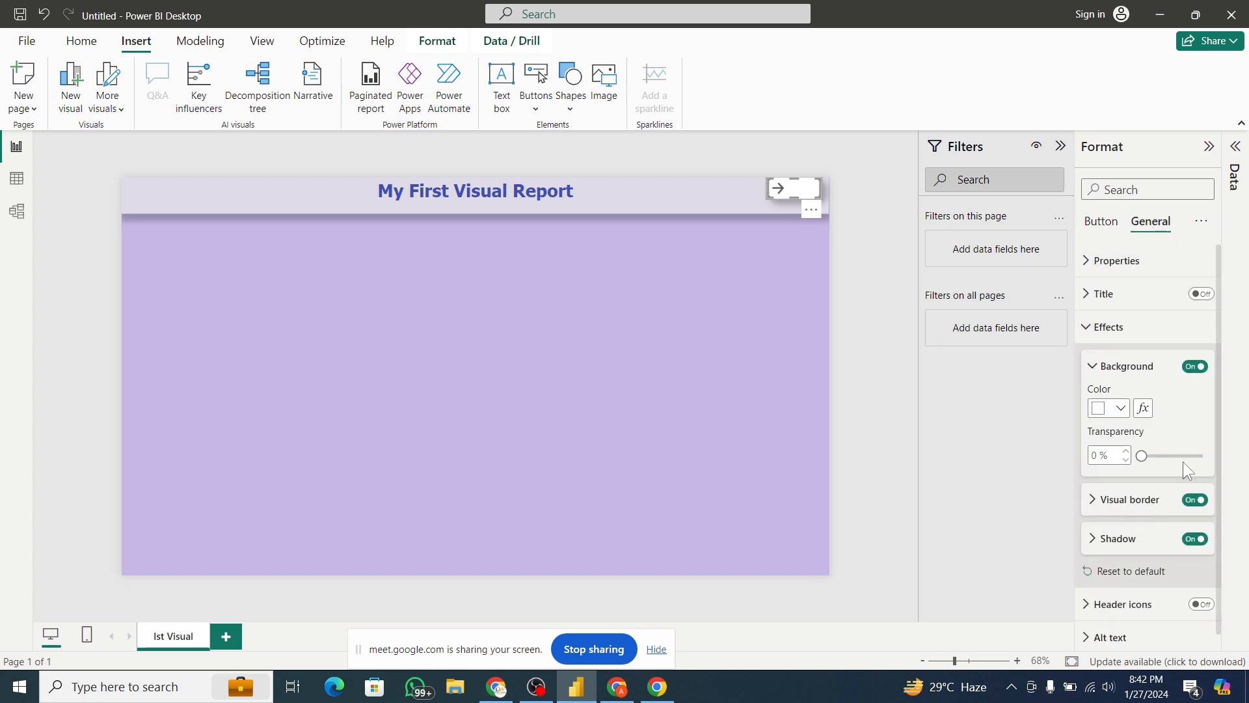
click(1103, 500)
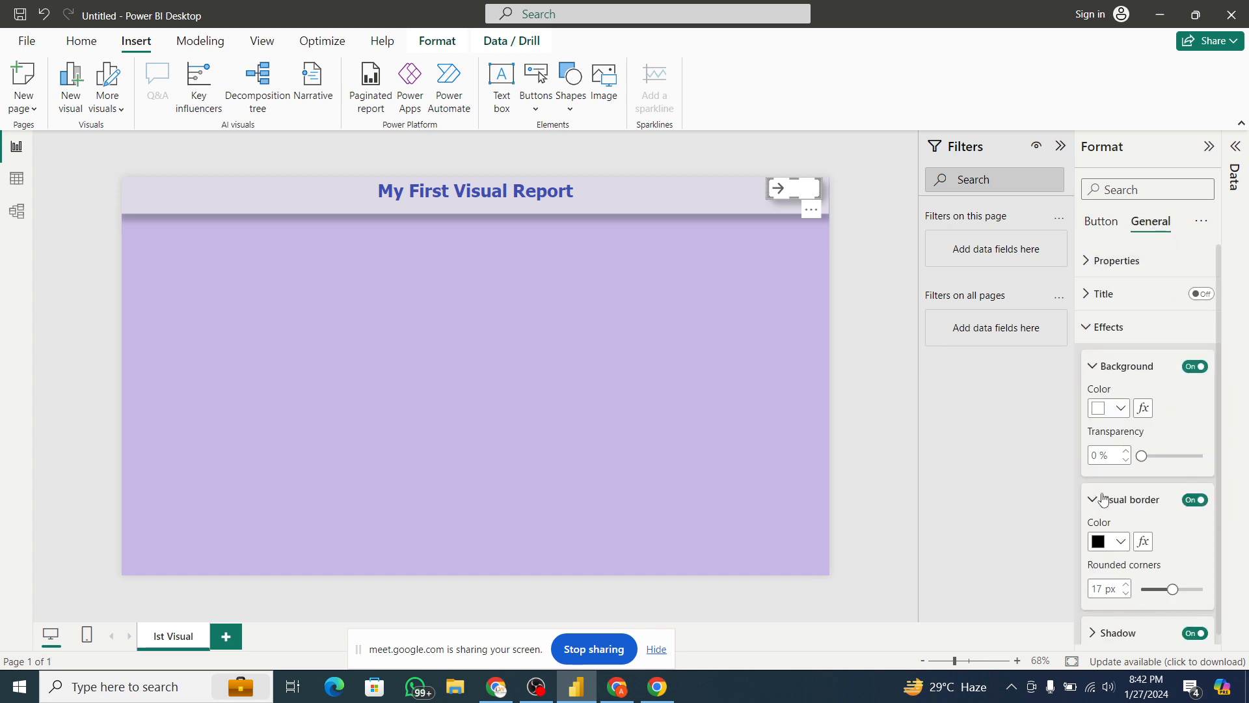
click(1121, 546)
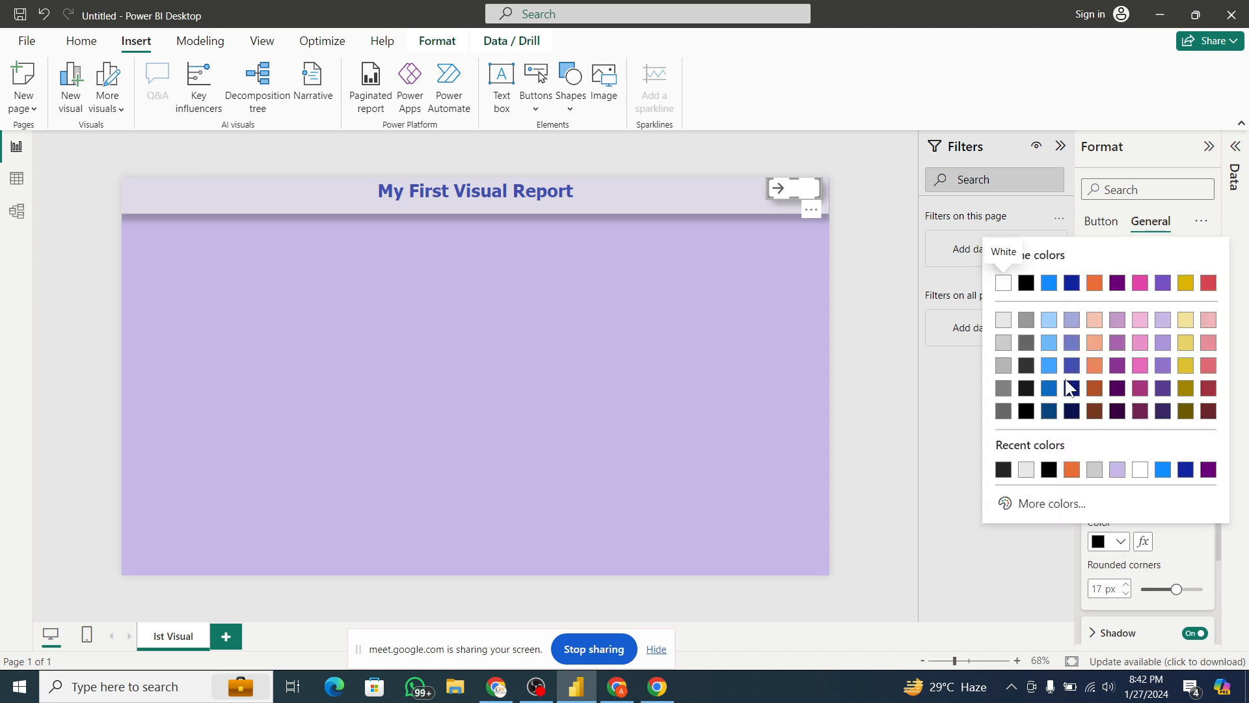
click(1004, 283)
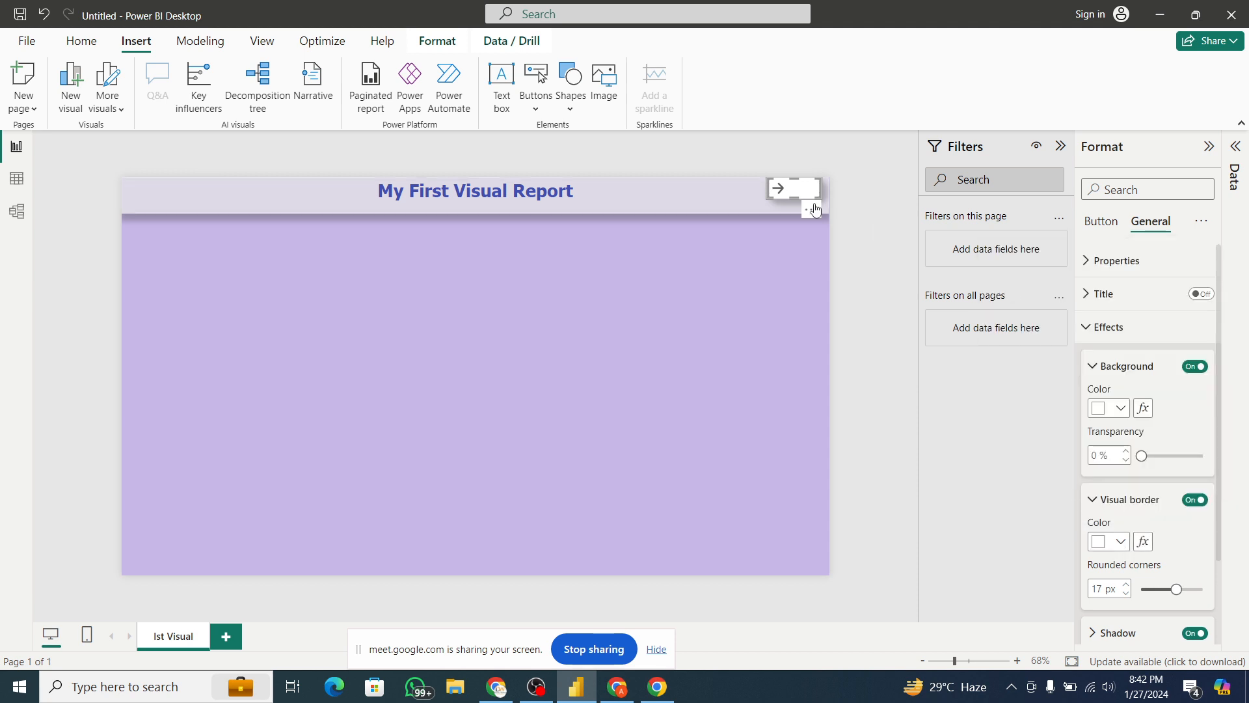
click(793, 294)
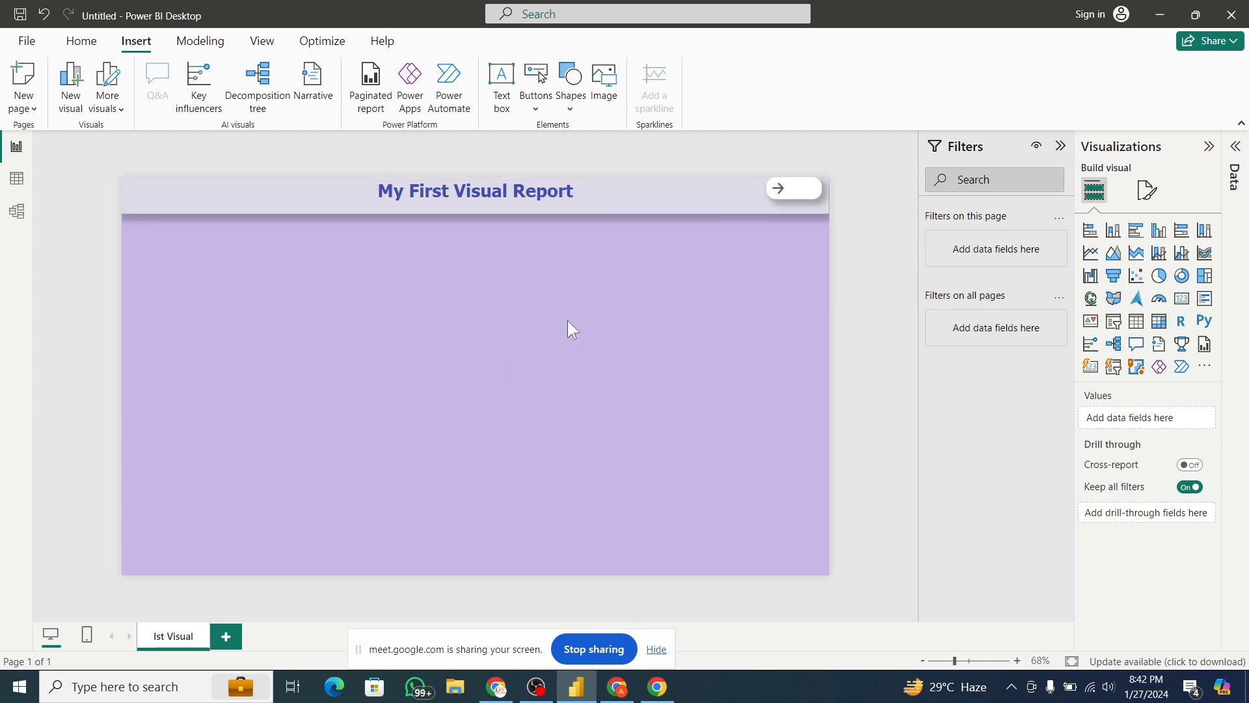
- Add a new report page and rename it "2nd Visual"
click(228, 638)
right_click(240, 638)
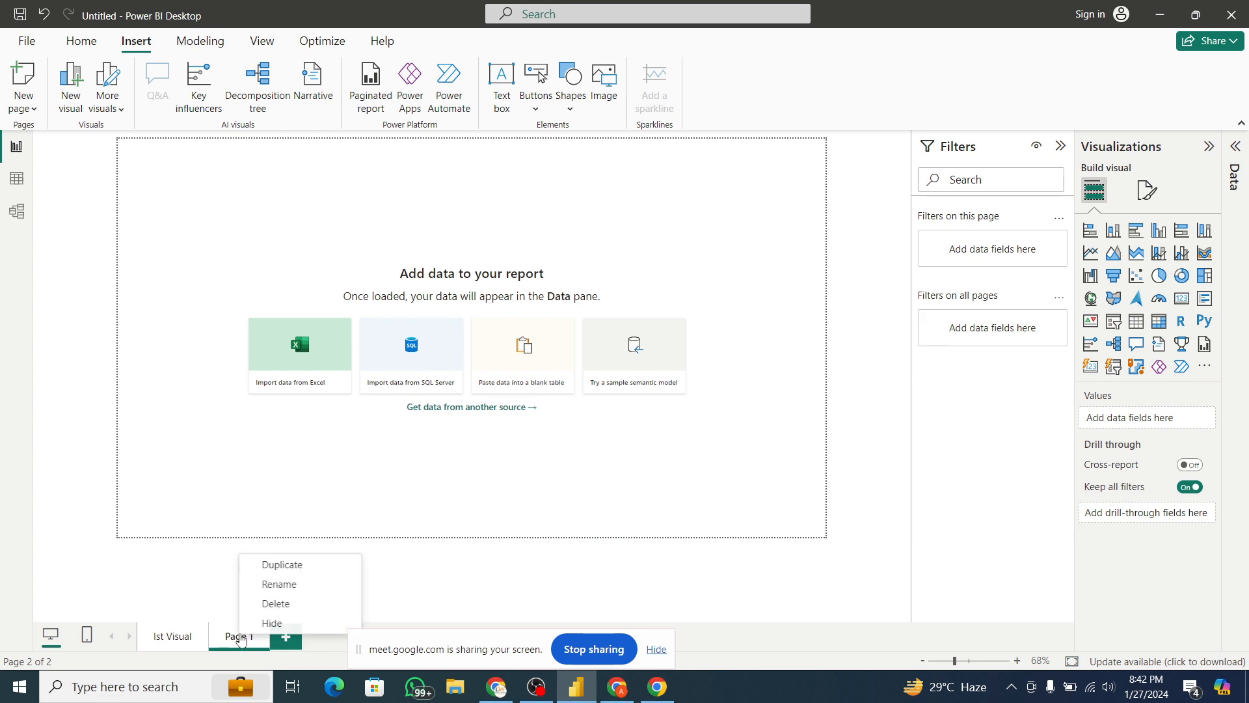
click(279, 584)
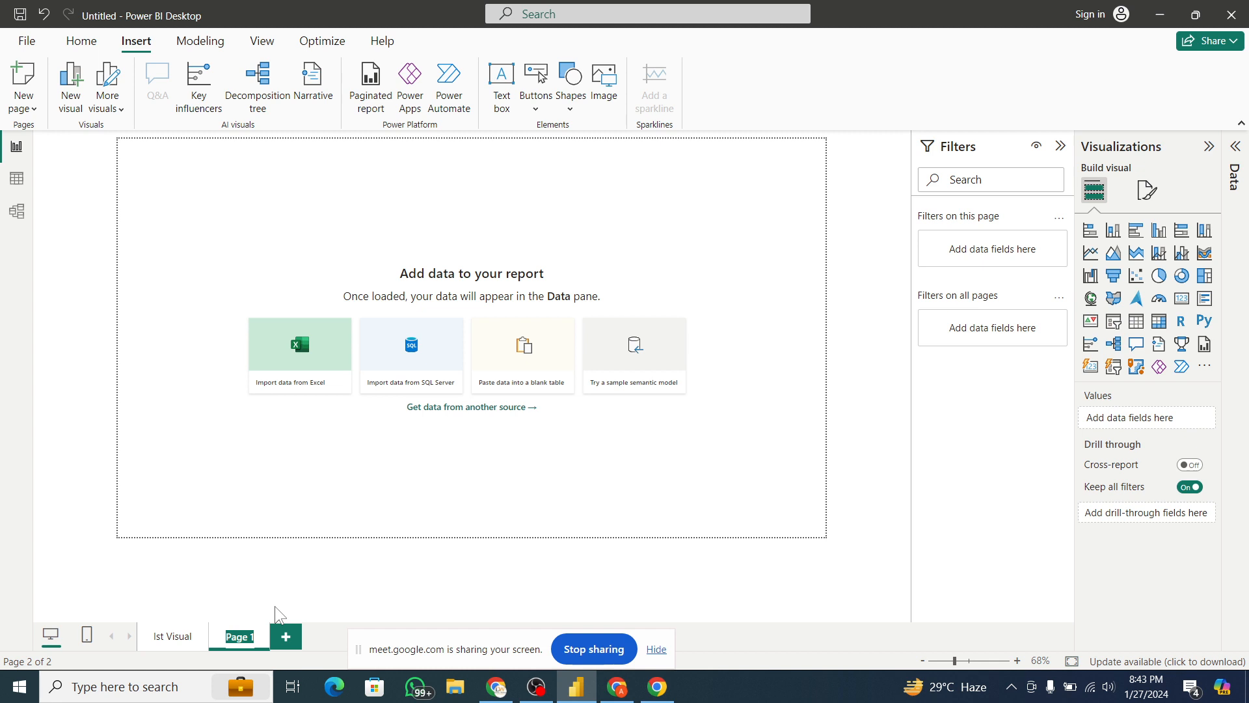
text(21d Visual)
key(Return)
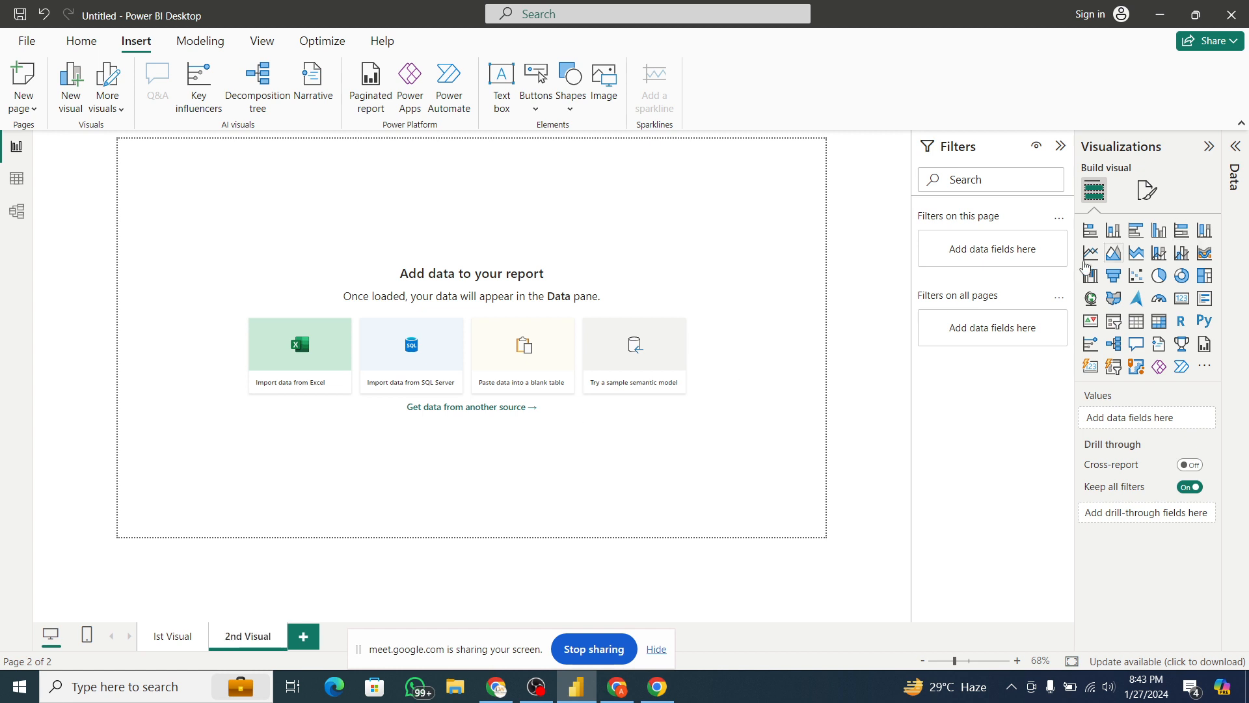
- Insert a rectangle shape, stretch it into a wide banner and centre it along the page's upper edge
click(571, 111)
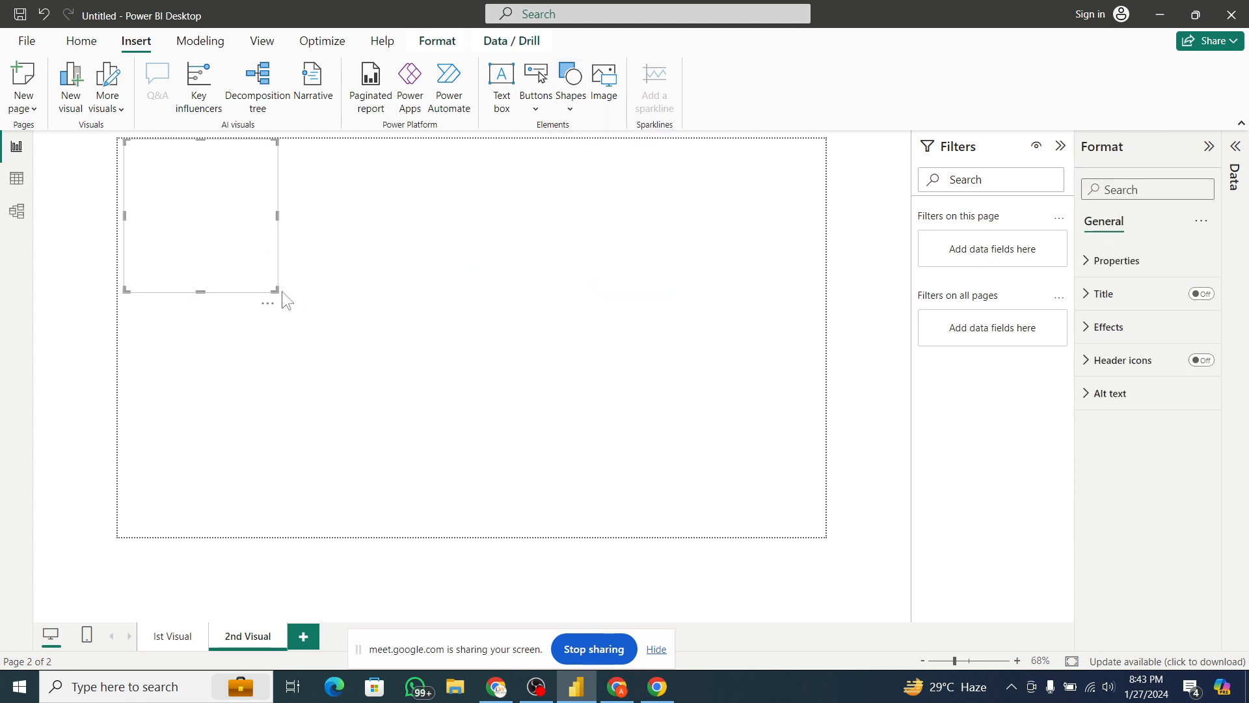
drag(282, 291, 651, 265)
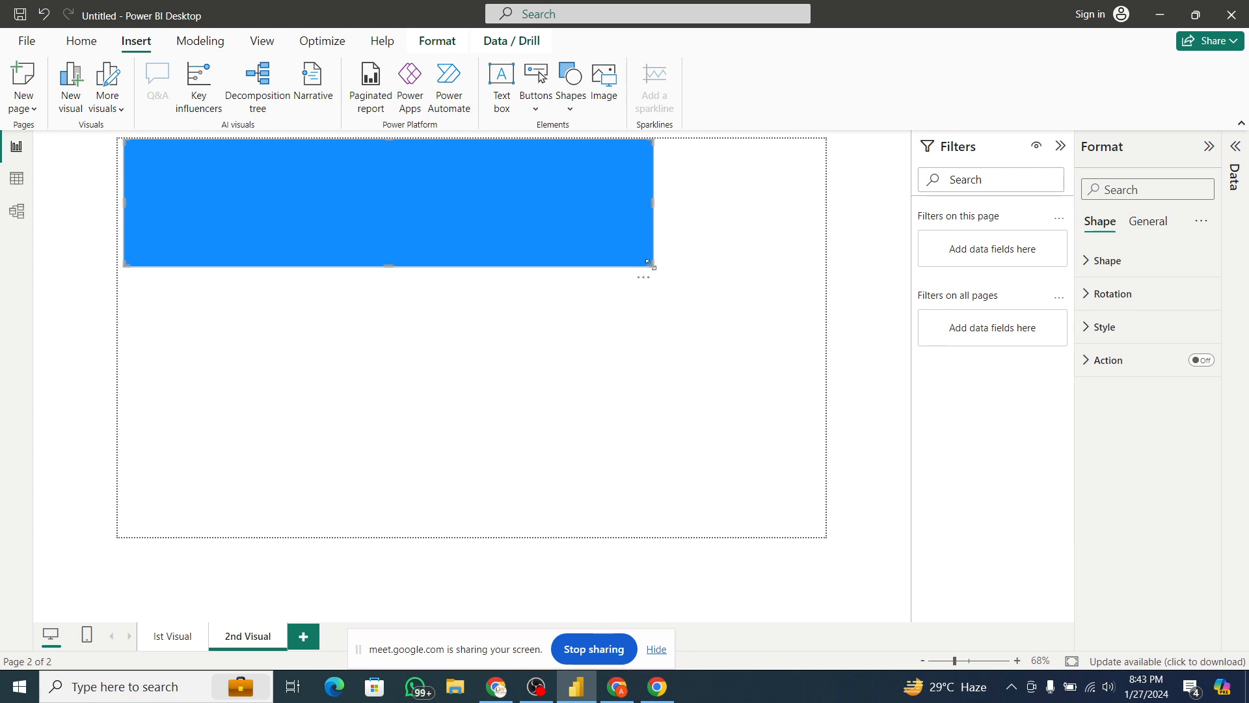
drag(479, 214, 572, 206)
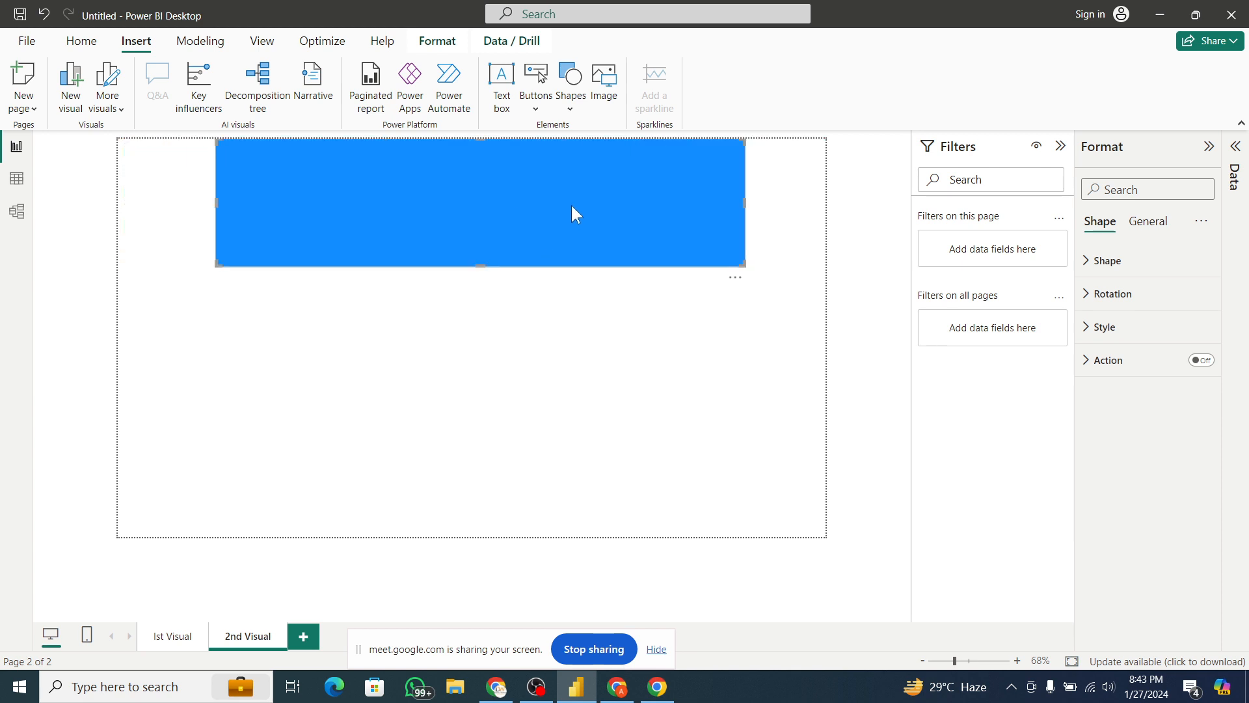
- On the first report page, turn on the arrow button's text and set it to "Next Page"
click(177, 636)
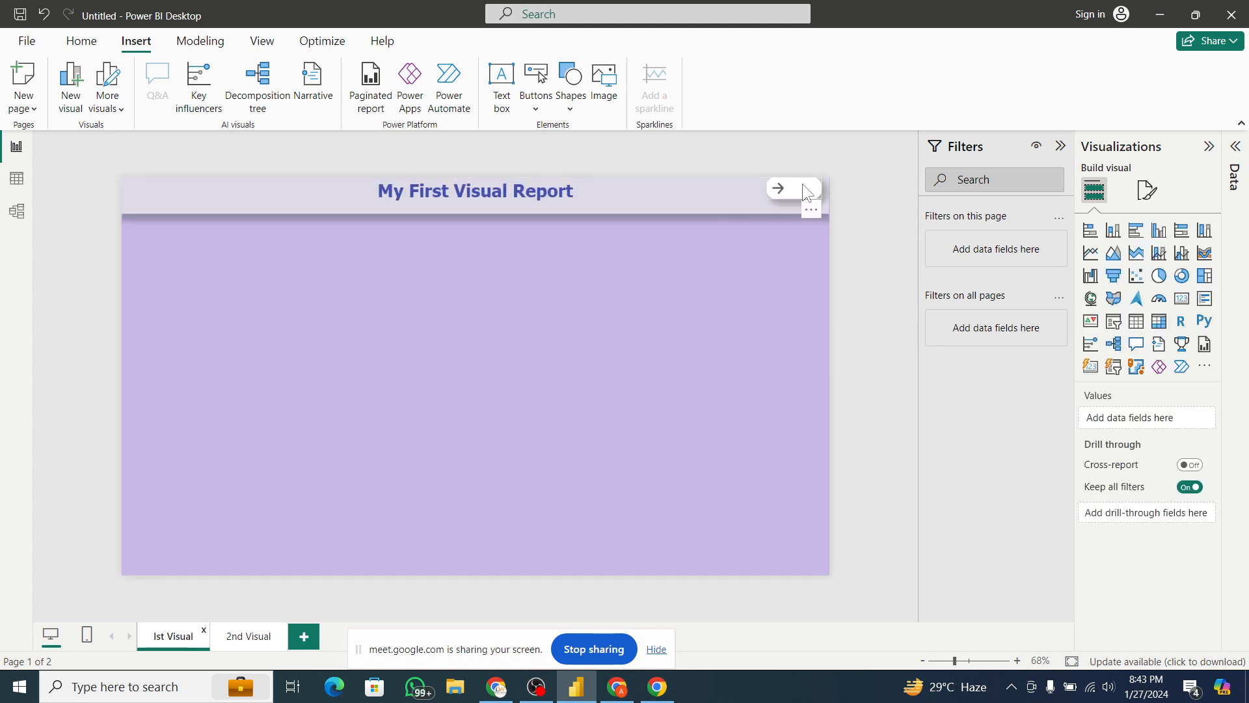
click(802, 184)
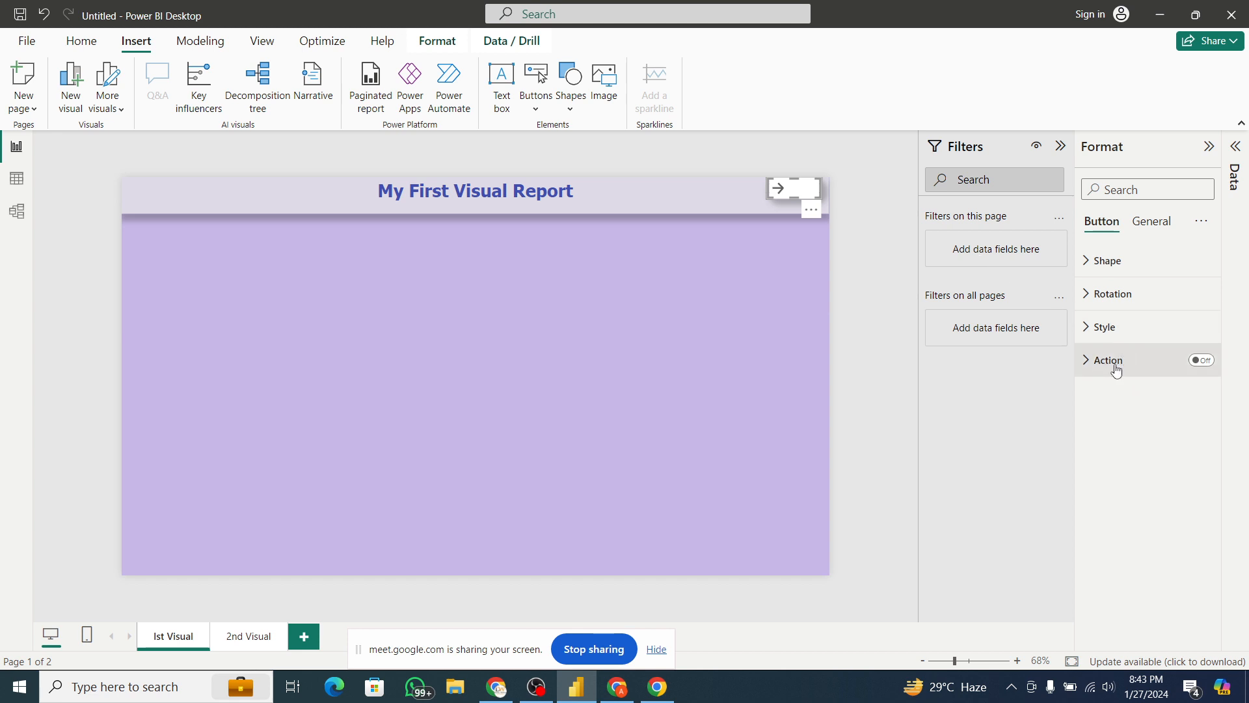
click(1100, 334)
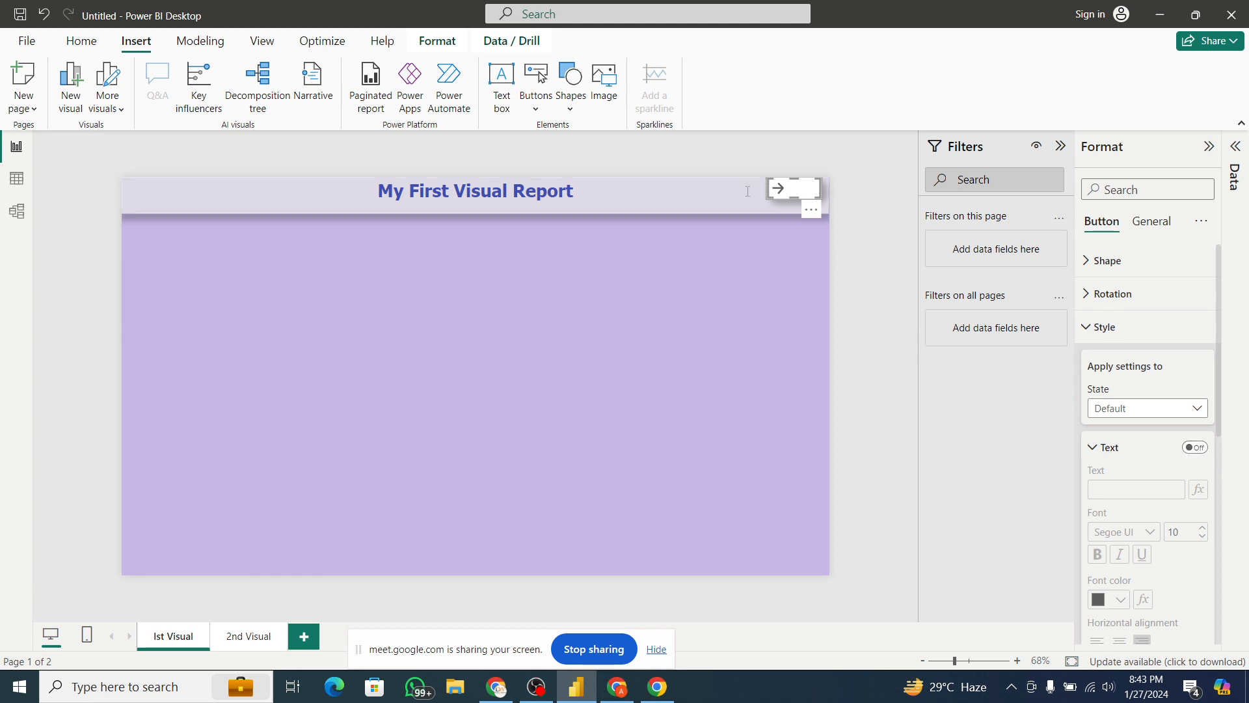
click(1195, 447)
click(1143, 485)
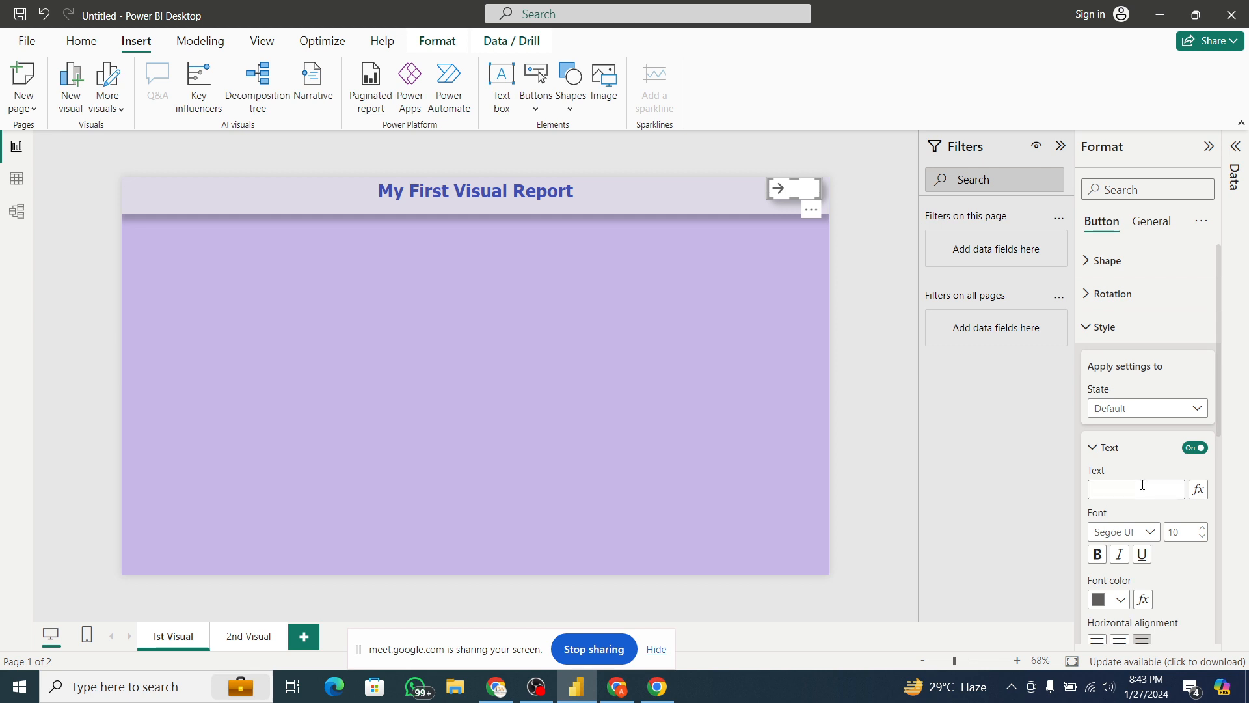
text(Nexy)
text(Page)
- Make the "Next Page" button text bold, with font size 9 and a black font color
click(1097, 555)
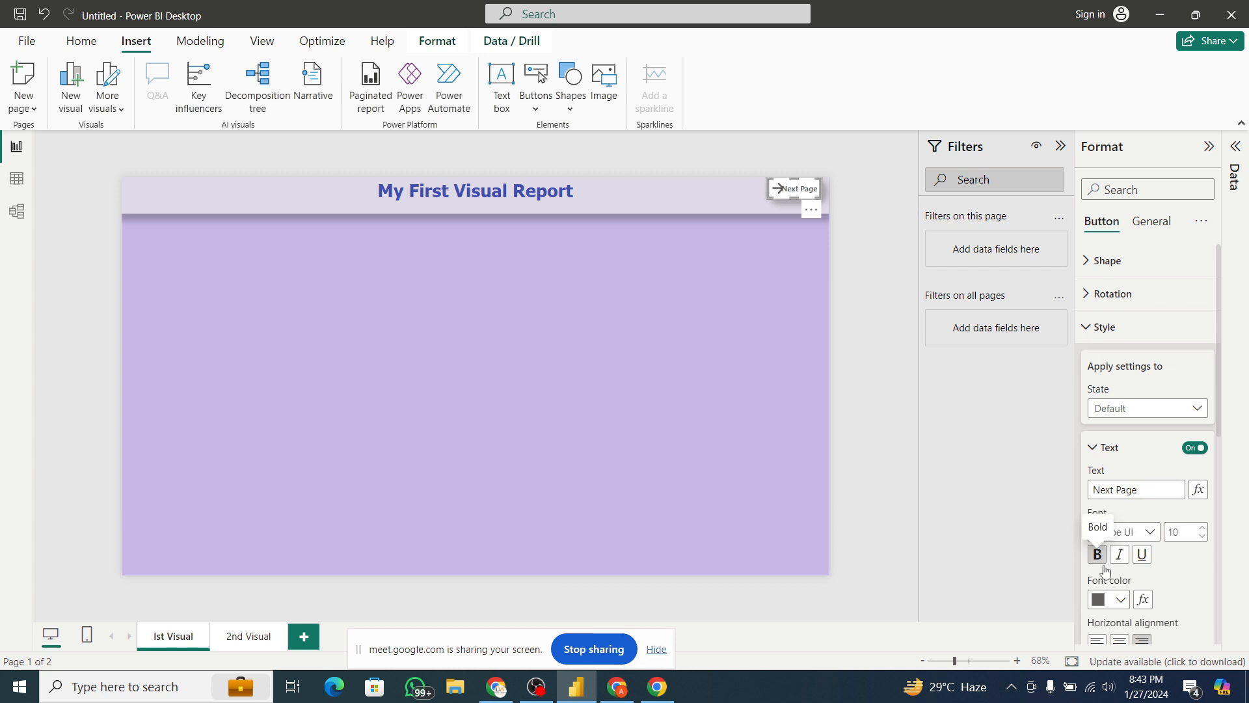
click(1202, 537)
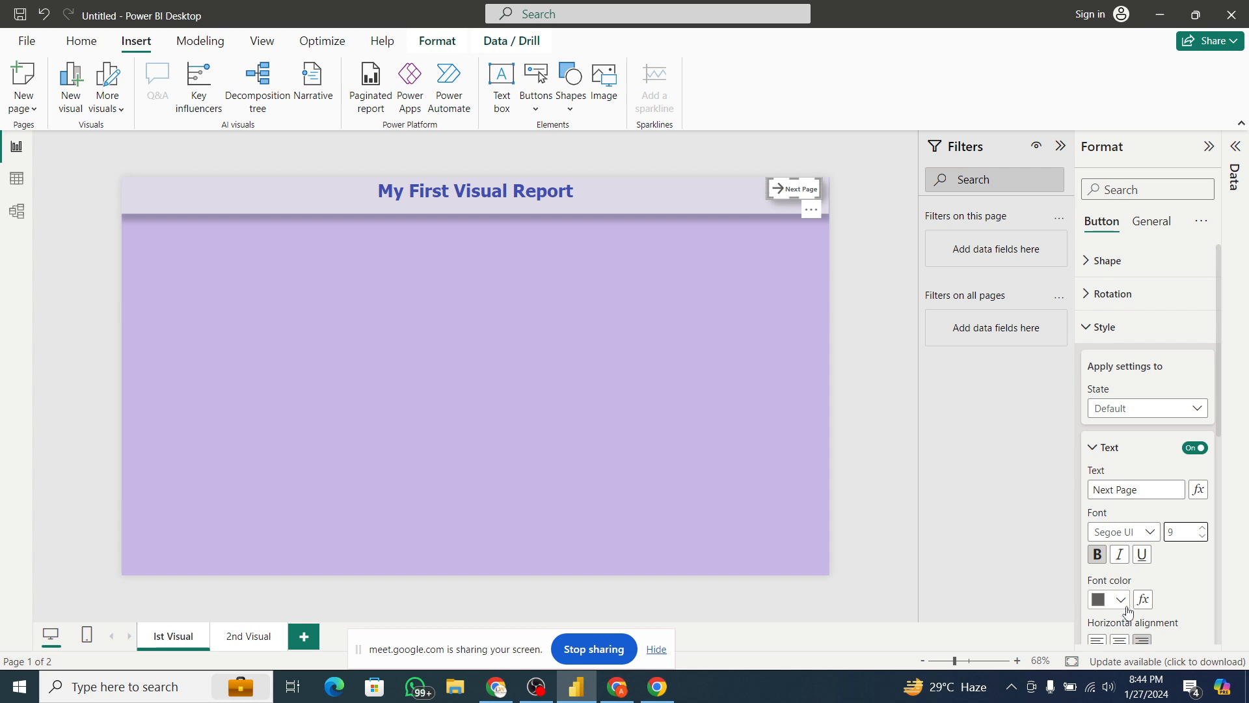
click(1121, 600)
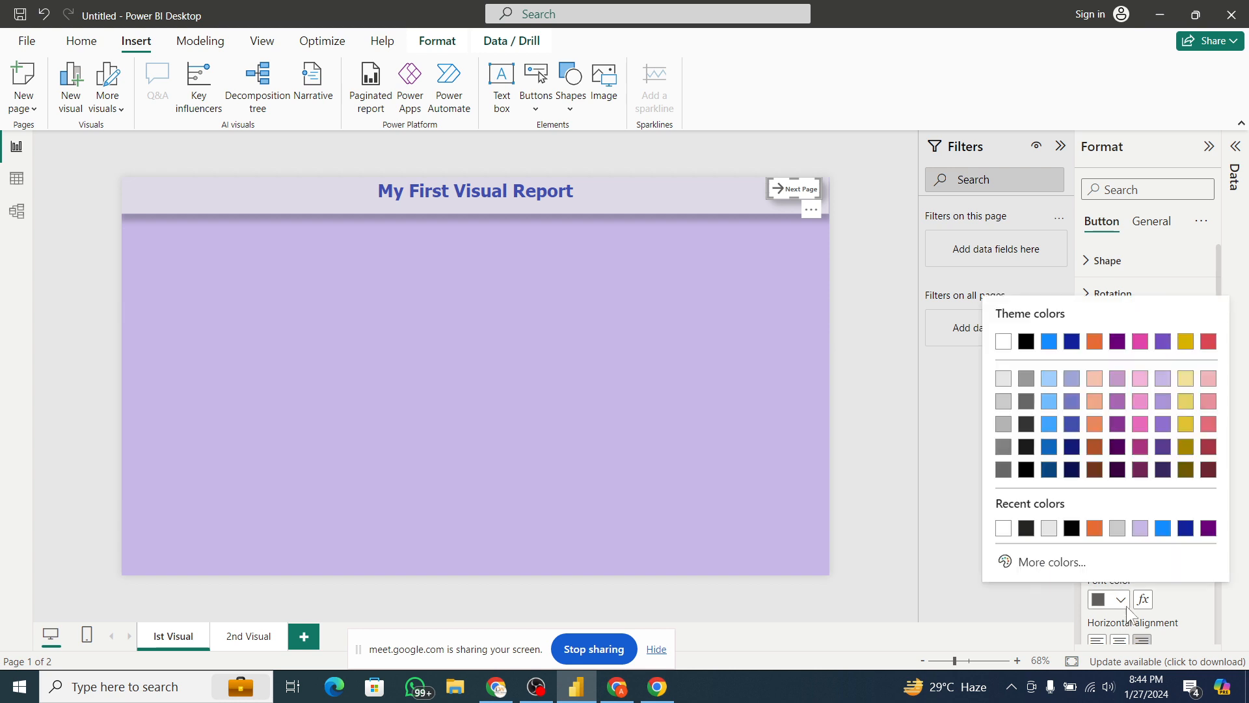
click(1026, 341)
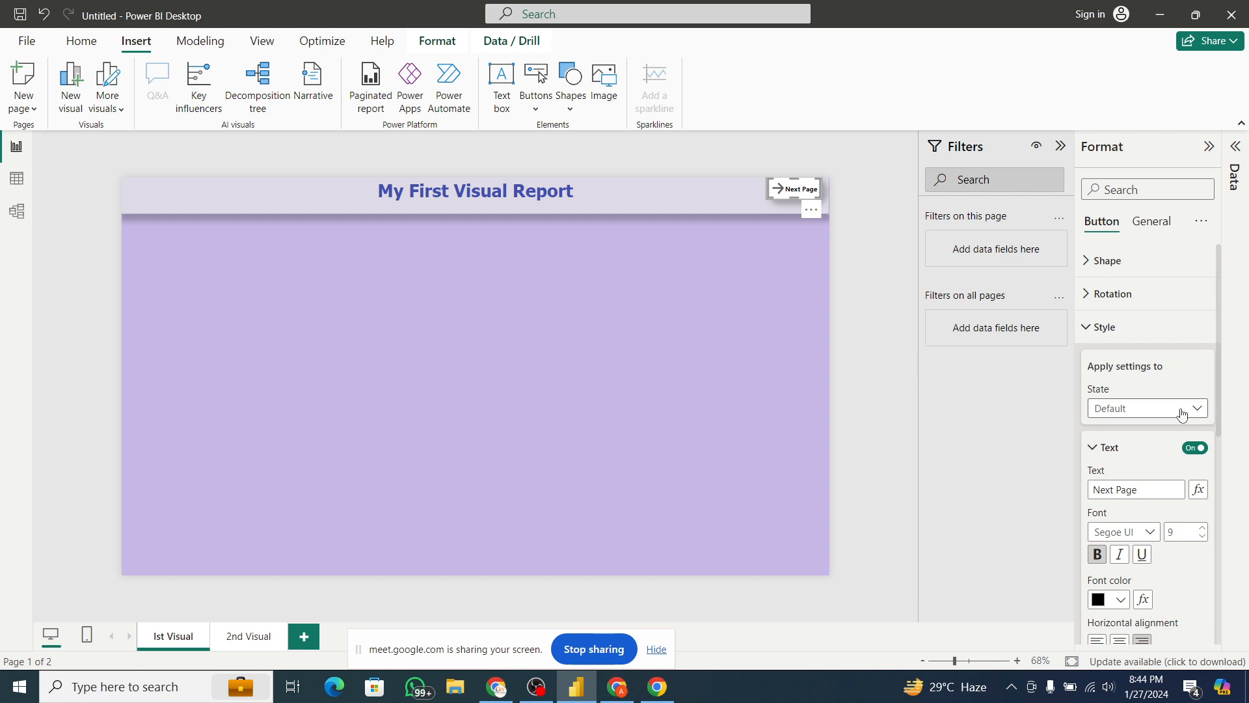
click(1098, 338)
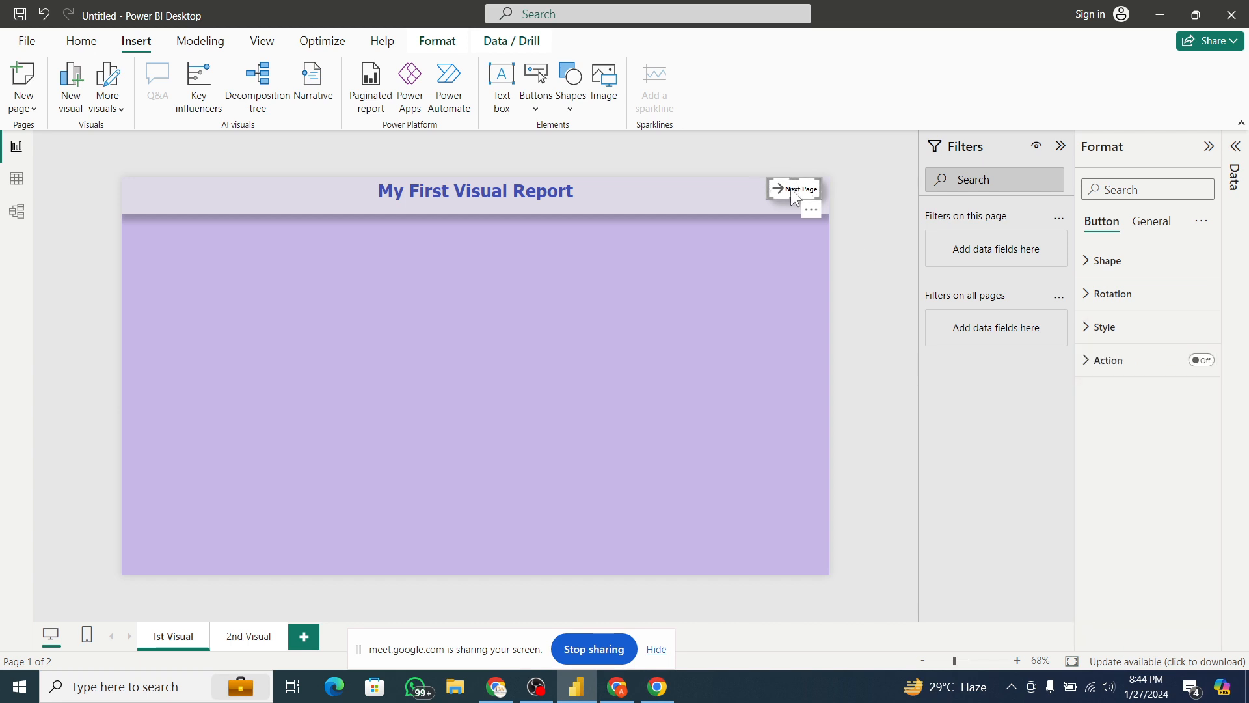
- Turn on the Next Page button's action and set its type to Page navigation
click(1203, 361)
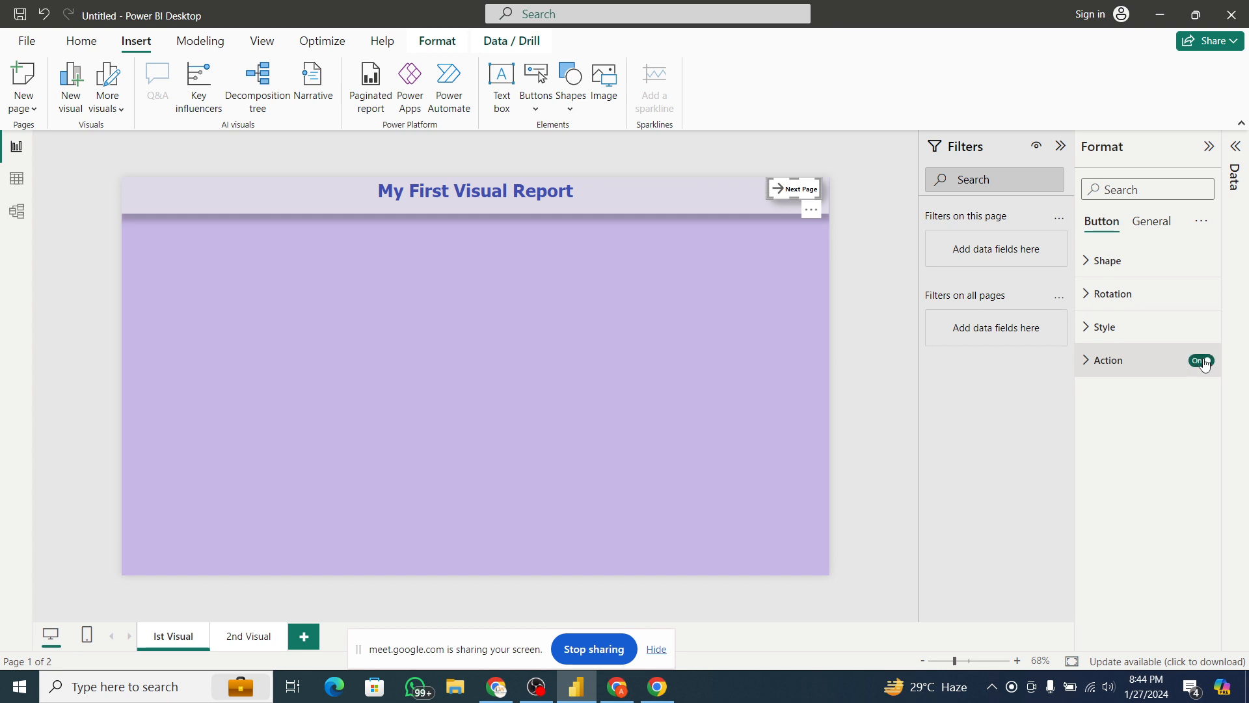
click(1098, 364)
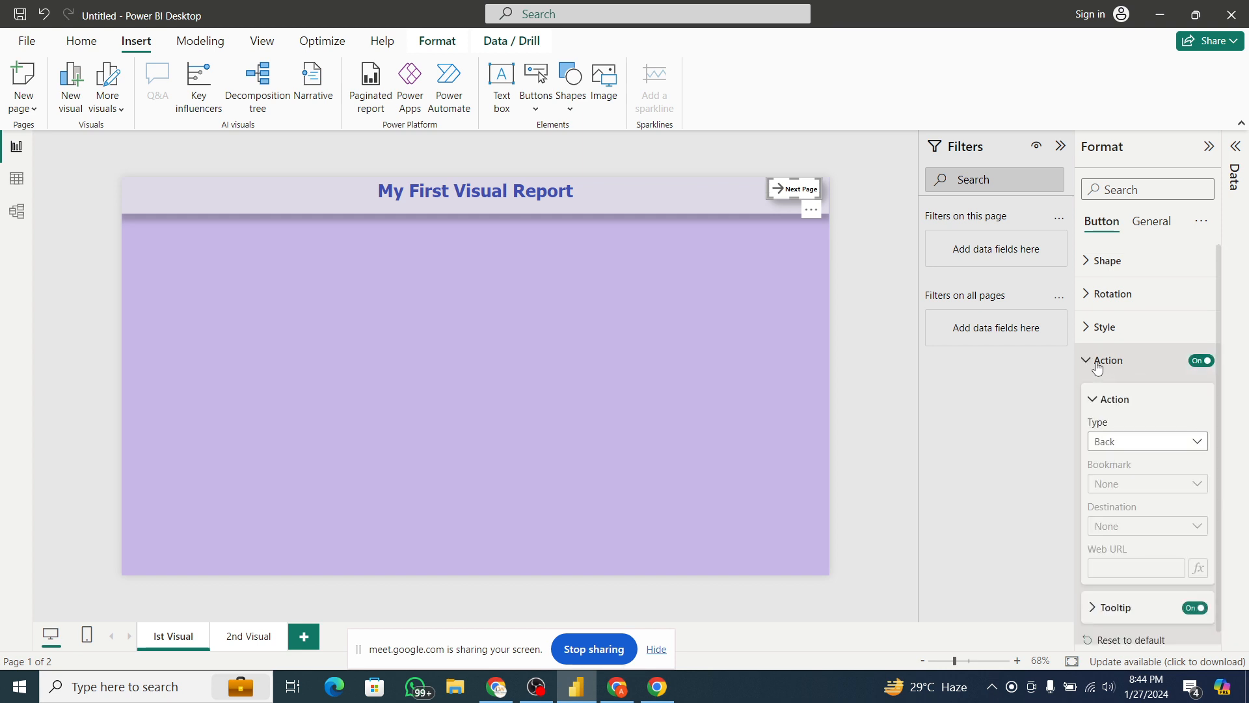
click(1140, 444)
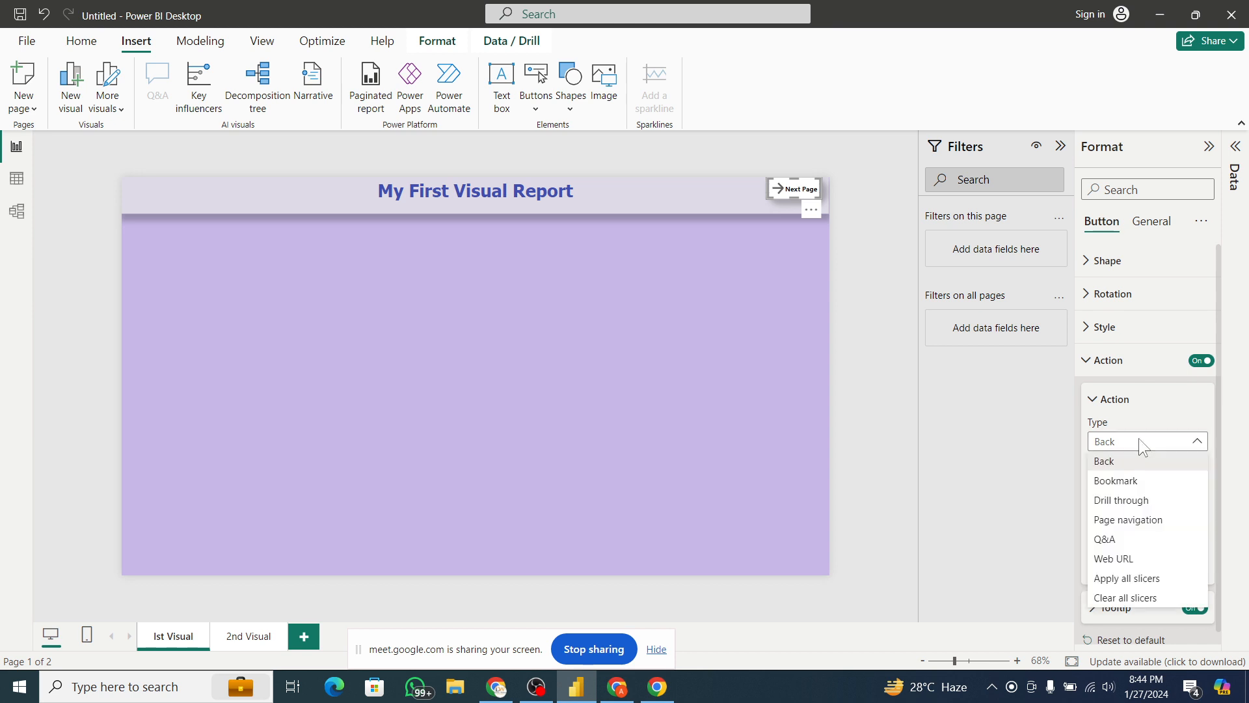
click(1157, 520)
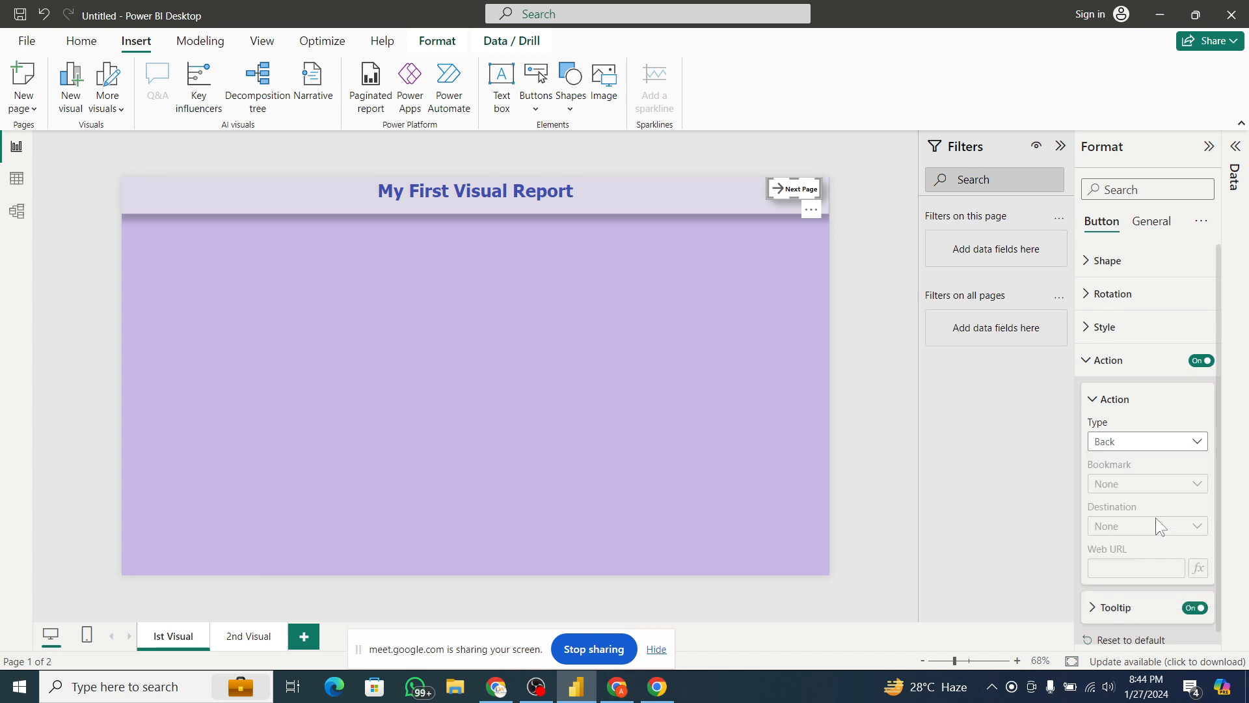
- Try the Bookmark action type for the button and check the available bookmark choices
click(1169, 444)
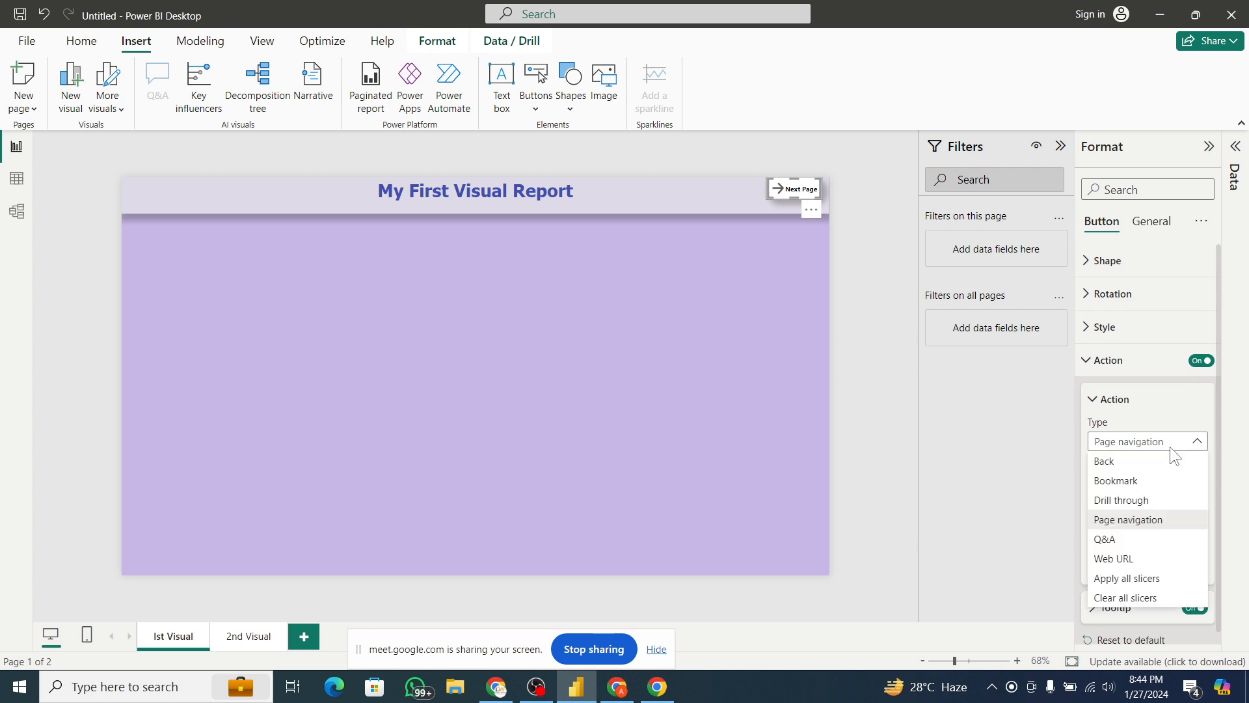
click(1148, 481)
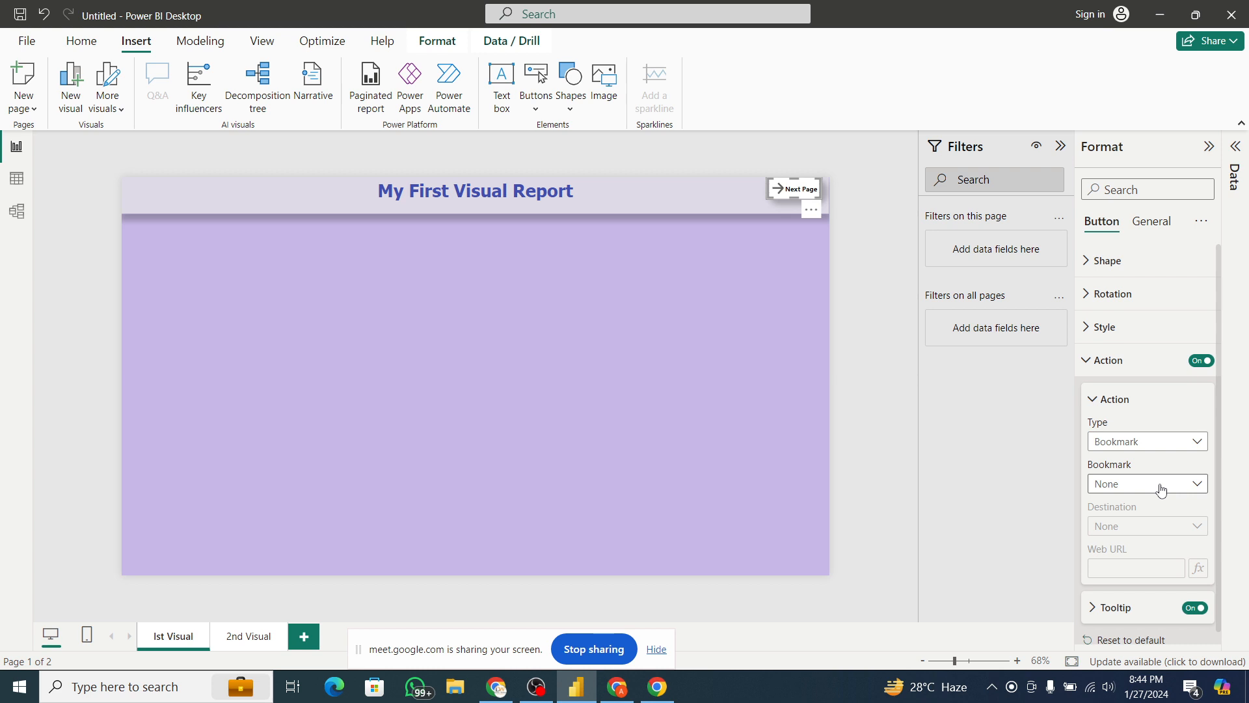
click(1162, 490)
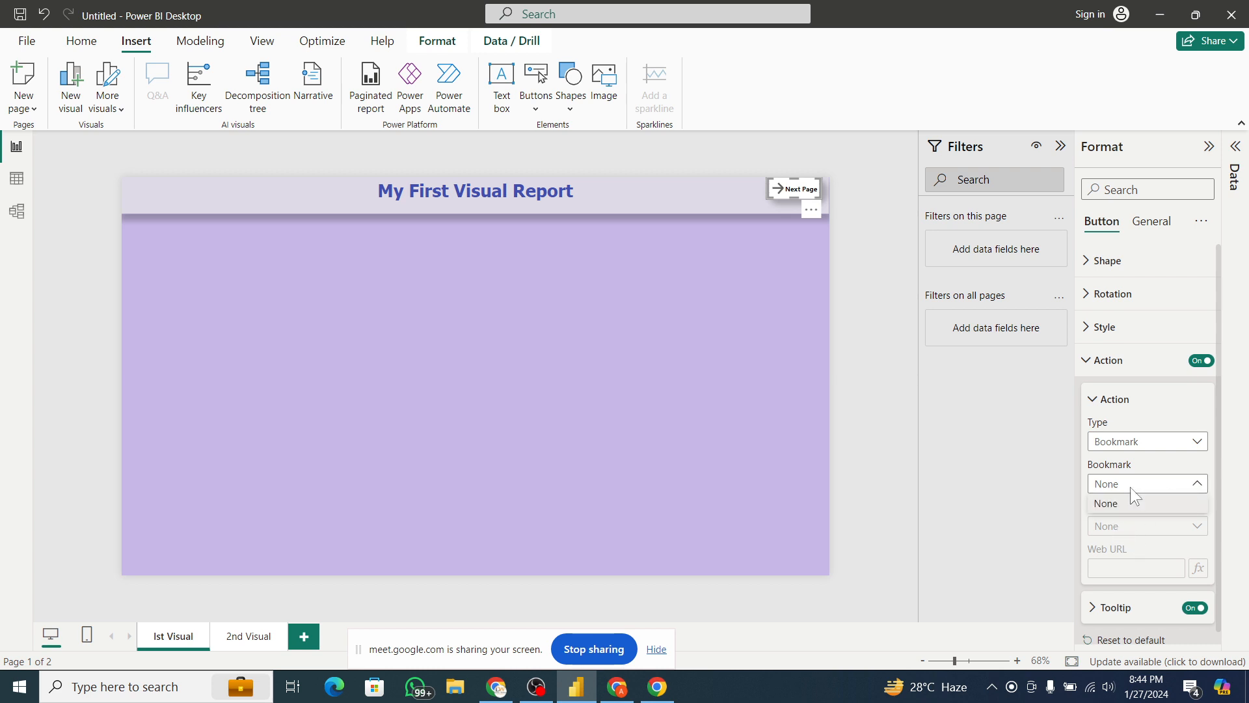
click(1132, 493)
- Switch the button's action type back to Page navigation, and finally set it to Web URL
click(1183, 443)
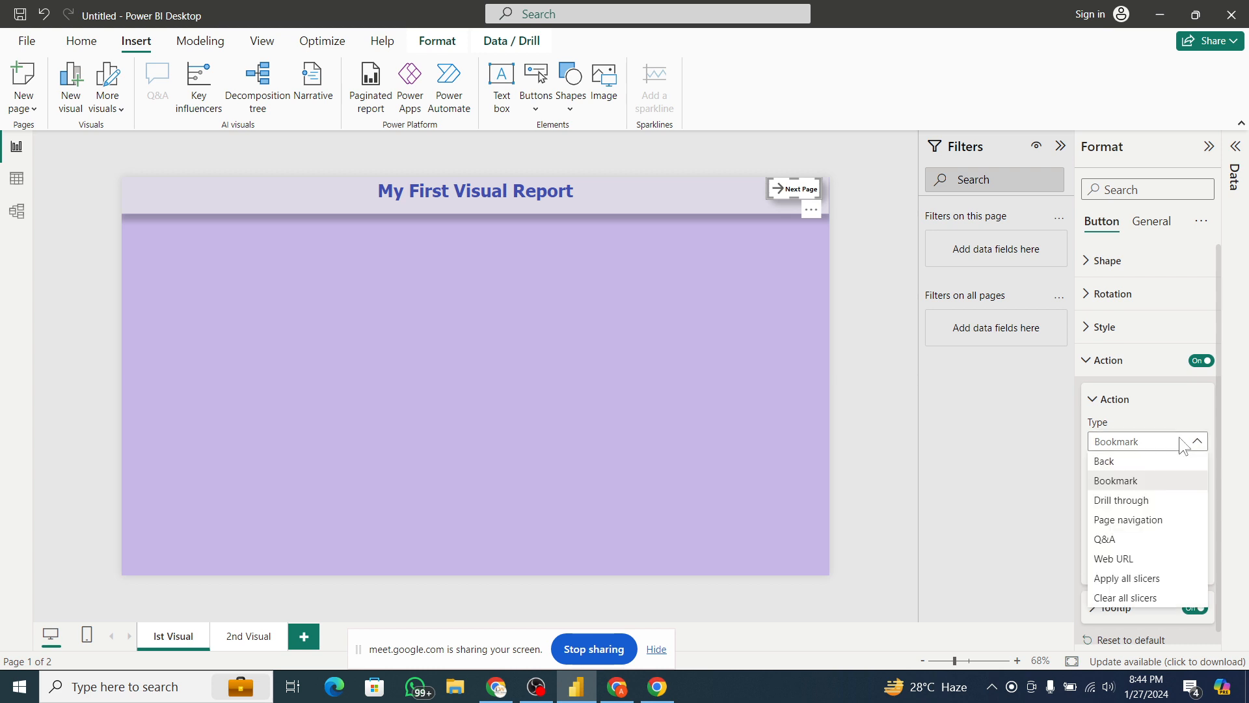
click(1132, 527)
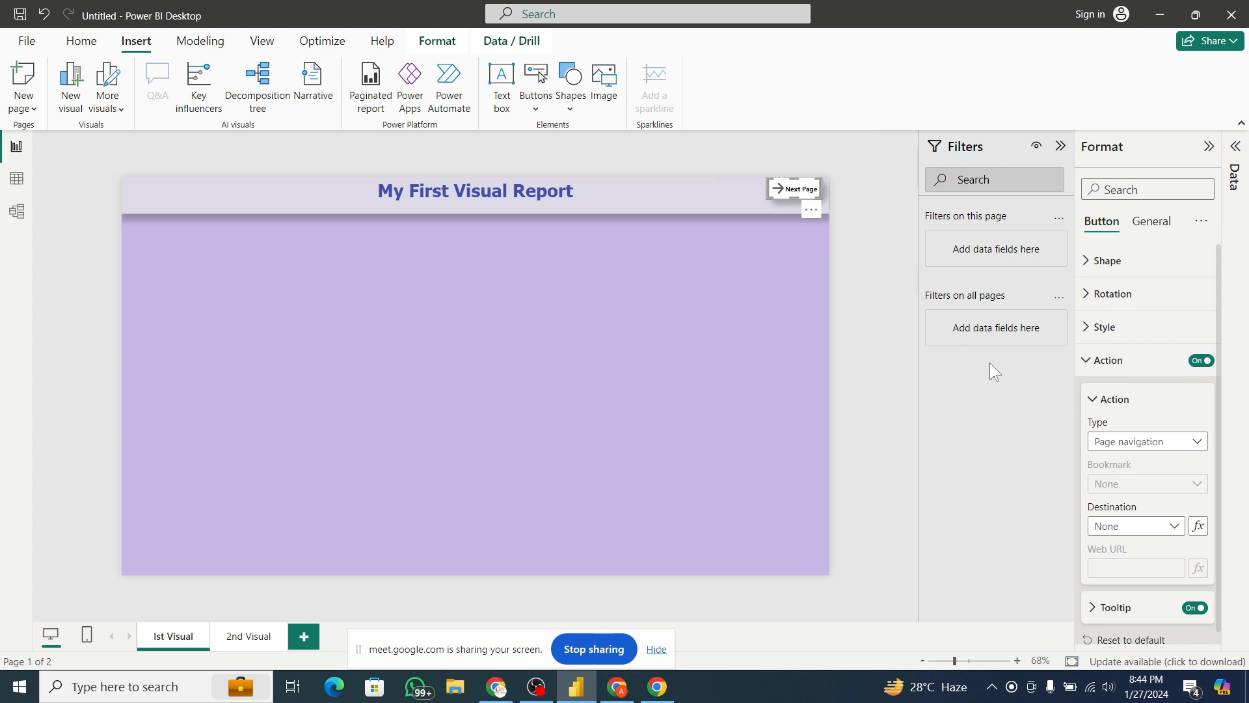
click(1171, 448)
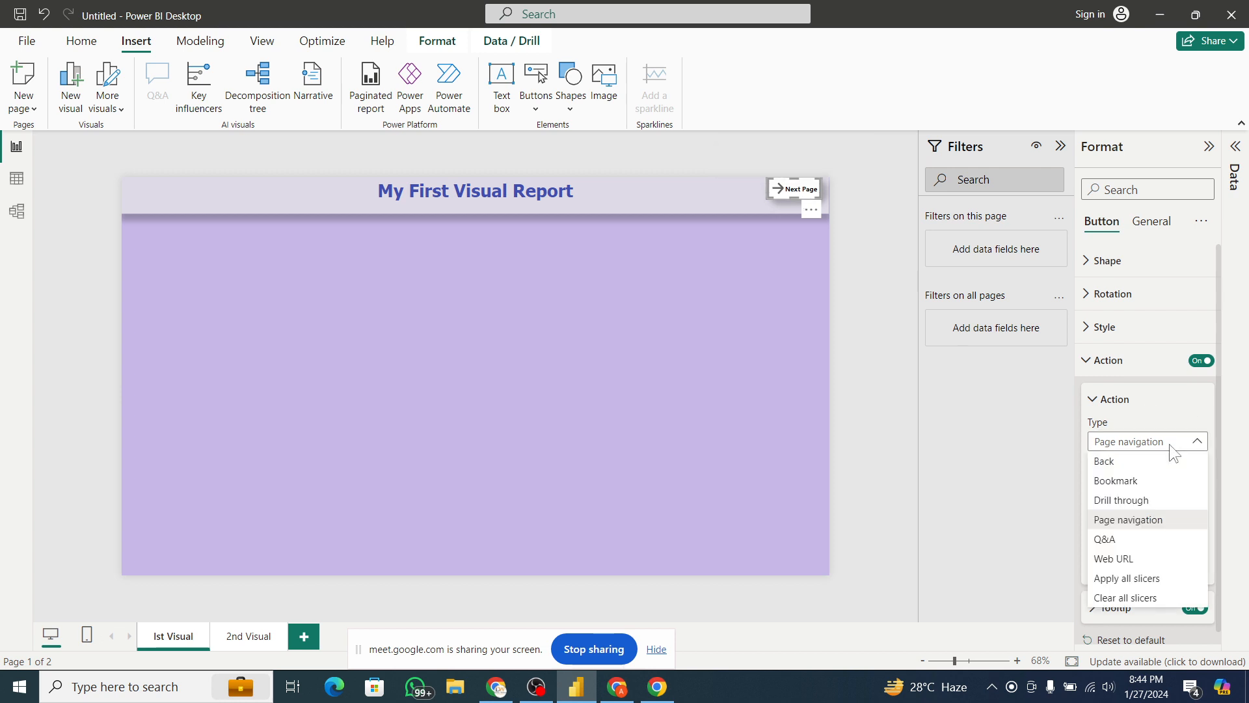
click(1126, 564)
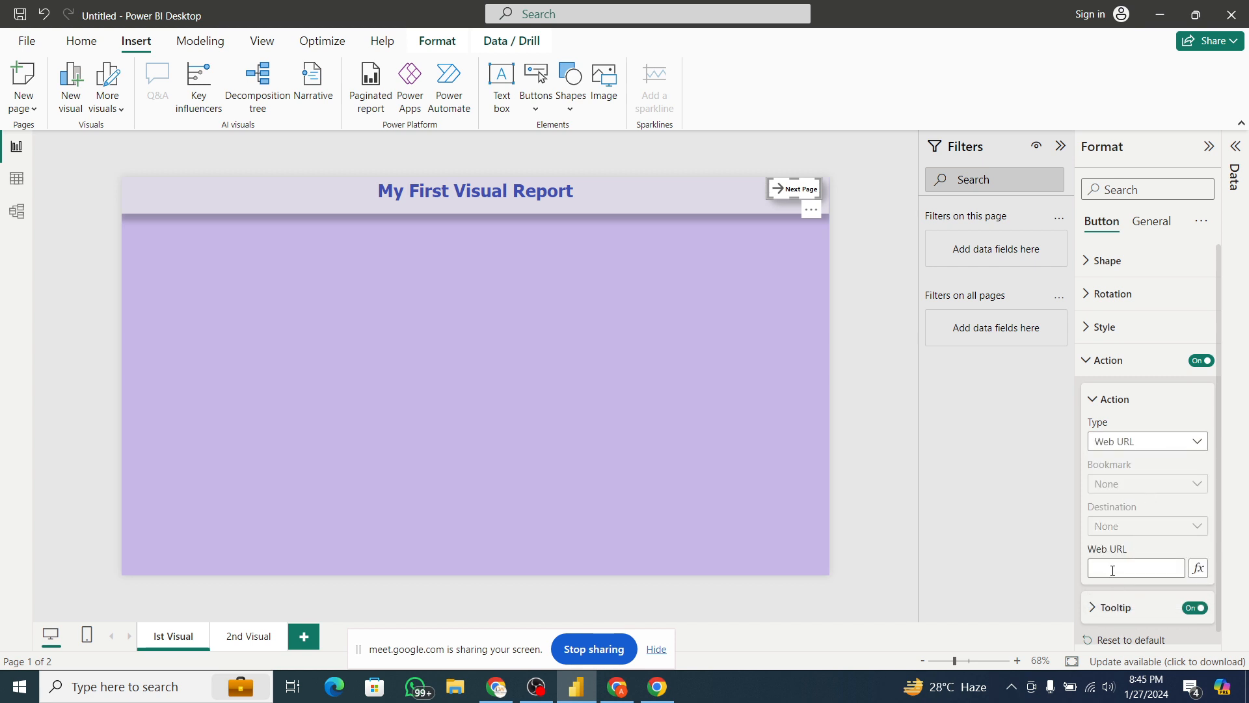
- Switch to Chrome, search a new tab for "digital world tech academy computer institute in ikorodu", and copy the address of its website
click(501, 690)
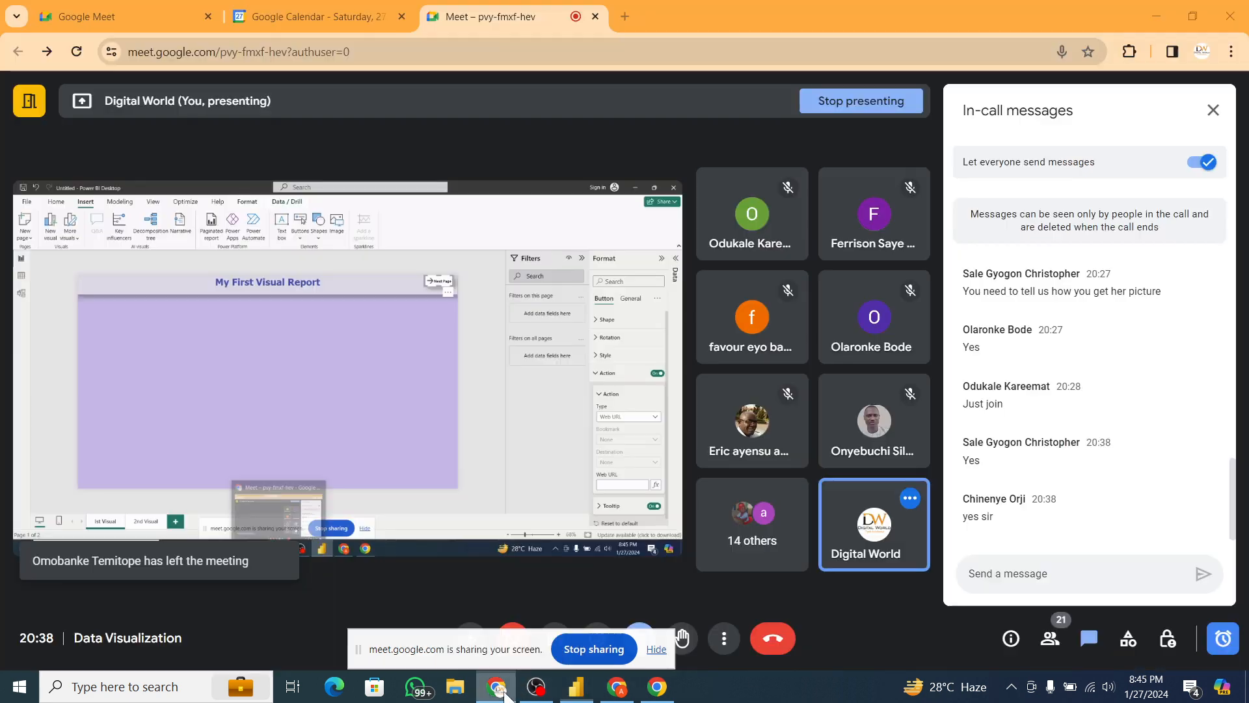
click(626, 15)
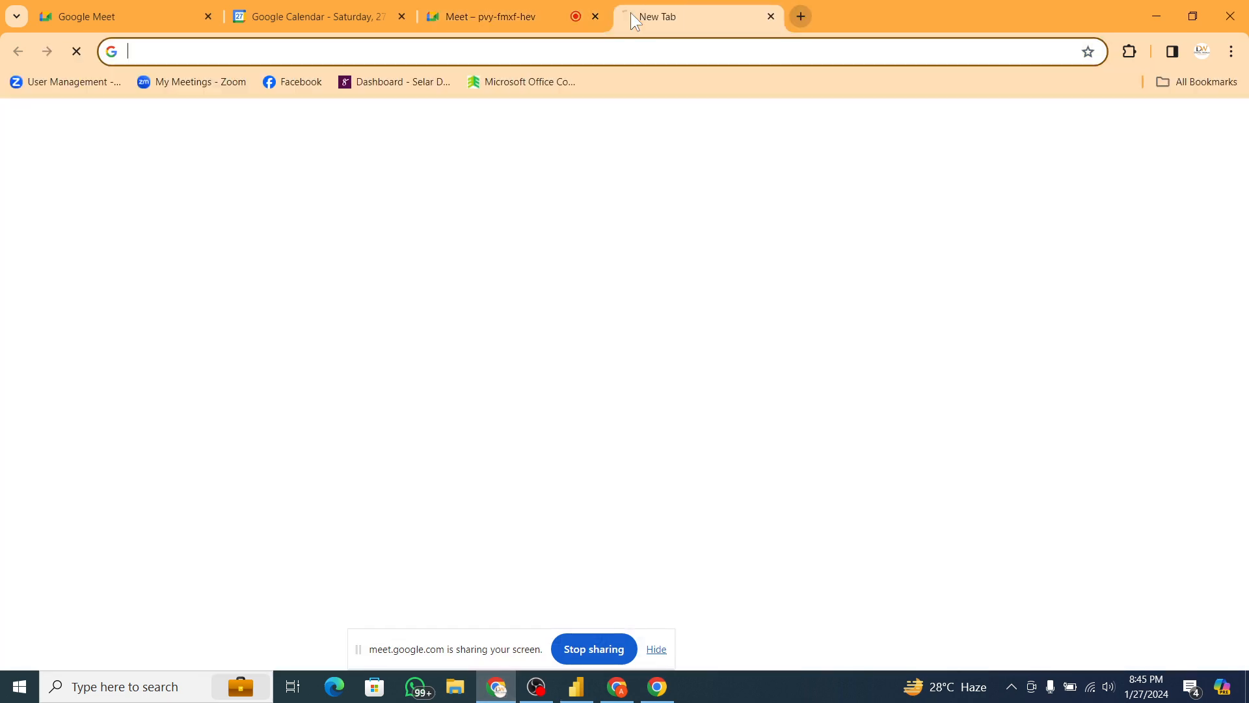
text(di)
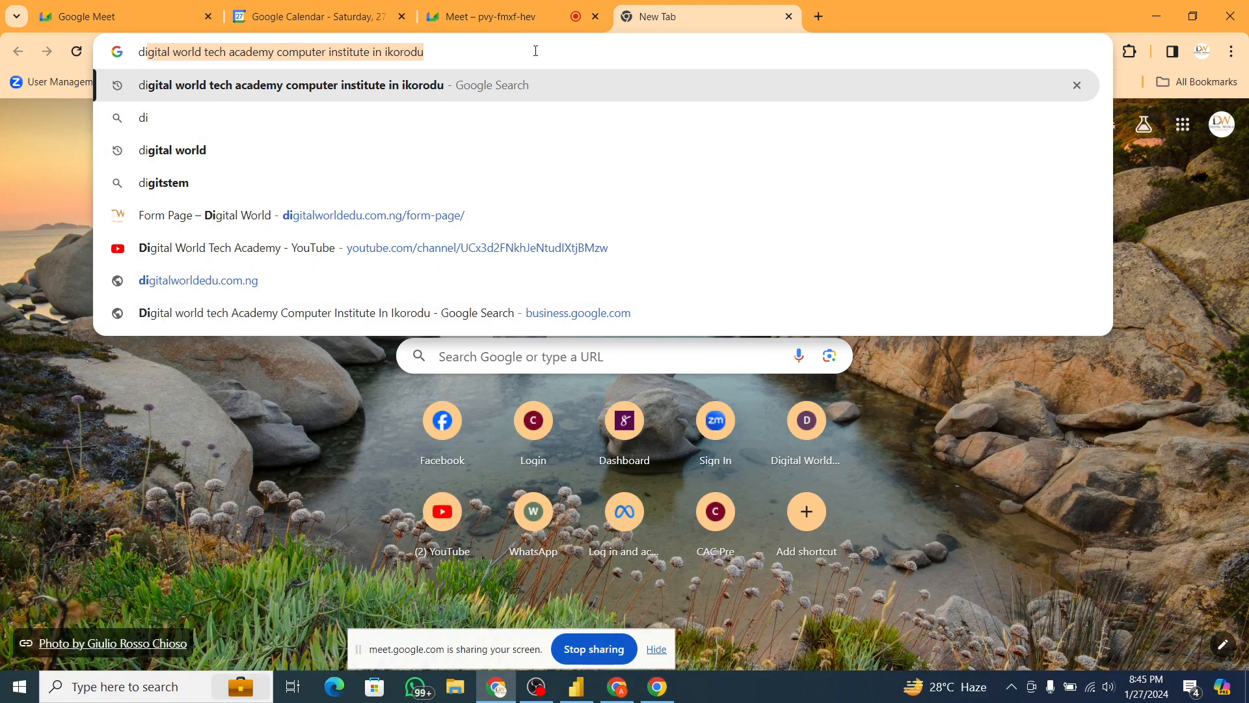
key(Return)
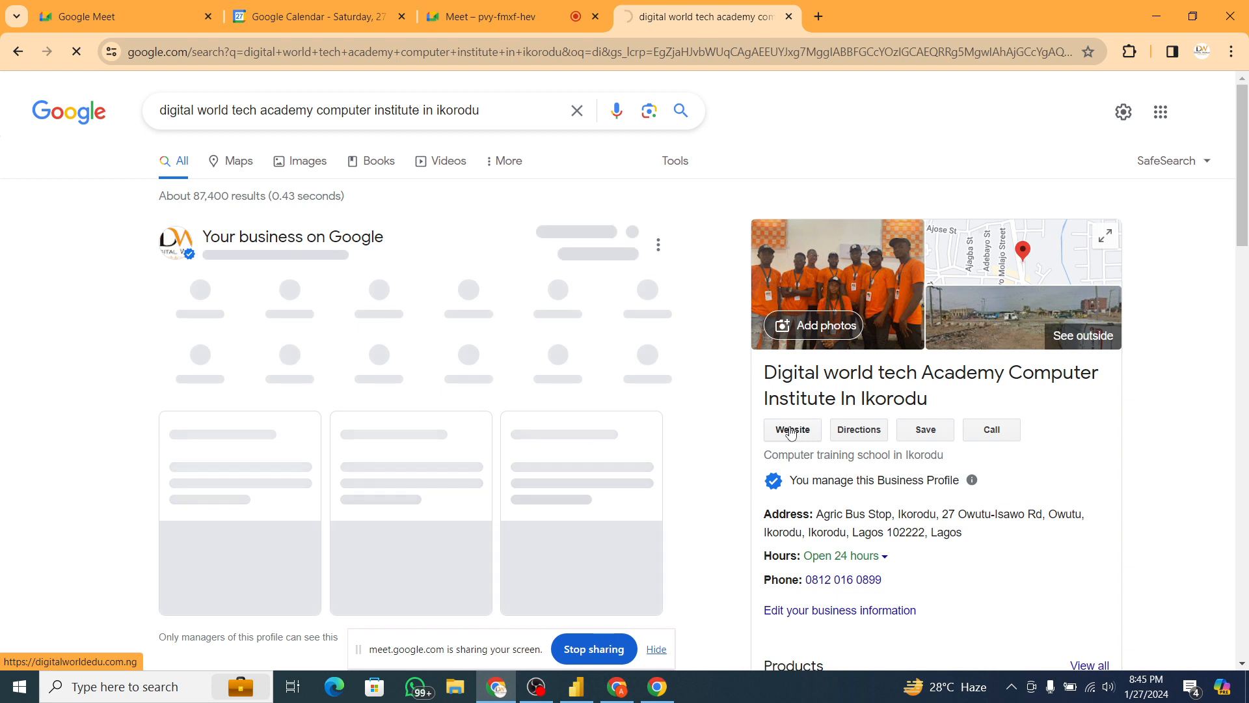
click(793, 435)
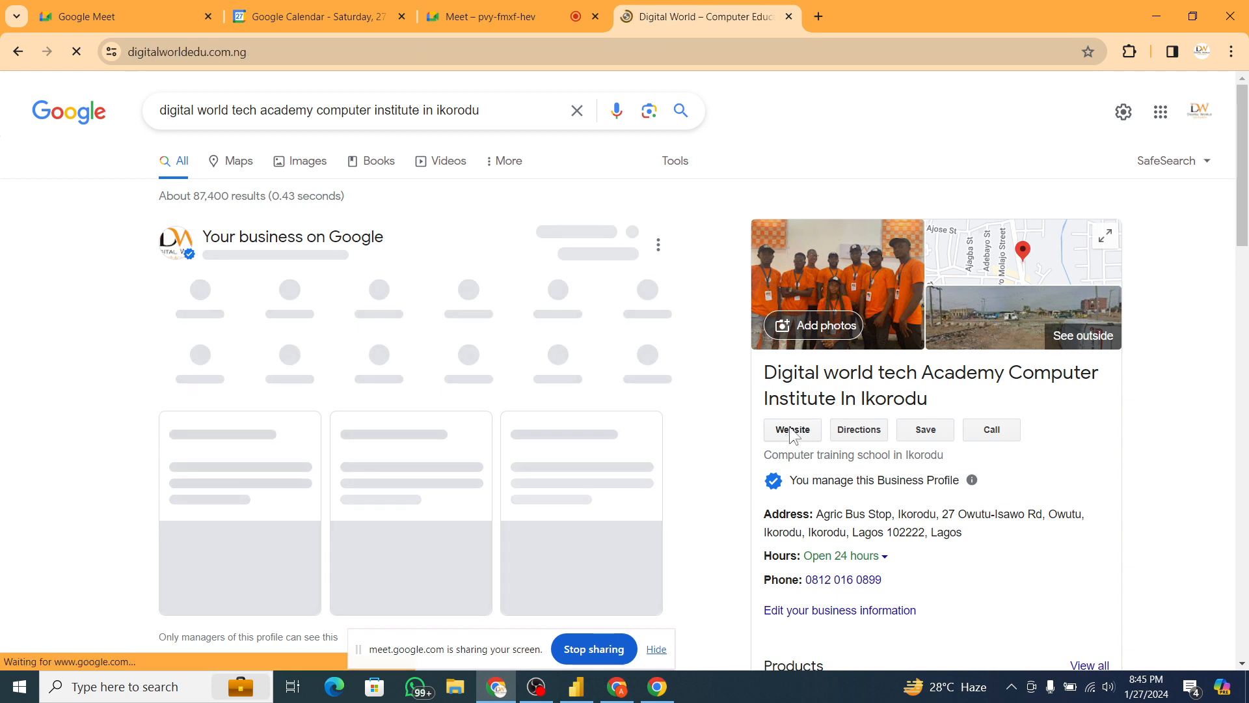
click(482, 48)
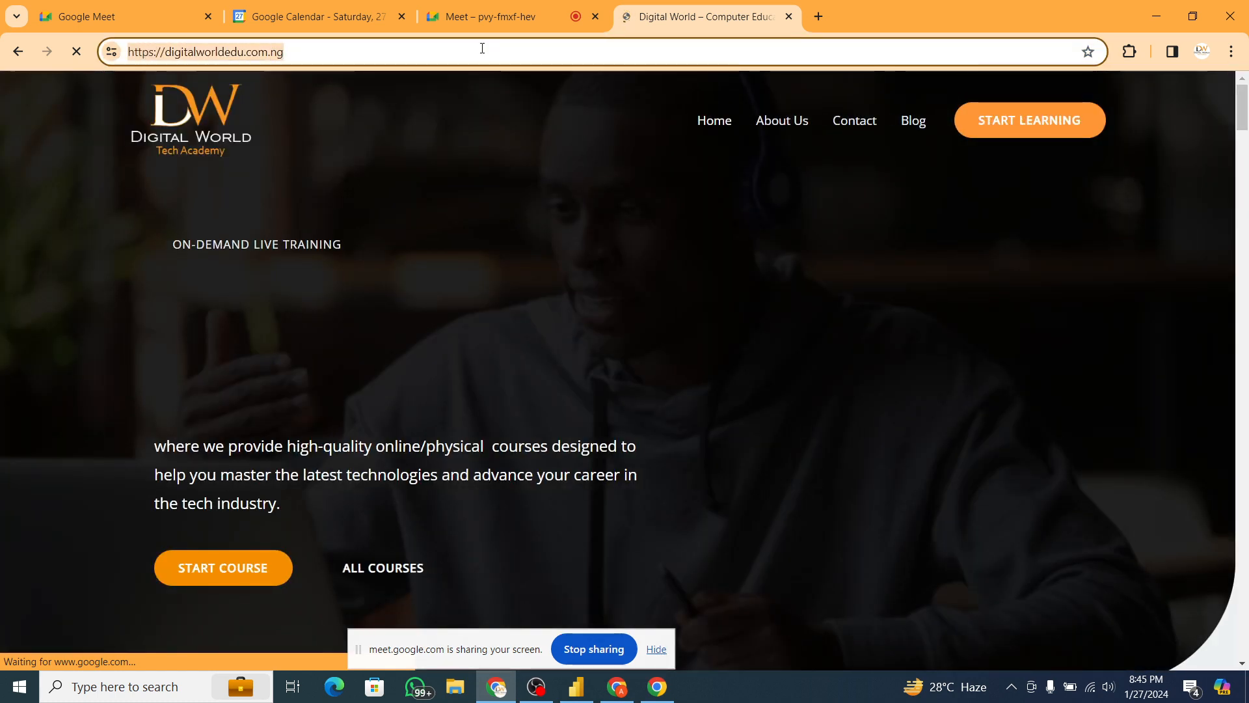
- Pause the video embedded on the academy's website and dismiss the call time-limit notice in the Google Meet tab
click(1242, 114)
drag(1243, 116, 1236, 164)
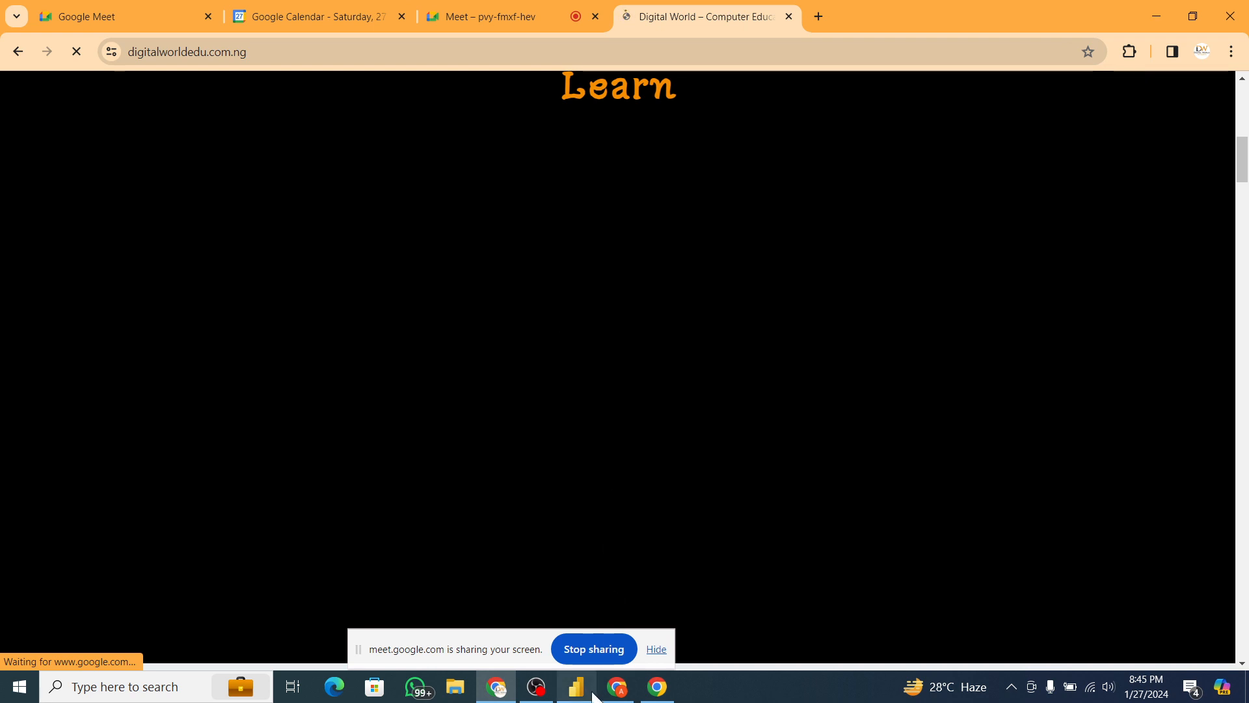
mouse_move(504, 690)
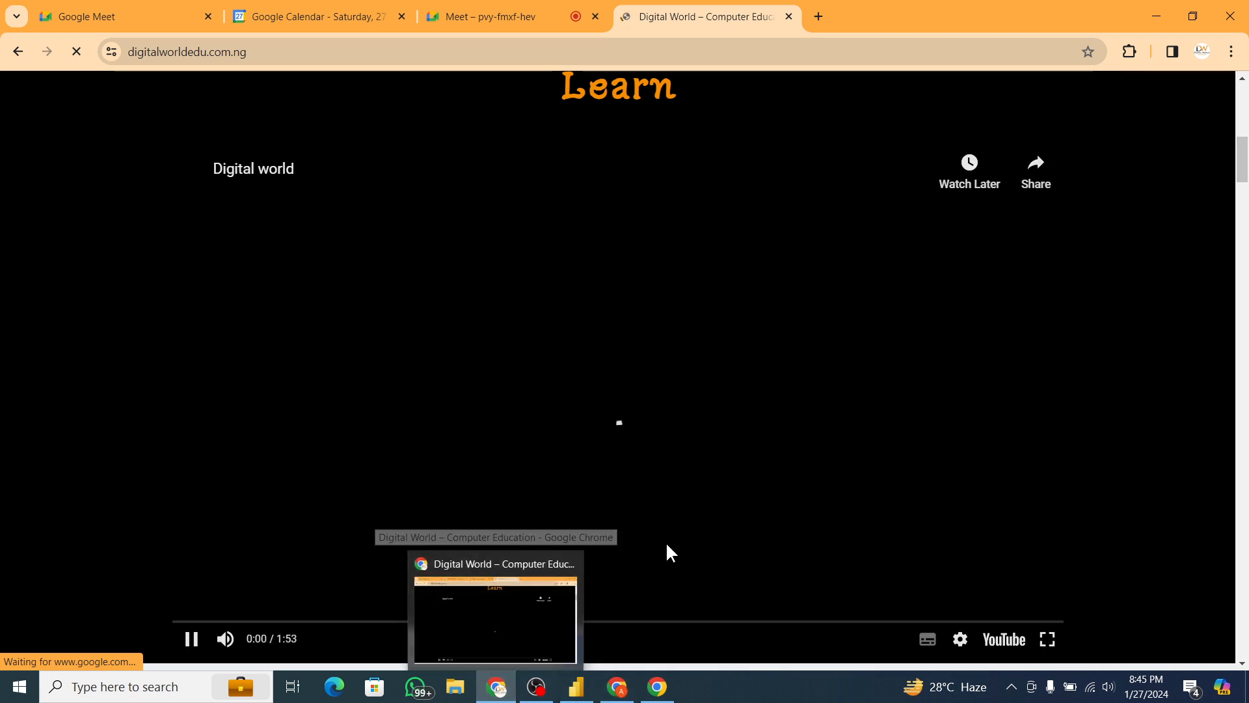
click(193, 640)
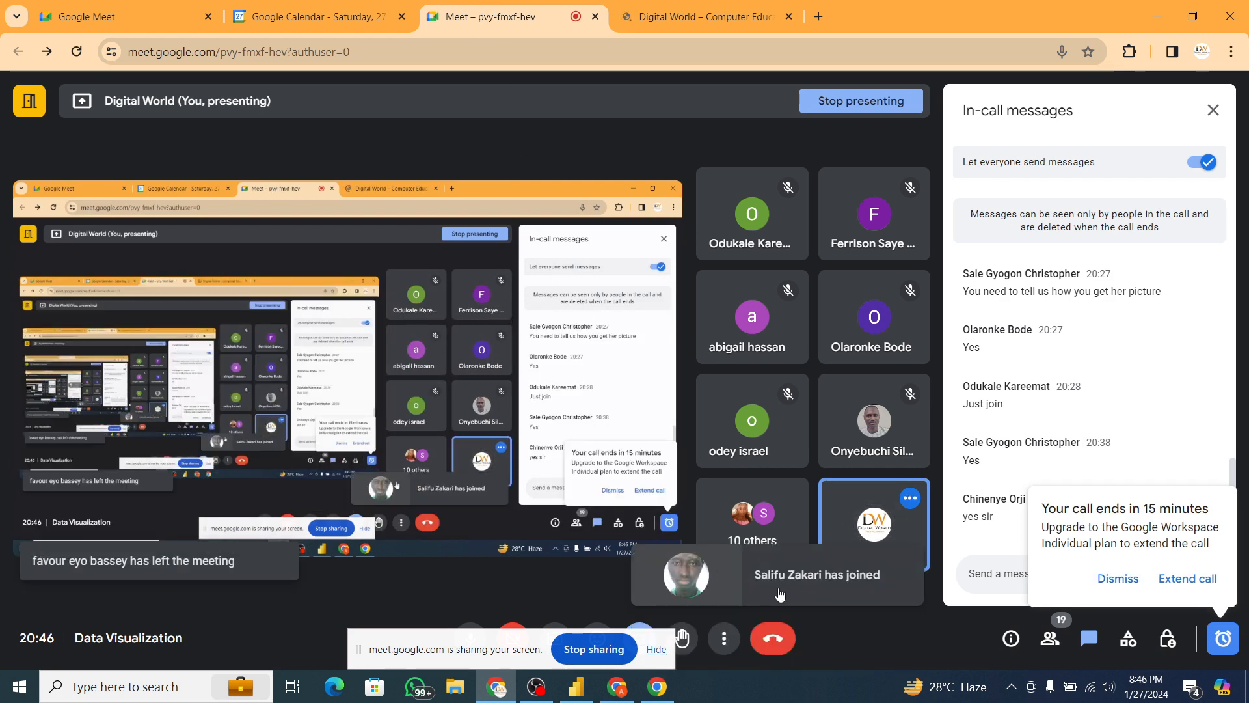
click(1118, 578)
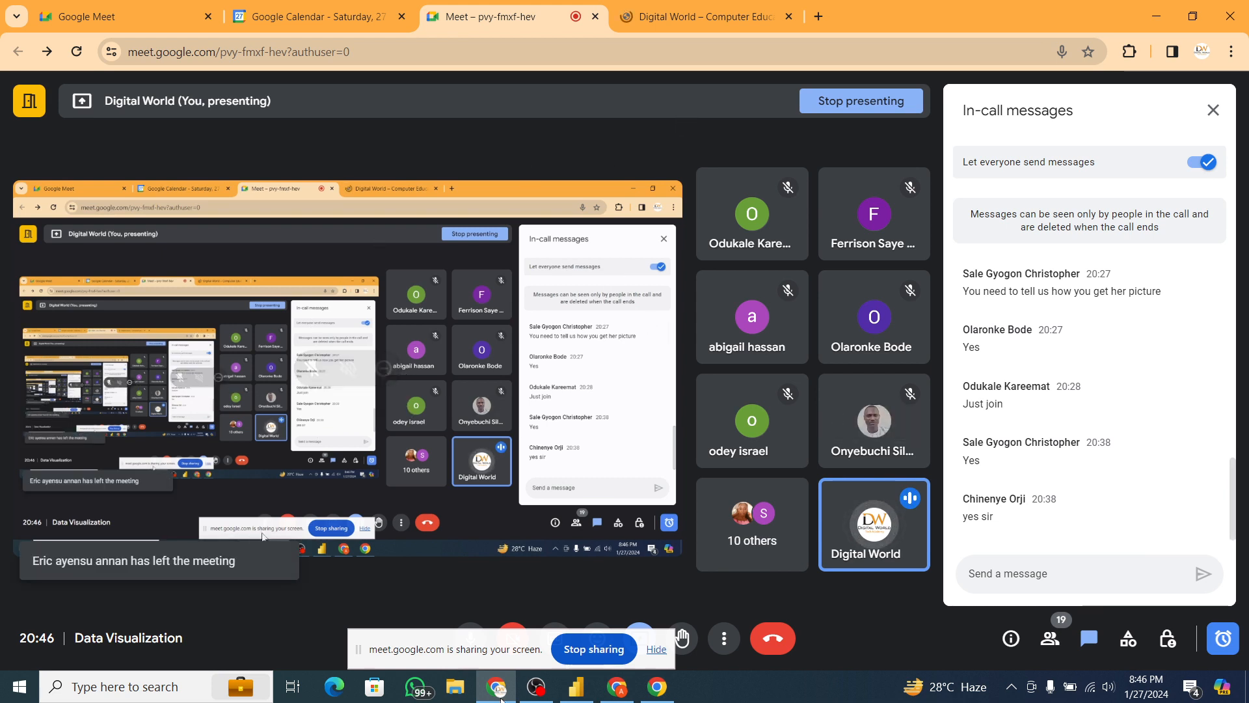
click(578, 697)
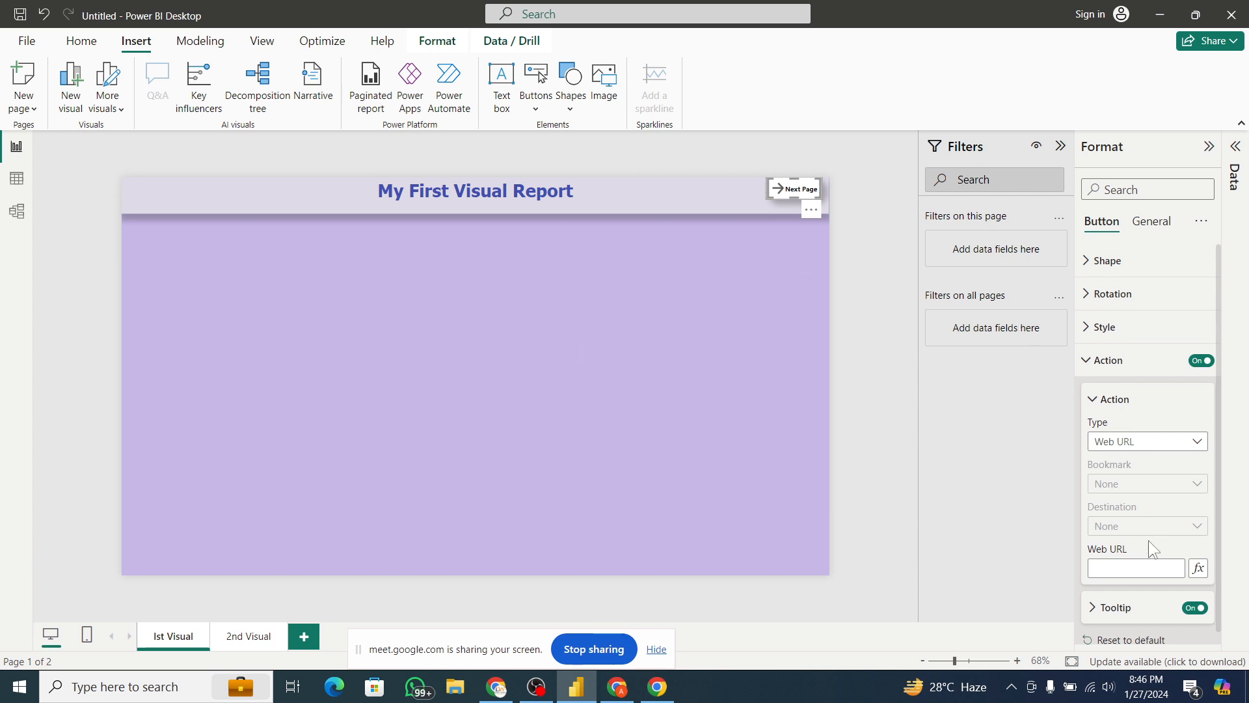
click(1136, 563)
key(ctrl+v)
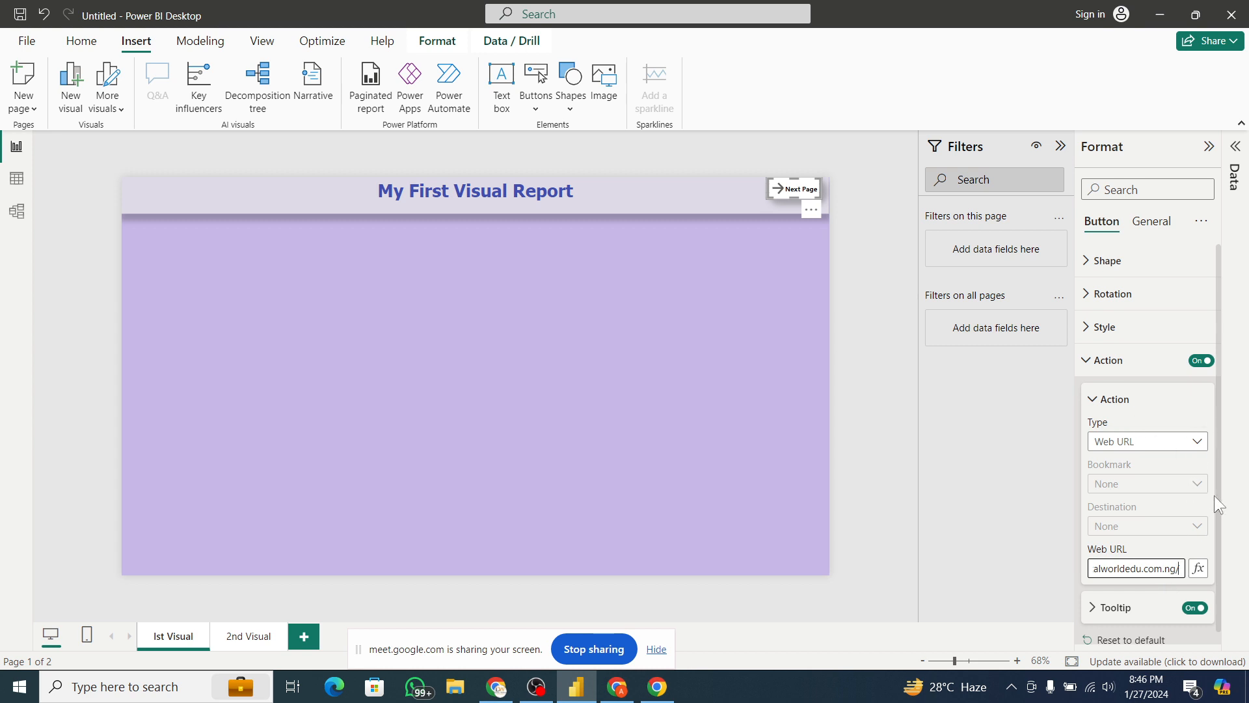
- Test the Next Page button's web link, close both academy website tabs in Chrome, and return to Power BI Desktop
drag(1218, 498, 1219, 581)
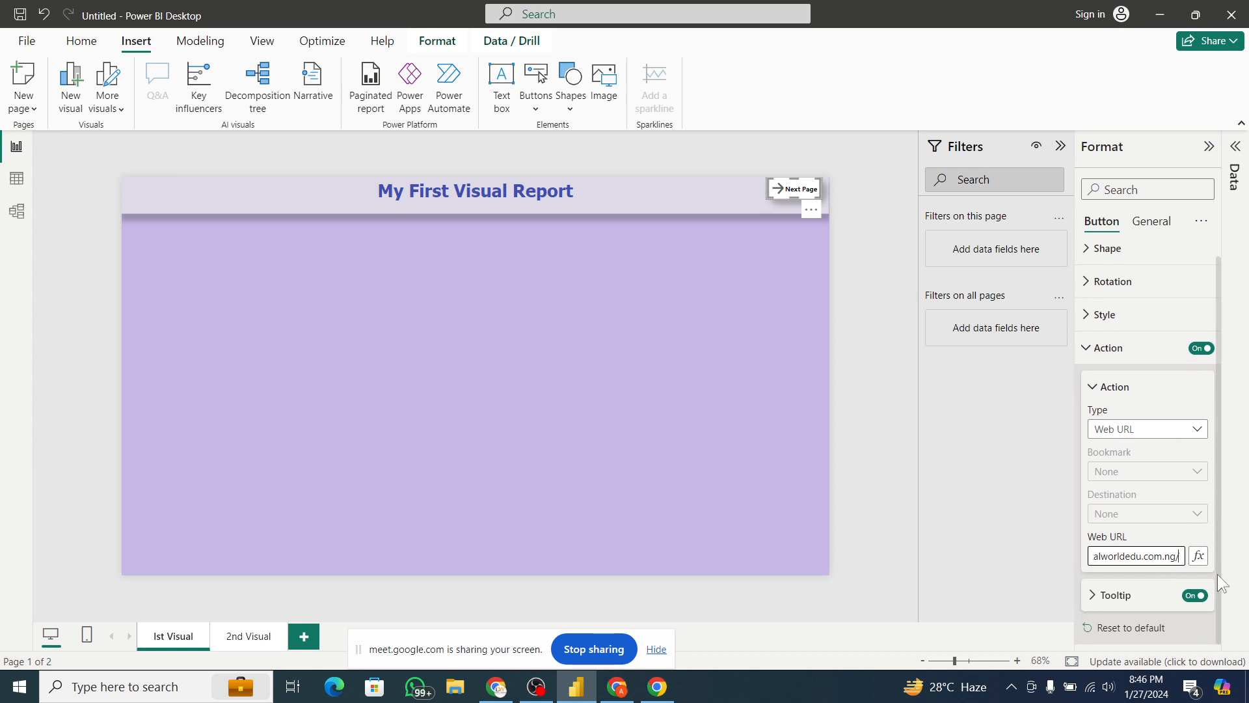
click(1092, 390)
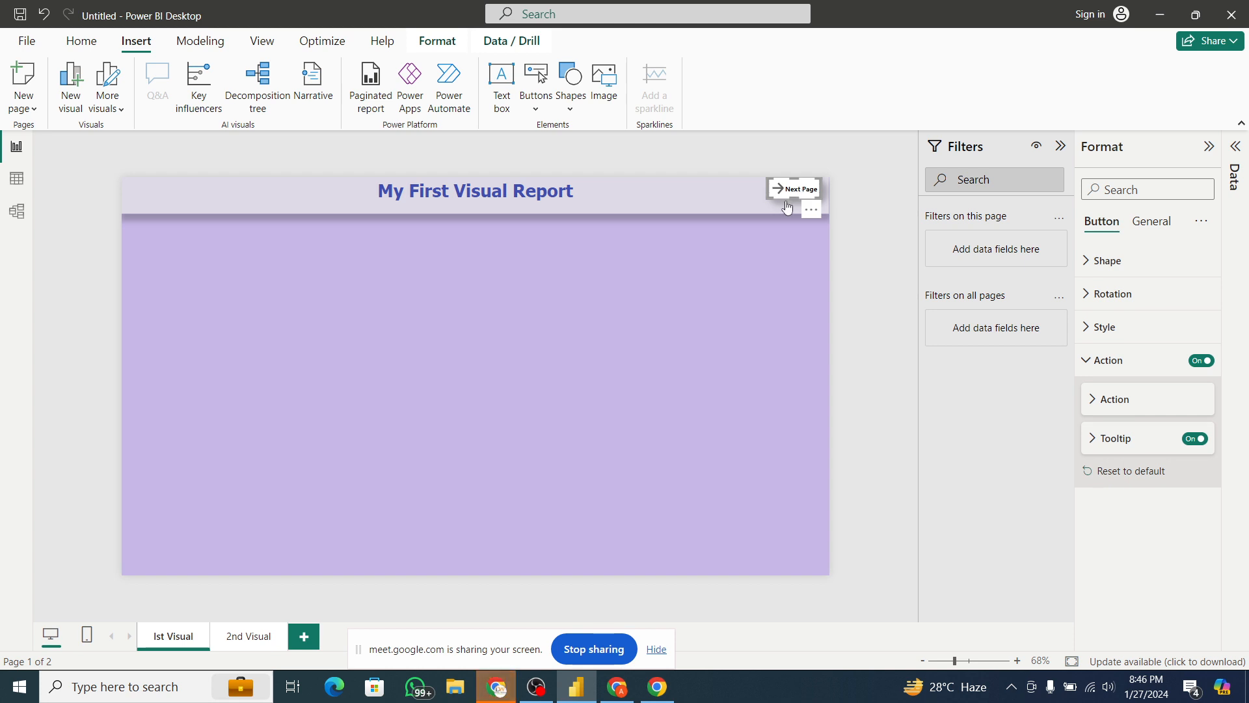
mouse_move(496, 686)
click(504, 652)
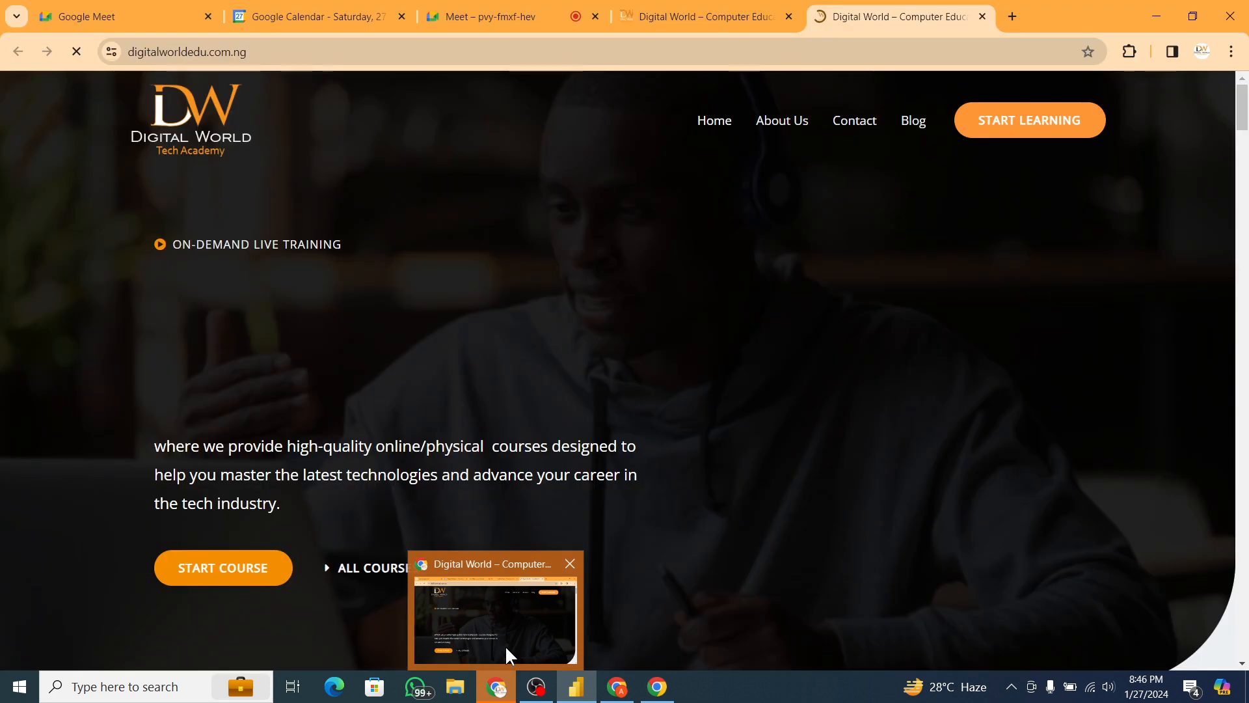
click(981, 16)
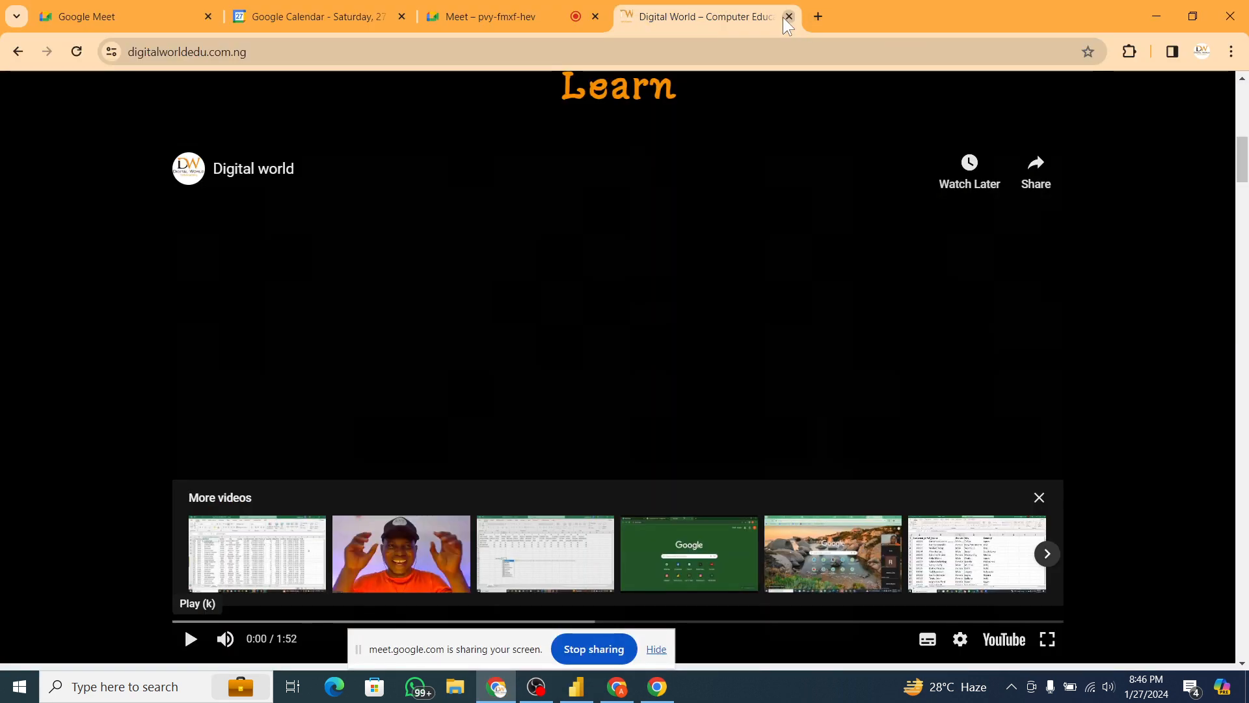
click(784, 18)
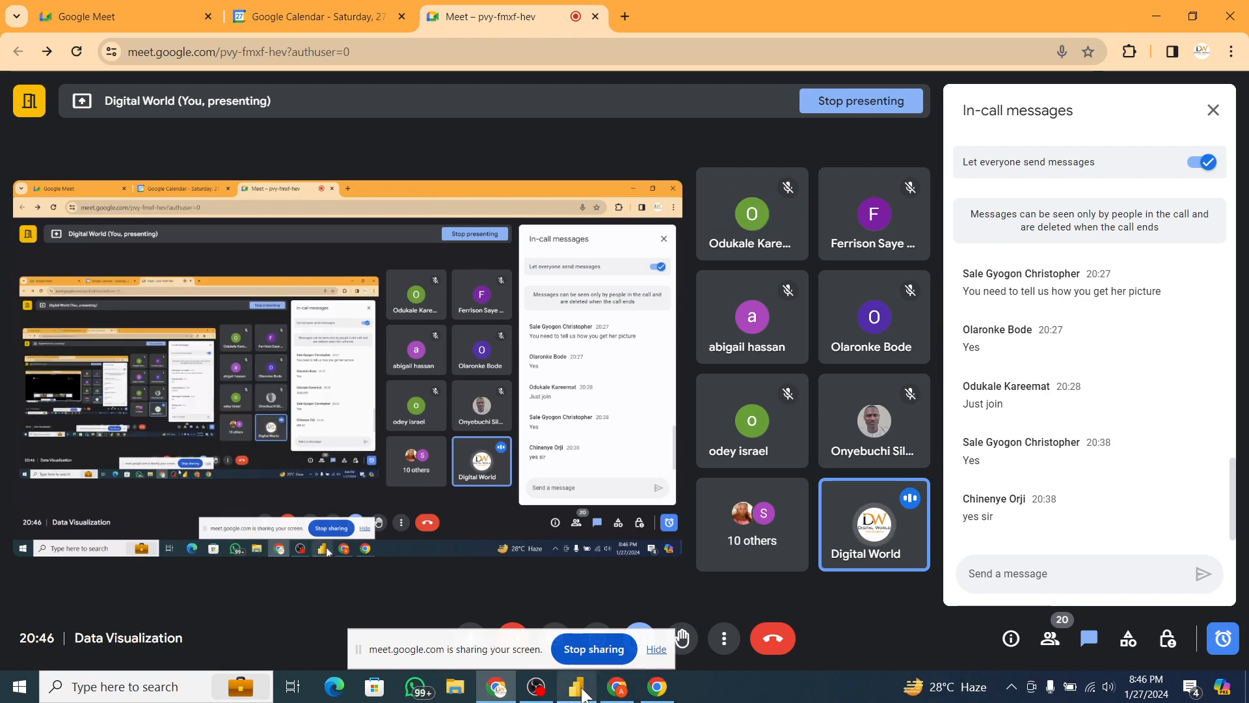
click(585, 611)
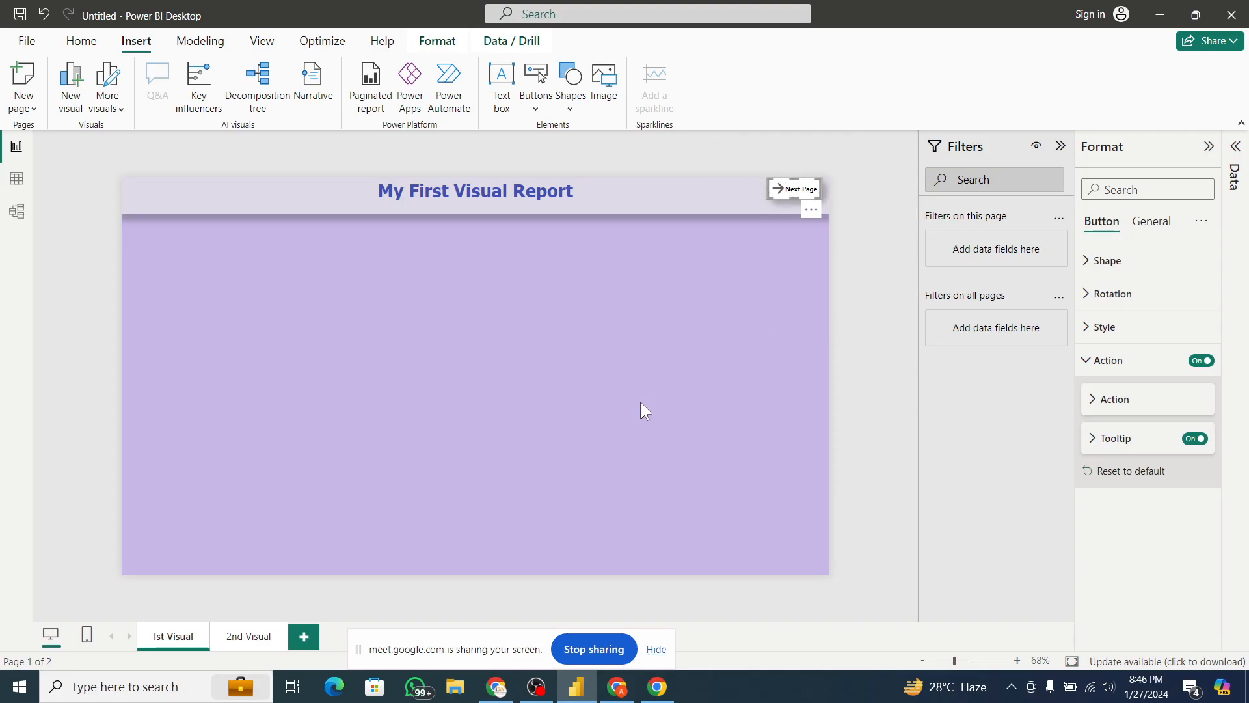
- Follow the Next Page web link once more, close the website tab in Chrome, and switch back to Power BI Desktop
mouse_move(514, 686)
click(520, 636)
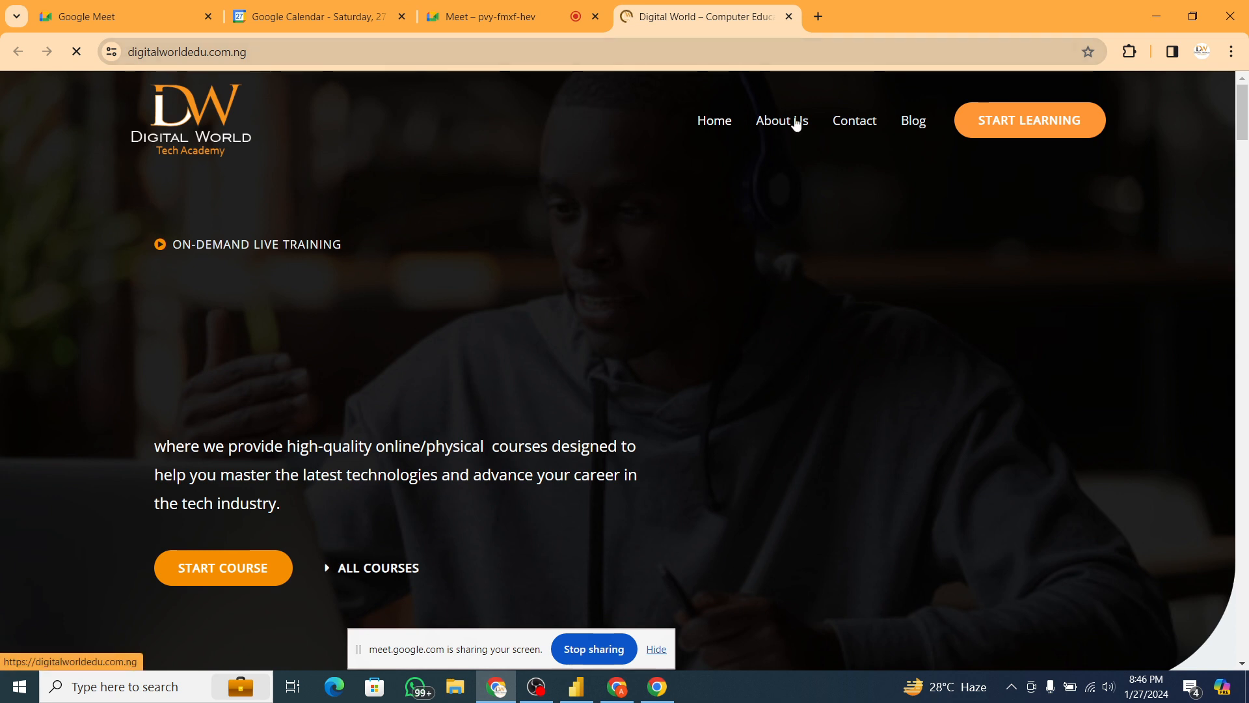
click(788, 16)
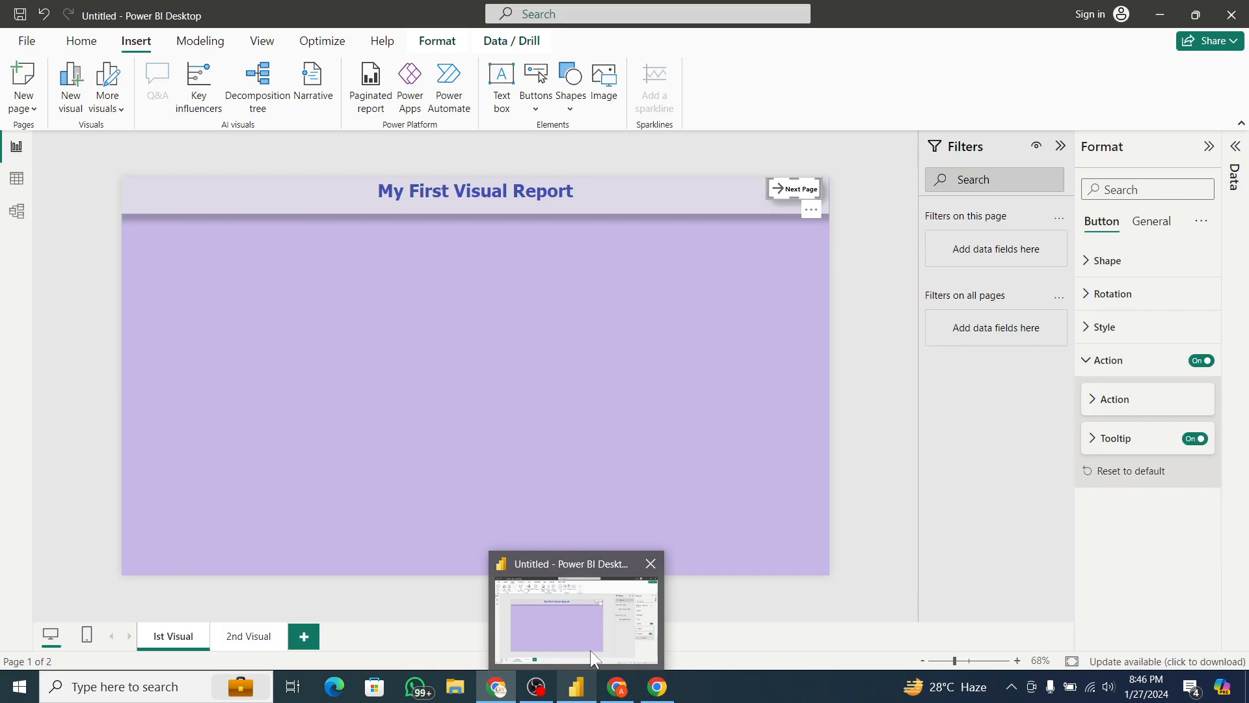
click(591, 650)
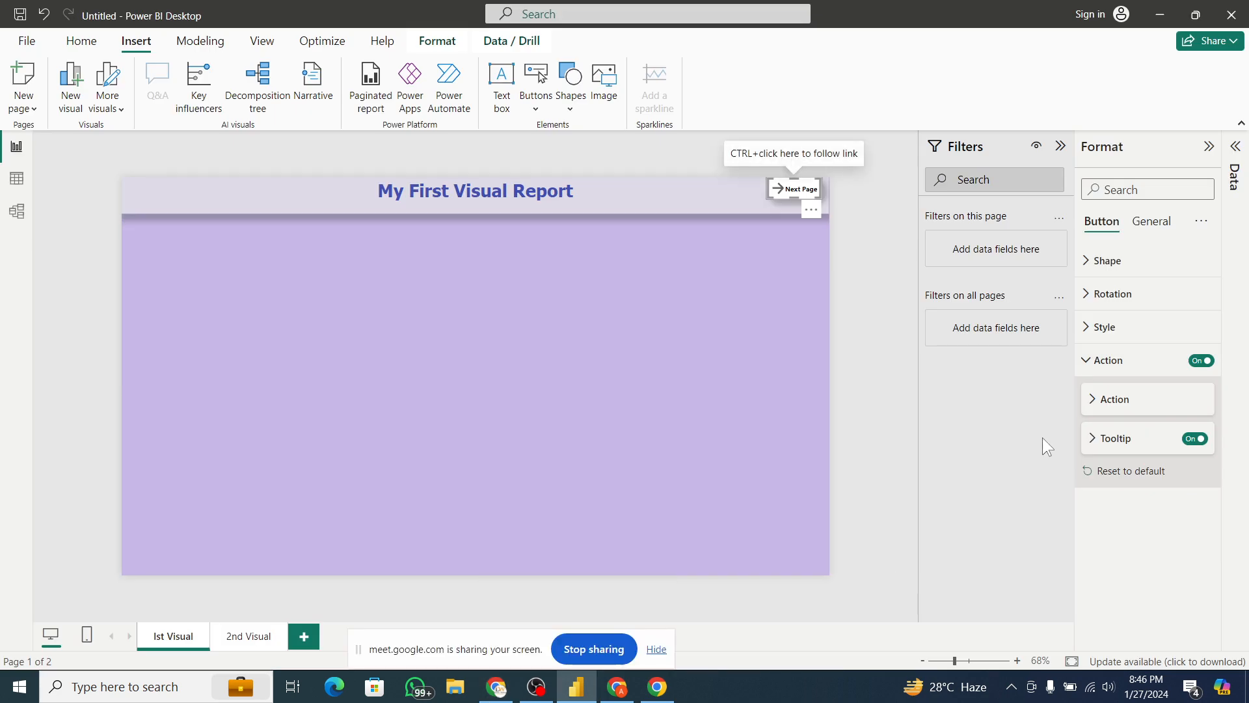
- Set the Next Page button's action type to Page navigation with 2nd Visual as its destination
click(1101, 409)
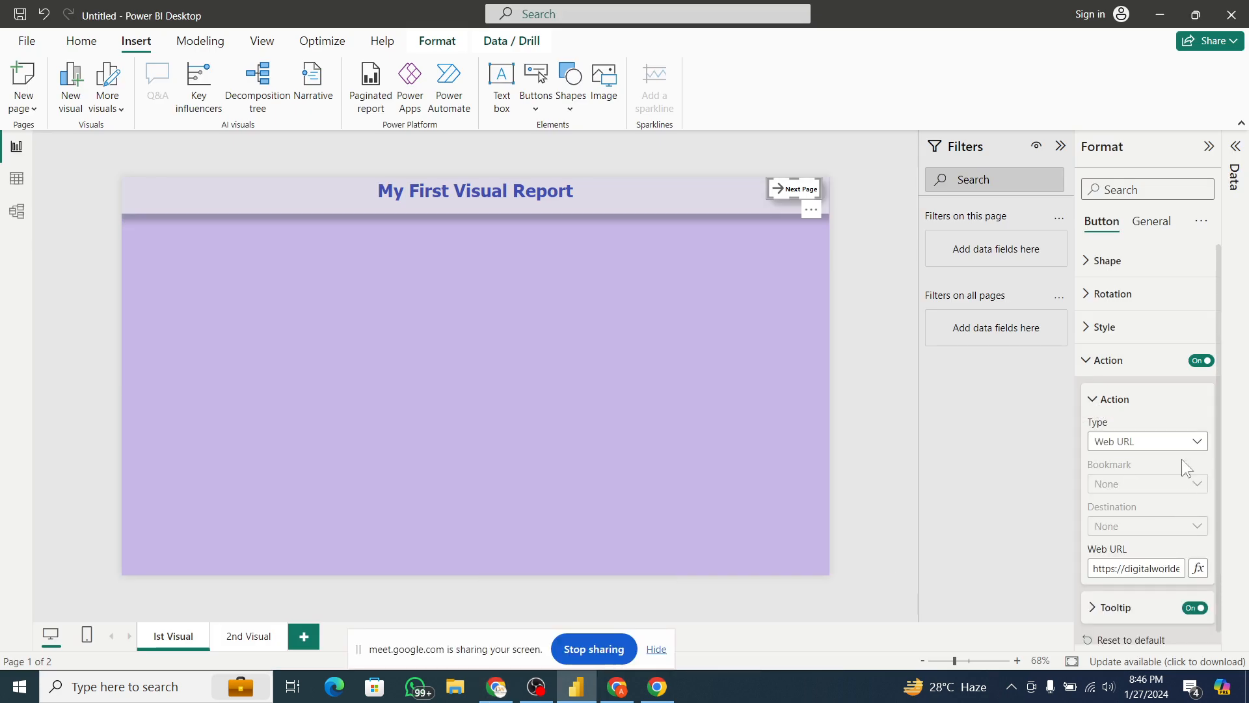
click(1179, 442)
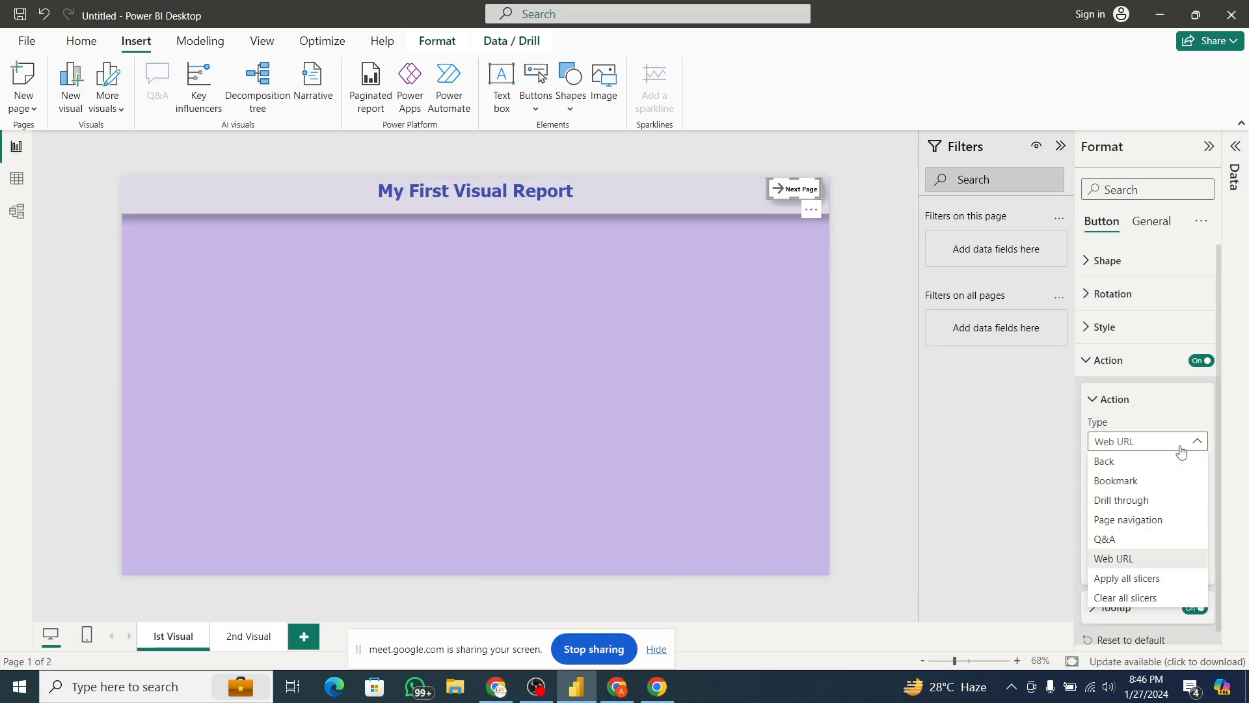
click(1135, 520)
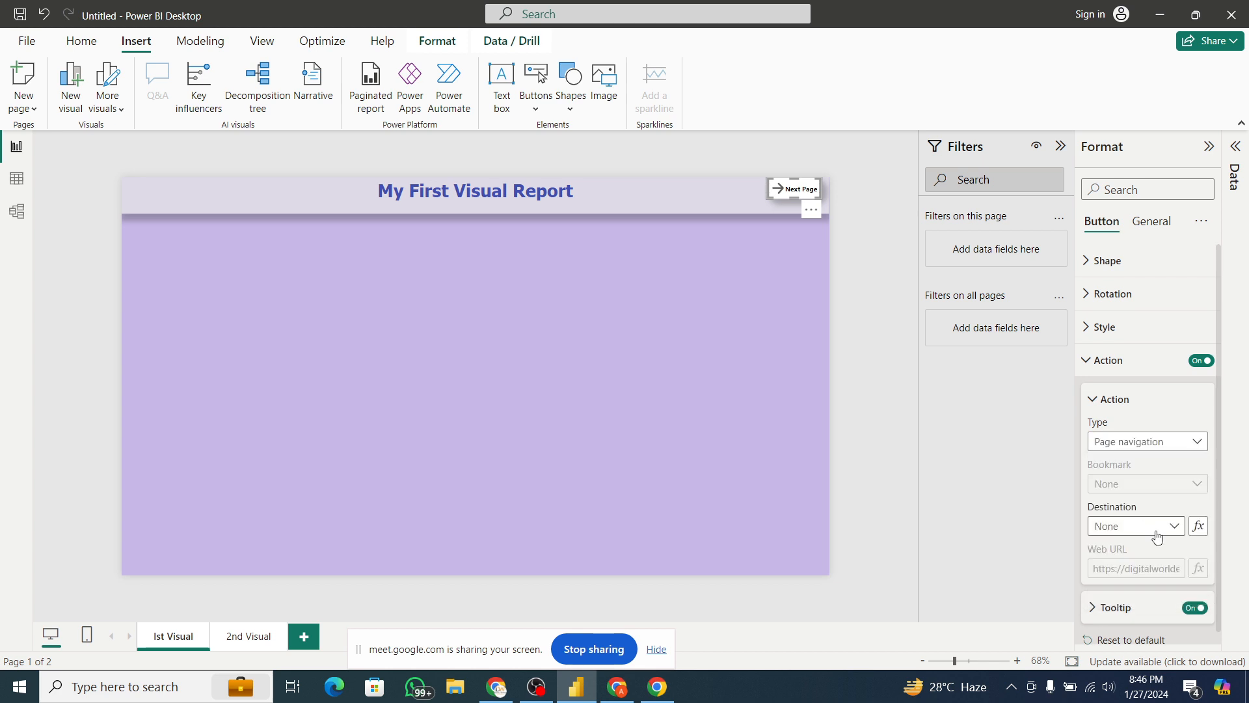
click(1160, 532)
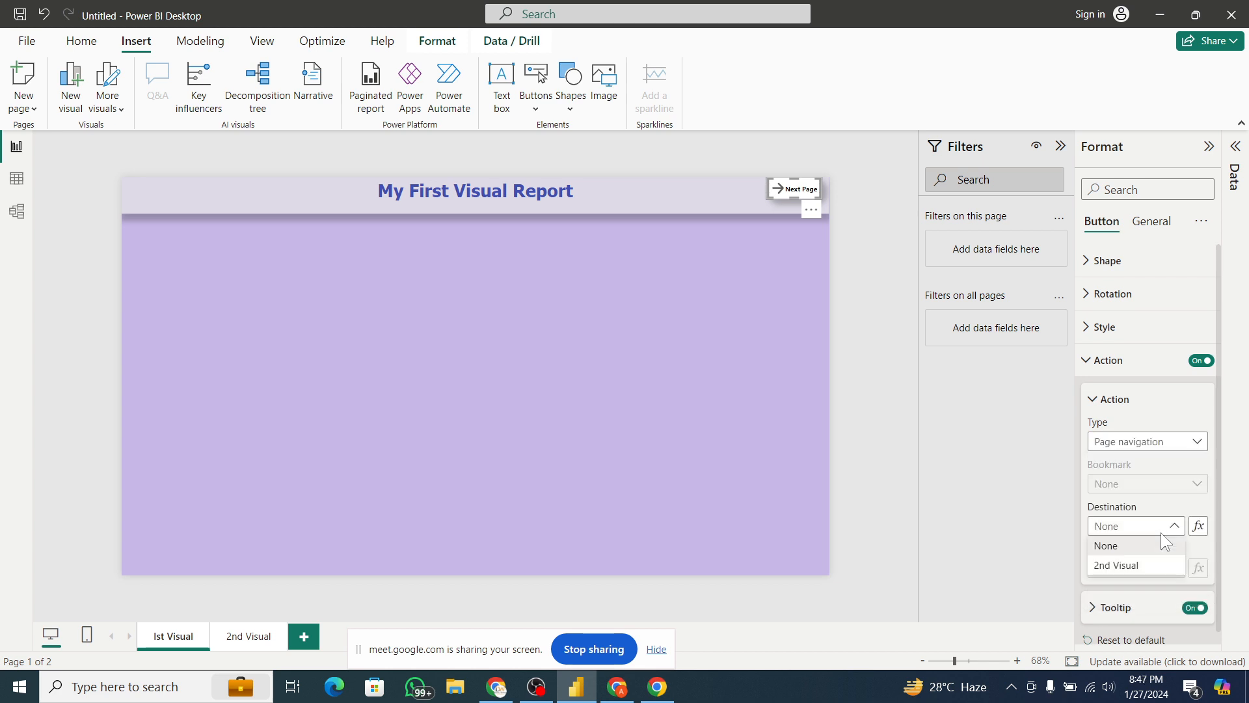
click(1135, 567)
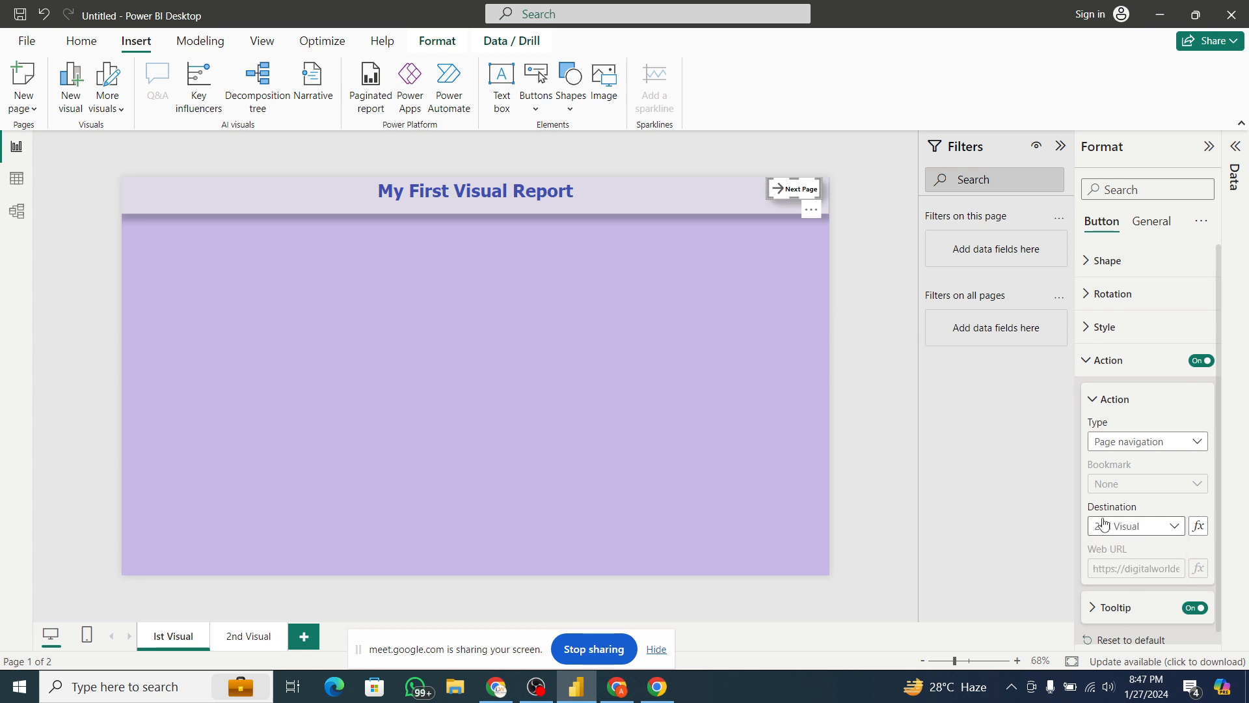
click(1100, 403)
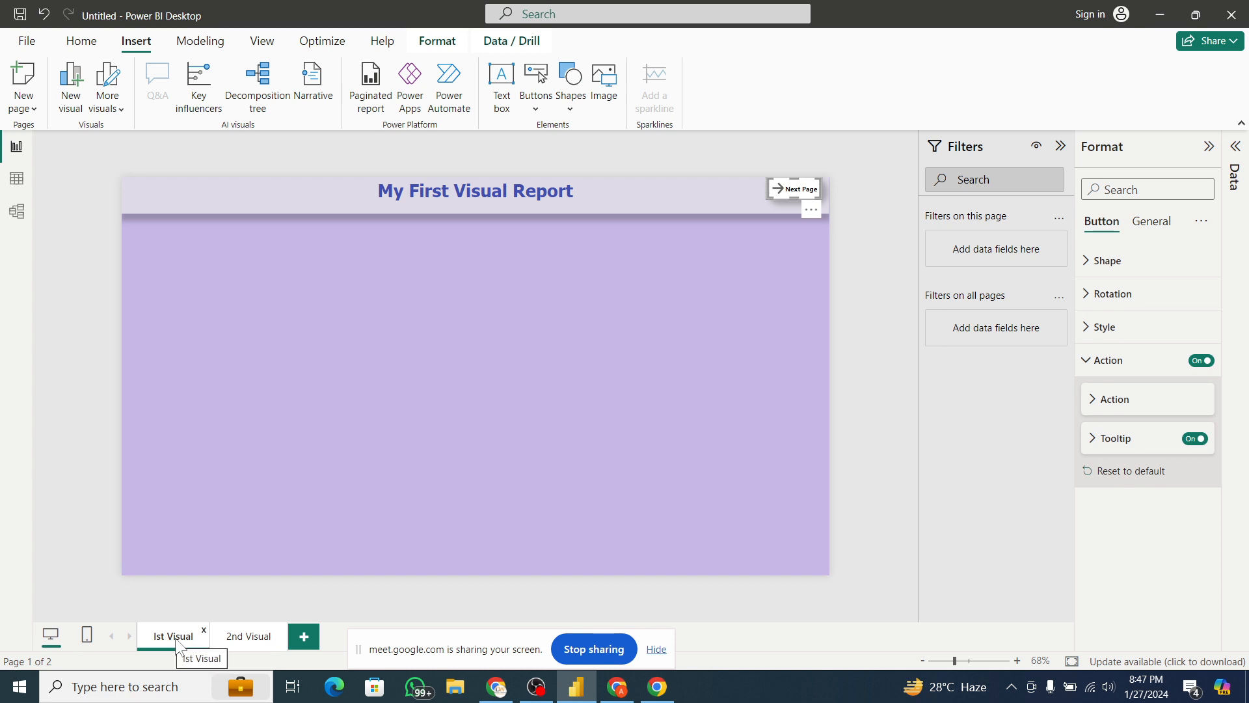
- Test the Next Page button's page navigation twice, returning to the Ist Visual page each time
ctrl+click(790, 190)
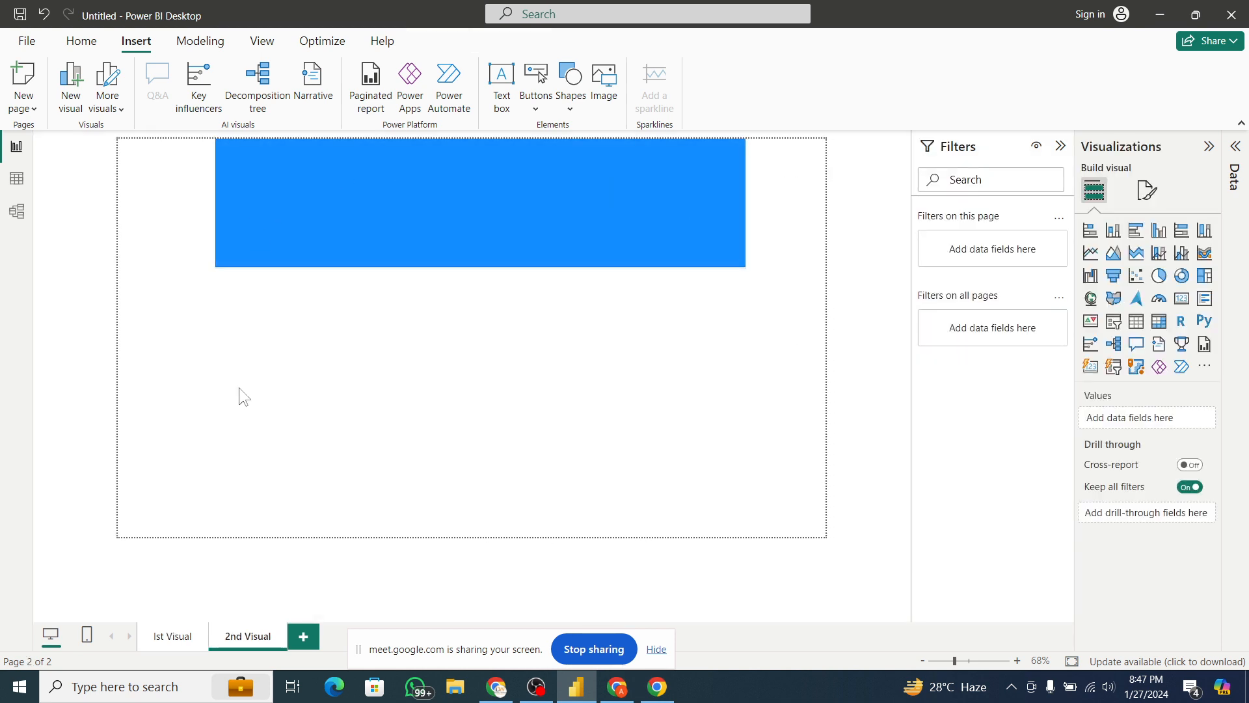
click(173, 636)
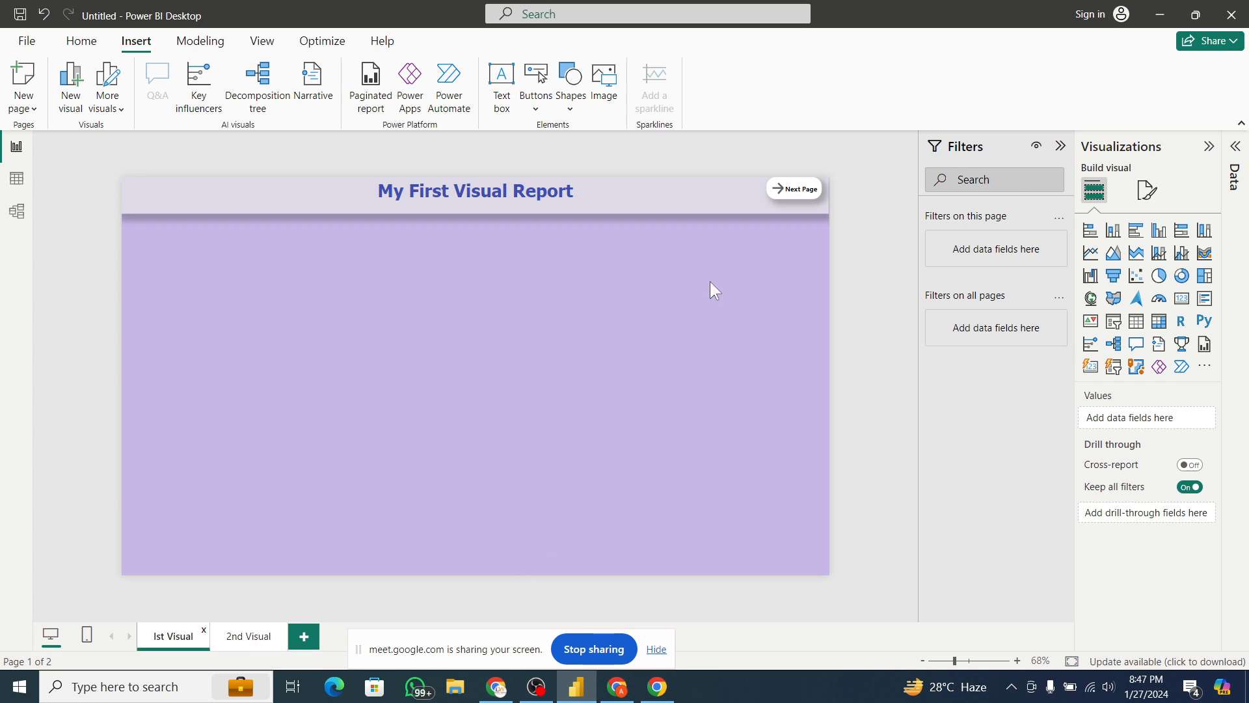
ctrl+click(794, 196)
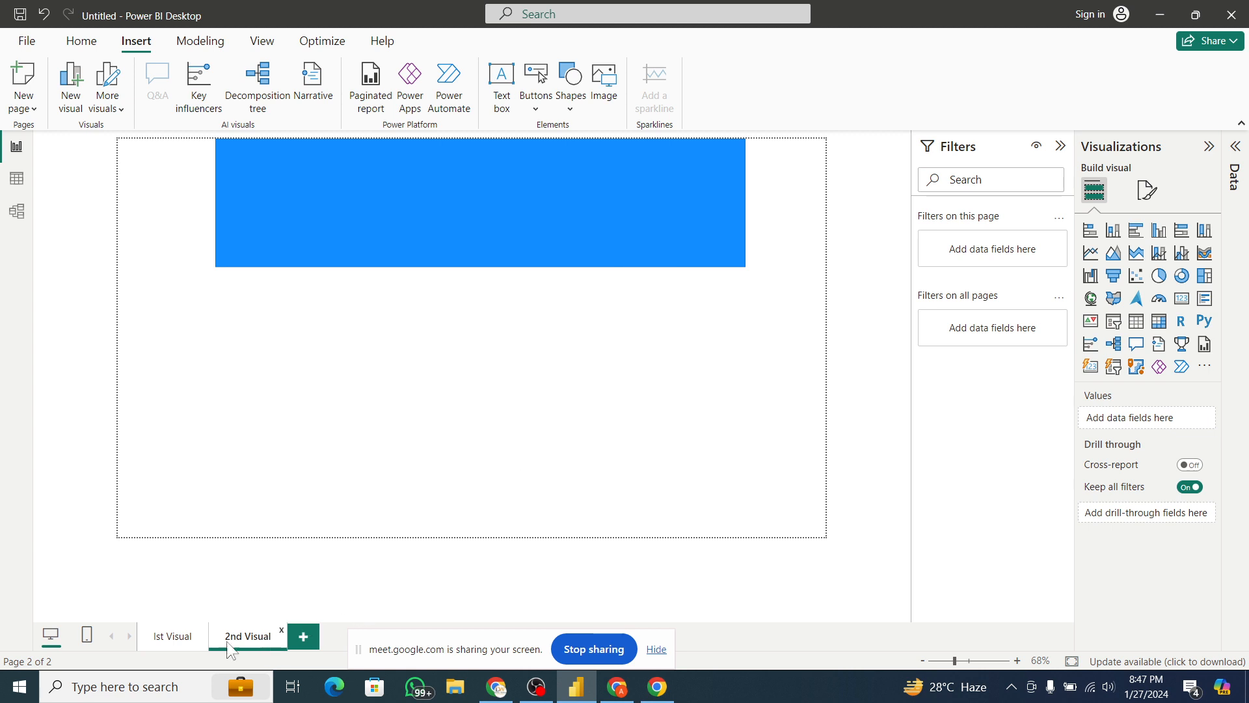
click(169, 637)
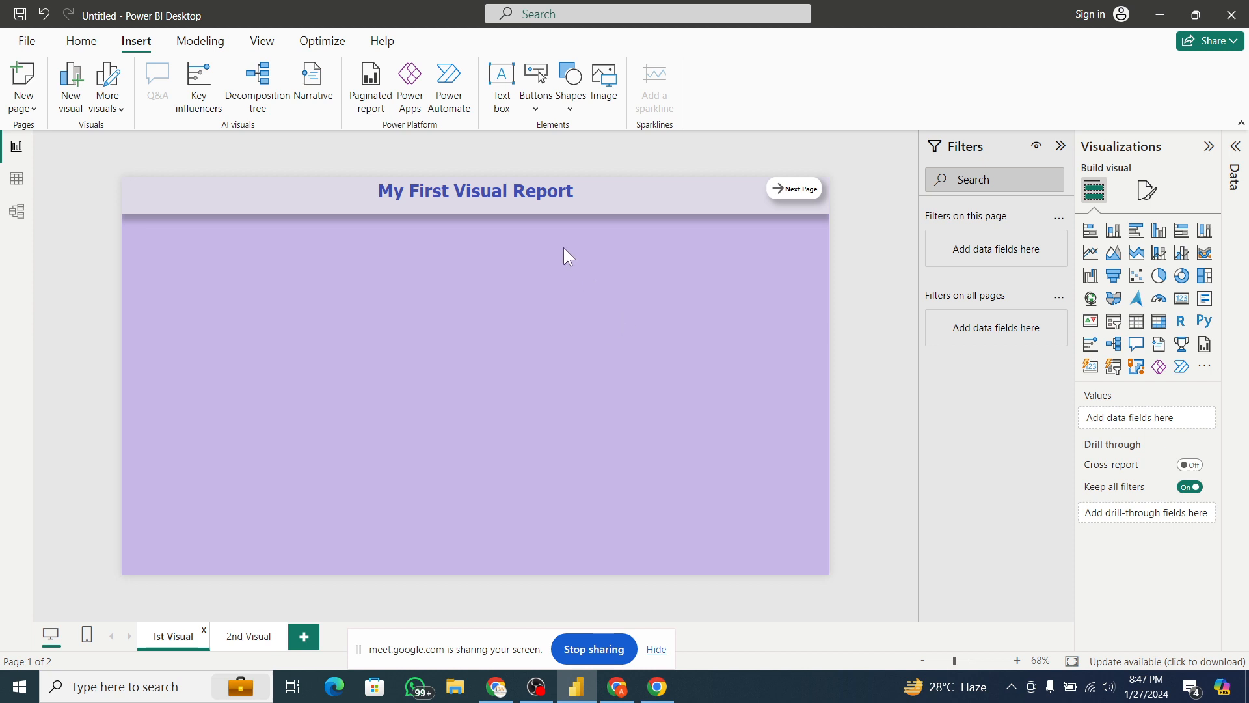
- Insert a rectangle on the Ist Visual page, shrink it to a small card, and place it below the title banner's left end
click(572, 109)
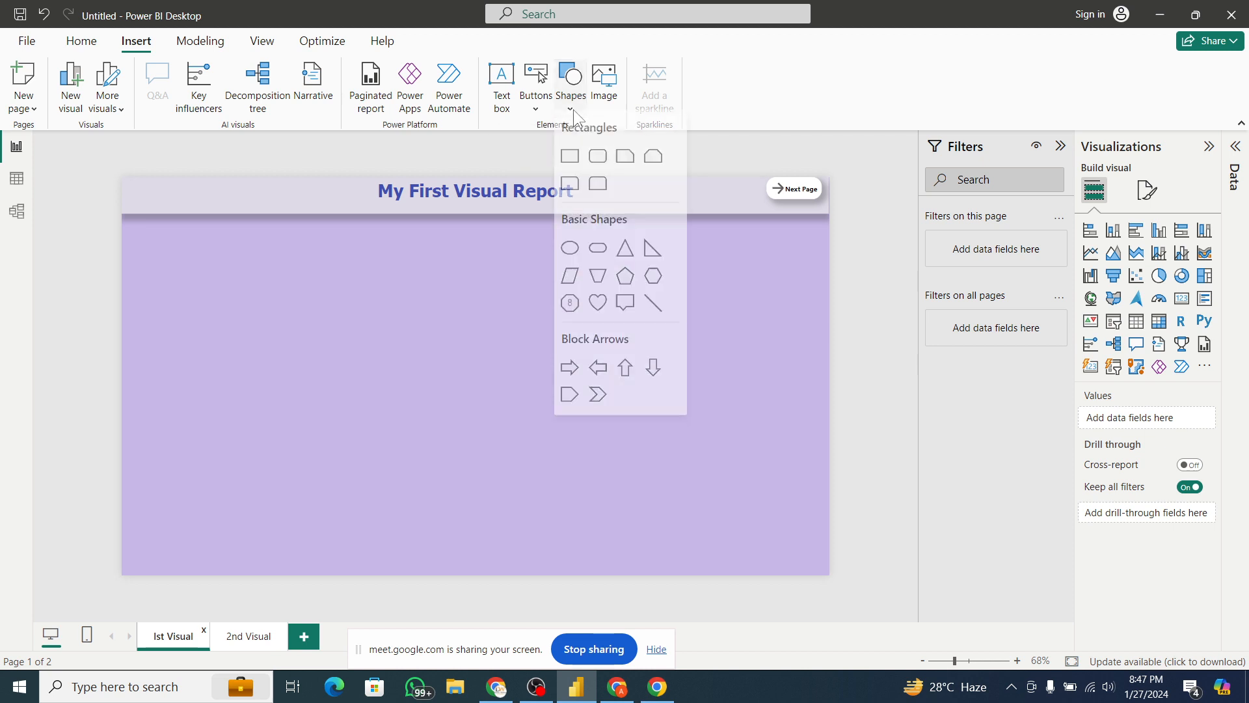
click(570, 191)
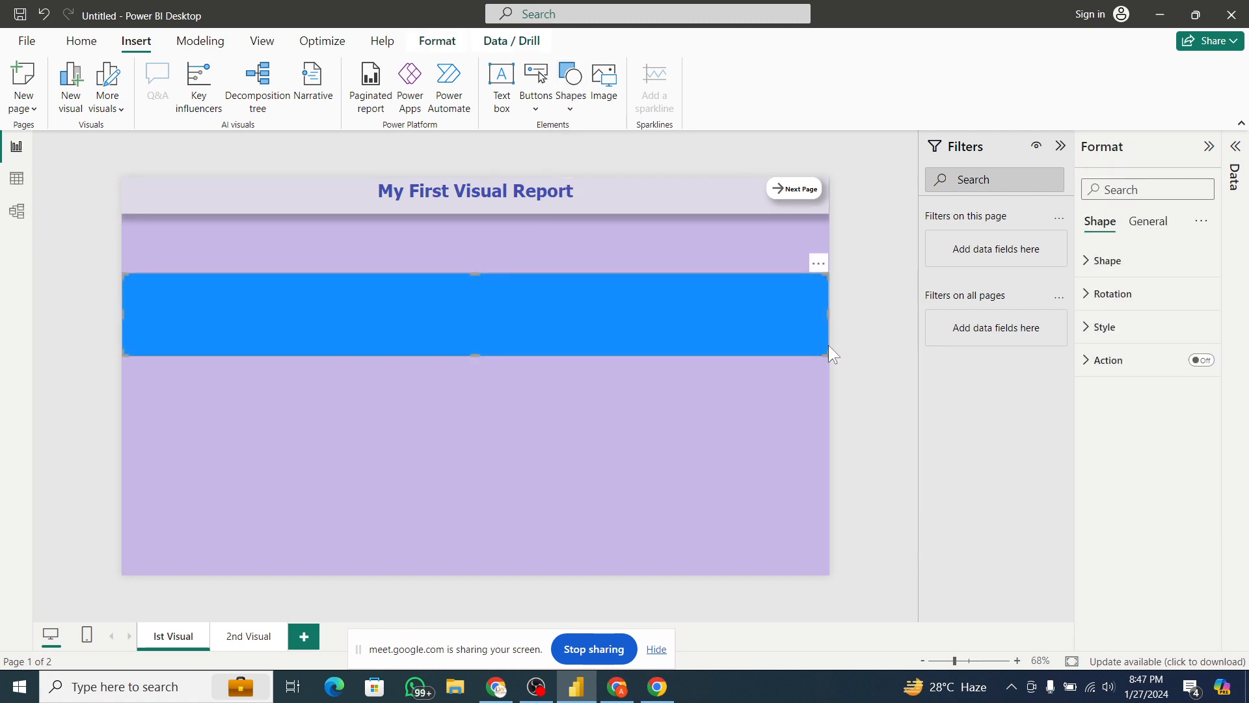
drag(828, 344, 216, 259)
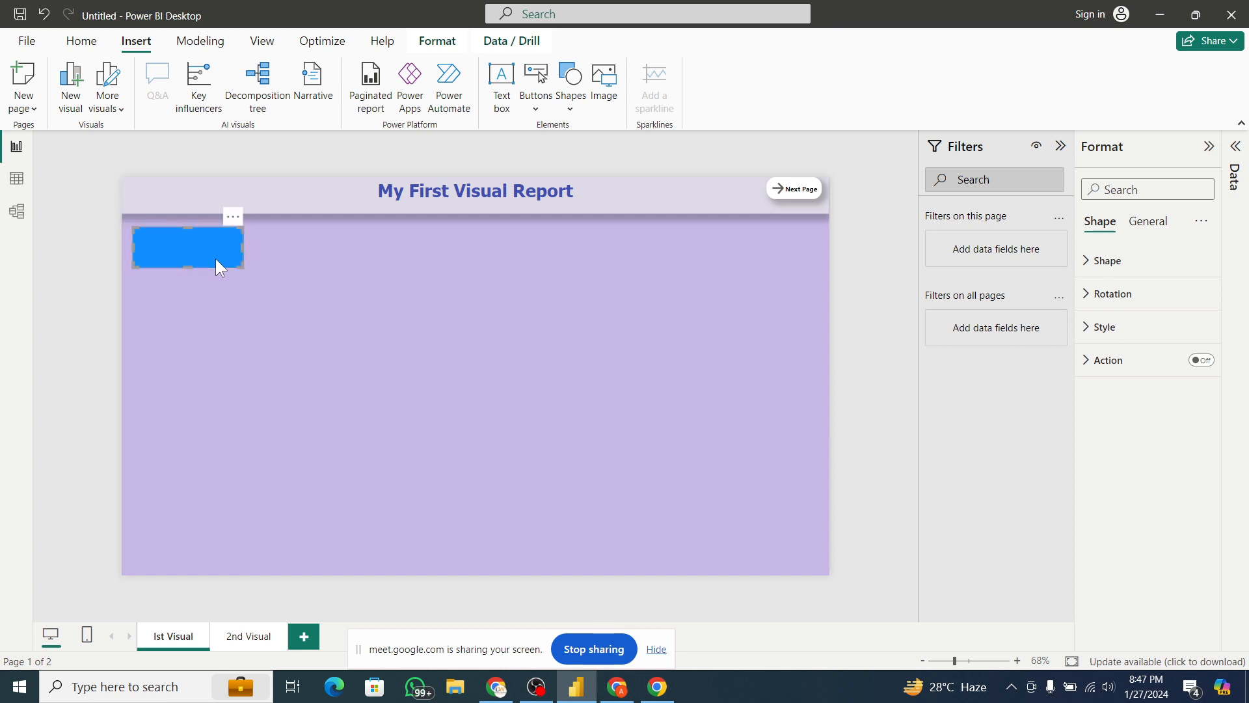
- Duplicate the small rectangle beside the first and copy the pair to form an evenly aligned row of four
key(ctrl+c)
key(ctrl+v)
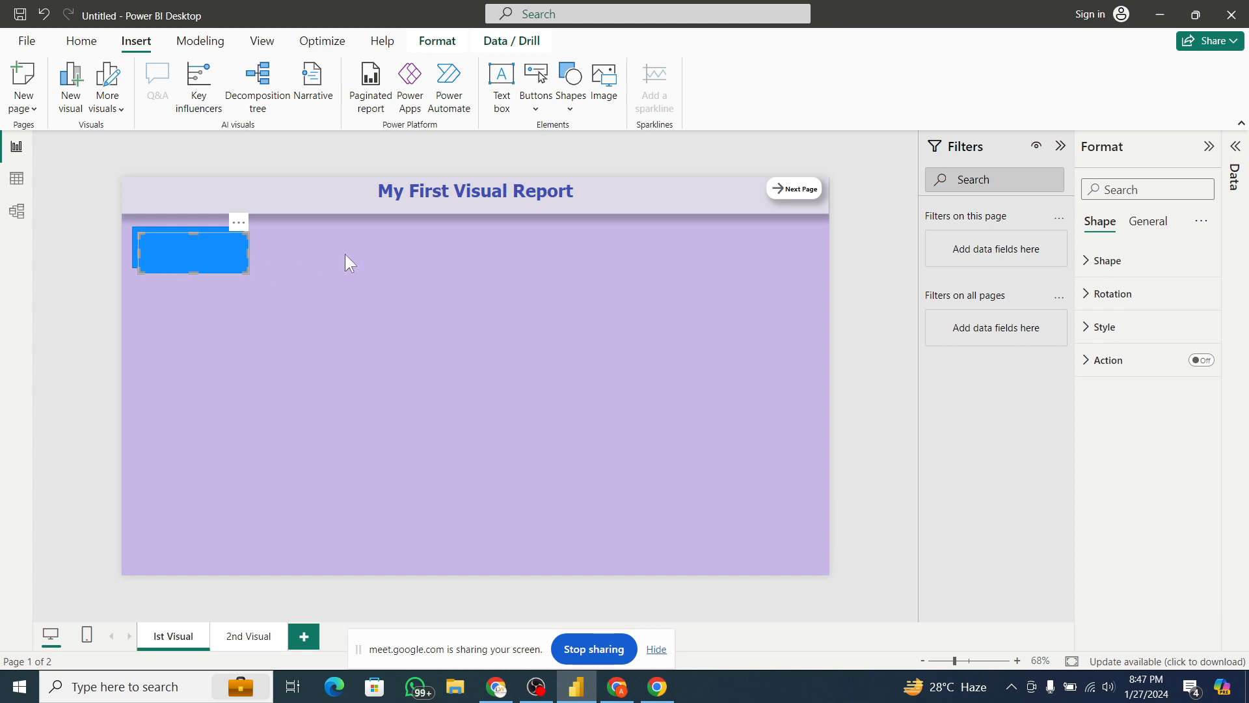
drag(213, 270, 340, 262)
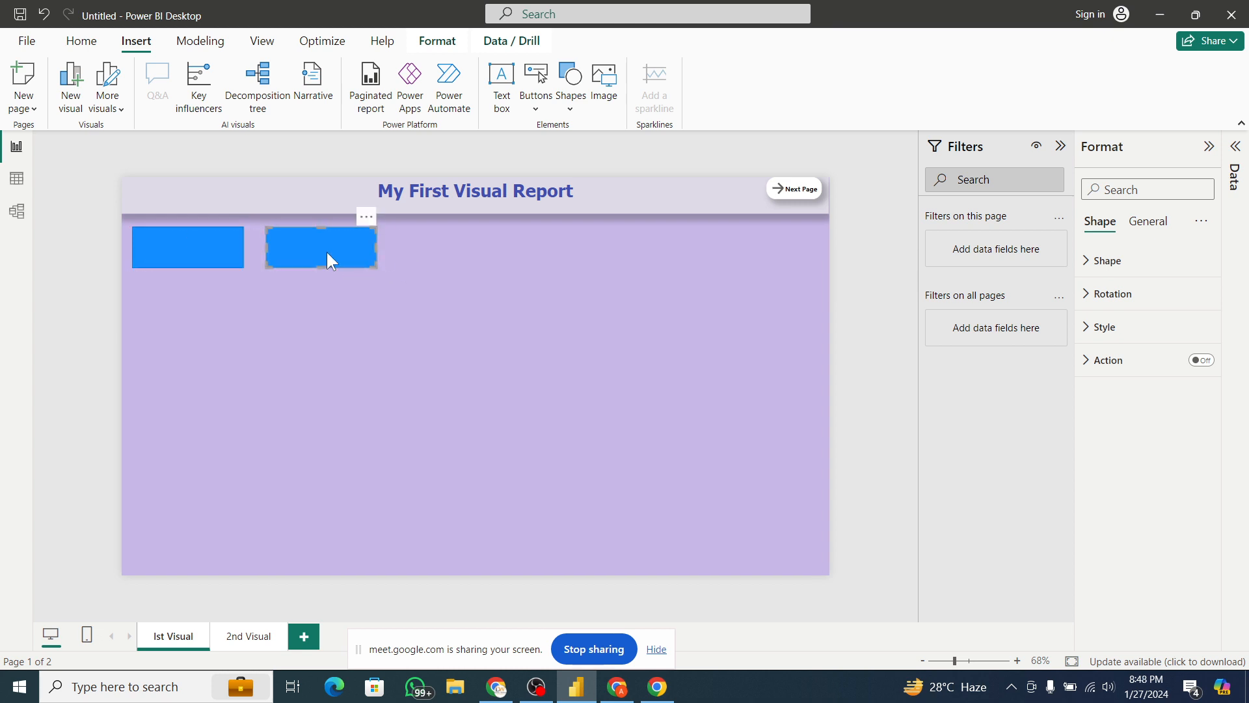
ctrl+click(229, 259)
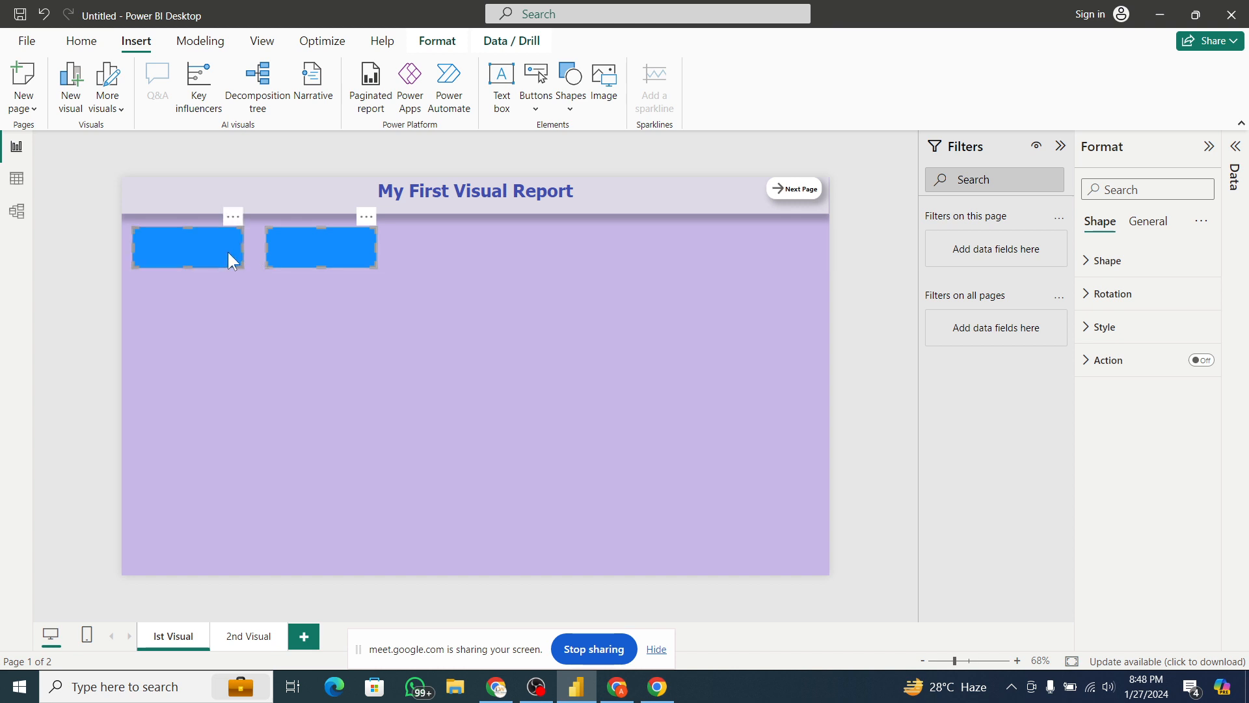
key(ctrl+v)
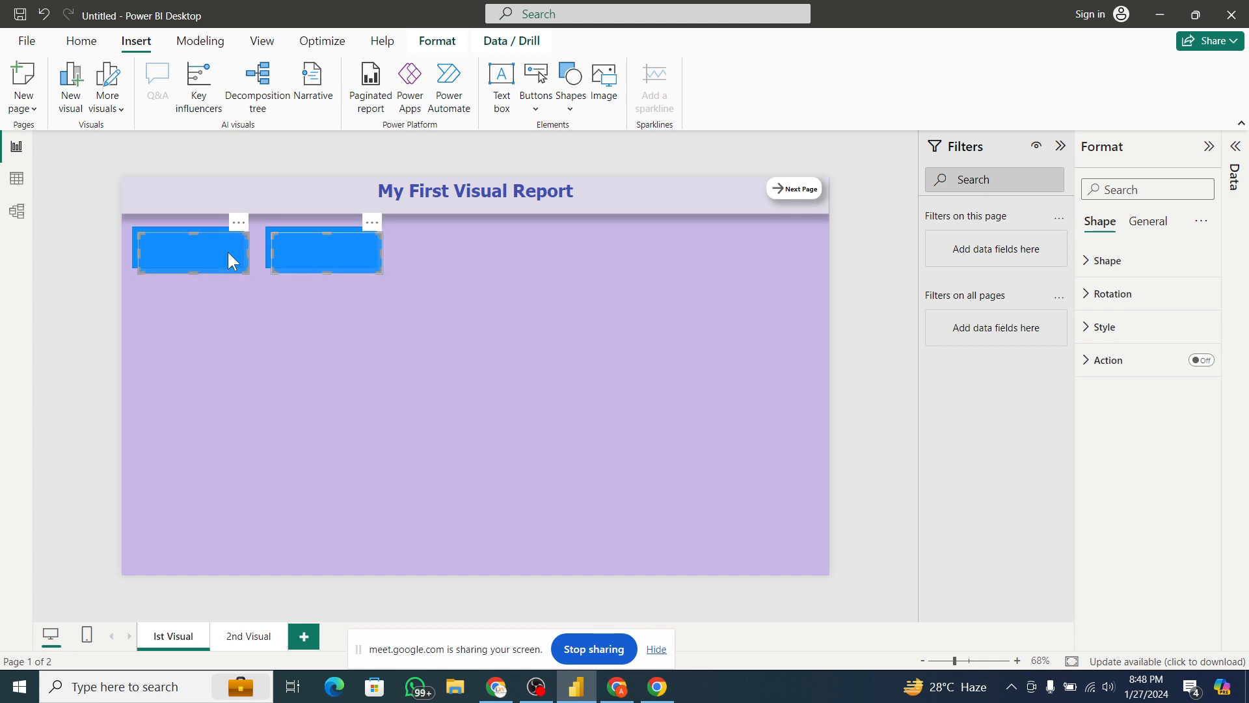
drag(309, 256, 576, 256)
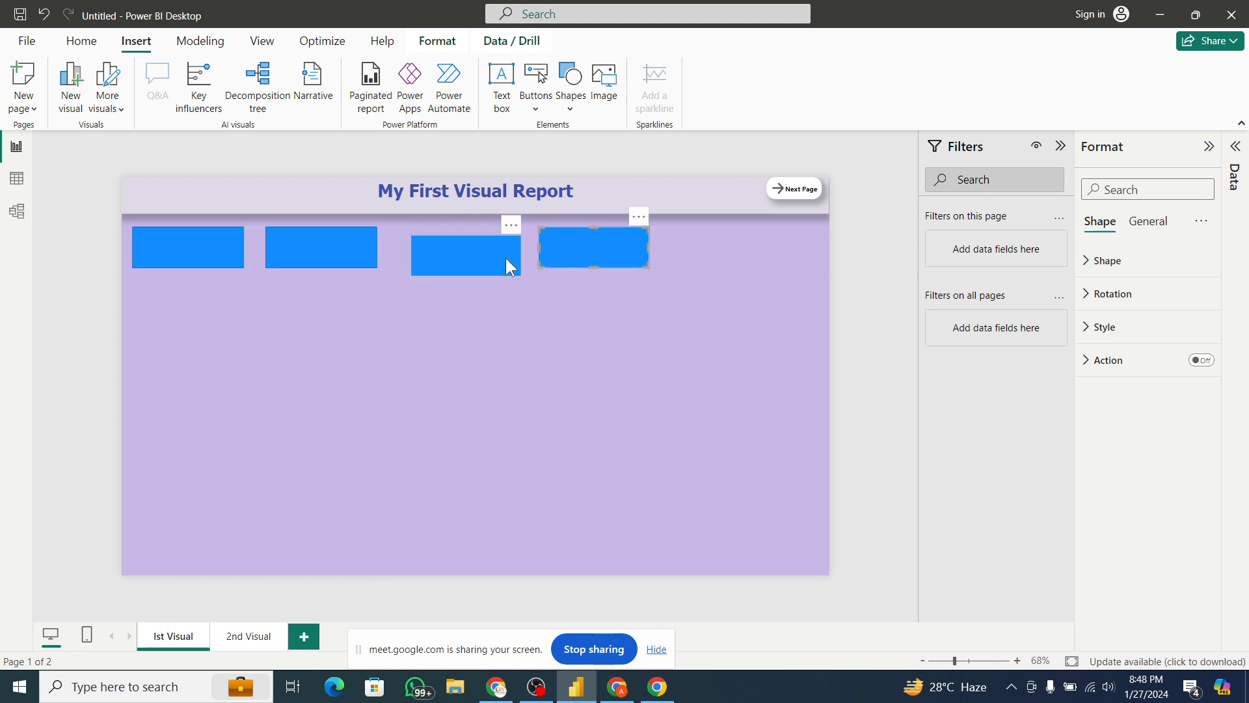
drag(498, 255, 491, 246)
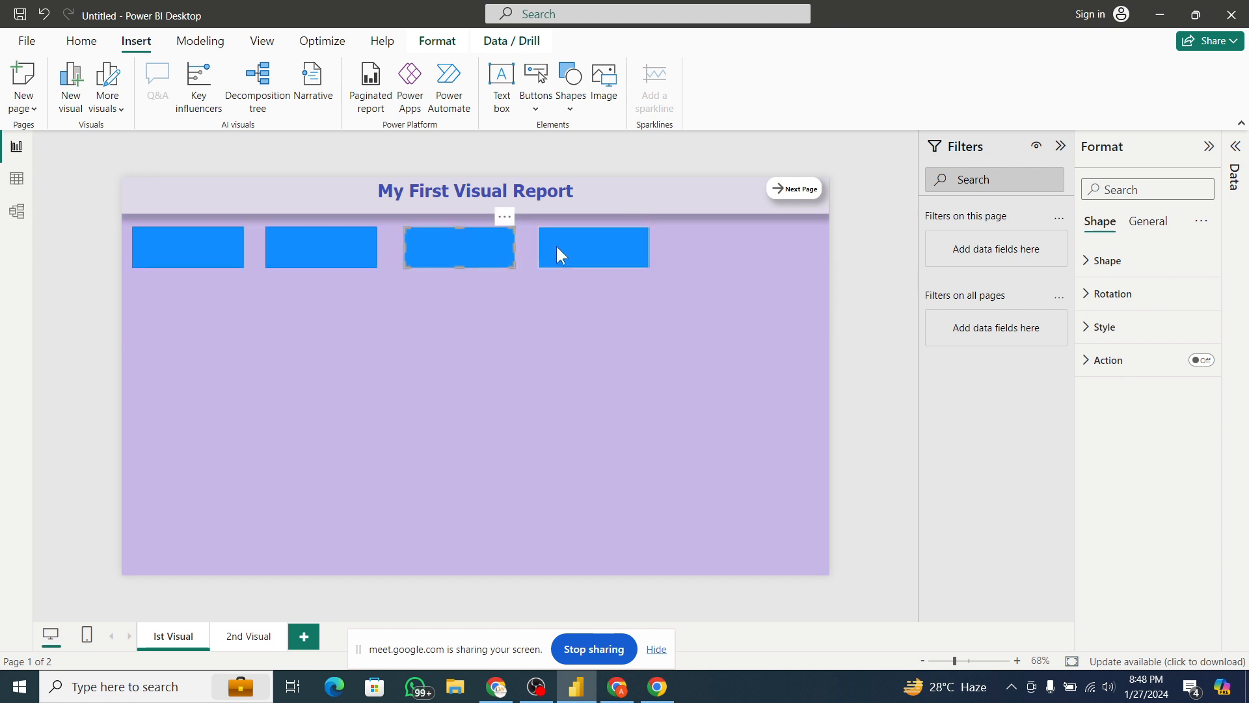
- Duplicate the fourth rectangle and place the copy at the right end of the row, level with the others
click(587, 252)
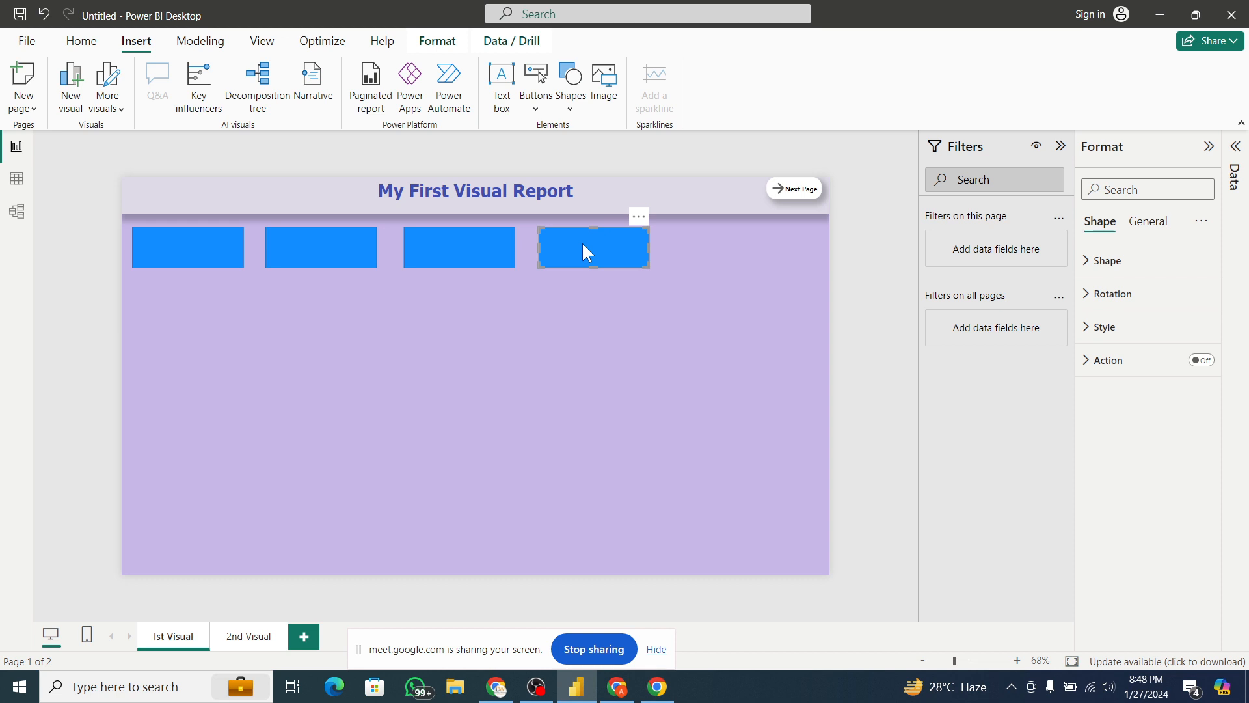
key(ctrl+v)
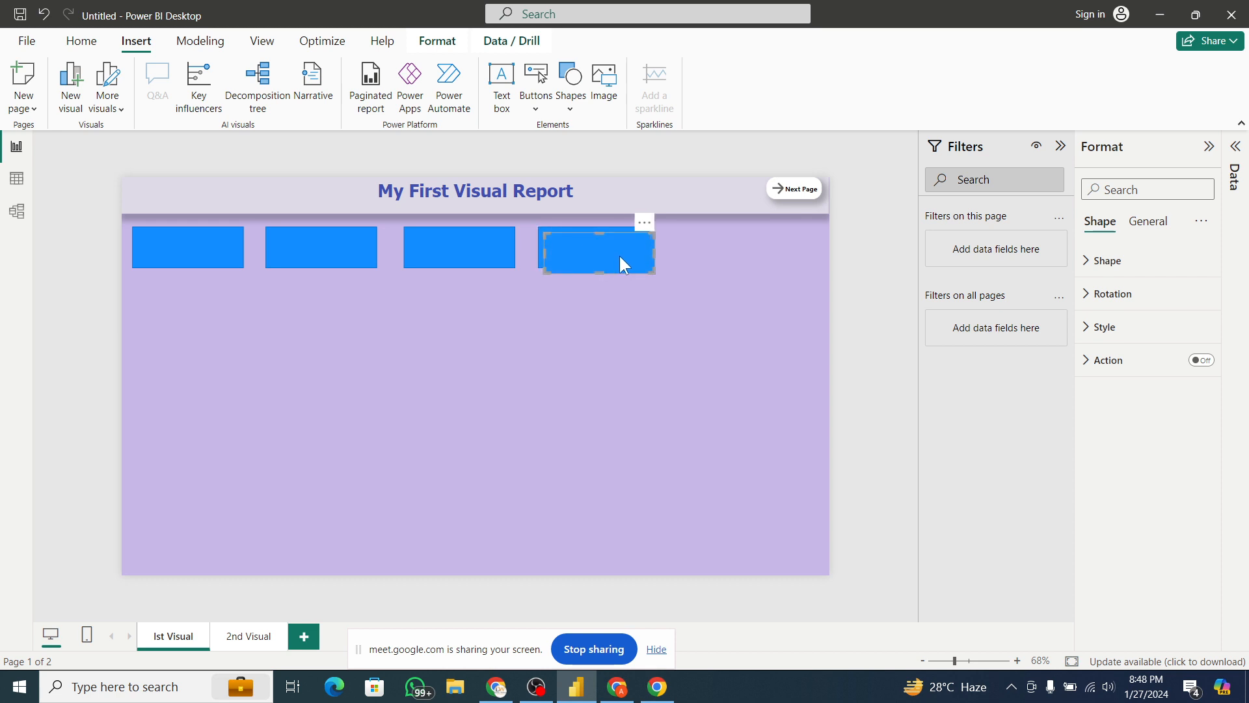
drag(631, 251, 764, 249)
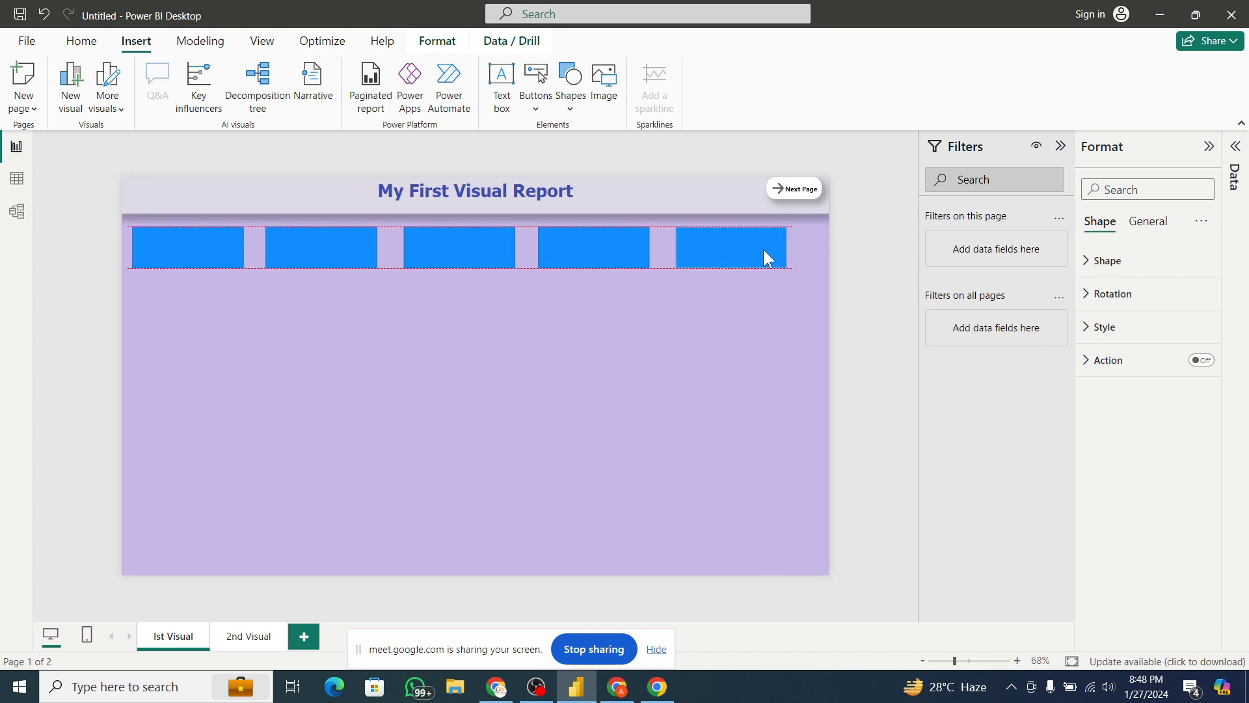
- Select all five blue rectangles below the title banner and align them to the top
ctrl+click(632, 246)
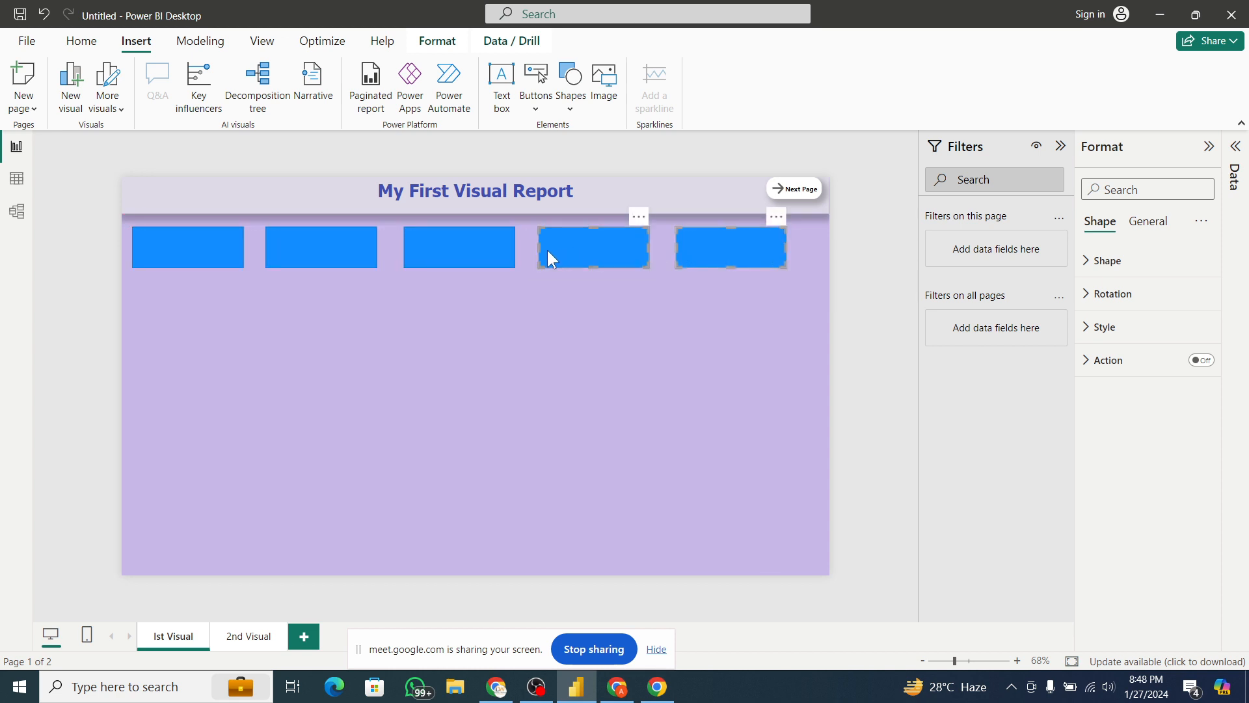
ctrl+click(468, 252)
ctrl+click(334, 247)
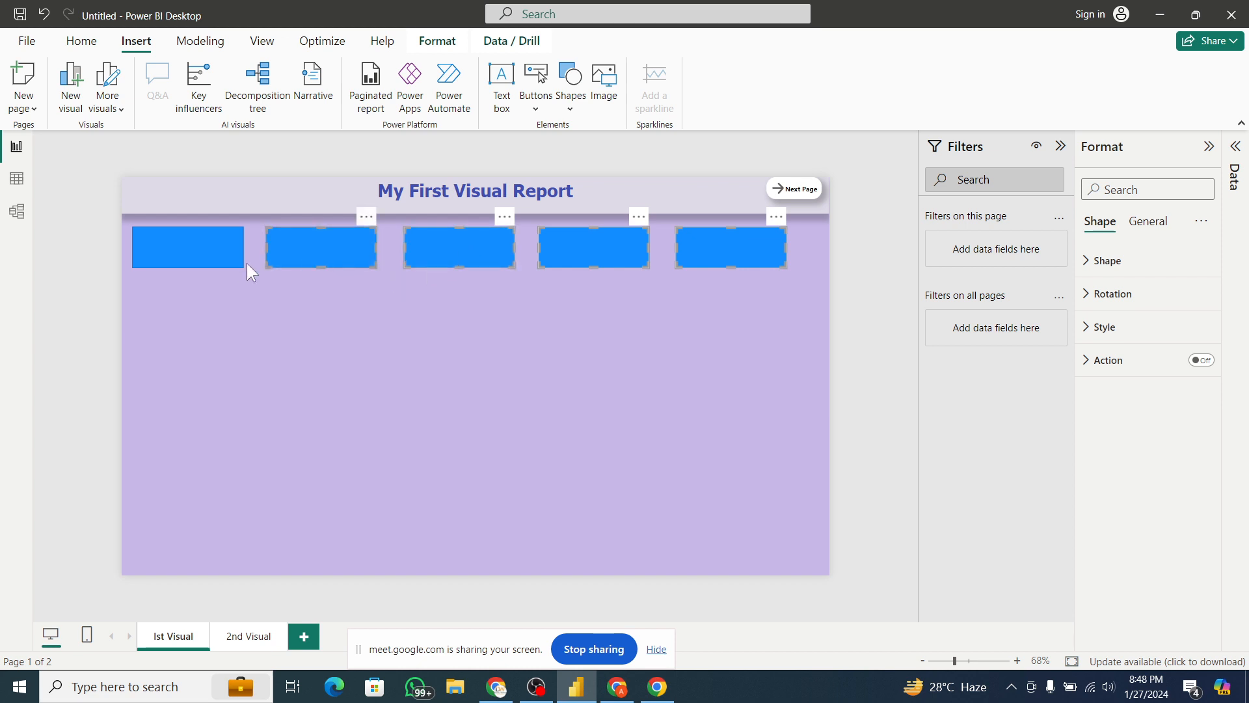
ctrl+click(213, 258)
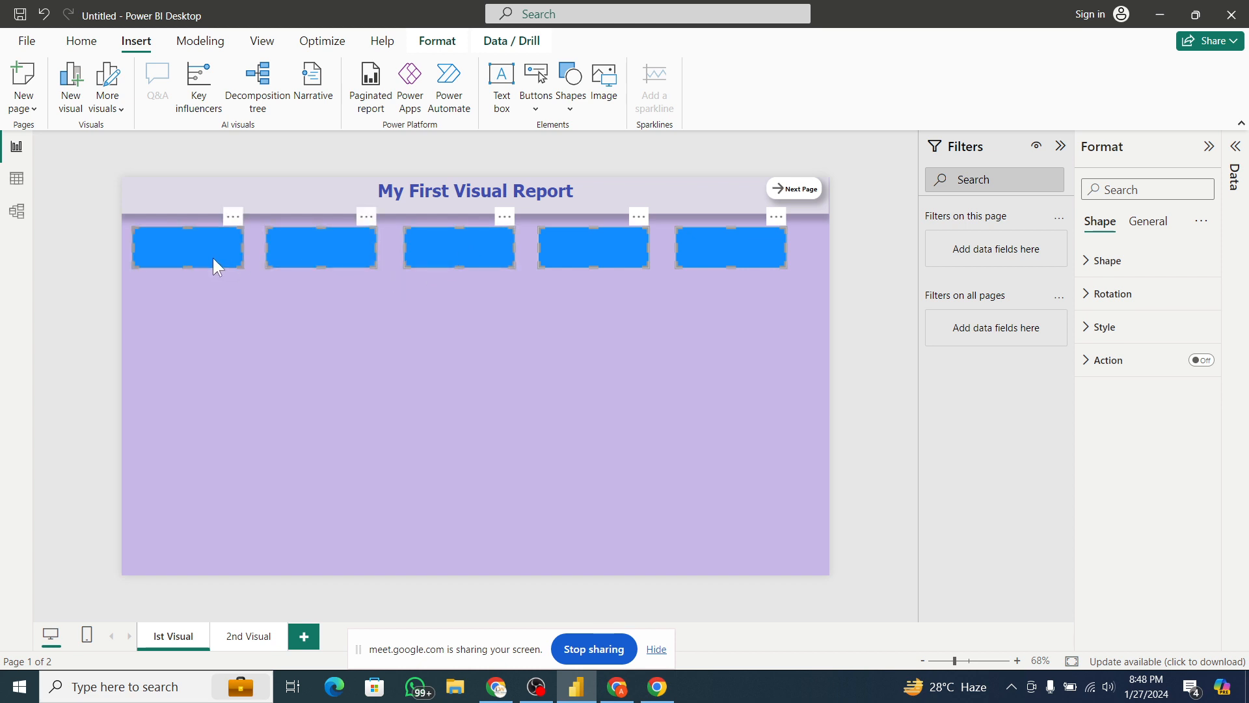
click(449, 37)
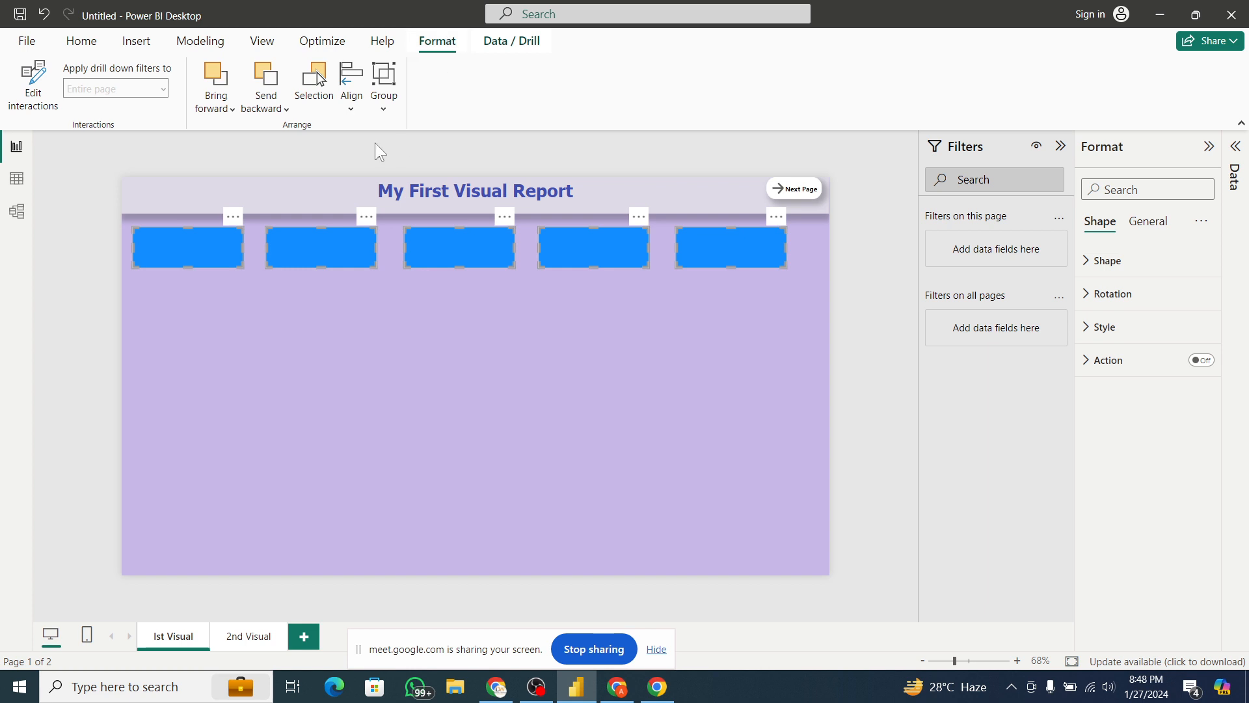
click(361, 109)
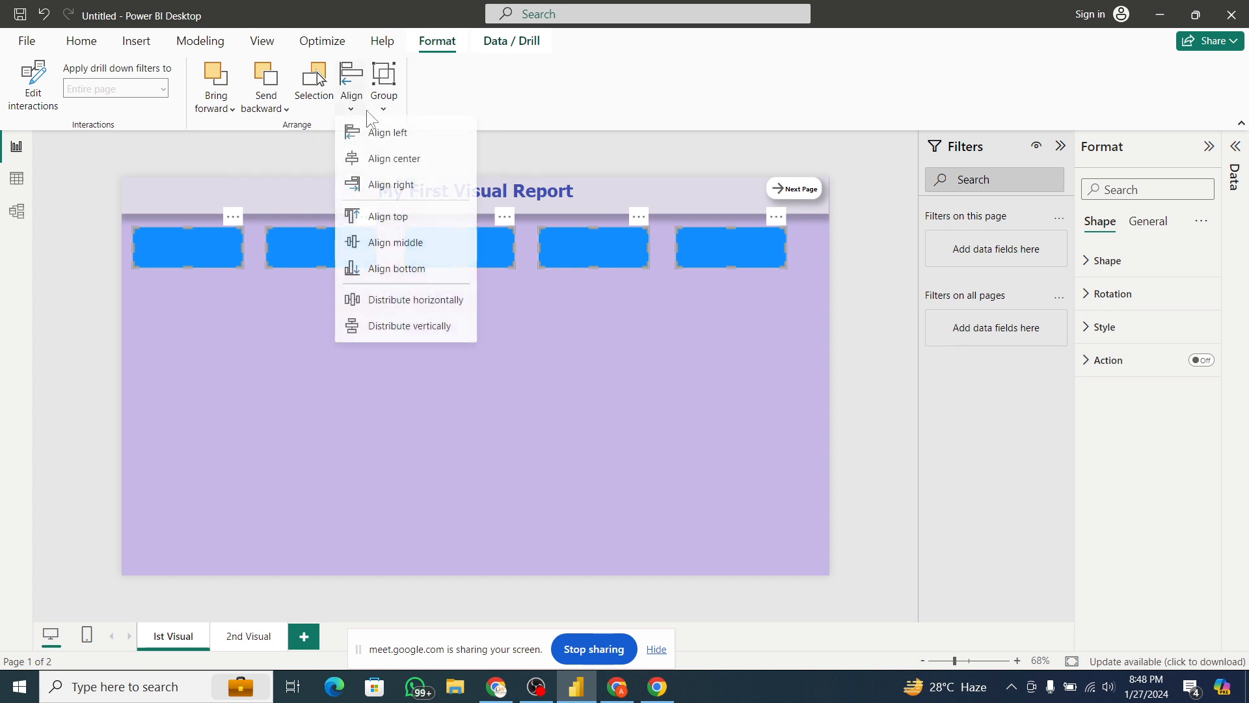
click(401, 220)
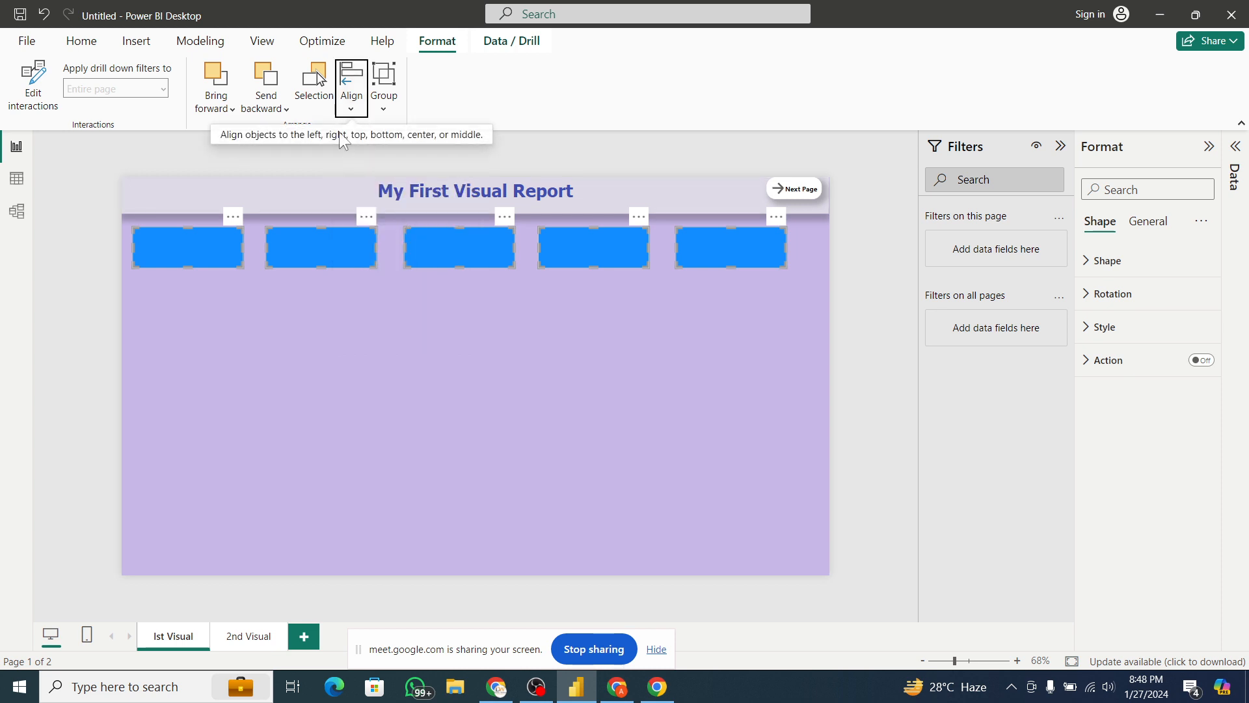
- Distribute the five rectangles horizontally and shift the whole row slightly right so it sits centred on the page
click(352, 104)
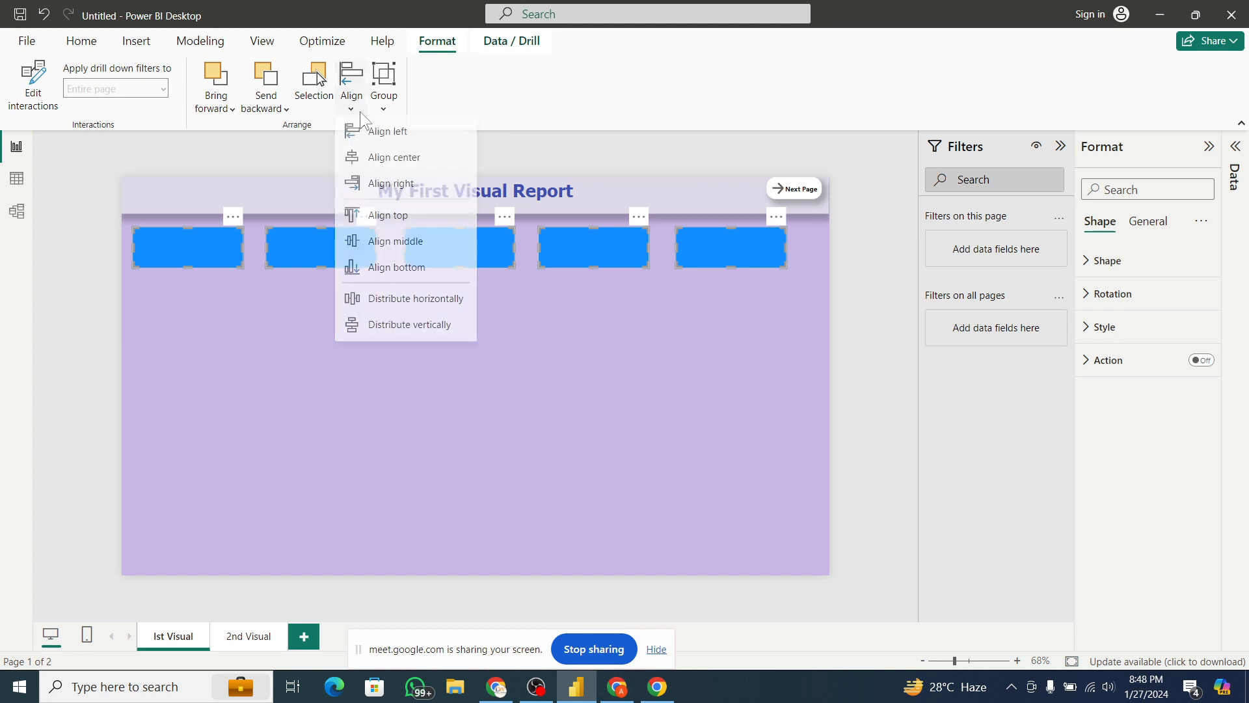
click(430, 305)
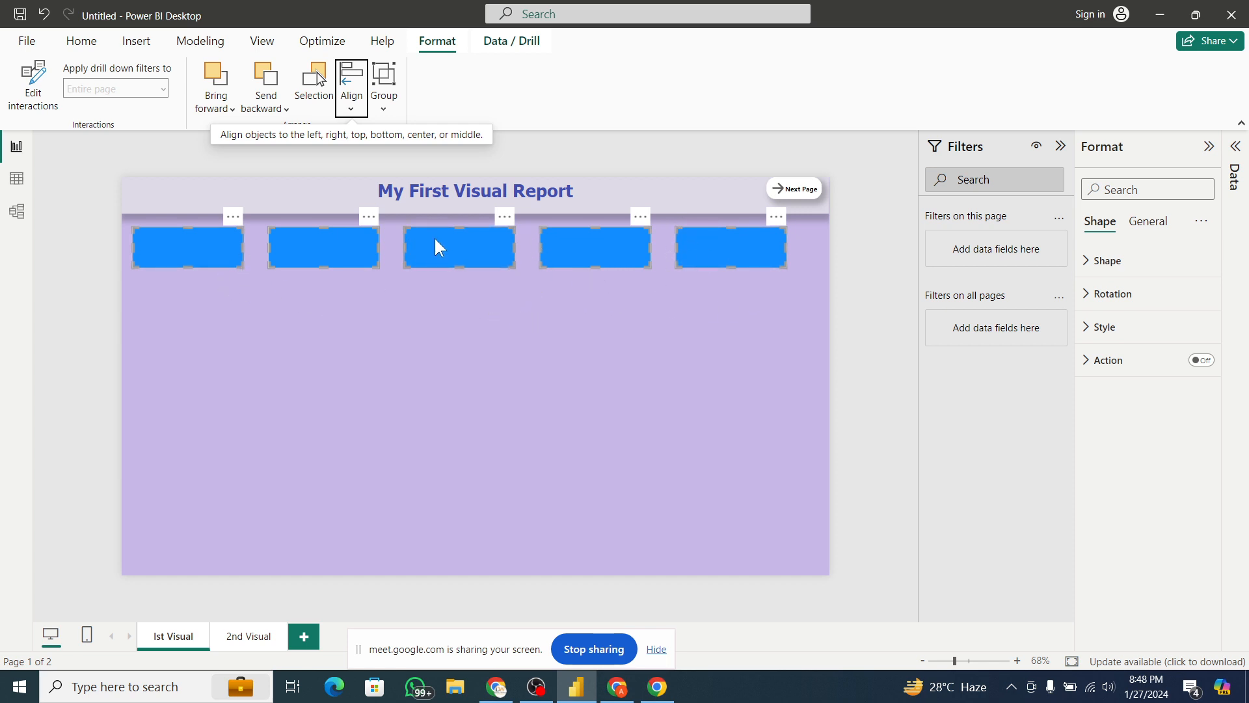
mouse_move(435, 237)
mouse_down()
mouse_move(471, 245)
mouse_move(451, 239)
mouse_up()
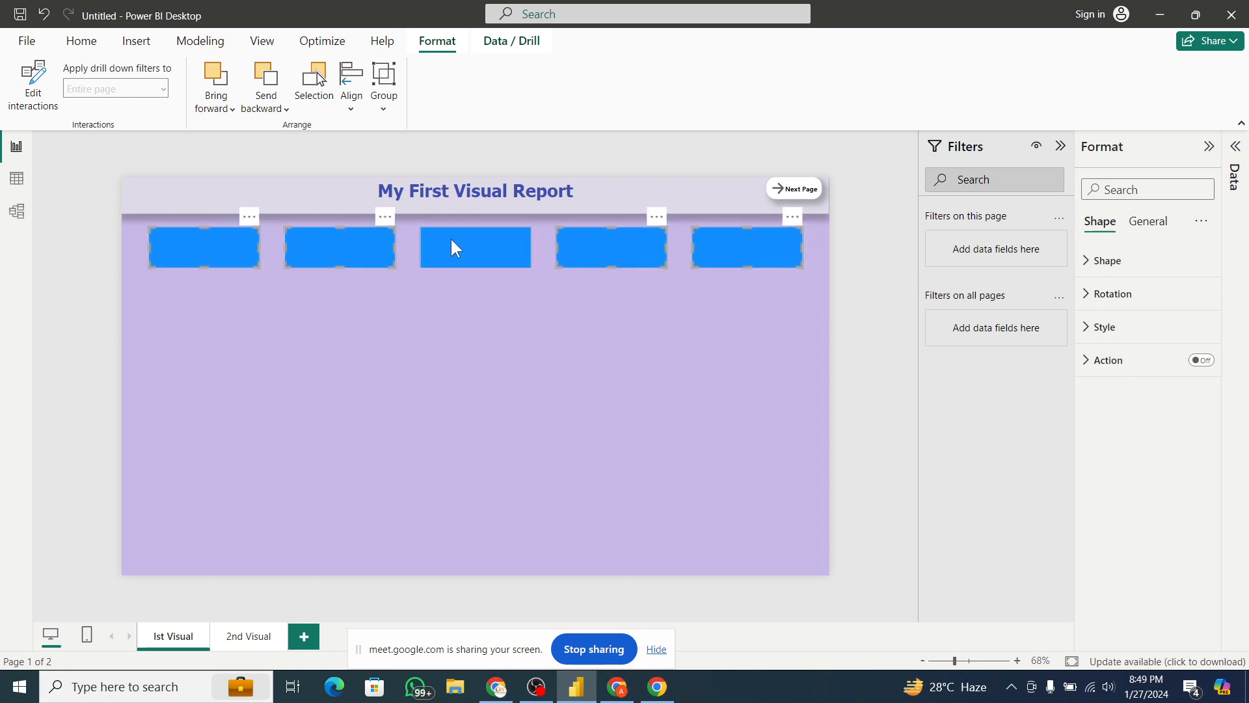
click(452, 240)
click(471, 365)
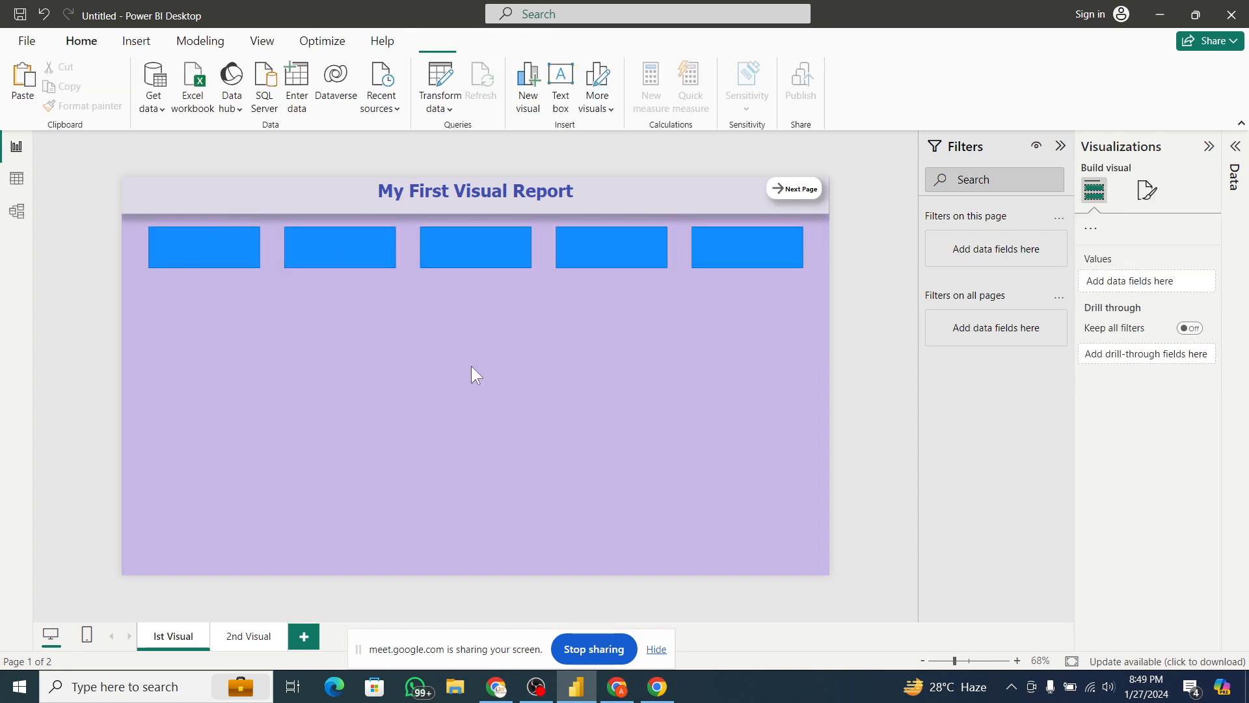
- Turn on the first rectangle's Action option, review its settings, and turn it off again
click(492, 256)
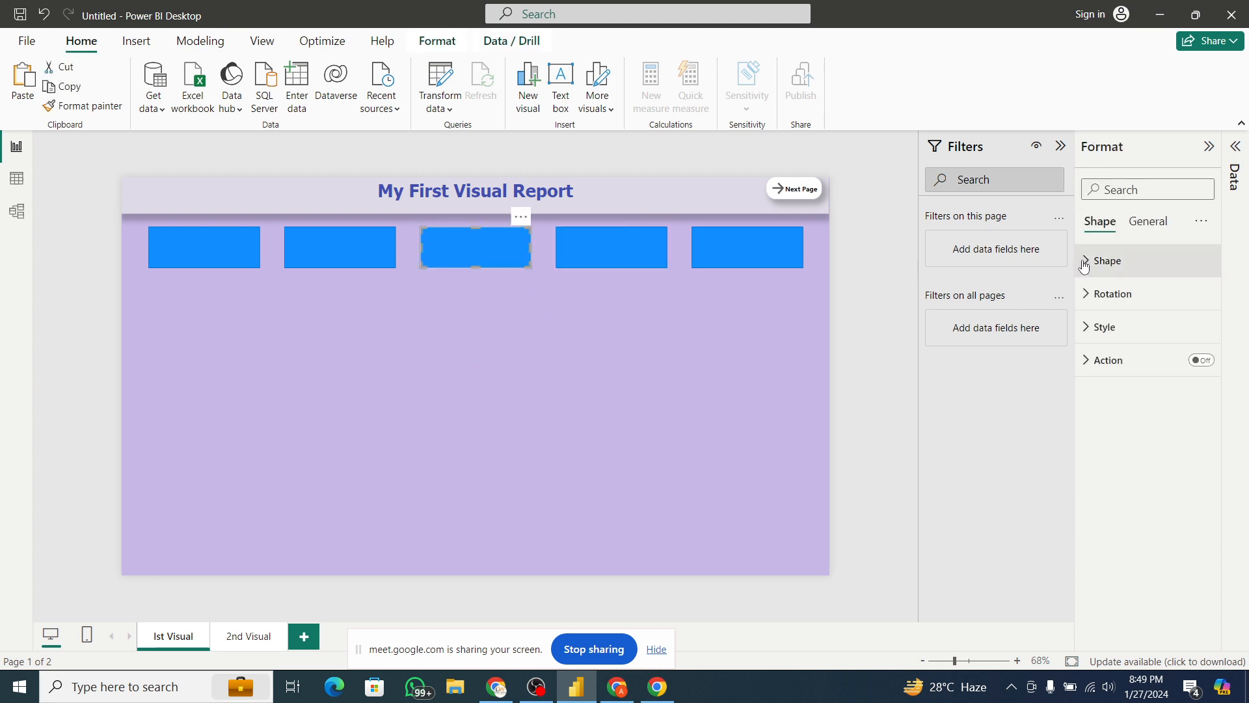
click(225, 259)
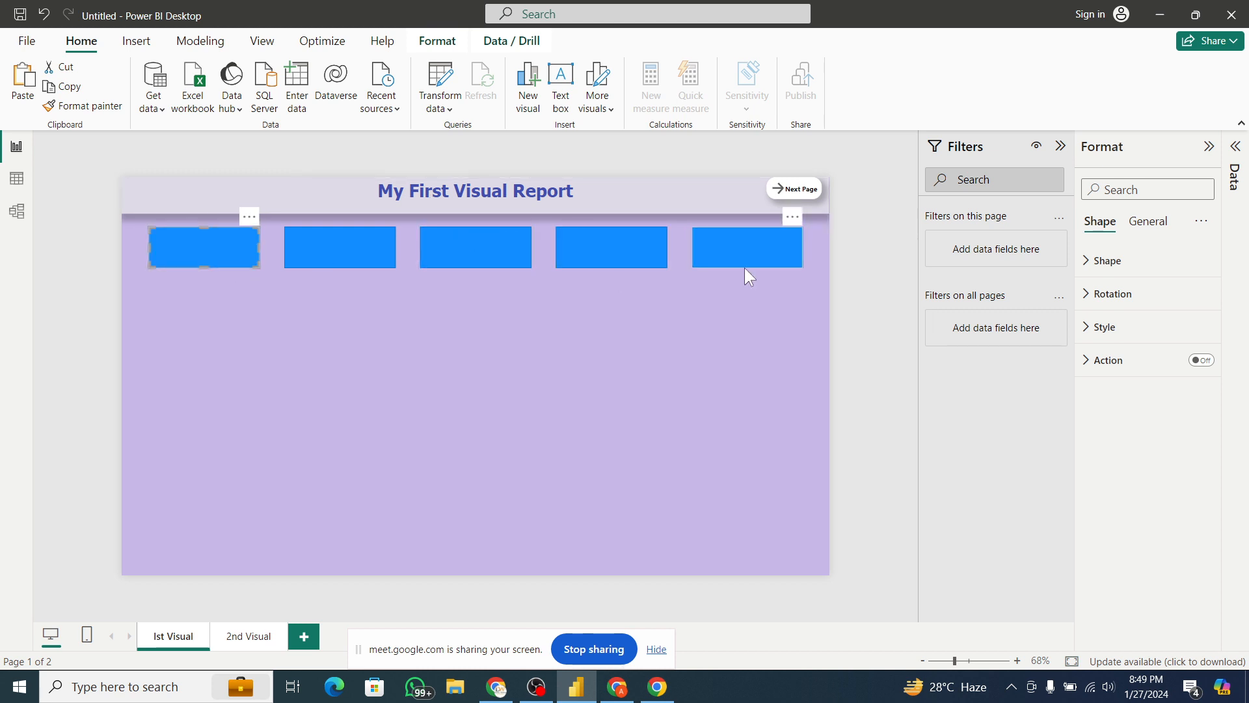
click(1133, 266)
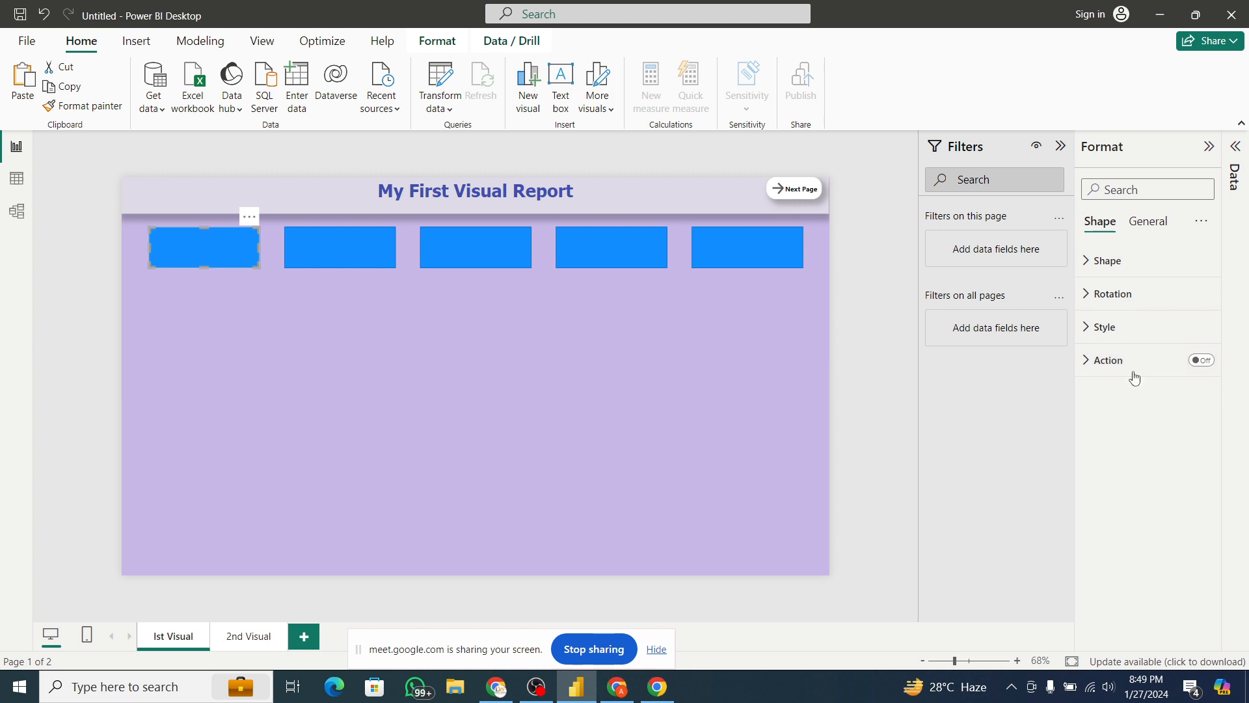
click(1203, 361)
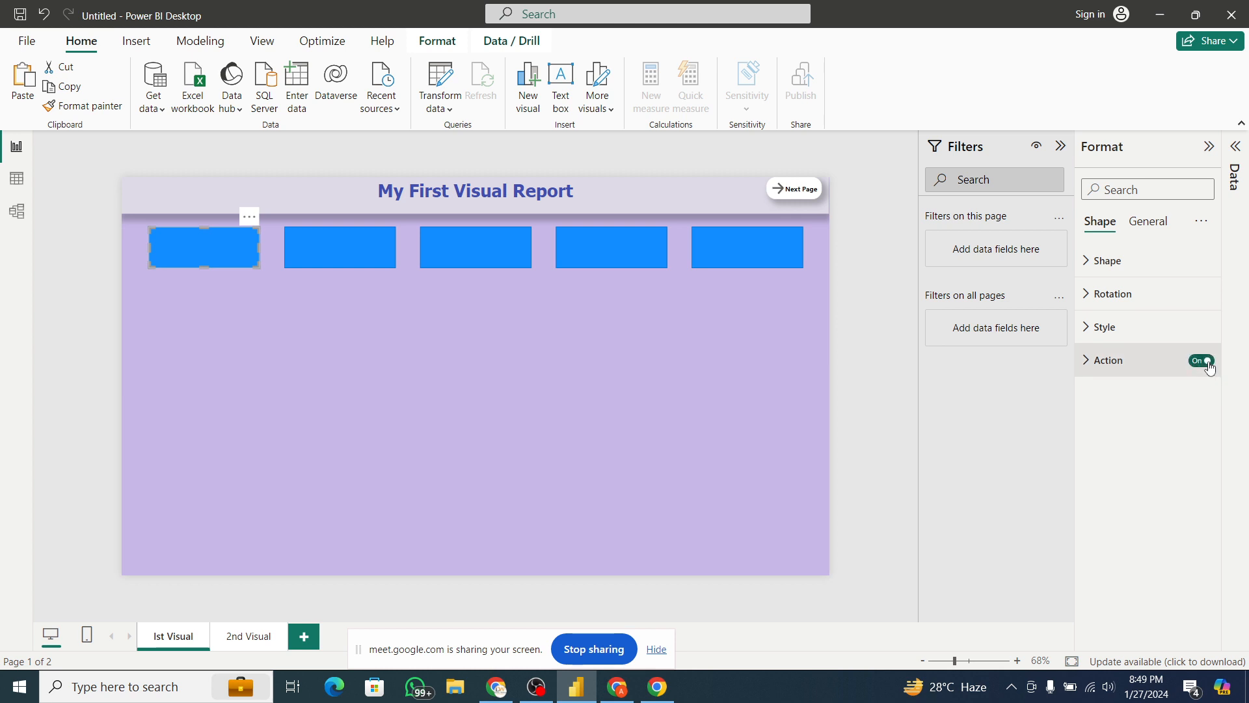
click(1100, 363)
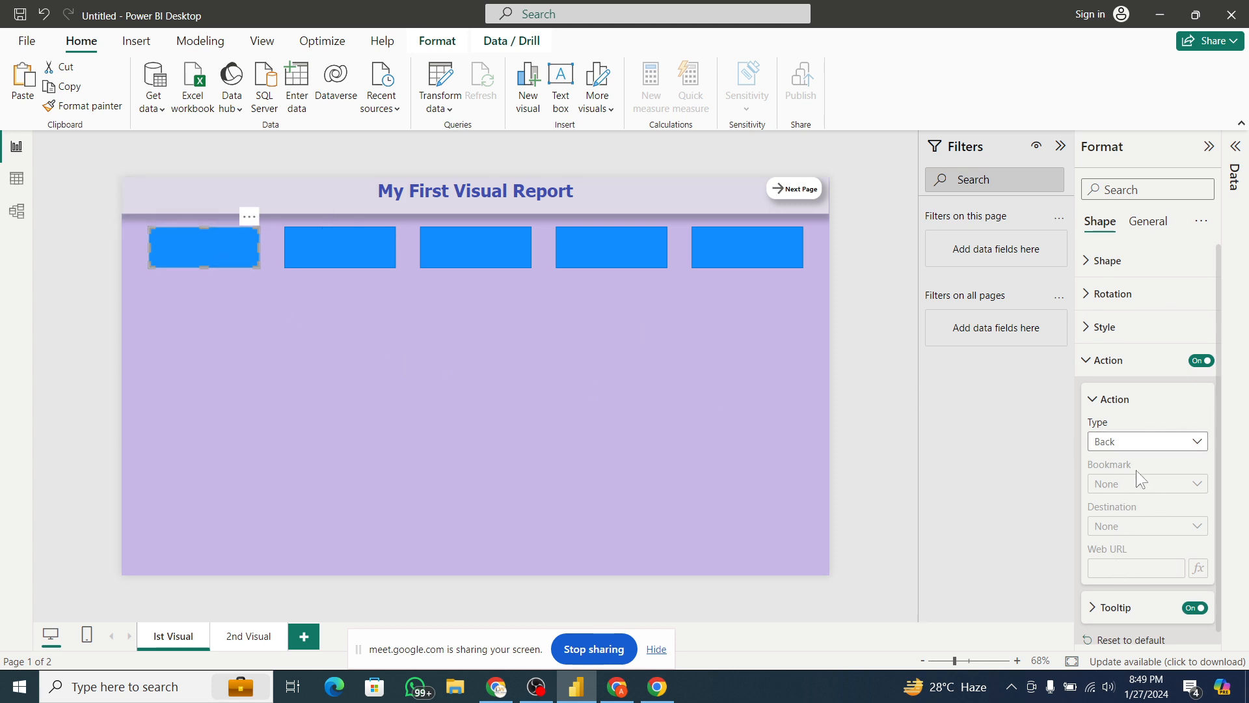
click(1204, 361)
click(1087, 373)
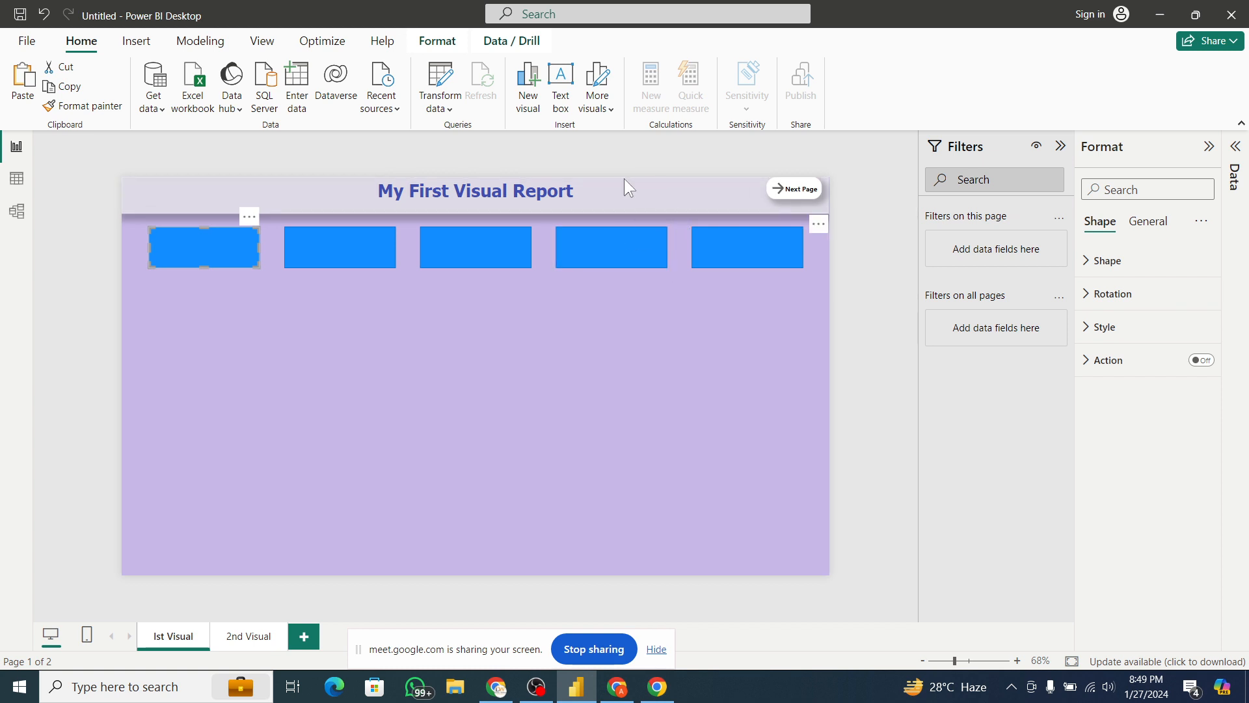
click(665, 202)
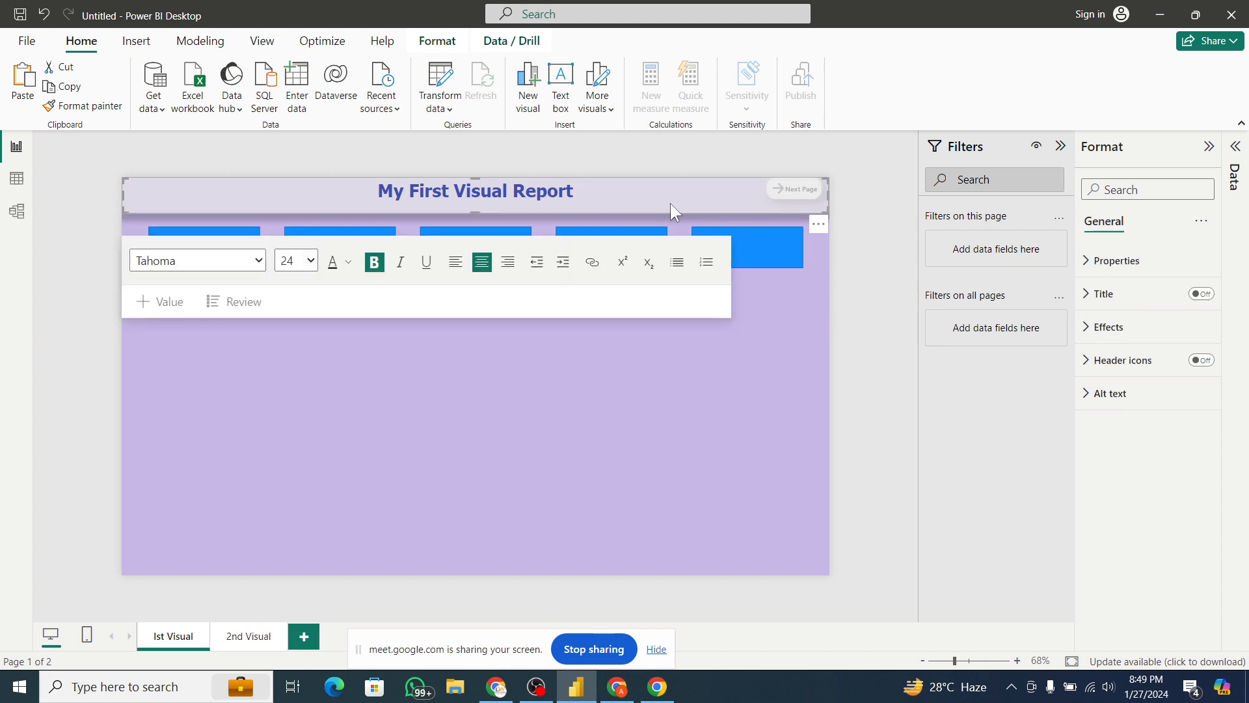
click(770, 347)
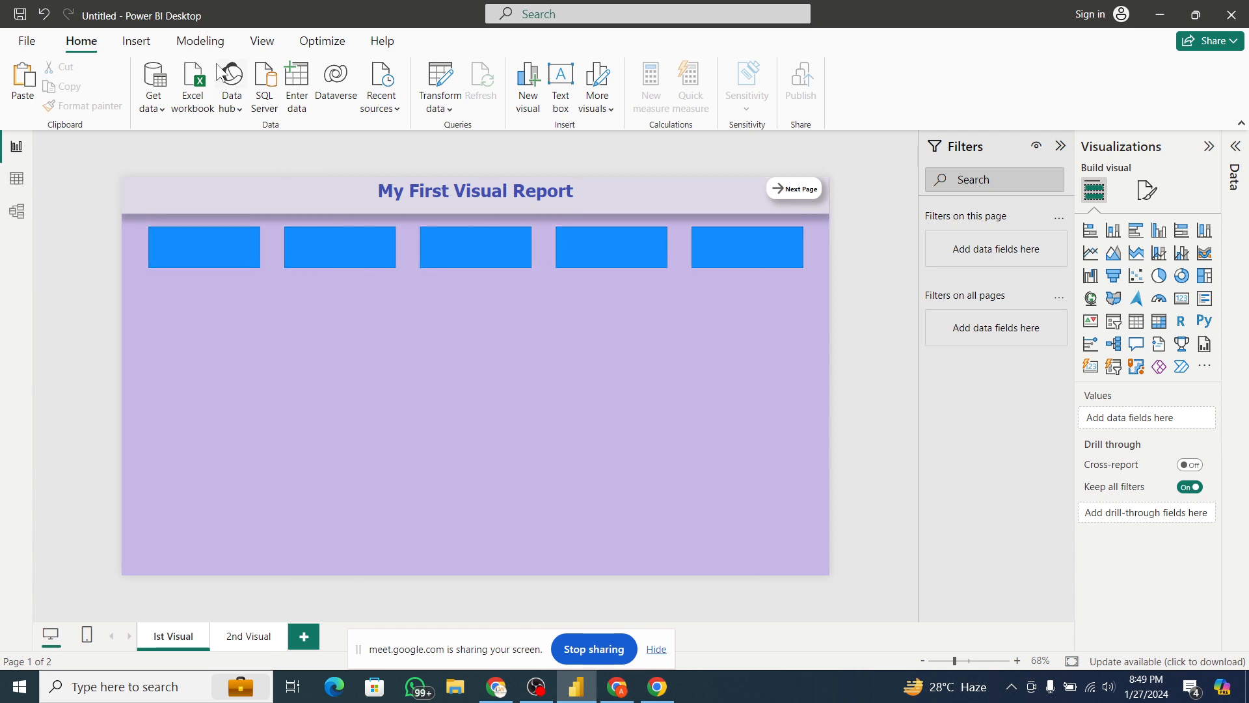
- Insert the Digital World logo image from Downloads, placing it below the second rectangle at a reduced size
click(136, 41)
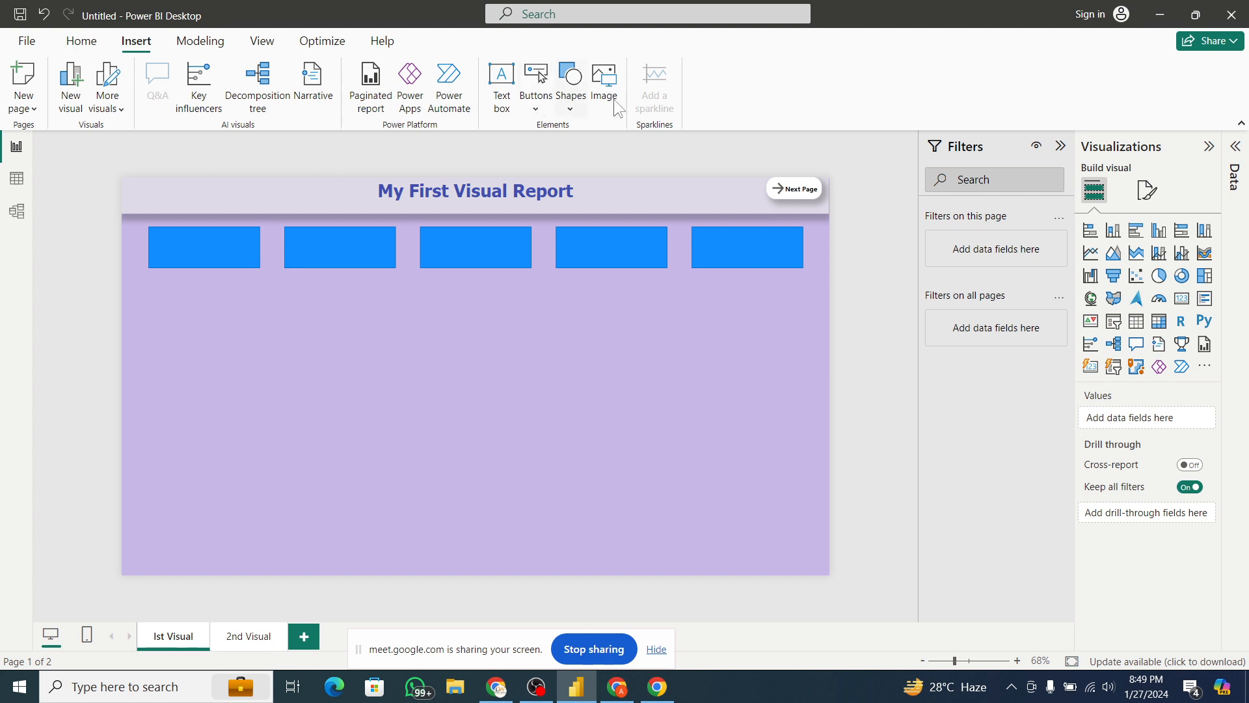
click(604, 81)
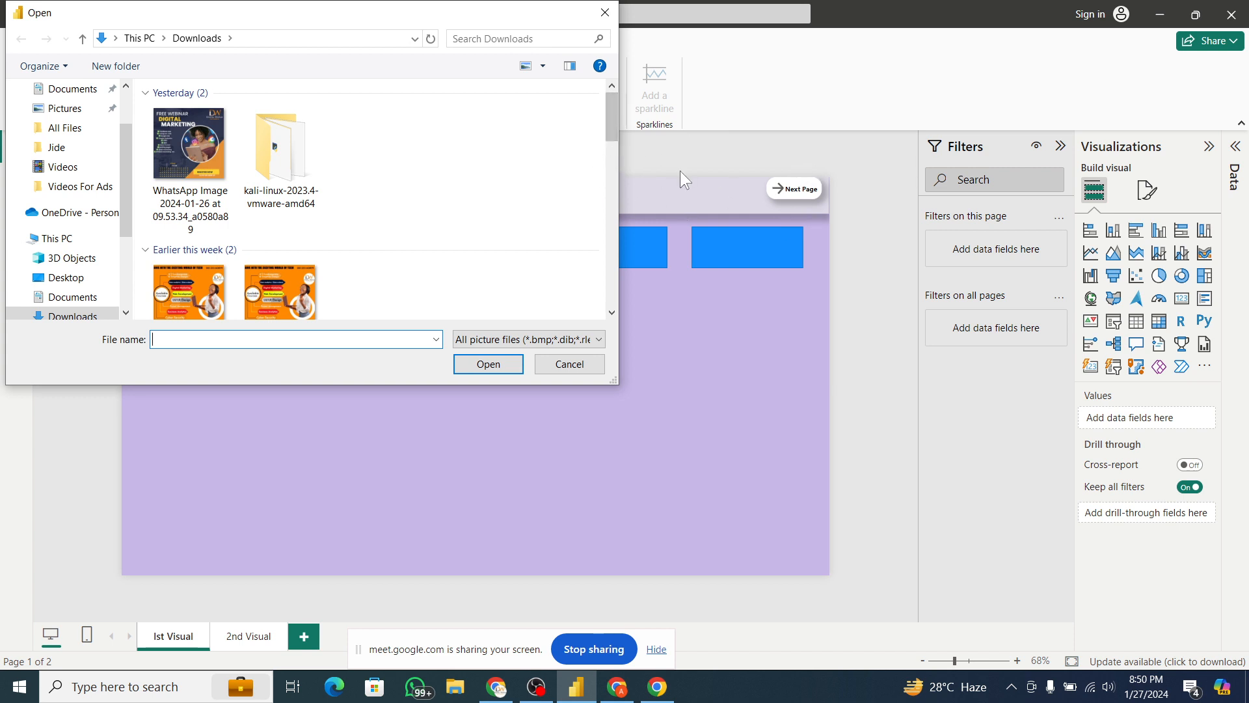
drag(615, 131, 609, 227)
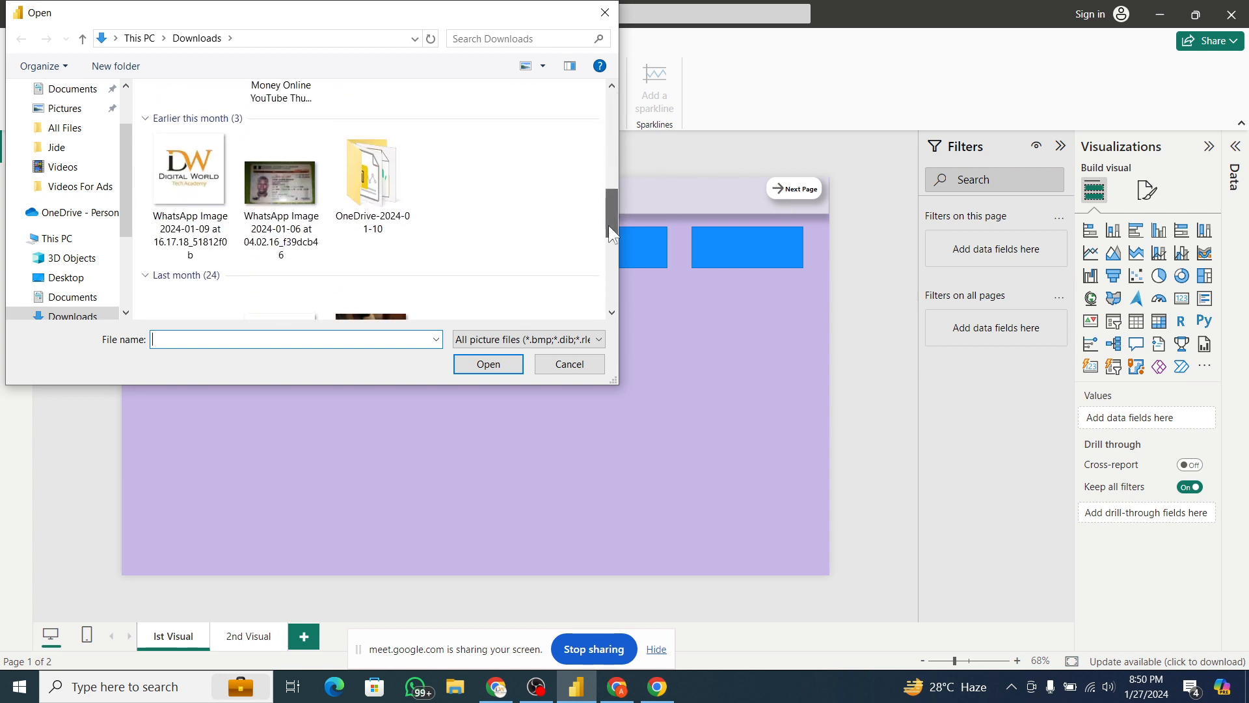
click(155, 186)
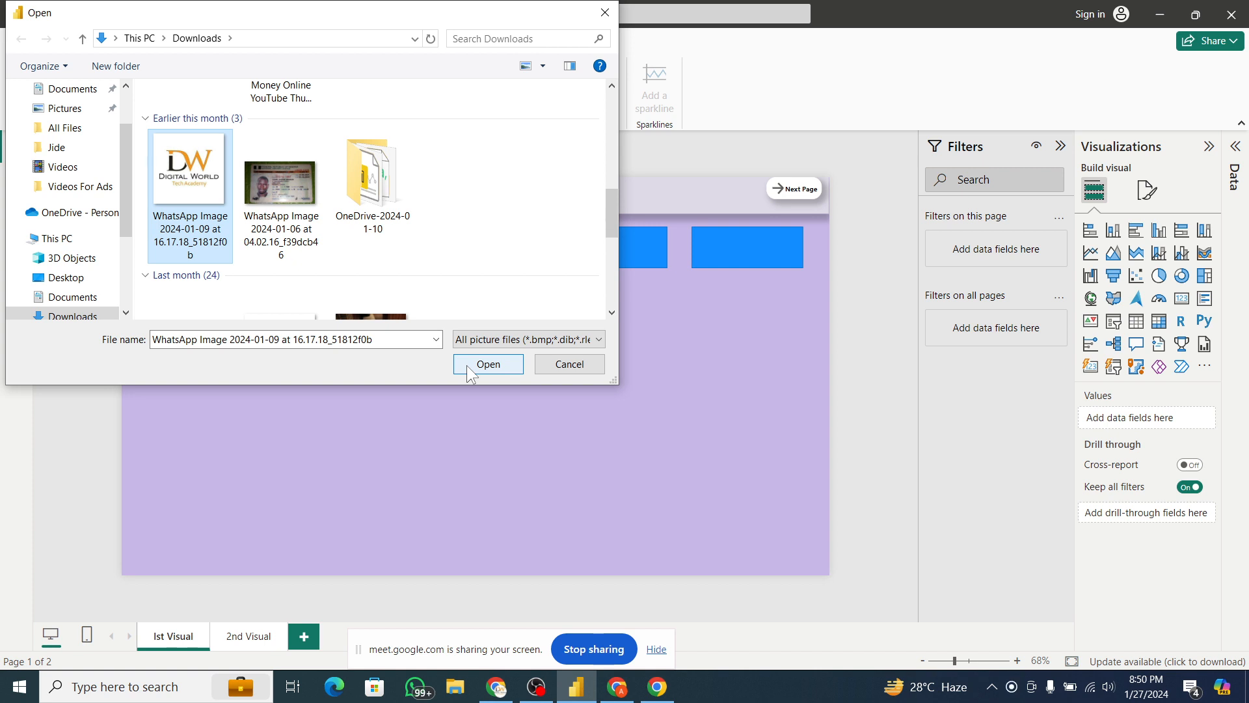
click(488, 364)
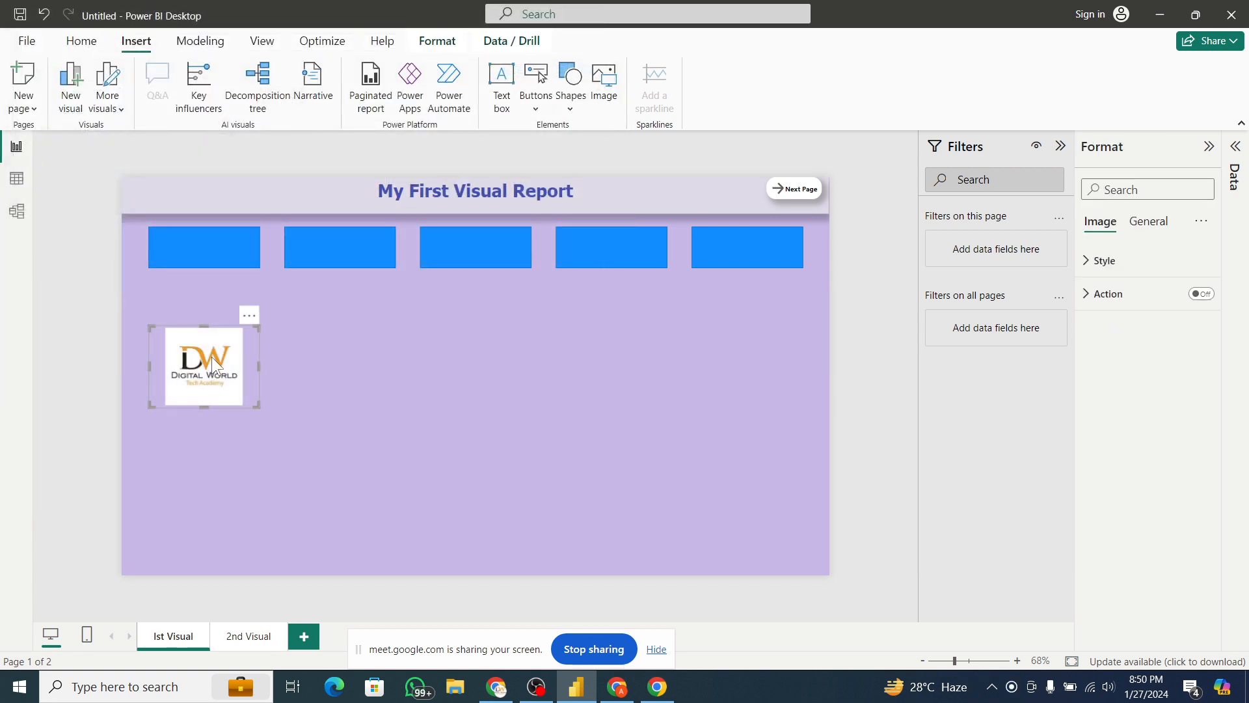
drag(206, 367, 318, 322)
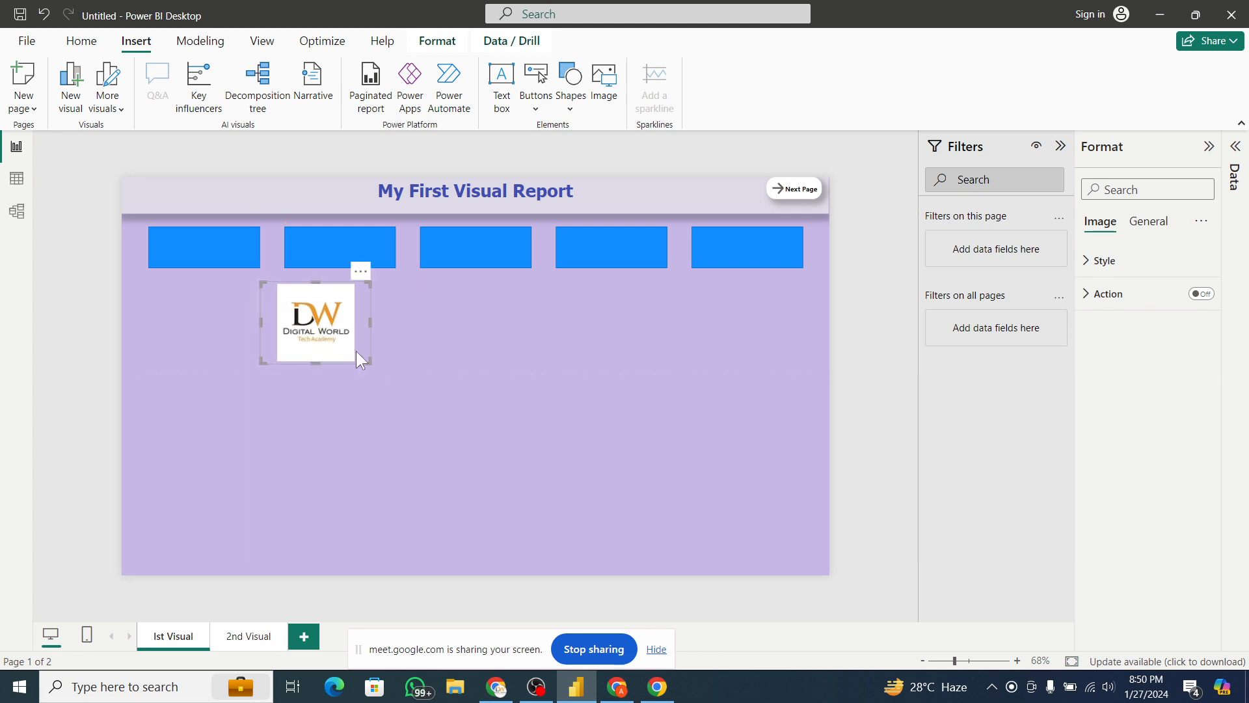
drag(368, 358, 342, 348)
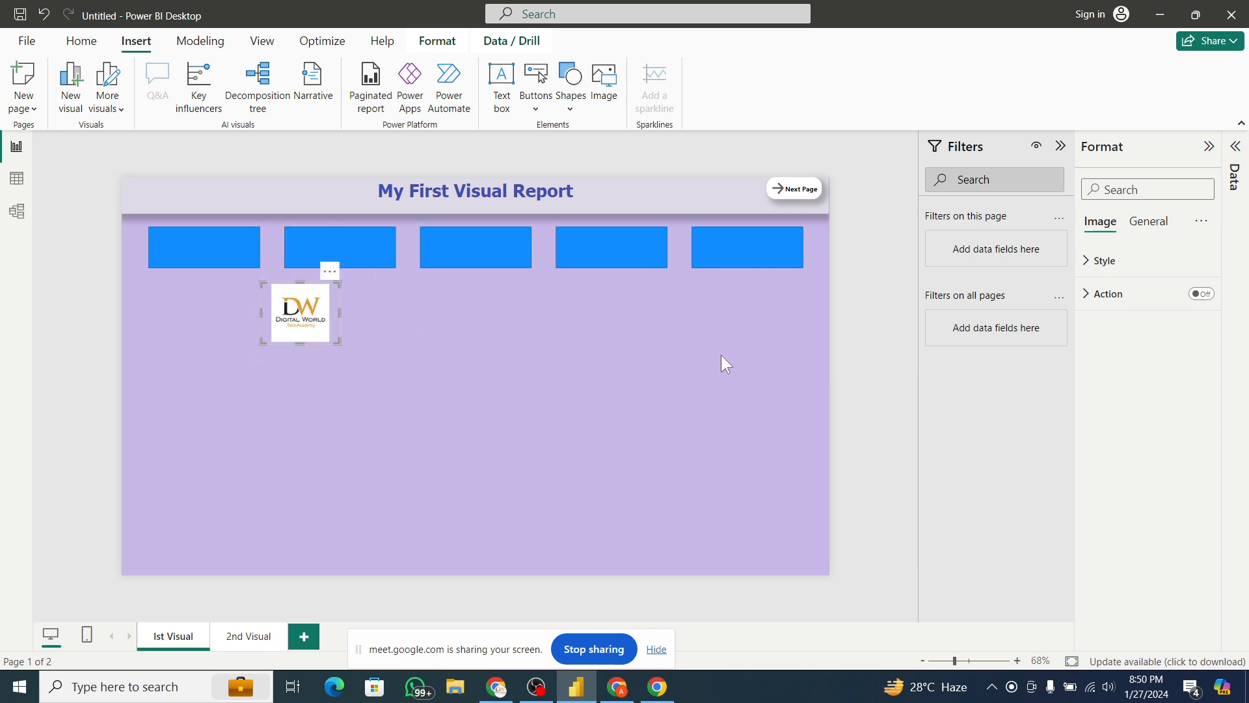
- Give the logo a Page navigation action with 2nd Visual as destination and test it, returning to the Ist Visual page
click(1209, 295)
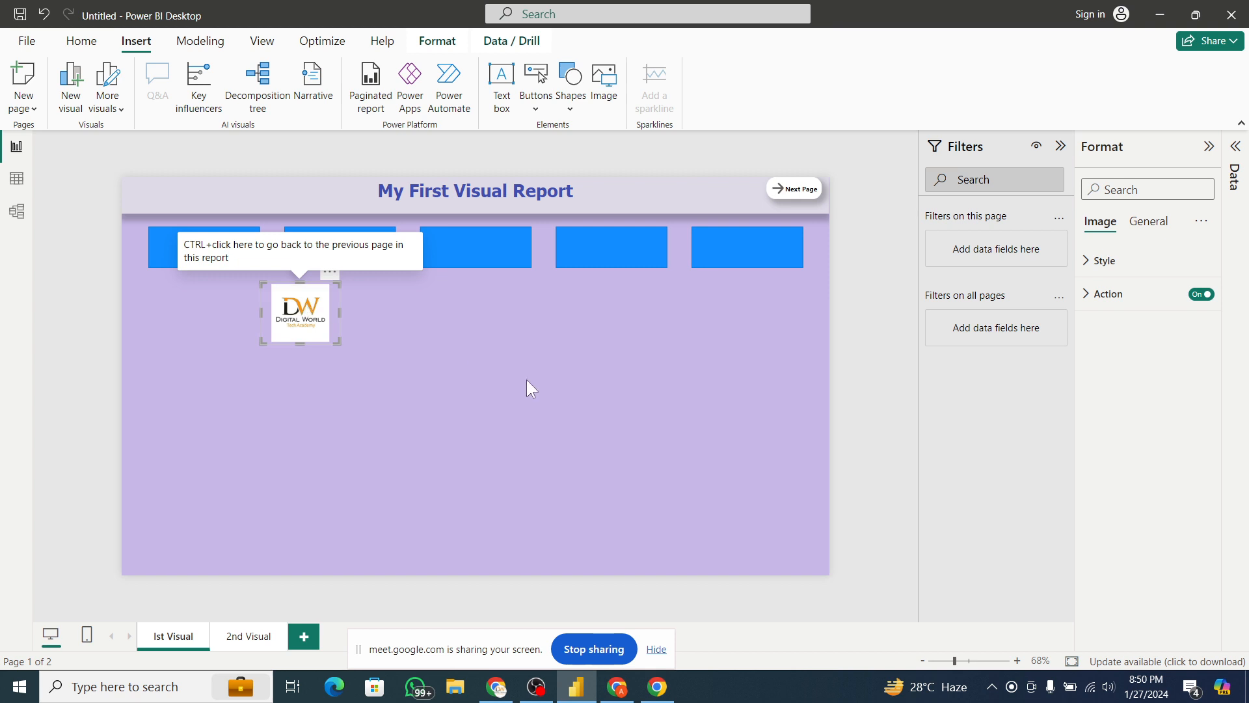
click(1109, 295)
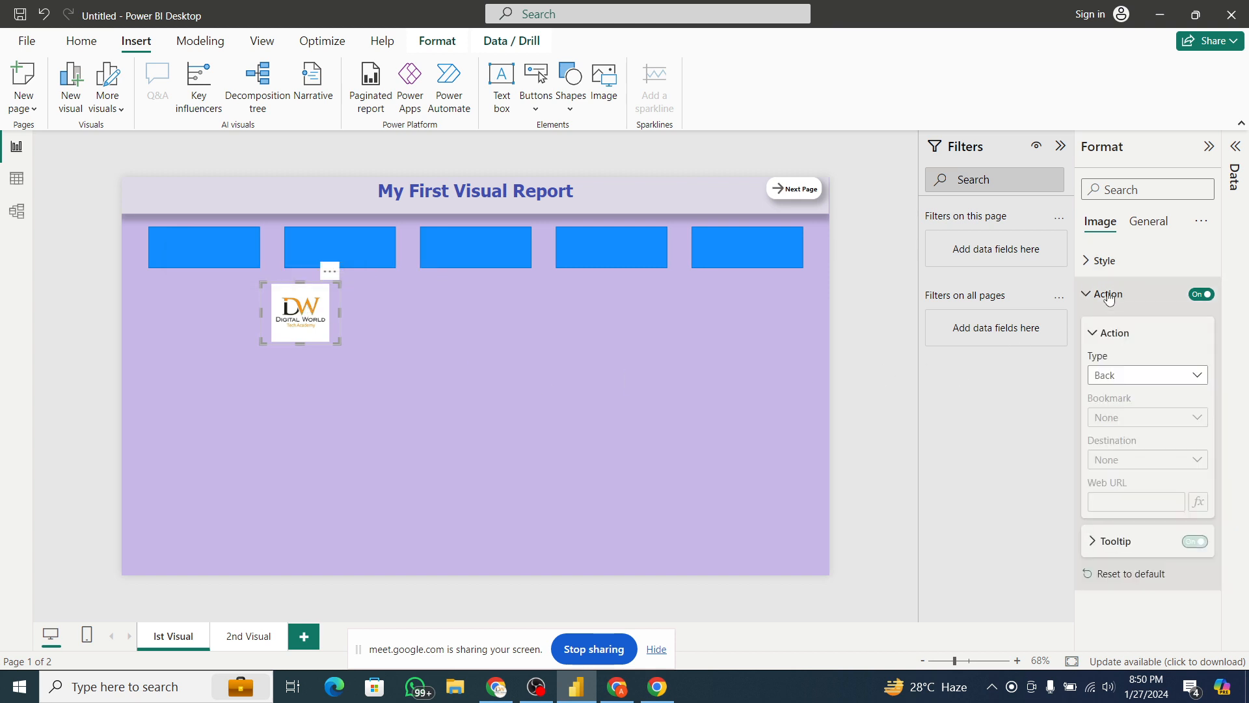
click(1171, 382)
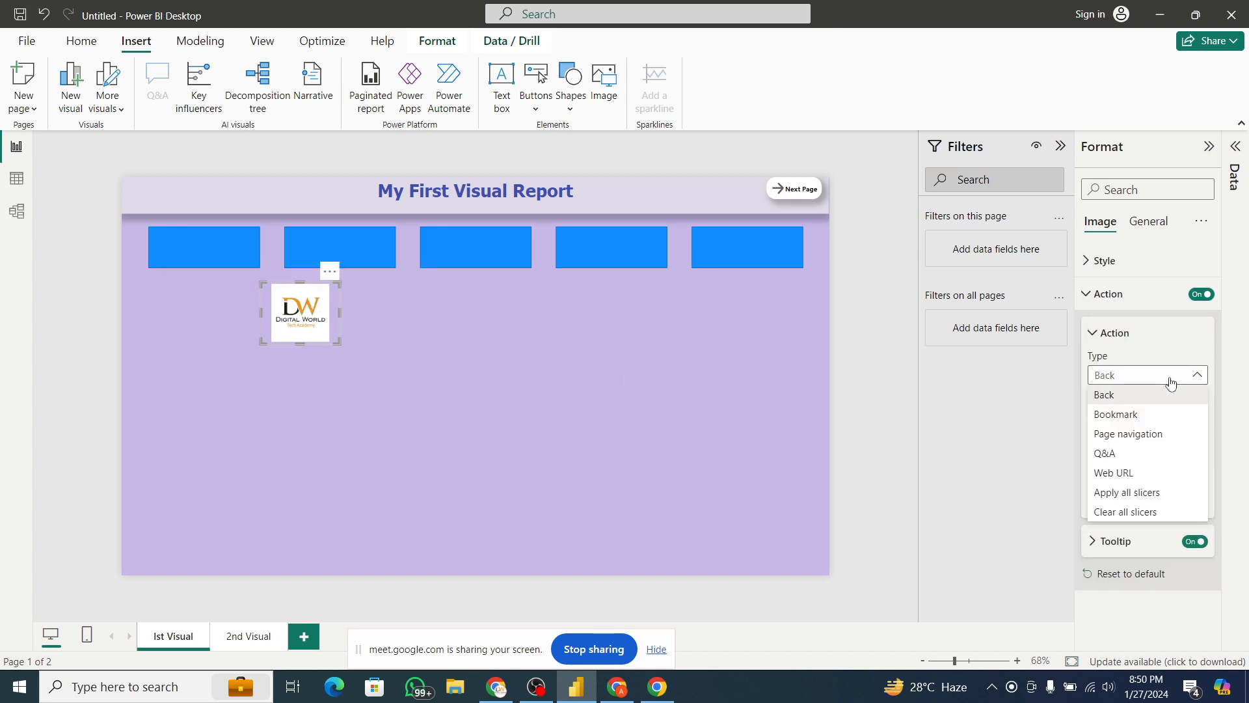
click(1148, 436)
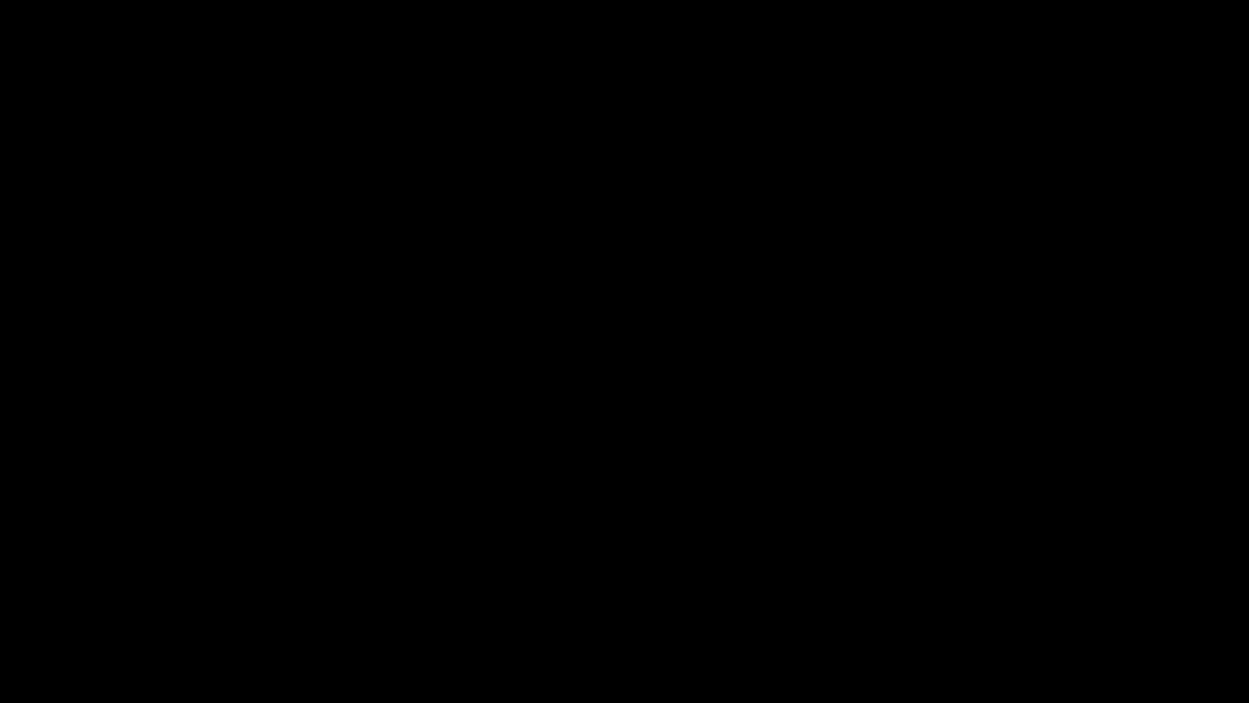
click(1150, 455)
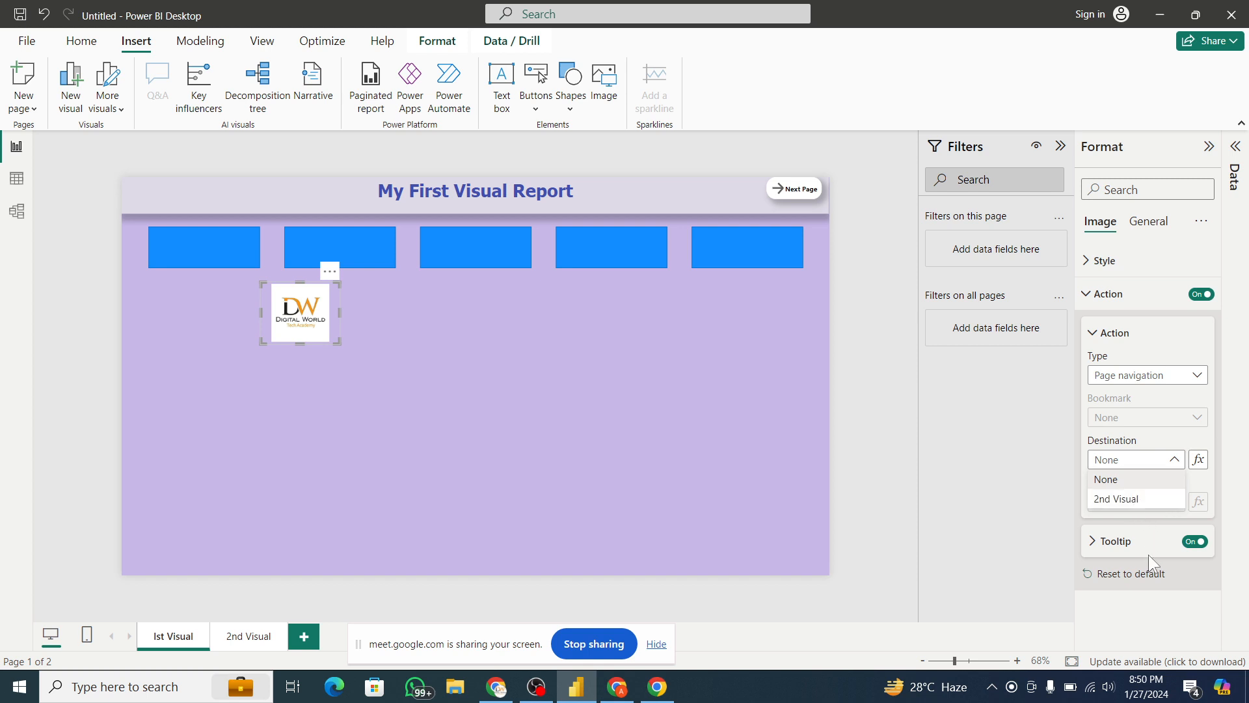
click(1115, 501)
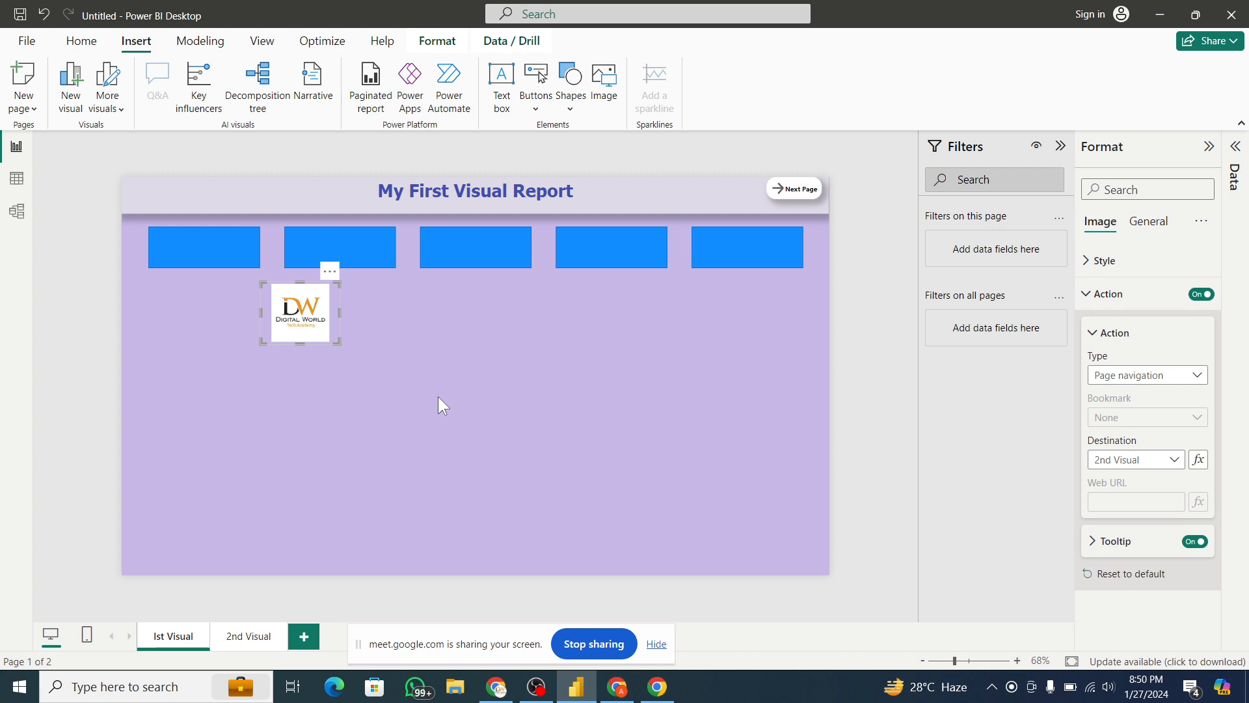
ctrl+click(289, 327)
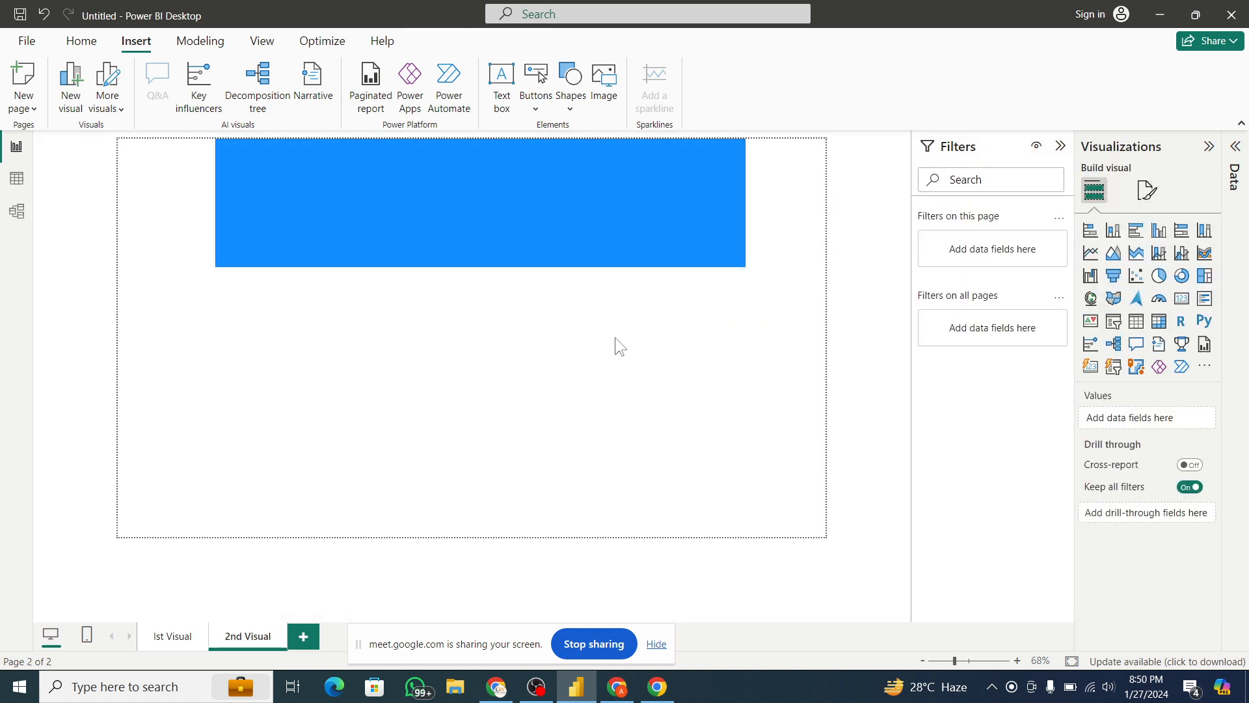
click(182, 638)
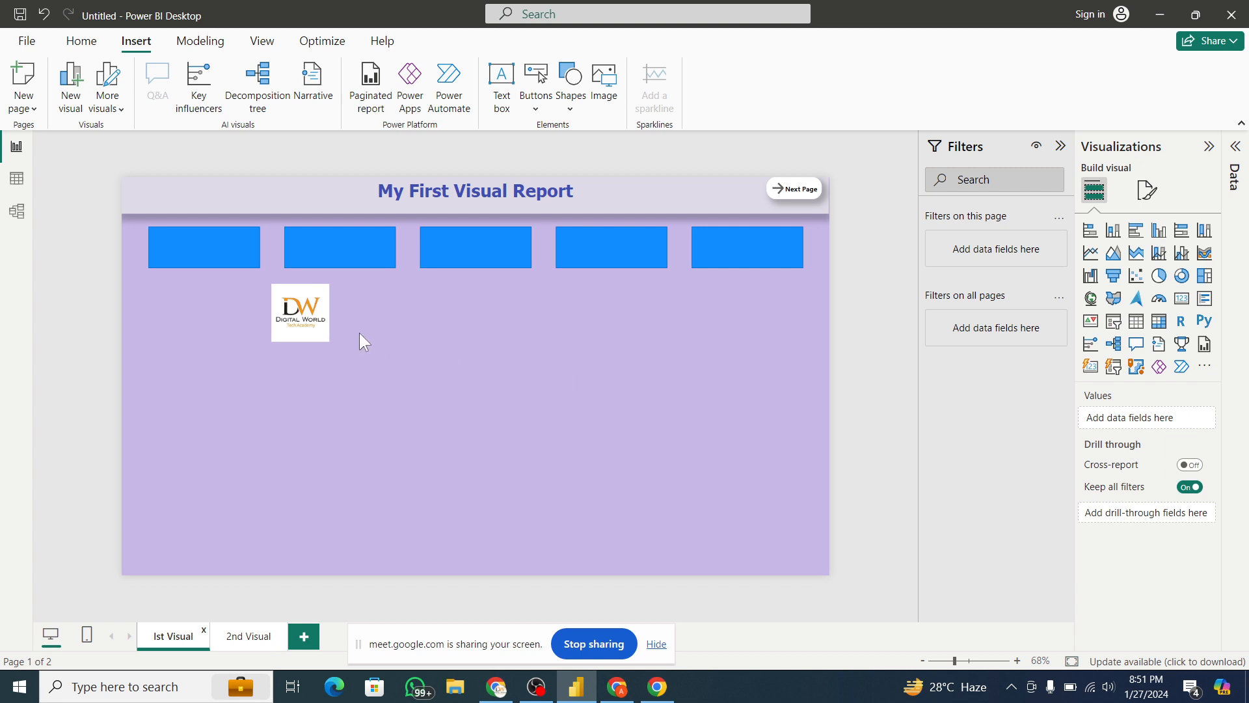
- Delete the logo image from the Ist Visual page
click(317, 326)
key(Delete)
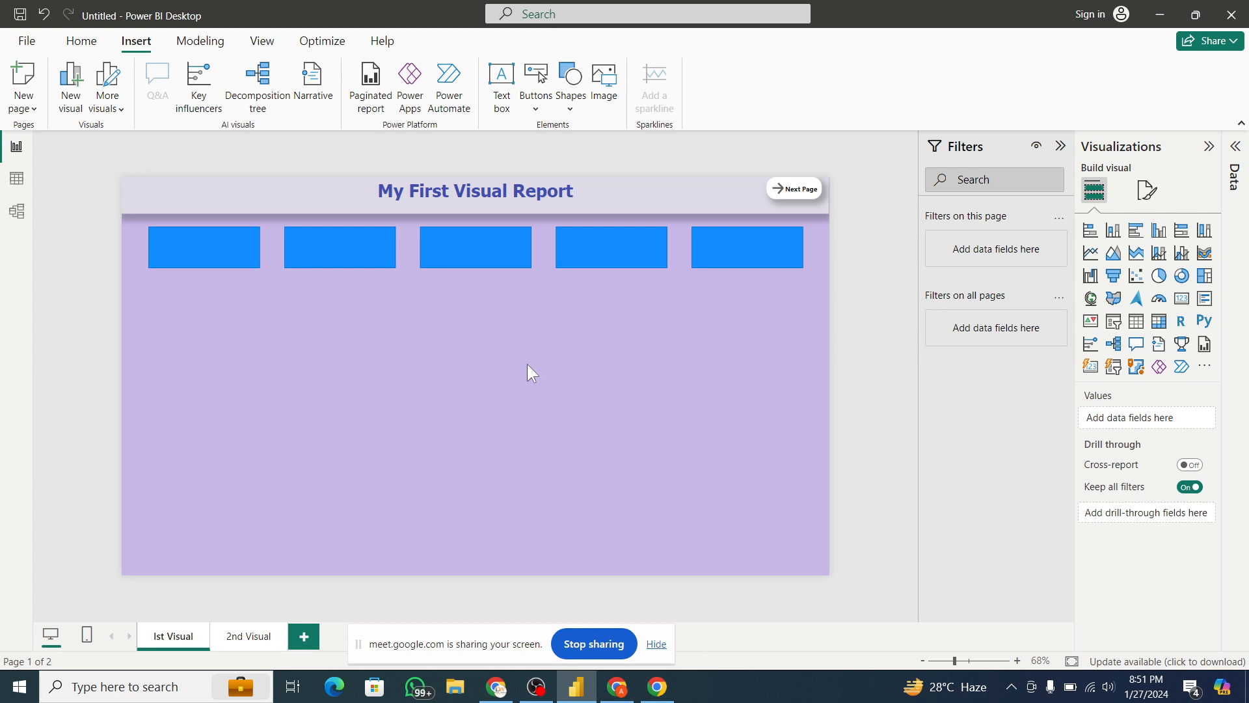
- Insert a rounded-tab (both top) shape below the first card rectangle and enlarge it to fill the page's lower-left area down to the bottom edge
click(575, 103)
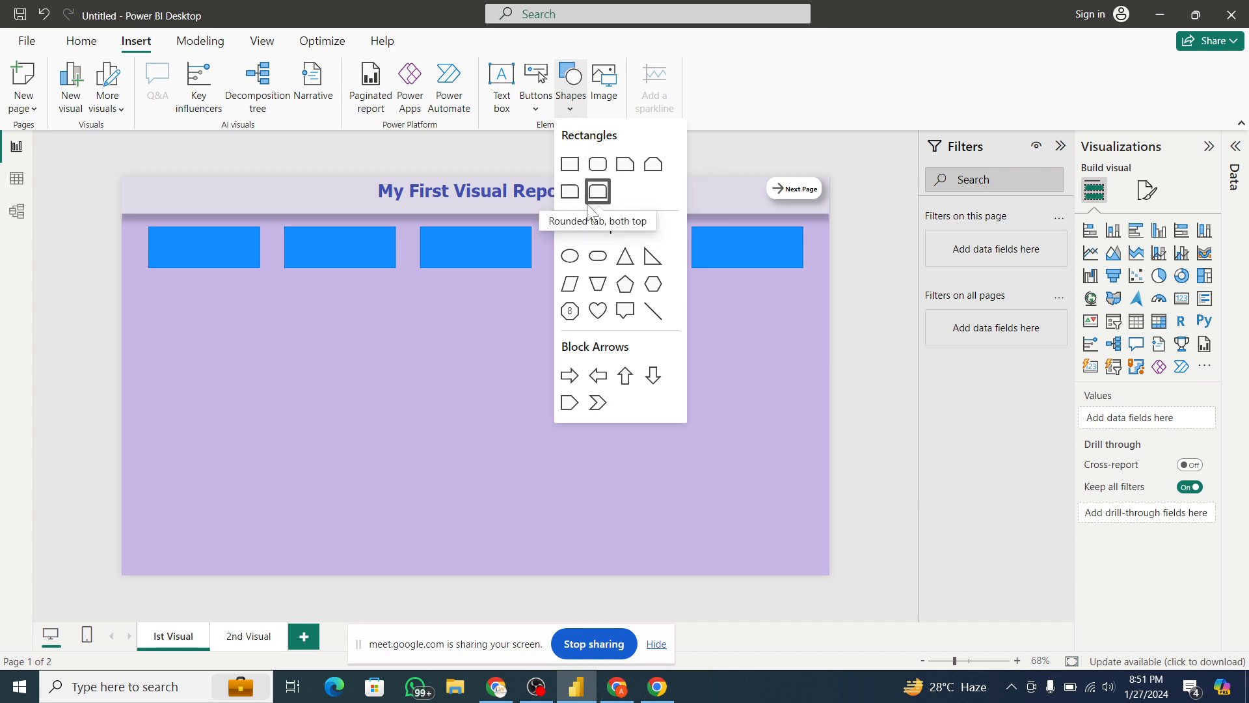
click(598, 191)
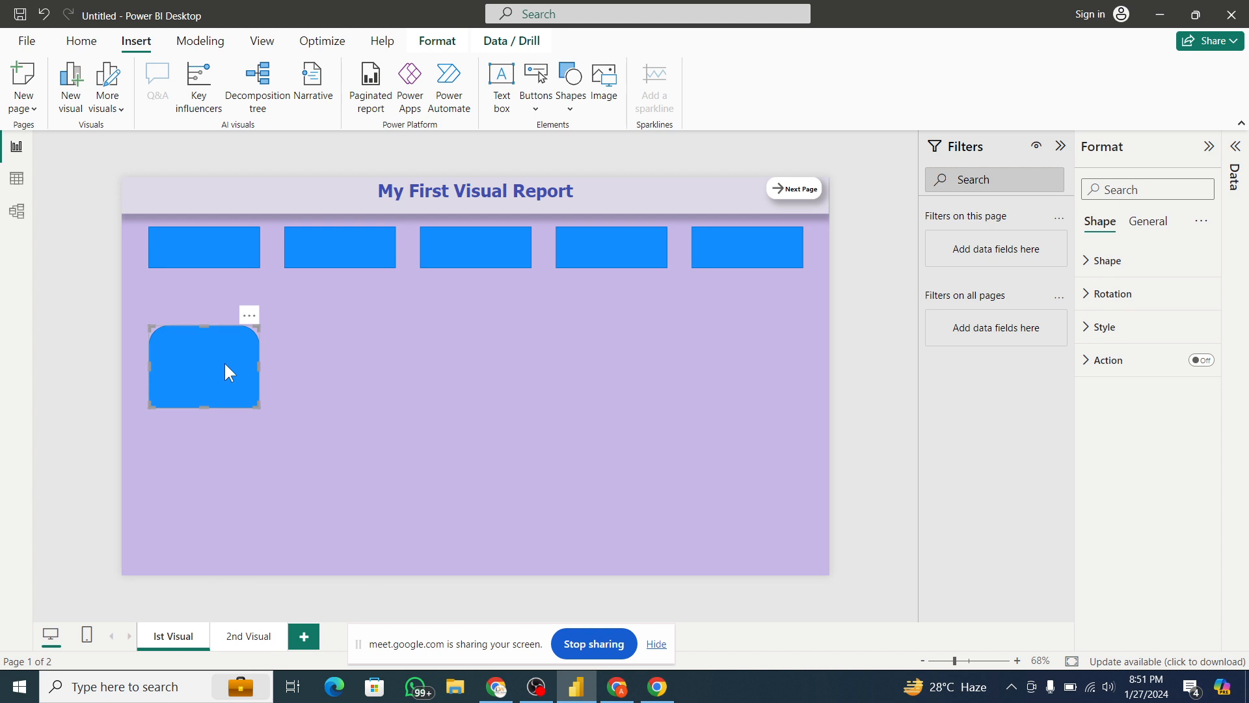
drag(223, 361, 185, 316)
drag(226, 357, 285, 578)
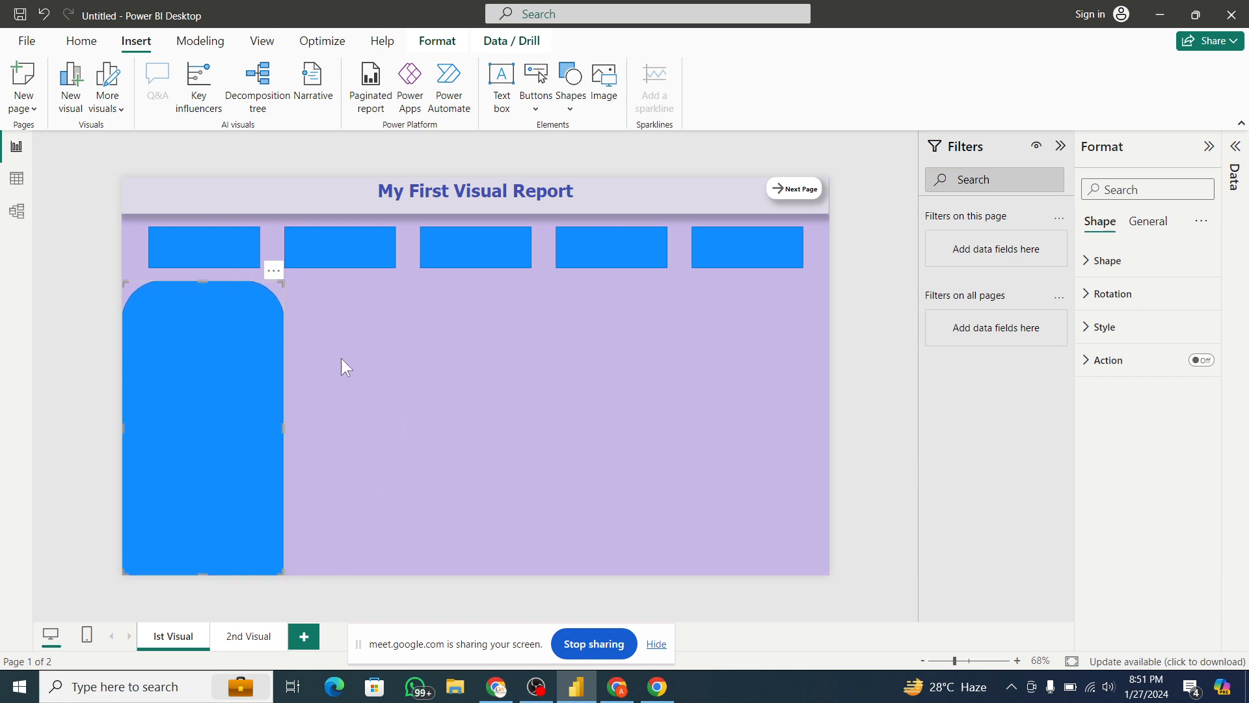
click(315, 412)
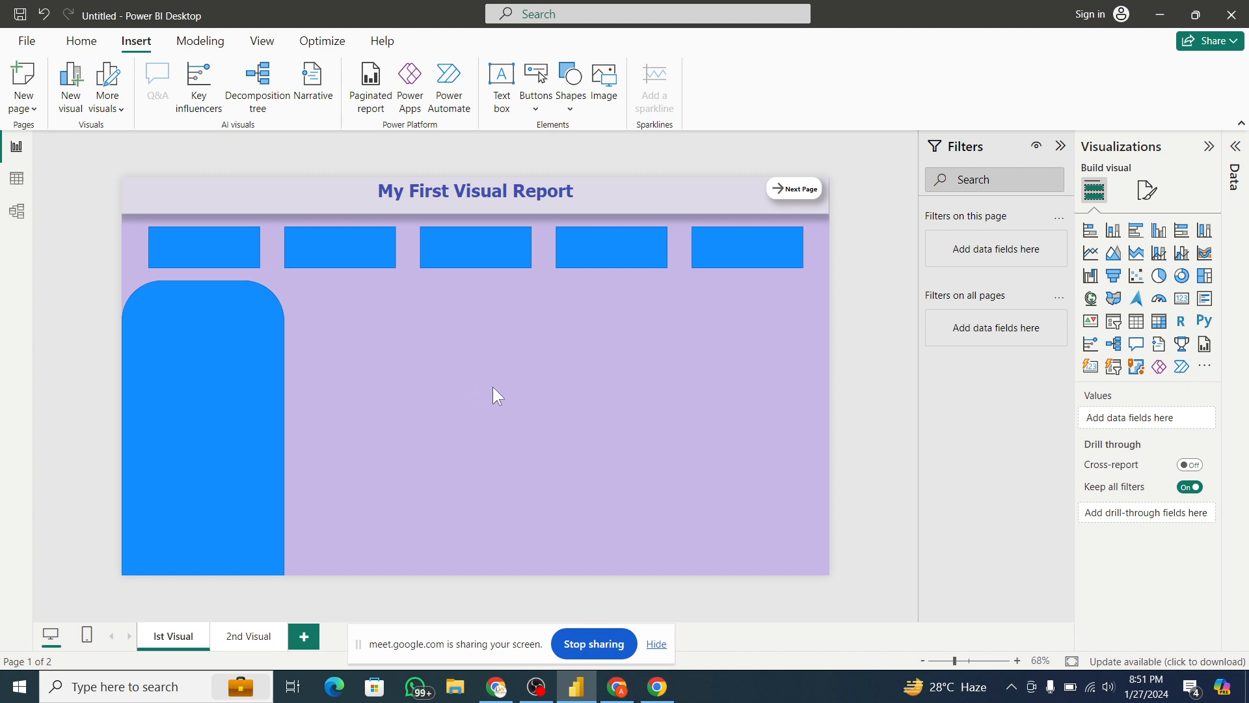
- Insert a rectangle beside the rounded-tab shape and stretch it across the remaining lower area to the page's right edge, leaving a narrow gap
click(575, 115)
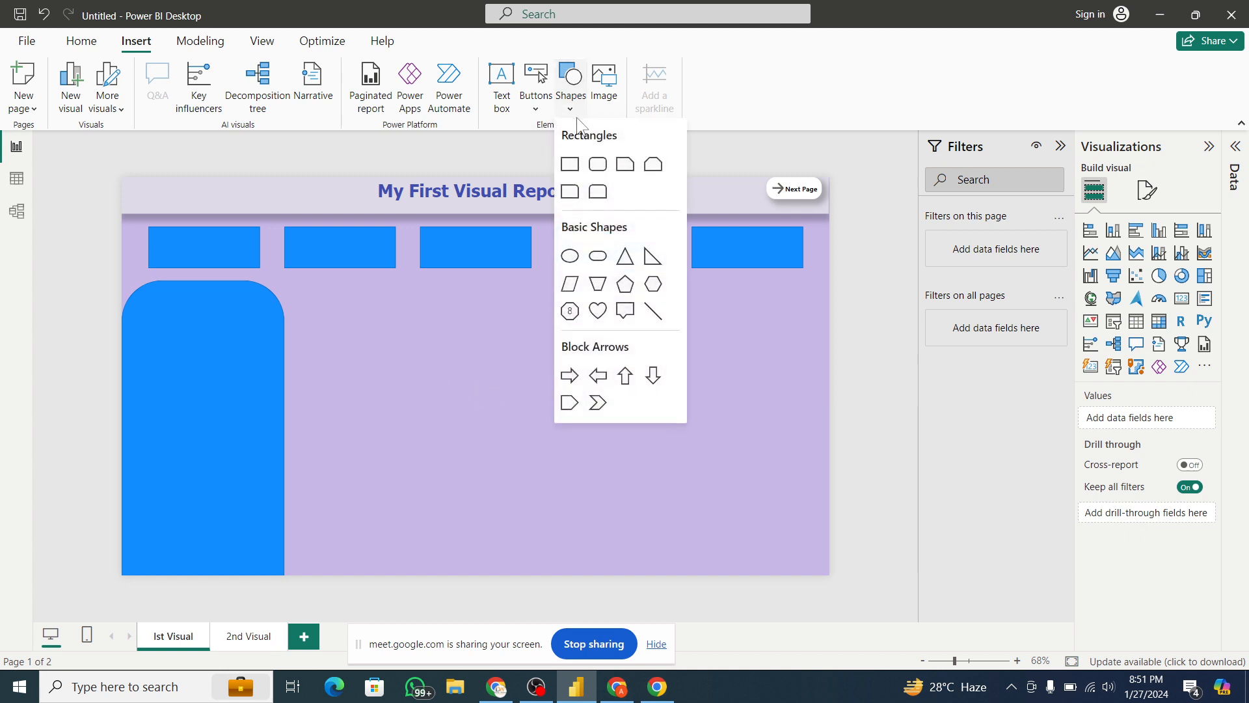
click(563, 169)
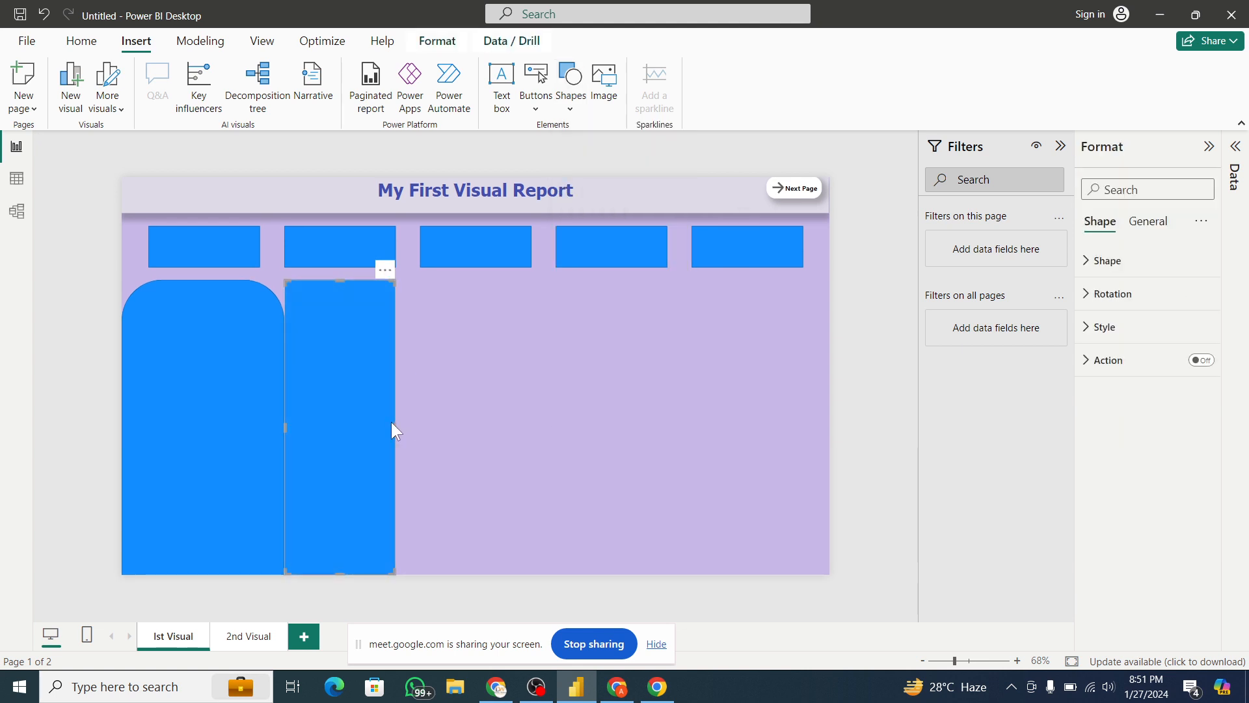
drag(381, 430, 829, 387)
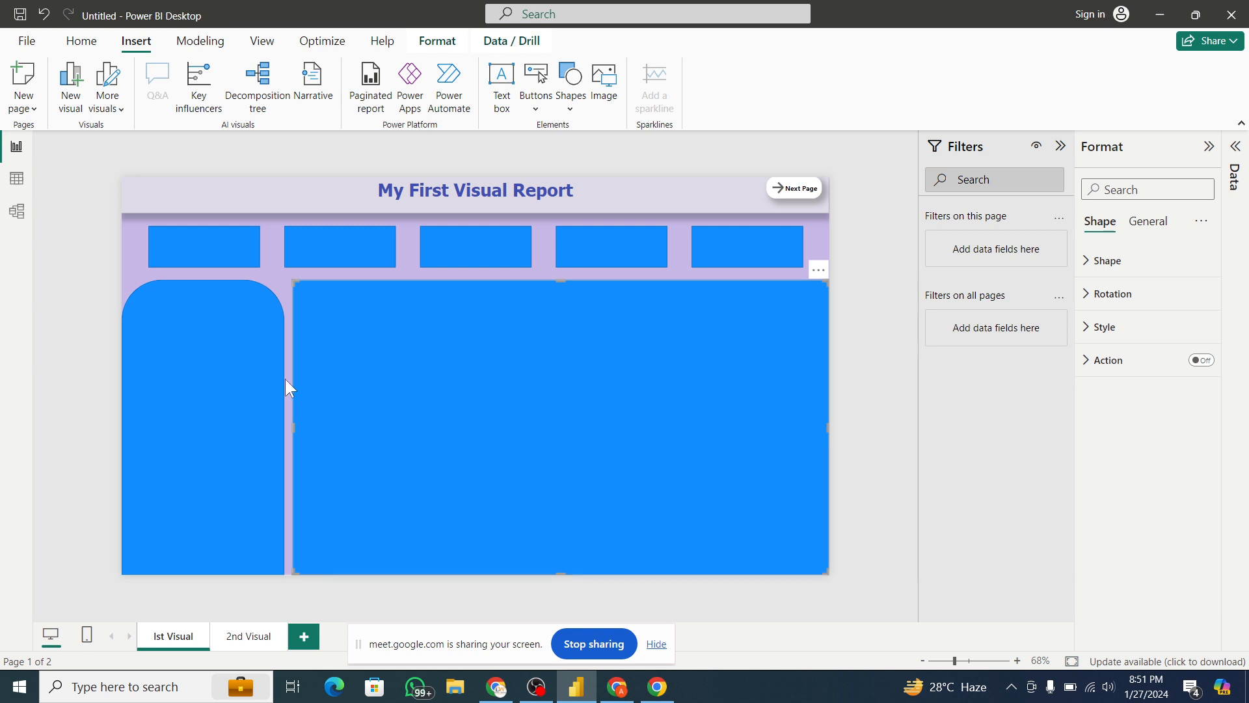
click(272, 225)
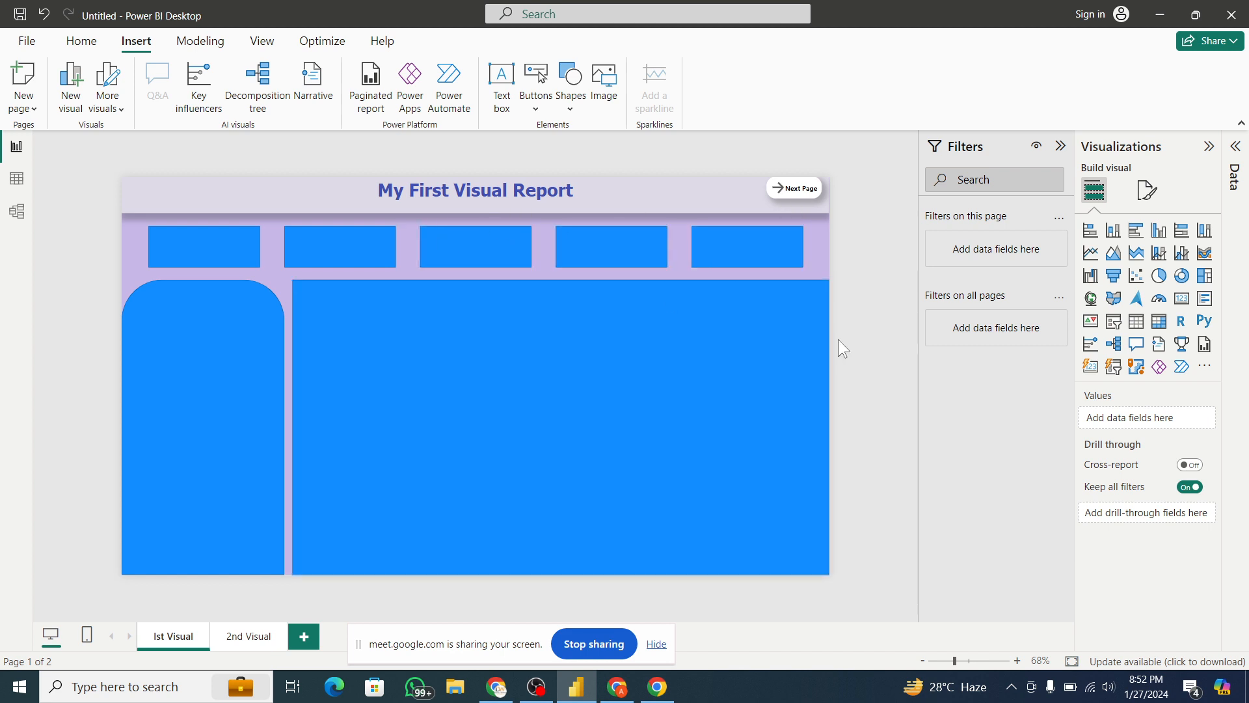
- Try a card visual shrunk to fit over the first rectangle in the top row, and delete it again
click(1181, 299)
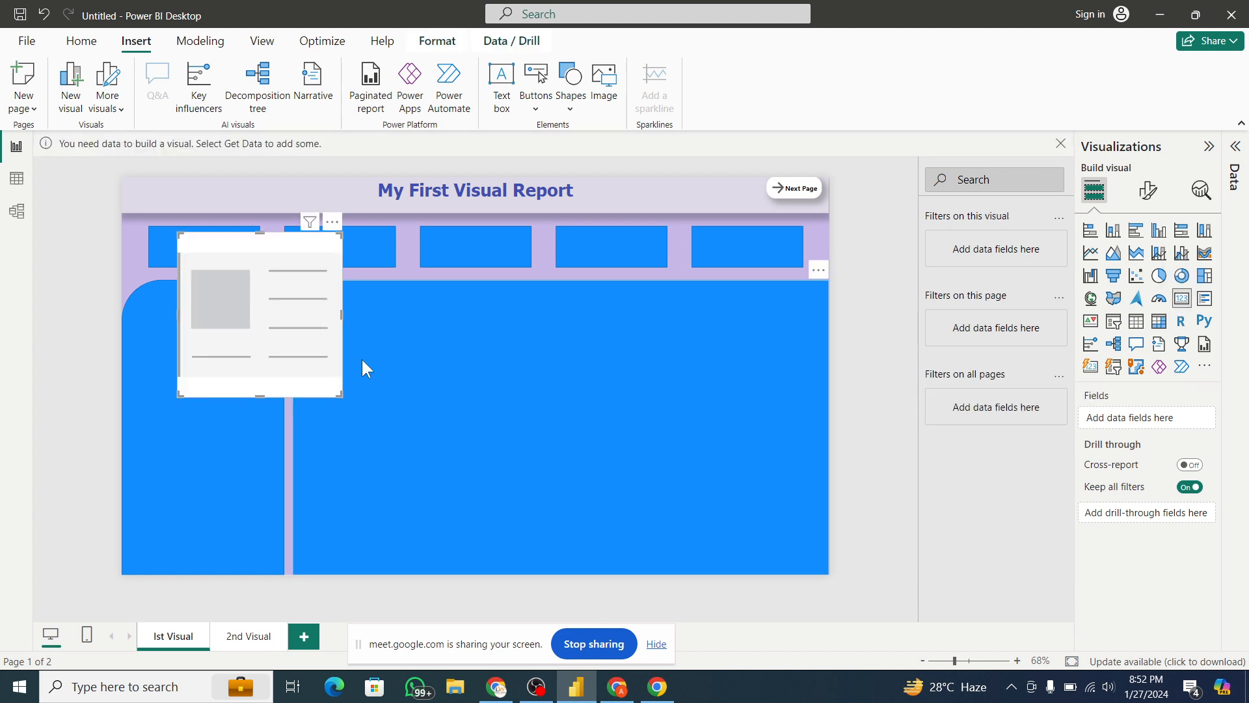
drag(340, 394, 374, 309)
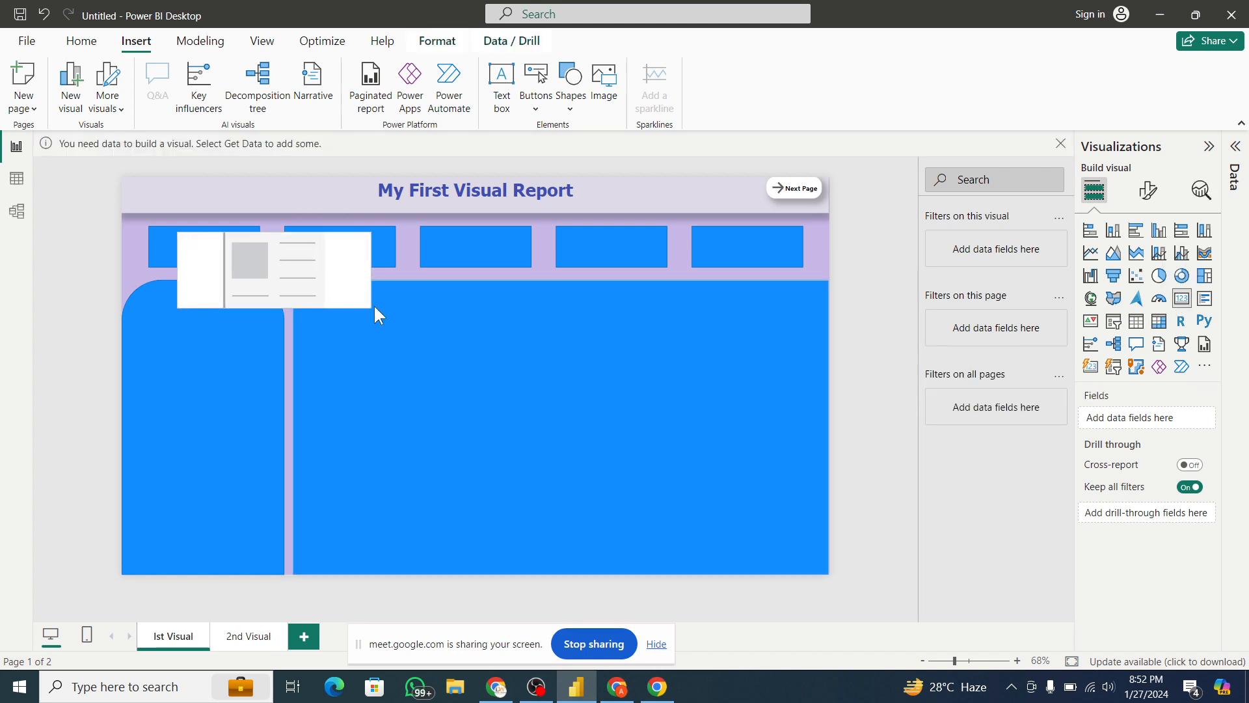
drag(306, 290, 242, 278)
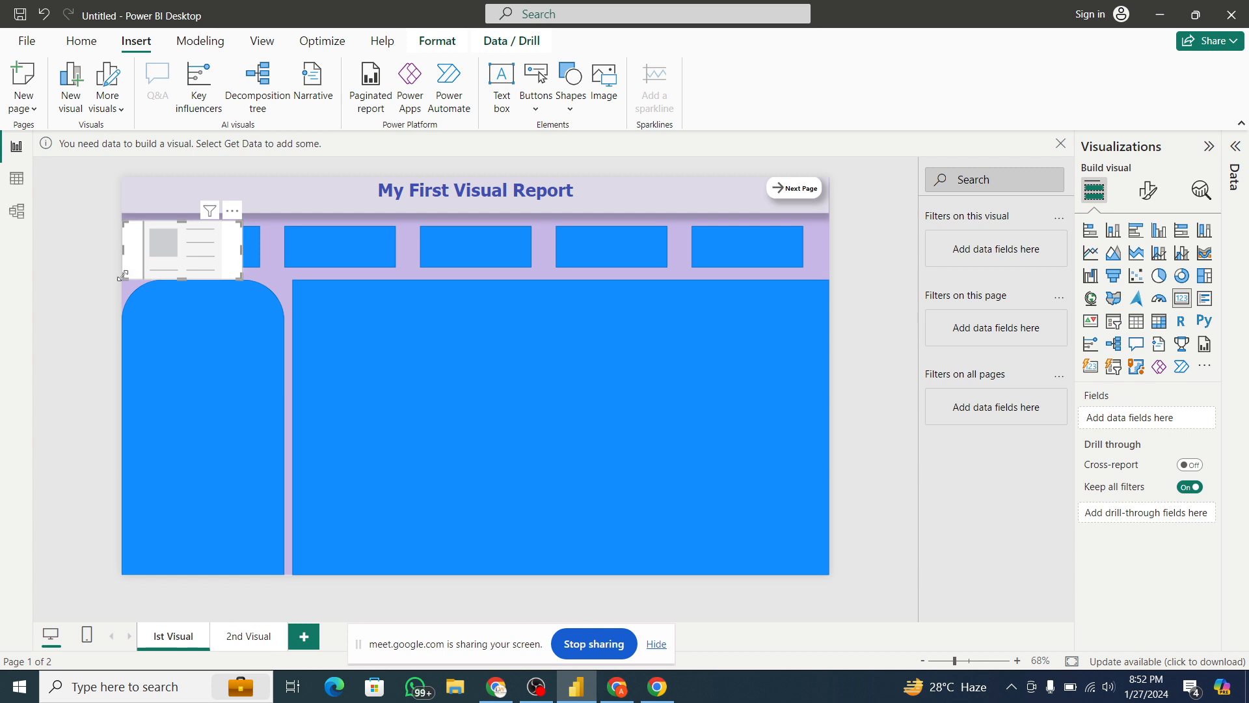
drag(122, 275, 154, 269)
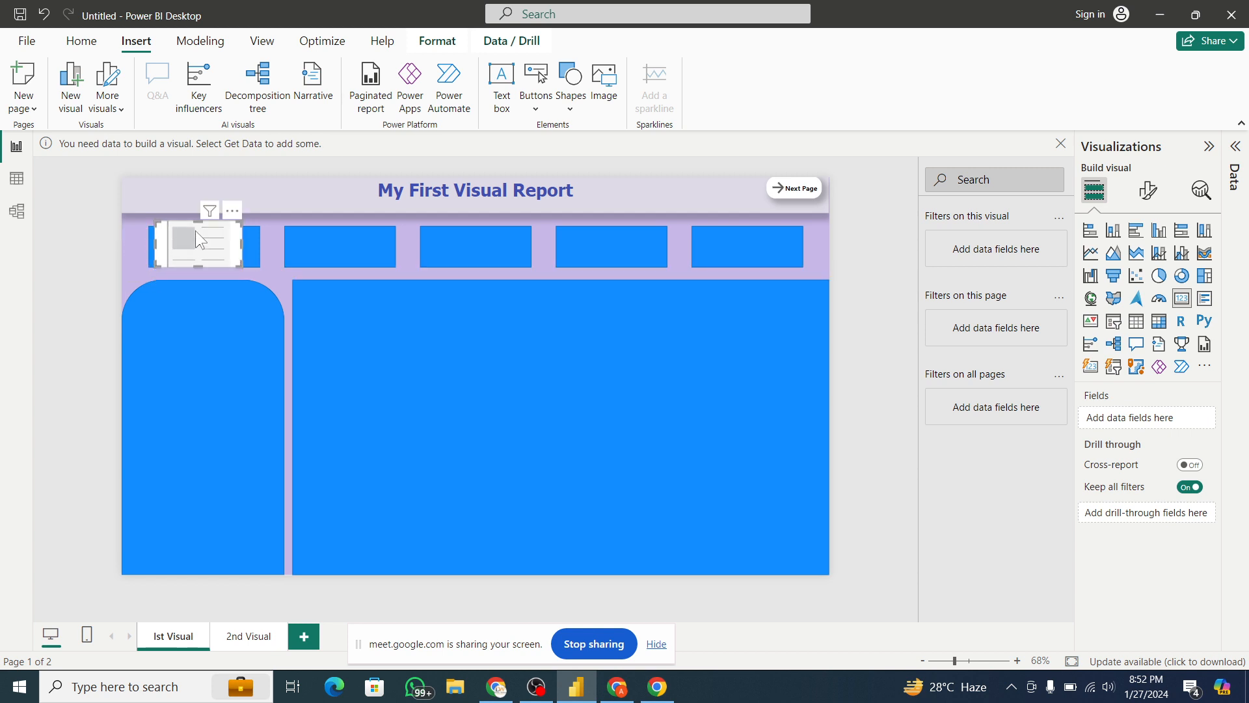
drag(197, 222, 207, 245)
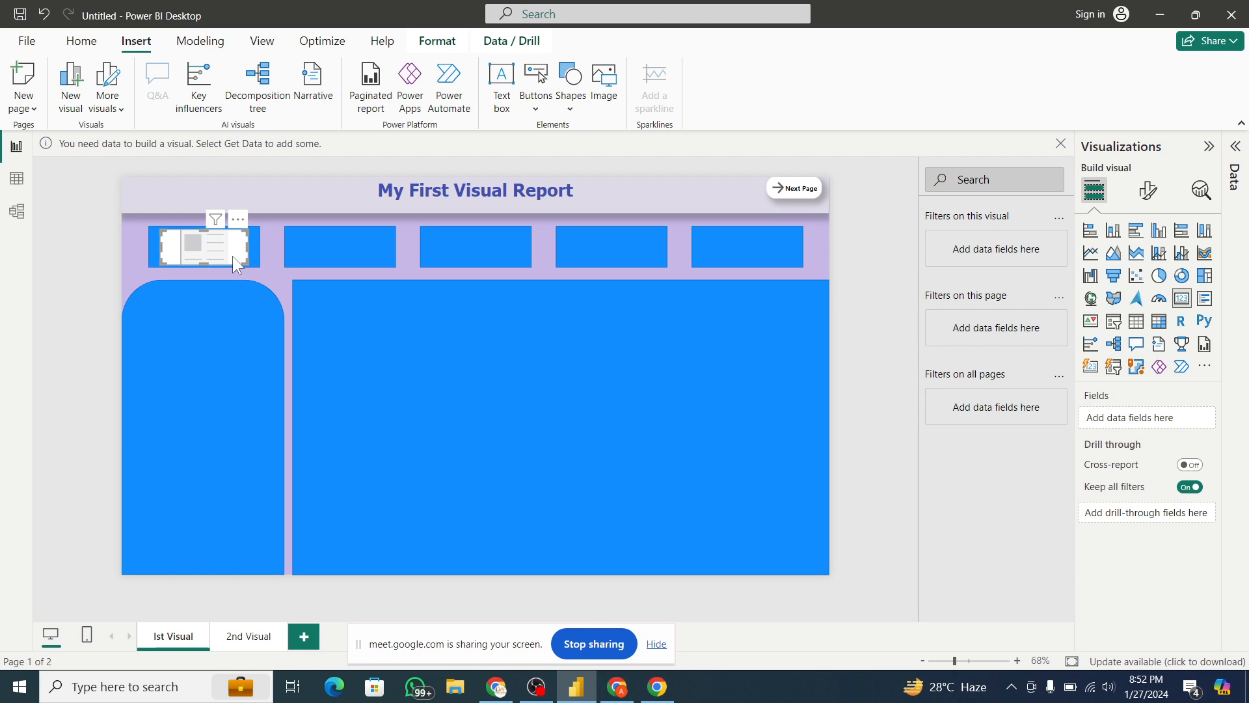
mouse_move(229, 255)
mouse_down()
mouse_move(246, 255)
mouse_move(230, 255)
mouse_up()
key(Delete)
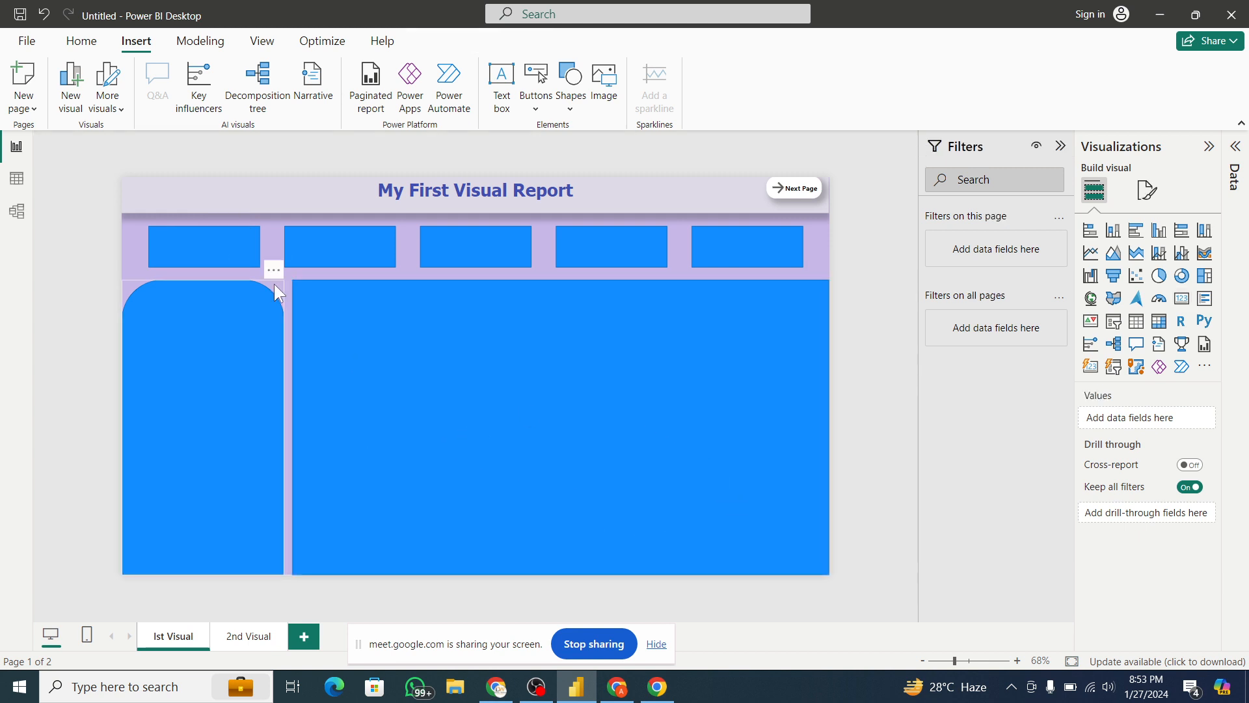
- Start saving the report as a new file on this device, choosing the Desktop folder as its location
click(25, 48)
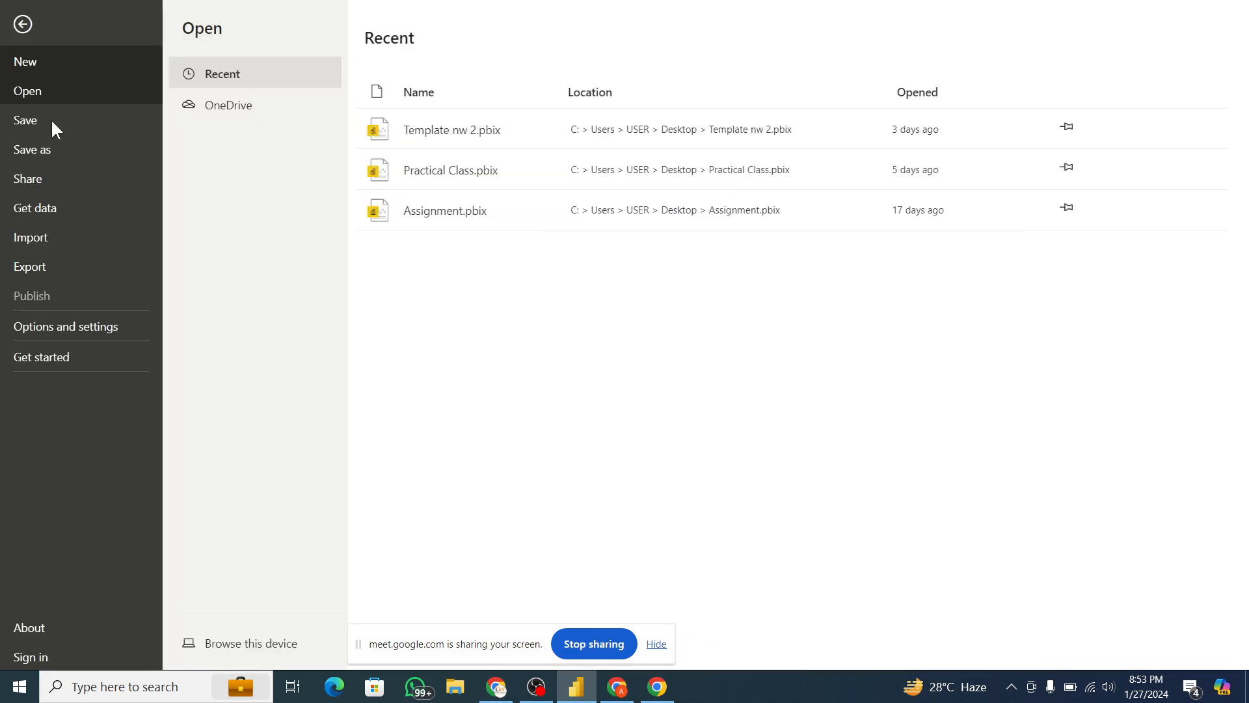
click(88, 161)
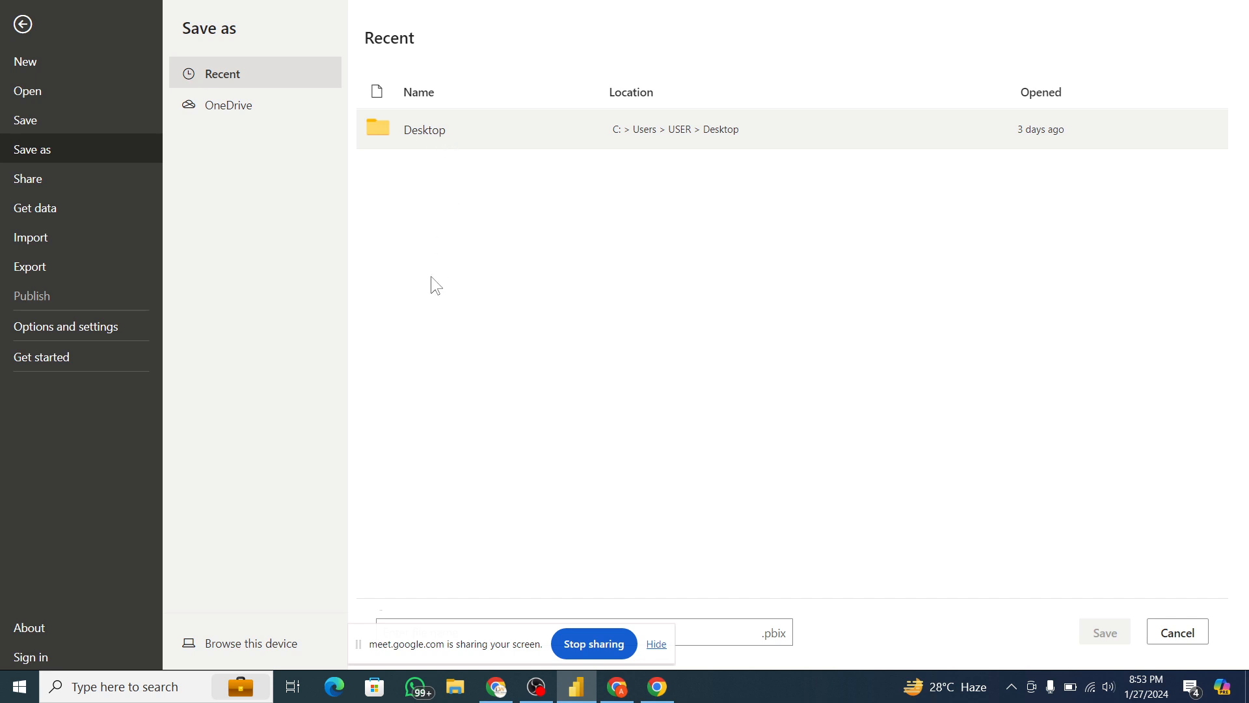
click(272, 656)
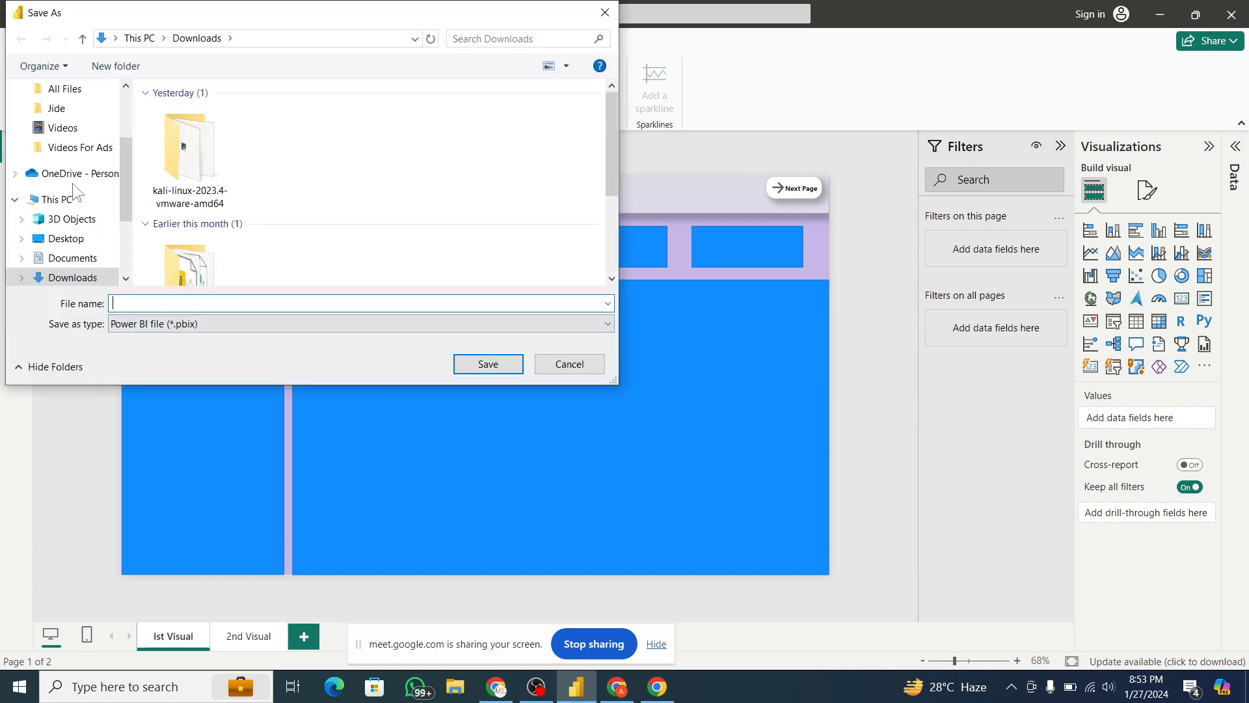
click(94, 235)
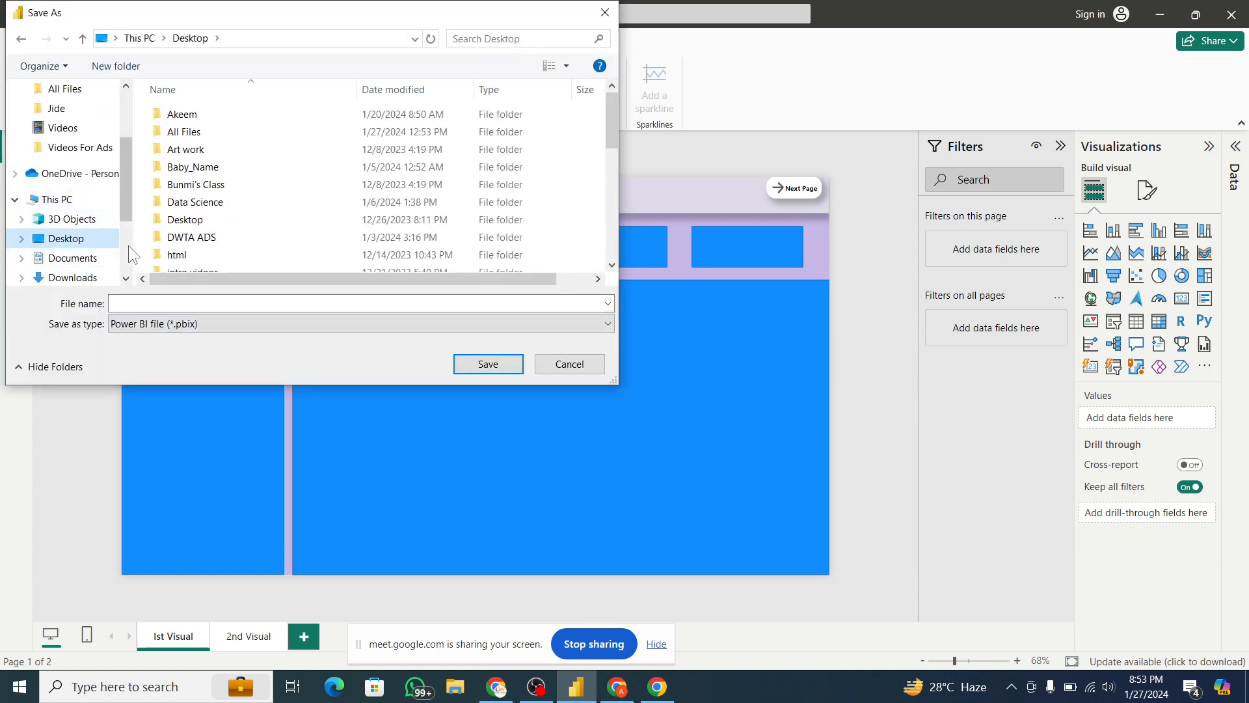
scroll(125, 211, up, 2)
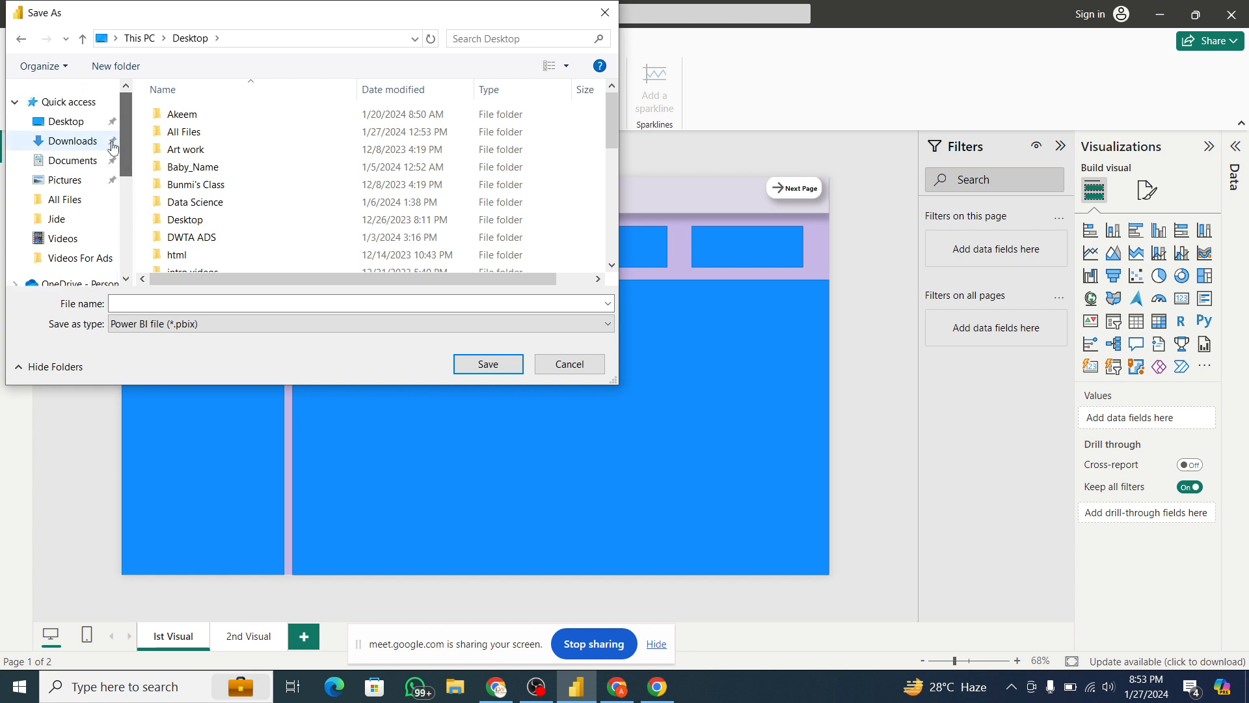
click(69, 125)
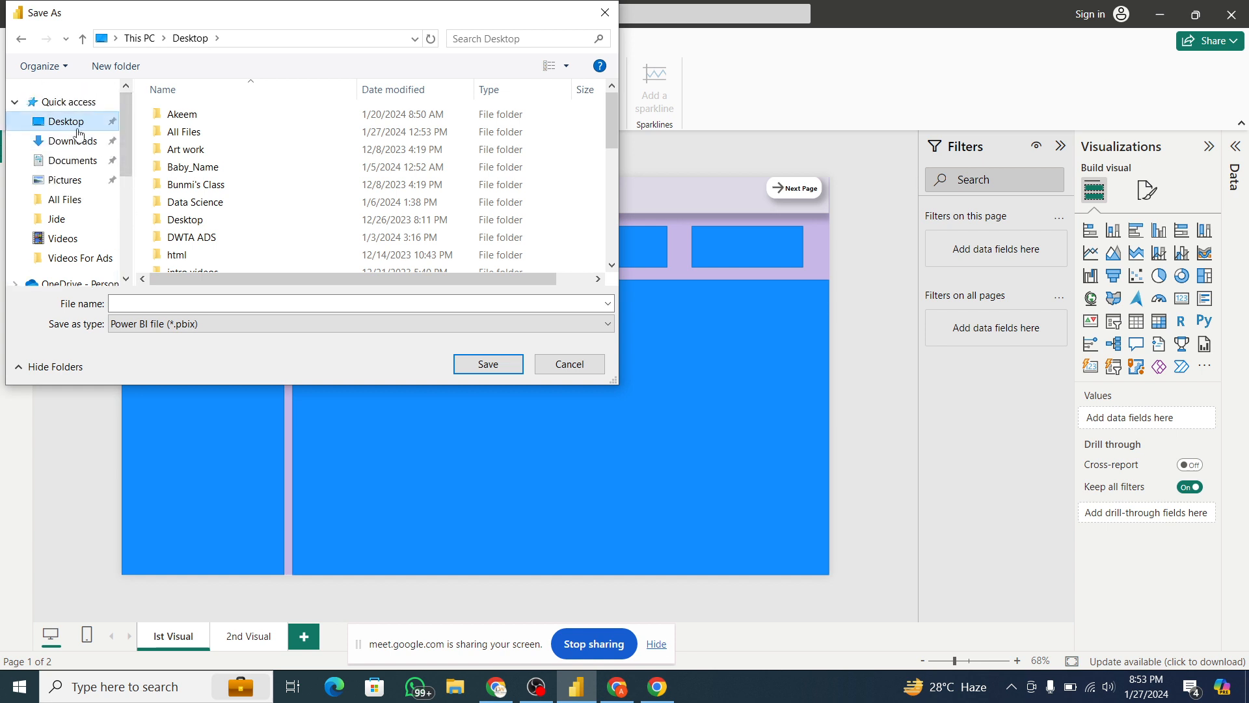
- Name the Power BI file "Powerbi Template NW Online" and save it
click(188, 304)
text(Po)
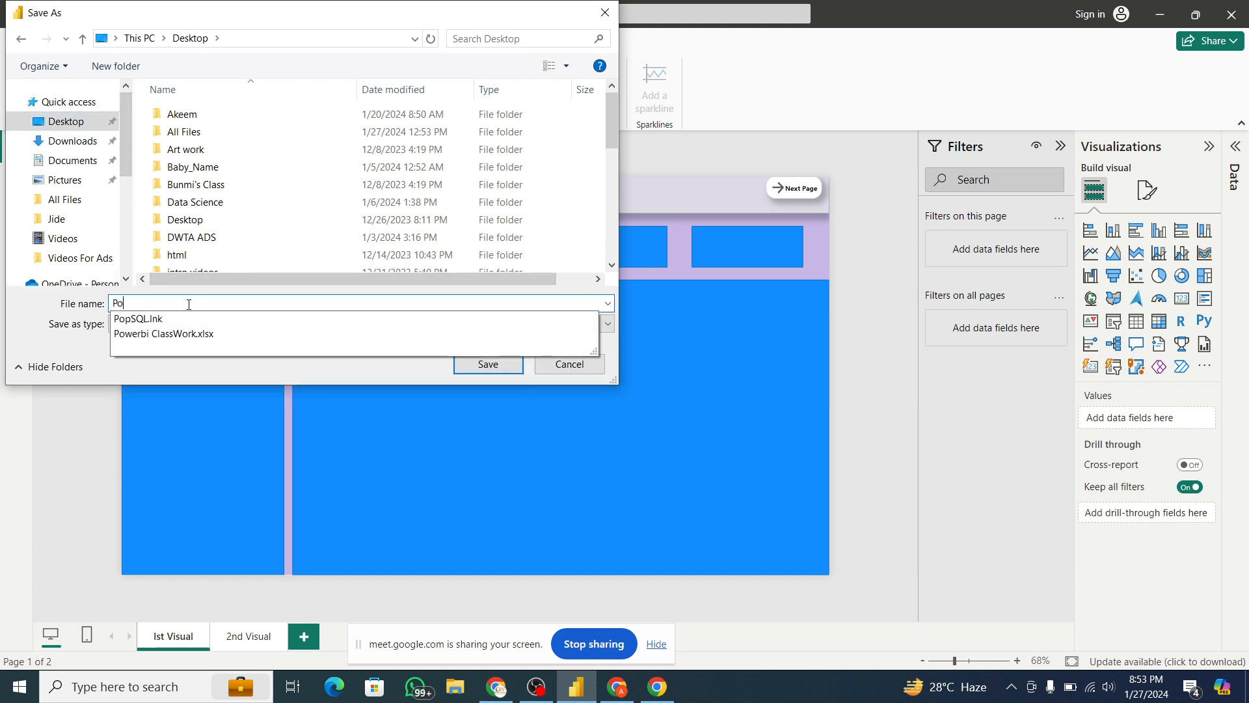
text(w)
key(BackSpace)
text(werbi)
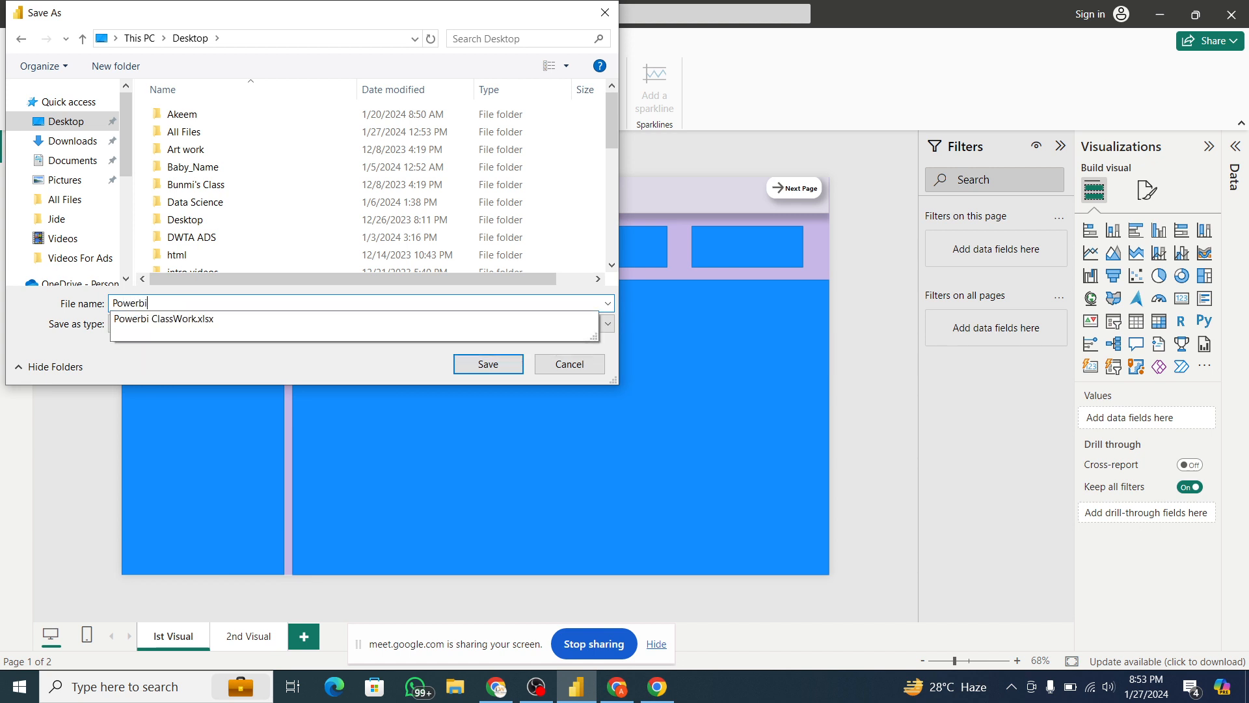
text( Template)
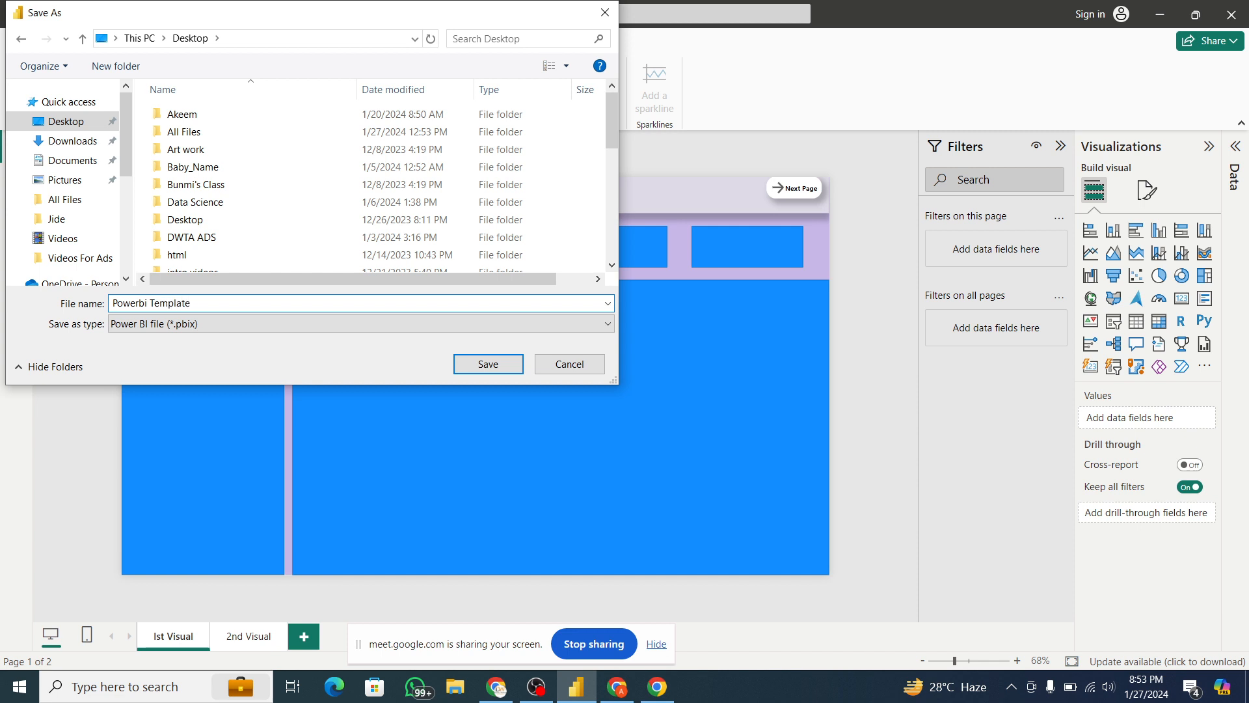
text( NW Online)
click(479, 365)
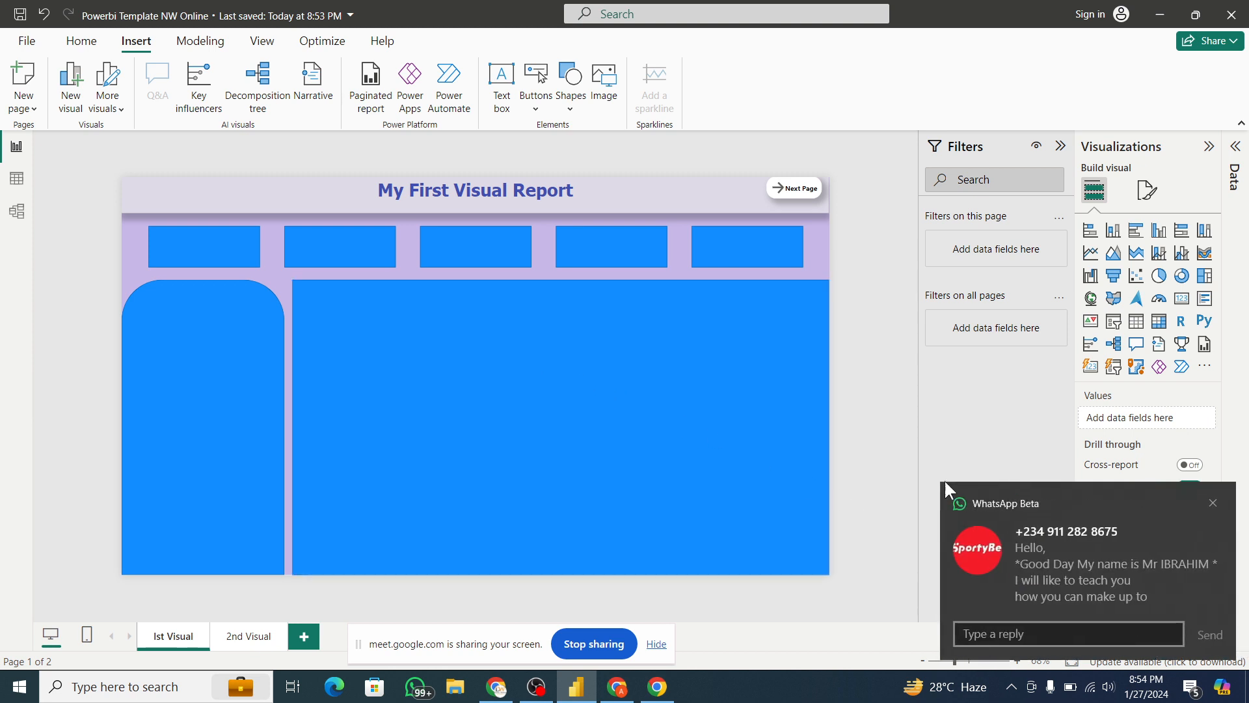
- Dismiss the WhatsApp notification, clear the canvas selection, and stop sharing the screen with the Google Meet call
click(1213, 504)
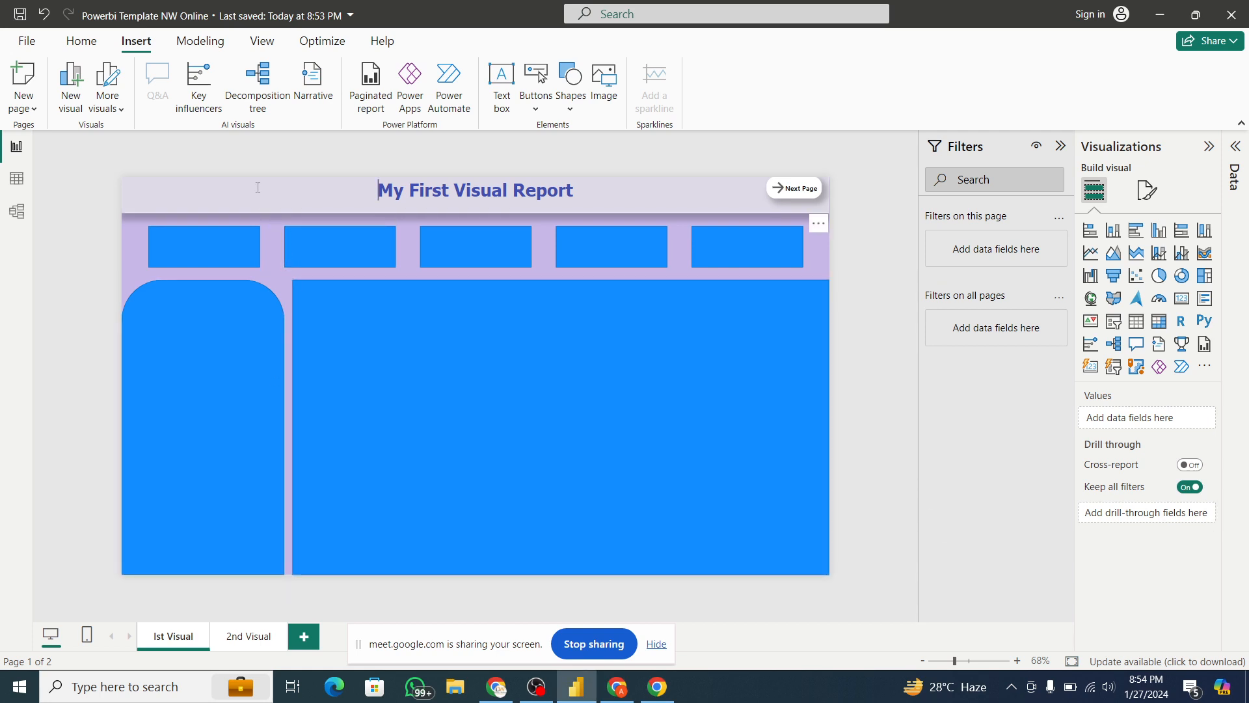
click(273, 234)
click(584, 646)
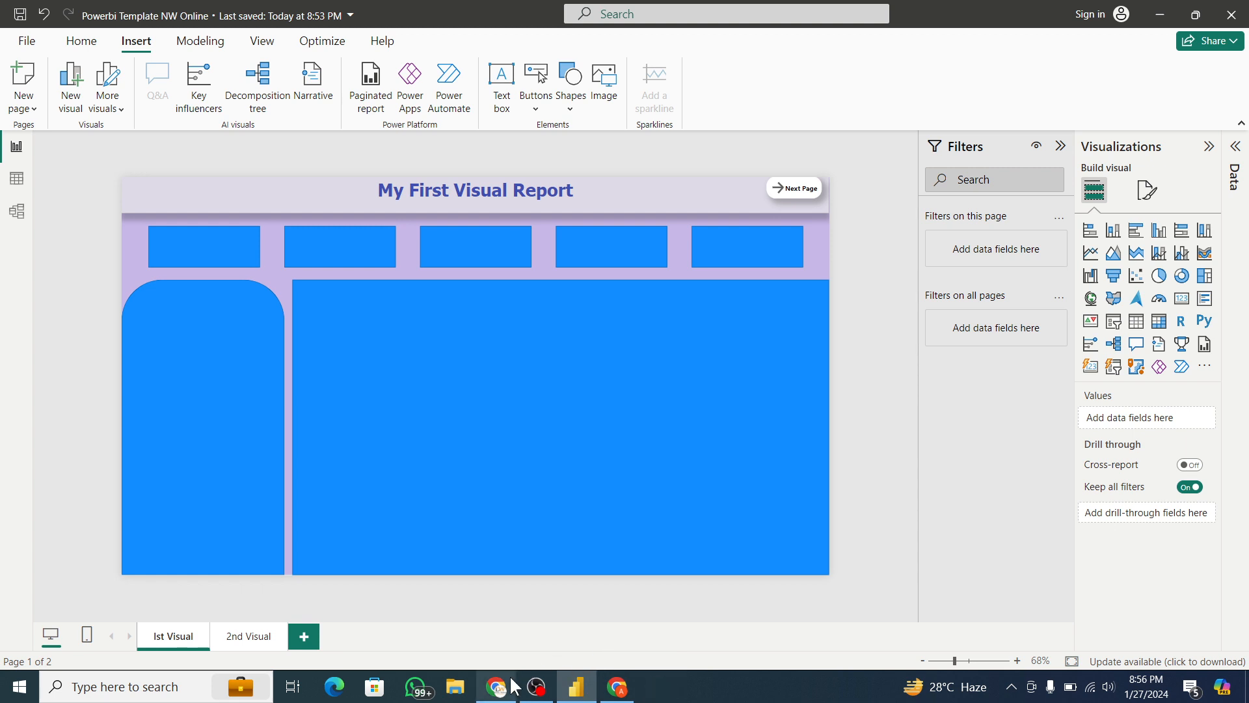
- Switch to the Google Meet call window, and from there to OBS
mouse_move(507, 684)
click(529, 623)
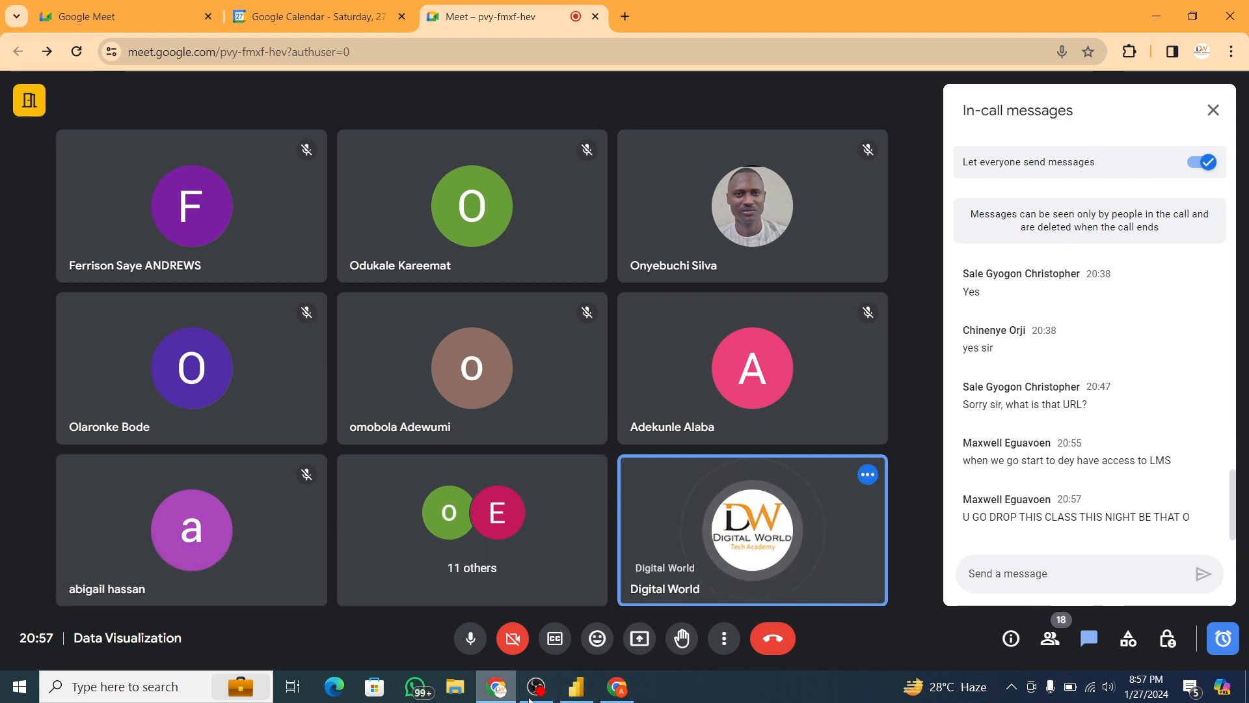
mouse_move(537, 695)
click(576, 608)
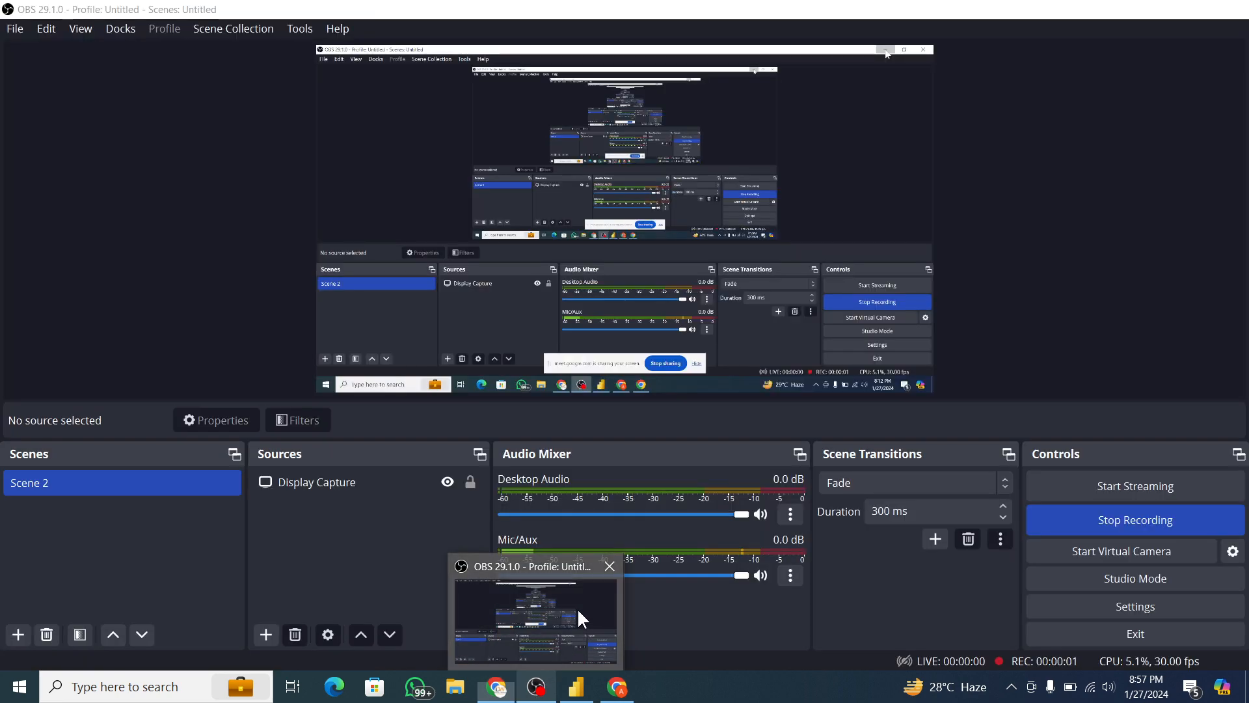